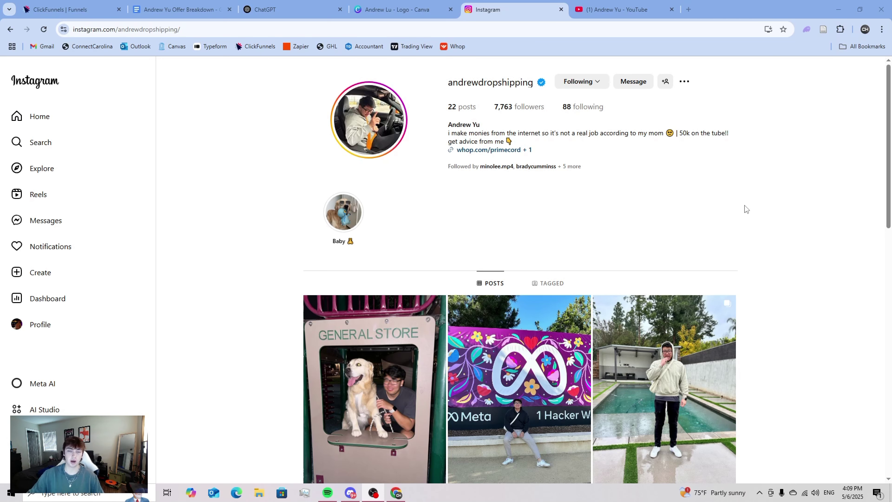
- Switch to the ClickFunnels tab showing the 'What Would You Like To Build?' funnel page
{"action": "left_click", "coordinate": [61, 8]}
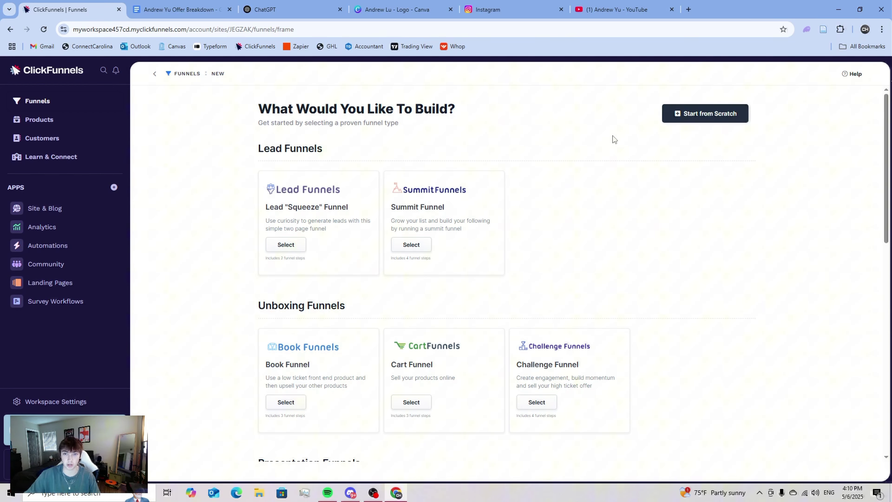
- Look at the creator's YouTube channel tab, then go back to the Instagram profile tab
{"action": "left_click", "coordinate": [613, 9]}
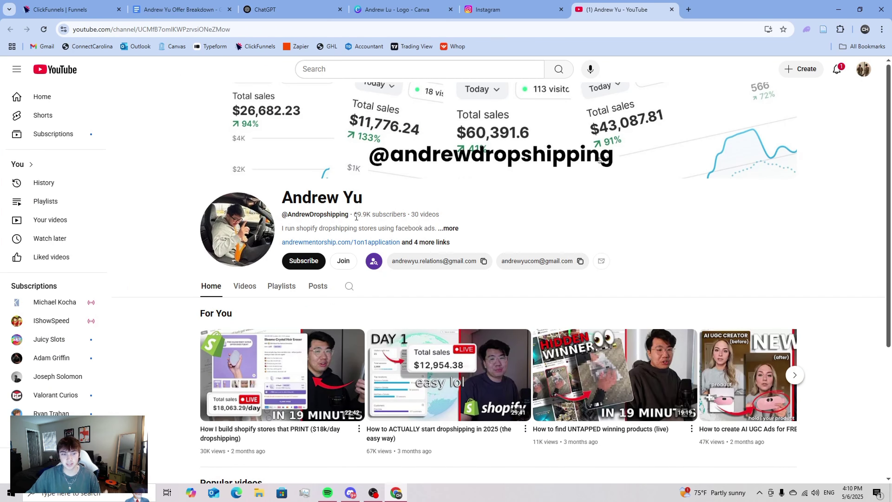
{"action": "left_click", "coordinate": [506, 10]}
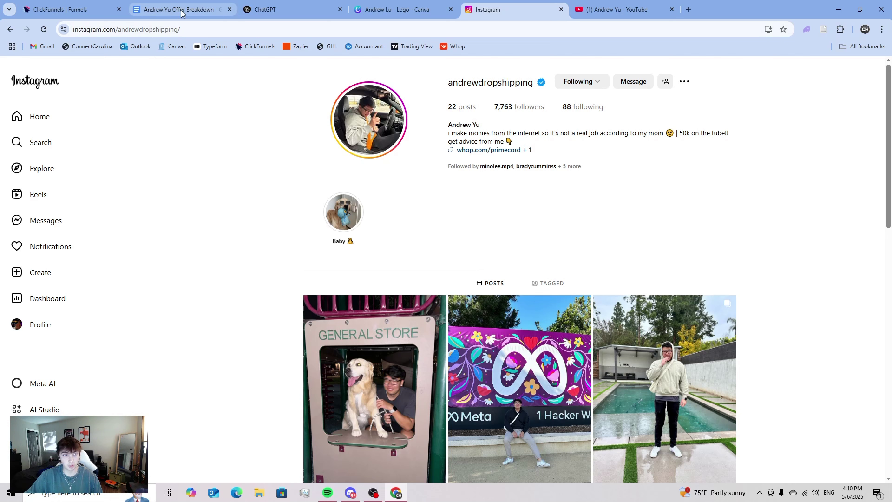
- Check the Instagram bio links, then open the 1on1 mentorship application link from YouTube's description
{"action": "left_click", "coordinate": [505, 151]}
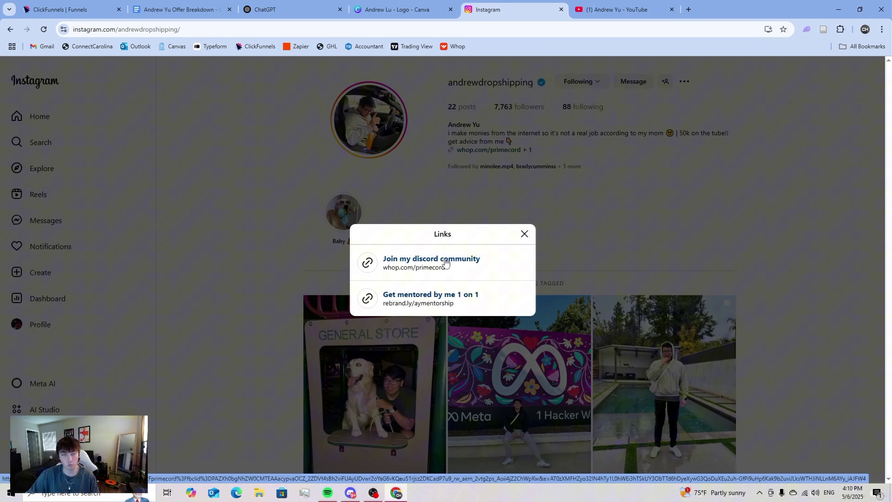
{"action": "left_click", "coordinate": [525, 234]}
{"action": "left_click", "coordinate": [609, 7]}
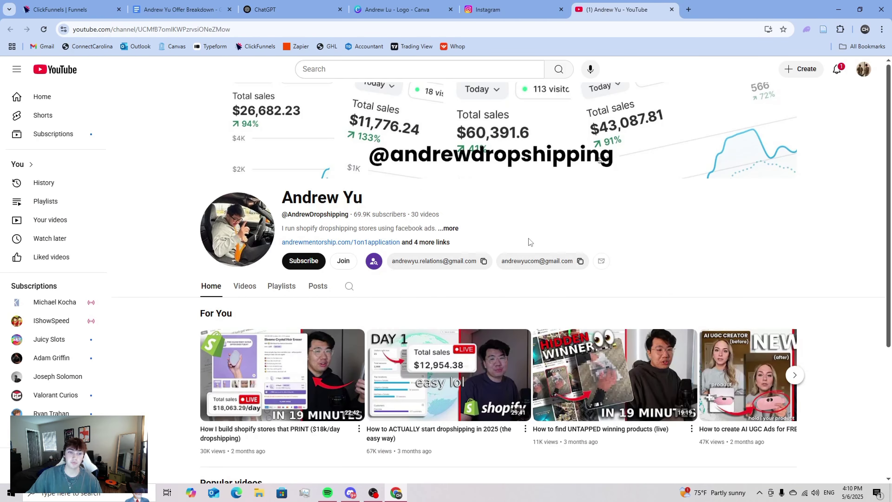
{"action": "left_click", "coordinate": [450, 229]}
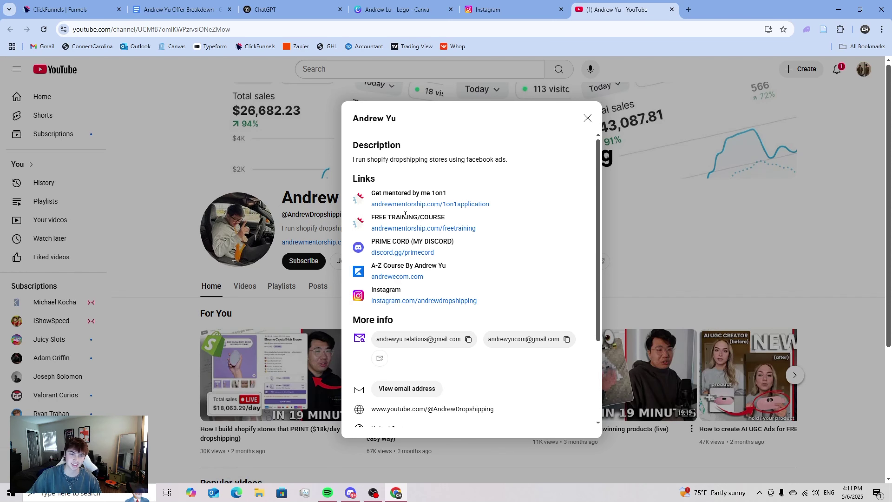
{"action": "left_click_drag", "start_coordinate": [372, 265], "coordinate": [454, 264]}
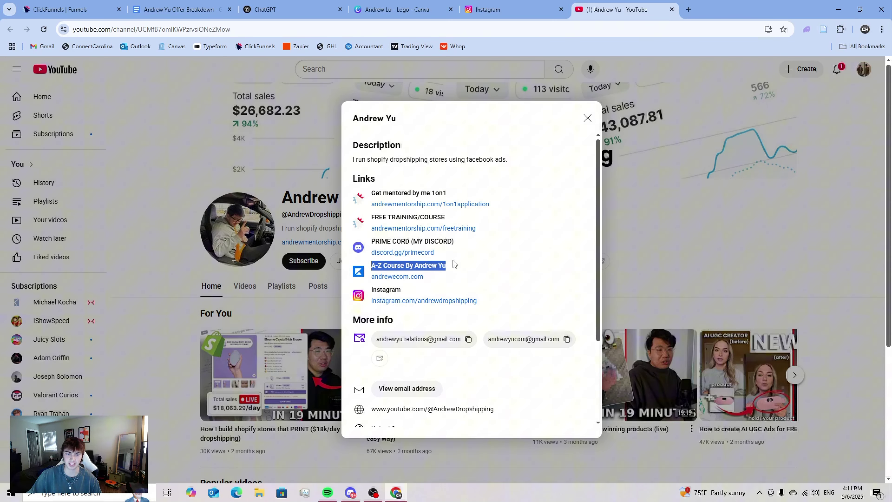
{"action": "left_click", "coordinate": [511, 263]}
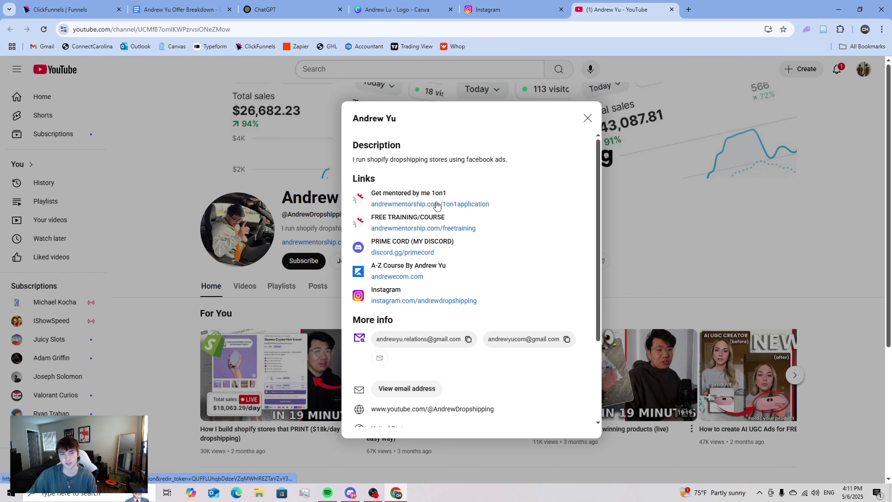
{"action": "left_click", "coordinate": [437, 205]}
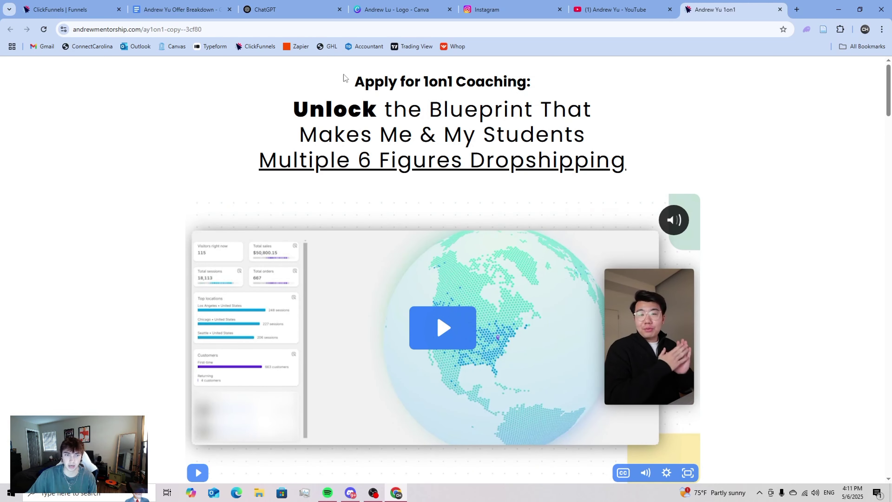
- Highlight the coaching page headline, then deselect it
{"action": "left_click_drag", "start_coordinate": [343, 79], "coordinate": [569, 109]}
{"action": "left_click_drag", "start_coordinate": [612, 160], "coordinate": [259, 105]}
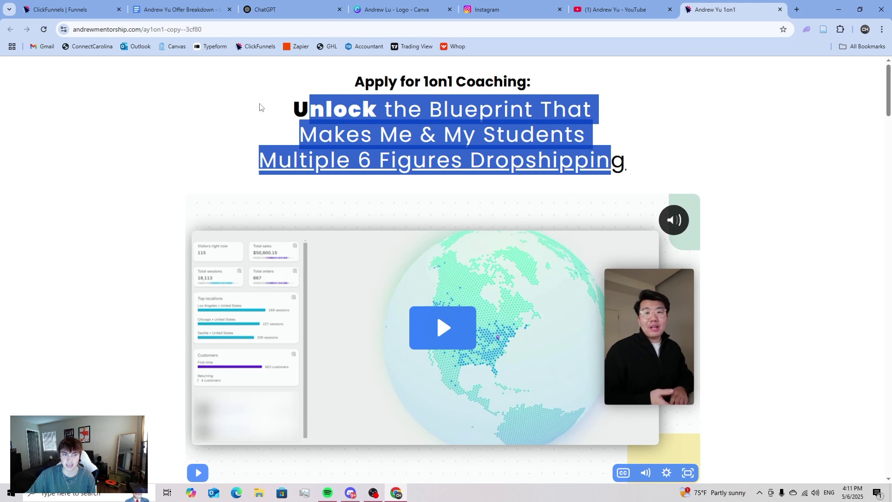
{"action": "left_click", "coordinate": [256, 105]}
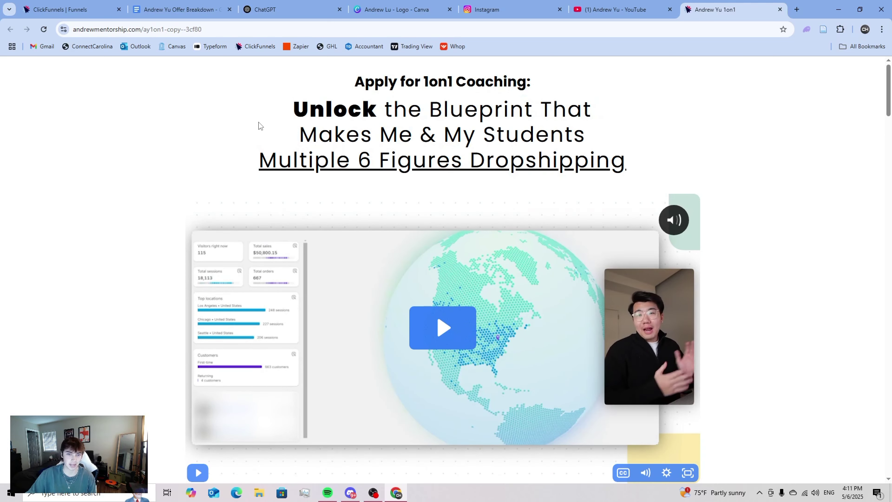
- Scroll through the coaching page and open the 'Apply Now For 1on1 Coaching' Calendly booking
{"action": "scroll", "coordinate": [259, 125], "scroll_direction": "down", "scroll_amount": 2}
{"action": "scroll", "coordinate": [256, 124], "scroll_direction": "up", "scroll_amount": 2}
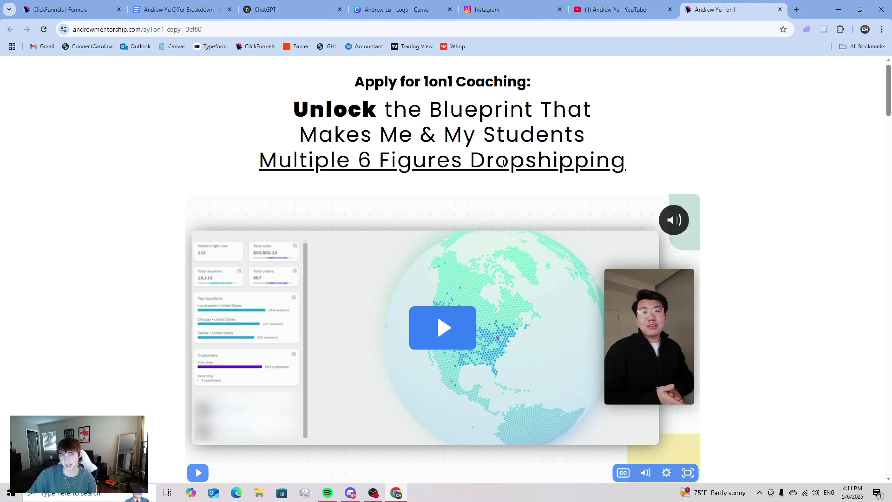
{"action": "scroll", "coordinate": [513, 162], "scroll_direction": "down", "scroll_amount": 6}
{"action": "scroll", "coordinate": [516, 193], "scroll_direction": "down", "scroll_amount": 4}
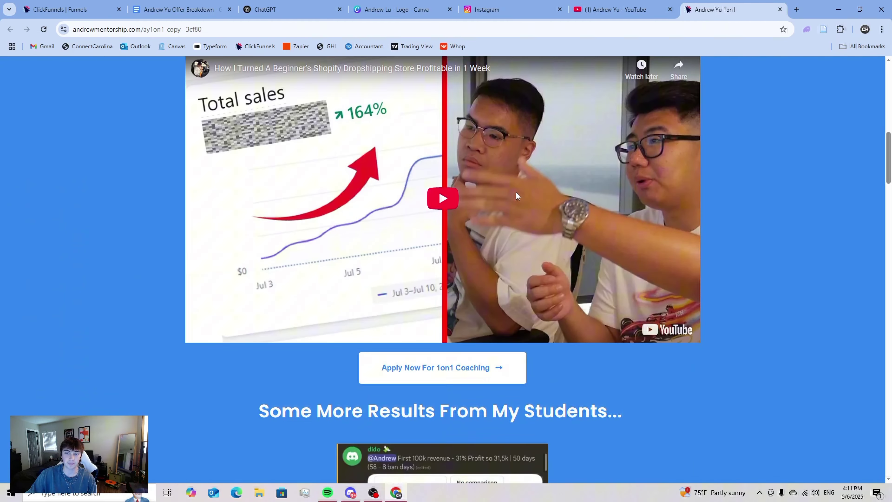
{"action": "scroll", "coordinate": [516, 190], "scroll_direction": "up", "scroll_amount": 9}
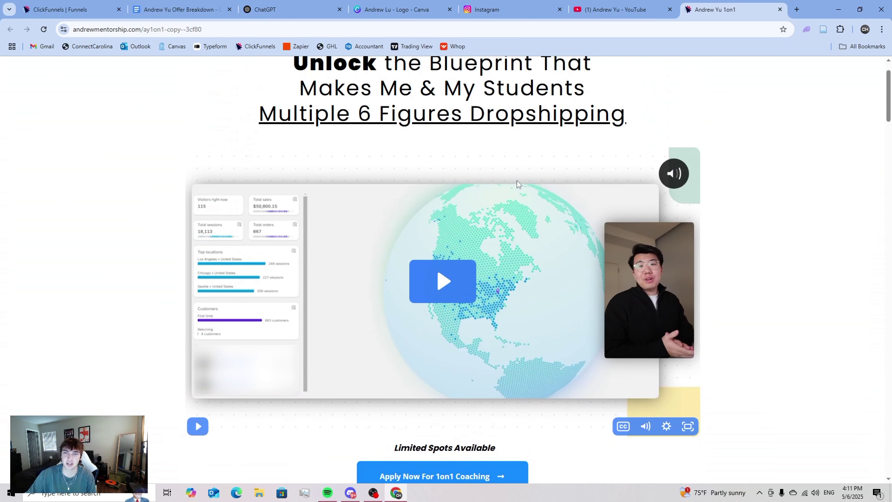
{"action": "scroll", "coordinate": [517, 182], "scroll_direction": "down", "scroll_amount": 7}
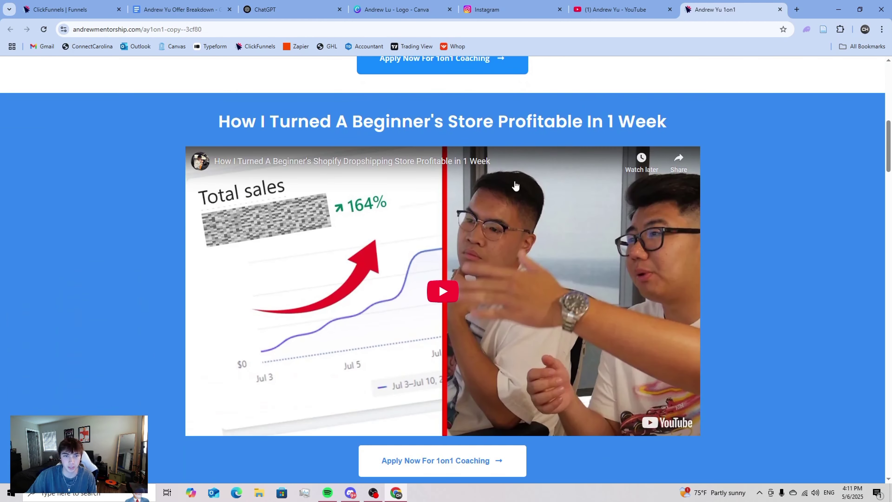
{"action": "scroll", "coordinate": [518, 180], "scroll_direction": "up", "scroll_amount": 2}
{"action": "scroll", "coordinate": [518, 179], "scroll_direction": "down", "scroll_amount": 7}
{"action": "scroll", "coordinate": [319, 157], "scroll_direction": "down", "scroll_amount": 12}
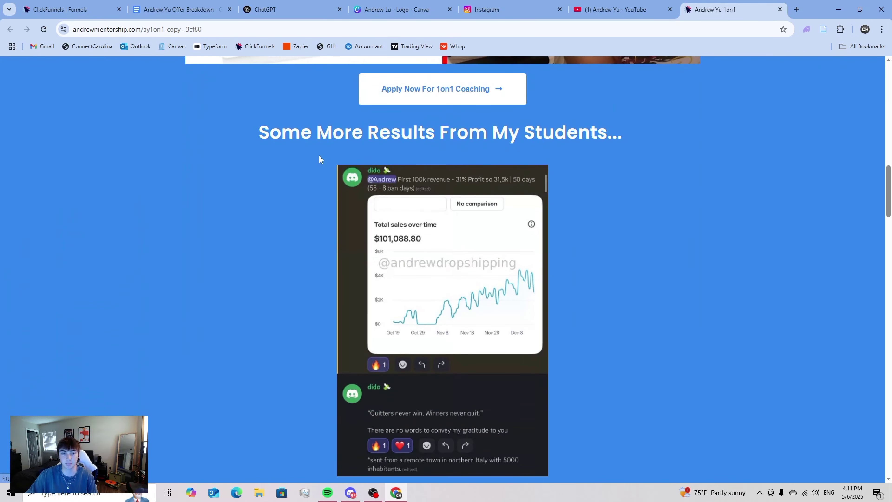
{"action": "scroll", "coordinate": [481, 193], "scroll_direction": "down", "scroll_amount": 10}
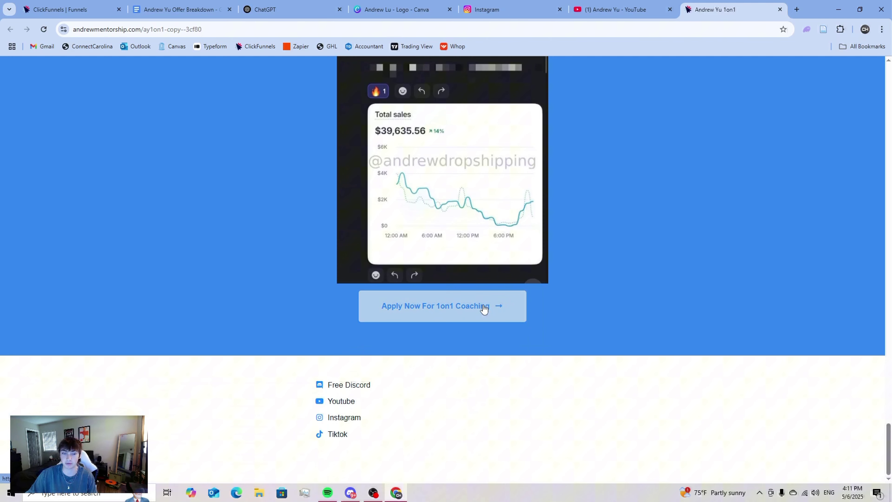
{"action": "left_click", "coordinate": [488, 301]}
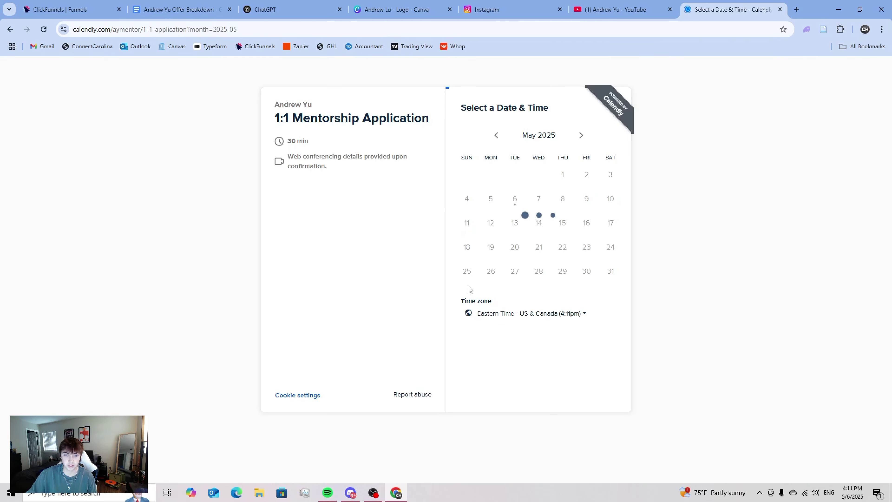
- Close the Calendly tab and the YouTube about panel, then cycle through the Instagram and YouTube tabs
{"action": "left_click", "coordinate": [779, 9]}
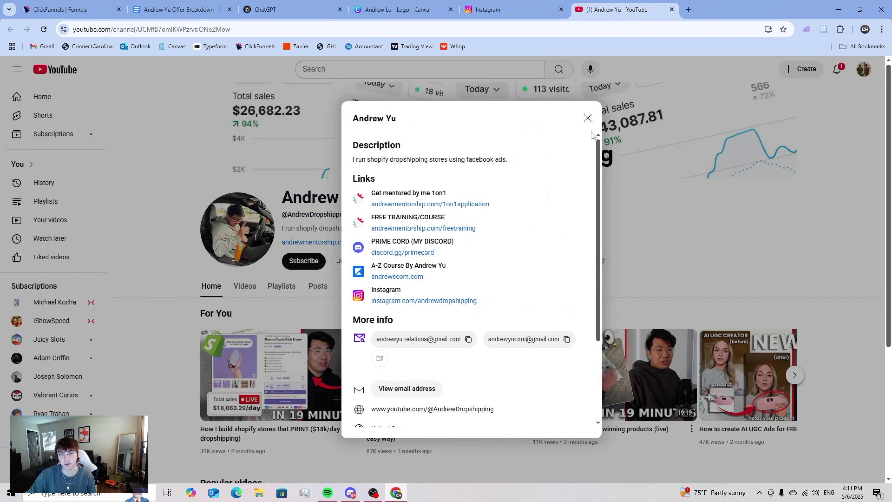
{"action": "left_click", "coordinate": [587, 118]}
{"action": "left_click", "coordinate": [530, 11]}
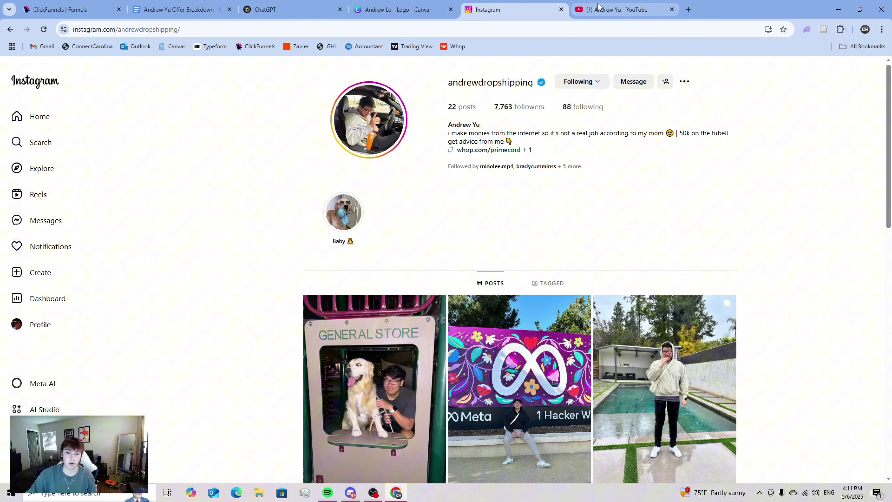
{"action": "left_click", "coordinate": [618, 10]}
{"action": "scroll", "coordinate": [448, 295], "scroll_direction": "down", "scroll_amount": 5}
{"action": "scroll", "coordinate": [449, 295], "scroll_direction": "up", "scroll_amount": 5}
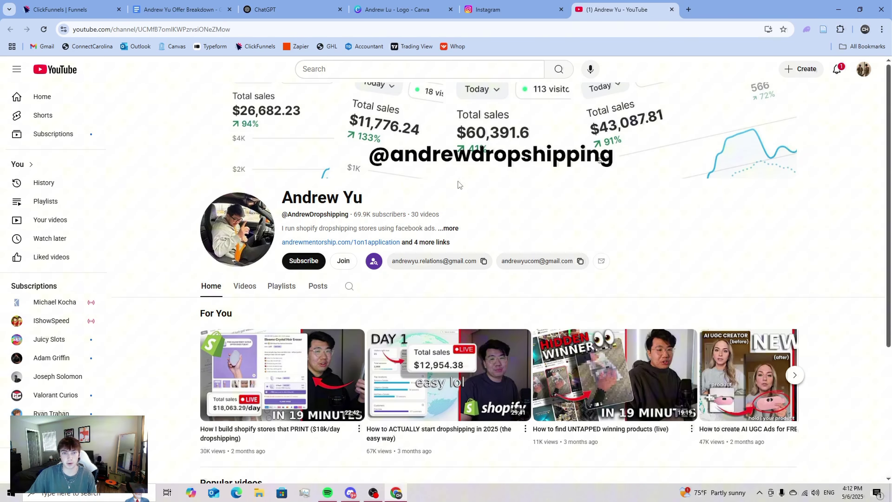
{"action": "left_click", "coordinate": [492, 9]}
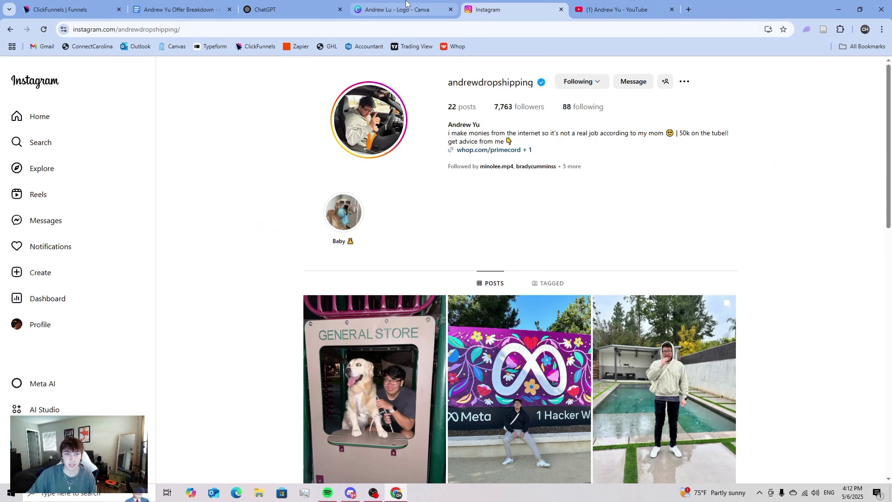
{"action": "left_click", "coordinate": [406, 7]}
- Open the 'Offer Breakdown' Google Doc and scroll down to its leverage points
{"action": "left_click", "coordinate": [305, 7]}
{"action": "left_click", "coordinate": [193, 3]}
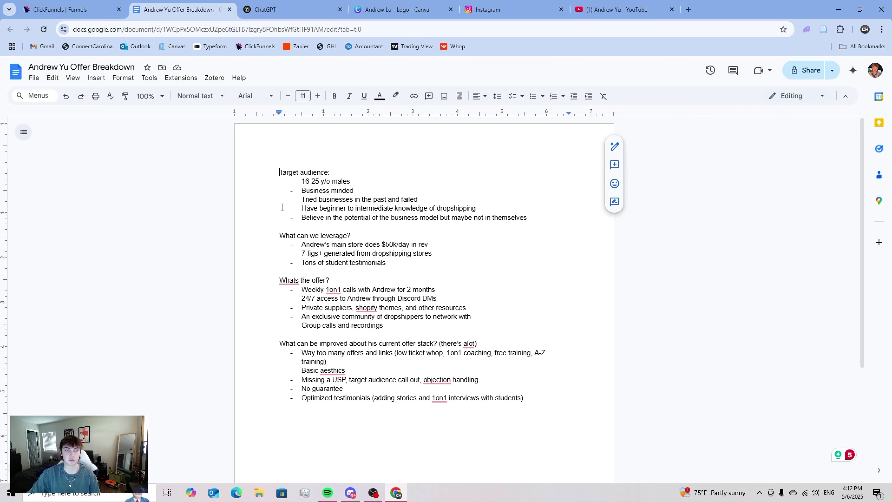
{"action": "scroll", "coordinate": [282, 207], "scroll_direction": "down", "scroll_amount": 1}
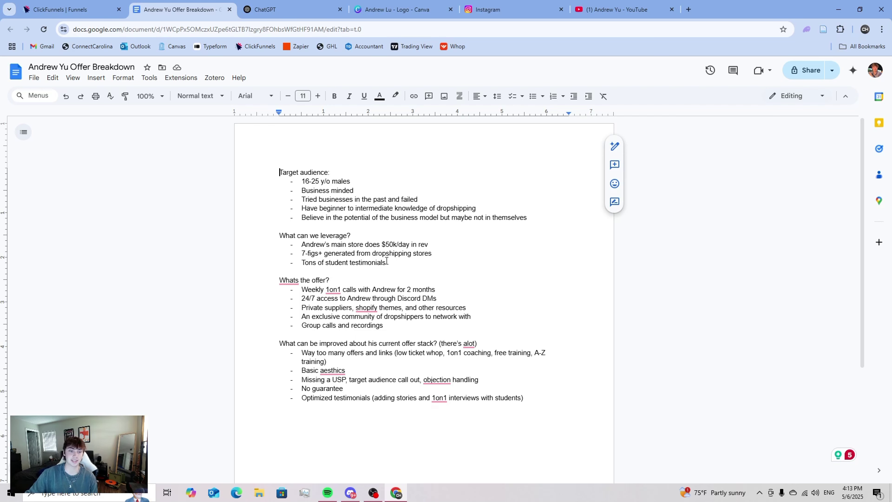
{"action": "scroll", "coordinate": [386, 261], "scroll_direction": "down", "scroll_amount": 1}
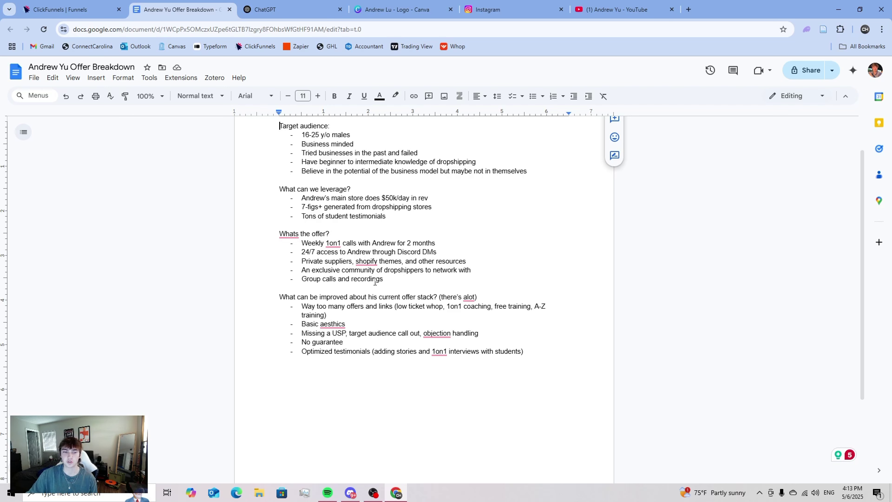
{"action": "scroll", "coordinate": [383, 297], "scroll_direction": "down", "scroll_amount": 1}
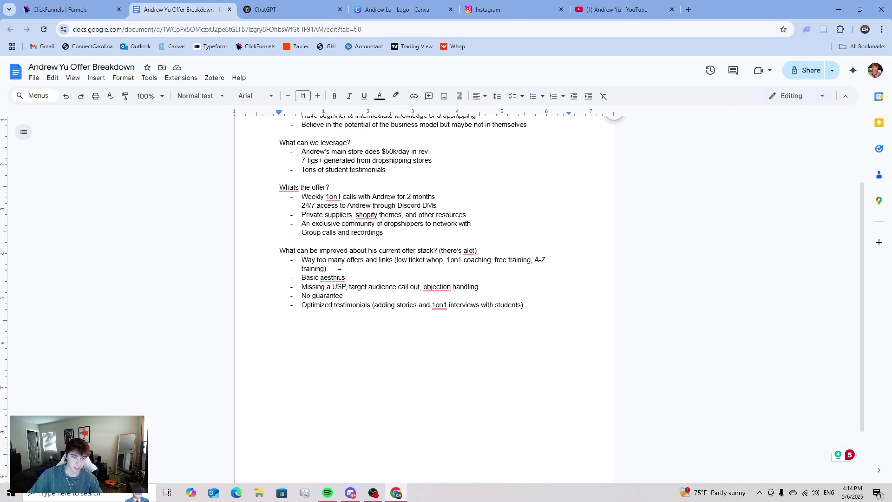
{"action": "left_click", "coordinate": [333, 278]}
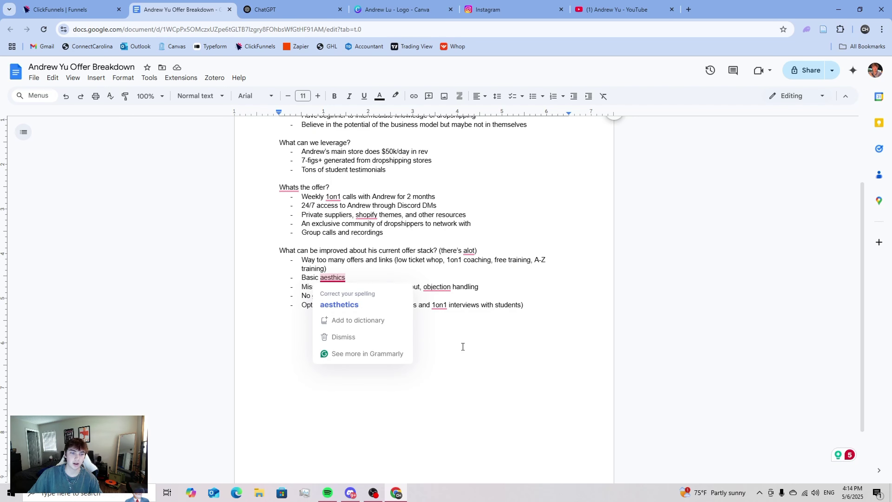
{"action": "left_click", "coordinate": [340, 306]}
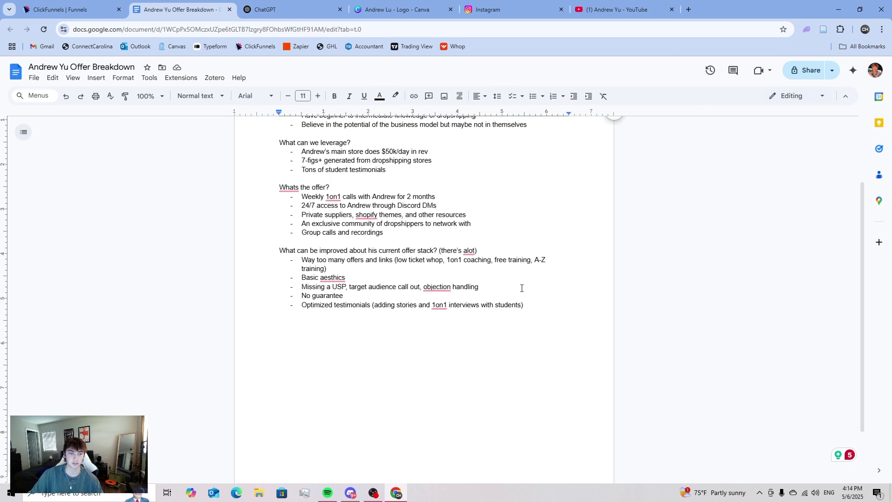
{"action": "triple_click", "coordinate": [349, 299]}
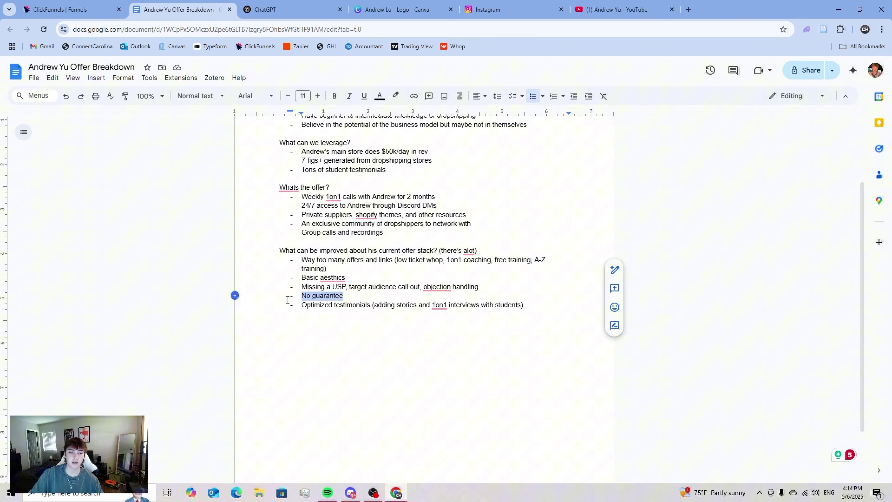
{"action": "left_click", "coordinate": [309, 296]}
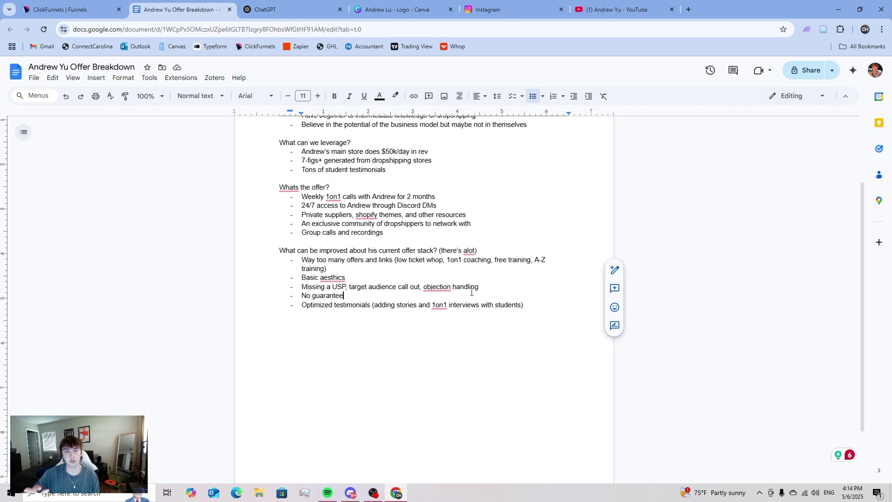
{"action": "scroll", "coordinate": [472, 292], "scroll_direction": "up", "scroll_amount": 3}
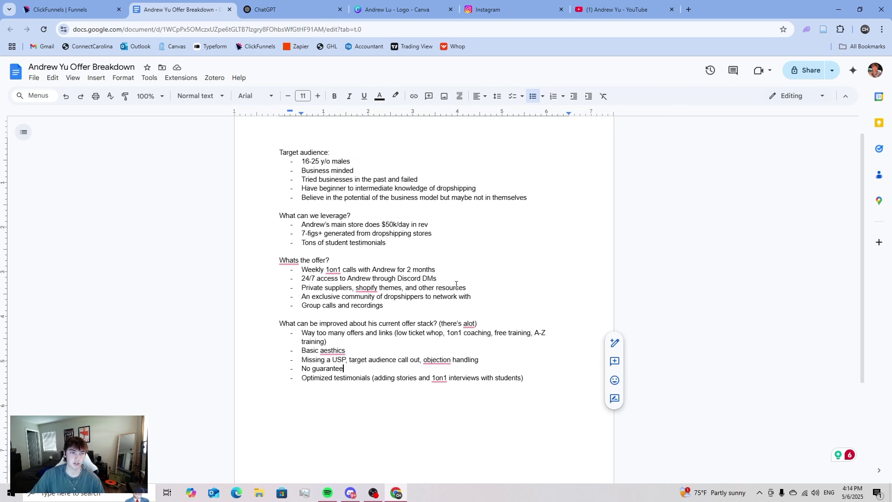
- Start a funnel from scratch, name it with the client's full name, and create it
{"action": "left_click", "coordinate": [94, 7]}
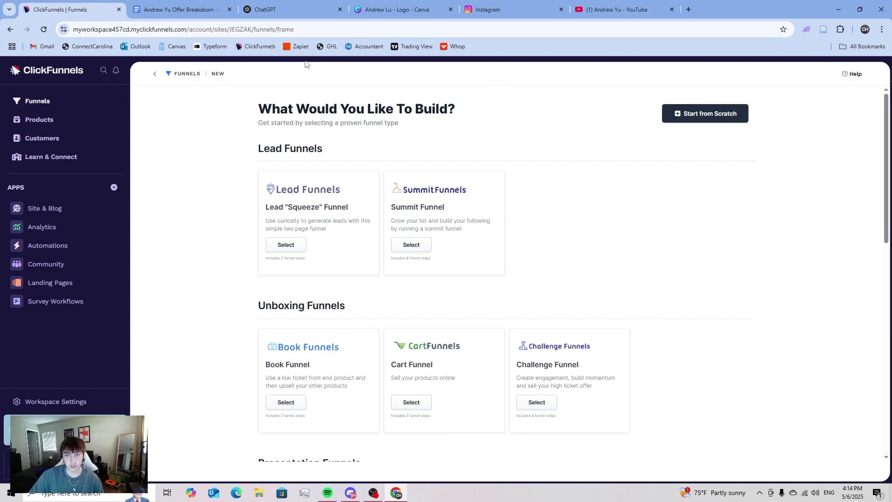
{"action": "left_click", "coordinate": [669, 123]}
{"action": "triple_click", "coordinate": [291, 238]}
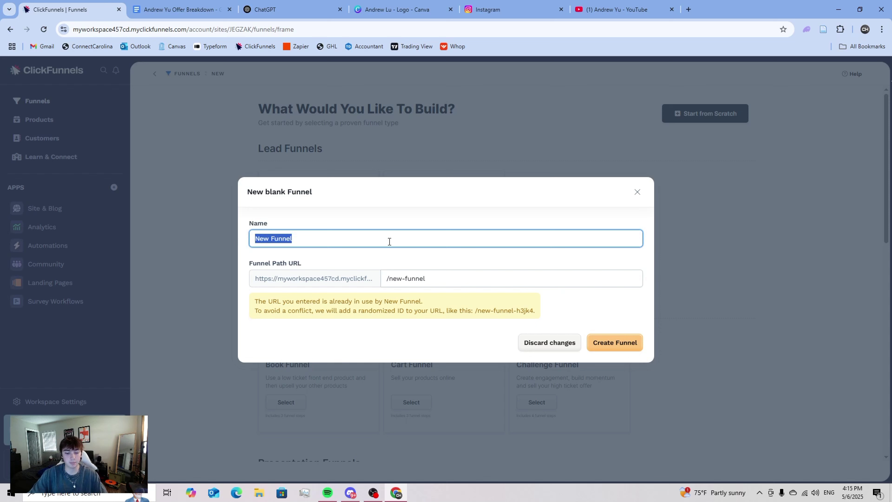
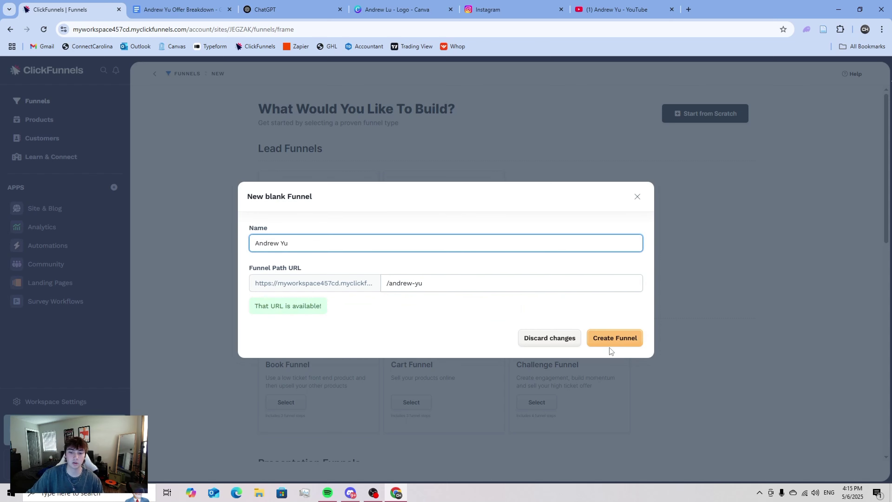
{"action": "left_click", "coordinate": [610, 348]}
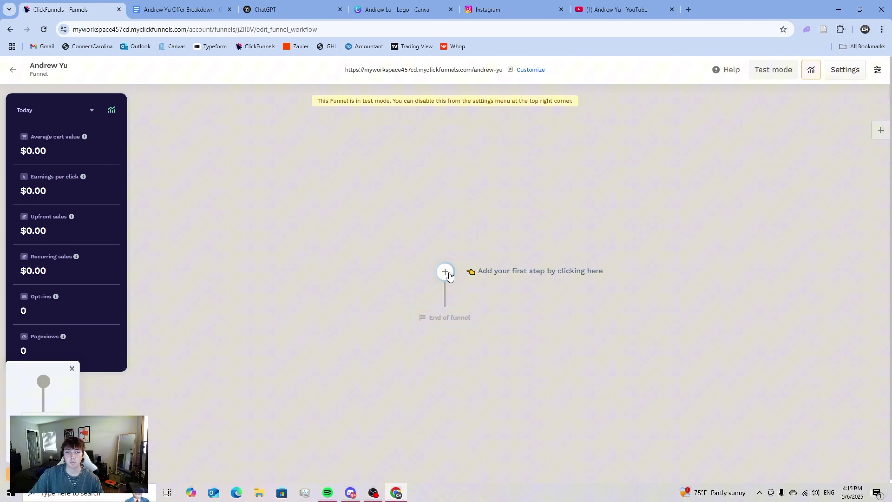
- Add a brand-new page named 'Landing' as the funnel's first step
{"action": "left_click", "coordinate": [445, 271]}
{"action": "left_click", "coordinate": [773, 128]}
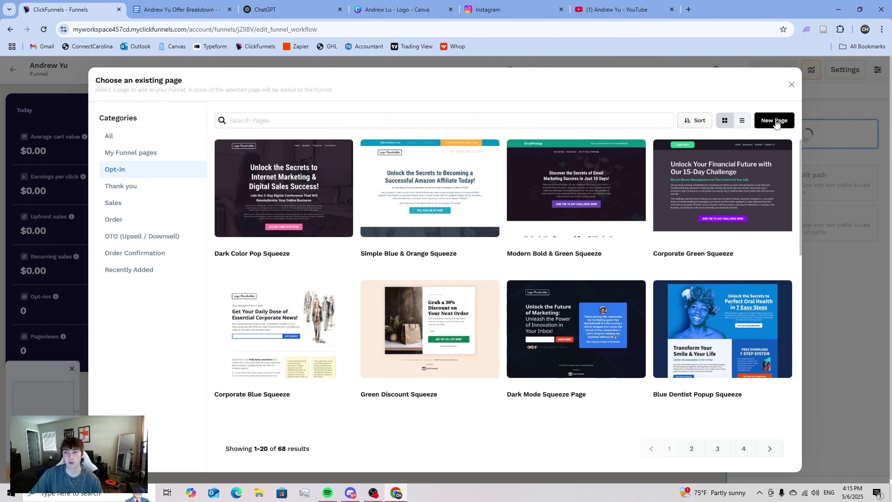
{"action": "scroll", "coordinate": [435, 327], "scroll_direction": "down", "scroll_amount": 7}
{"action": "scroll", "coordinate": [436, 326], "scroll_direction": "up", "scroll_amount": 7}
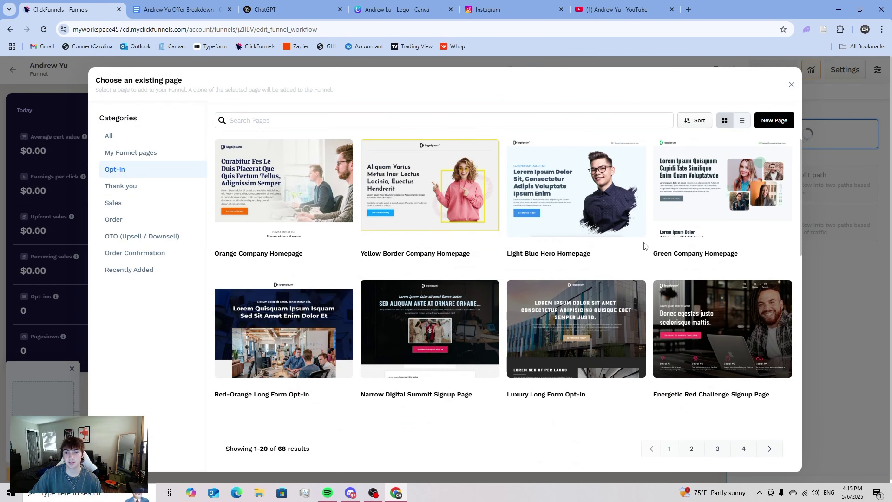
{"action": "left_click", "coordinate": [786, 126]}
{"action": "left_click", "coordinate": [376, 199]}
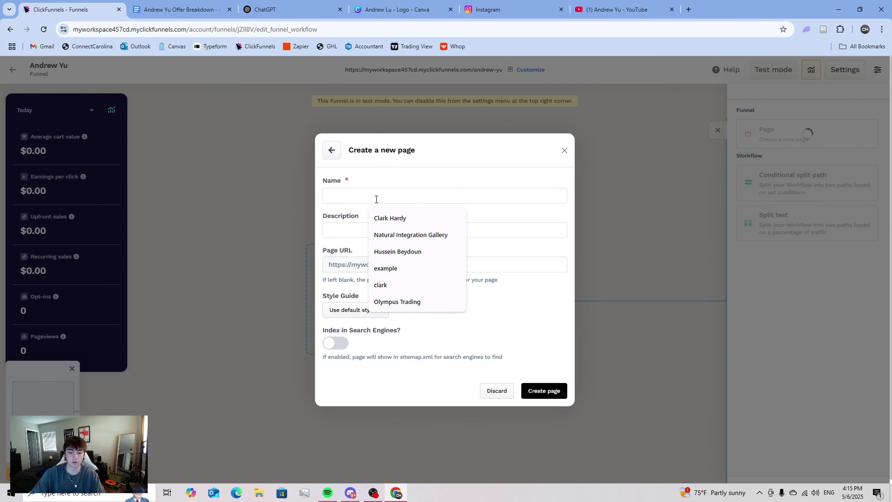
{"action": "type", "text": "Lan"}
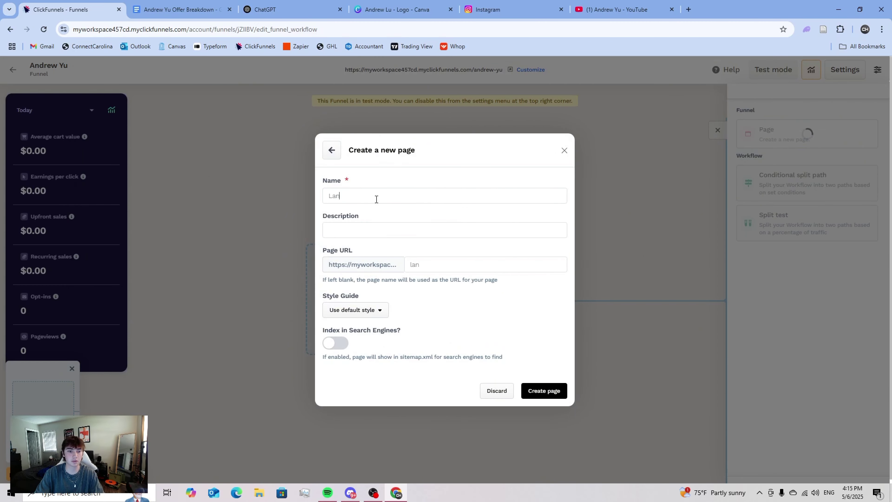
{"action": "type", "text": "ding"}
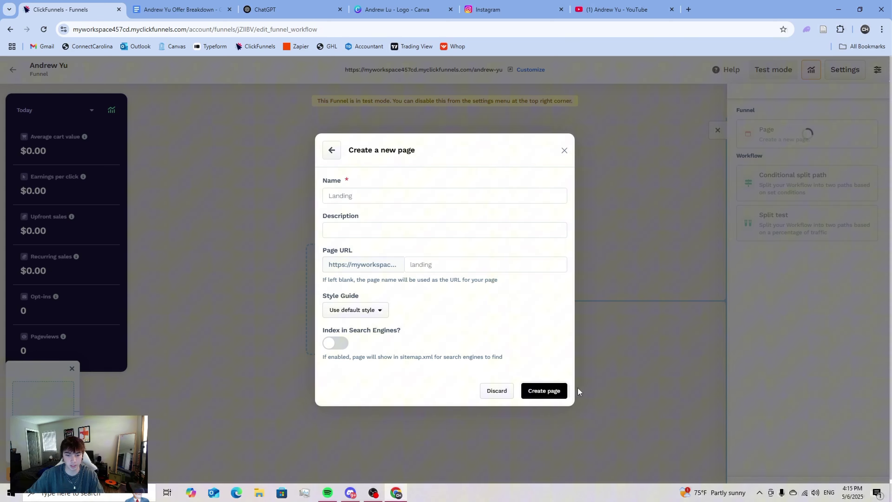
{"action": "left_click", "coordinate": [554, 389]}
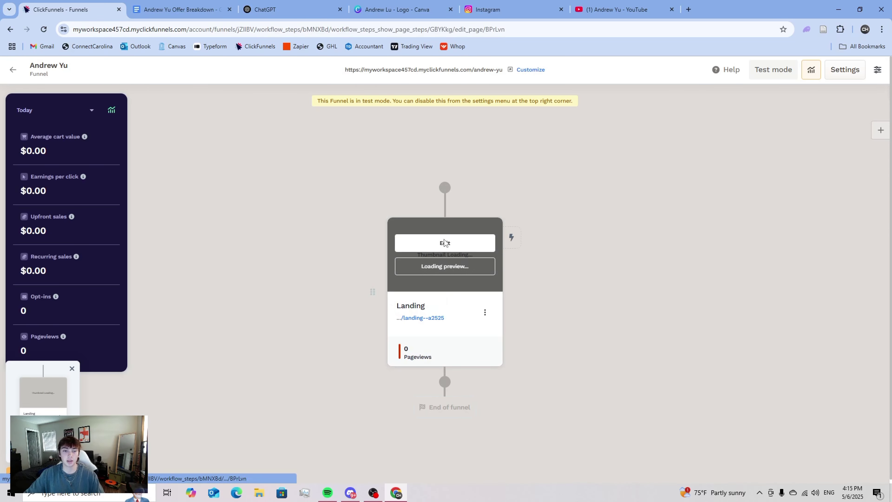
- Open the Landing page editor and add a blank section with a one-column row
{"action": "left_click", "coordinate": [444, 243]}
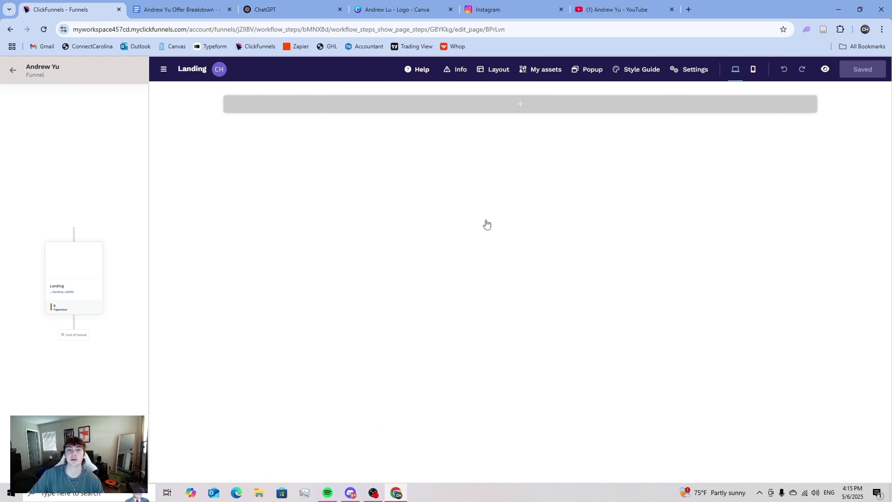
{"action": "left_click", "coordinate": [513, 106]}
{"action": "left_click", "coordinate": [578, 139]}
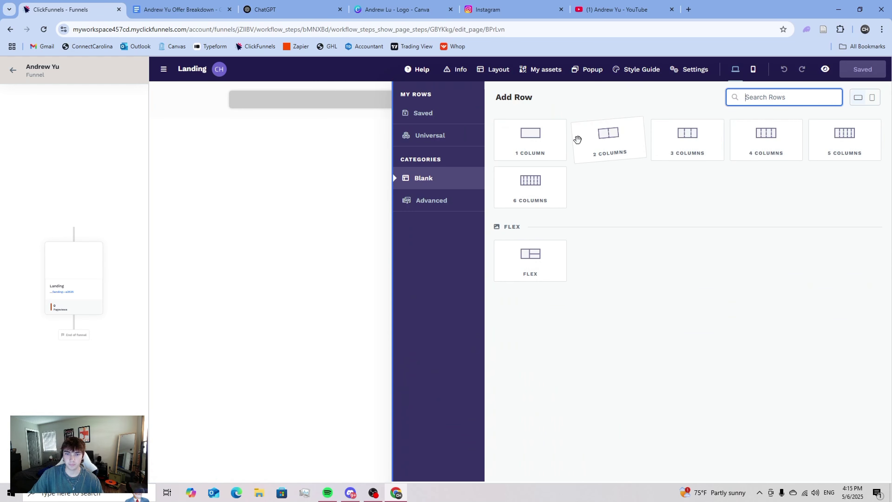
{"action": "left_click", "coordinate": [531, 143]}
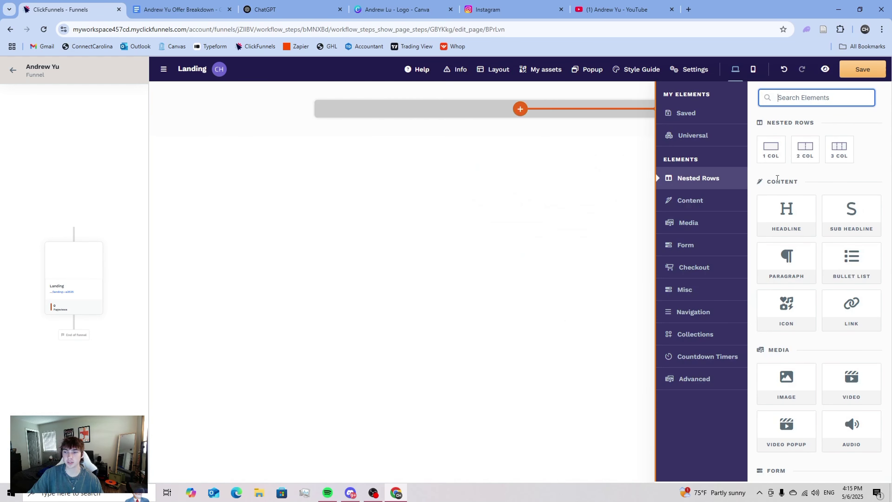
- Add a Sub Headline, Headline, second Sub Headline, an Image and a sign-up Button
{"action": "left_click", "coordinate": [835, 210]}
{"action": "left_click", "coordinate": [774, 211]}
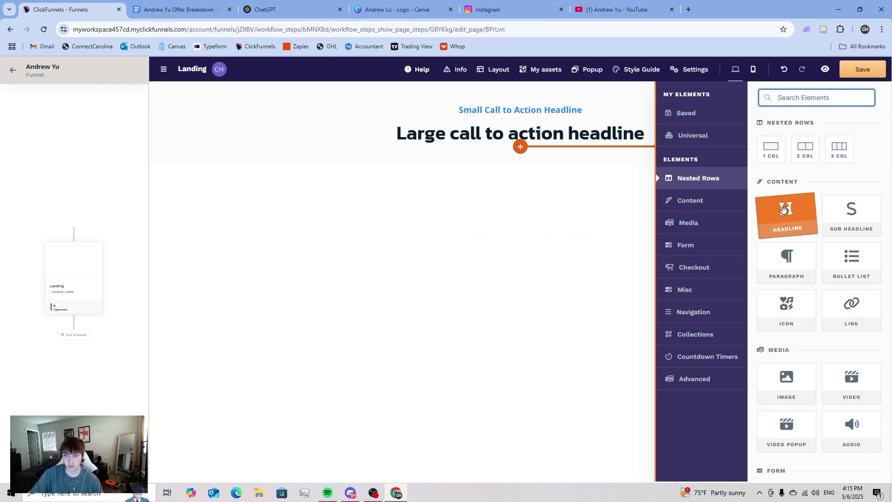
{"action": "left_click", "coordinate": [836, 211]}
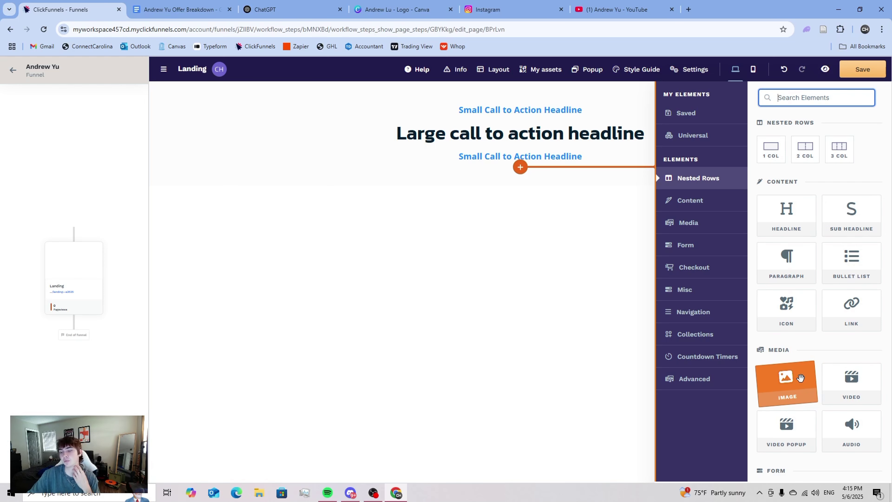
{"action": "left_click", "coordinate": [796, 382]}
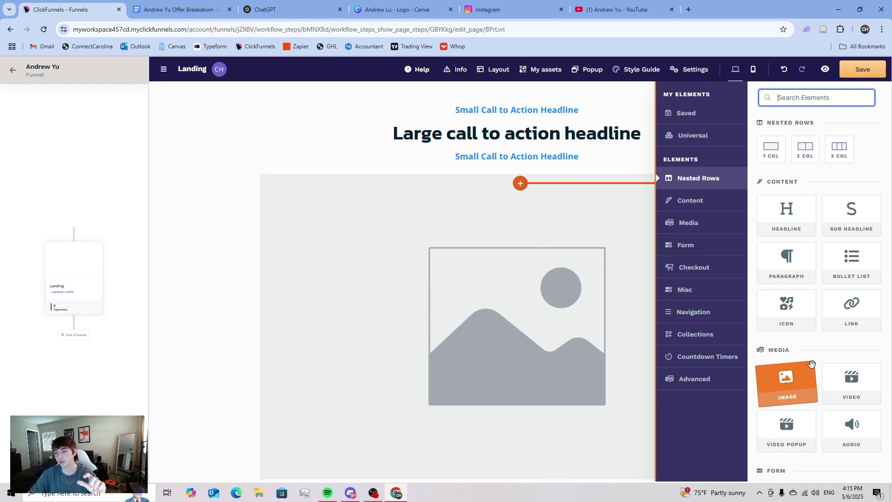
{"action": "scroll", "coordinate": [792, 372], "scroll_direction": "down", "scroll_amount": 4}
{"action": "left_click", "coordinate": [789, 363]}
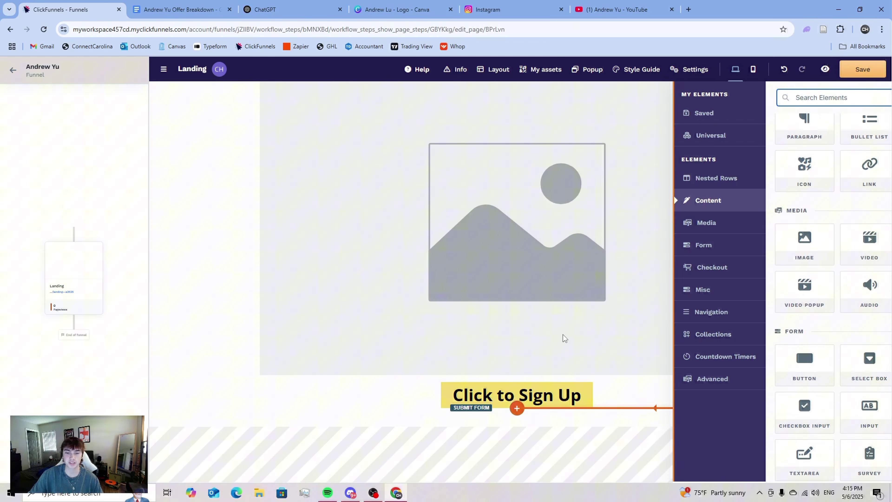
{"action": "scroll", "coordinate": [566, 338], "scroll_direction": "up", "scroll_amount": 3}
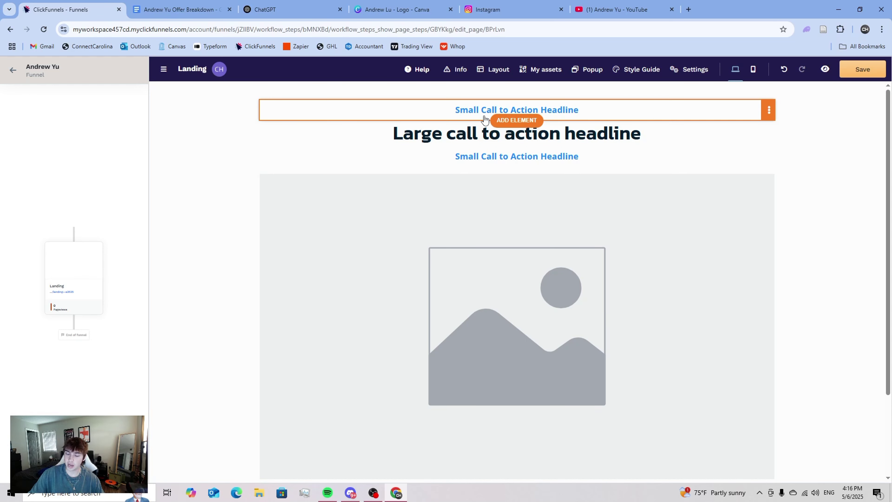
- Return to the creator's YouTube channel and zoom the page to 150%
{"action": "left_click", "coordinate": [624, 10]}
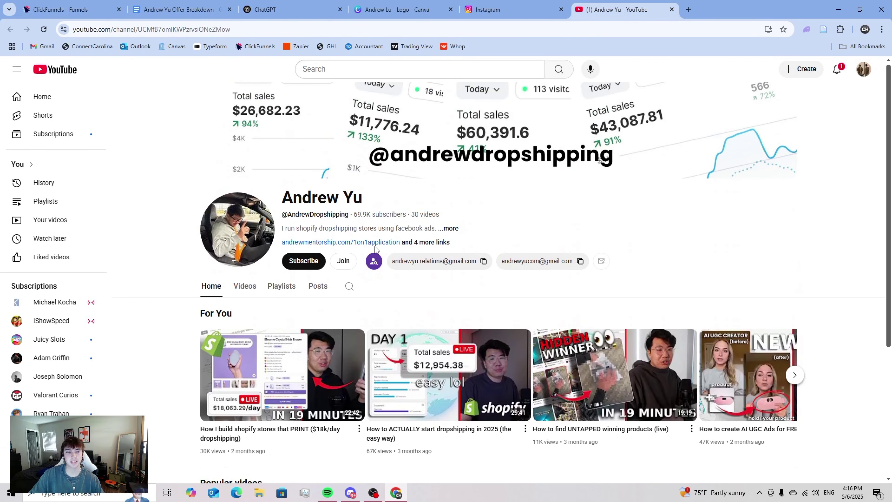
{"action": "left_click", "coordinate": [246, 286]}
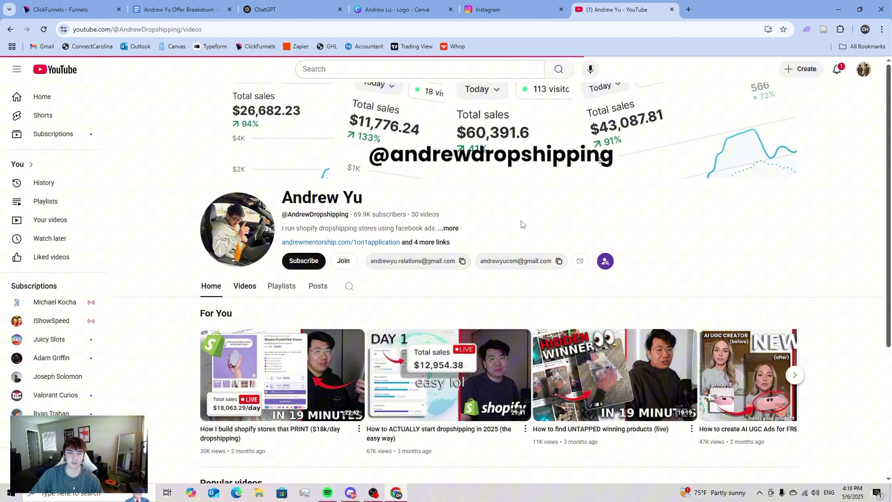
{"action": "scroll", "coordinate": [524, 259], "scroll_direction": "down", "scroll_amount": 5}
{"action": "scroll", "coordinate": [525, 259], "scroll_direction": "up", "scroll_amount": 5}
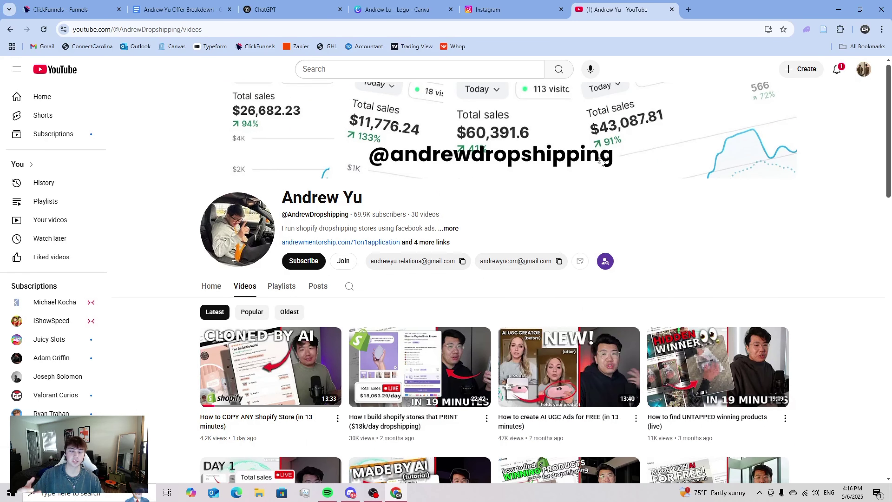
{"action": "key", "text": "ctrl+plus"}
{"action": "key", "text": "ctrl+plus"}
{"action": "key", "text": "ctrl+plus"}
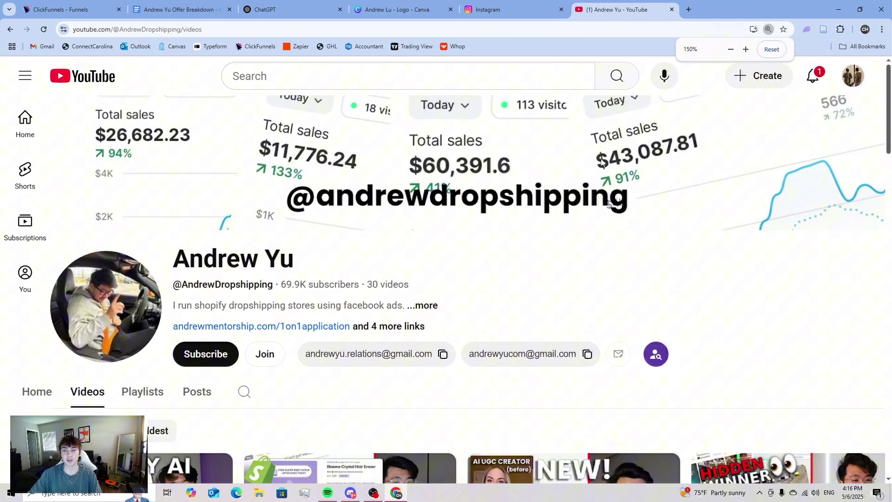
- Snip the banner's sales chart with Snipping Tool, then close it without saving
{"action": "key", "text": "super"}
{"action": "type", "text": "sni"}
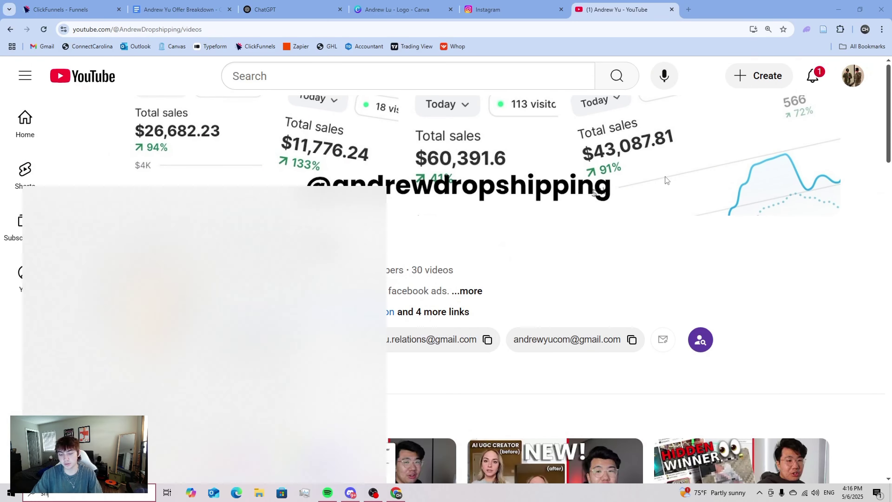
{"action": "left_click", "coordinate": [290, 104]}
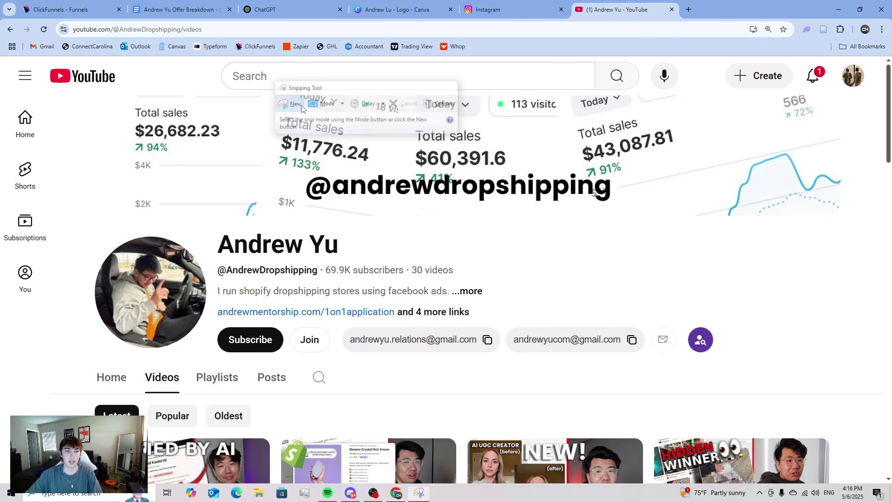
{"action": "left_click_drag", "start_coordinate": [553, 130], "coordinate": [804, 225]}
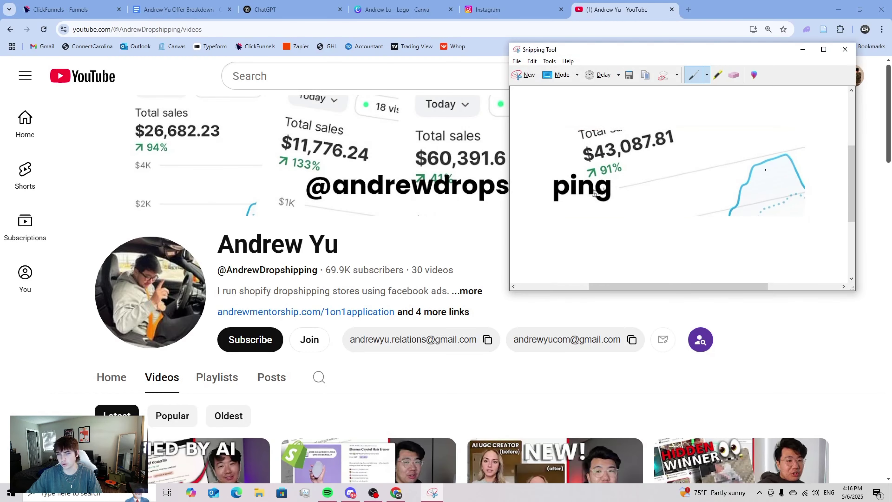
{"action": "left_click", "coordinate": [845, 50]}
{"action": "left_click", "coordinate": [692, 179]}
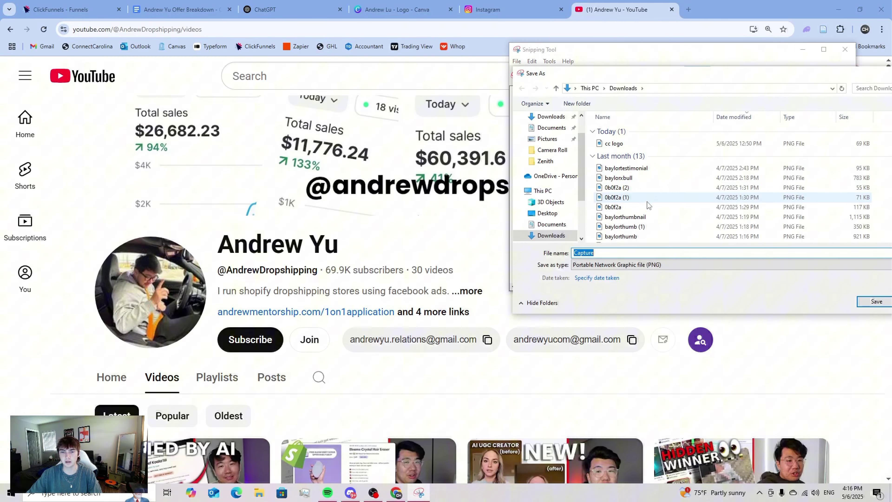
{"action": "left_click", "coordinate": [856, 75]}
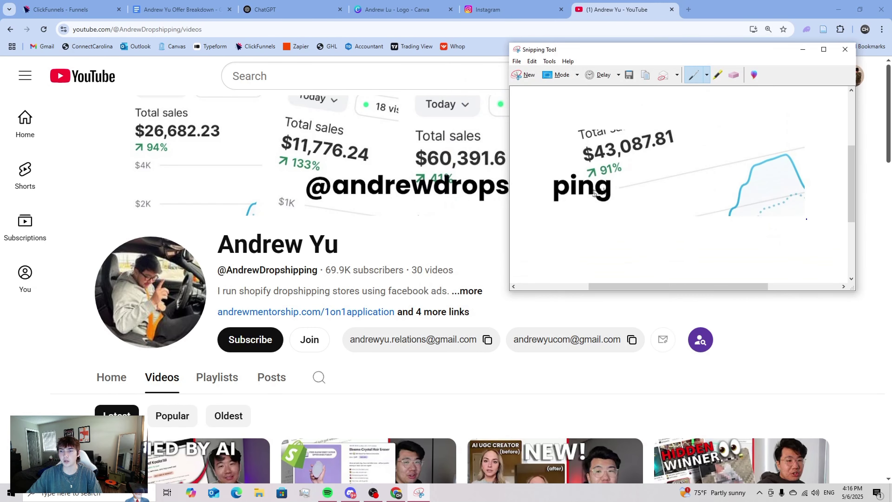
{"action": "left_click", "coordinate": [845, 50]}
{"action": "left_click", "coordinate": [721, 178]}
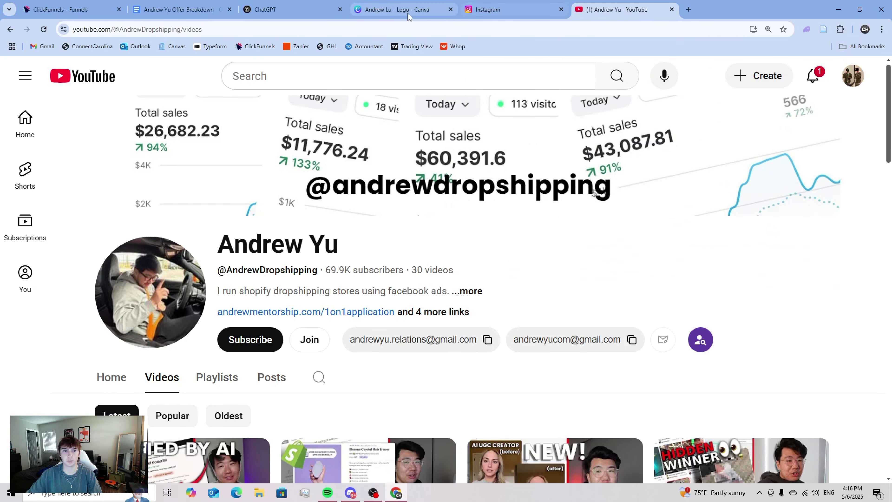
- Paste the $43,087.81 sales chart snip into the Canva design and enlarge it
{"action": "left_click", "coordinate": [386, 9]}
{"action": "key", "text": "ctrl+v"}
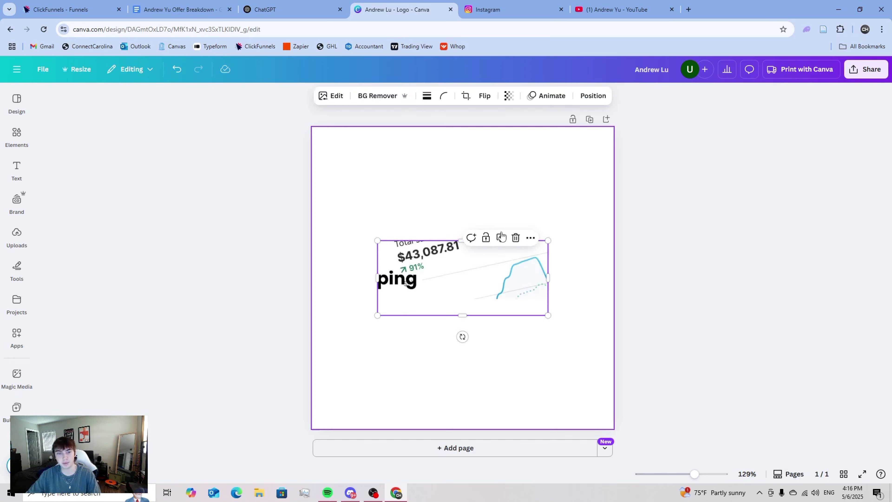
{"action": "mouse_move", "coordinate": [548, 241]}
{"action": "left_mouse_down"}
{"action": "mouse_move", "coordinate": [586, 213]}
{"action": "mouse_move", "coordinate": [538, 245]}
{"action": "left_mouse_up"}
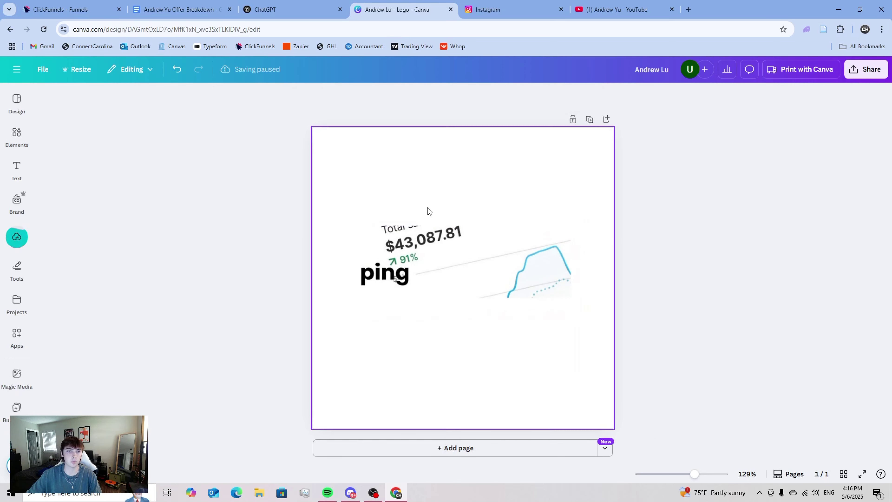
{"action": "left_click", "coordinate": [386, 176]}
- Add a square below the chart and colour it with the chart's 91% green
{"action": "left_click", "coordinate": [16, 135]}
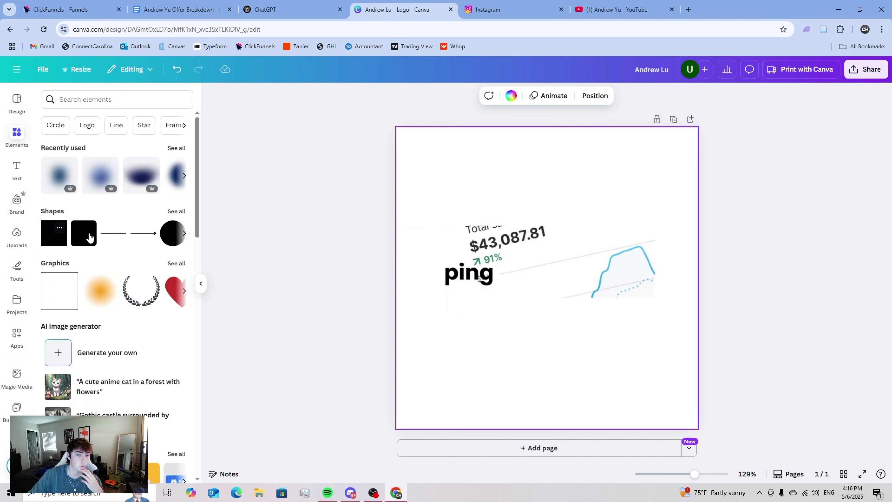
{"action": "left_click", "coordinate": [54, 233]}
{"action": "left_click_drag", "start_coordinate": [532, 283], "coordinate": [512, 355]}
{"action": "left_click", "coordinate": [333, 96]}
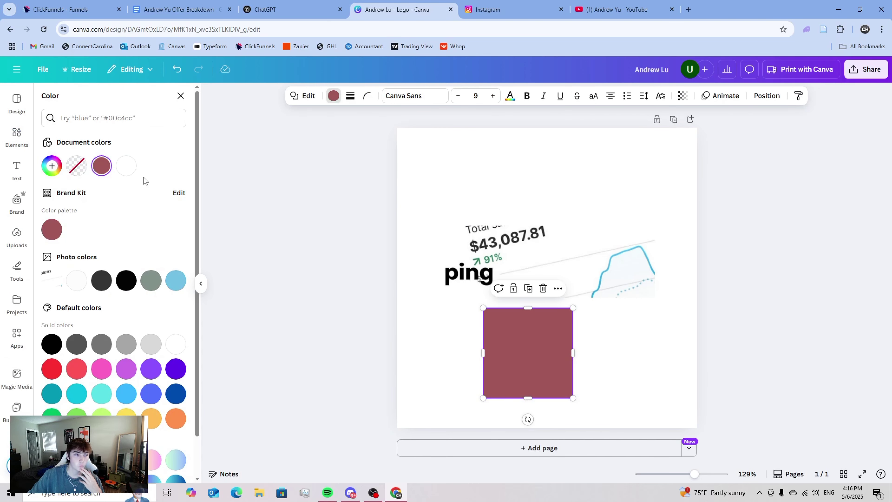
{"action": "left_click", "coordinate": [52, 165]}
{"action": "left_click", "coordinate": [169, 283]}
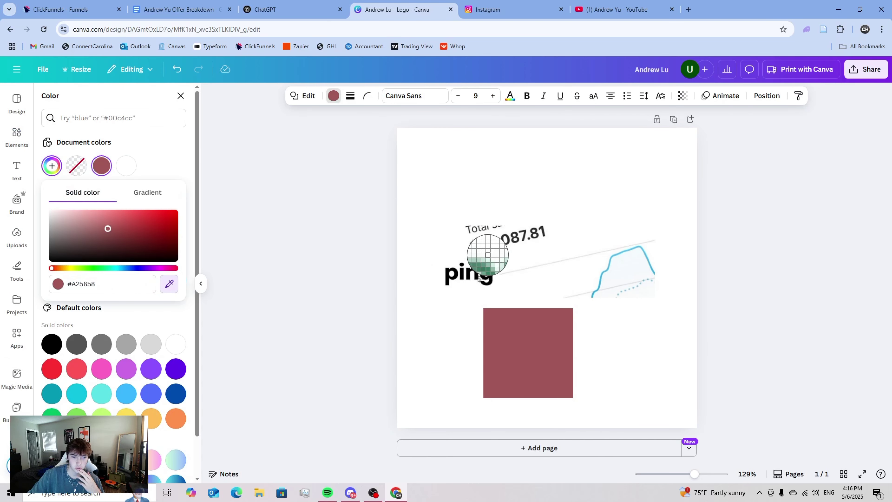
{"action": "key", "text": "Escape"}
{"action": "left_click", "coordinate": [486, 262]}
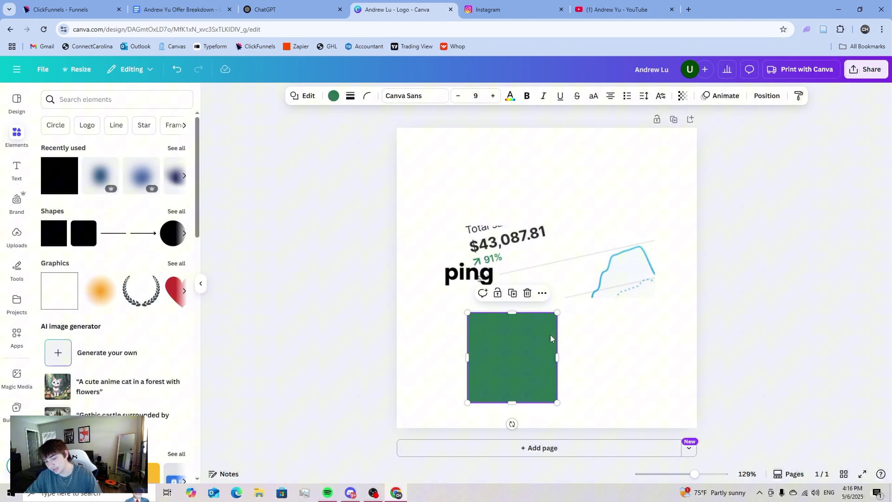
- Duplicate the green square to its right, recolour the copy light blue, and open a new tab
{"action": "key", "text": "ctrl+d"}
{"action": "left_click_drag", "start_coordinate": [551, 338], "coordinate": [635, 367]}
{"action": "key", "text": "Escape"}
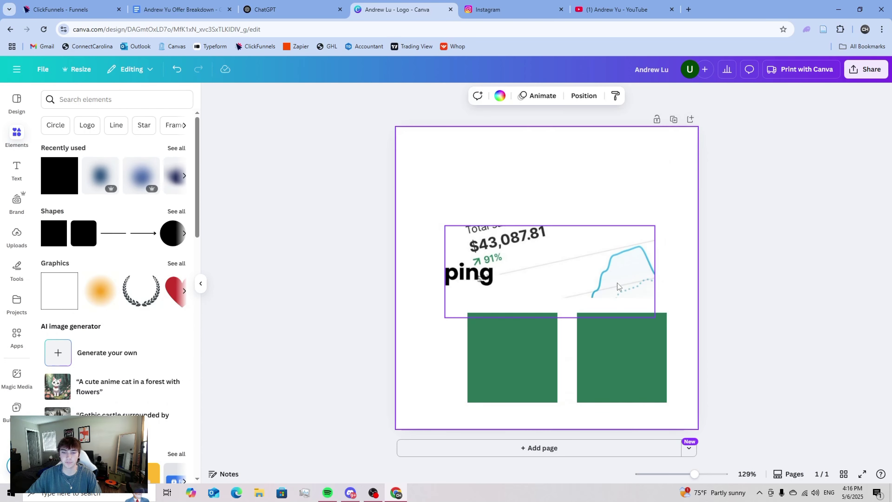
{"action": "left_click", "coordinate": [638, 342]}
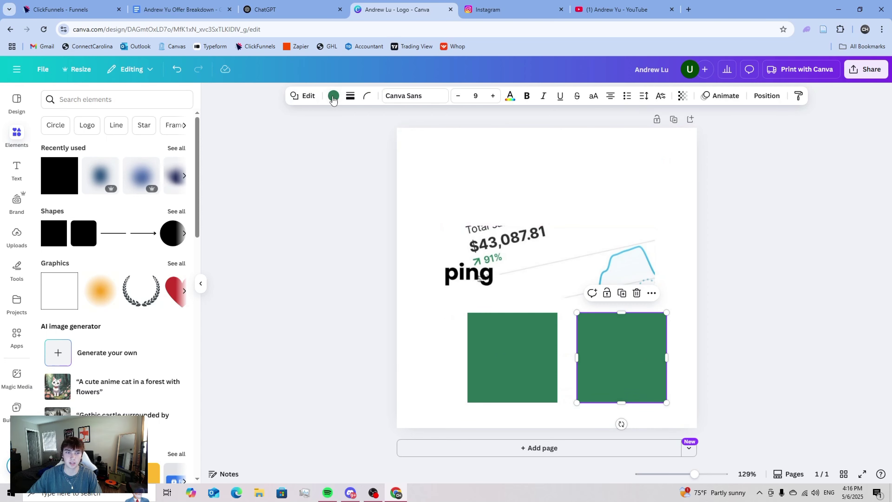
{"action": "left_click", "coordinate": [334, 96]}
{"action": "left_click", "coordinate": [51, 166]}
{"action": "left_click", "coordinate": [160, 163]}
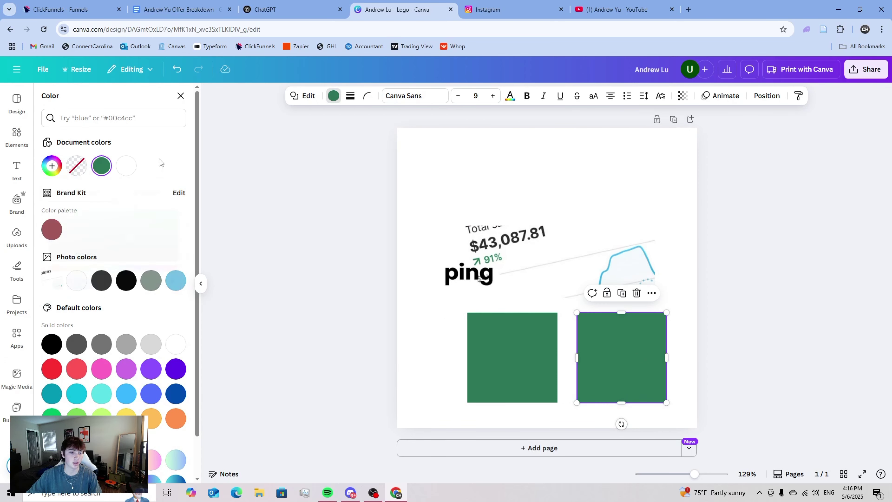
{"action": "left_click", "coordinate": [175, 280]}
{"action": "left_click", "coordinate": [353, 298]}
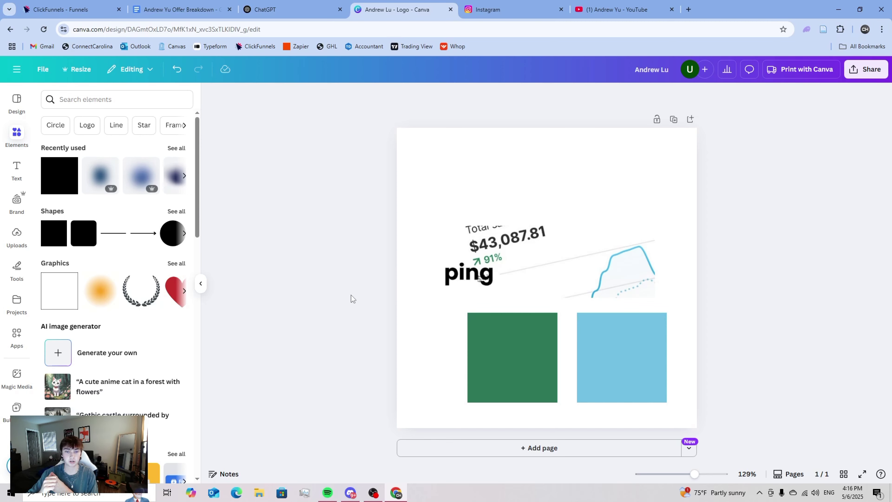
{"action": "left_click", "coordinate": [688, 9]}
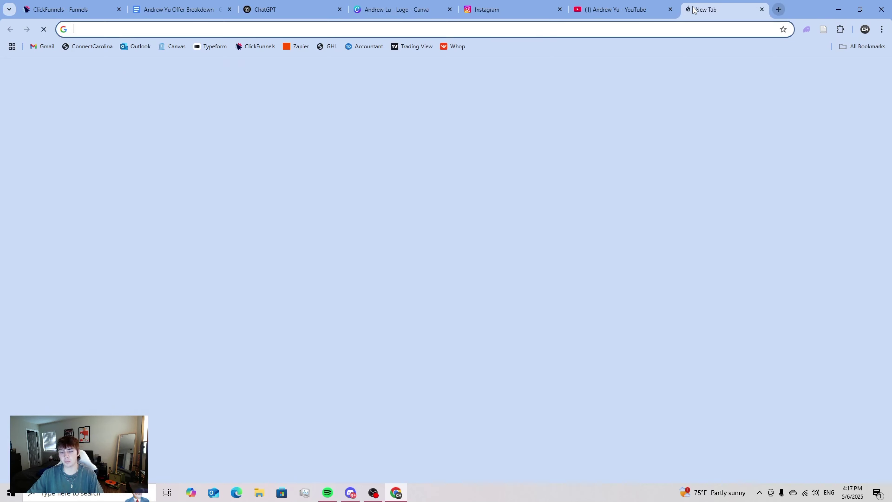
- Try loading ybebusinesssolutions.com in the new browser tab
{"action": "type", "text": "ybebu"}
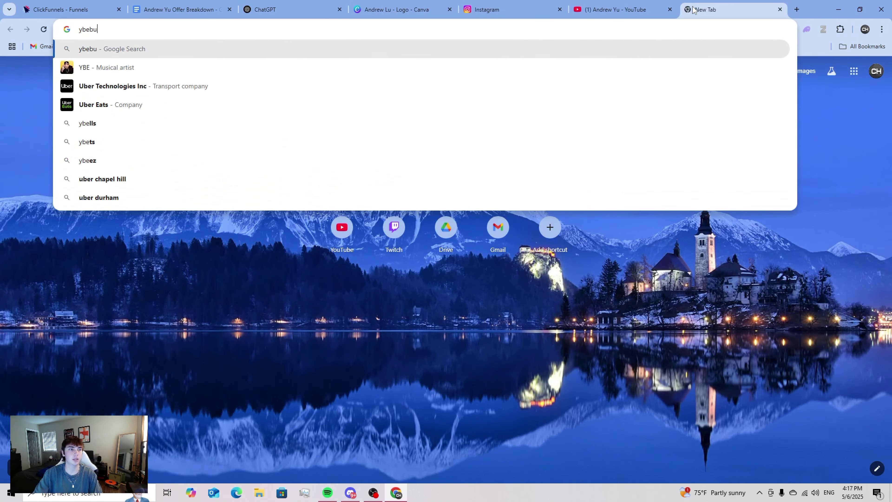
{"action": "type", "text": "sinesss"}
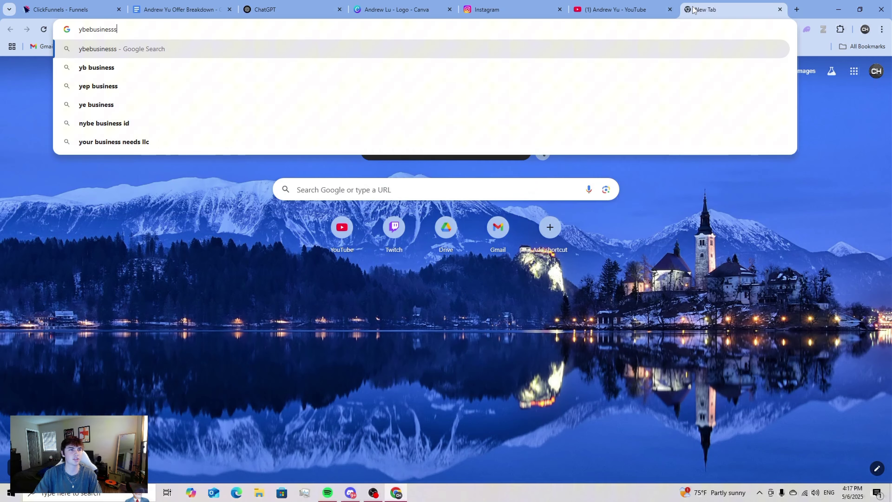
{"action": "type", "text": "ol"}
{"action": "key", "text": "BackSpace"}
{"action": "type", "text": "ol"}
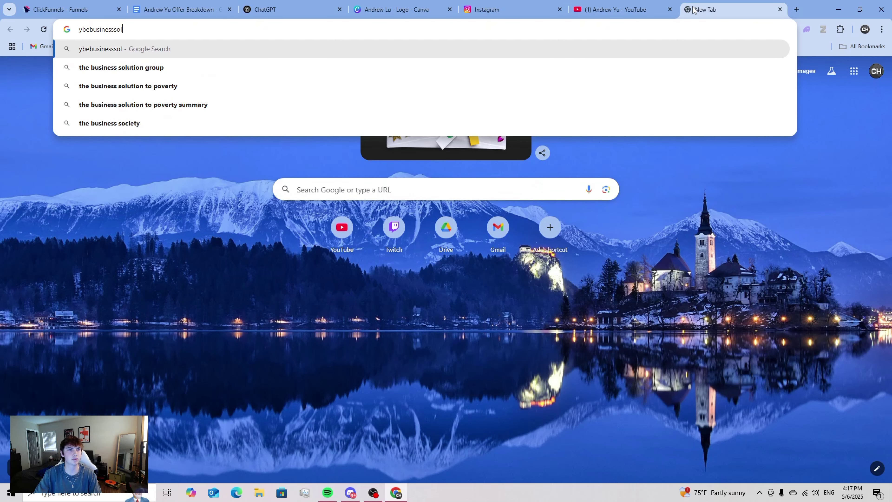
{"action": "type", "text": "tutions.com"}
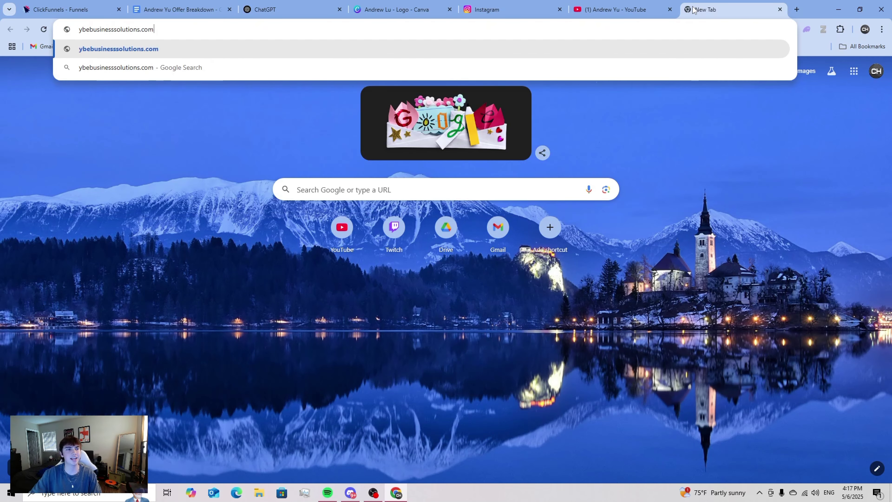
{"action": "key", "text": "Return"}
- Replace the failed address with griffinecom.com and load that site
{"action": "left_click", "coordinate": [166, 27]}
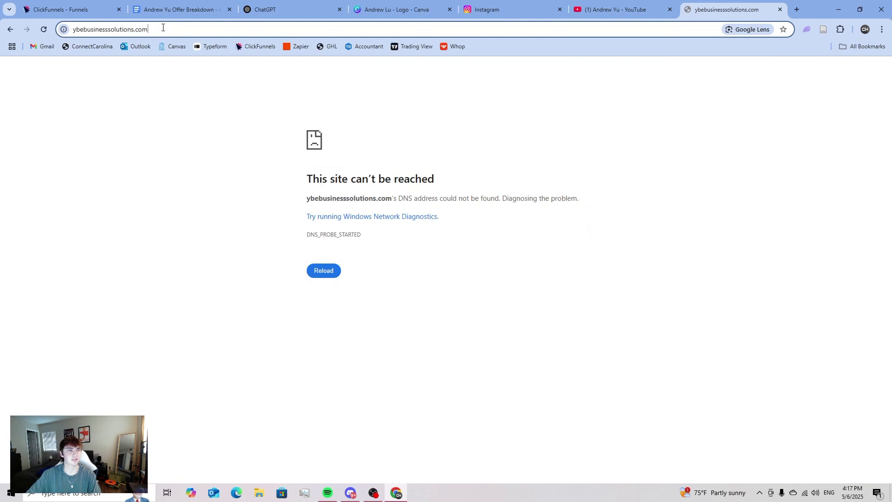
{"action": "left_click_drag", "start_coordinate": [163, 28], "coordinate": [113, 33]}
{"action": "key", "text": "BackSpace"}
{"action": "key", "text": "BackSpace"}
{"action": "key", "text": "BackSpace"}
{"action": "key", "text": "BackSpace"}
{"action": "key", "text": "BackSpace"}
{"action": "key", "text": "BackSpace"}
{"action": "key", "text": "BackSpace"}
{"action": "key", "text": "BackSpace"}
{"action": "key", "text": "BackSpace"}
{"action": "key", "text": "BackSpace"}
{"action": "key", "text": "BackSpace"}
{"action": "key", "text": "BackSpace"}
{"action": "key", "text": "BackSpace"}
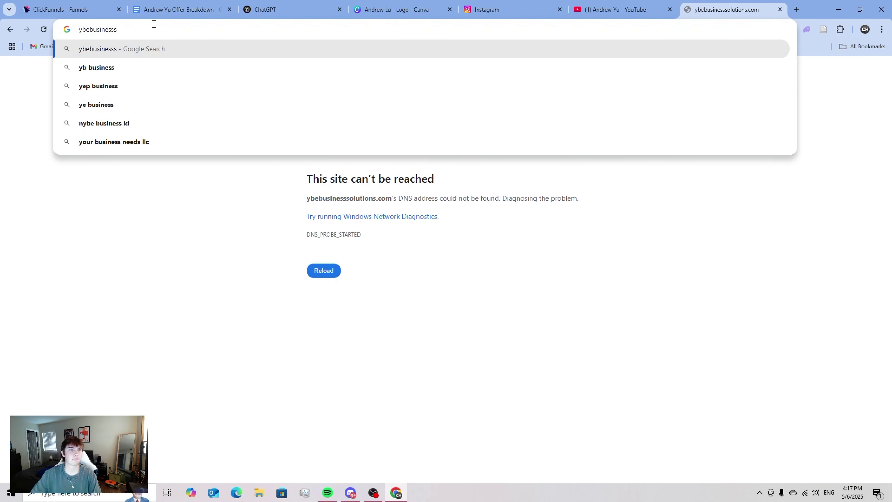
{"action": "type", "text": "gr"}
{"action": "key", "text": "Return"}
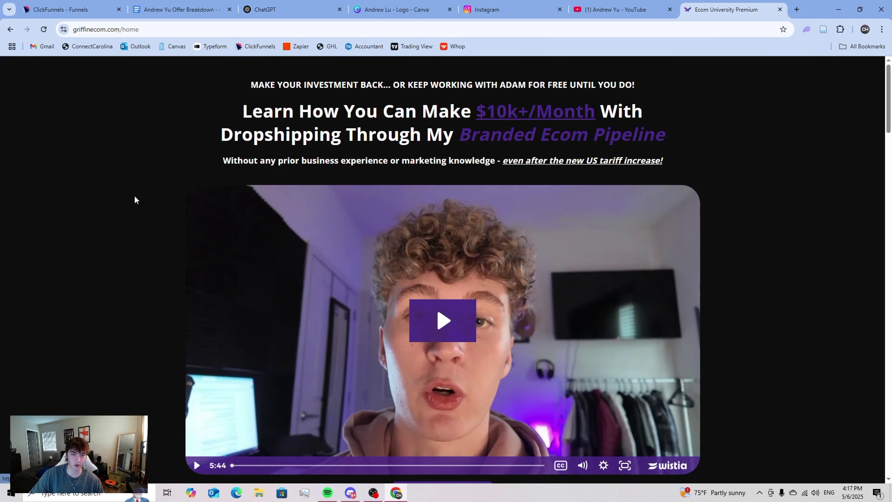
- Scroll the Ecom University Premium page and return to its $10k+/Month headline and video
{"action": "scroll", "coordinate": [349, 170], "scroll_direction": "down", "scroll_amount": 3}
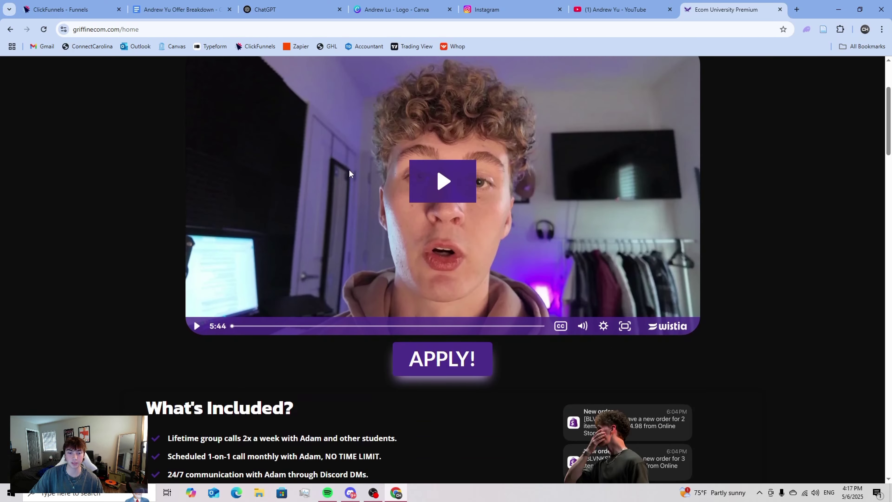
{"action": "scroll", "coordinate": [381, 215], "scroll_direction": "down", "scroll_amount": 4}
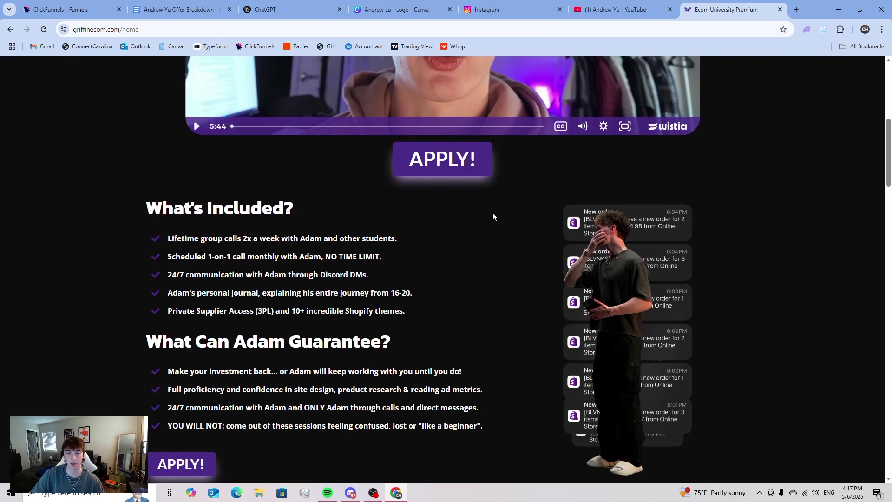
{"action": "scroll", "coordinate": [396, 249], "scroll_direction": "down", "scroll_amount": 8}
{"action": "scroll", "coordinate": [396, 249], "scroll_direction": "up", "scroll_amount": 10}
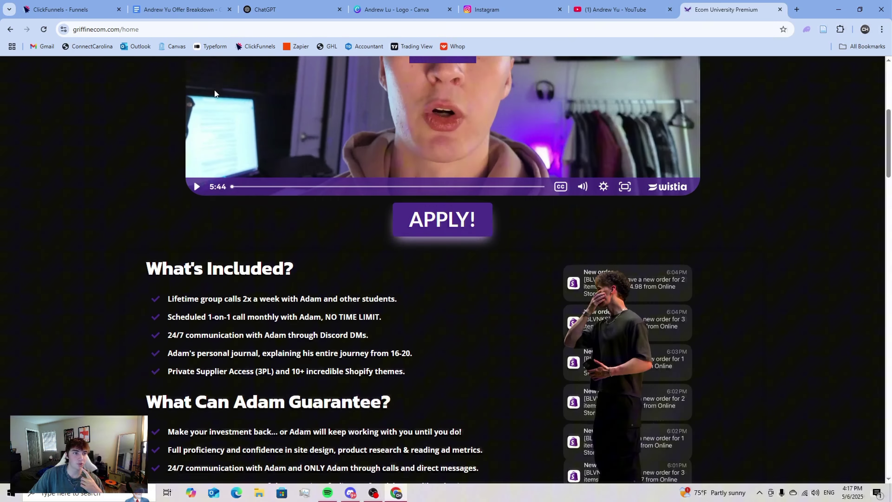
{"action": "scroll", "coordinate": [215, 92], "scroll_direction": "up", "scroll_amount": 4}
{"action": "scroll", "coordinate": [289, 143], "scroll_direction": "up", "scroll_amount": 2}
{"action": "left_click", "coordinate": [68, 5]}
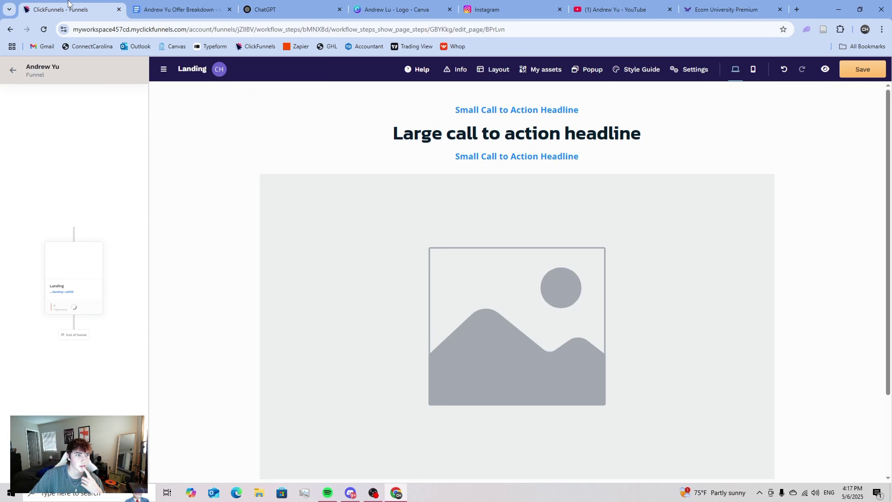
{"action": "left_click", "coordinate": [748, 8]}
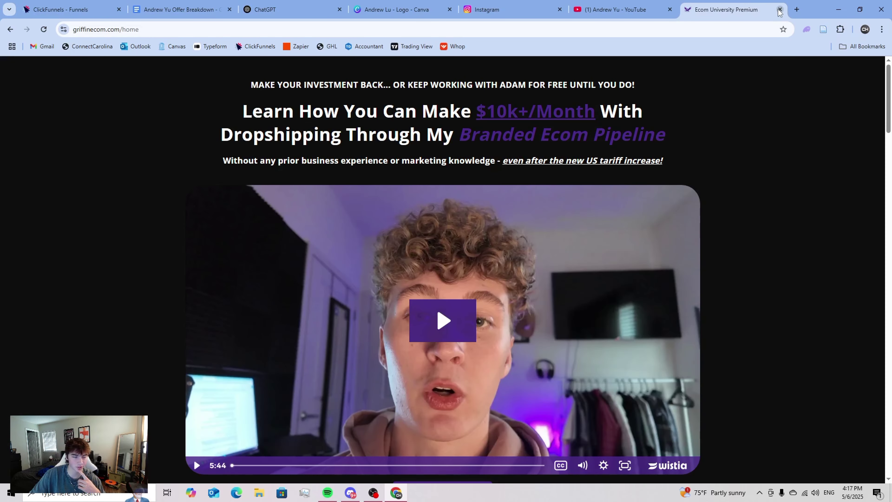
- Close the sales page tab and copy the Canva green square's hex #2C7657 for ClickFunnels
{"action": "left_click", "coordinate": [779, 11]}
{"action": "left_click", "coordinate": [69, 9]}
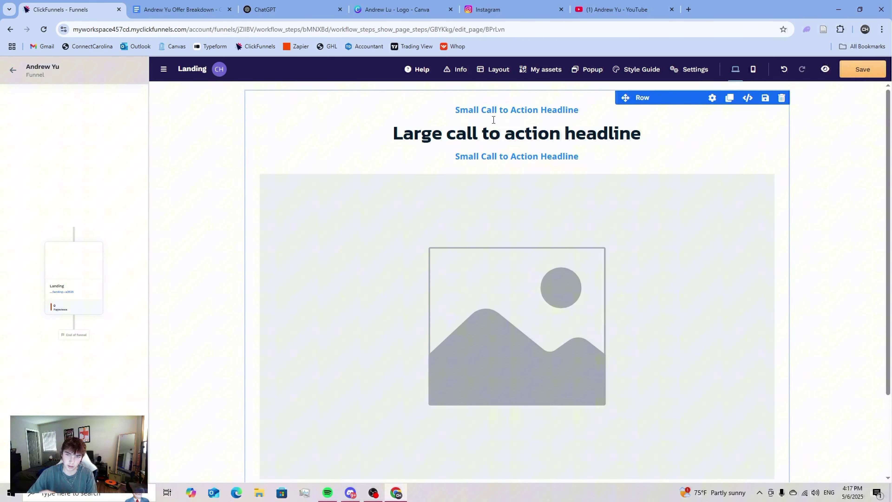
{"action": "left_click", "coordinate": [390, 10]}
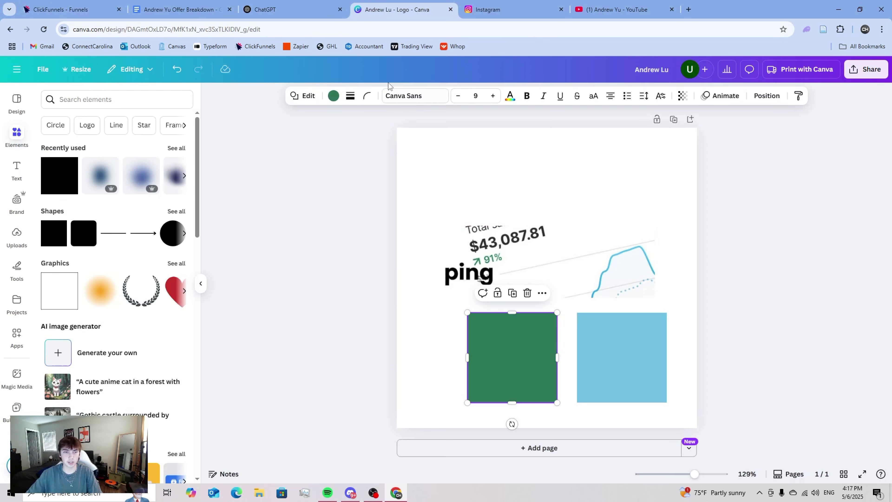
{"action": "left_click", "coordinate": [334, 95]}
{"action": "left_click", "coordinate": [101, 165]}
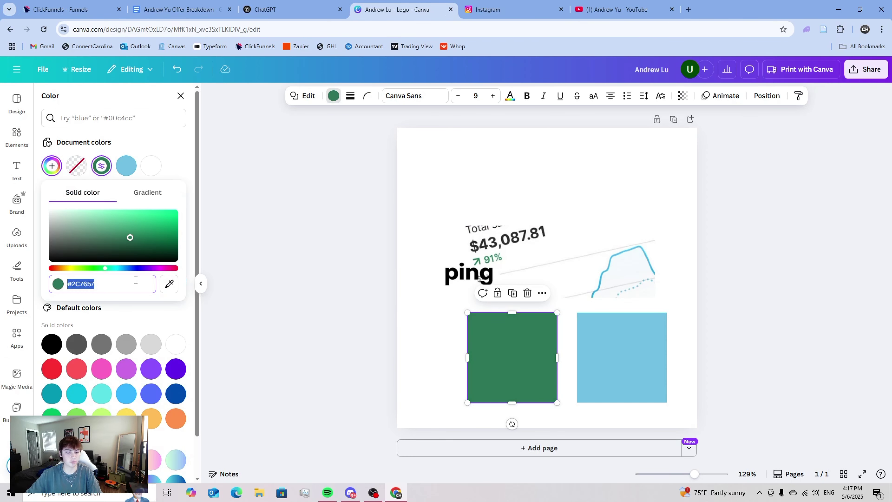
{"action": "type", "text": "#"}
{"action": "left_click", "coordinate": [88, 10]}
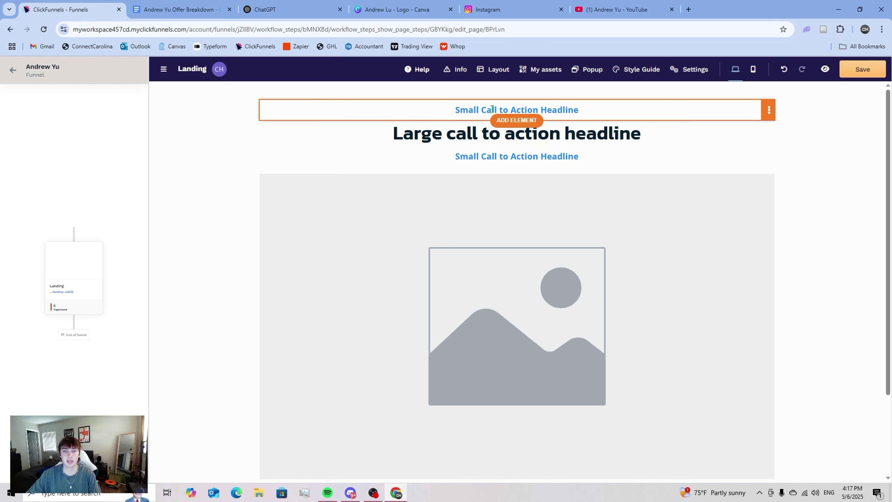
- Colour the large call-to-action headline with the pasted green hex #2C7657
{"action": "left_click", "coordinate": [619, 137]}
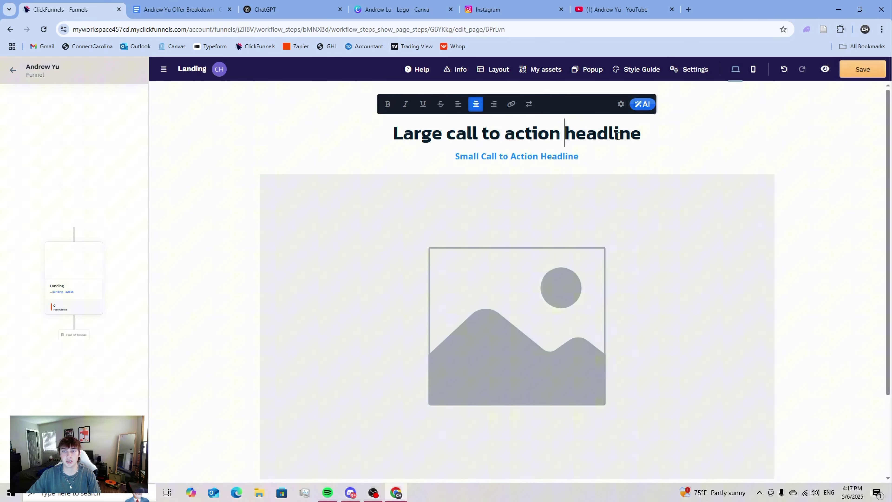
{"action": "left_click", "coordinate": [612, 155]}
{"action": "left_click", "coordinate": [636, 119]}
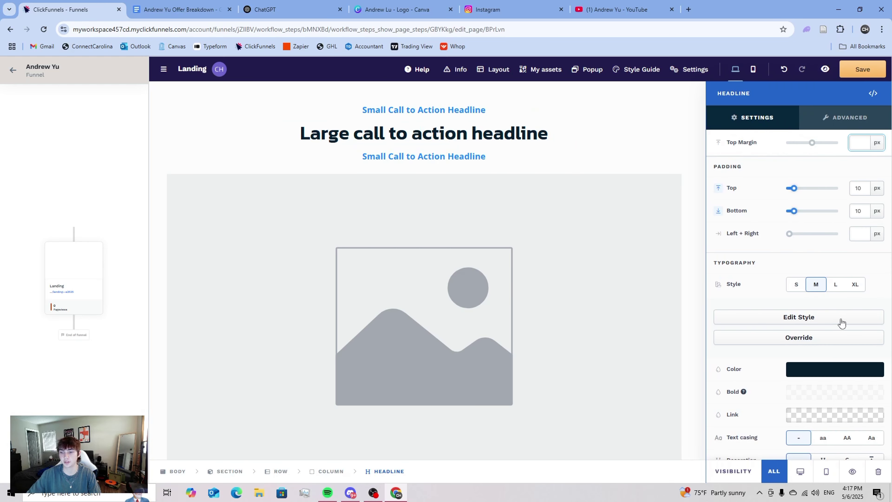
{"action": "left_click", "coordinate": [832, 379]}
{"action": "left_click", "coordinate": [704, 368]}
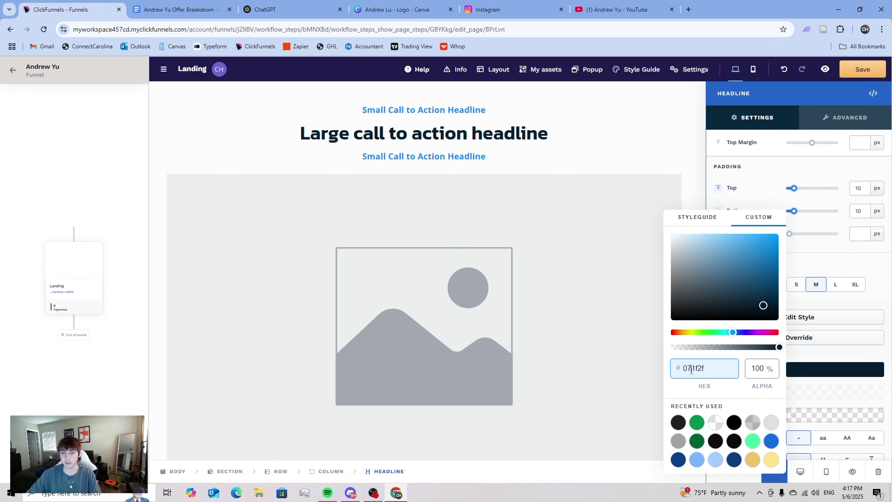
{"action": "key", "text": "ctrl+v"}
{"action": "left_click", "coordinate": [416, 112]}
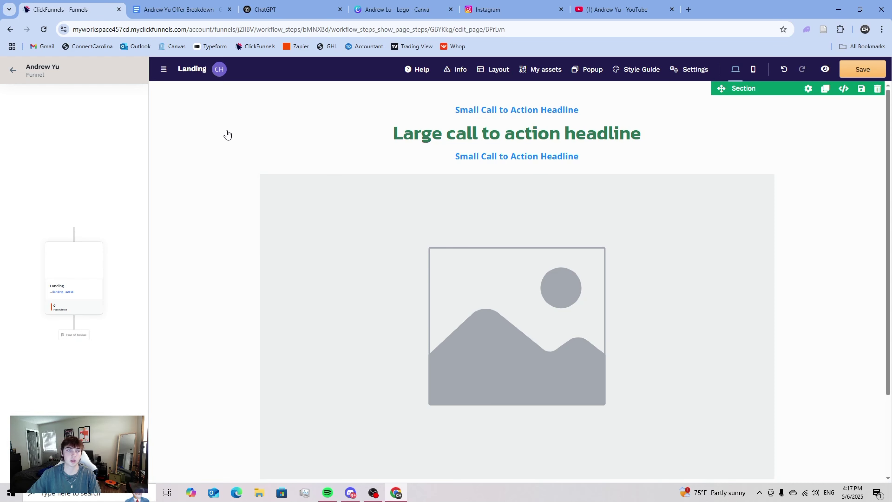
- Enable the section background and set it to near-black #1a1a1a
{"action": "left_click", "coordinate": [193, 99]}
{"action": "scroll", "coordinate": [768, 317], "scroll_direction": "down", "scroll_amount": 2}
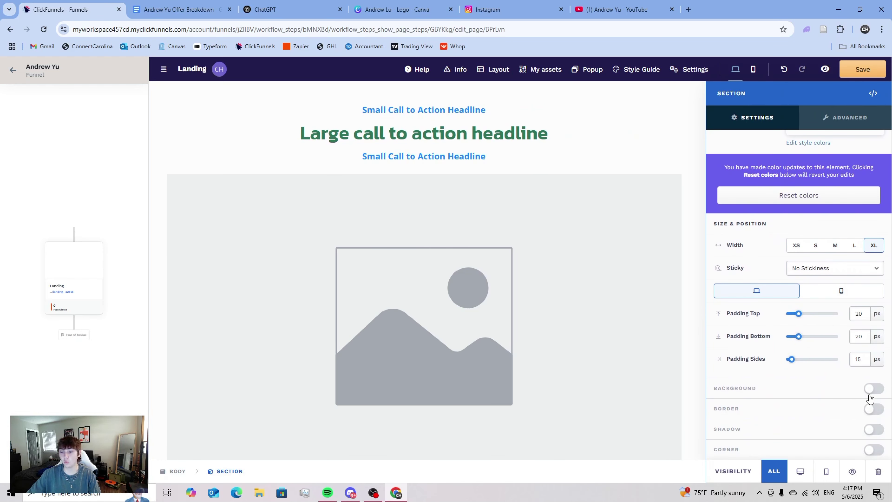
{"action": "left_click", "coordinate": [874, 388]}
{"action": "scroll", "coordinate": [791, 352], "scroll_direction": "down", "scroll_amount": 4}
{"action": "left_click", "coordinate": [805, 368]}
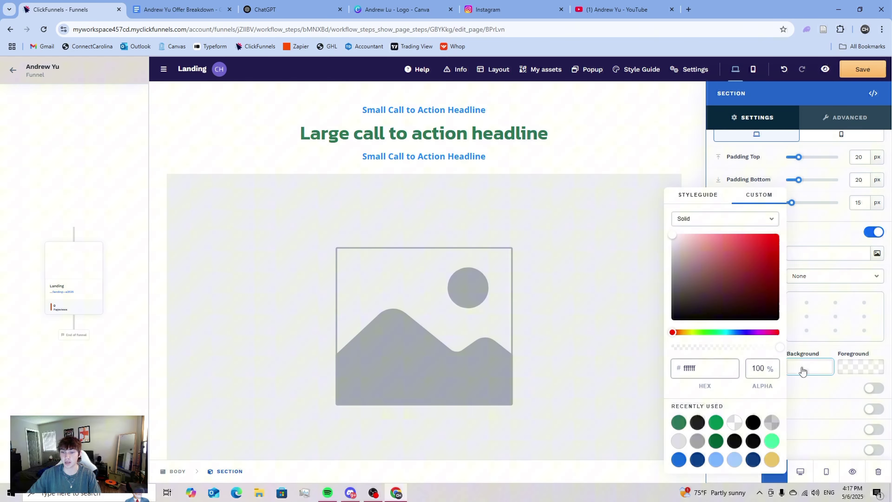
{"action": "left_click_drag", "start_coordinate": [670, 309], "coordinate": [641, 354]}
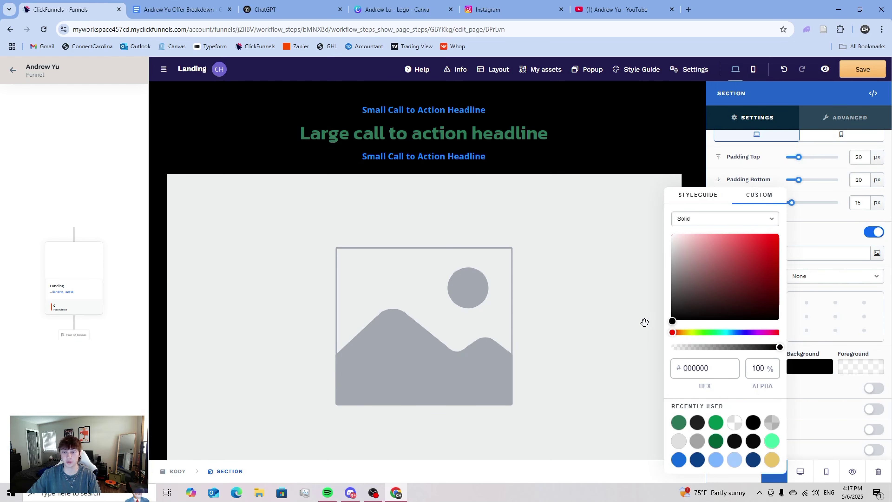
{"action": "left_click_drag", "start_coordinate": [645, 322], "coordinate": [672, 309]}
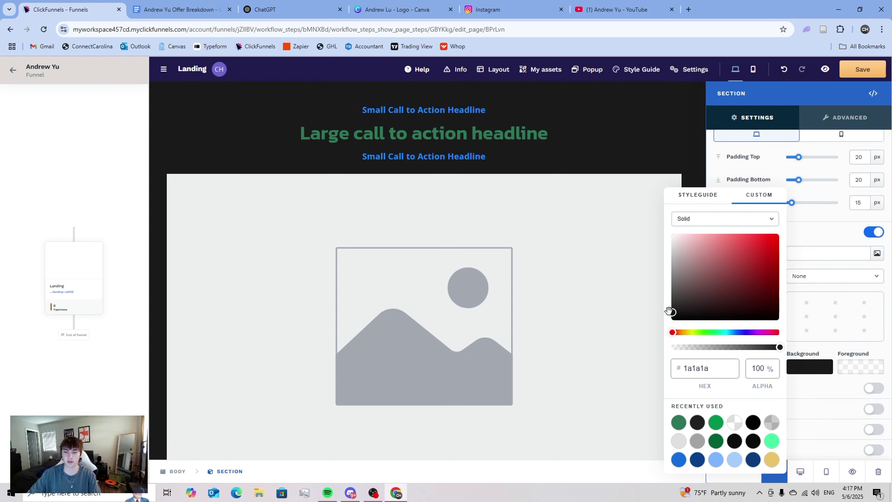
{"action": "key", "text": "Escape"}
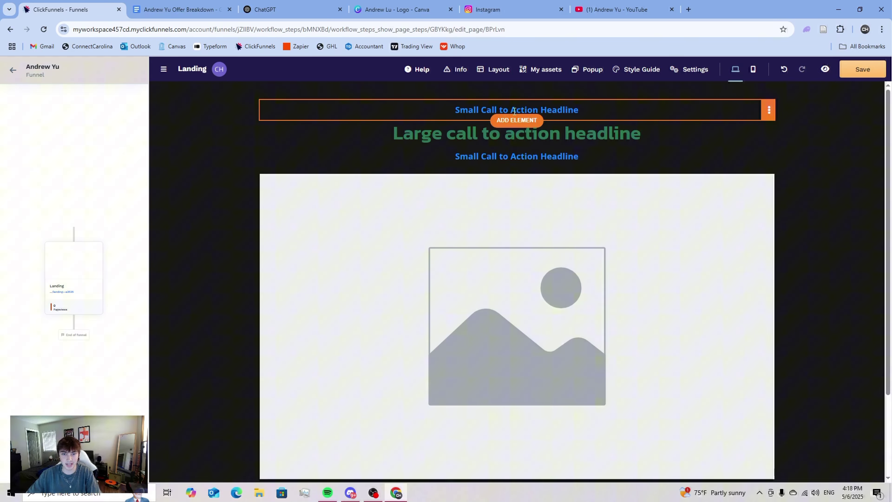
- Replace the top small headline text with 'TA Callout'
{"action": "double_click", "coordinate": [543, 109]}
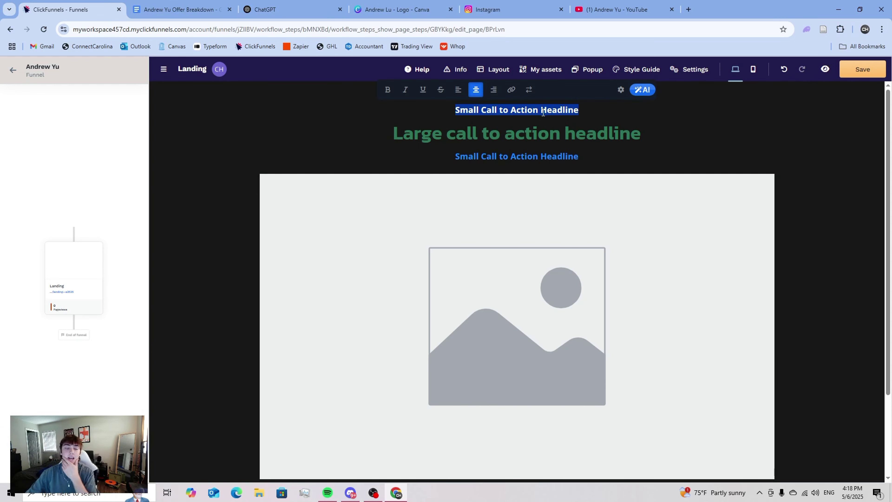
{"action": "left_click", "coordinate": [576, 244]}
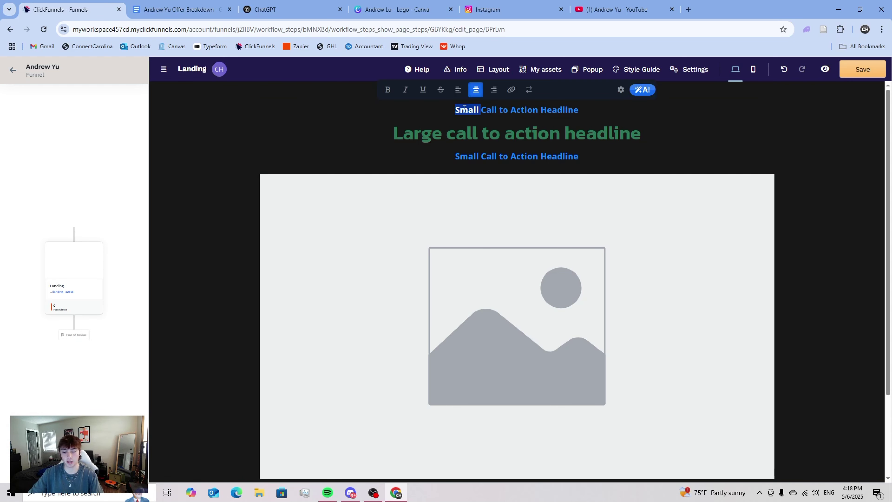
{"action": "triple_click", "coordinate": [465, 107]}
{"action": "type", "text": "TA C"}
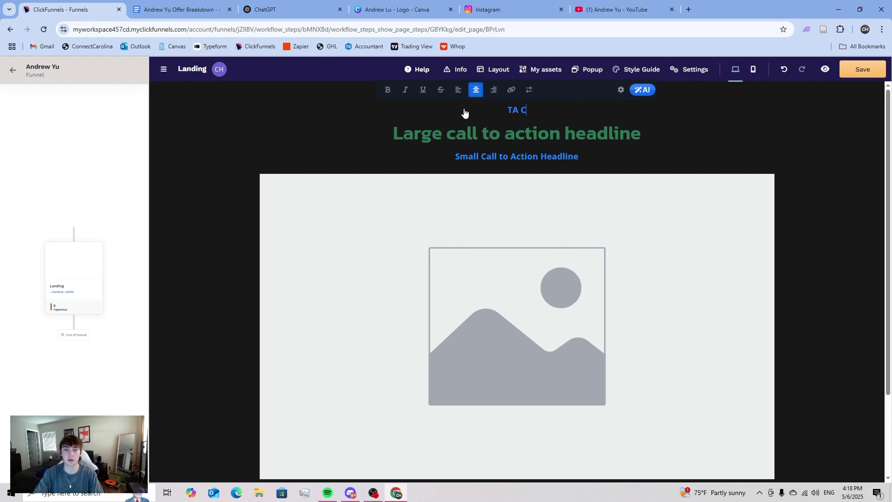
{"action": "type", "text": "allout"}
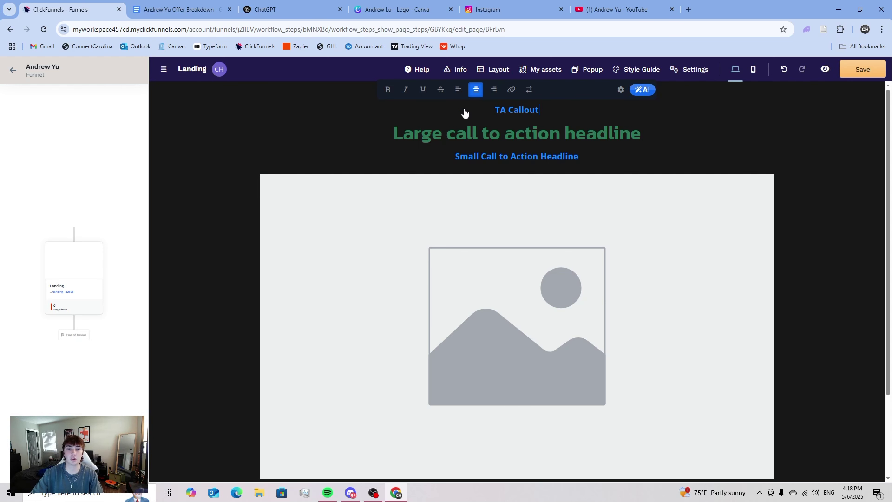
- Change the large green headline to 'Introducing USP + outcome'
{"action": "triple_click", "coordinate": [491, 134]}
{"action": "type", "text": "Introducin"}
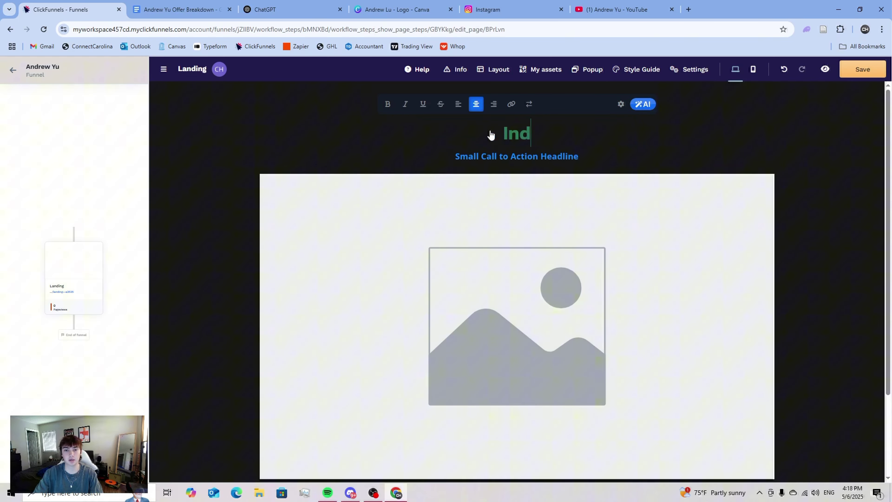
{"action": "type", "text": "g US"}
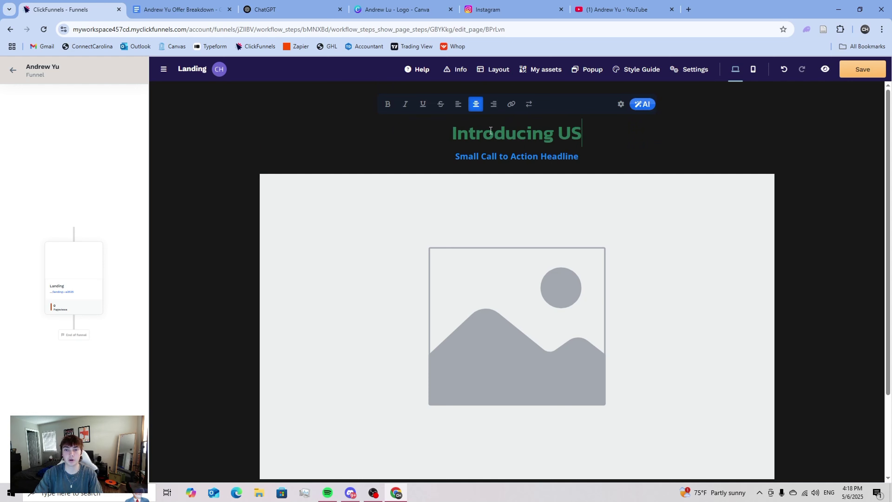
{"action": "type", "text": "p"}
{"action": "key", "text": "BackSpace"}
{"action": "type", "text": "P"}
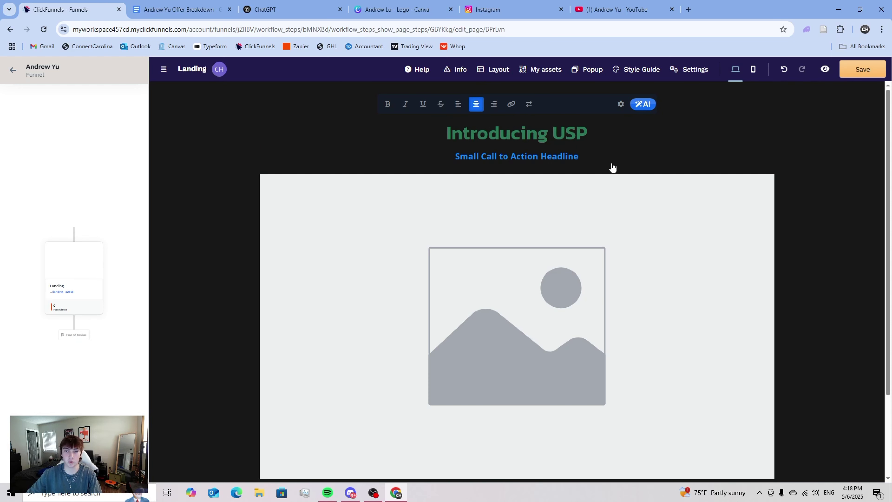
{"action": "type", "text": " + outcome"}
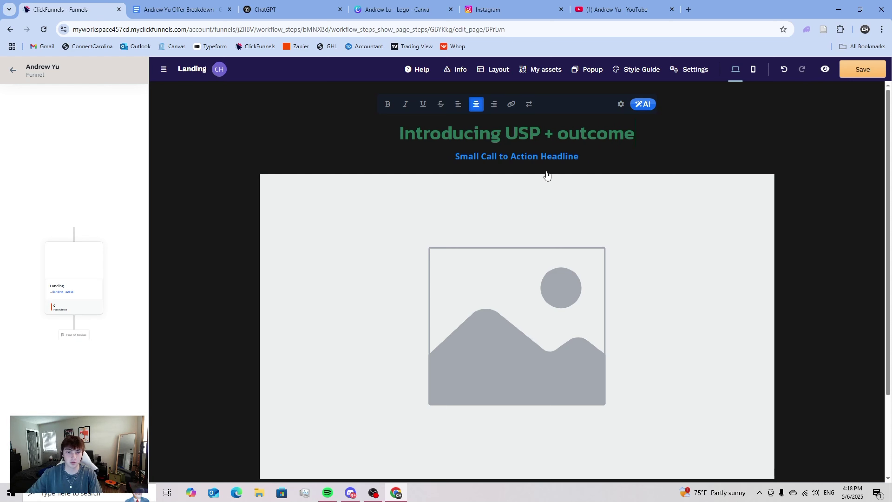
{"action": "left_click", "coordinate": [534, 157]}
{"action": "left_click", "coordinate": [535, 157]}
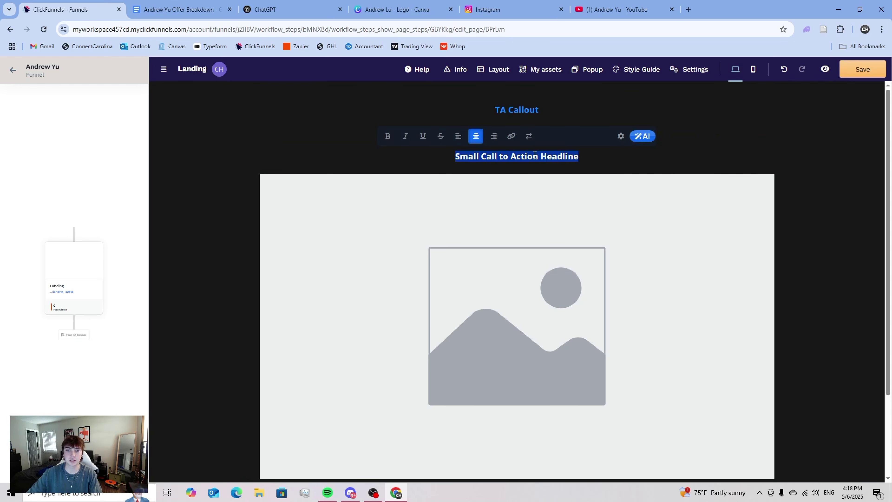
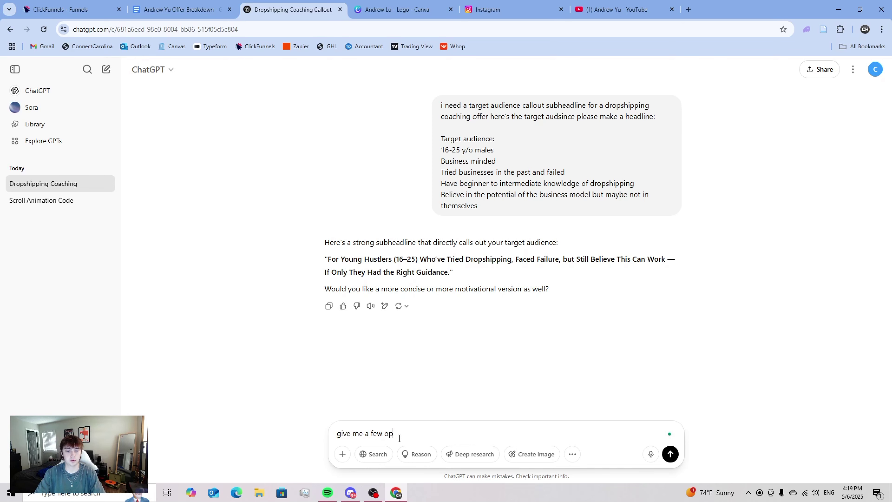
- Request a few callout headline options and review the six suggestions grouped by tone
{"action": "key", "text": "Return"}
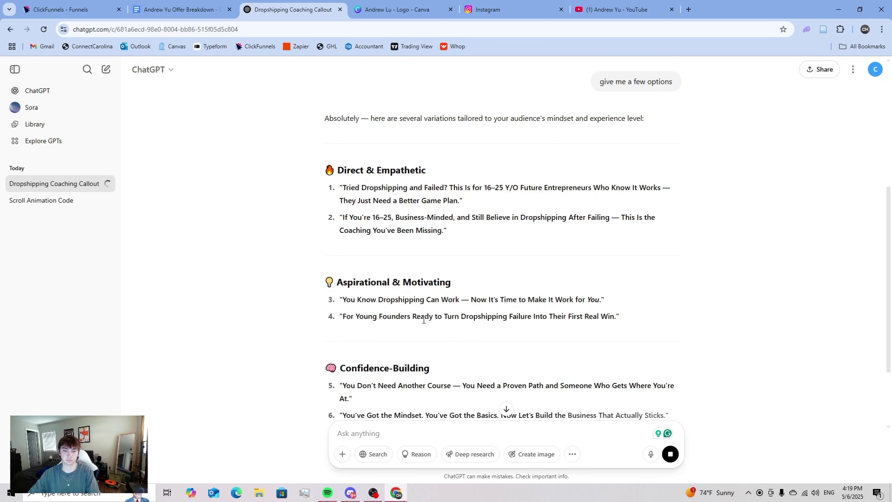
{"action": "scroll", "coordinate": [424, 320], "scroll_direction": "down", "scroll_amount": 2}
{"action": "left_click_drag", "start_coordinate": [345, 202], "coordinate": [529, 208]}
{"action": "left_click", "coordinate": [531, 222]}
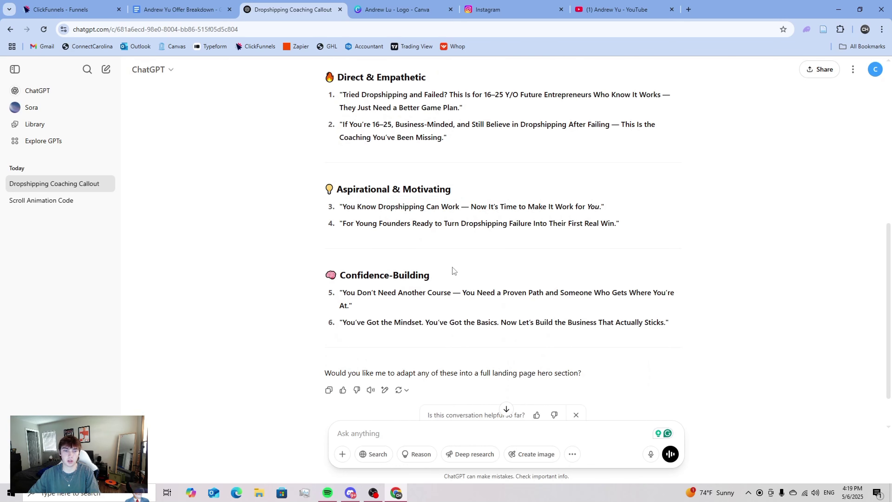
{"action": "scroll", "coordinate": [453, 269], "scroll_direction": "down", "scroll_amount": 1}
{"action": "scroll", "coordinate": [453, 269], "scroll_direction": "down", "scroll_amount": 1}
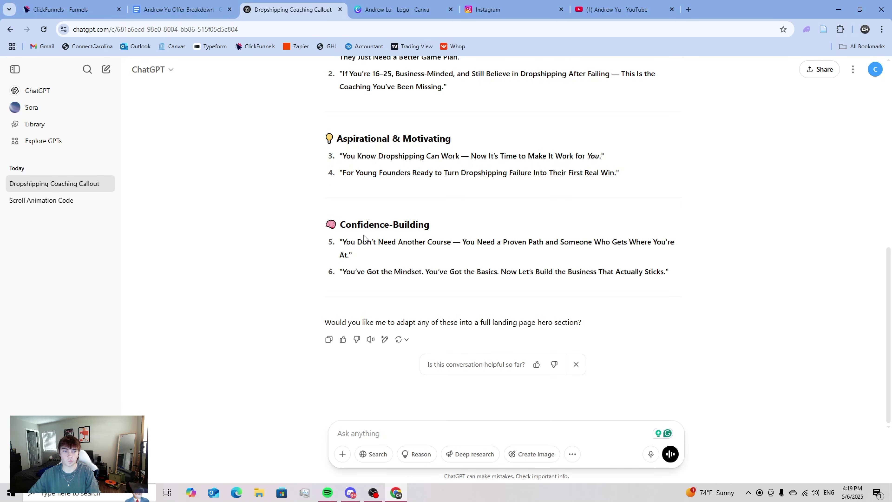
{"action": "scroll", "coordinate": [376, 241], "scroll_direction": "up", "scroll_amount": 3}
{"action": "scroll", "coordinate": [370, 221], "scroll_direction": "down", "scroll_amount": 3}
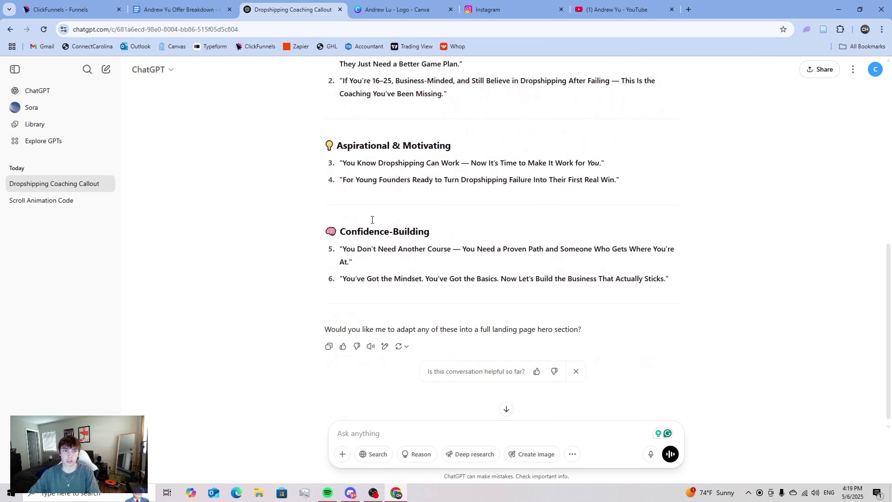
- Glance at the offer breakdown document and the landing page, then return to ChatGPT
{"action": "left_click", "coordinate": [177, 9]}
{"action": "left_click", "coordinate": [59, 8]}
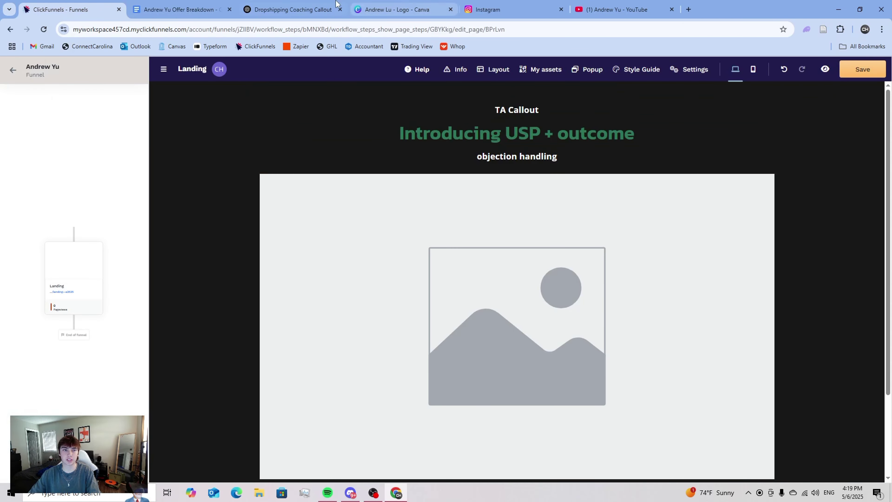
{"action": "key", "text": "ctrl+Tab"}
{"action": "key", "text": "ctrl+Tab"}
- Ask ChatGPT to start each callout option with "attention:"
{"action": "left_click", "coordinate": [378, 430]}
{"action": "type", "text": "van"}
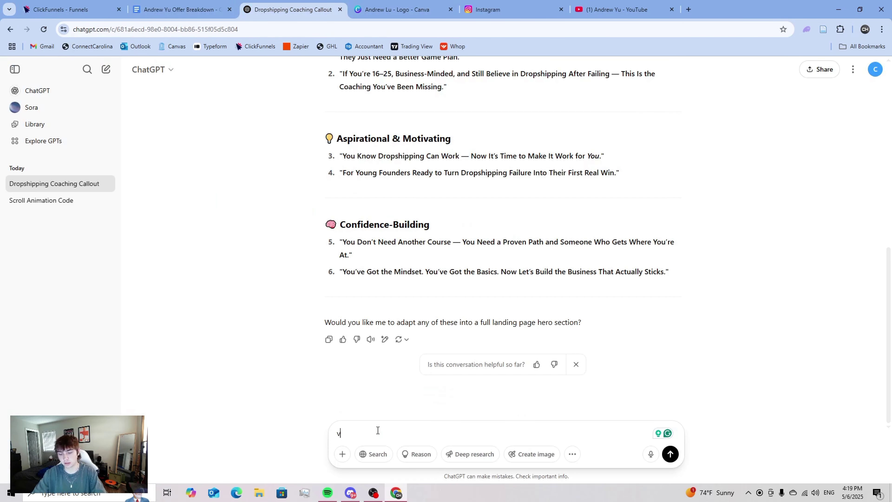
{"action": "key", "text": "BackSpace"}
{"action": "type", "text": "can you s"}
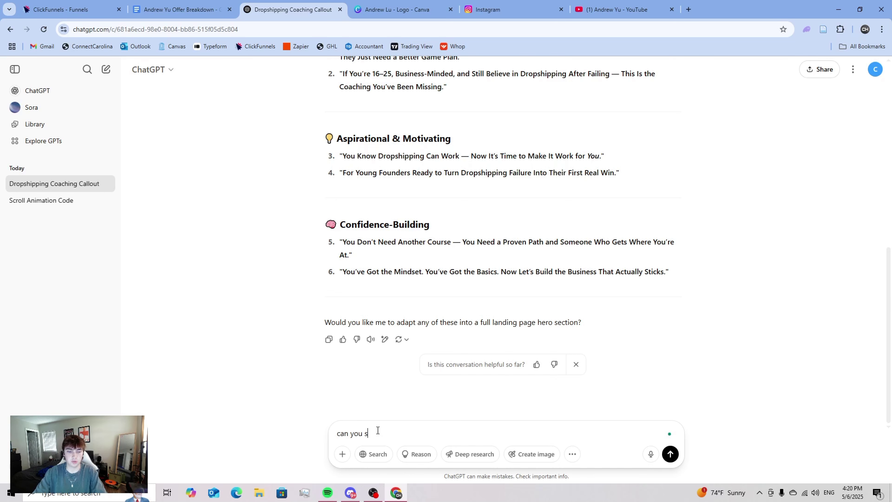
{"action": "type", "text": "tart it out thi"}
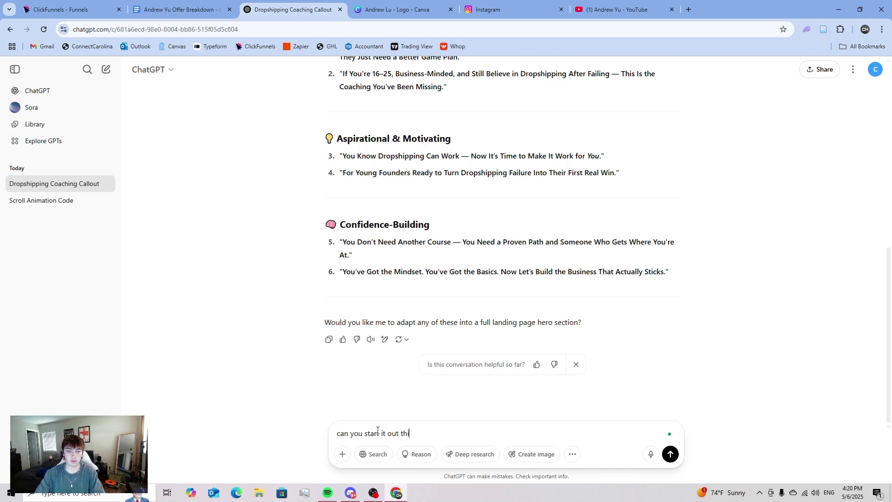
{"action": "type", "text": "s: attention:\""}
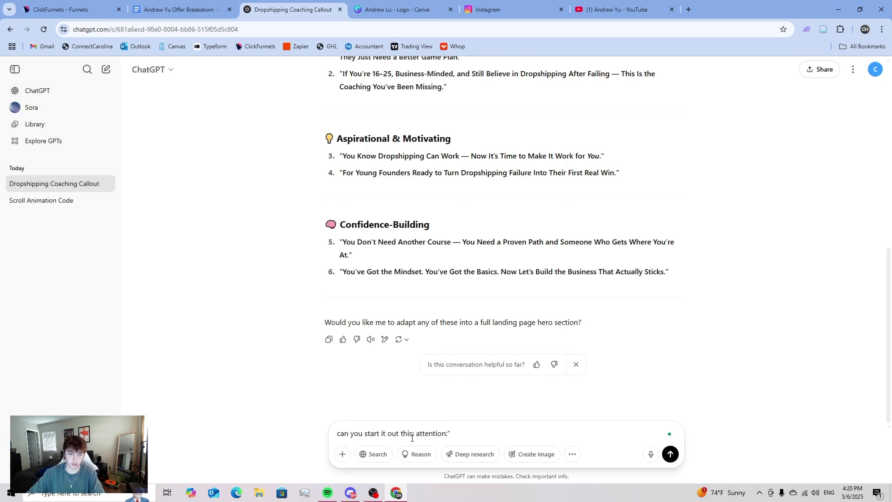
{"action": "left_click", "coordinate": [416, 434]}
{"action": "type", "text": "\""}
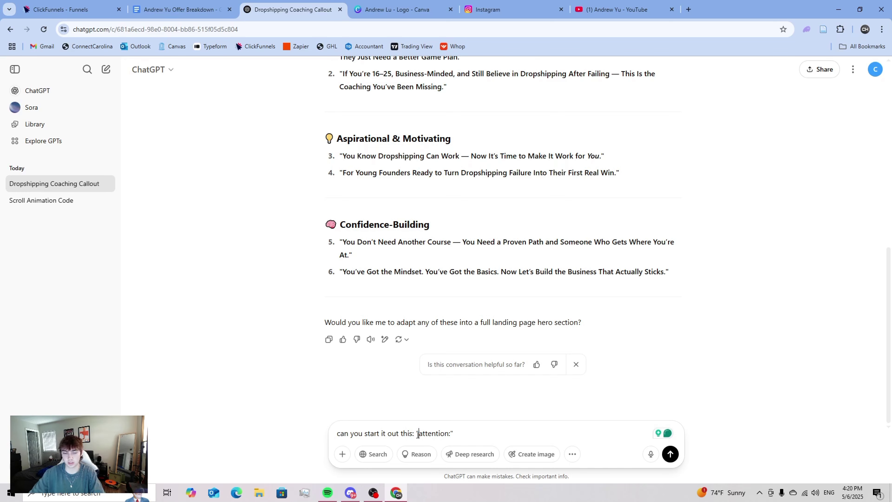
{"action": "key", "text": "Return"}
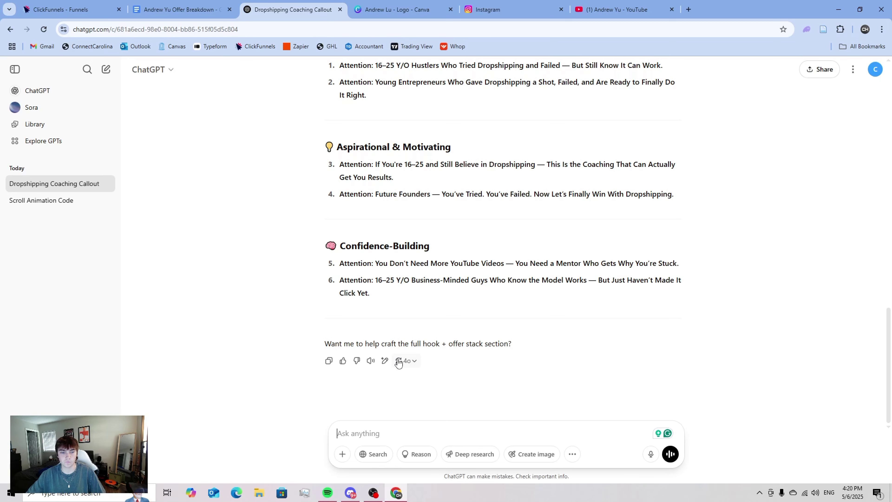
- Select the first 'Attention:' option and switch to the ClickFunnels editor
{"action": "scroll", "coordinate": [398, 362], "scroll_direction": "up", "scroll_amount": 3}
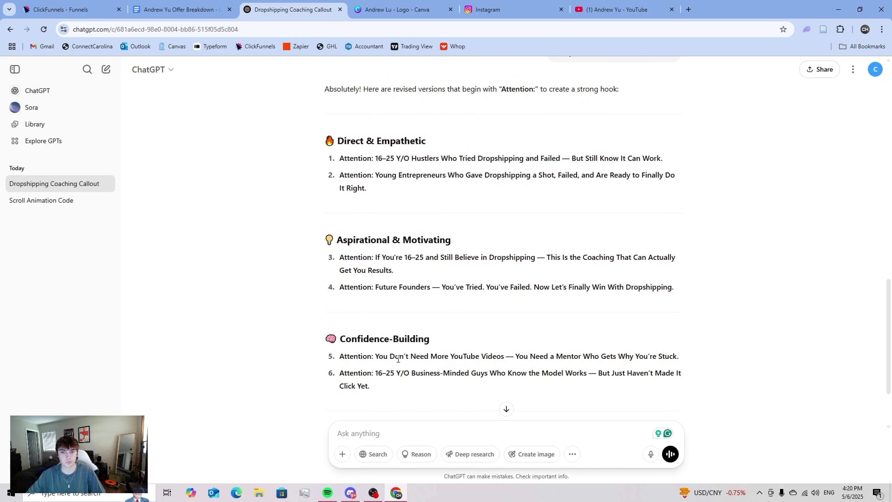
{"action": "scroll", "coordinate": [398, 358], "scroll_direction": "up", "scroll_amount": 1}
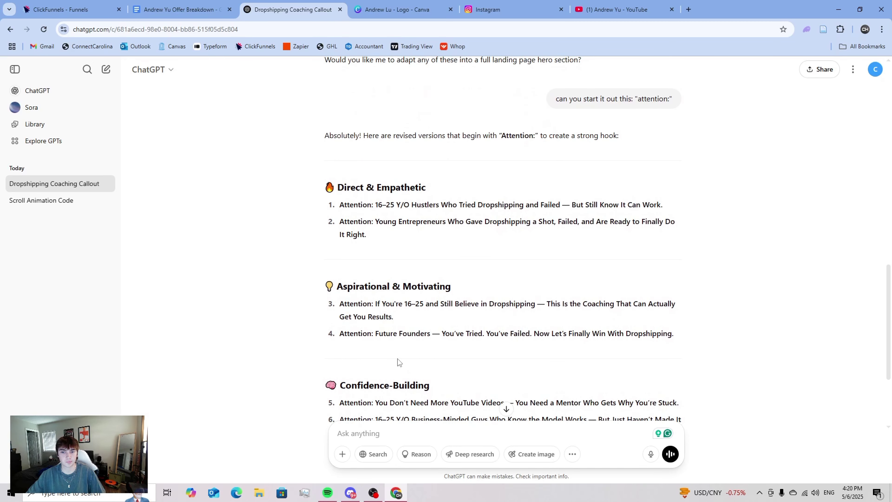
{"action": "double_click", "coordinate": [355, 205]}
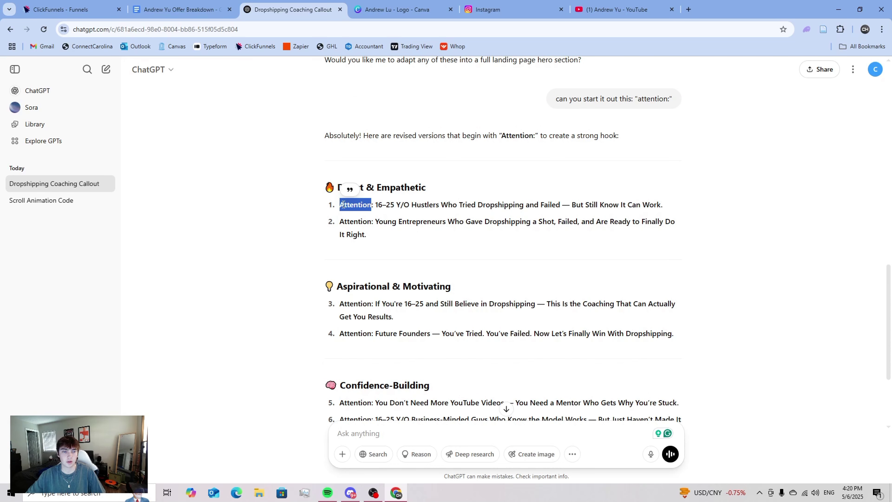
{"action": "left_click_drag", "start_coordinate": [340, 204], "coordinate": [665, 209]}
{"action": "key", "text": "ctrl+c"}
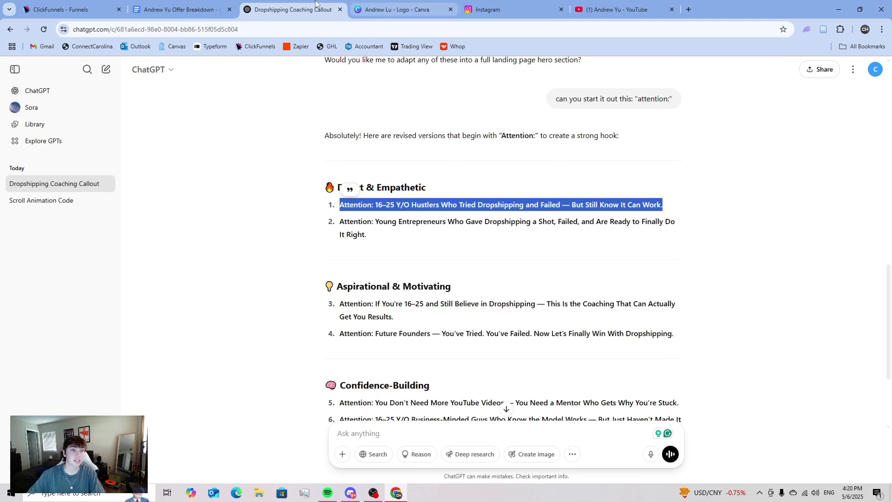
{"action": "left_click", "coordinate": [70, 9]}
- Paste the Attention line over 'TA Callout' and replace '16–25 Y/O Hustlers Who' with 'Entrepreneurs'
{"action": "left_click", "coordinate": [408, 113]}
{"action": "key", "text": "ctrl+a"}
{"action": "key", "text": "ctrl+v"}
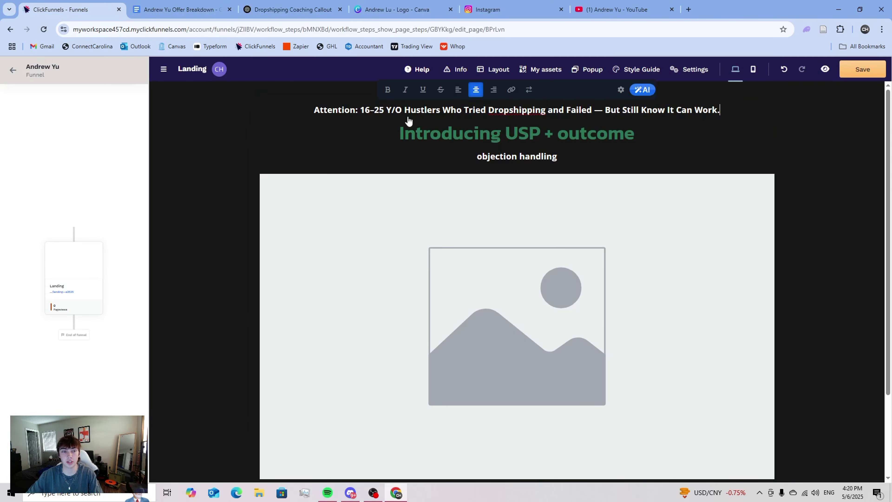
{"action": "left_click", "coordinate": [402, 112]}
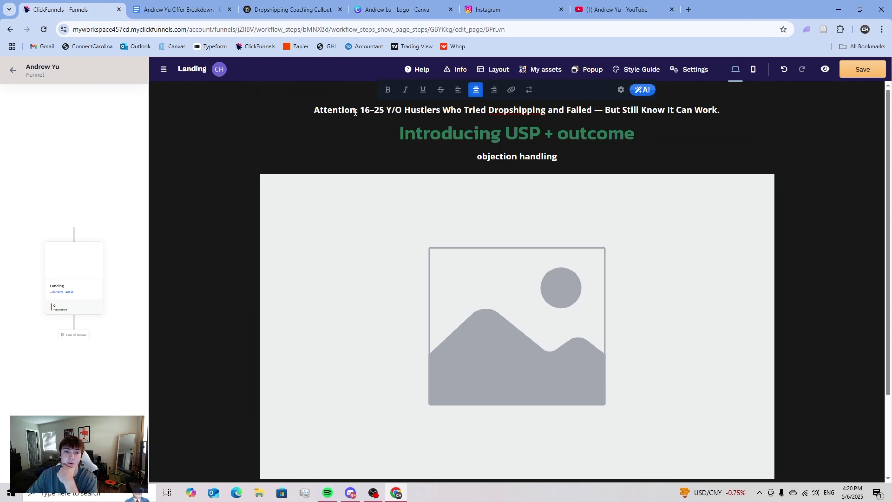
{"action": "left_click_drag", "start_coordinate": [361, 110], "coordinate": [462, 106]}
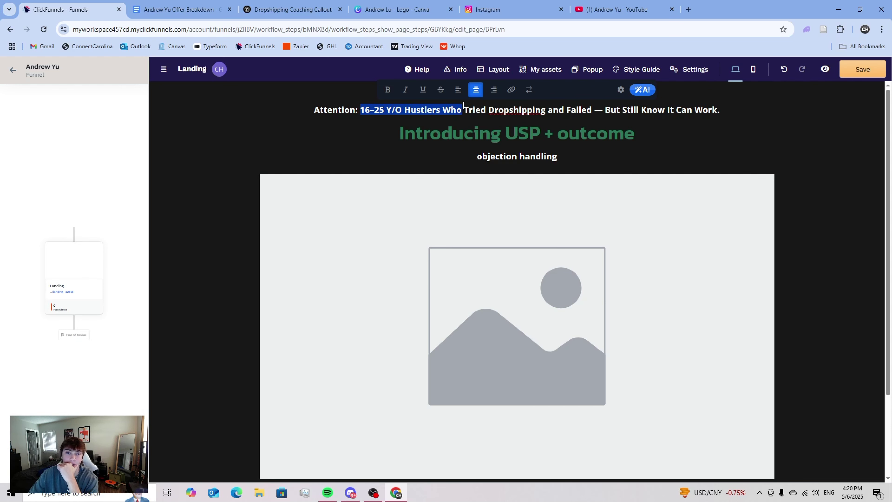
{"action": "key", "text": "BackSpace"}
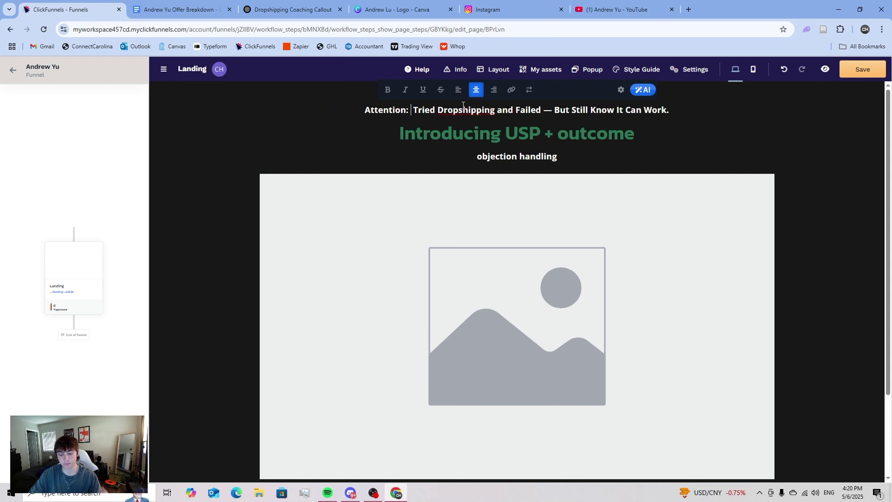
{"action": "key", "text": "BackSpace"}
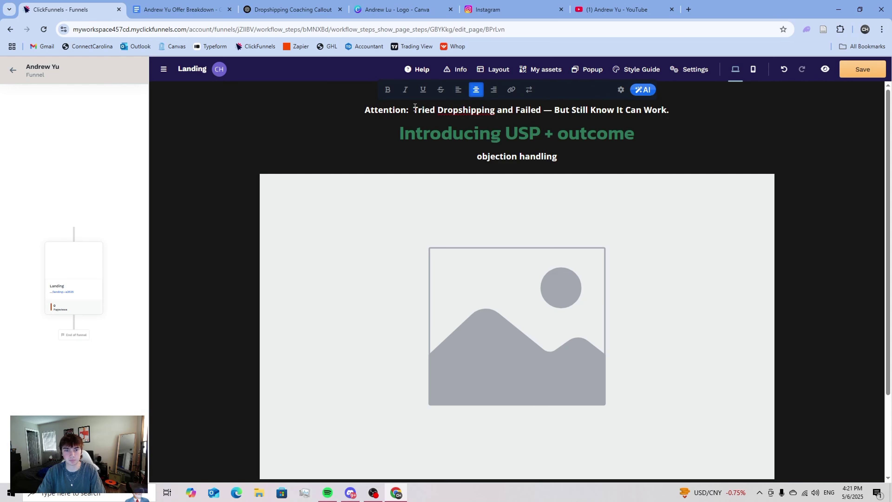
{"action": "type", "text": "Entrepren"}
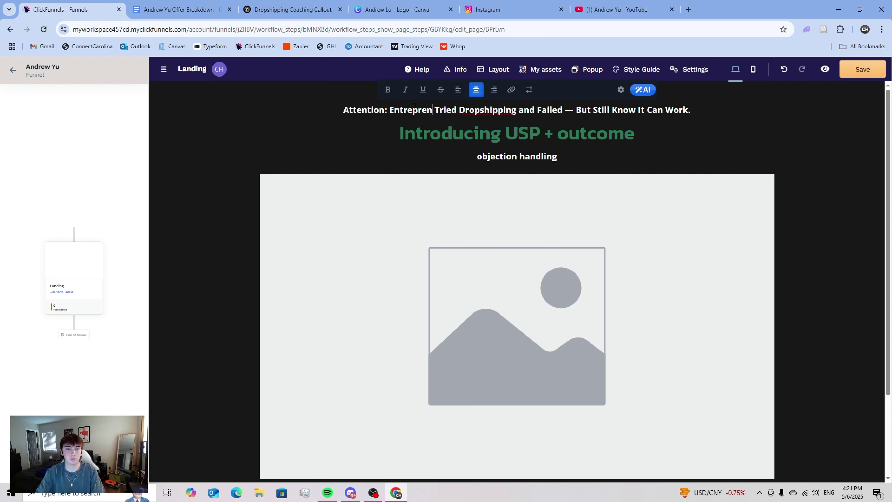
{"action": "type", "text": "eurs"}
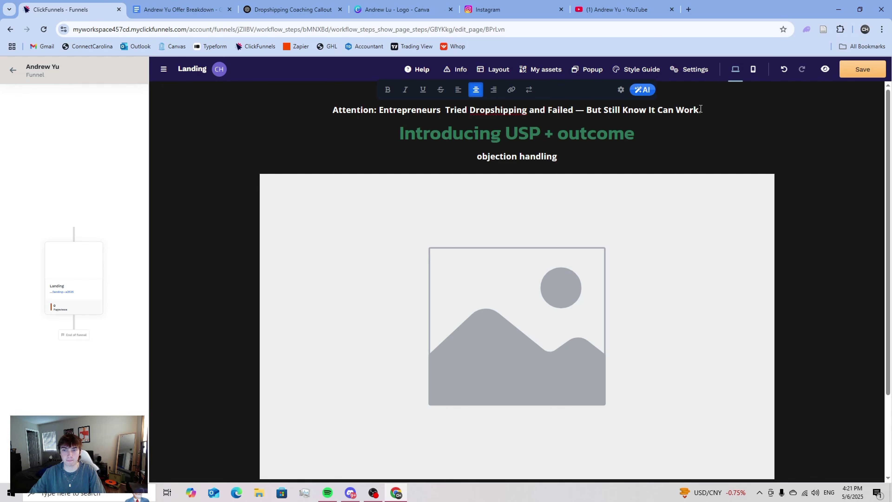
- Select all the callout wording after 'Attention:' to rewrite it
{"action": "scroll", "coordinate": [694, 113], "scroll_direction": "down", "scroll_amount": 1}
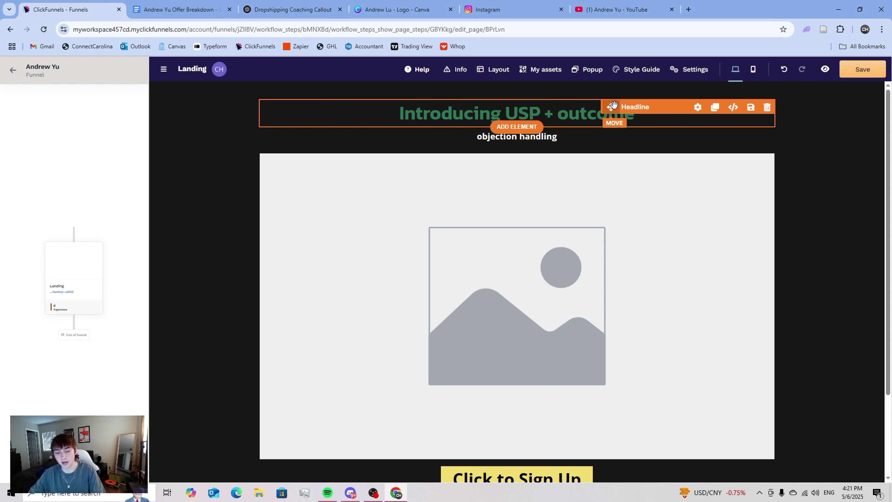
{"action": "scroll", "coordinate": [613, 104], "scroll_direction": "up", "scroll_amount": 1}
{"action": "left_click", "coordinate": [610, 111]}
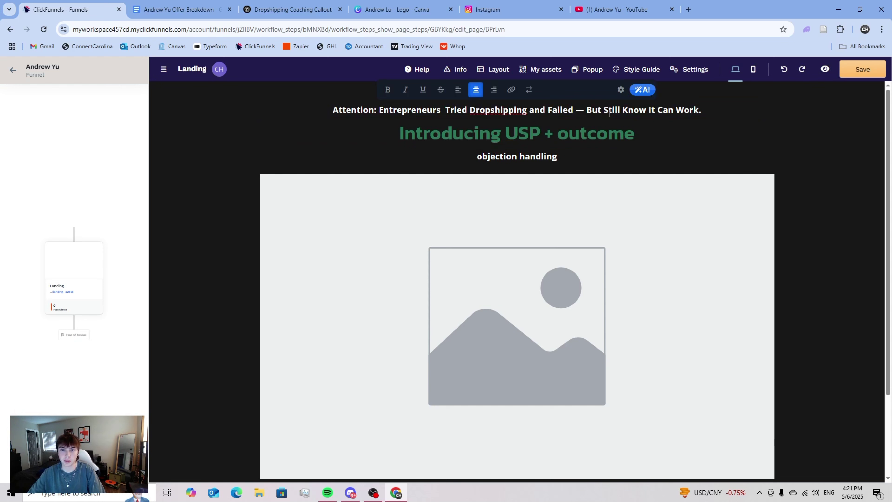
{"action": "left_click", "coordinate": [676, 111]}
{"action": "left_click_drag", "start_coordinate": [444, 109], "coordinate": [456, 108]}
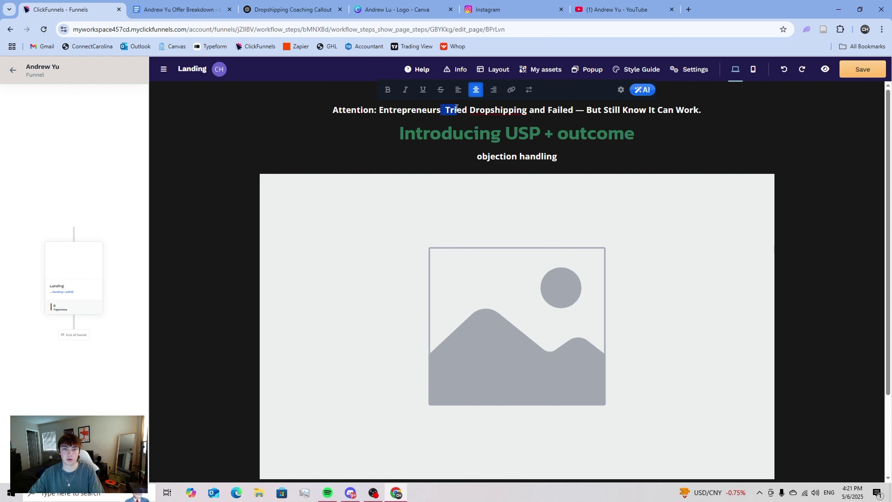
{"action": "left_click", "coordinate": [455, 109]}
{"action": "left_click_drag", "start_coordinate": [379, 110], "coordinate": [703, 109]}
- Type 'Aspiring dropshippers who are tired of unprofitable stores and terrible margins' after 'Attention:'
{"action": "type", "text": "Aspring"}
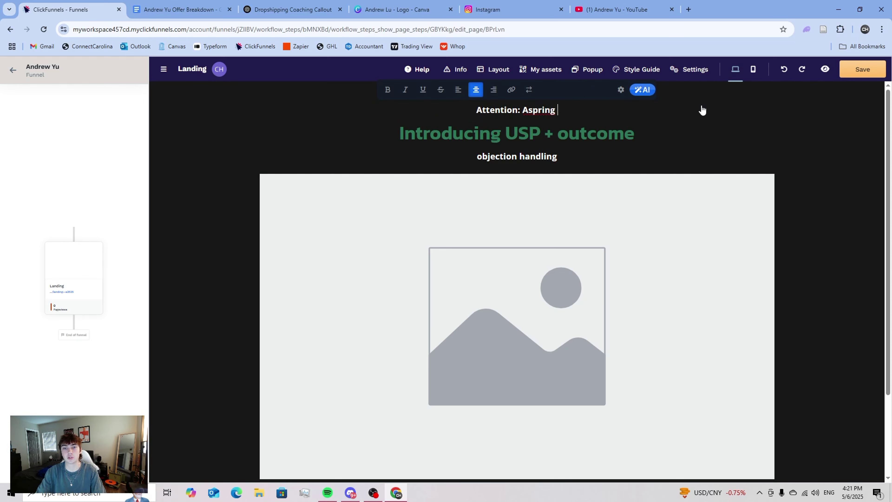
{"action": "key", "text": "BackSpace"}
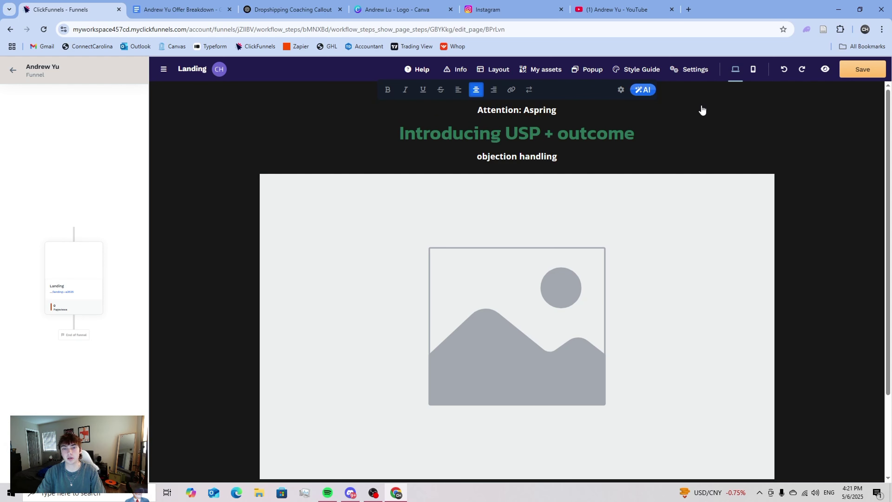
{"action": "right_click", "coordinate": [541, 112]}
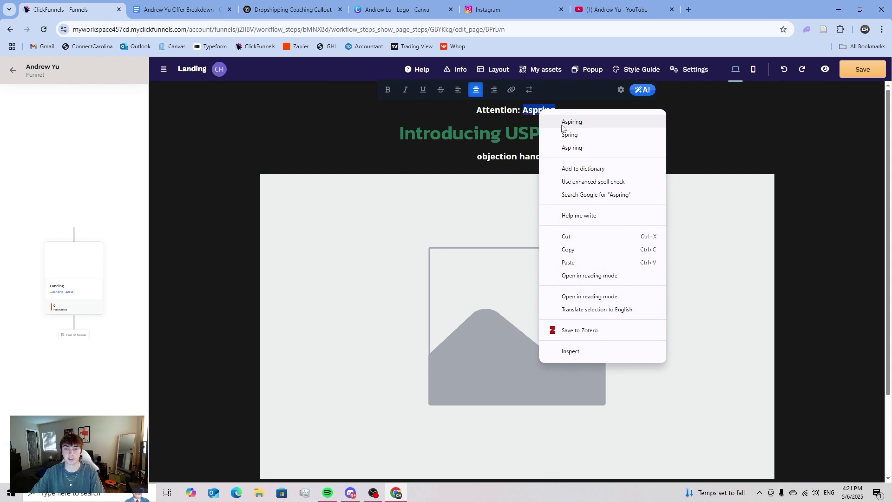
{"action": "left_click", "coordinate": [567, 116]}
{"action": "type", "text": "d"}
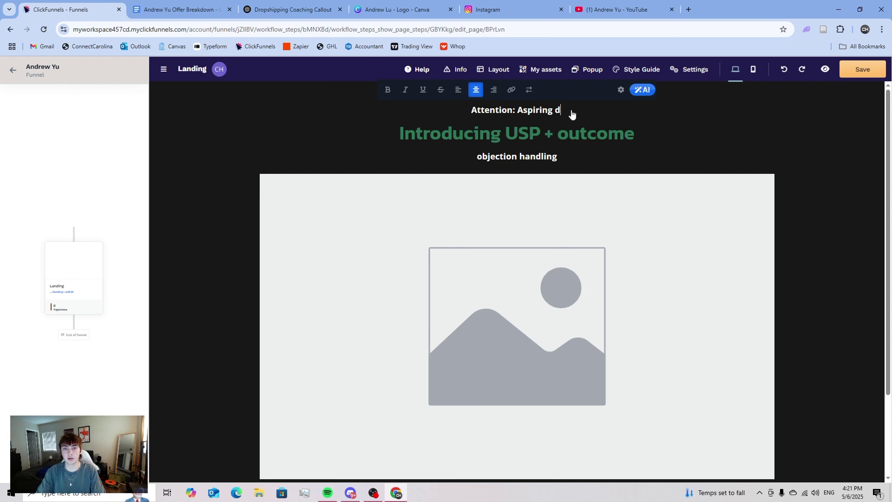
{"action": "type", "text": "ropshippe"}
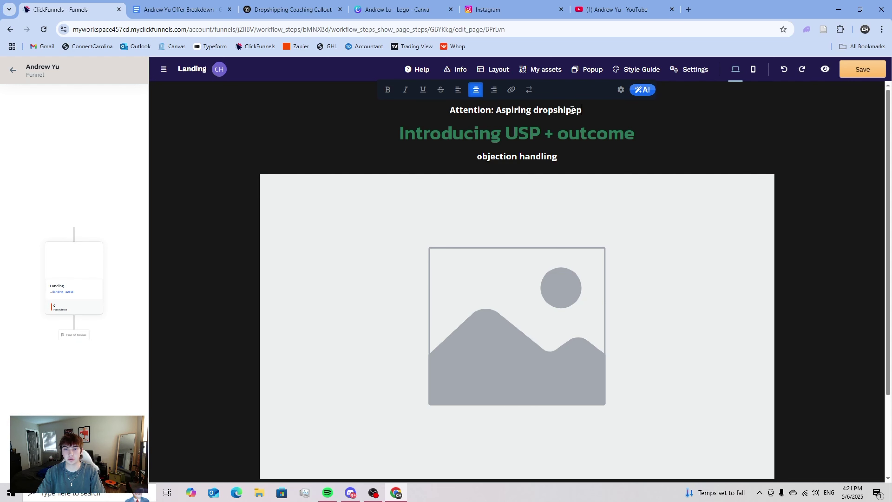
{"action": "type", "text": "rs "}
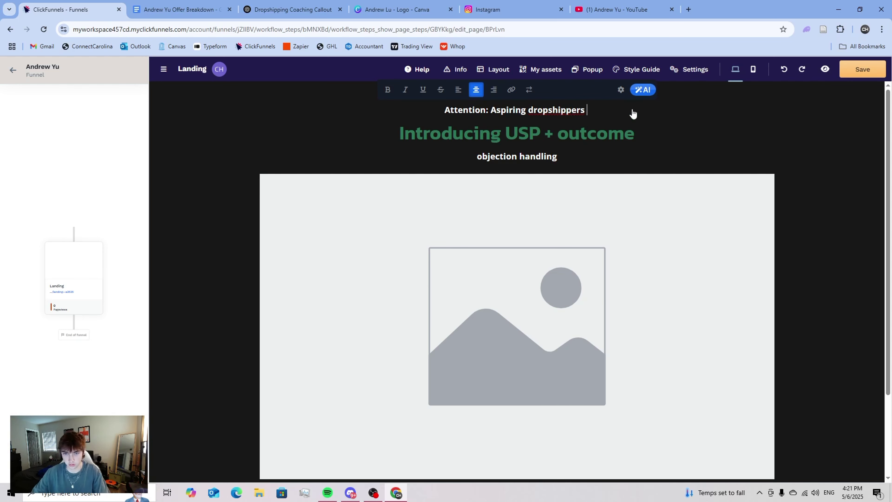
{"action": "type", "text": "who are tired of"}
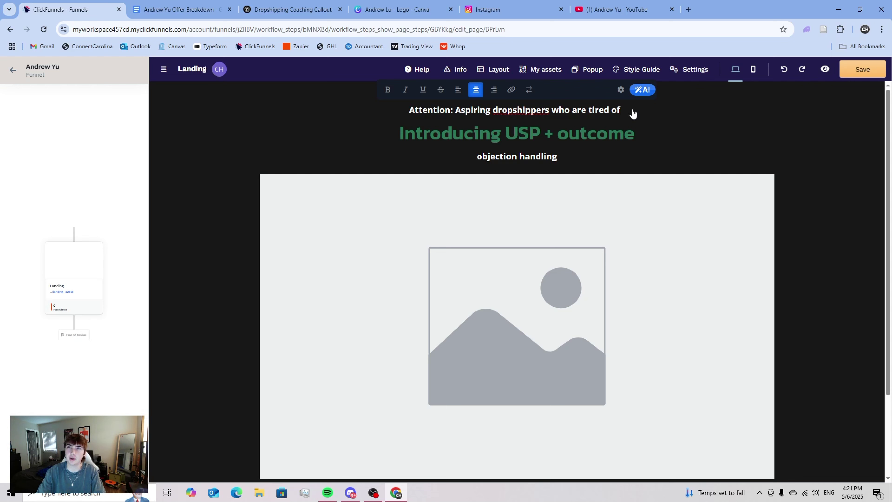
{"action": "type", "text": "unprofitb"}
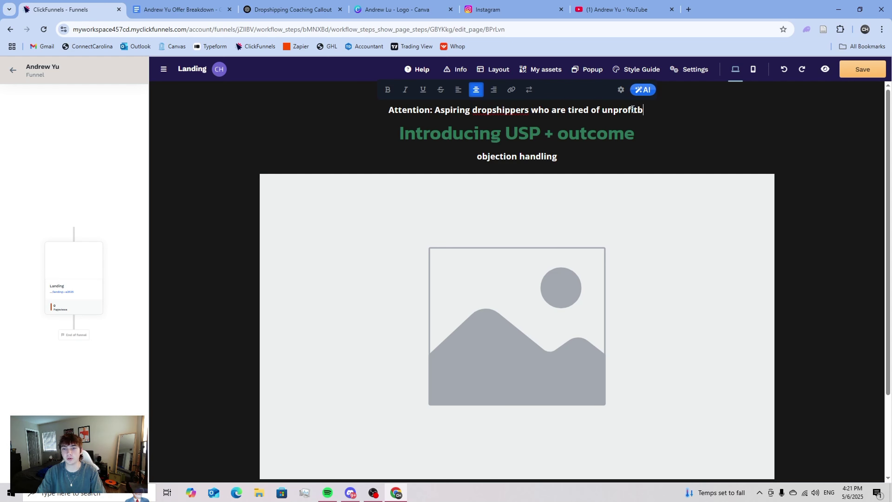
{"action": "key", "text": "BackSpace"}
{"action": "type", "text": "able st"}
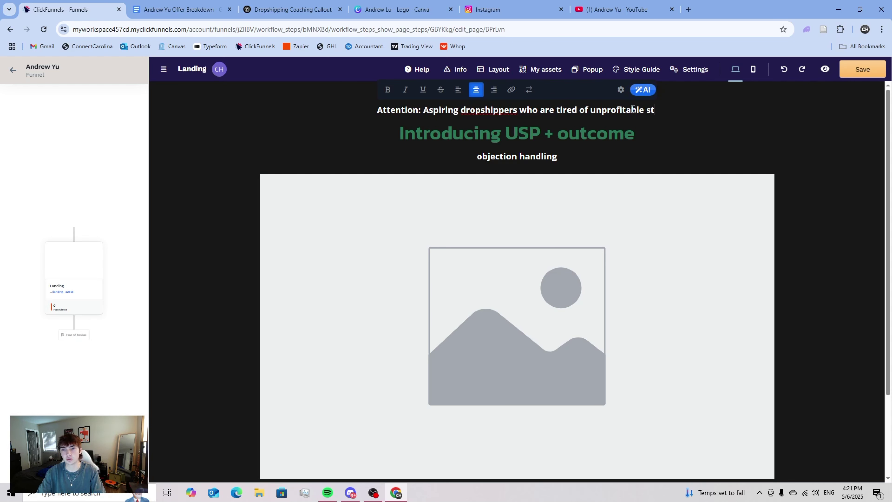
{"action": "type", "text": "ores and terrib"}
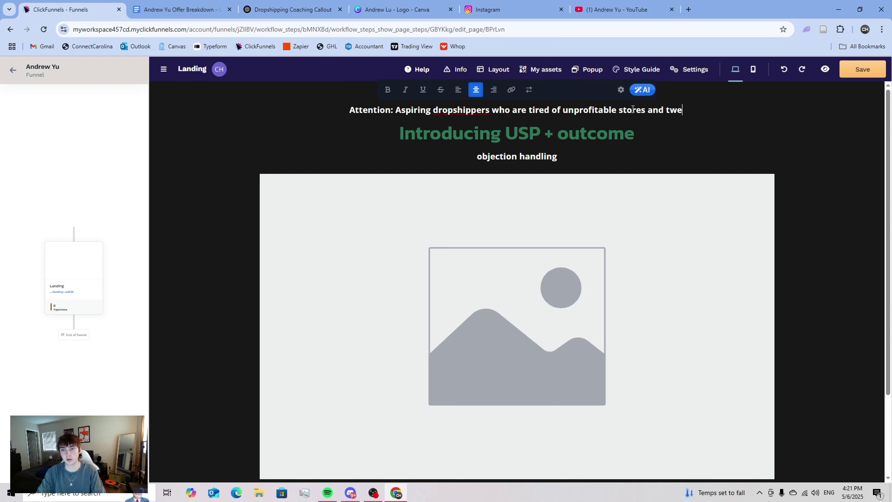
{"action": "type", "text": "le "}
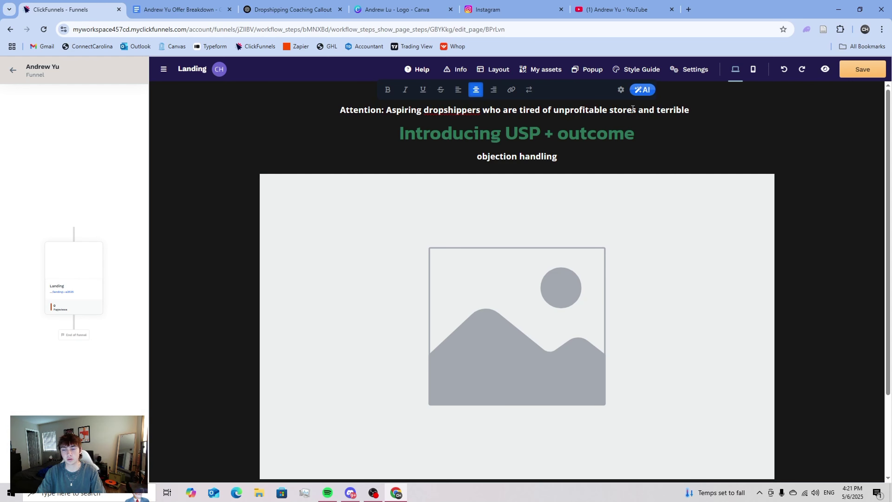
{"action": "type", "text": "margins"}
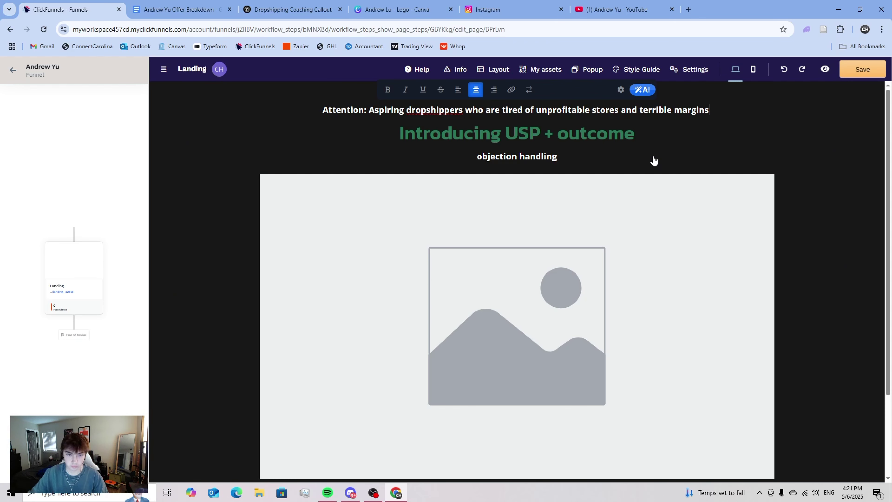
{"action": "left_click", "coordinate": [606, 161]}
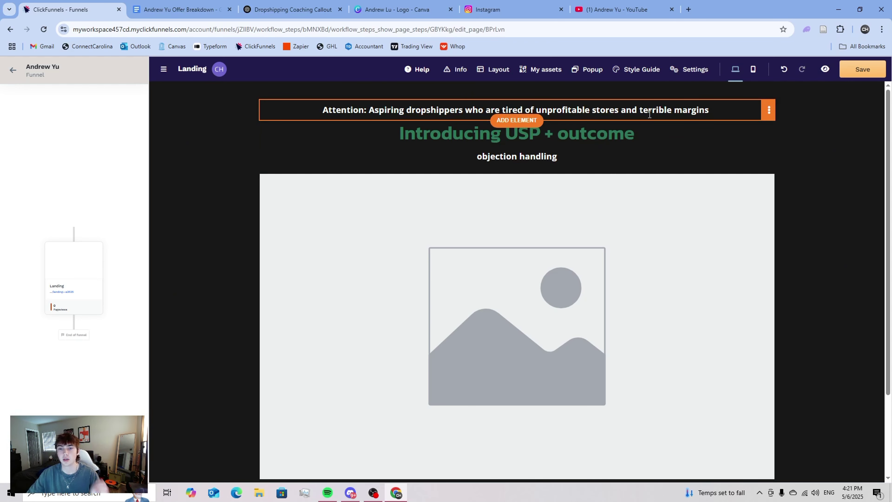
- Set the attention line's text casing to Title Case (Aa) in its settings
{"action": "left_click", "coordinate": [769, 113]}
{"action": "left_click", "coordinate": [735, 126]}
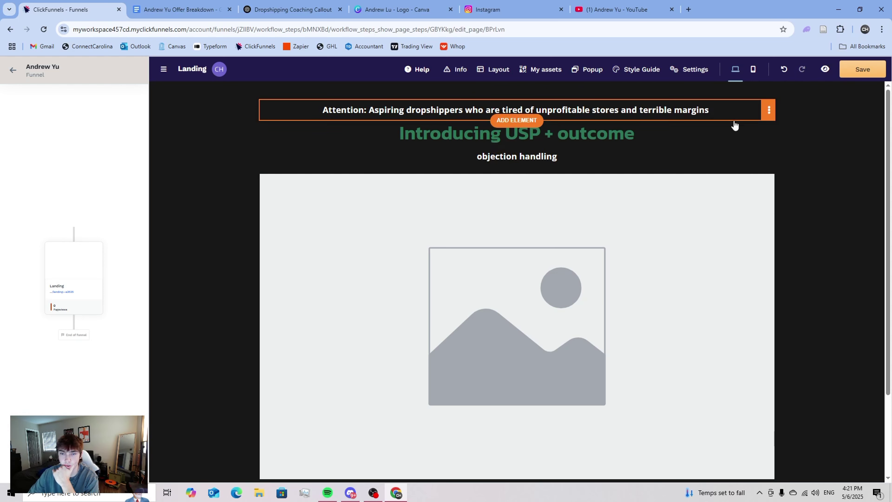
{"action": "left_click", "coordinate": [769, 110]}
{"action": "left_click", "coordinate": [748, 128]}
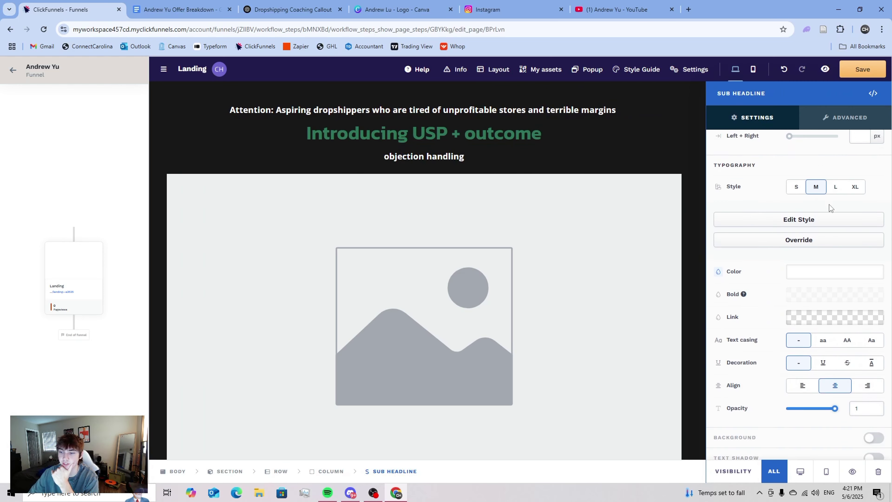
{"action": "scroll", "coordinate": [830, 208], "scroll_direction": "down", "scroll_amount": 2}
{"action": "left_click", "coordinate": [871, 291]}
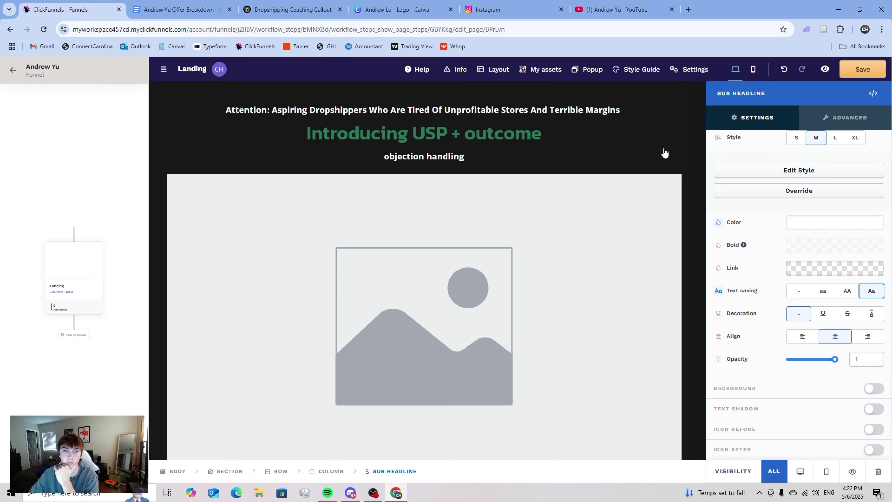
{"action": "left_click", "coordinate": [639, 143]}
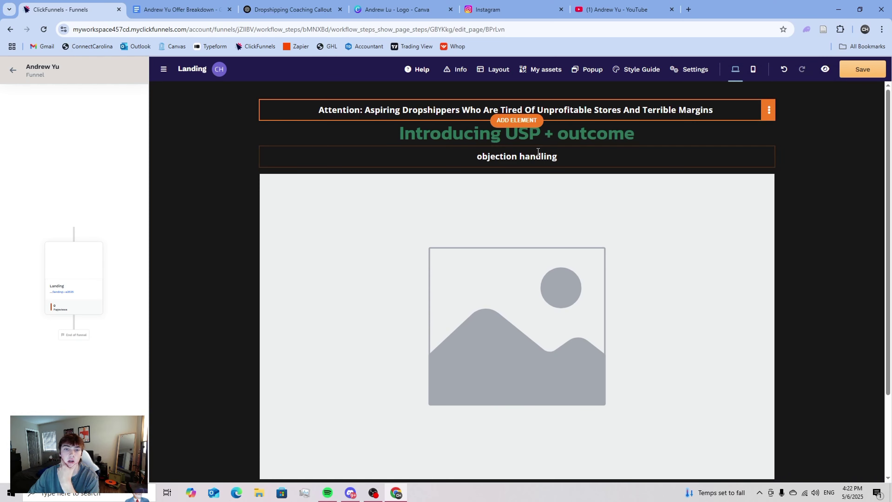
- Select the whole 'objection handling' sub headline for replacement
{"action": "left_click", "coordinate": [500, 155]}
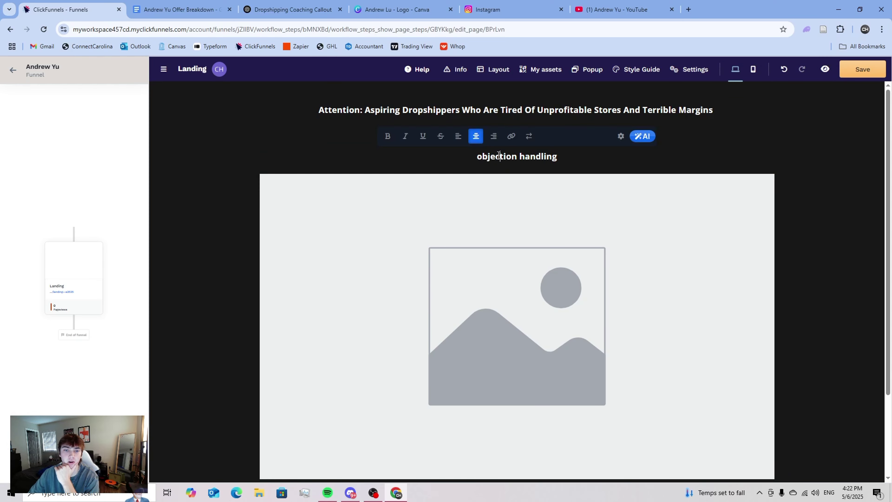
{"action": "triple_click", "coordinate": [506, 155]}
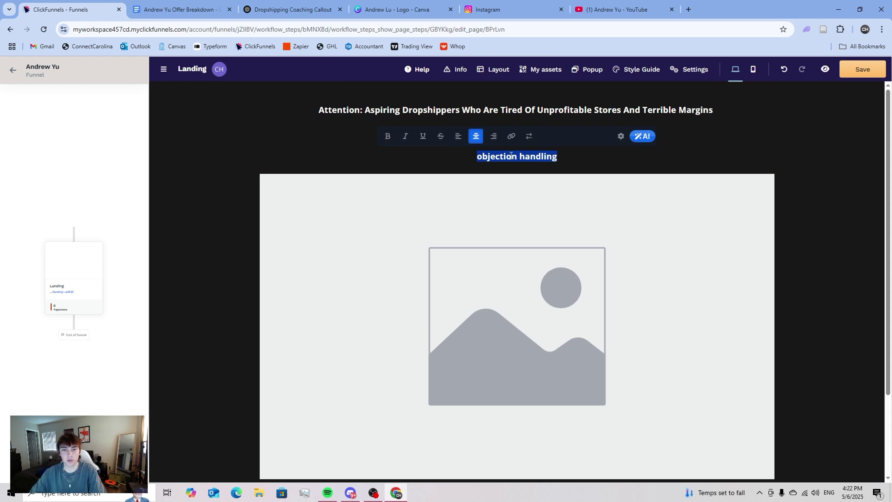
{"action": "left_click", "coordinate": [498, 175]}
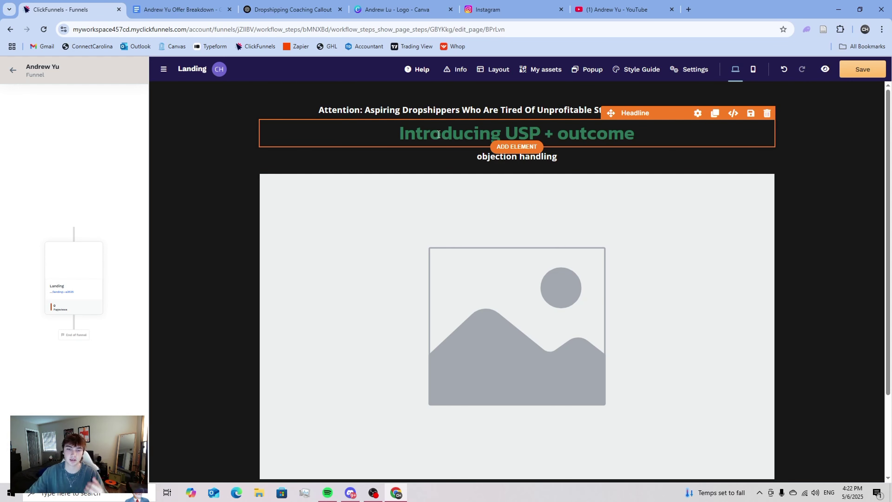
{"action": "double_click", "coordinate": [499, 158]}
{"action": "triple_click", "coordinate": [498, 159]}
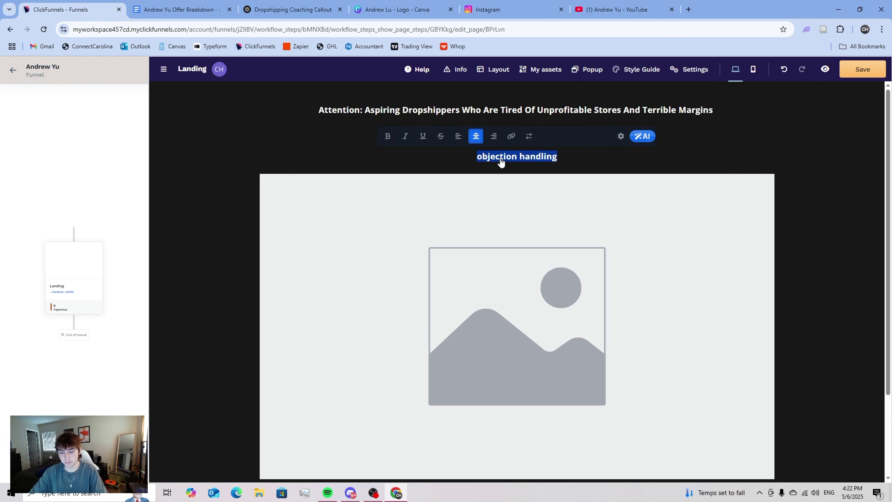
- Type 'Without previous marketing or sales experience, even if you've never made a Shopify account before'
{"action": "type", "text": "Without"}
{"action": "key", "text": "BackSpace"}
{"action": "type", "text": ":"}
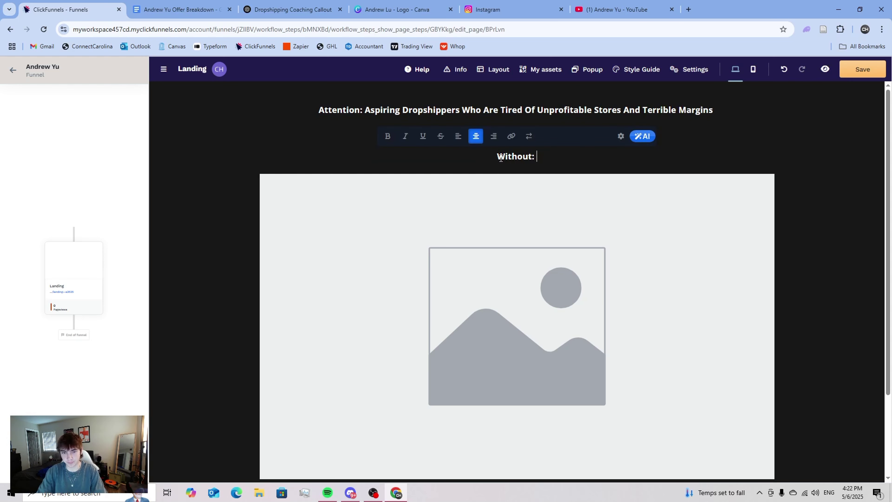
{"action": "key", "text": "BackSpace"}
{"action": "key", "text": "BackSpace"}
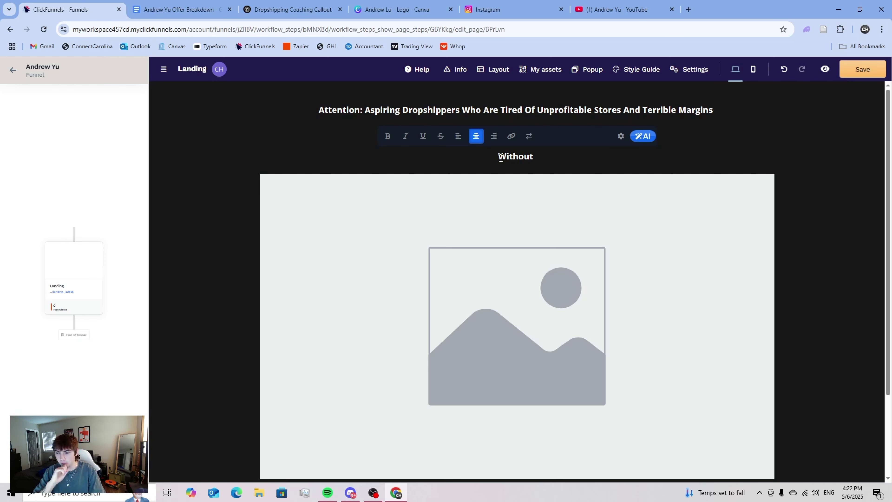
{"action": "type", "text": "p4"}
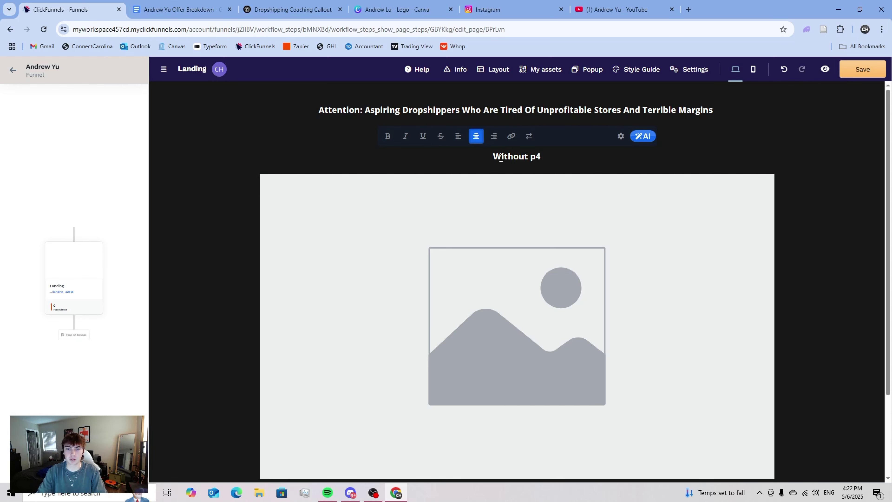
{"action": "key", "text": "BackSpace"}
{"action": "type", "text": "revious ma"}
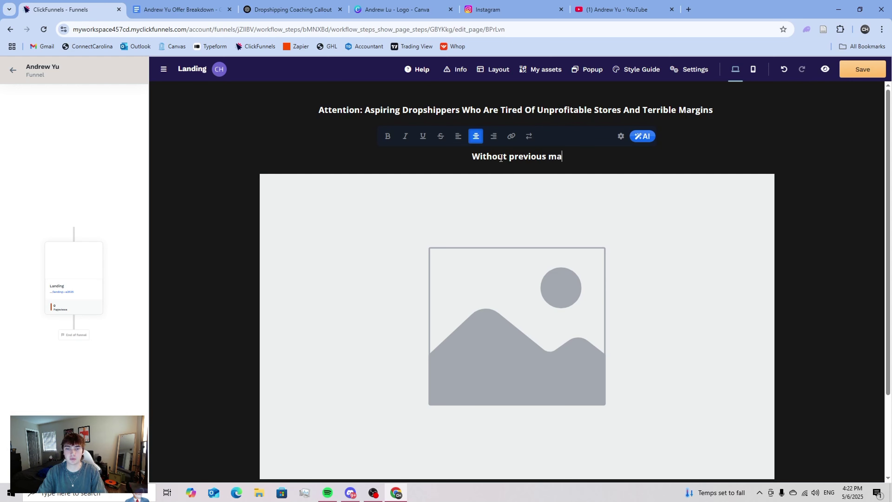
{"action": "type", "text": "rketing "}
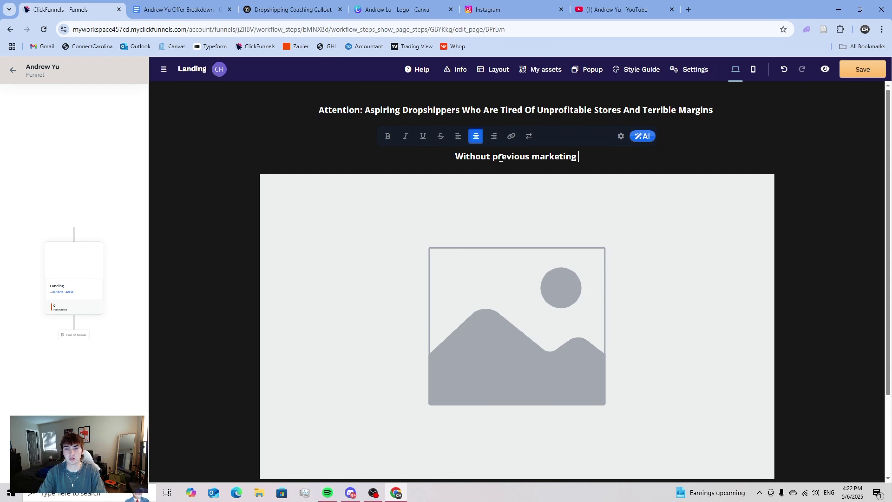
{"action": "type", "text": "or sales experience"}
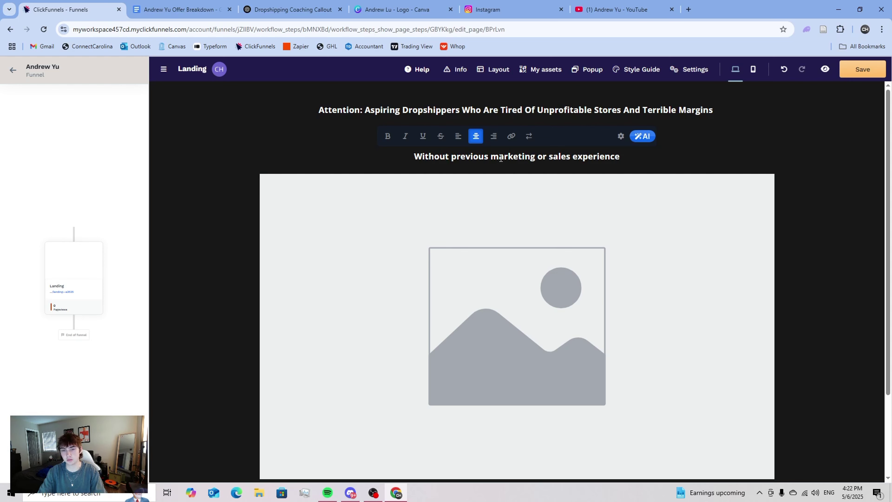
{"action": "type", "text": ", even if you"}
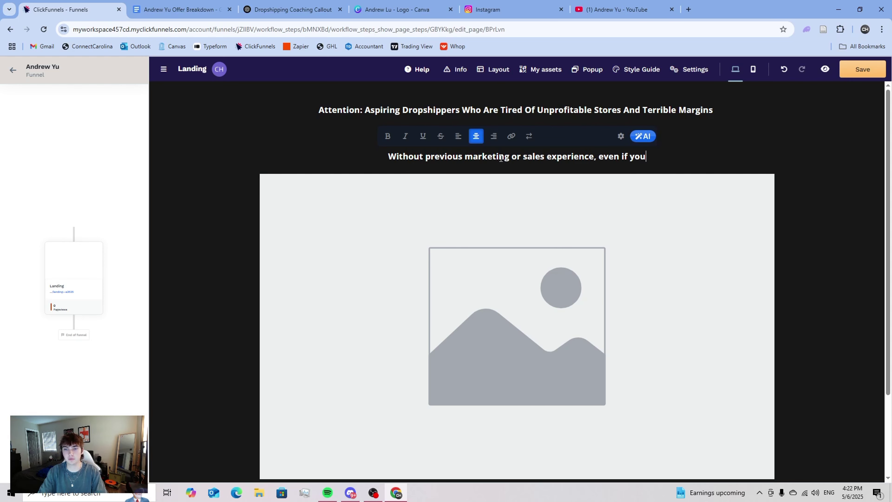
{"action": "type", "text": "'ve never "}
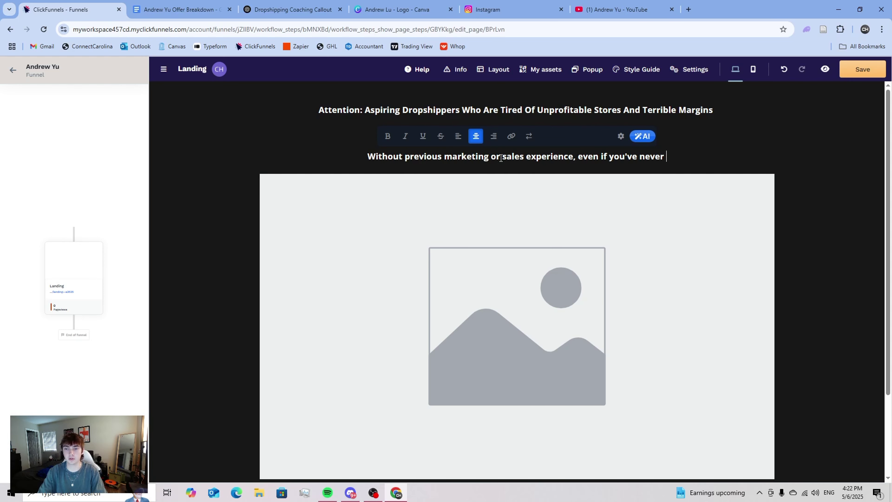
{"action": "type", "text": "made a Sho"}
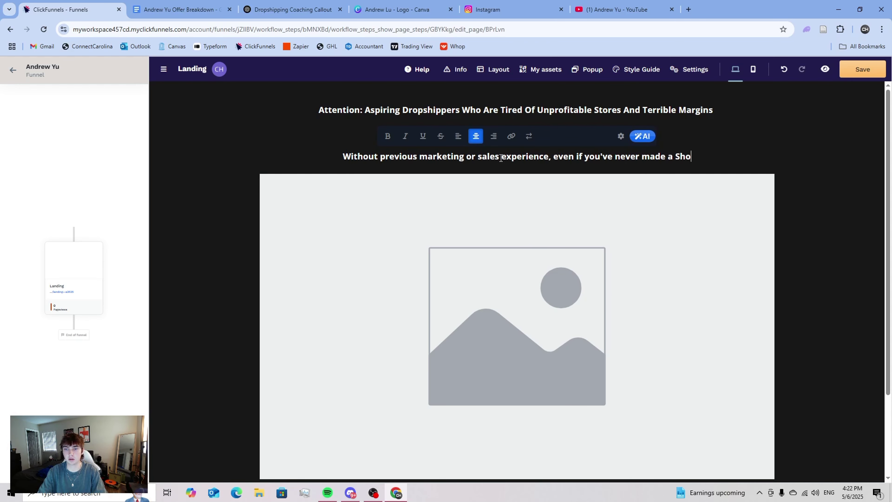
{"action": "type", "text": "pify account "}
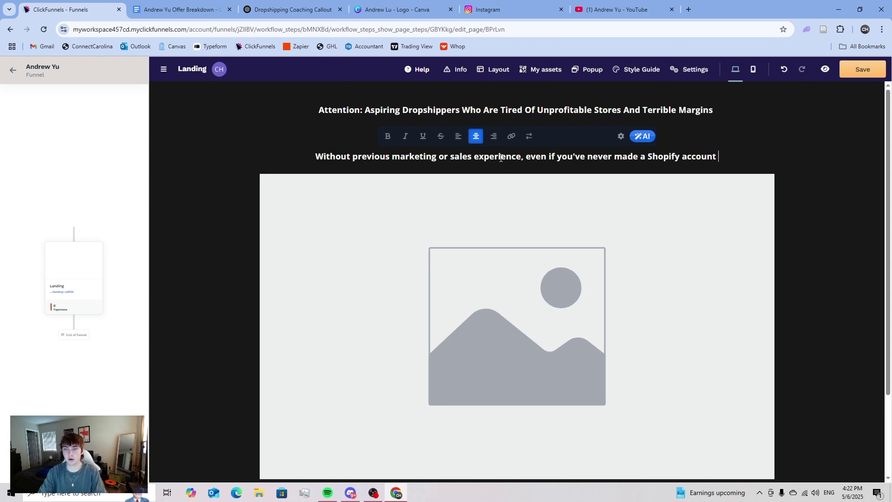
{"action": "type", "text": "beforre"}
{"action": "key", "text": "BackSpace"}
{"action": "key", "text": "BackSpace"}
{"action": "key", "text": "BackSpace"}
{"action": "key", "text": "BackSpace"}
{"action": "type", "text": "ore"}
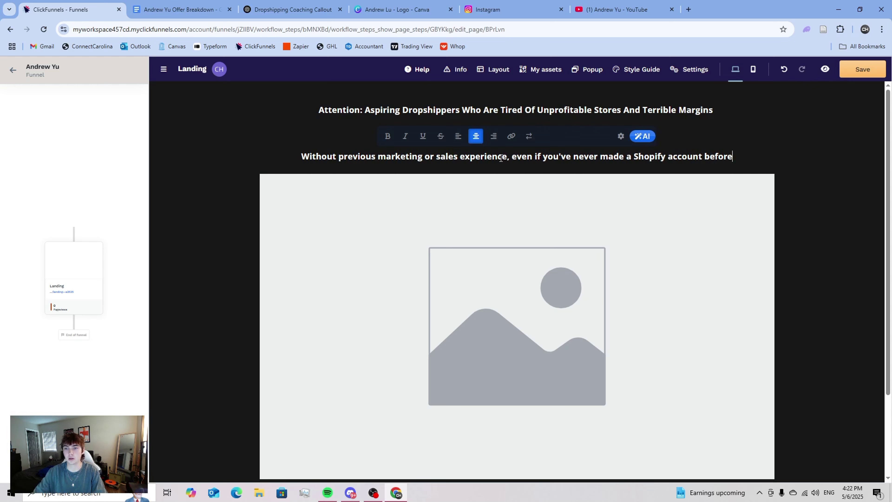
{"action": "left_click", "coordinate": [801, 233]}
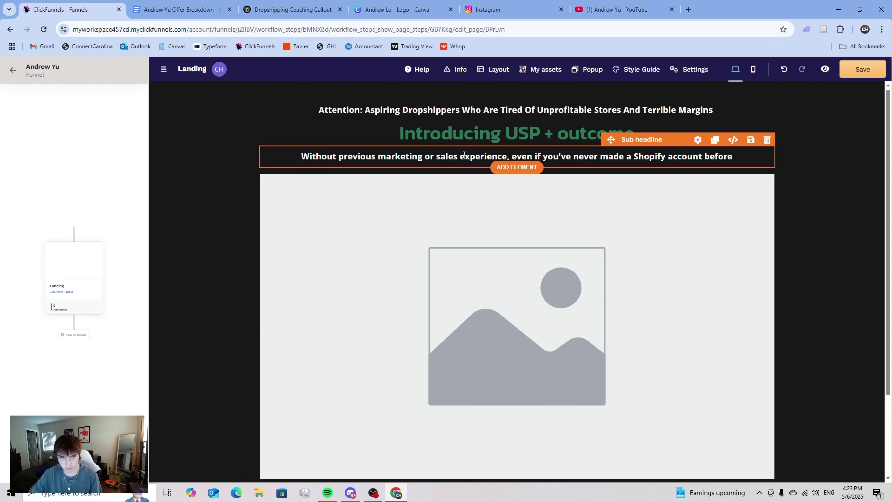
- Deselect the 'Introducing USP + outcome' headline and go to the Dropshipping Coaching Callout chat
{"action": "left_click", "coordinate": [555, 147]}
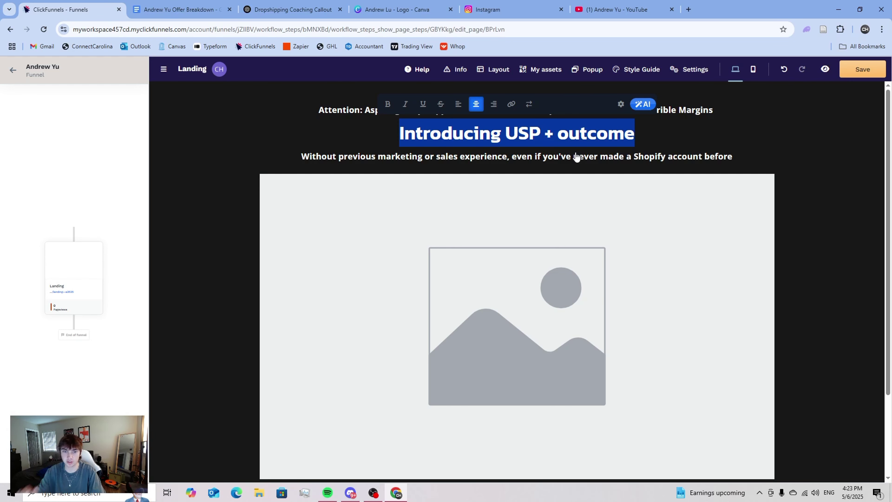
{"action": "left_click", "coordinate": [454, 170]}
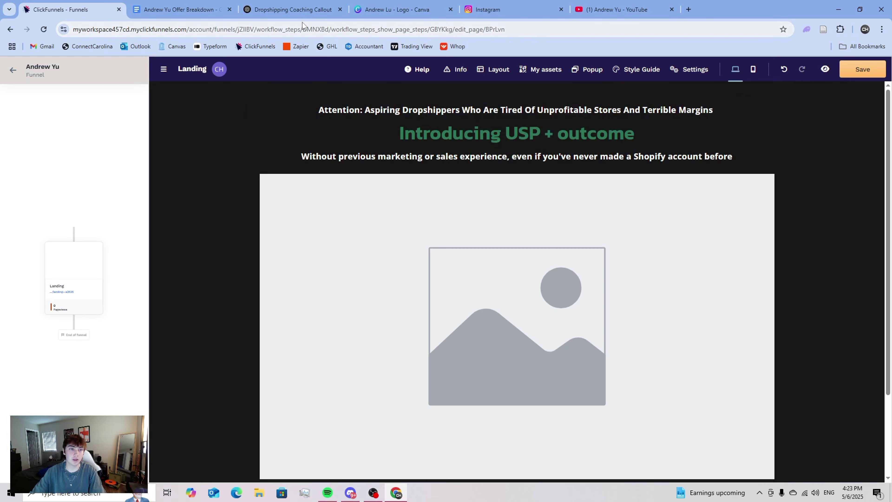
{"action": "left_click", "coordinate": [273, 10]}
- Ask ChatGPT for possible USP names for this dropshipping coaching offer, then return to the editor
{"action": "scroll", "coordinate": [444, 268], "scroll_direction": "down", "scroll_amount": 4}
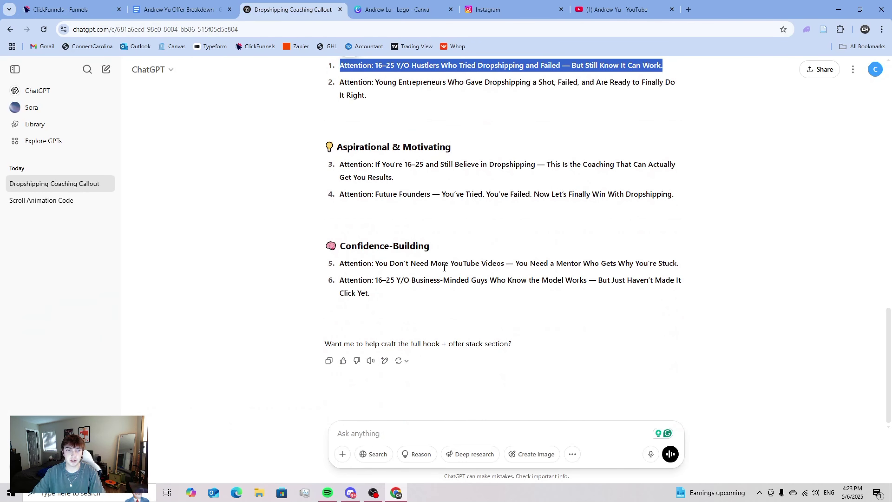
{"action": "left_click", "coordinate": [389, 433]}
{"action": "type", "text": "can you c"}
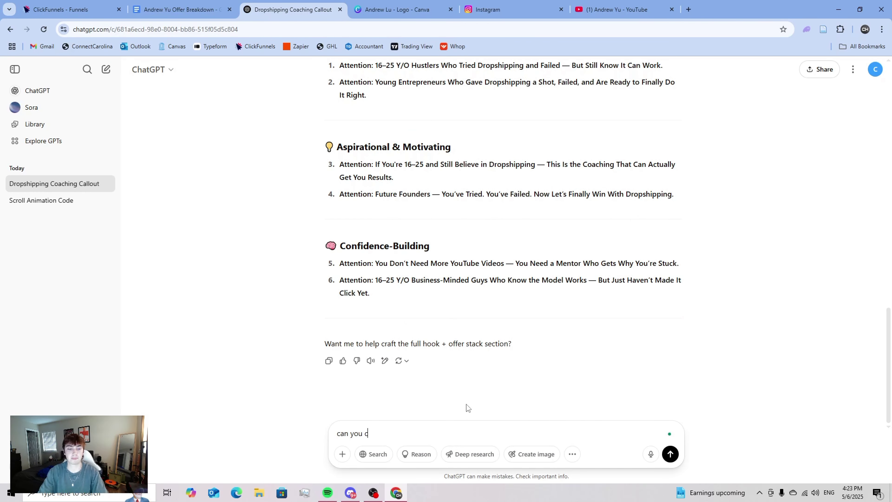
{"action": "type", "text": "o me u"}
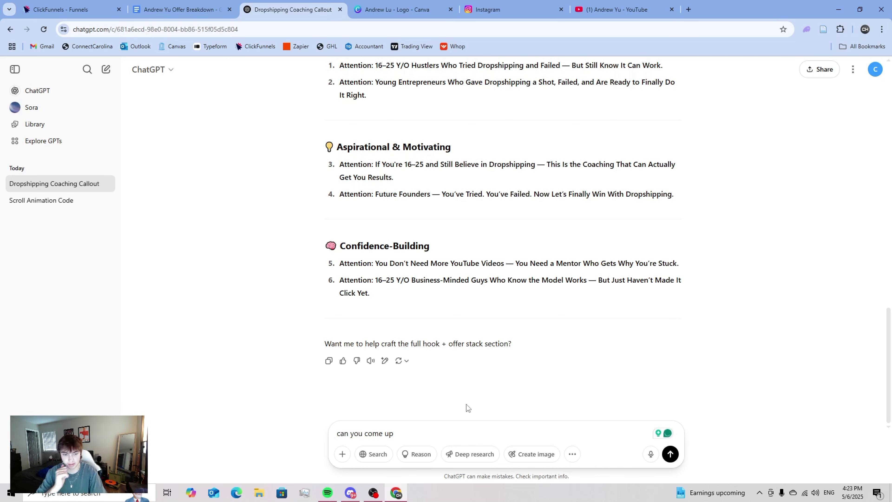
{"action": "type", "text": "p"}
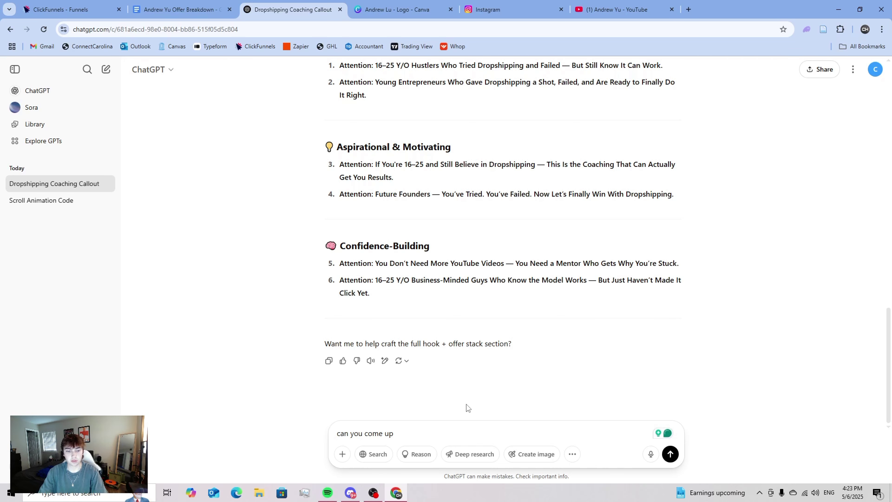
{"action": "type", "text": " eith a list "}
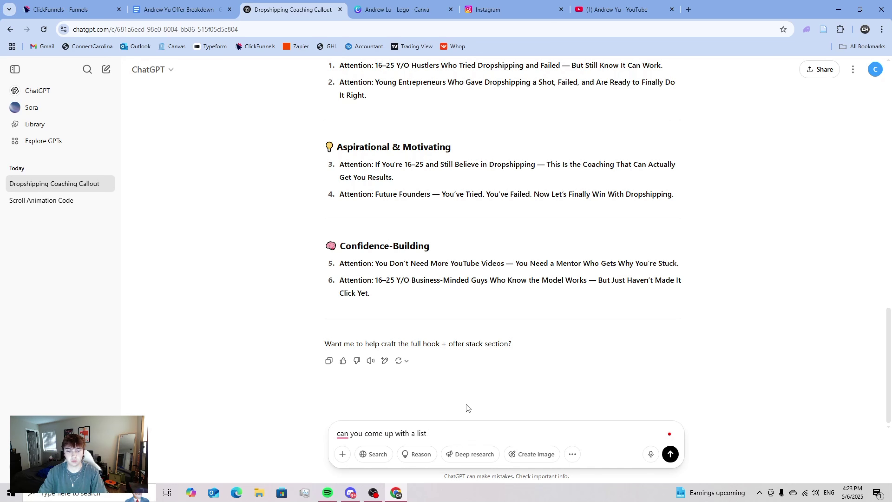
{"action": "type", "text": "of possivbleUSP names"}
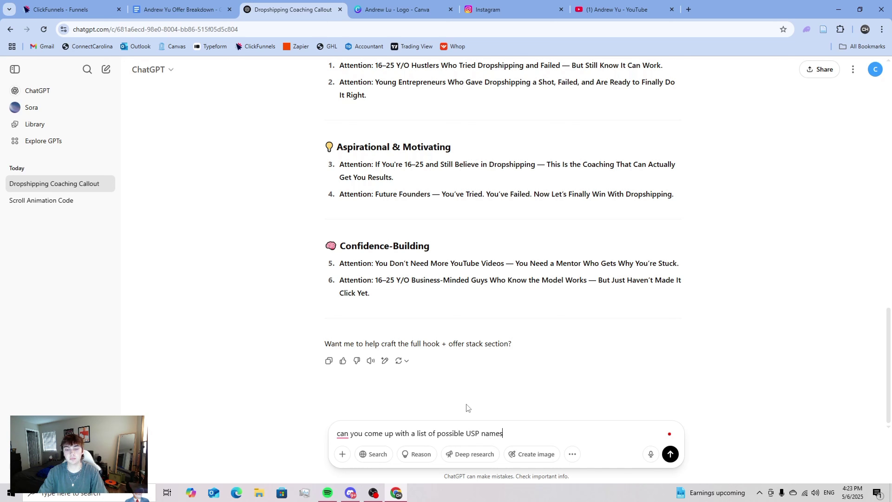
{"action": "type", "text": " for this drops"}
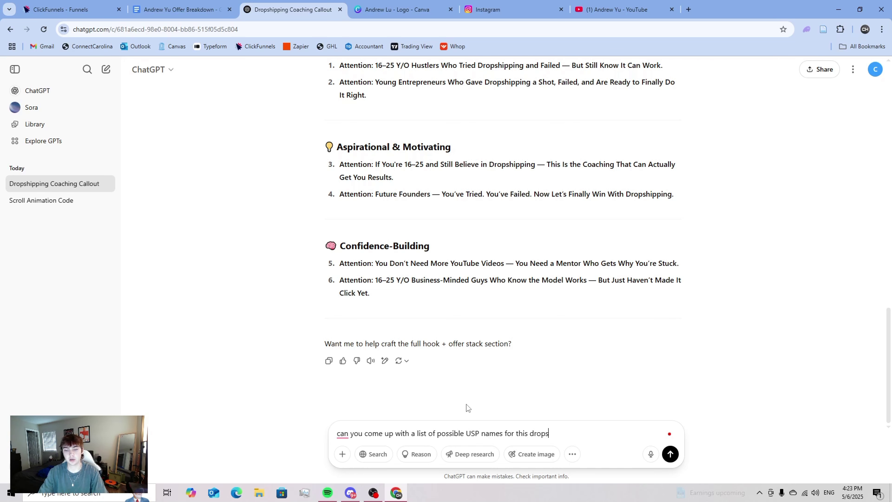
{"action": "type", "text": "hipping coaching offer"}
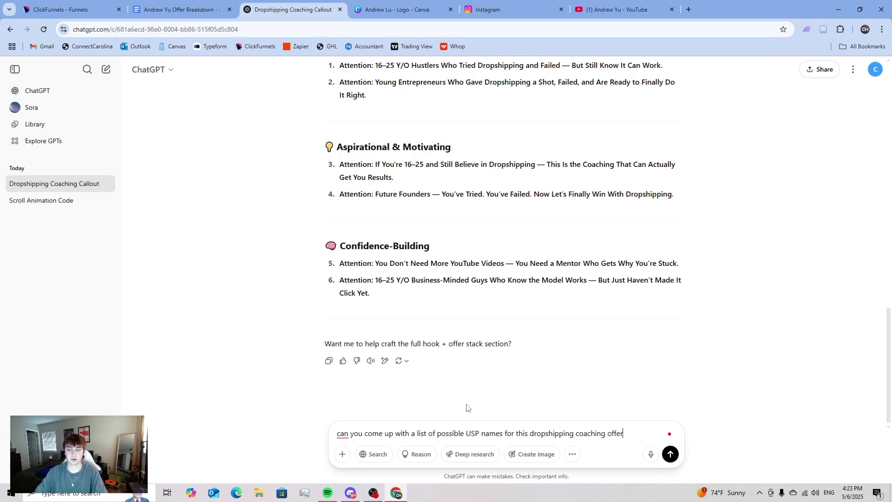
{"action": "key", "text": "Return"}
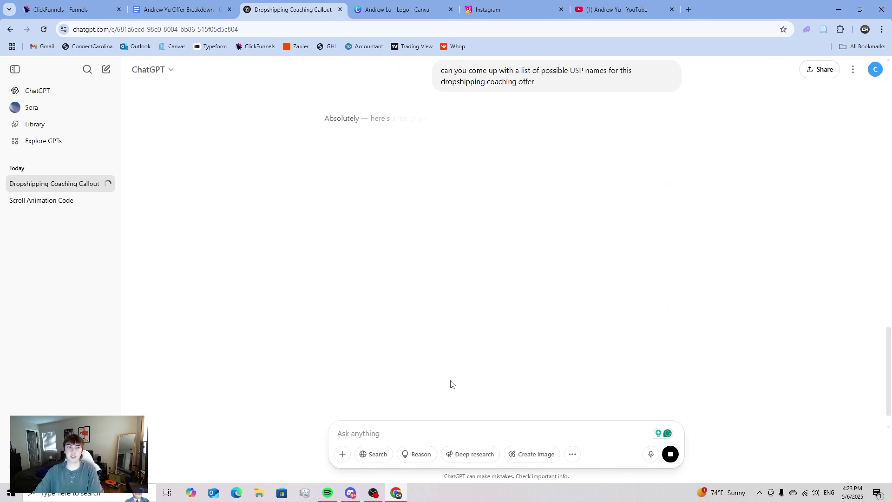
{"action": "left_click_drag", "start_coordinate": [442, 120], "coordinate": [521, 120]}
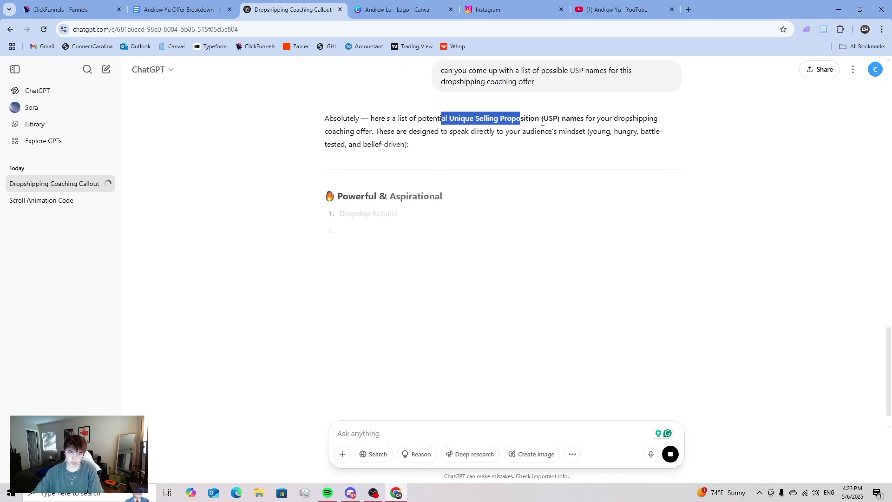
{"action": "left_click", "coordinate": [544, 119]}
{"action": "key", "text": "ctrl+shift+Tab"}
{"action": "key", "text": "ctrl+shift+Tab"}
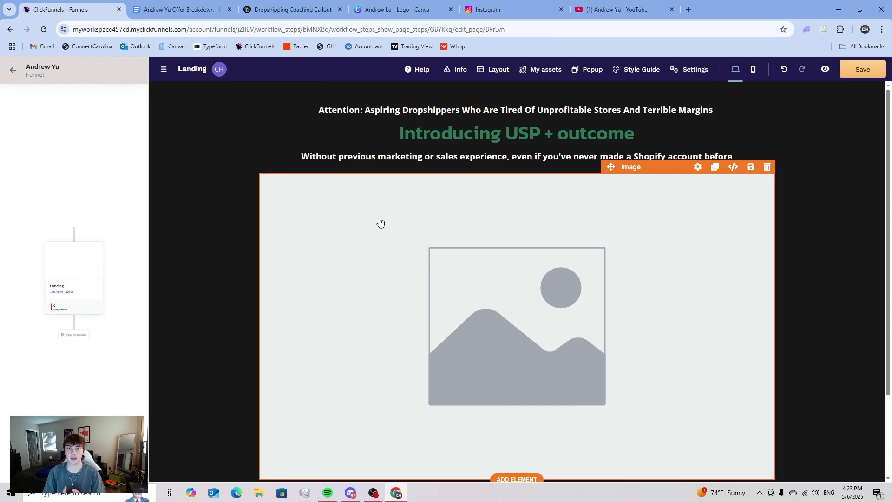
- Replace the headline with 'How anyone can achieve $10k/months in 60 days or less using my'
{"action": "triple_click", "coordinate": [456, 140]}
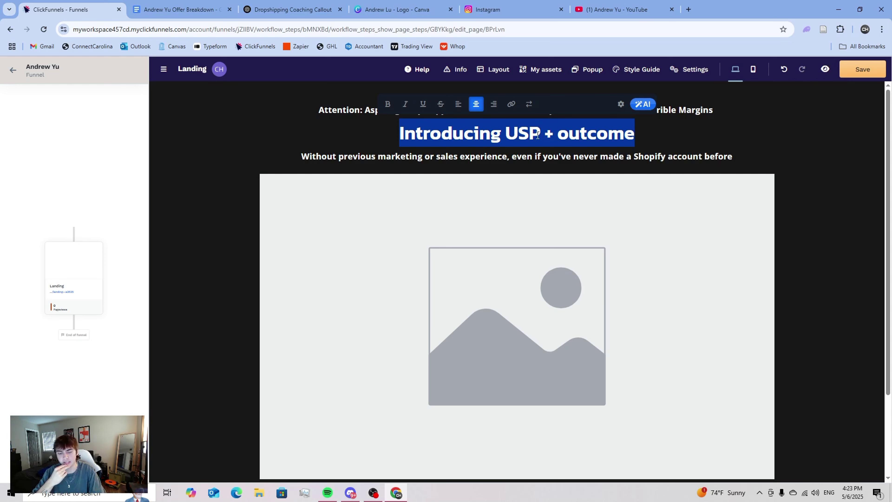
{"action": "type", "text": "H"}
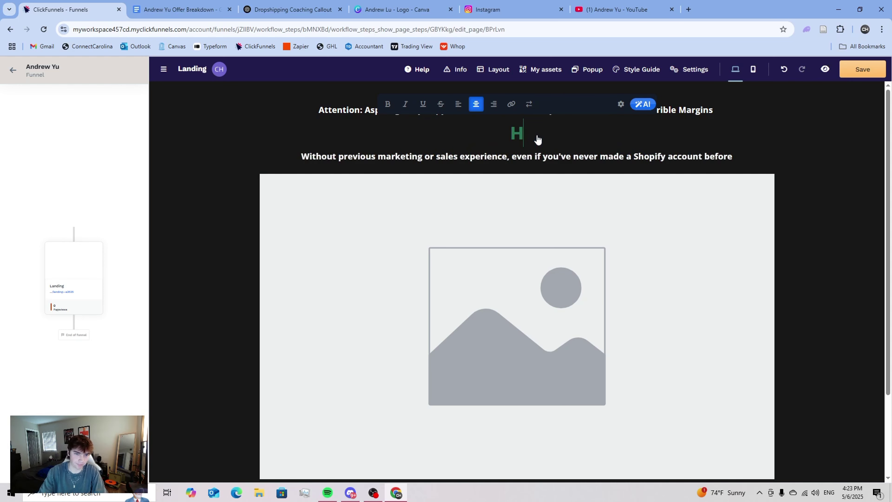
{"action": "type", "text": "ow you can"}
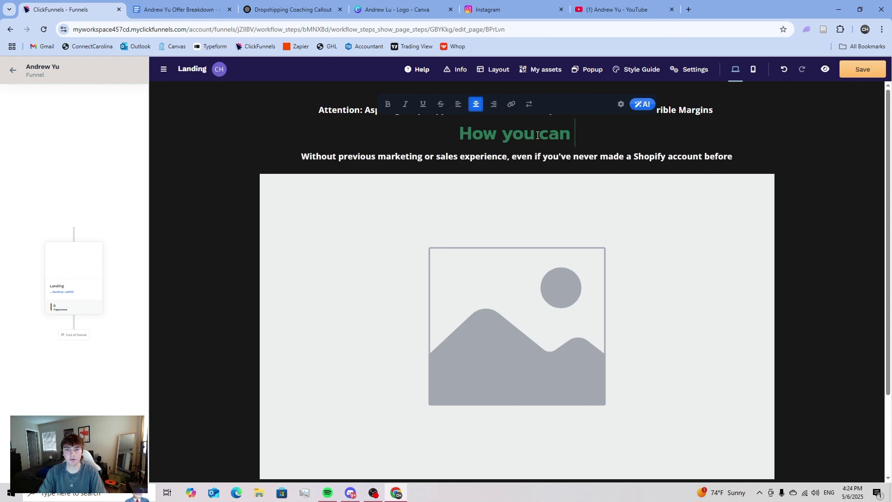
{"action": "key", "text": "BackSpace"}
{"action": "key", "text": "BackSpace"}
{"action": "key", "text": "BackSpace"}
{"action": "key", "text": "BackSpace"}
{"action": "key", "text": "BackSpace"}
{"action": "key", "text": "BackSpace"}
{"action": "key", "text": "BackSpace"}
{"action": "type", "text": "any"}
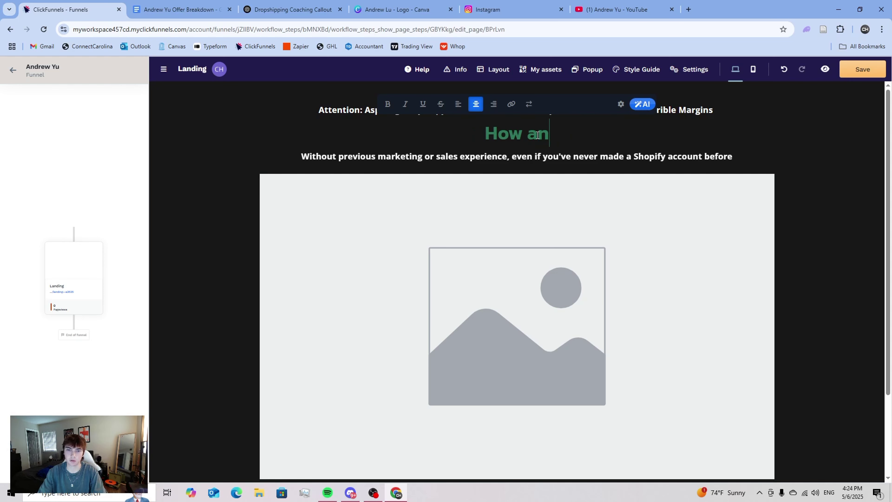
{"action": "type", "text": "one can "}
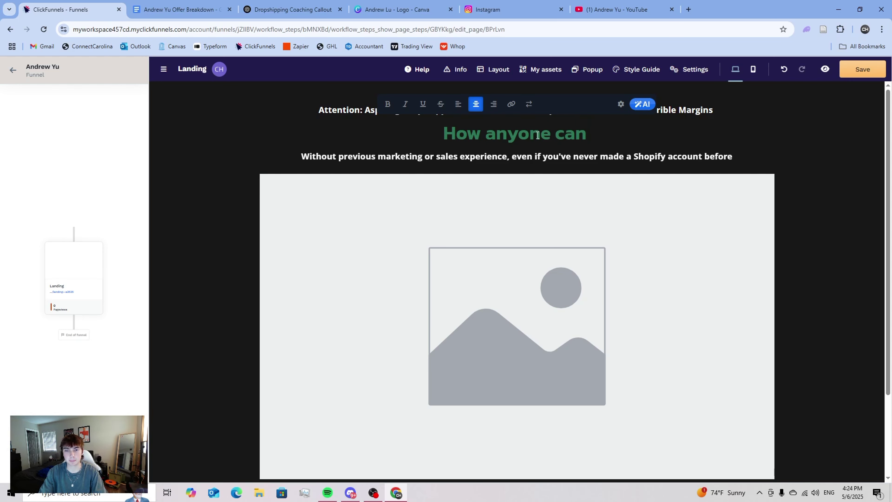
{"action": "type", "text": "achieve "}
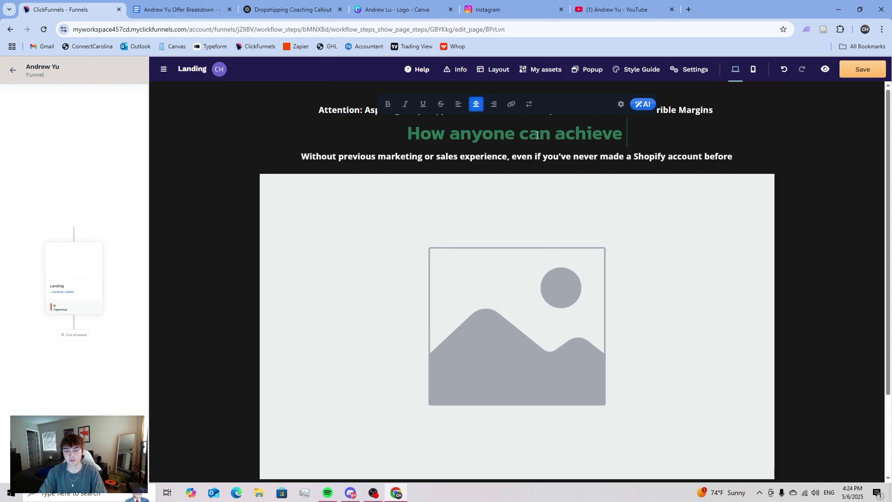
{"action": "type", "text": "$10k/"}
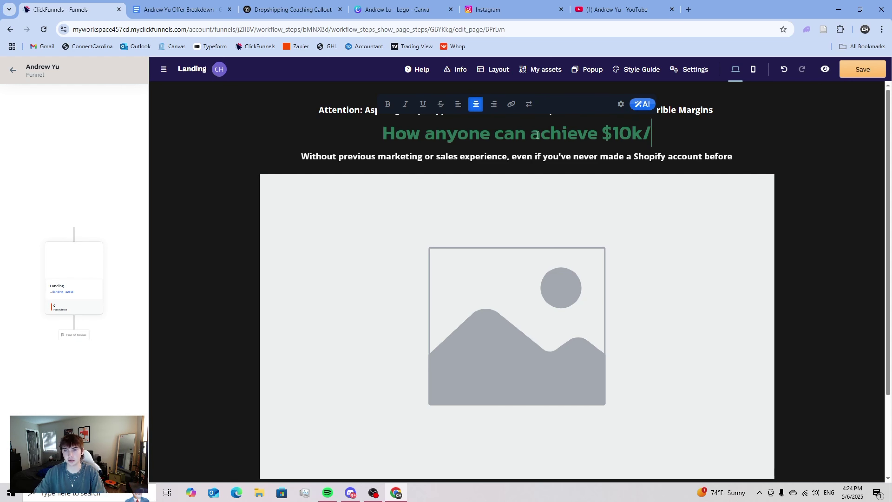
{"action": "type", "text": "months "}
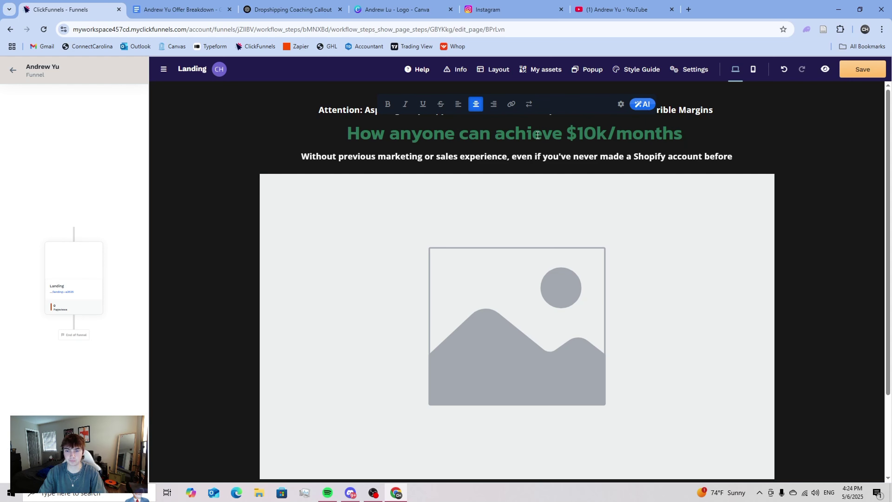
{"action": "type", "text": "in "}
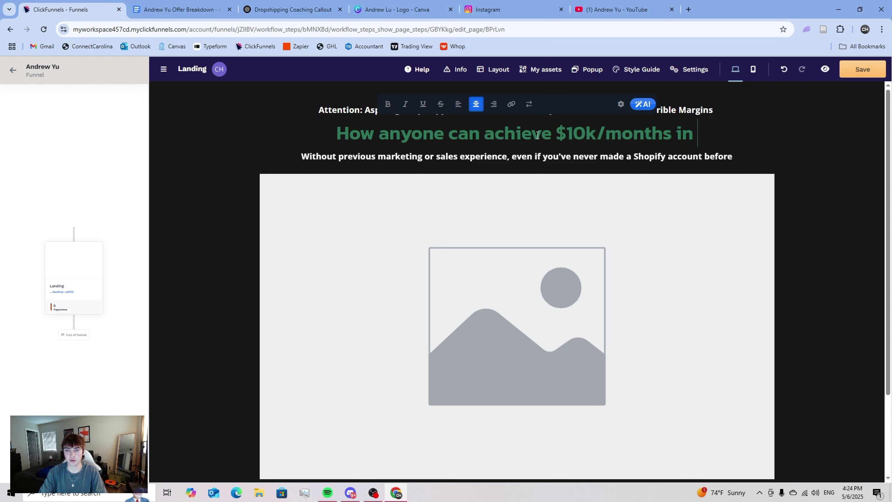
{"action": "type", "text": "60 days or le"}
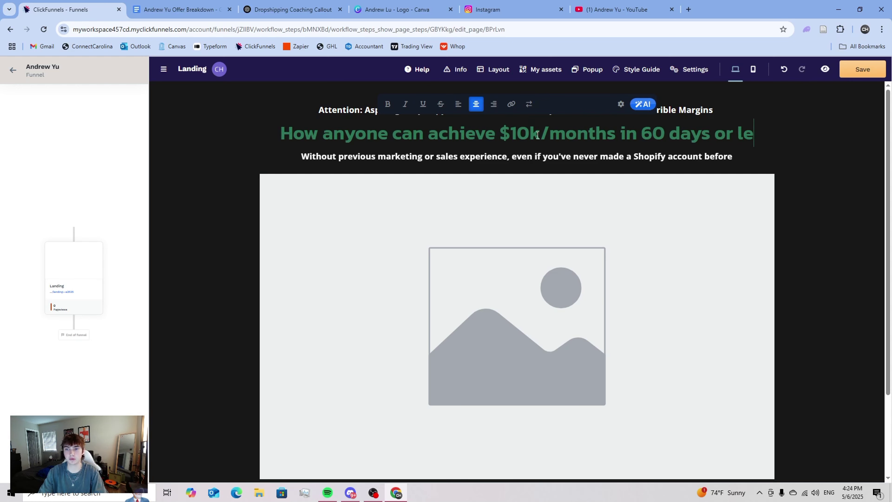
{"action": "type", "text": "ss usinfg"}
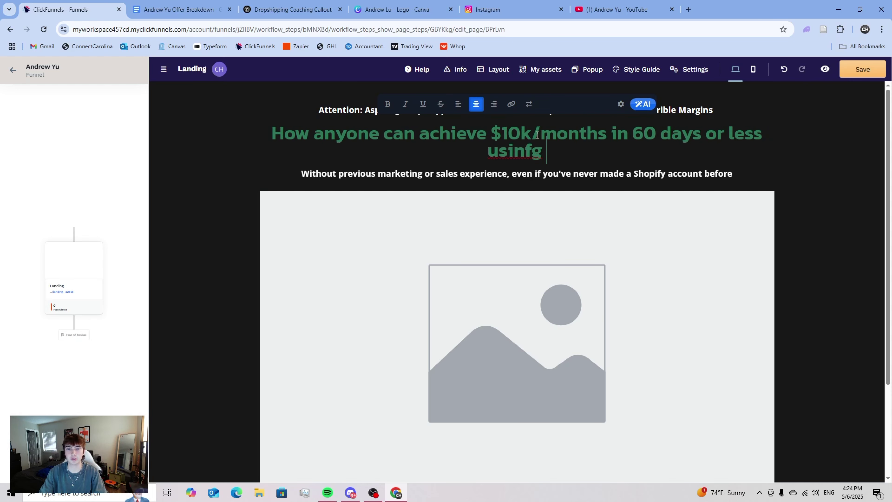
{"action": "key", "text": "BackSpace"}
{"action": "key", "text": "BackSpace"}
{"action": "type", "text": "g my"}
{"action": "key", "text": "ctrl+3"}
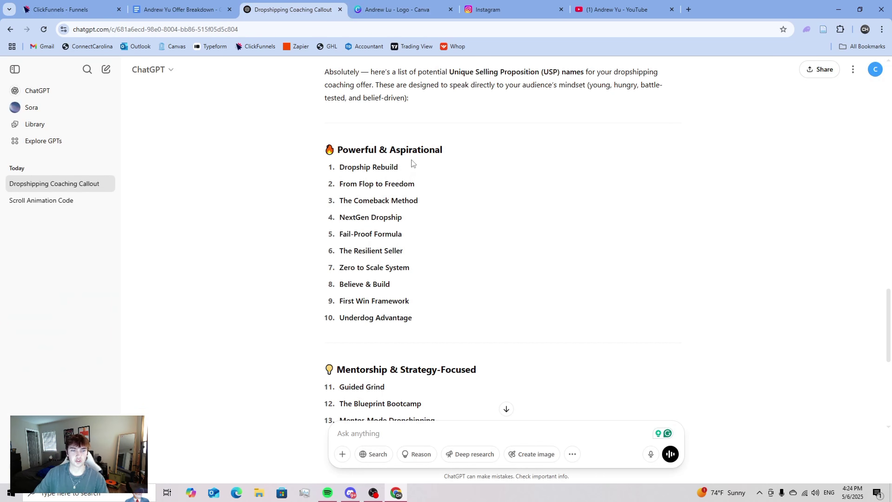
{"action": "scroll", "coordinate": [392, 165], "scroll_direction": "down", "scroll_amount": 1}
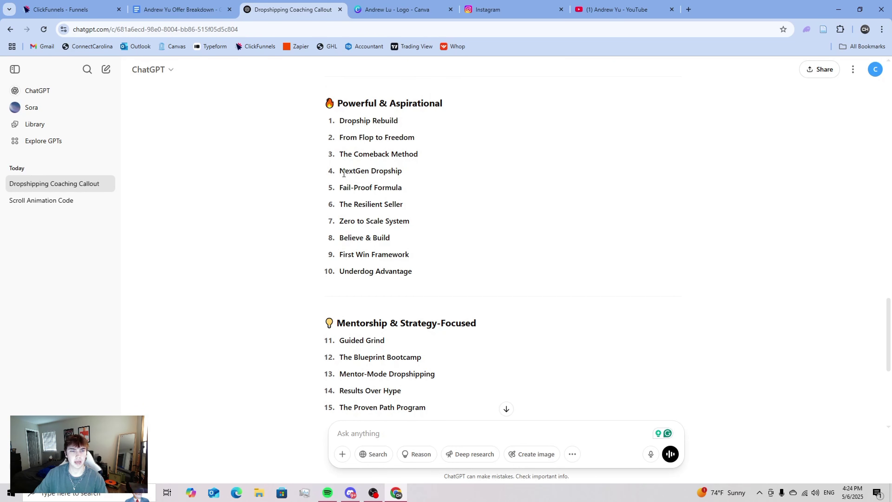
{"action": "scroll", "coordinate": [397, 179], "scroll_direction": "down", "scroll_amount": 1}
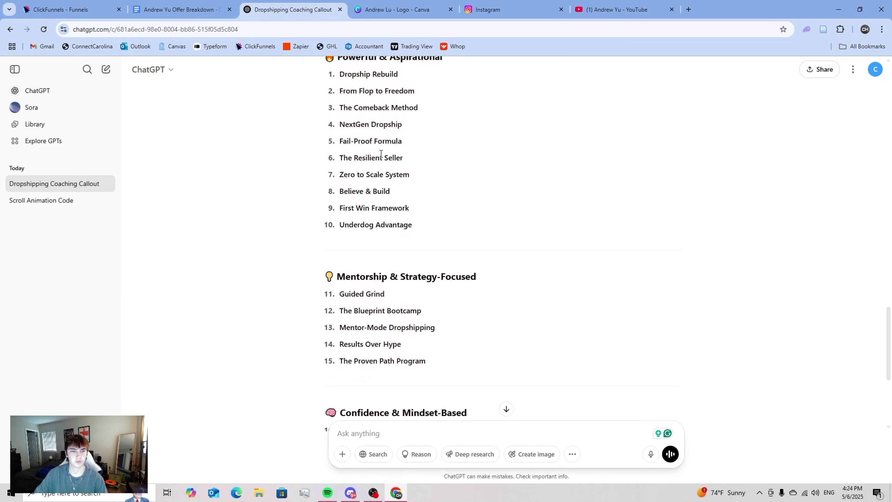
{"action": "scroll", "coordinate": [397, 170], "scroll_direction": "down", "scroll_amount": 1}
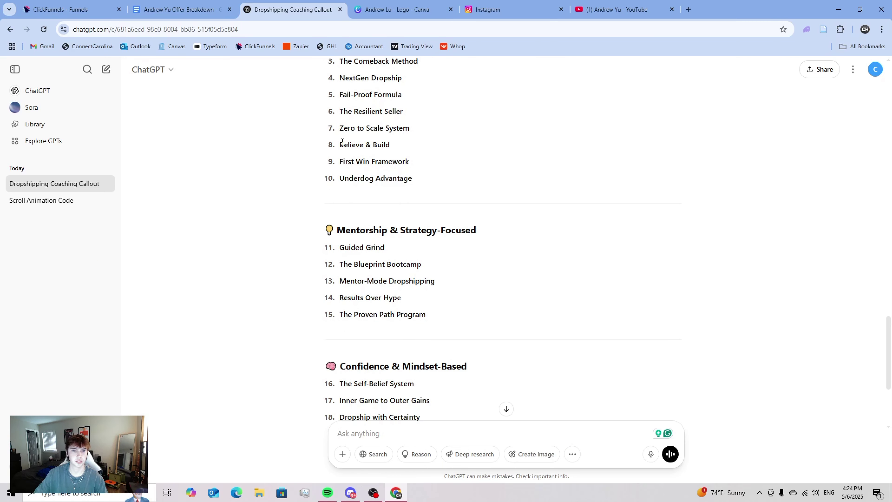
{"action": "scroll", "coordinate": [390, 159], "scroll_direction": "down", "scroll_amount": 2}
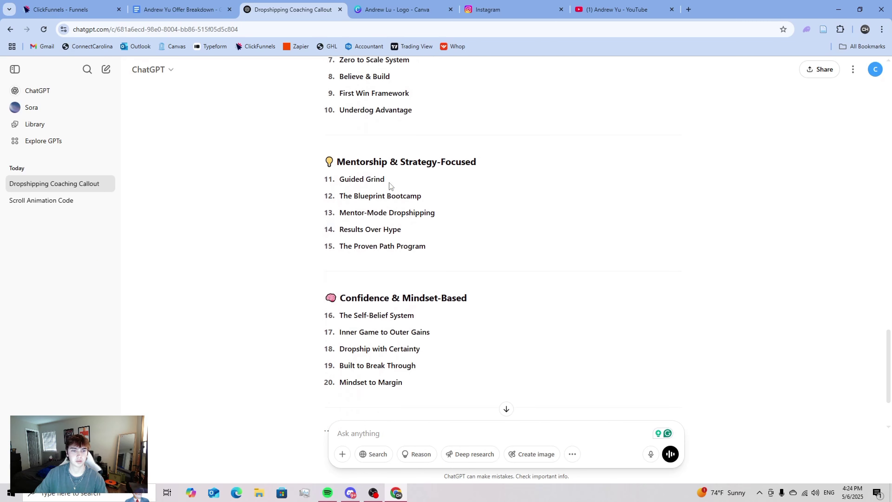
{"action": "scroll", "coordinate": [404, 186], "scroll_direction": "down", "scroll_amount": 1}
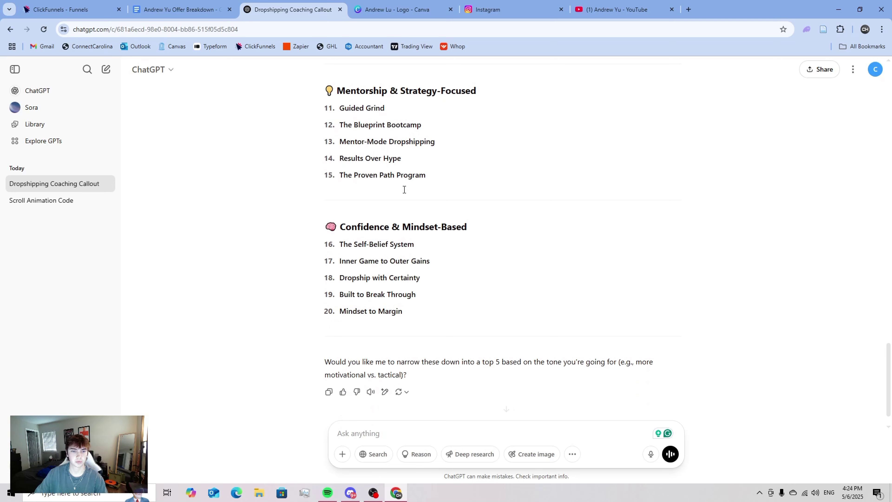
{"action": "scroll", "coordinate": [398, 188], "scroll_direction": "down", "scroll_amount": 1}
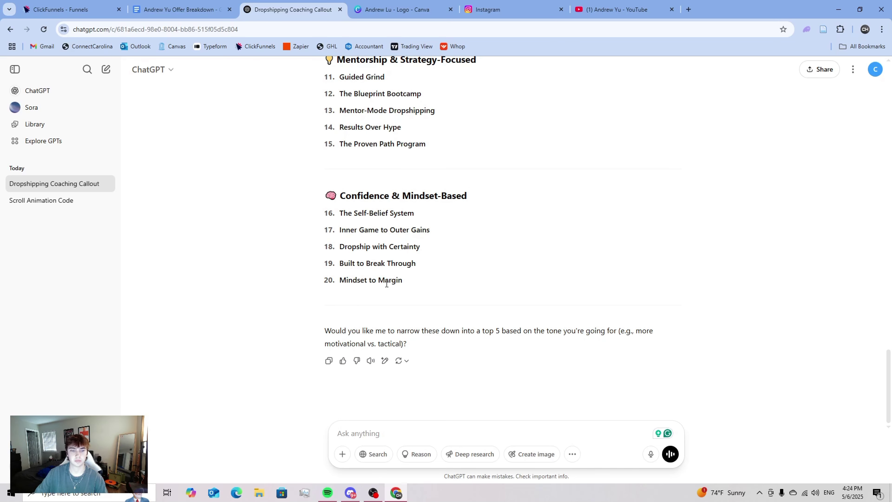
- Tell ChatGPT the names are bad and request more unique wordplay-based ones
{"action": "left_click", "coordinate": [394, 422]}
{"action": "type", "text": "these "}
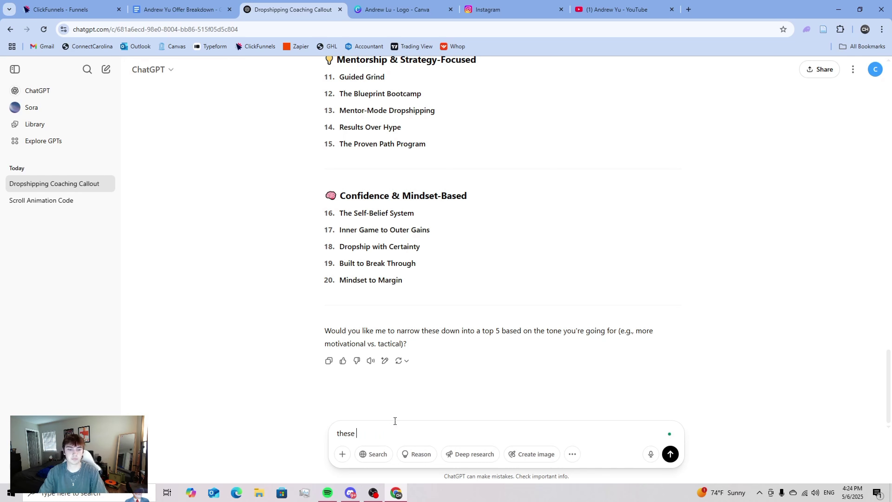
{"action": "type", "text": "are pretty"}
{"action": "key", "text": "BackSpace"}
{"action": "key", "text": "BackSpace"}
{"action": "key", "text": "BackSpace"}
{"action": "type", "text": "r"}
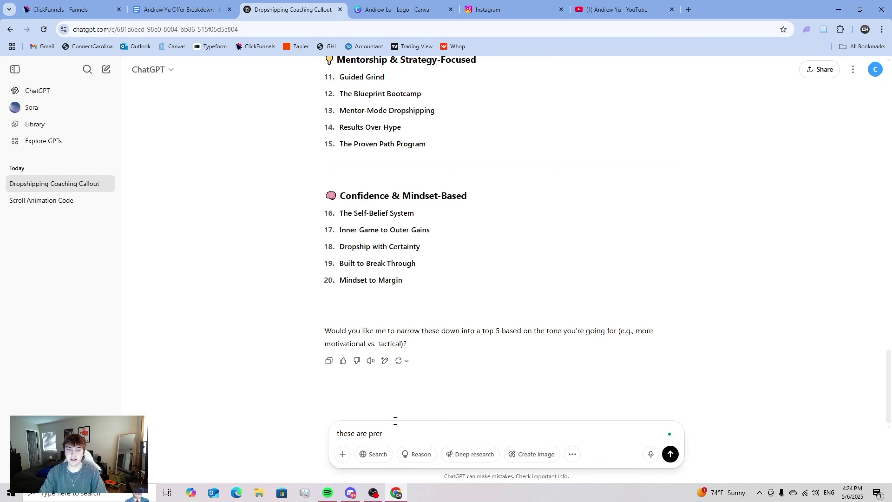
{"action": "key", "text": "BackSpace"}
{"action": "type", "text": "tty bad can yo"}
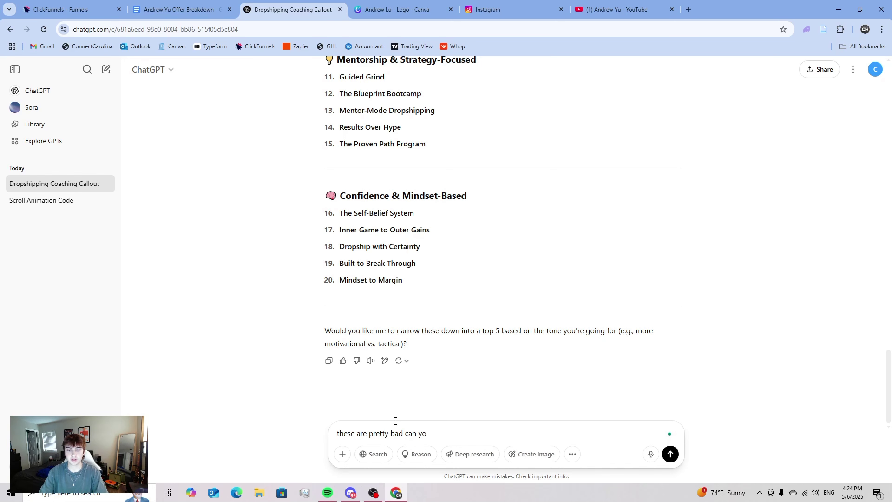
{"action": "type", "text": "u make some more uniq"}
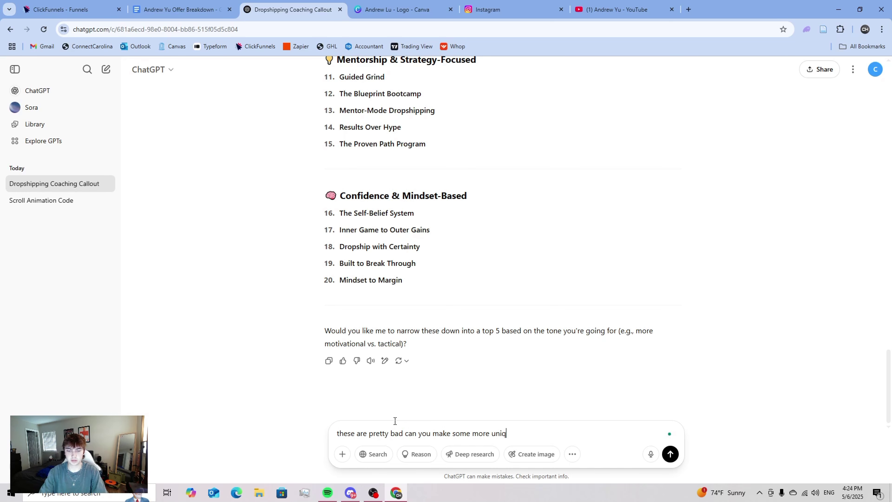
{"action": "type", "text": "wueue ones, try"}
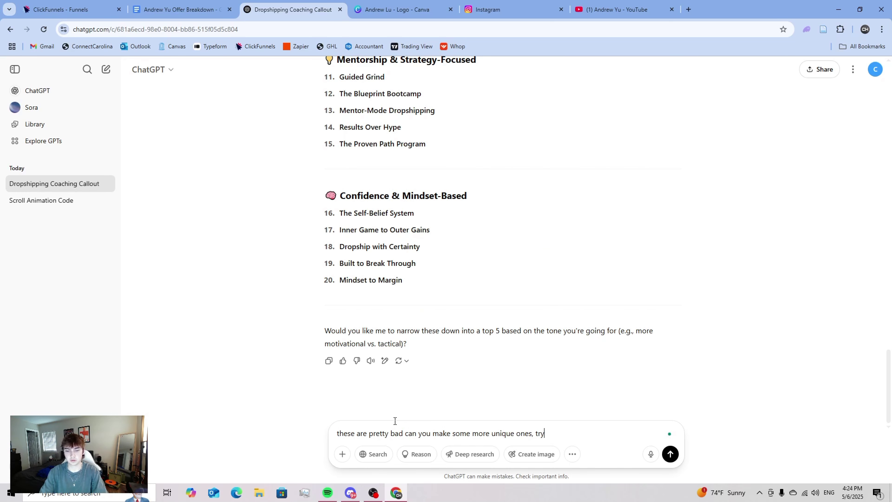
{"action": "type", "text": " to use word"}
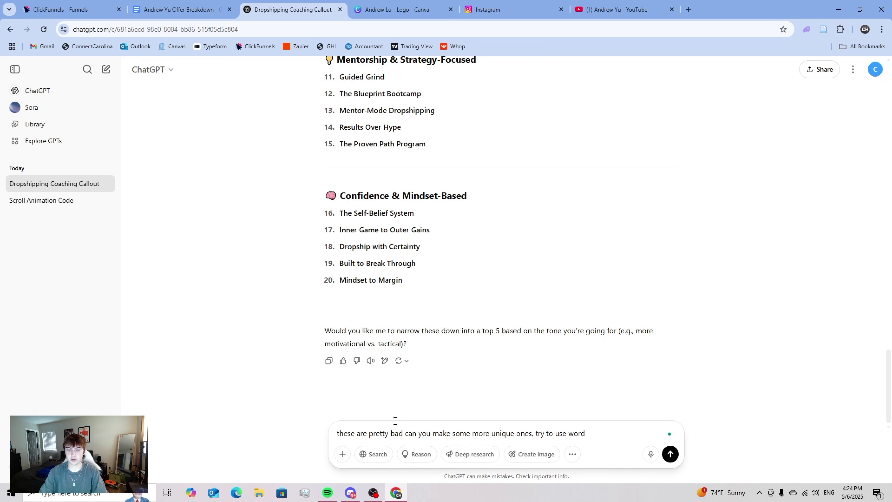
{"action": "type", "text": " play on other "}
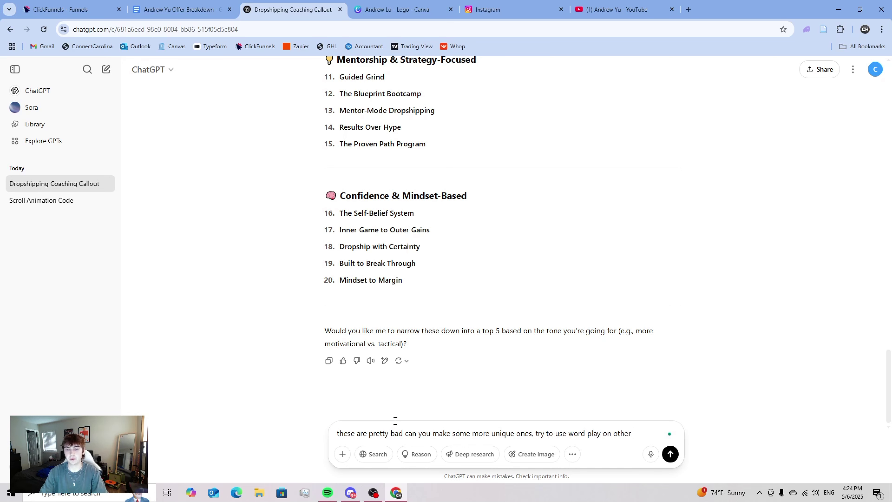
{"action": "type", "text": "things that rev"}
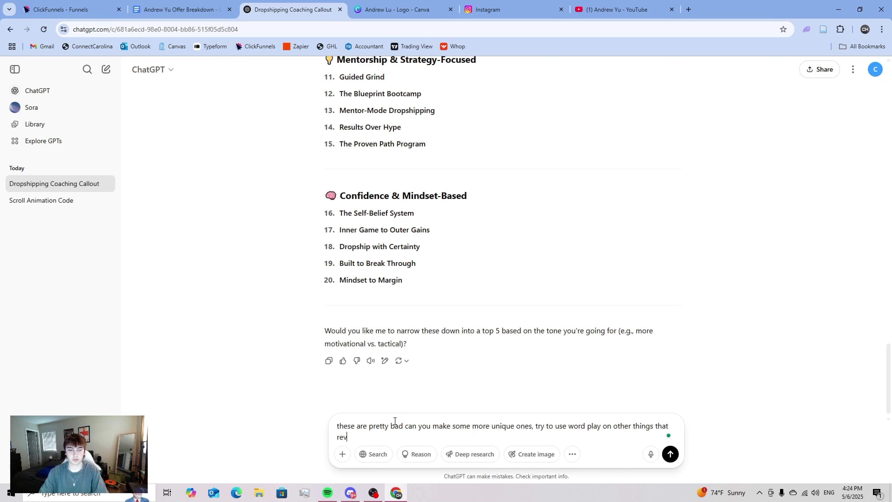
{"action": "type", "text": "olve around drop"}
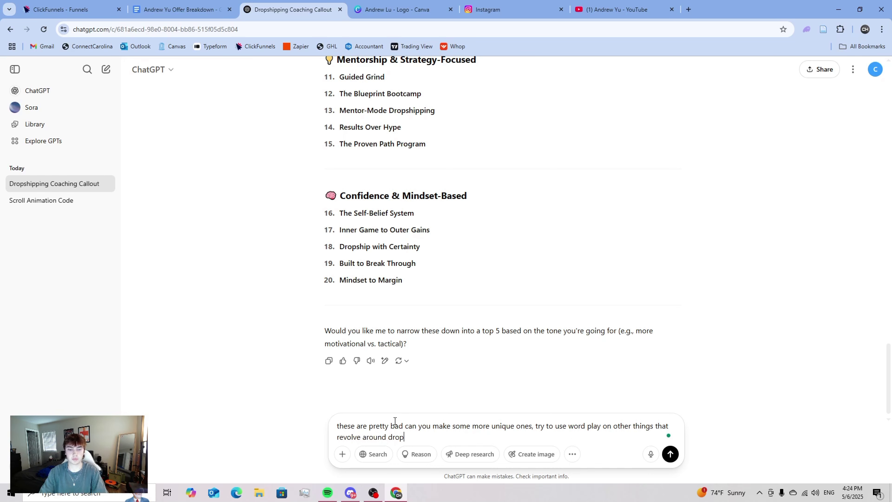
{"action": "type", "text": "shipping,s "}
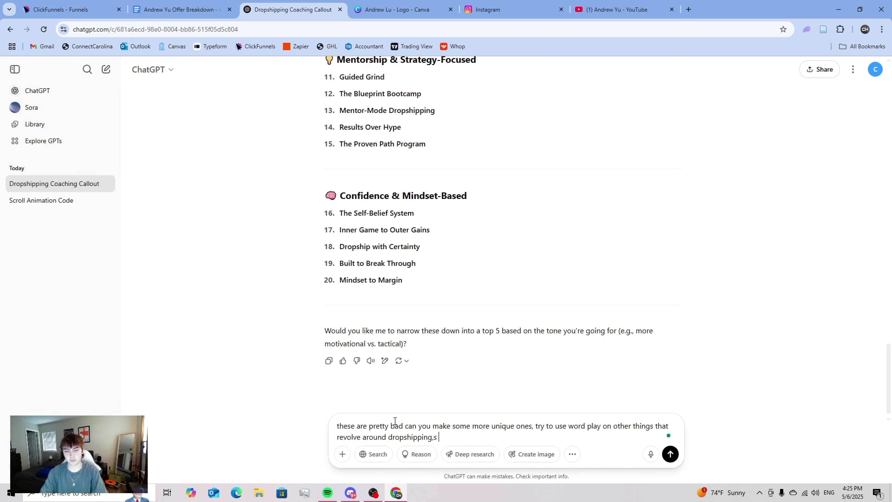
{"action": "type", "text": "hopfiy, sa"}
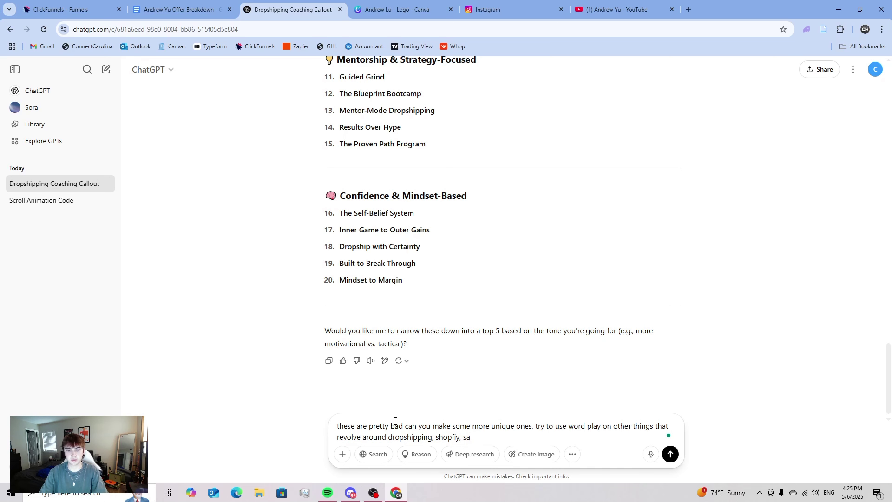
{"action": "type", "text": "les, margins, stuff"}
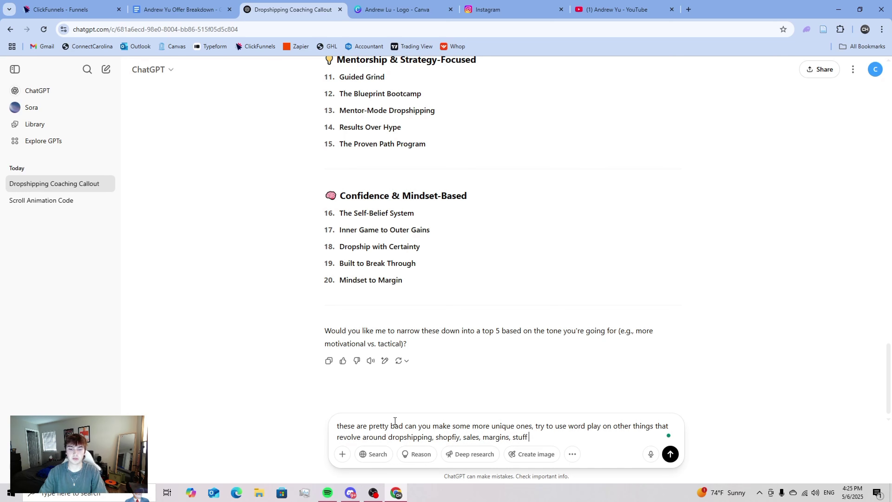
{"action": "type", "text": "y like that"}
{"action": "key", "text": "Return"}
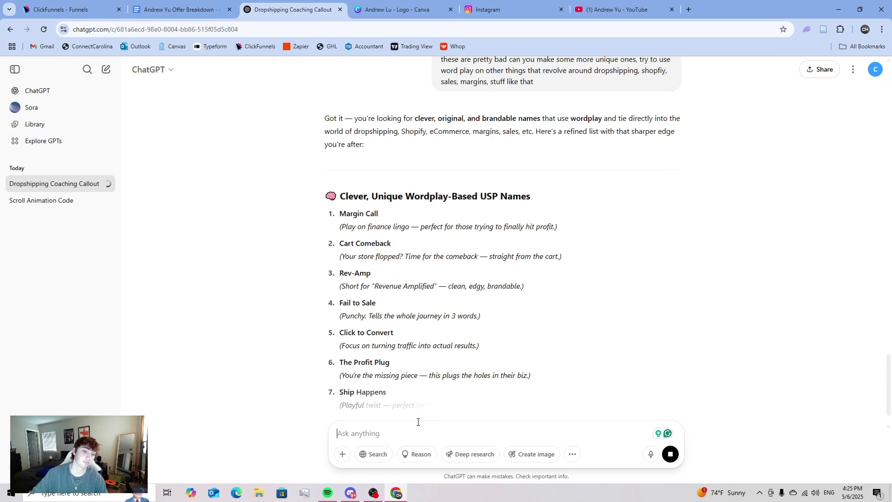
- Review the new list, noting Rev-Amp / Revenue Amplified, then return to the landing page editor
{"action": "left_click_drag", "start_coordinate": [371, 274], "coordinate": [434, 287]}
{"action": "left_click", "coordinate": [399, 284]}
{"action": "left_click", "coordinate": [434, 287]}
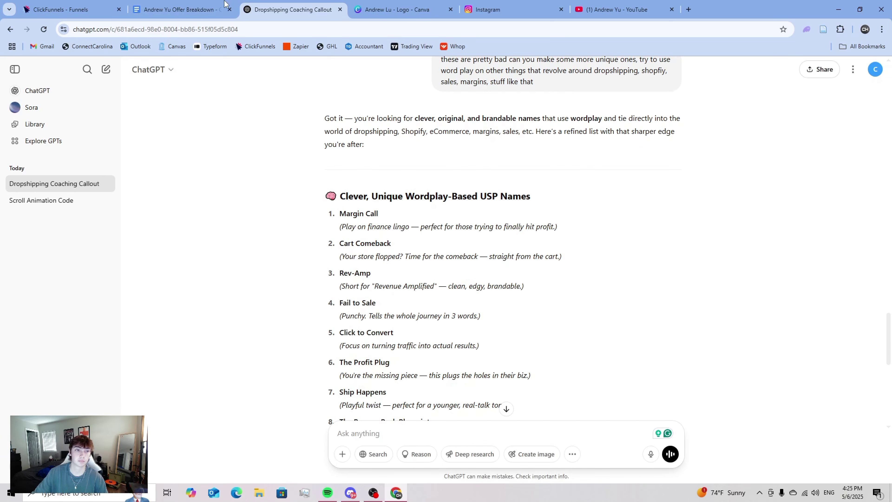
{"action": "key", "text": "ctrl+shift+Tab"}
{"action": "key", "text": "ctrl+shift+Tab"}
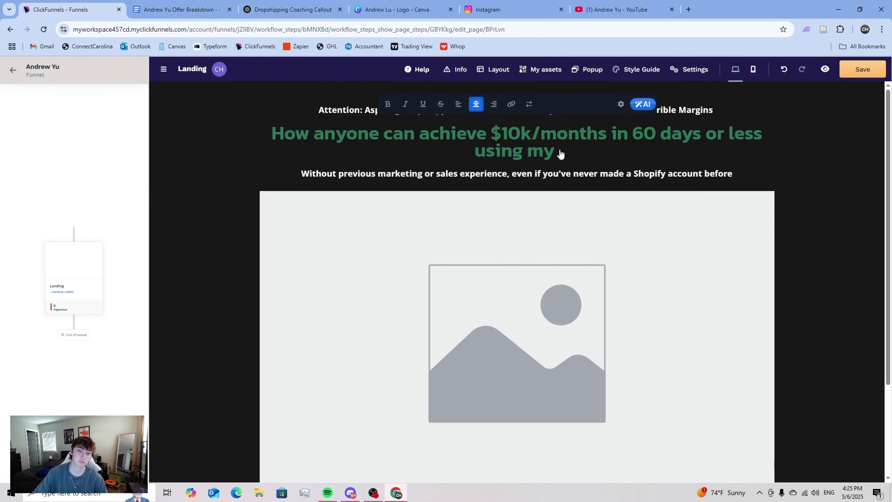
- Append 'Revenue Amplifier System' to the headline and insert 'dropshiping' after '$10k/months'
{"action": "type", "text": "Revenuye"}
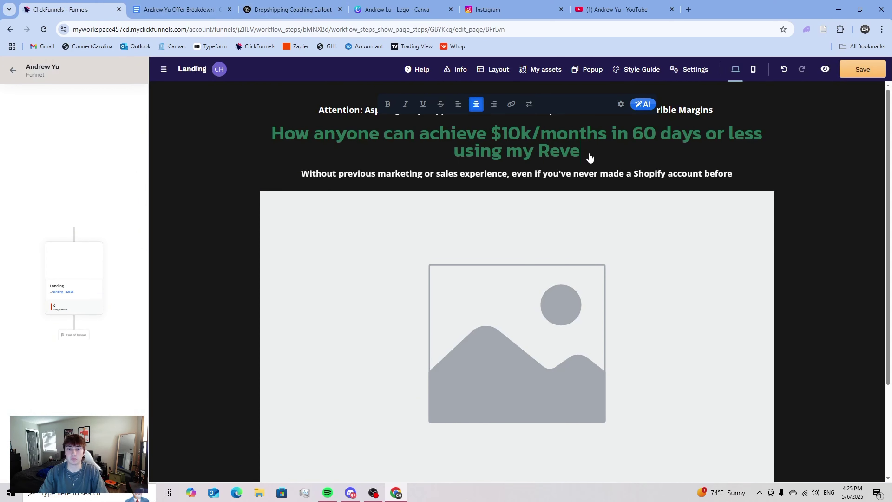
{"action": "key", "text": "BackSpace"}
{"action": "key", "text": "BackSpace"}
{"action": "type", "text": "e A"}
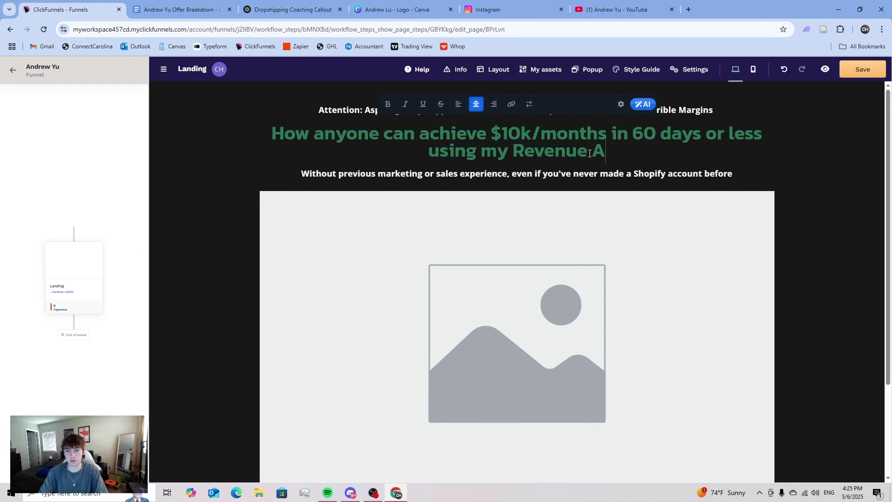
{"action": "type", "text": "mplifier System"}
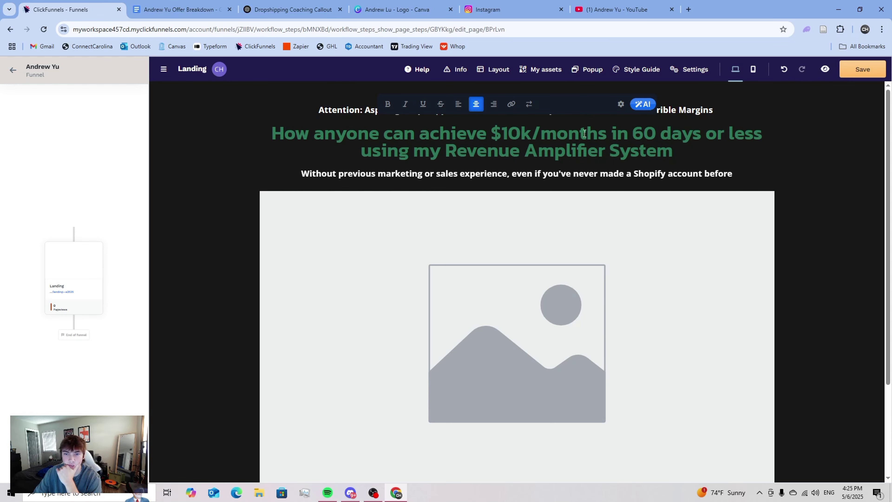
{"action": "left_click", "coordinate": [612, 137]}
{"action": "type", "text": "dropsh"}
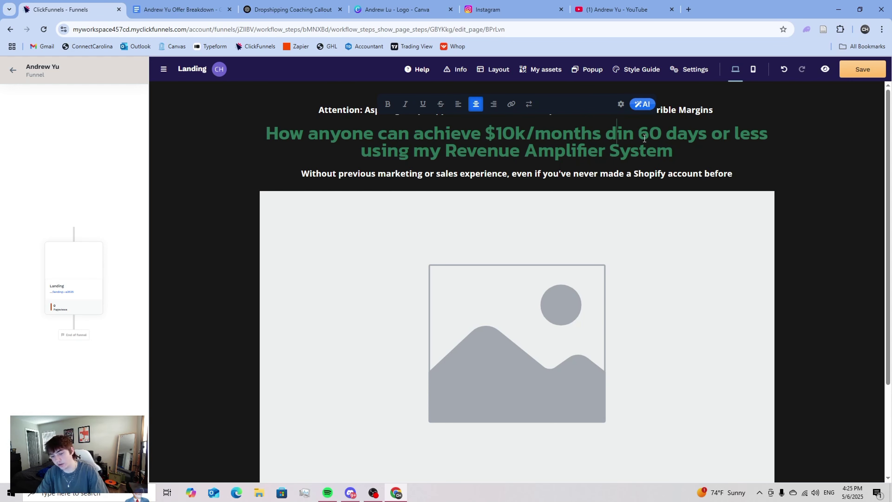
{"action": "type", "text": "iping"}
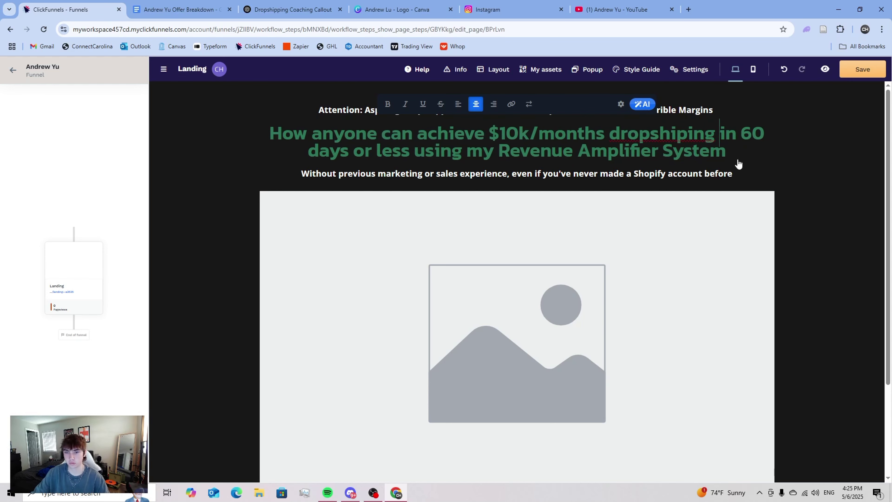
{"action": "left_click", "coordinate": [687, 140]}
{"action": "type", "text": "p"}
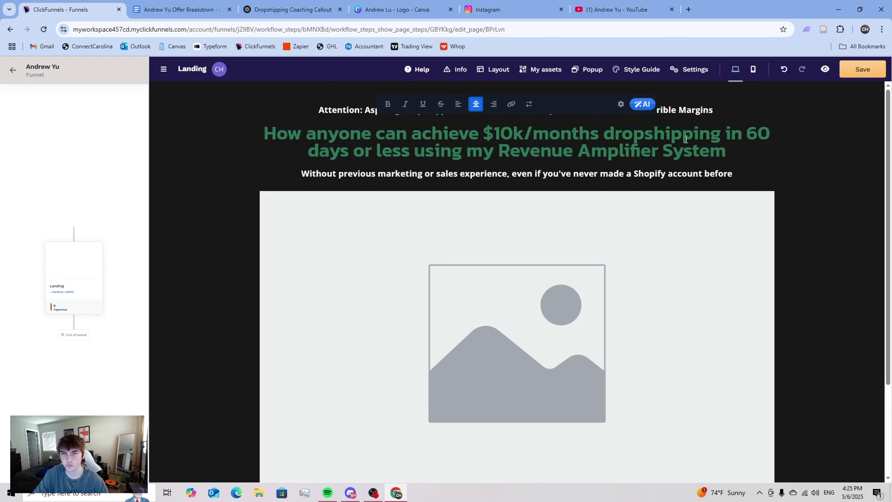
{"action": "key", "text": "BackSpace"}
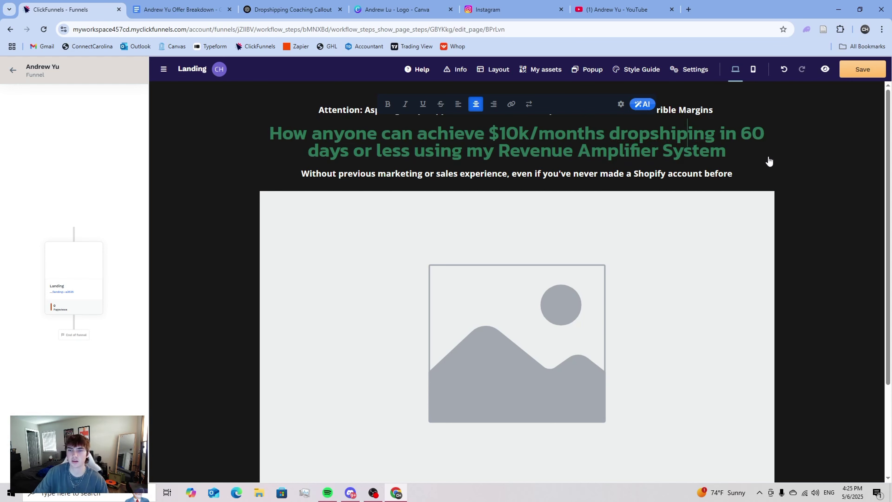
{"action": "left_click", "coordinate": [770, 161]}
- Change the headline colour to white
{"action": "mouse_move", "coordinate": [726, 135]}
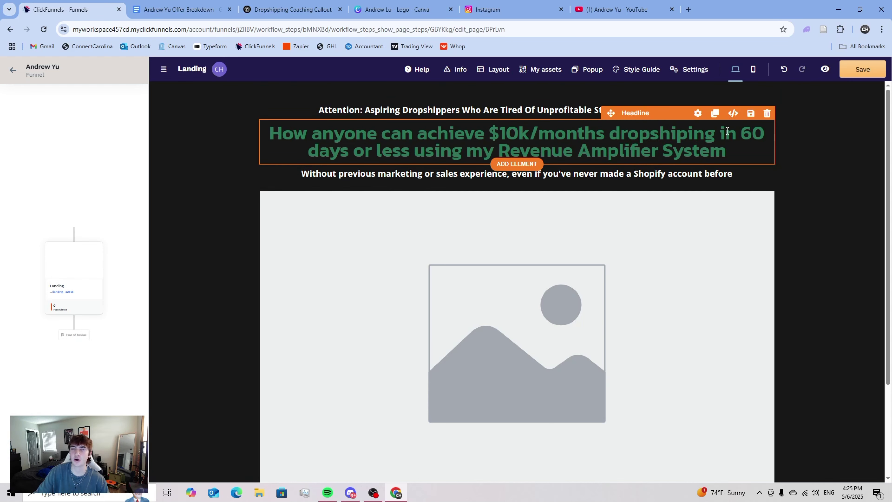
{"action": "left_click", "coordinate": [698, 114]}
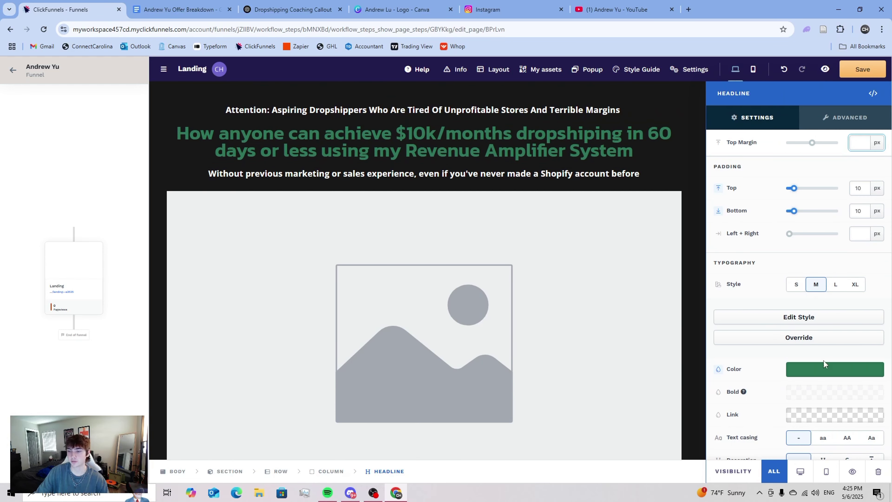
{"action": "left_click", "coordinate": [826, 368]}
{"action": "left_click_drag", "start_coordinate": [717, 281], "coordinate": [593, 141]}
{"action": "left_click", "coordinate": [594, 142]}
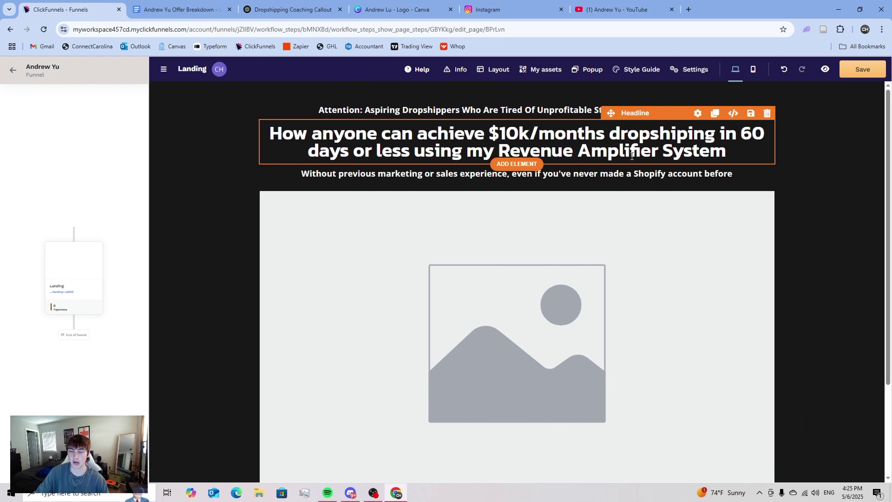
- Override the headline's default typography and set its line height to 110%
{"action": "left_click", "coordinate": [698, 114]}
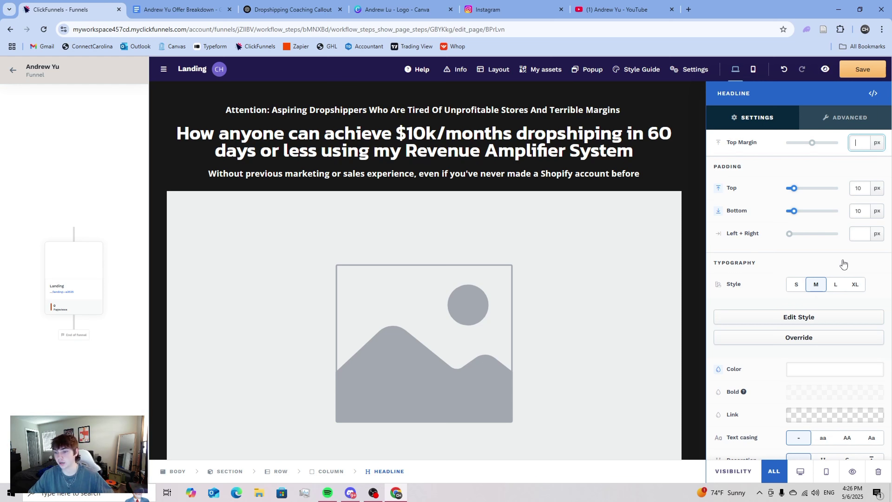
{"action": "scroll", "coordinate": [844, 278], "scroll_direction": "down", "scroll_amount": 1}
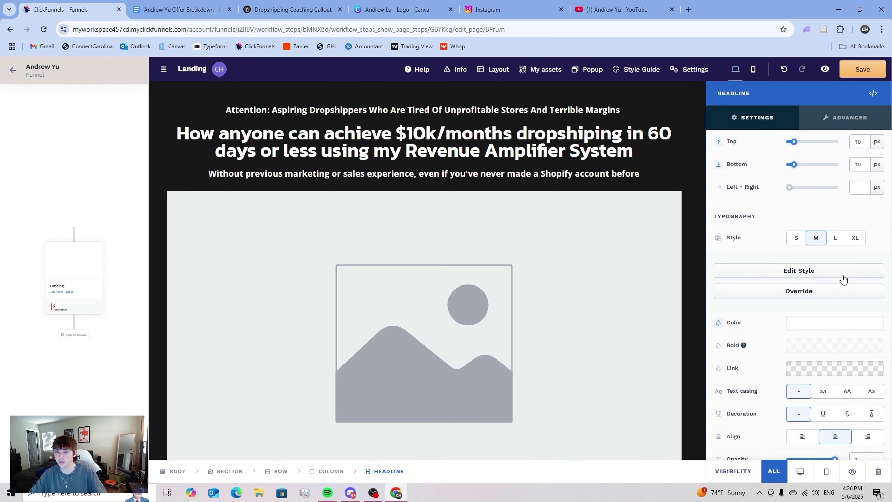
{"action": "scroll", "coordinate": [841, 278], "scroll_direction": "up", "scroll_amount": 1}
{"action": "scroll", "coordinate": [840, 278], "scroll_direction": "down", "scroll_amount": 3}
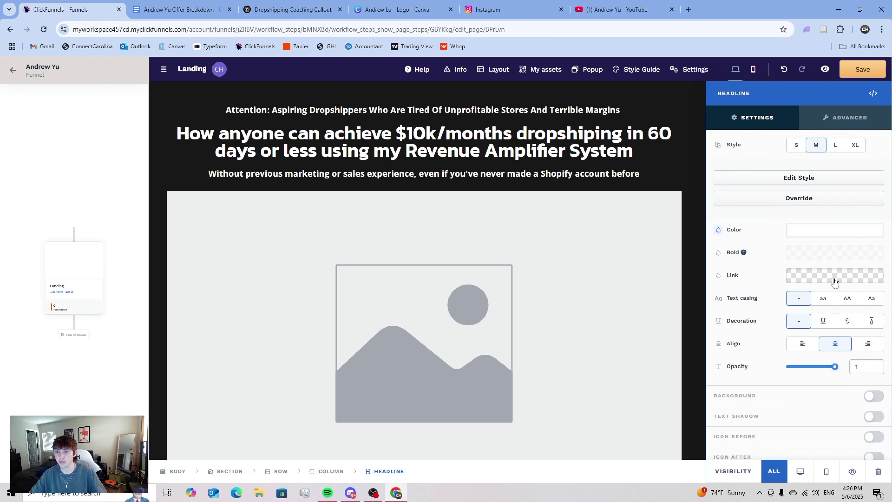
{"action": "scroll", "coordinate": [835, 283], "scroll_direction": "up", "scroll_amount": 3}
{"action": "scroll", "coordinate": [834, 282], "scroll_direction": "down", "scroll_amount": 1}
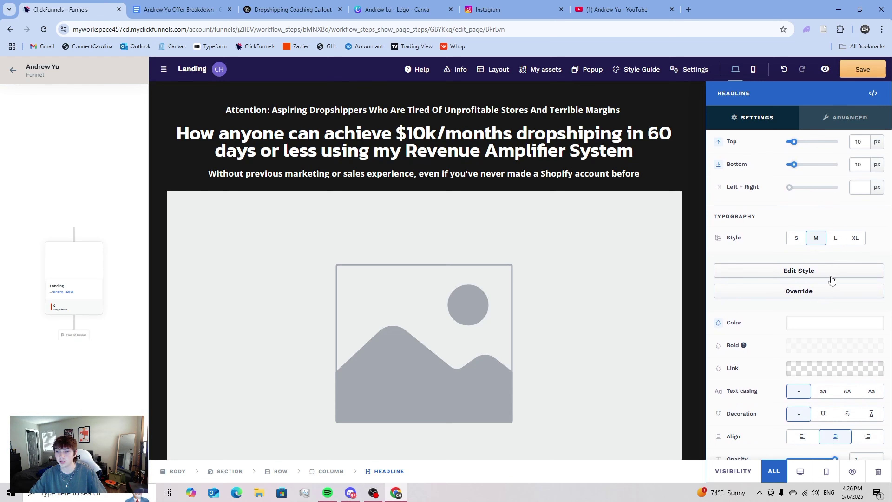
{"action": "left_click", "coordinate": [815, 295]}
{"action": "scroll", "coordinate": [833, 281], "scroll_direction": "down", "scroll_amount": 2}
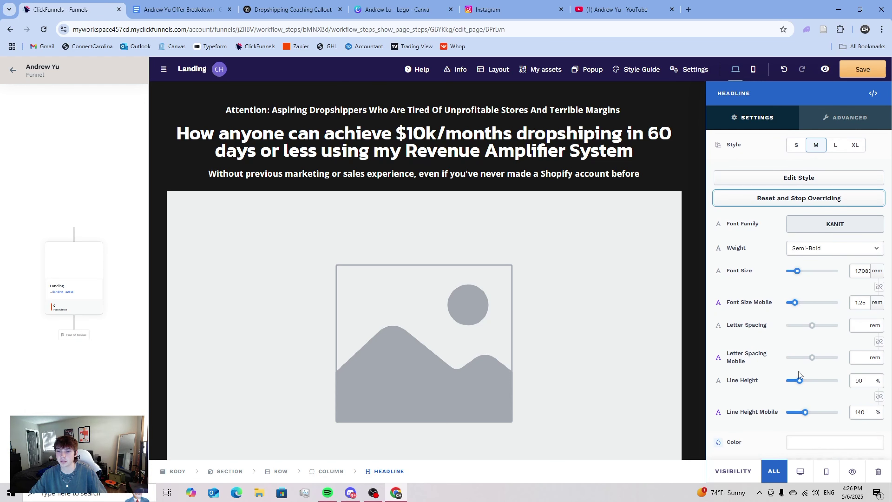
{"action": "left_click_drag", "start_coordinate": [800, 384], "coordinate": [803, 384]}
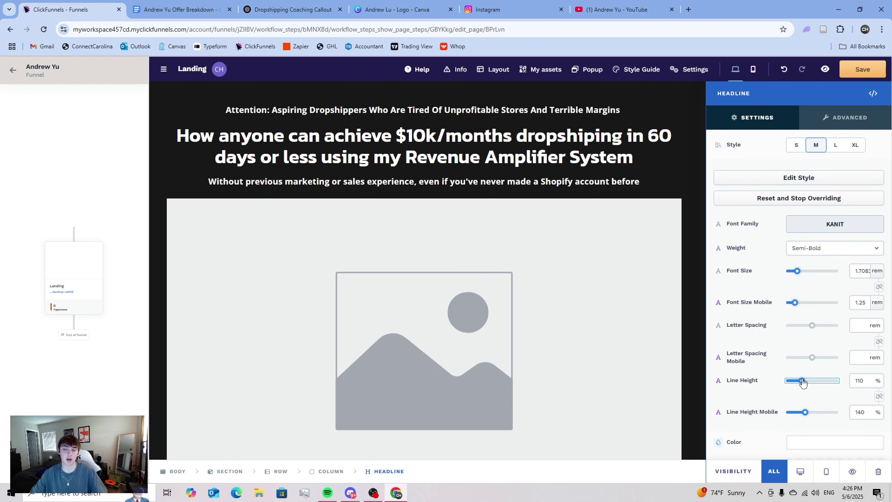
{"action": "left_click", "coordinate": [408, 200]}
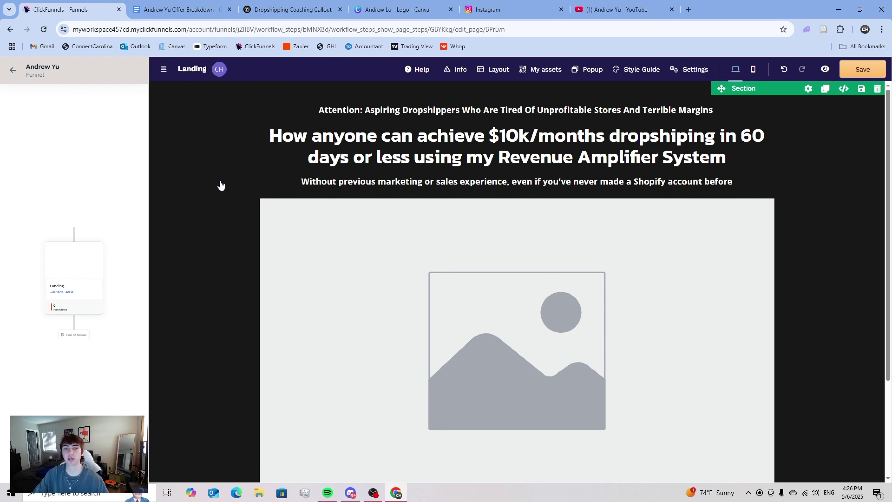
- Insert '+' after '$10k' so the headline reads '$10k+/Months'
{"action": "left_click", "coordinate": [532, 137]}
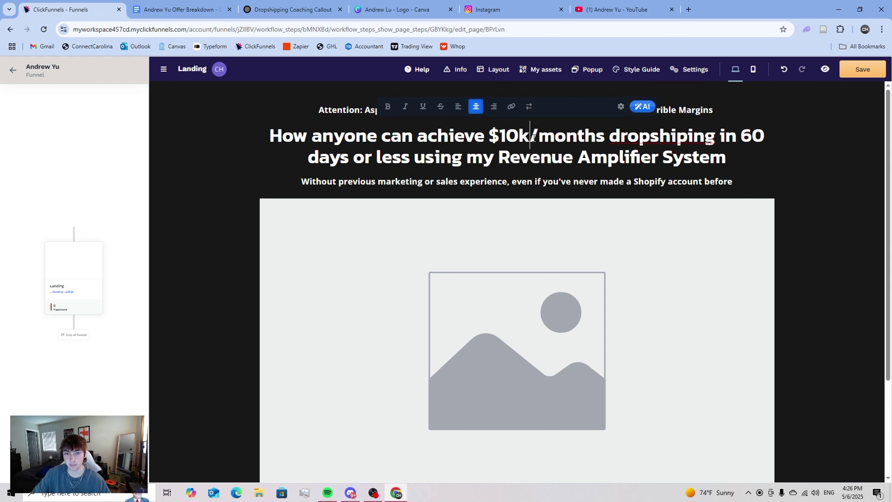
{"action": "type", "text": "+"}
{"action": "left_click", "coordinate": [176, 283]}
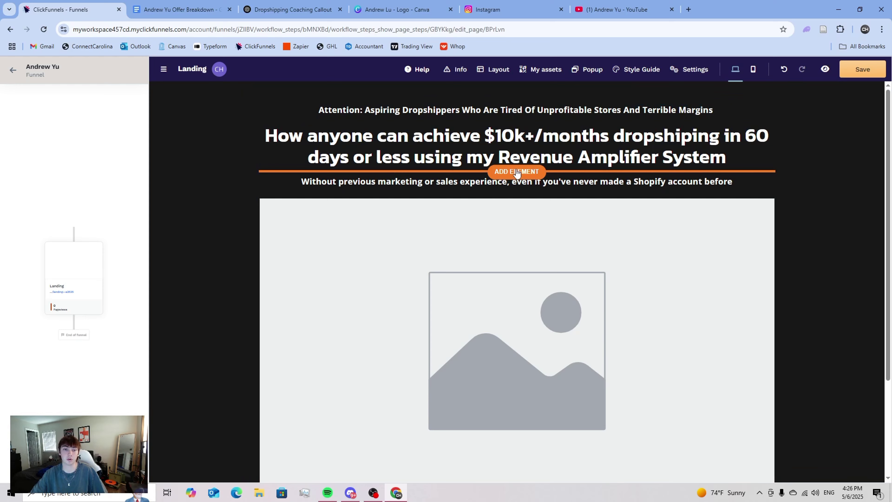
- Switch the headline's text casing to Title Case
{"action": "left_click", "coordinate": [702, 120]}
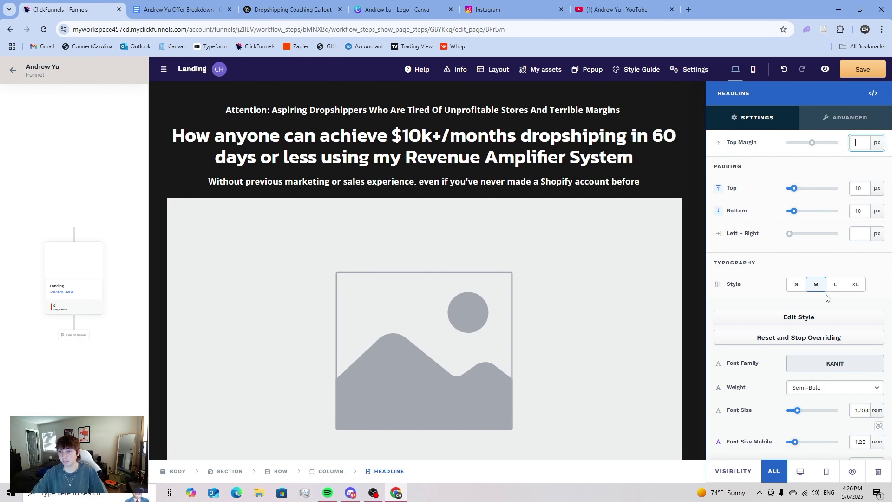
{"action": "scroll", "coordinate": [822, 332], "scroll_direction": "down", "scroll_amount": 9}
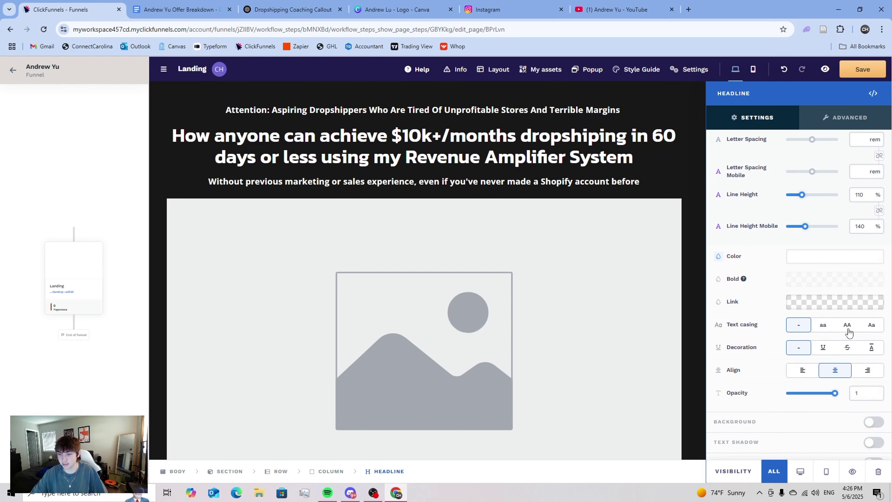
{"action": "left_click", "coordinate": [872, 324]}
{"action": "key", "text": "Escape"}
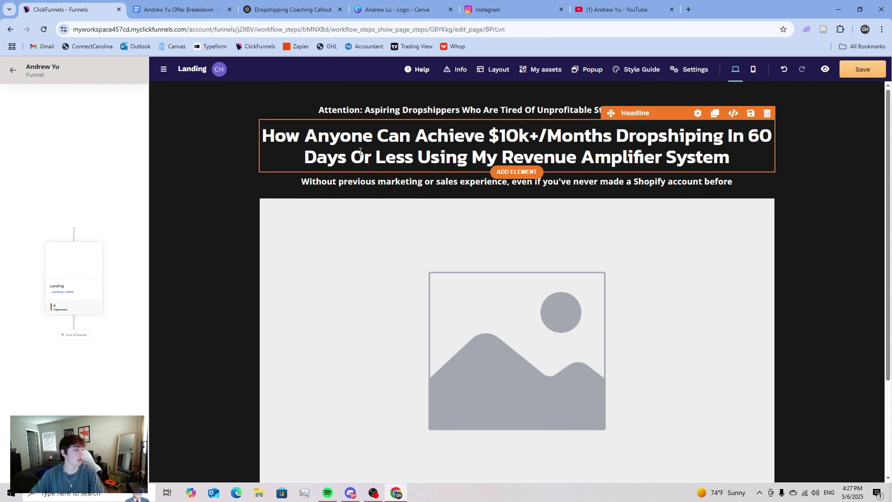
- Underline '$10k+/Months' in the headline and bring up its link colour choices
{"action": "left_click", "coordinate": [489, 136]}
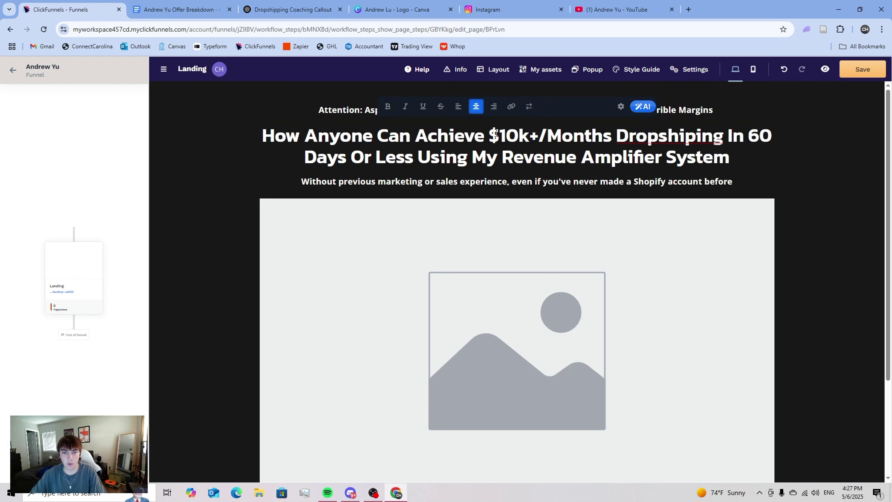
{"action": "left_click_drag", "start_coordinate": [495, 134], "coordinate": [609, 129]}
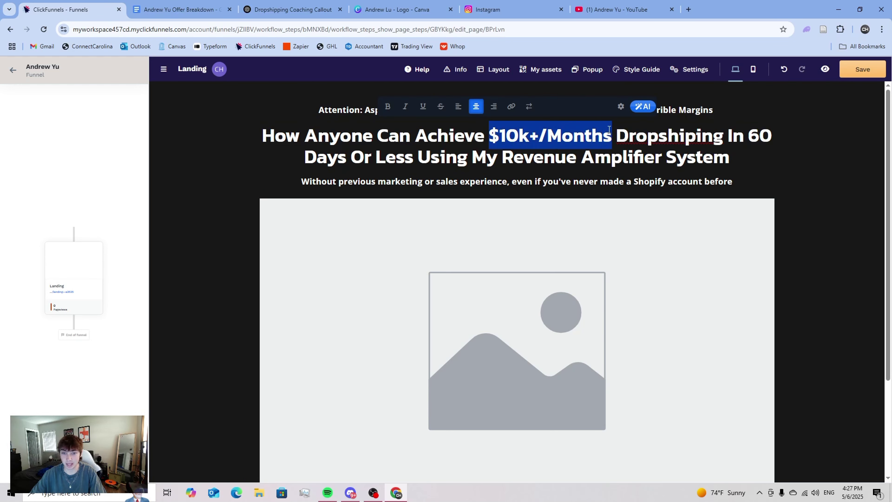
{"action": "key", "text": "ctrl+u"}
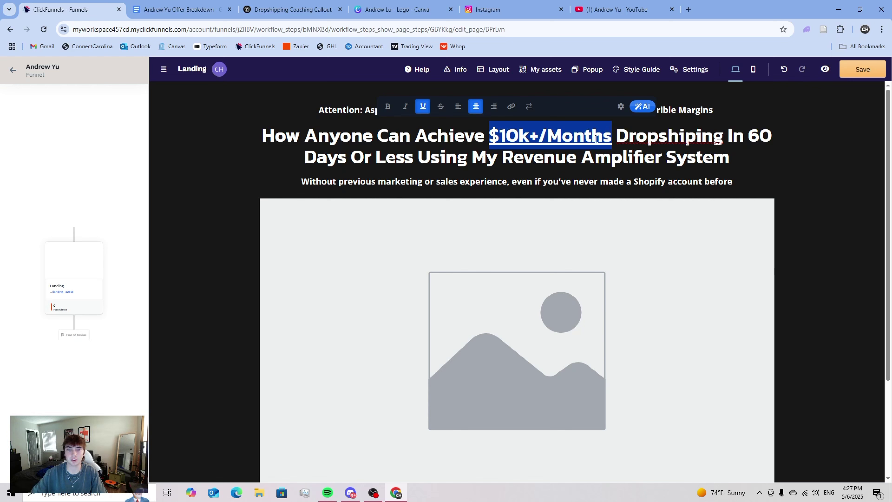
{"action": "left_click", "coordinate": [511, 107]}
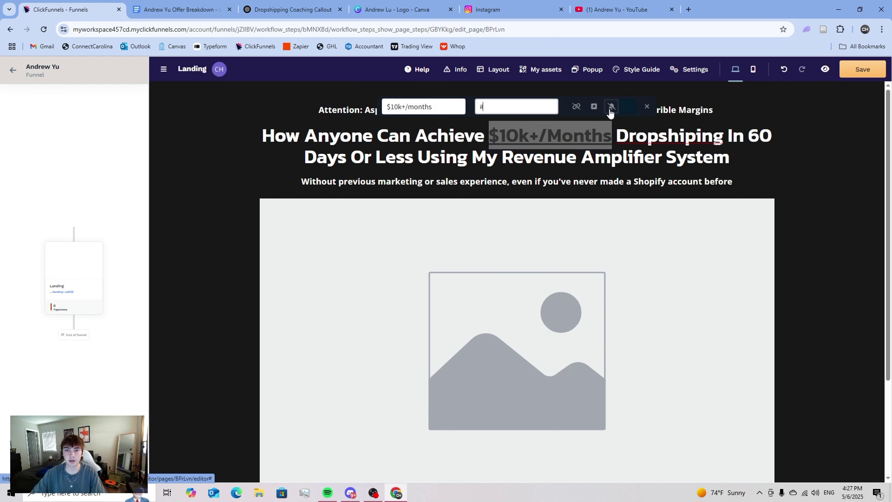
{"action": "left_click", "coordinate": [627, 106]}
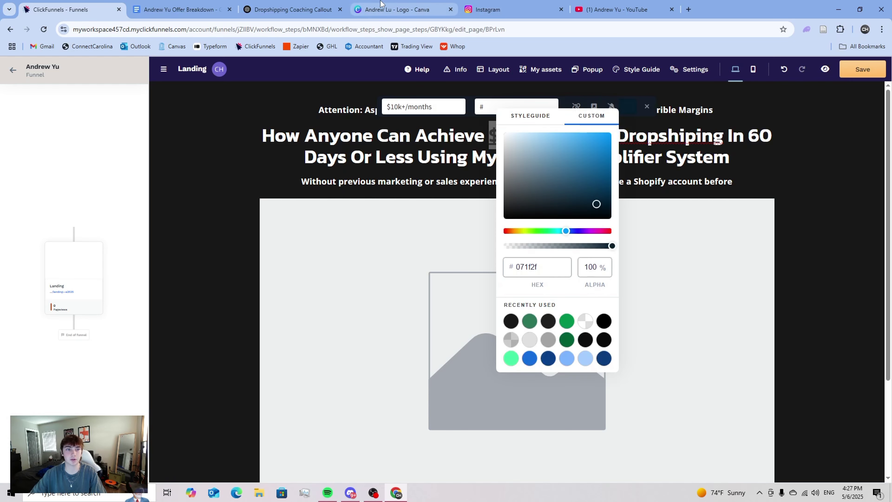
- Copy the logo green #2C7657 hex code from the Canva design
{"action": "left_click", "coordinate": [400, 9]}
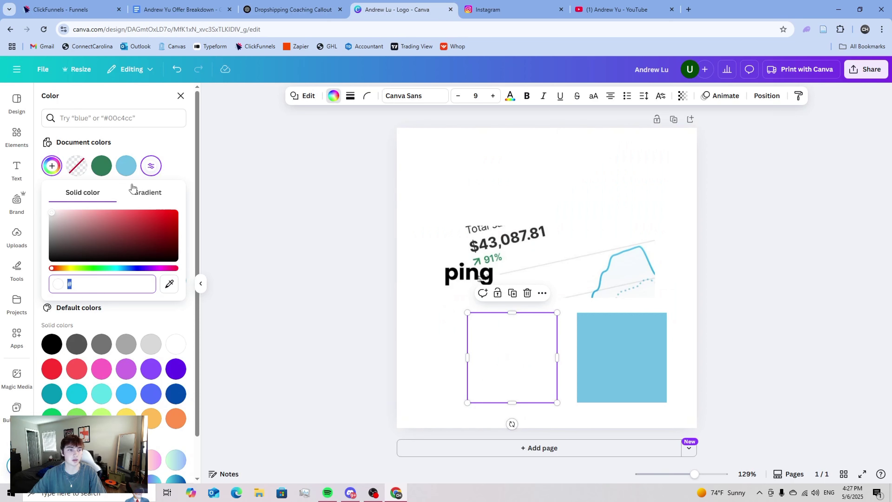
{"action": "left_click", "coordinate": [101, 170]}
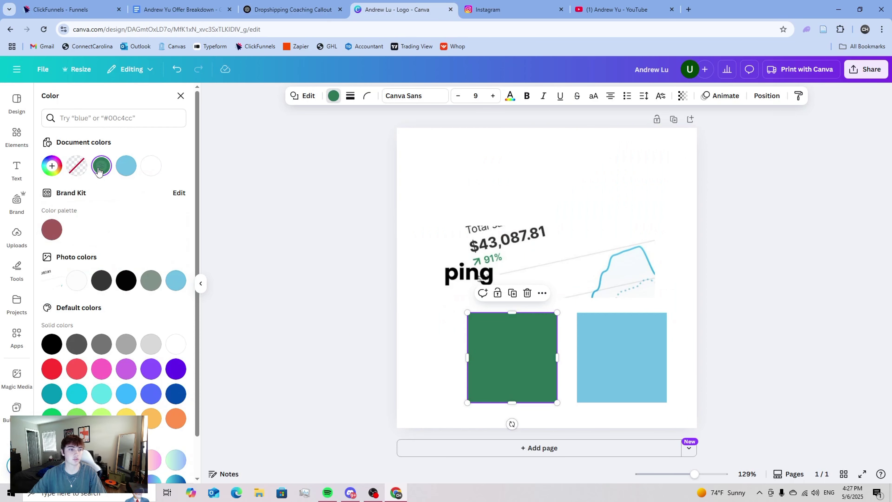
{"action": "left_click", "coordinate": [102, 169]}
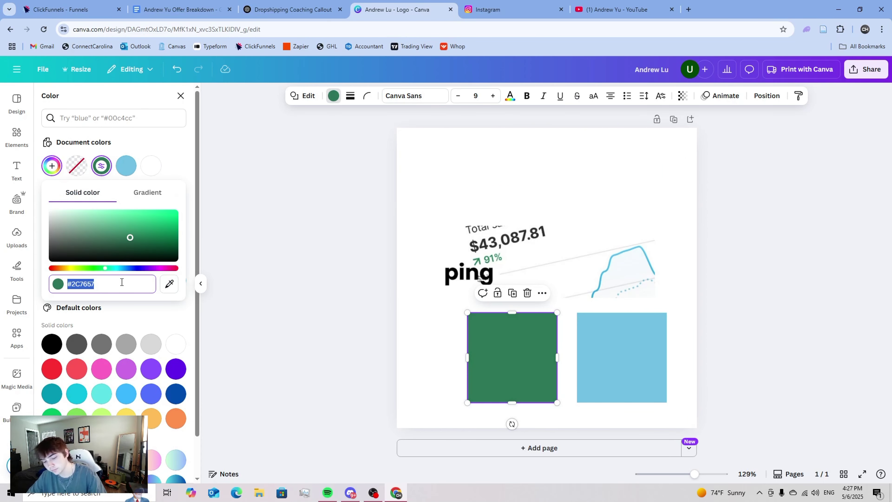
{"action": "left_click", "coordinate": [109, 10]}
- Colour '$10k+/Months' with the logo green 2c7657
{"action": "double_click", "coordinate": [541, 267]}
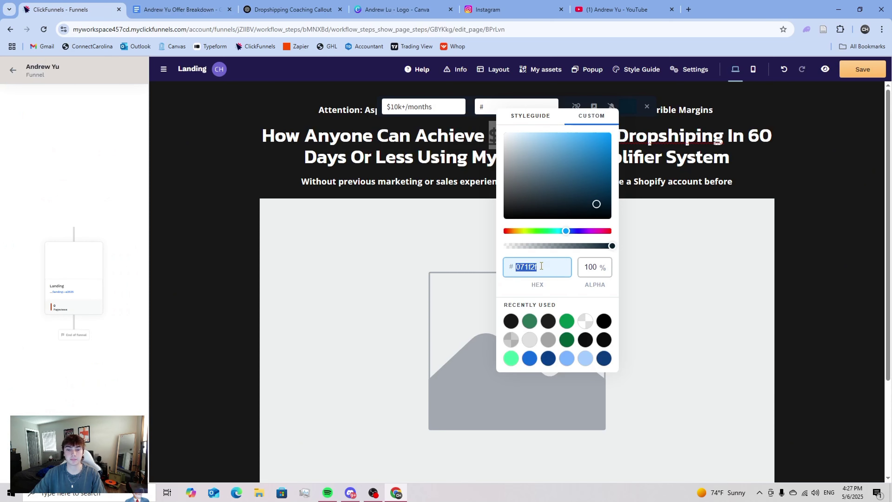
{"action": "type", "text": "2c7657"}
{"action": "left_click", "coordinate": [440, 182]}
{"action": "left_click", "coordinate": [505, 193]}
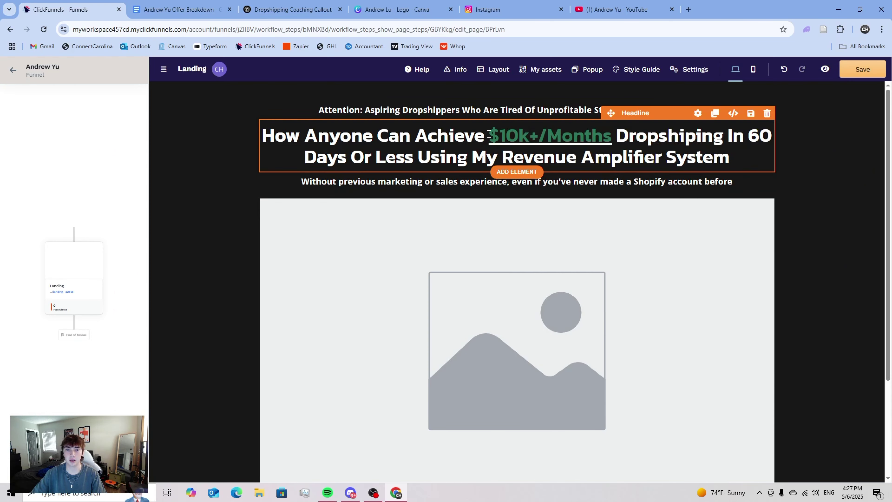
- Preview the landing page and return to the editor
{"action": "left_click", "coordinate": [599, 241]}
{"action": "key", "text": "Escape"}
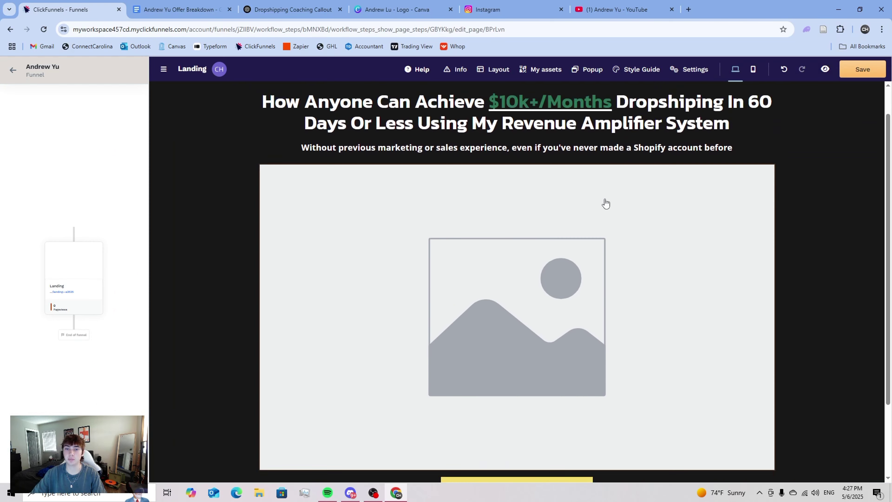
{"action": "left_click", "coordinate": [825, 69]}
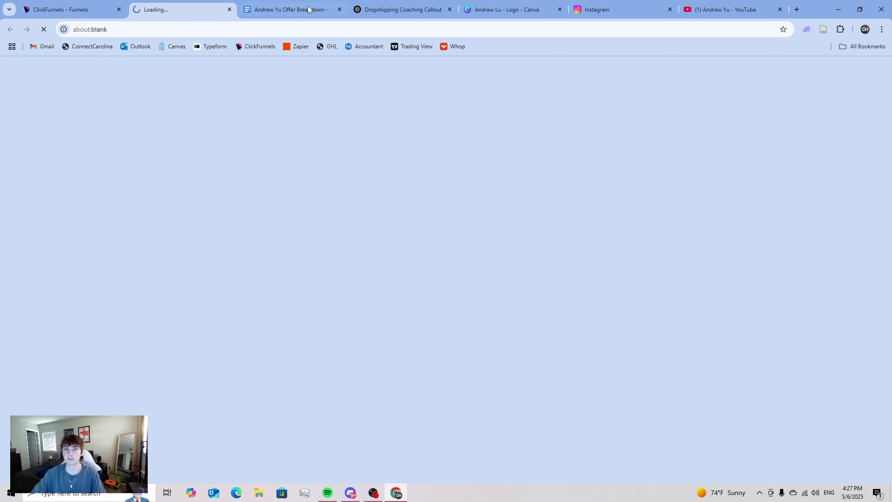
{"action": "left_click", "coordinate": [230, 9]}
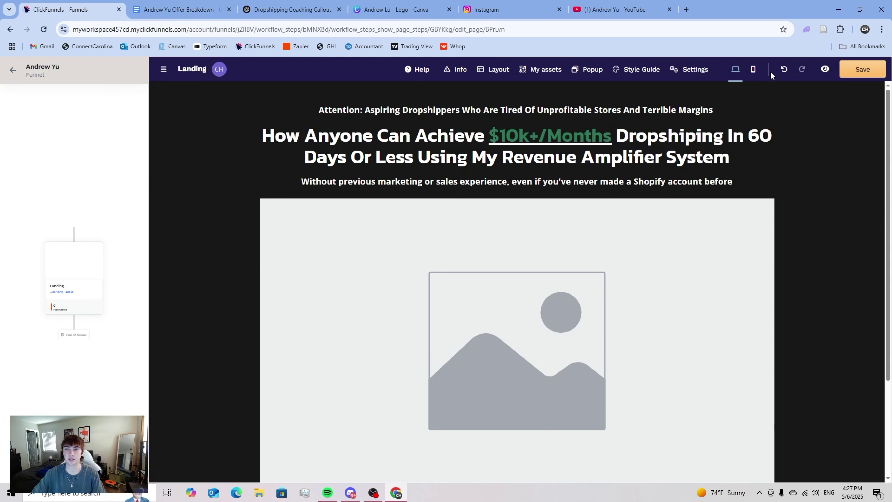
{"action": "left_click", "coordinate": [825, 71]}
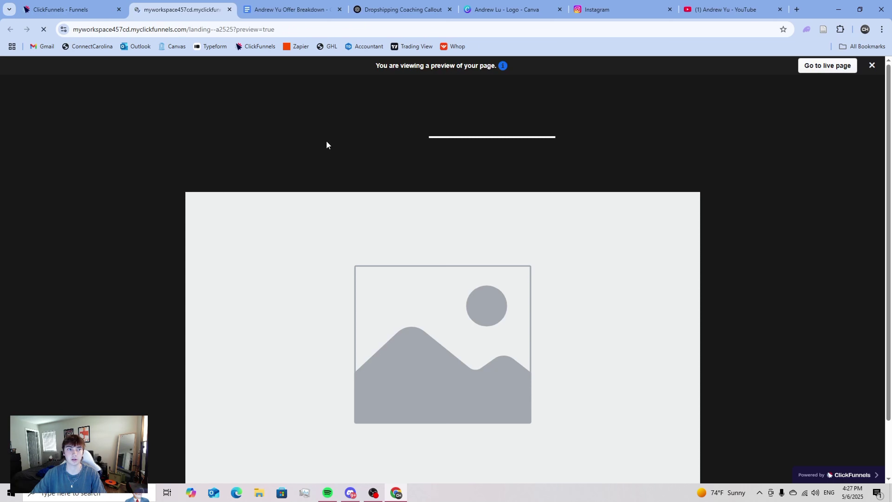
{"action": "left_click", "coordinate": [229, 9]}
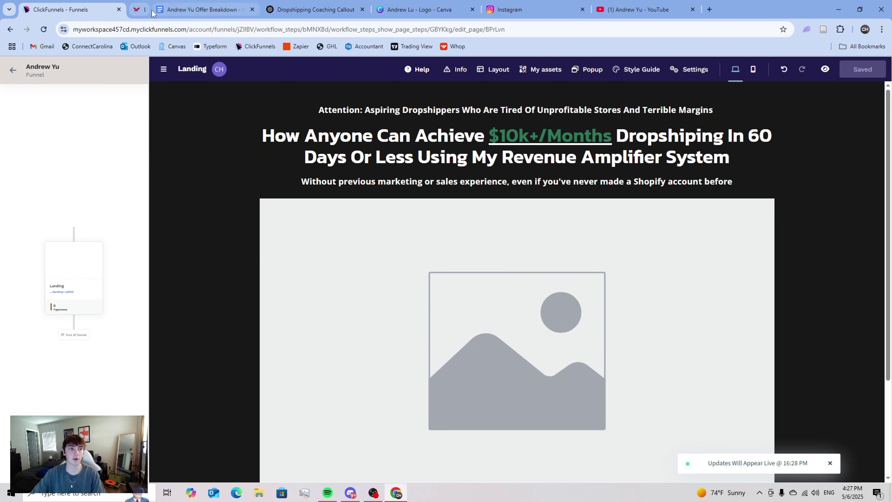
- Reselect the green '$10k+/Months' link text and close its link options
{"action": "left_click", "coordinate": [489, 136]}
{"action": "left_click_drag", "start_coordinate": [489, 136], "coordinate": [611, 137]}
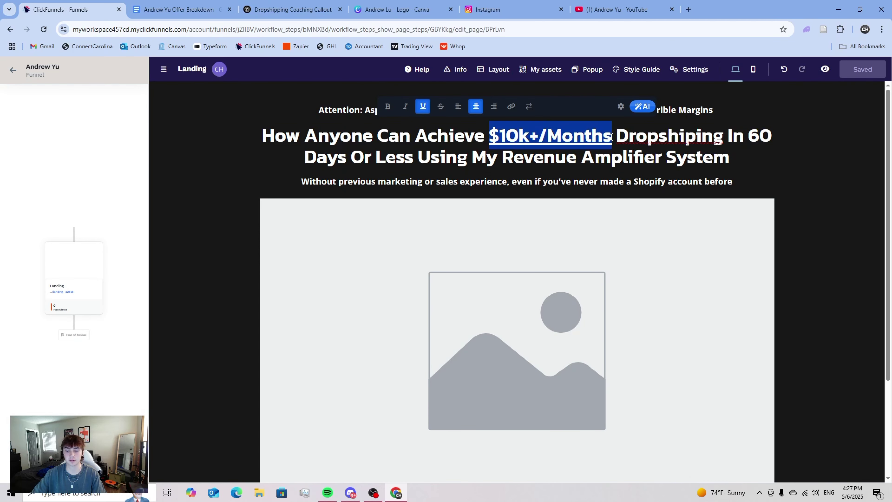
{"action": "left_click", "coordinate": [494, 131]}
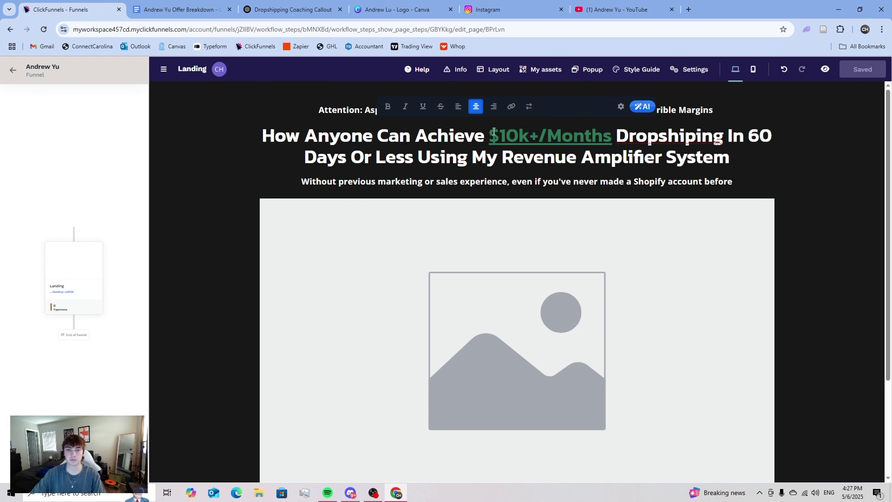
{"action": "left_click_drag", "start_coordinate": [494, 133], "coordinate": [612, 131]}
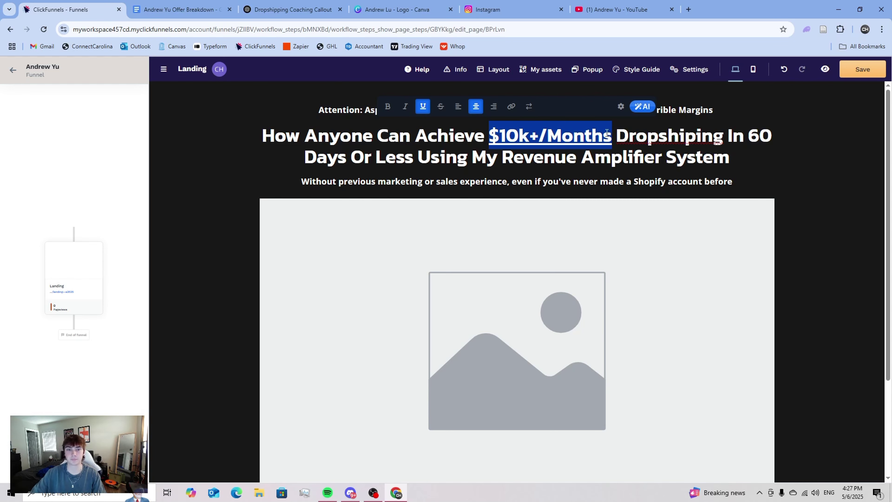
{"action": "left_click", "coordinate": [601, 211]}
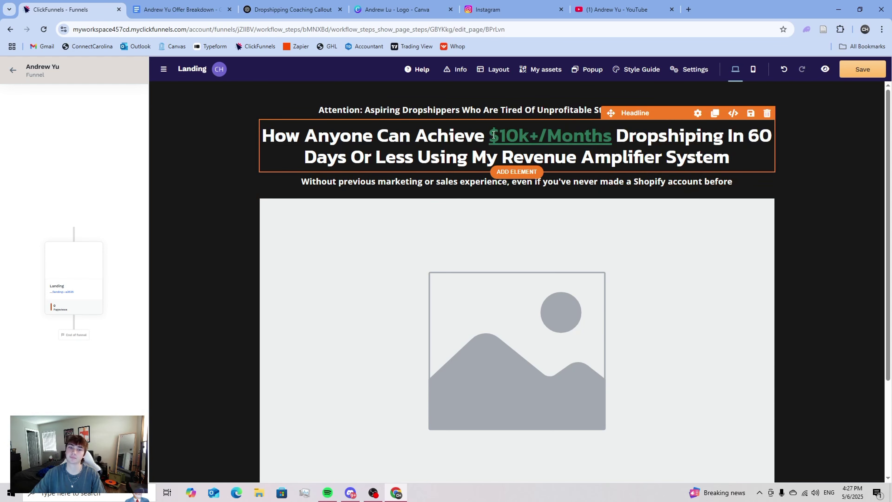
{"action": "left_click_drag", "start_coordinate": [494, 135], "coordinate": [613, 137]}
{"action": "left_click", "coordinate": [646, 109]}
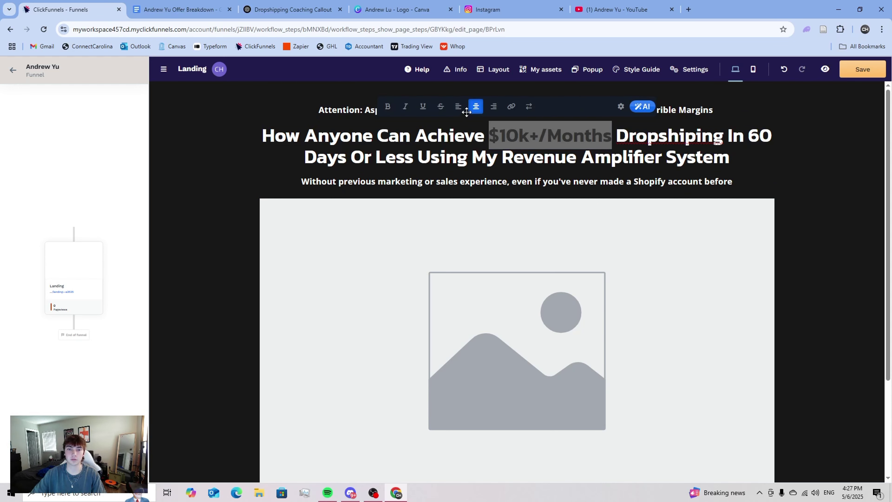
{"action": "left_click", "coordinate": [809, 233]}
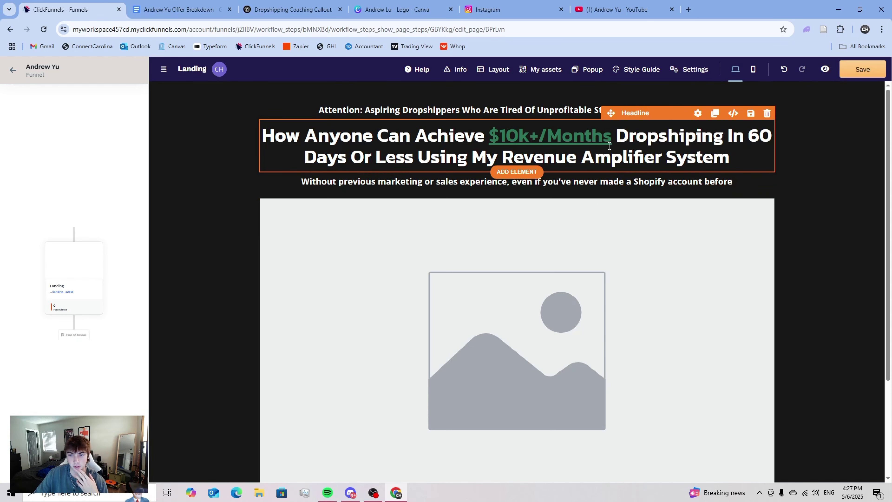
- Italicise the phrase '60 Days Or Less' in the headline
{"action": "left_click", "coordinate": [502, 156]}
{"action": "left_click_drag", "start_coordinate": [503, 156], "coordinate": [414, 160]}
{"action": "double_click", "coordinate": [759, 136]}
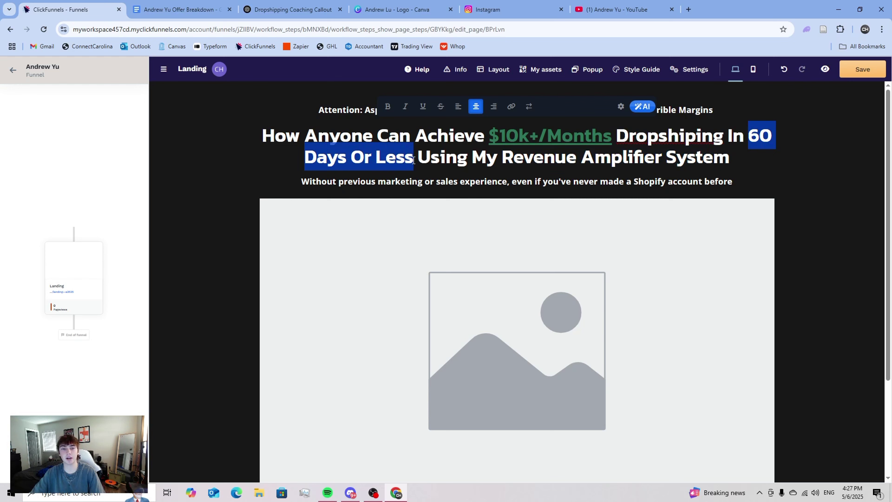
{"action": "key", "text": "ctrl+i"}
{"action": "left_click", "coordinate": [759, 165]}
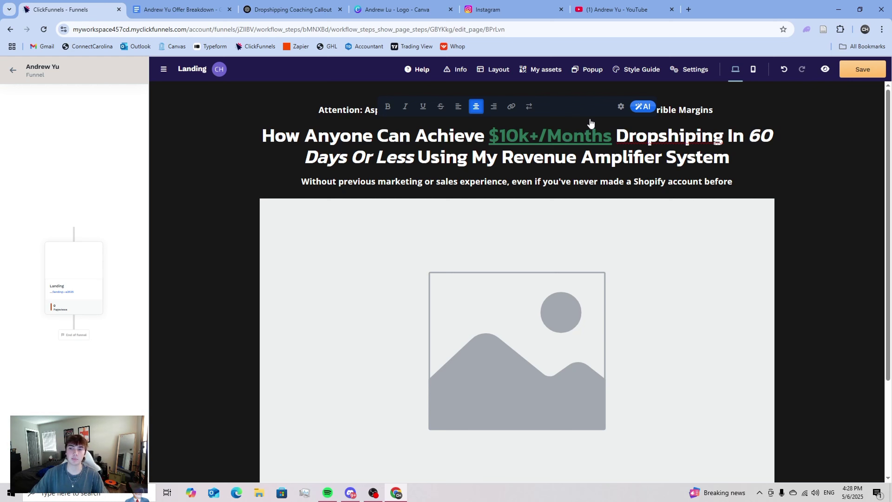
{"action": "double_click", "coordinate": [761, 135]}
{"action": "left_click", "coordinate": [376, 156]}
{"action": "left_click_drag", "start_coordinate": [415, 157], "coordinate": [730, 135]}
{"action": "left_click", "coordinate": [748, 136]}
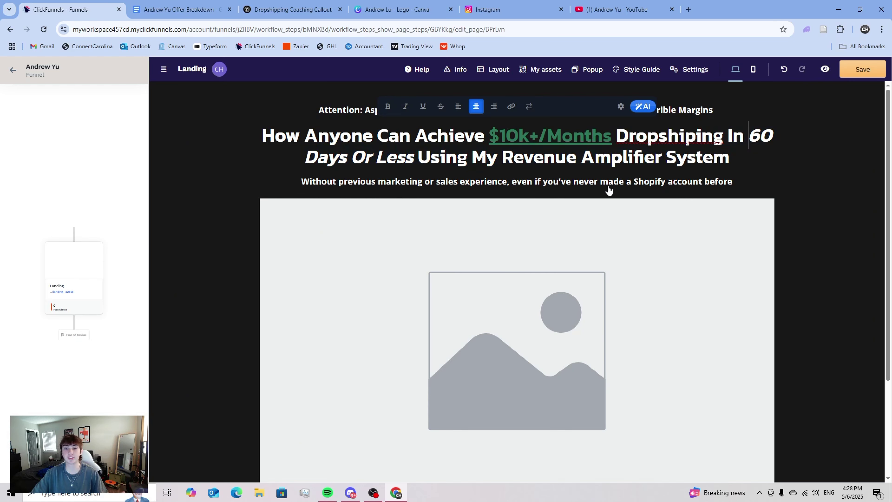
- Colour 'Revenue Amplifier System' with the green swatch and bring up the headline's settings
{"action": "left_click_drag", "start_coordinate": [503, 157], "coordinate": [733, 161]}
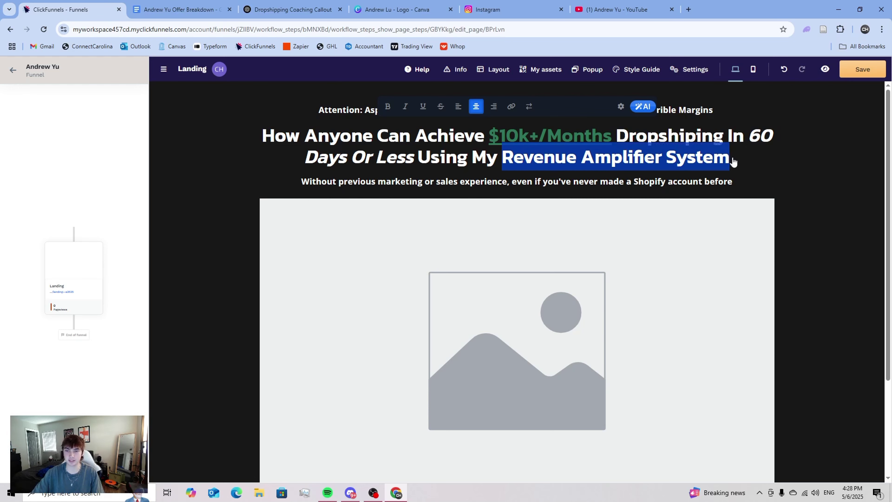
{"action": "left_click", "coordinate": [511, 106]}
{"action": "left_click", "coordinate": [628, 106]}
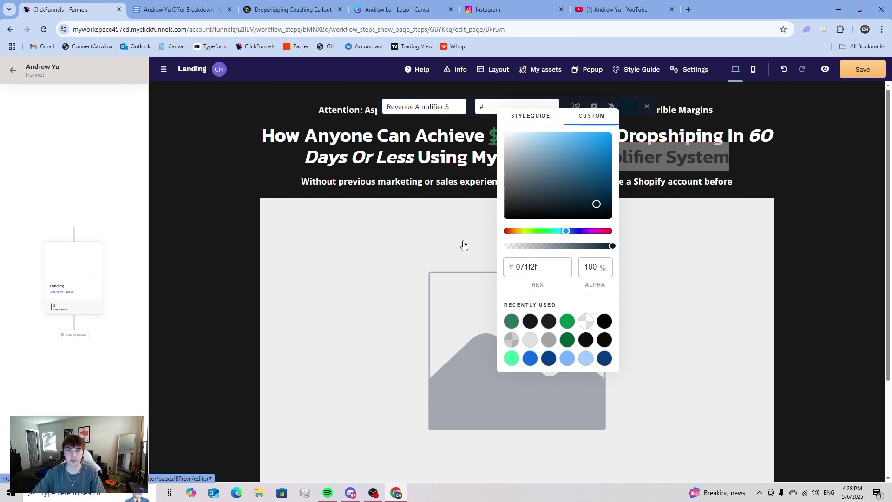
{"action": "left_click", "coordinate": [516, 320]}
{"action": "left_click", "coordinate": [791, 212]}
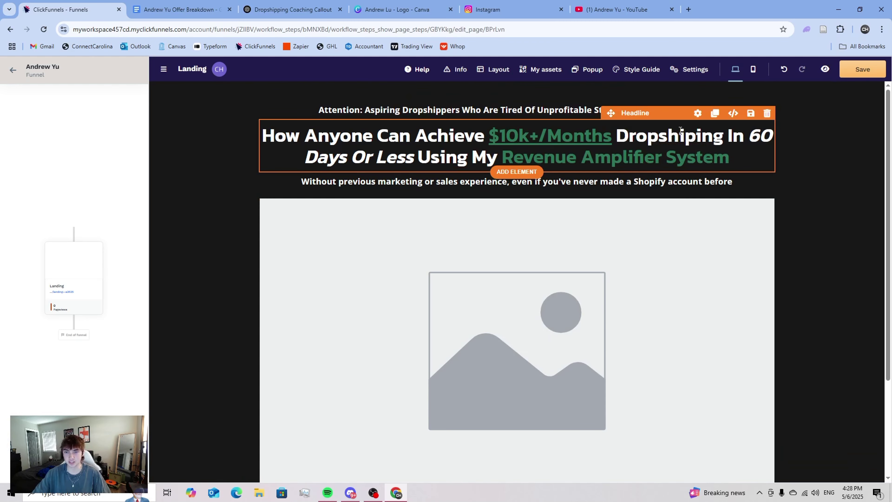
{"action": "left_click", "coordinate": [697, 113]}
{"action": "scroll", "coordinate": [815, 286], "scroll_direction": "down", "scroll_amount": 6}
- Raise the headline line height to 120% and save the landing page
{"action": "scroll", "coordinate": [815, 287], "scroll_direction": "up", "scroll_amount": 1}
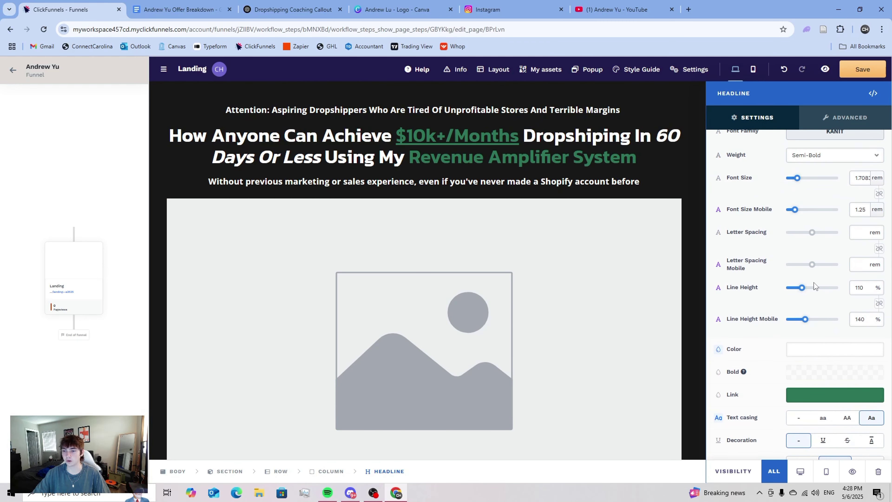
{"action": "left_click_drag", "start_coordinate": [802, 288], "coordinate": [804, 289]}
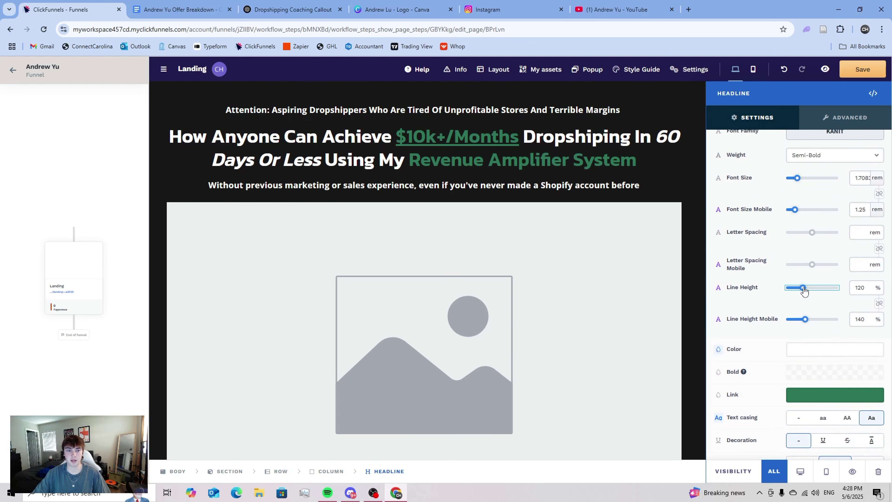
{"action": "left_click", "coordinate": [574, 183]}
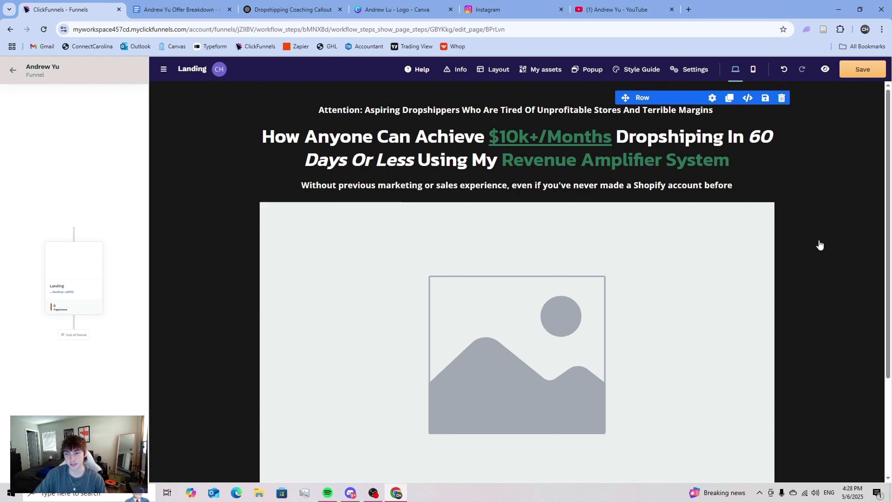
{"action": "left_click", "coordinate": [863, 70]}
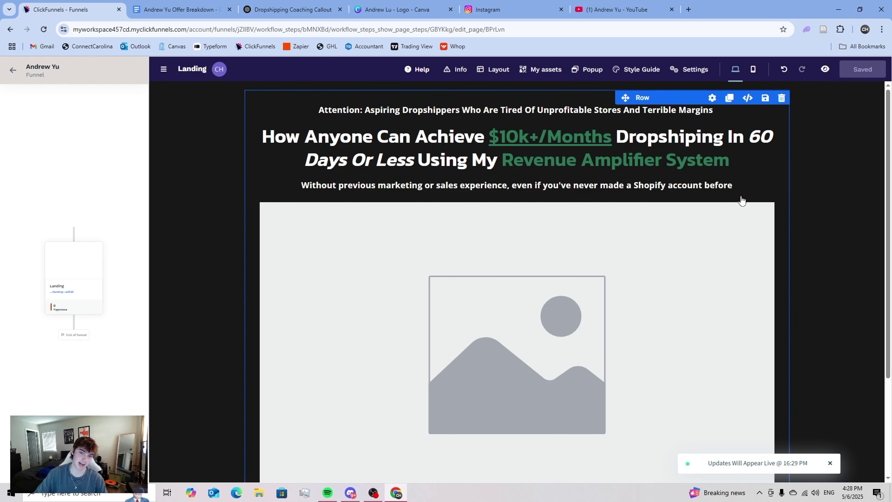
- Switch browser tabs to the coach's YouTube channel videos page
{"action": "scroll", "coordinate": [738, 200], "scroll_direction": "down", "scroll_amount": 3}
{"action": "scroll", "coordinate": [736, 192], "scroll_direction": "up", "scroll_amount": 3}
{"action": "scroll", "coordinate": [727, 204], "scroll_direction": "down", "scroll_amount": 5}
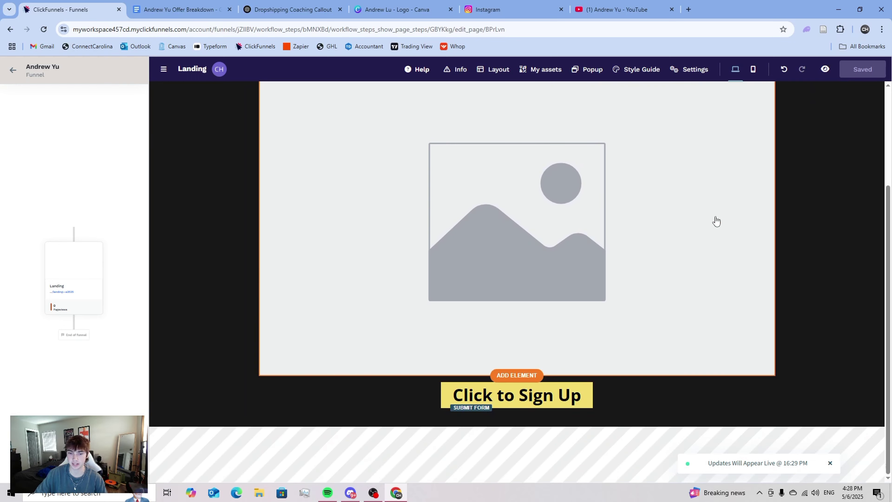
{"action": "scroll", "coordinate": [613, 337], "scroll_direction": "up", "scroll_amount": 3}
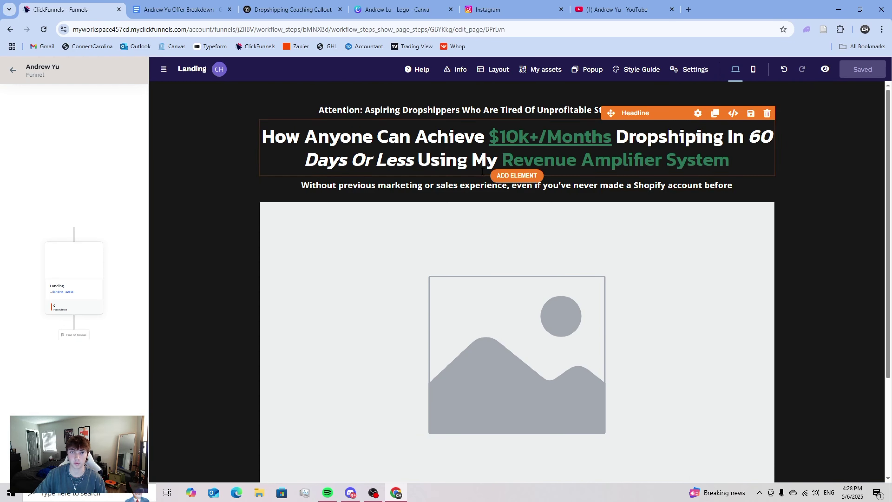
{"action": "left_click", "coordinate": [641, 4]}
{"action": "key", "text": "ctrl+shift+Tab"}
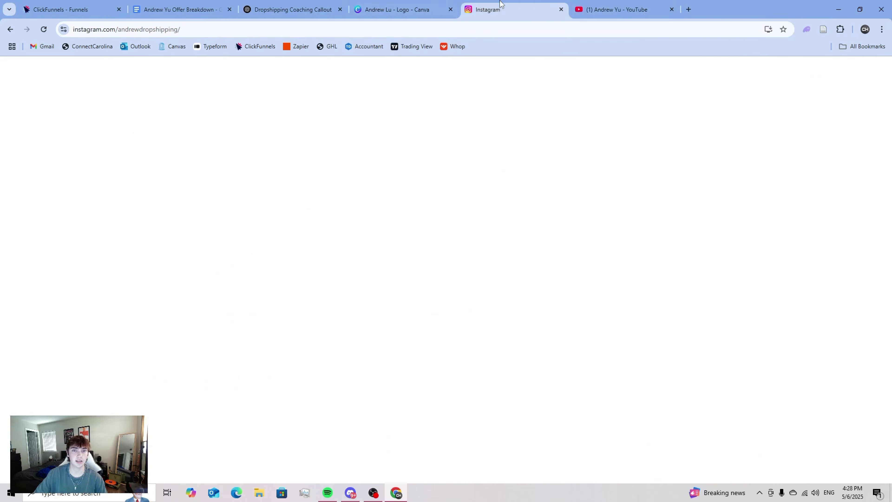
{"action": "key", "text": "ctrl+shift+Tab"}
{"action": "key", "text": "ctrl+shift+Tab"}
{"action": "key", "text": "ctrl+shift+Tab"}
{"action": "key", "text": "ctrl+shift+Tab"}
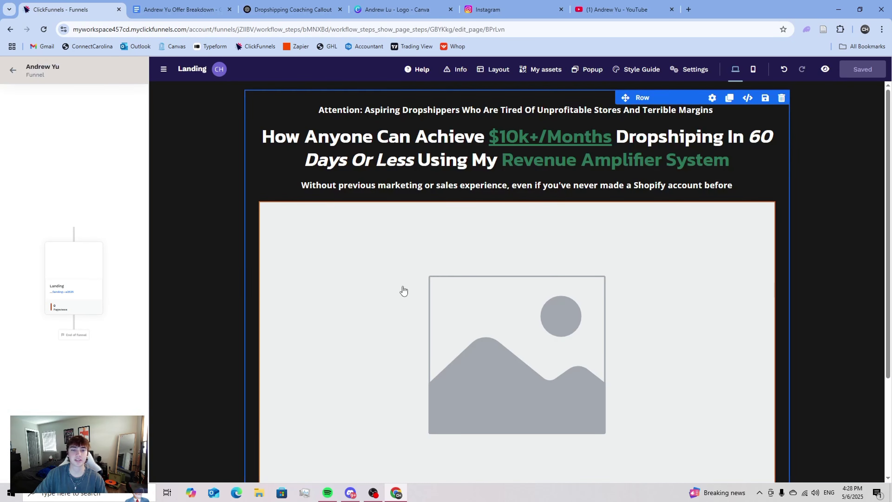
{"action": "scroll", "coordinate": [503, 272], "scroll_direction": "up", "scroll_amount": 3}
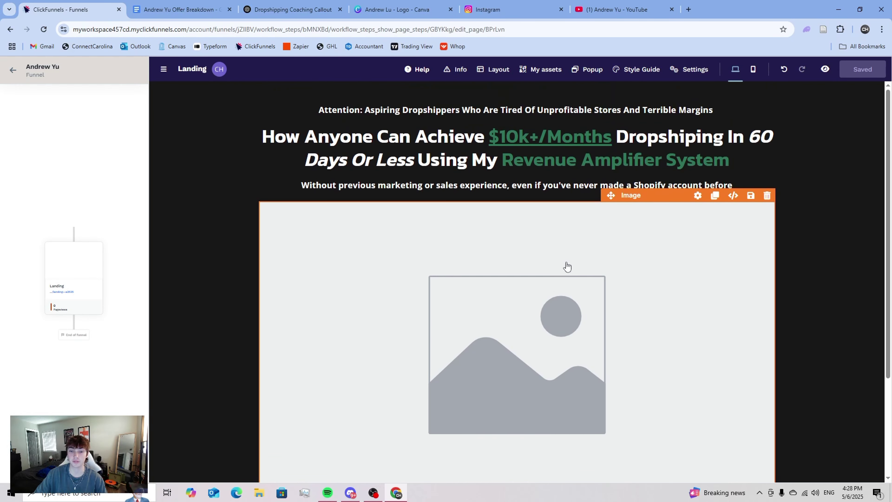
{"action": "scroll", "coordinate": [566, 268], "scroll_direction": "down", "scroll_amount": 3}
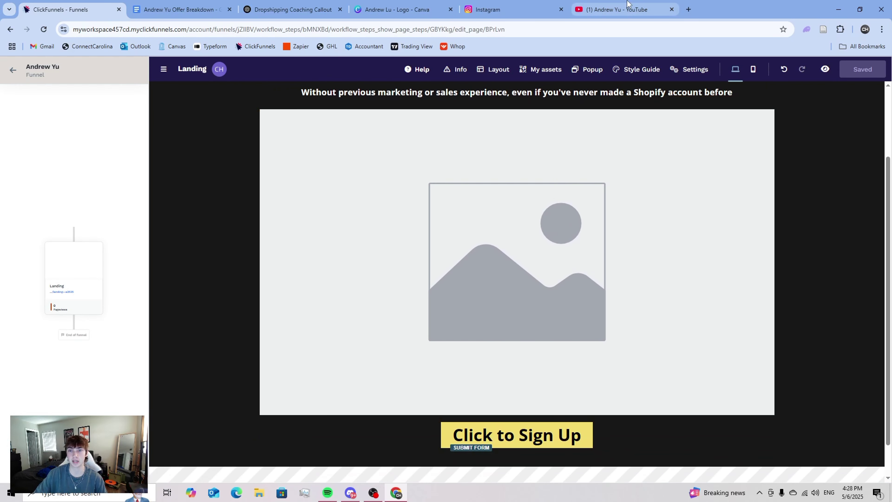
{"action": "key", "text": "ctrl+shift+Tab"}
- Open the video 'How to ACTUALLY start dropshipping in 2025 (the easy way)' and skip the ad
{"action": "scroll", "coordinate": [245, 262], "scroll_direction": "down", "scroll_amount": 3}
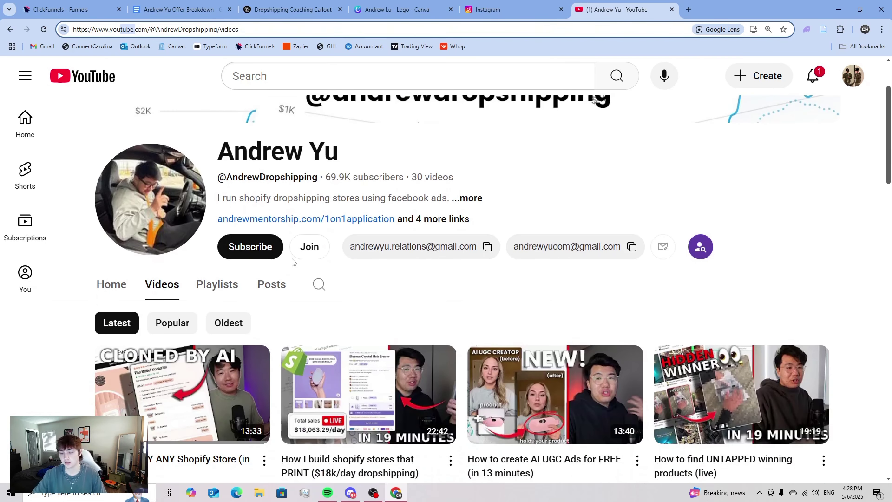
{"action": "key", "text": "ctrl+minus"}
{"action": "key", "text": "ctrl+minus"}
{"action": "key", "text": "ctrl+minus"}
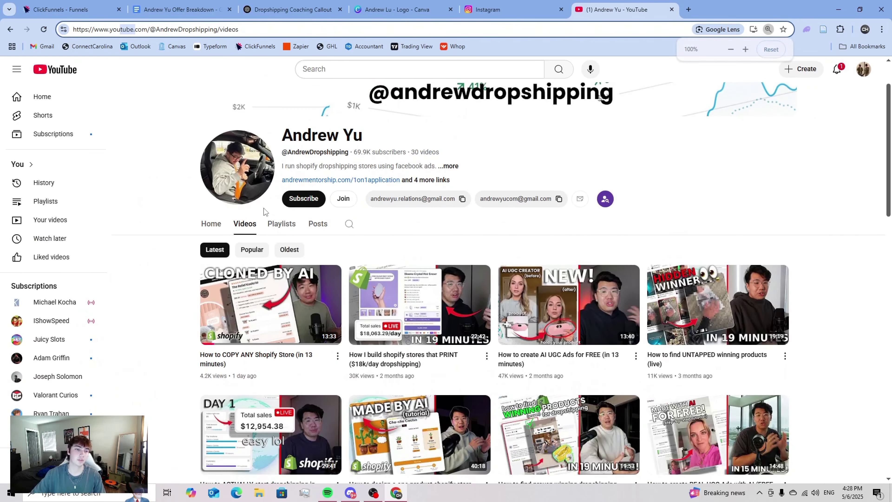
{"action": "scroll", "coordinate": [291, 234], "scroll_direction": "down", "scroll_amount": 5}
{"action": "scroll", "coordinate": [290, 246], "scroll_direction": "up", "scroll_amount": 5}
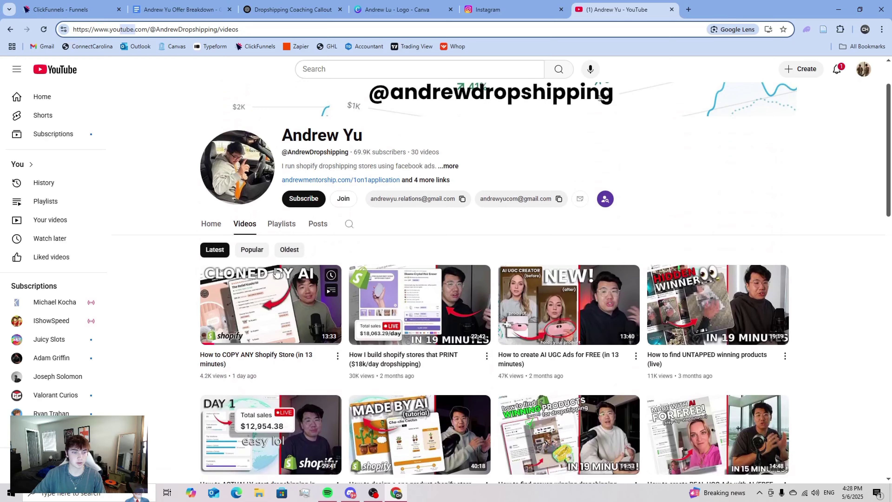
{"action": "scroll", "coordinate": [289, 260], "scroll_direction": "down", "scroll_amount": 5}
{"action": "left_click", "coordinate": [290, 268]}
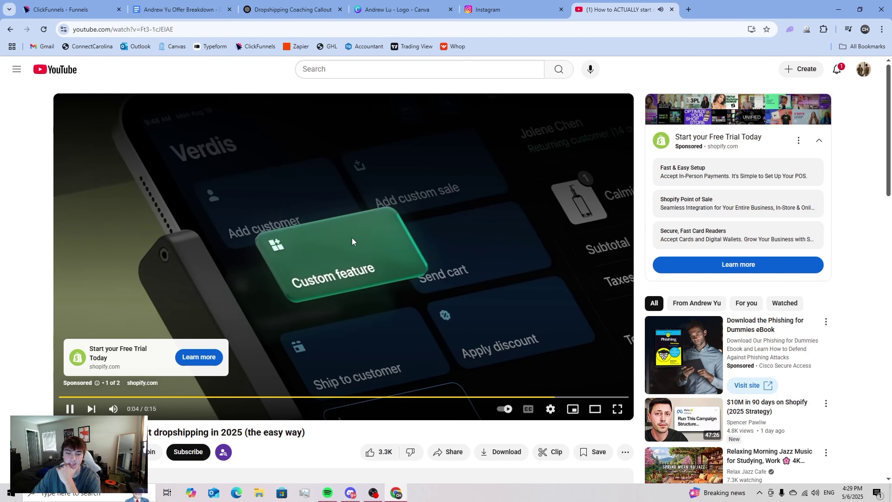
{"action": "left_click", "coordinate": [610, 367]}
- Pause the video on the speaker at about 2:00
{"action": "left_click", "coordinate": [384, 254]}
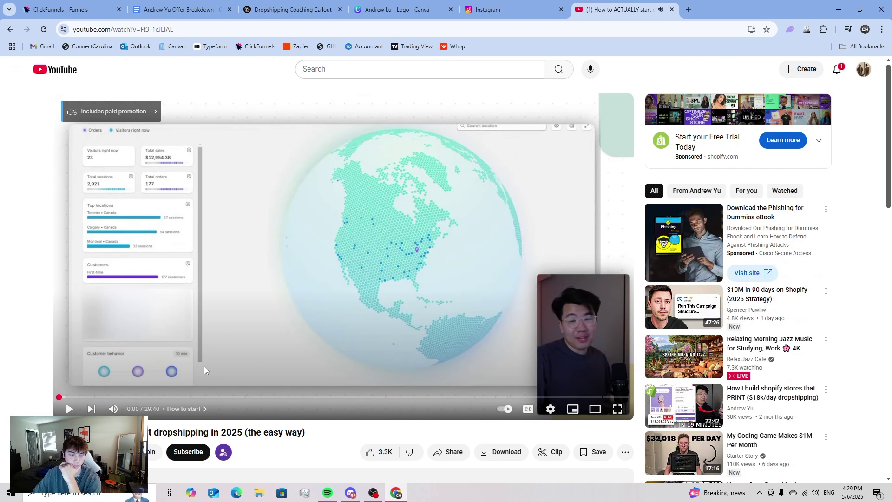
{"action": "left_click", "coordinate": [99, 397]}
{"action": "left_click", "coordinate": [127, 353]}
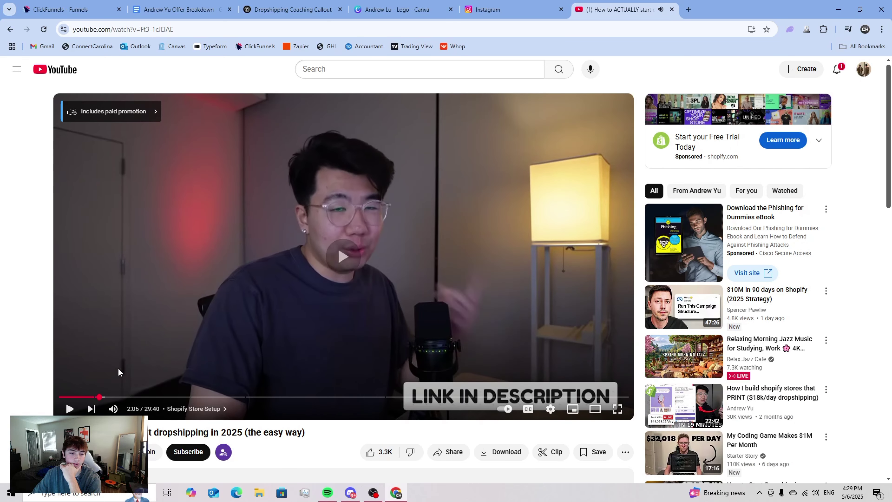
{"action": "left_click_drag", "start_coordinate": [106, 400], "coordinate": [98, 397]}
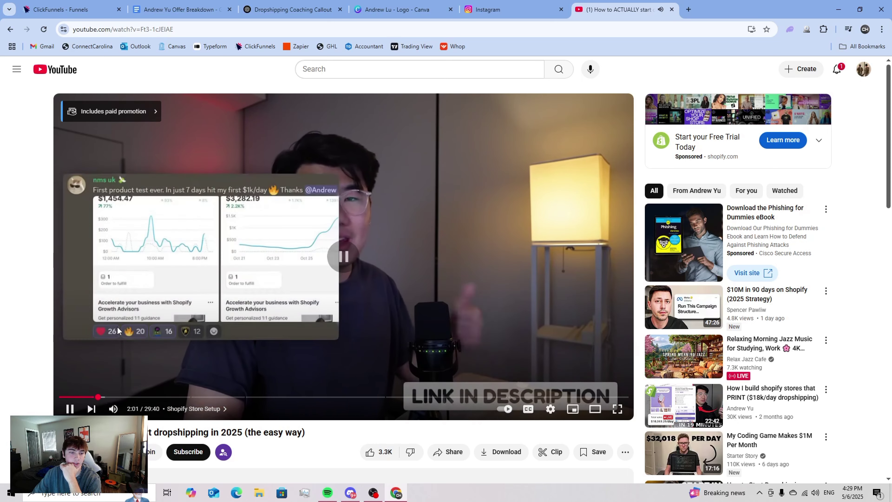
{"action": "left_click", "coordinate": [99, 398]}
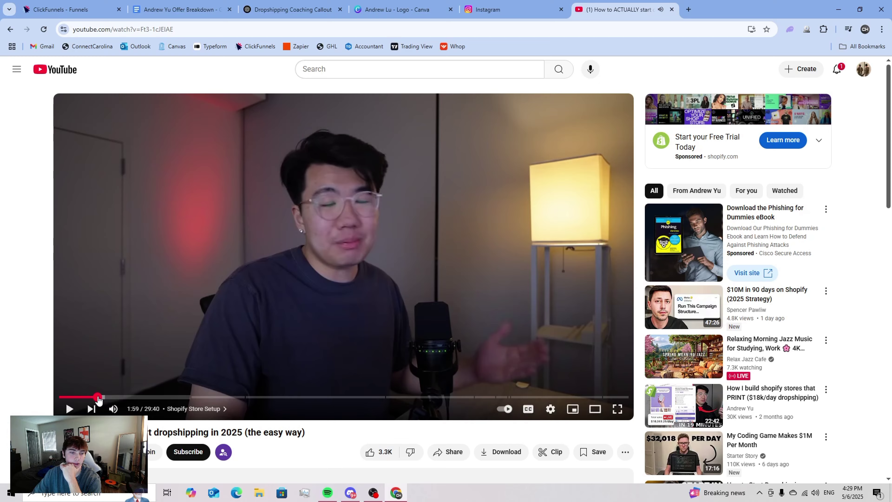
{"action": "double_click", "coordinate": [107, 355]}
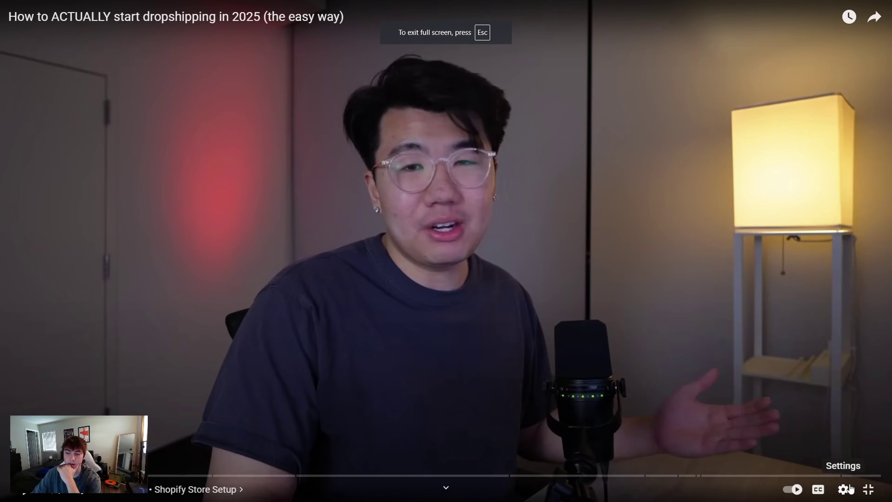
{"action": "left_click", "coordinate": [869, 490]}
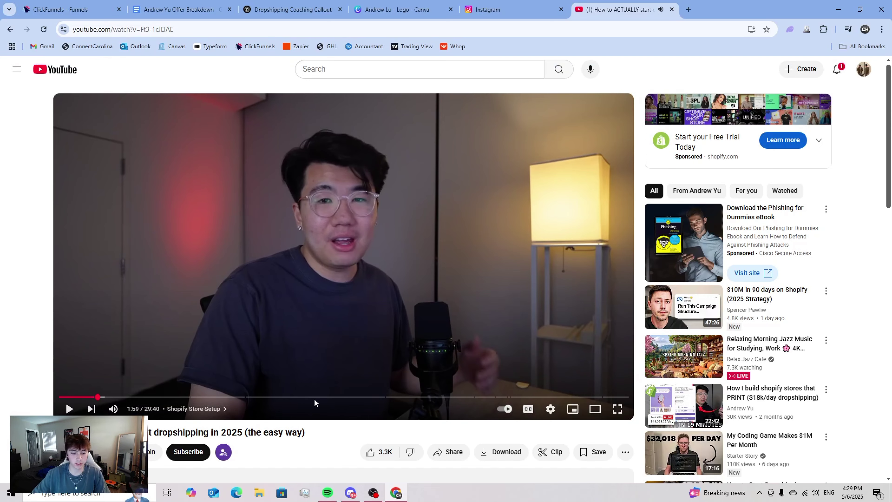
{"action": "key", "text": "super"}
- Snip the paused video frame with Snipping Tool and save it as a PNG named 'and' in Downloads
{"action": "type", "text": "snip"}
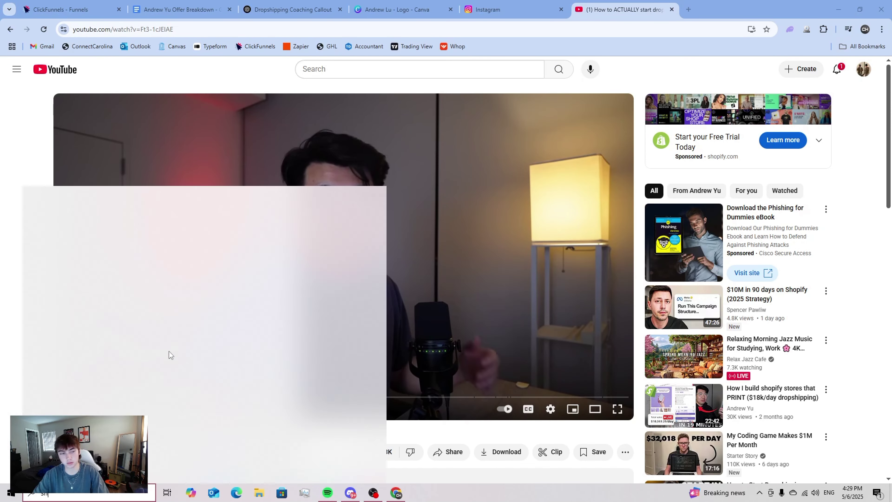
{"action": "key", "text": "Return"}
{"action": "left_click", "coordinate": [293, 104]}
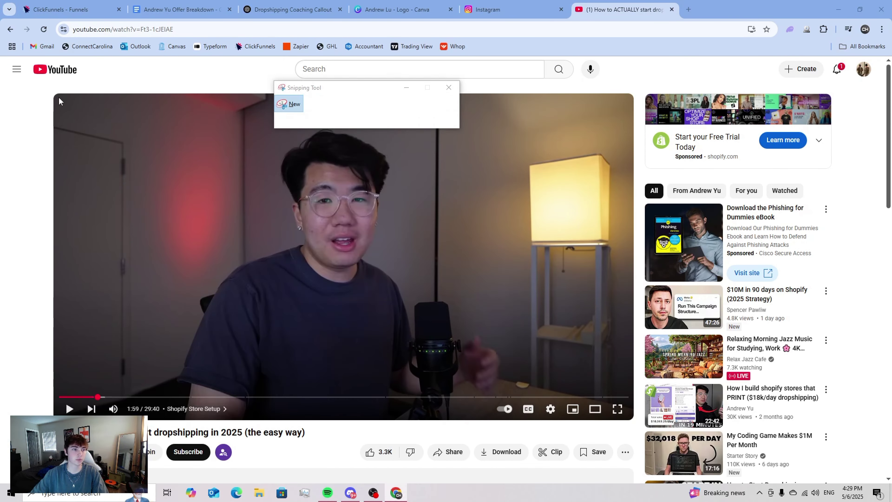
{"action": "left_click_drag", "start_coordinate": [485, 329], "coordinate": [615, 394]}
{"action": "left_click", "coordinate": [656, 15]}
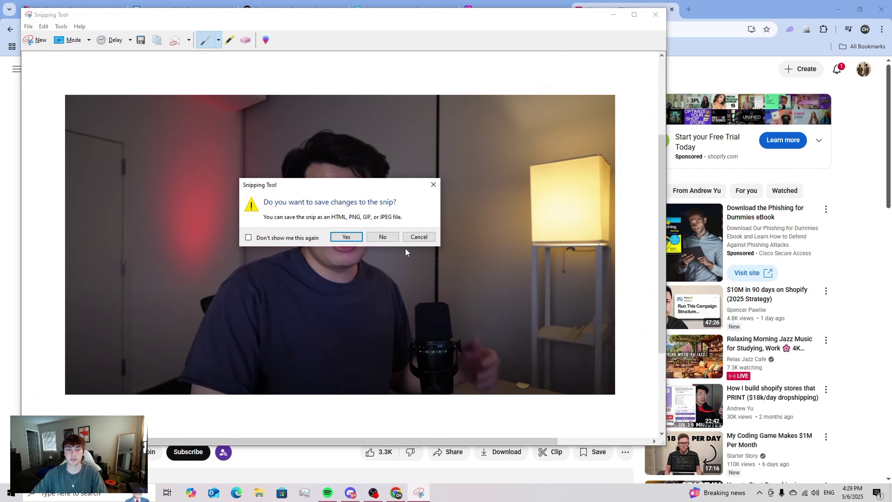
{"action": "left_click", "coordinate": [351, 235]}
{"action": "type", "text": "andrewthum"}
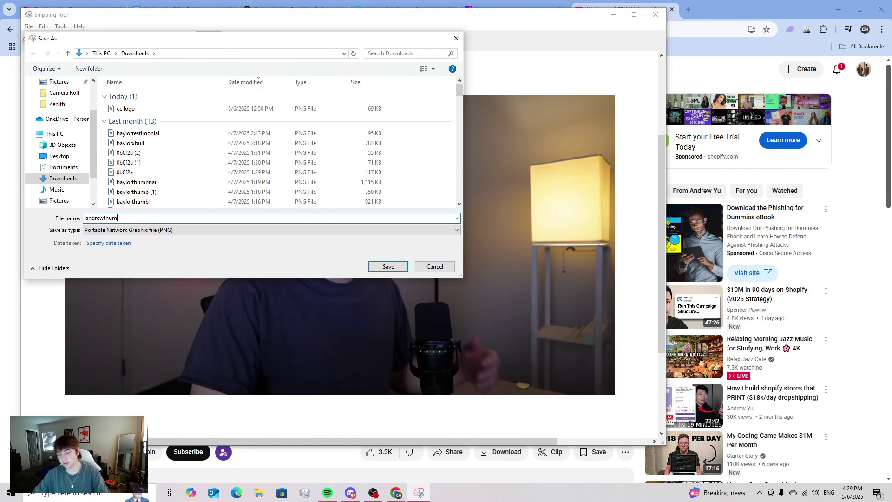
{"action": "key", "text": "Return"}
{"action": "left_click", "coordinate": [655, 14]}
{"action": "left_click", "coordinate": [689, 10]}
- Find Wistia via web search, sign in with Google, and open the video's Customize editor
{"action": "type", "text": "w"}
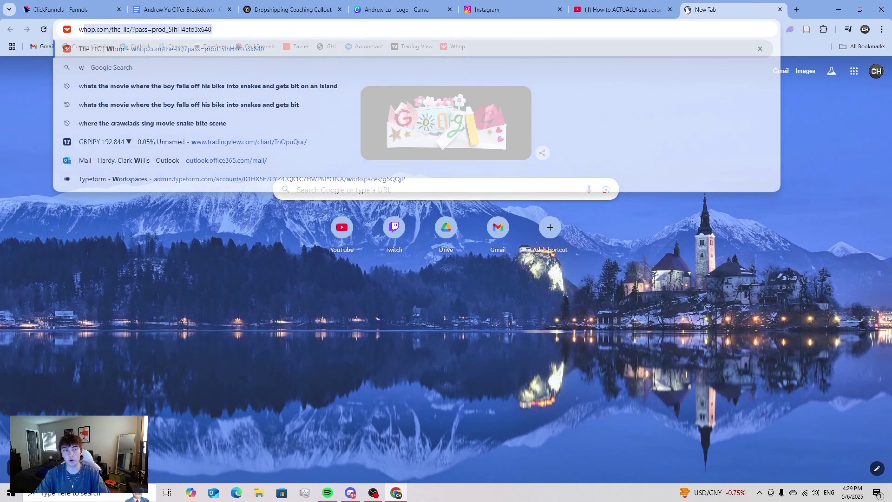
{"action": "type", "text": "isitia"}
{"action": "key", "text": "Return"}
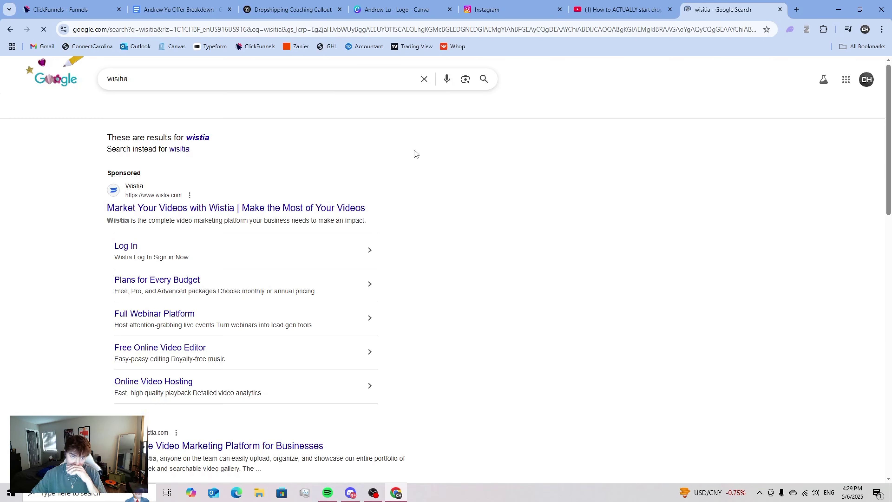
{"action": "left_click", "coordinate": [127, 246]}
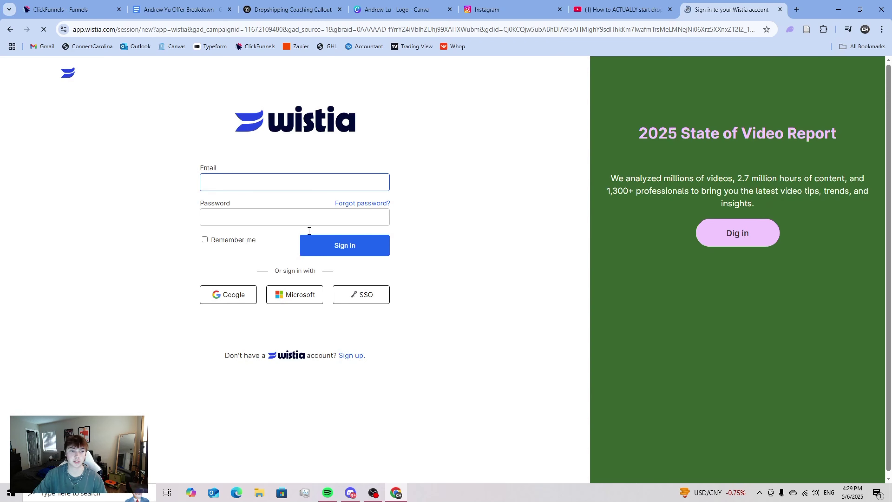
{"action": "left_click", "coordinate": [229, 297]}
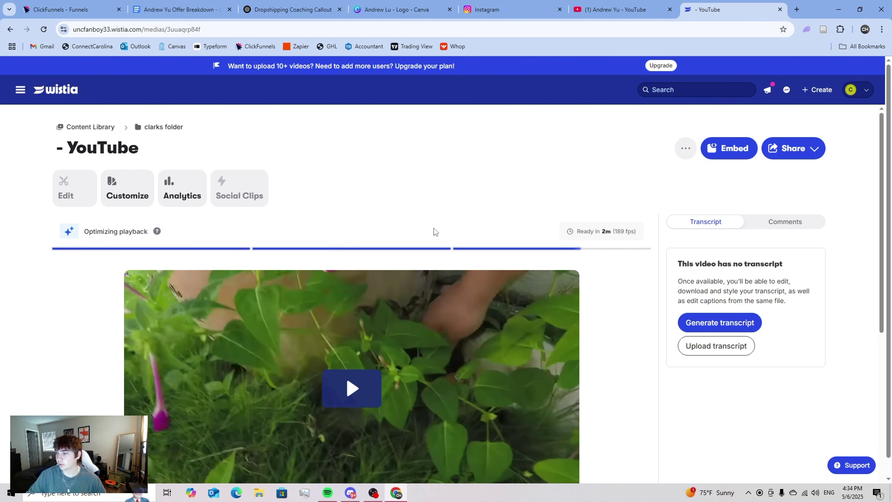
{"action": "scroll", "coordinate": [439, 246], "scroll_direction": "down", "scroll_amount": 4}
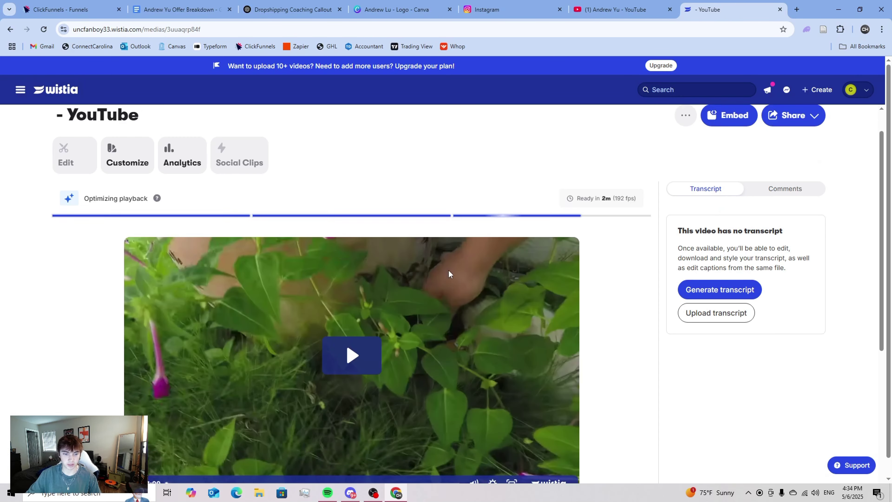
{"action": "scroll", "coordinate": [380, 267], "scroll_direction": "down", "scroll_amount": 4}
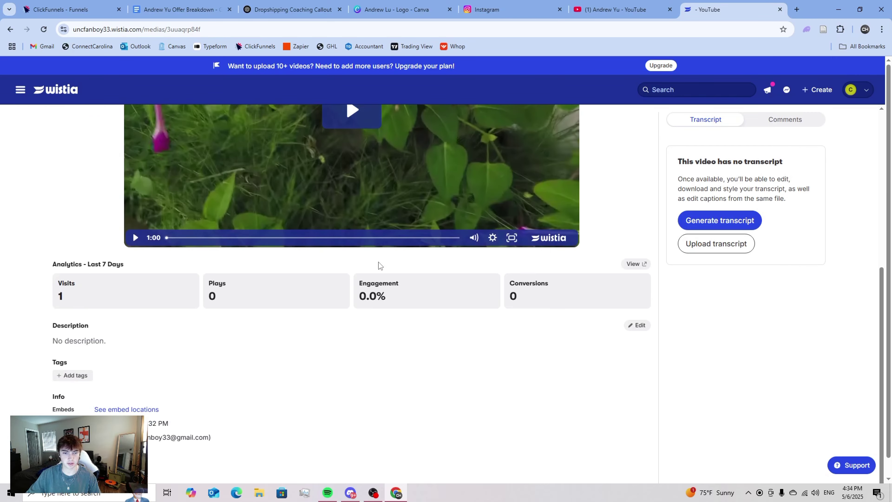
{"action": "scroll", "coordinate": [379, 264], "scroll_direction": "up", "scroll_amount": 8}
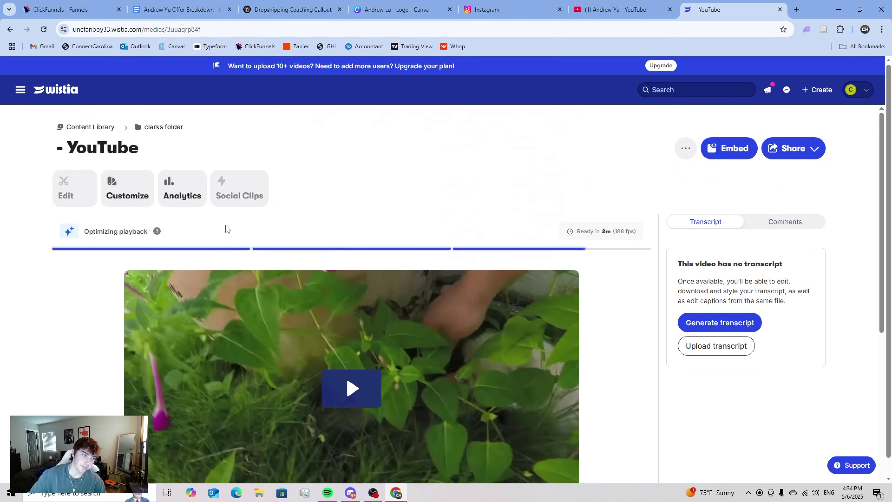
{"action": "left_click", "coordinate": [129, 189]}
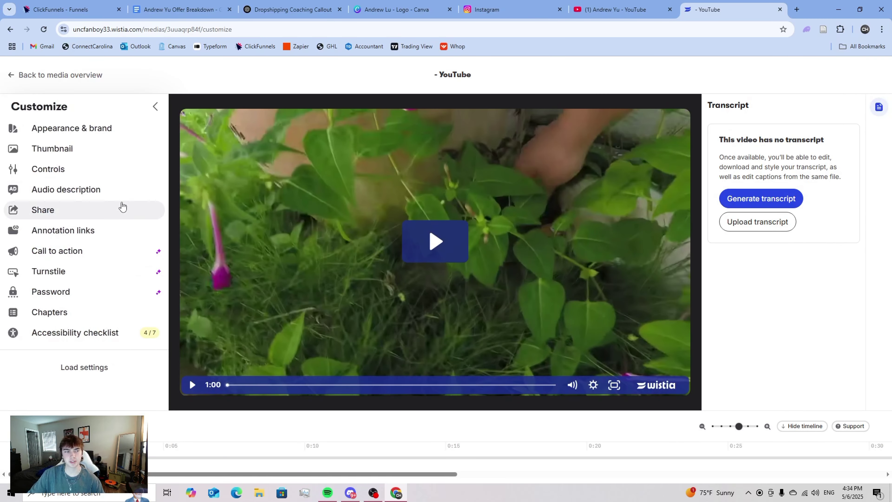
- Upload andrewthumb as the video's custom thumbnail and save it
{"action": "left_click", "coordinate": [66, 148]}
{"action": "scroll", "coordinate": [95, 244], "scroll_direction": "down", "scroll_amount": 5}
{"action": "left_click", "coordinate": [93, 303]}
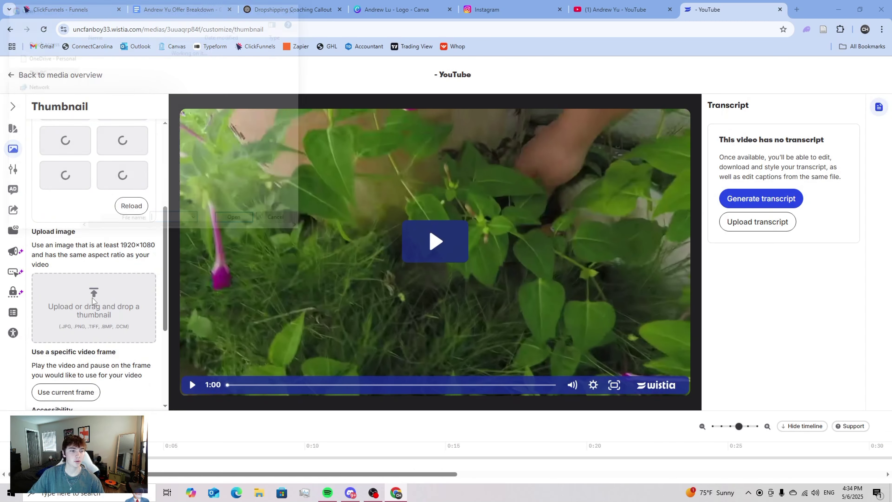
{"action": "left_click", "coordinate": [108, 77]}
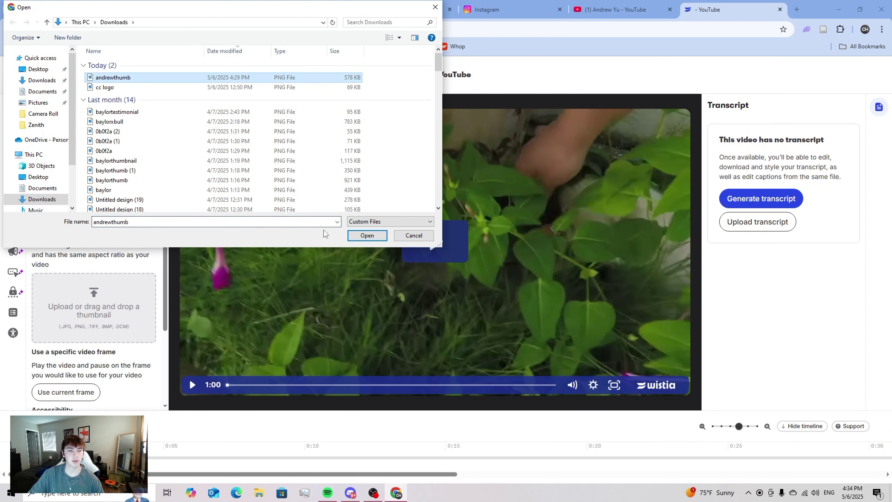
{"action": "left_click", "coordinate": [367, 236]}
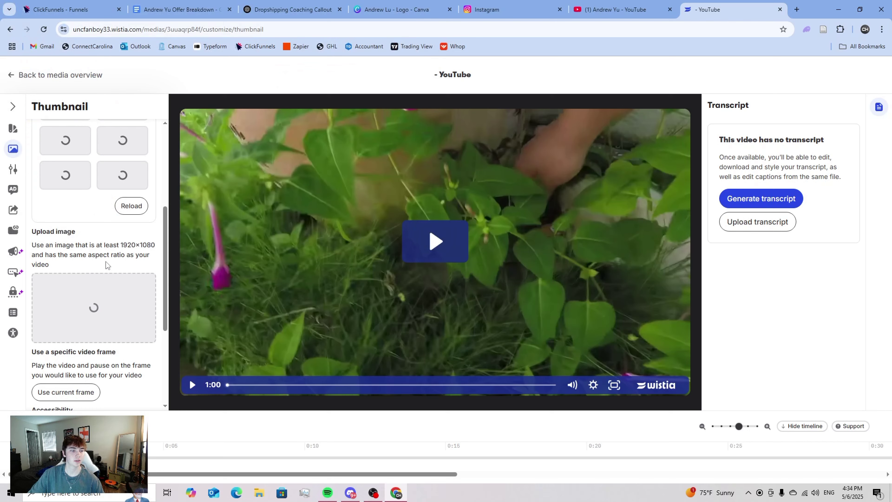
{"action": "scroll", "coordinate": [122, 254], "scroll_direction": "down", "scroll_amount": 5}
{"action": "scroll", "coordinate": [114, 255], "scroll_direction": "down", "scroll_amount": 3}
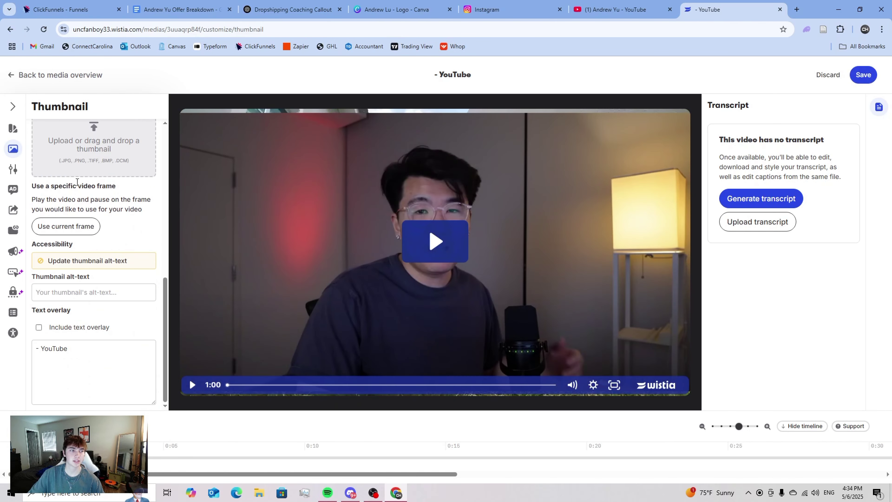
{"action": "scroll", "coordinate": [78, 184], "scroll_direction": "down", "scroll_amount": 5}
{"action": "left_click", "coordinate": [868, 75]}
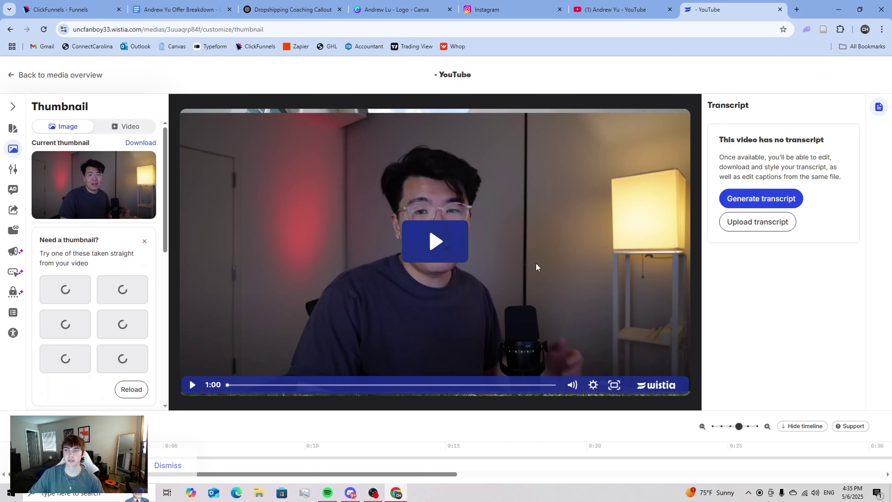
- Set the player colour to the logo green #2c7657, save, and return to the media overview
{"action": "left_click", "coordinate": [6, 130]}
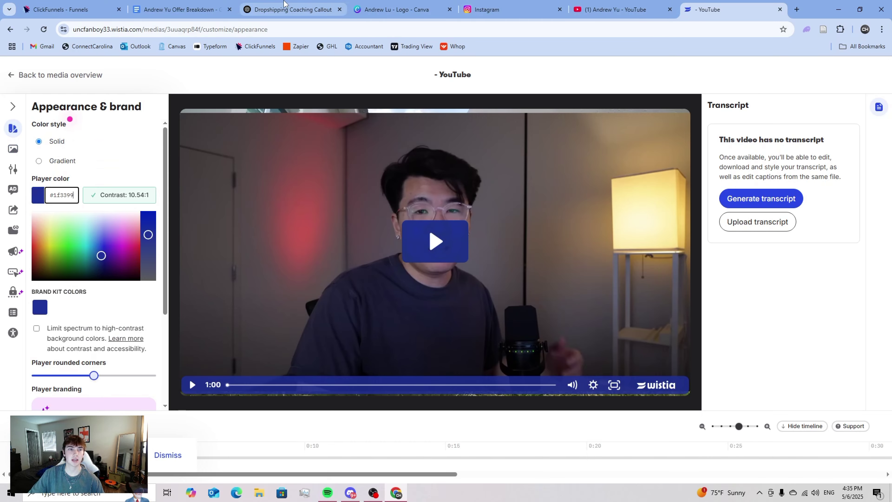
{"action": "left_click", "coordinate": [291, 10]}
{"action": "left_click", "coordinate": [376, 8]}
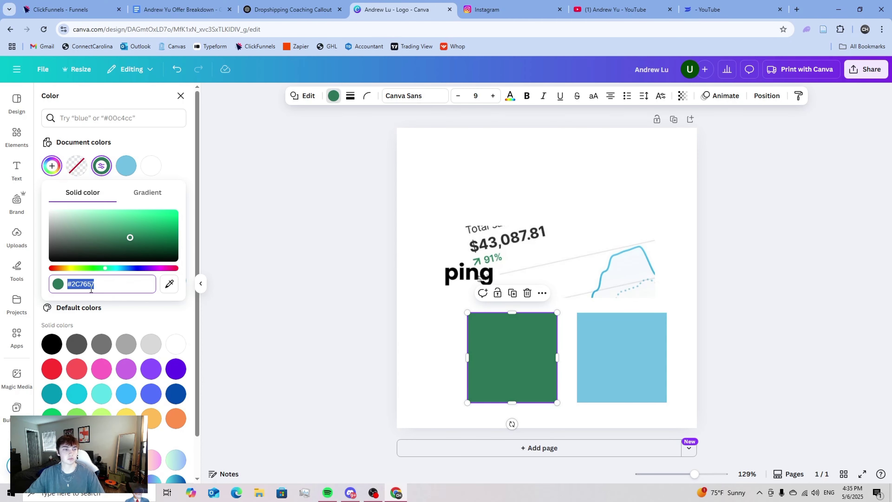
{"action": "left_click", "coordinate": [707, 10]}
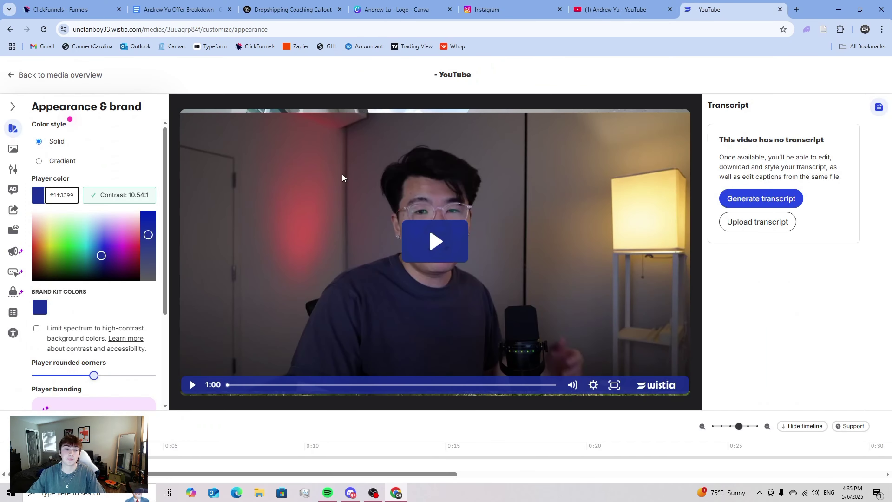
{"action": "key", "text": "ctrl+a"}
{"action": "type", "text": "#2c7657"}
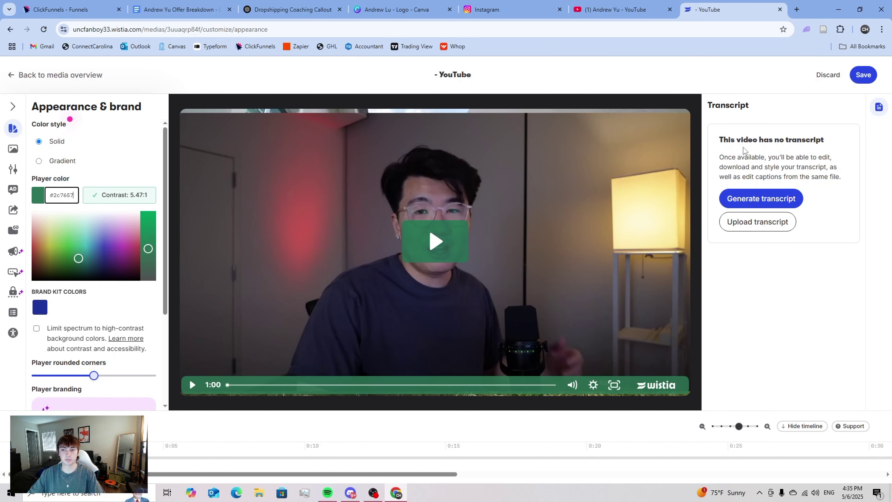
{"action": "left_click", "coordinate": [865, 74]}
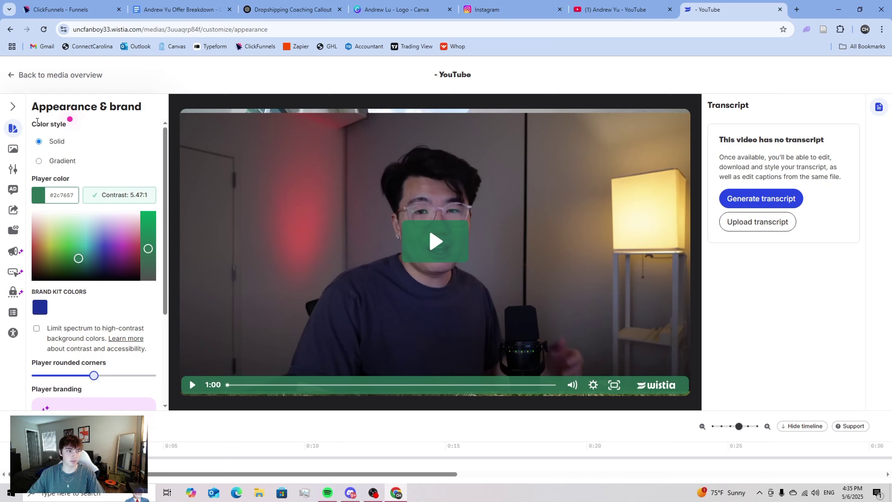
{"action": "left_click", "coordinate": [56, 75]}
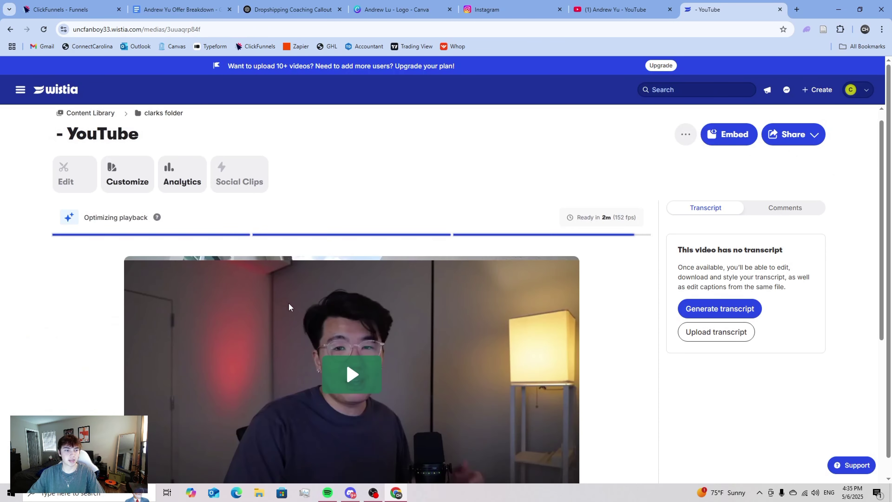
- Launch Snipping Tool and capture the green Wistia video player region
{"action": "scroll", "coordinate": [246, 309], "scroll_direction": "down", "scroll_amount": 4}
{"action": "scroll", "coordinate": [86, 256], "scroll_direction": "up", "scroll_amount": 1}
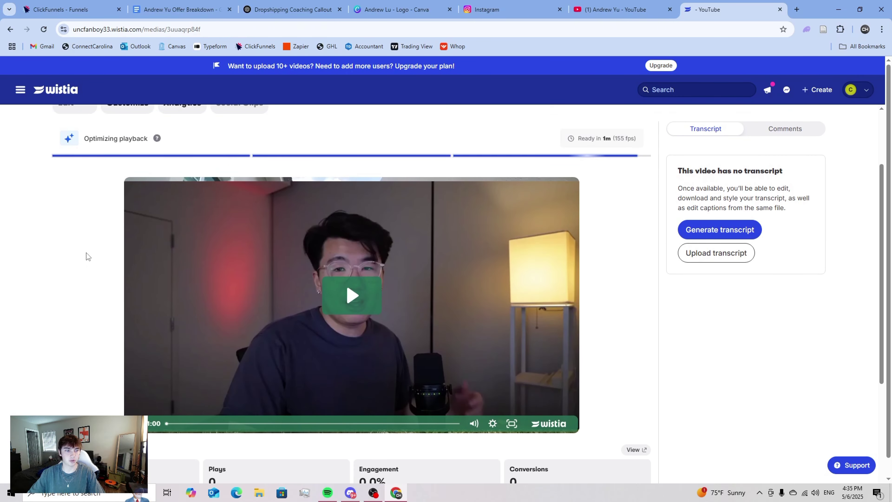
{"action": "key", "text": "super"}
{"action": "type", "text": "sn"}
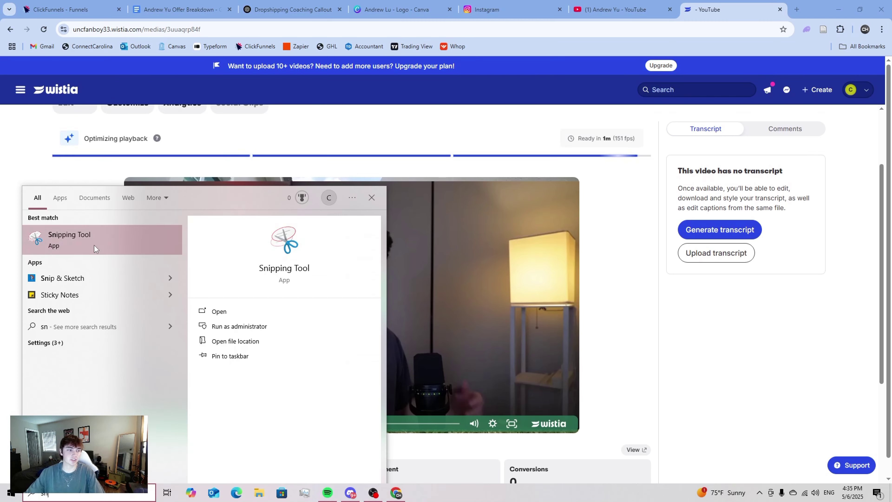
{"action": "left_click", "coordinate": [94, 245]}
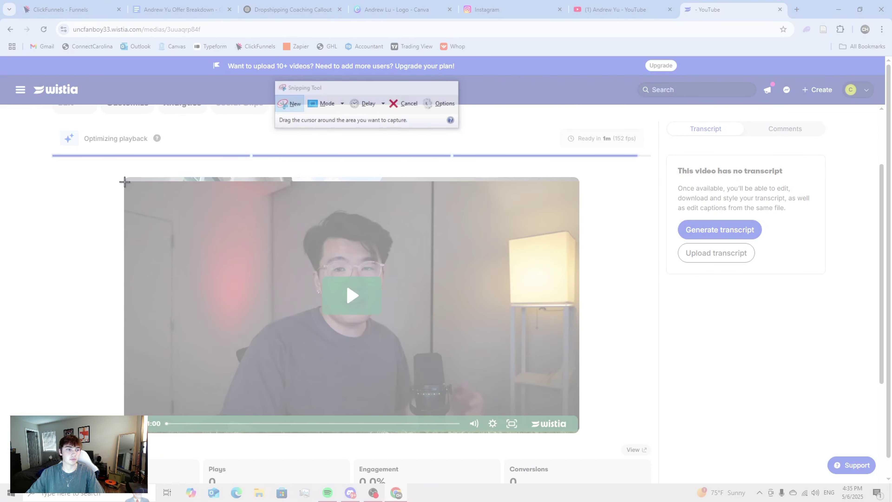
{"action": "left_click_drag", "start_coordinate": [124, 183], "coordinate": [578, 432]}
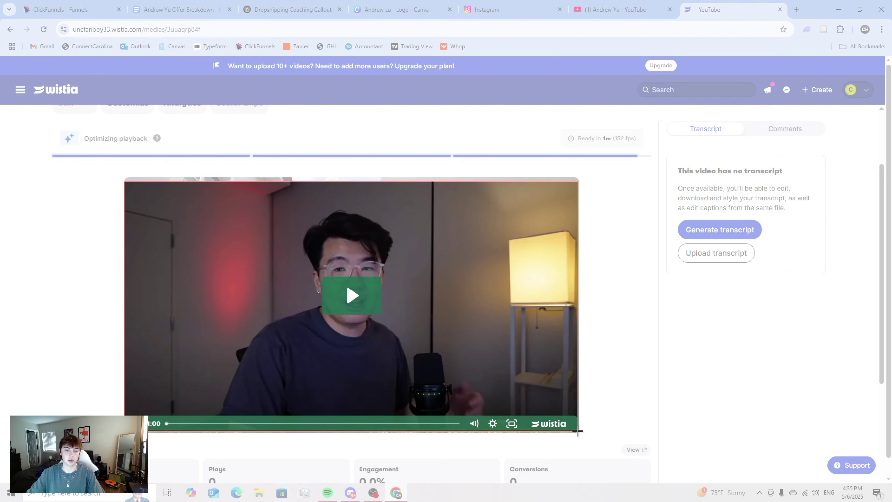
{"action": "left_click_drag", "start_coordinate": [578, 432], "coordinate": [578, 431]}
- Save the snip as 'andrewfinal' in Downloads
{"action": "left_click", "coordinate": [617, 105]}
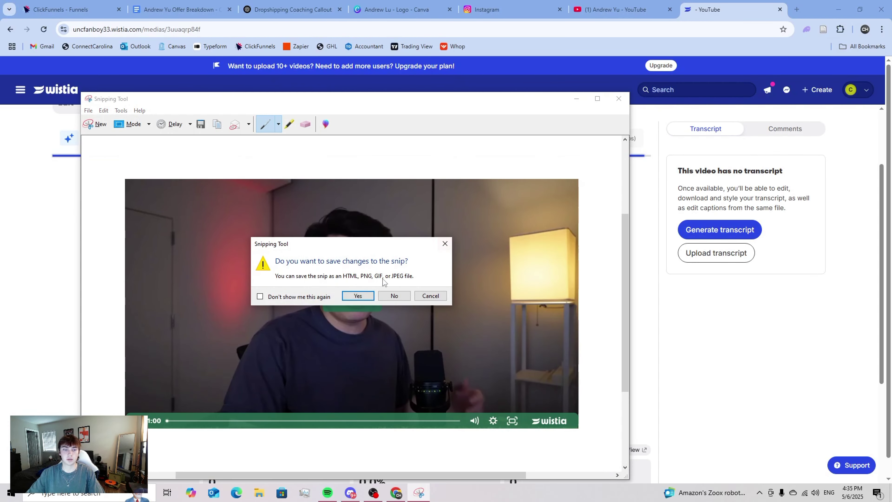
{"action": "left_click", "coordinate": [360, 291]}
{"action": "type", "text": "andr"}
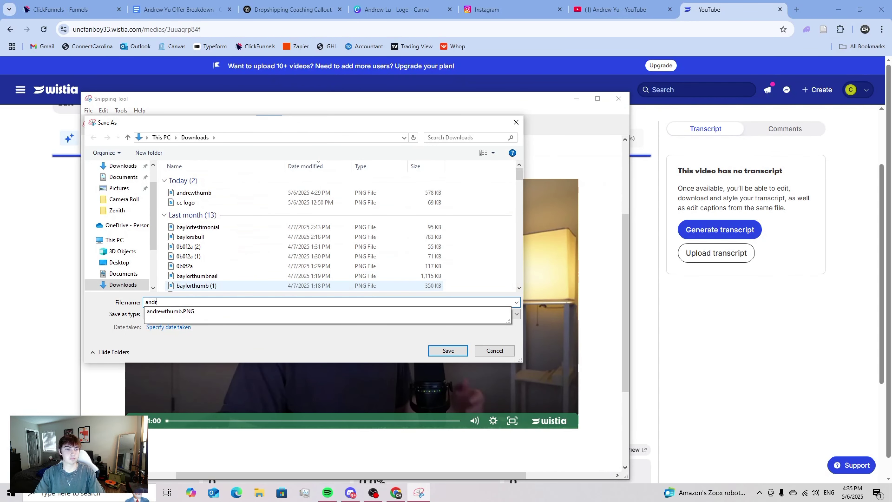
{"action": "type", "text": "ewtrhum"}
{"action": "key", "text": "BackSpace"}
{"action": "key", "text": "BackSpace"}
{"action": "key", "text": "BackSpace"}
{"action": "key", "text": "BackSpace"}
{"action": "key", "text": "BackSpace"}
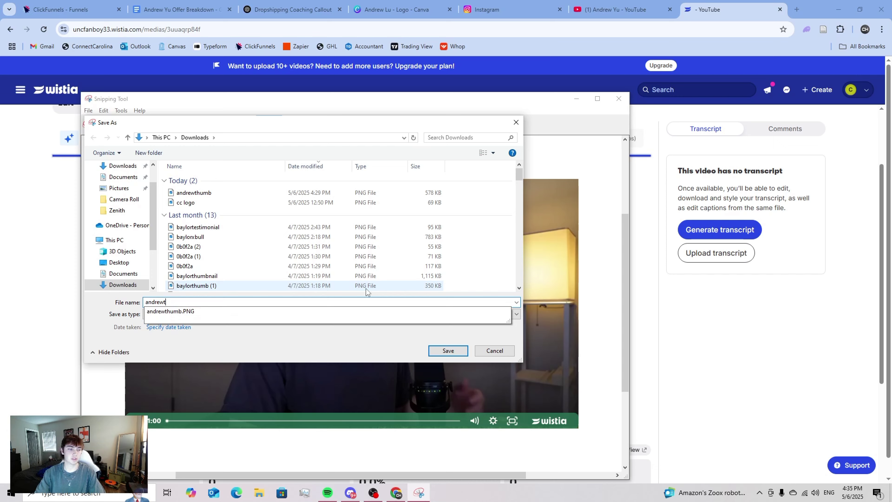
{"action": "type", "text": "final"}
{"action": "key", "text": "Return"}
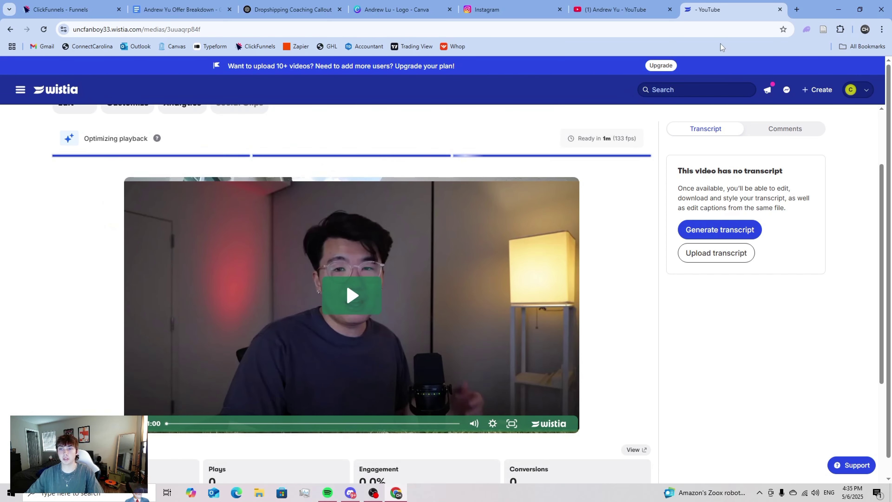
- Close the Wistia tab, upload the andrewfinal snip, and set it as the placeholder image
{"action": "left_click", "coordinate": [777, 10]}
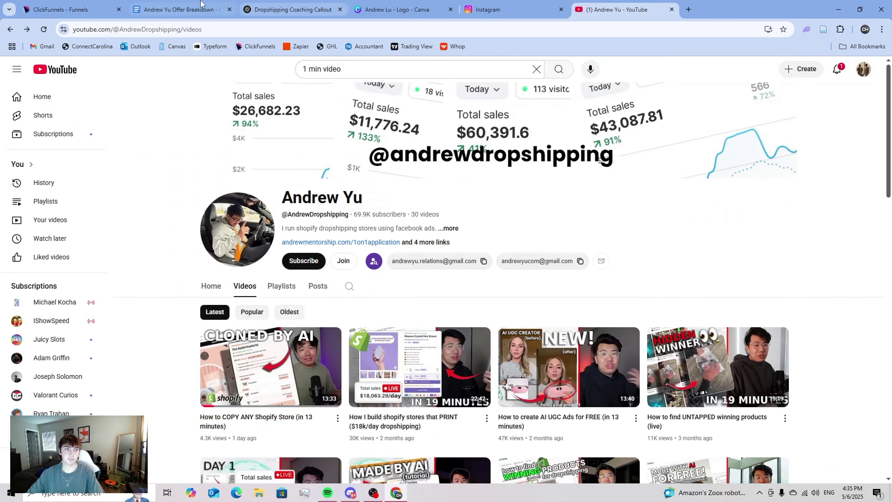
{"action": "left_click", "coordinate": [70, 9]}
{"action": "left_click", "coordinate": [472, 270]}
{"action": "left_click", "coordinate": [878, 190]}
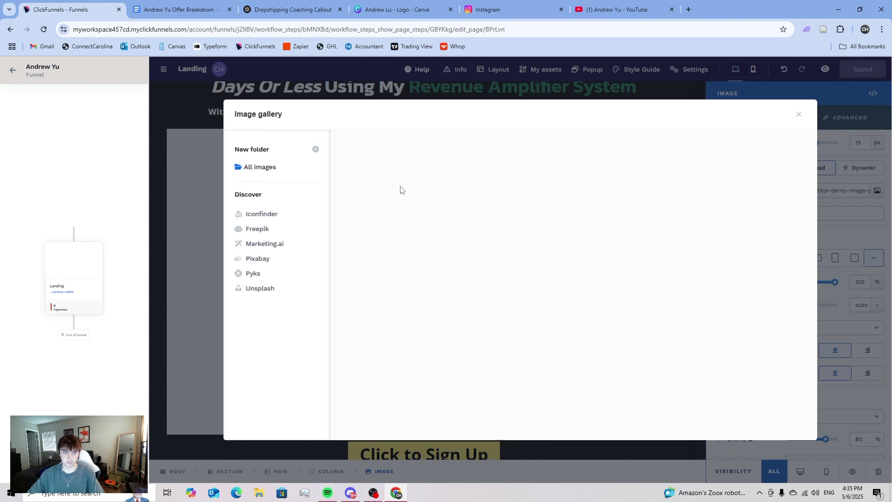
{"action": "left_click", "coordinate": [393, 165]}
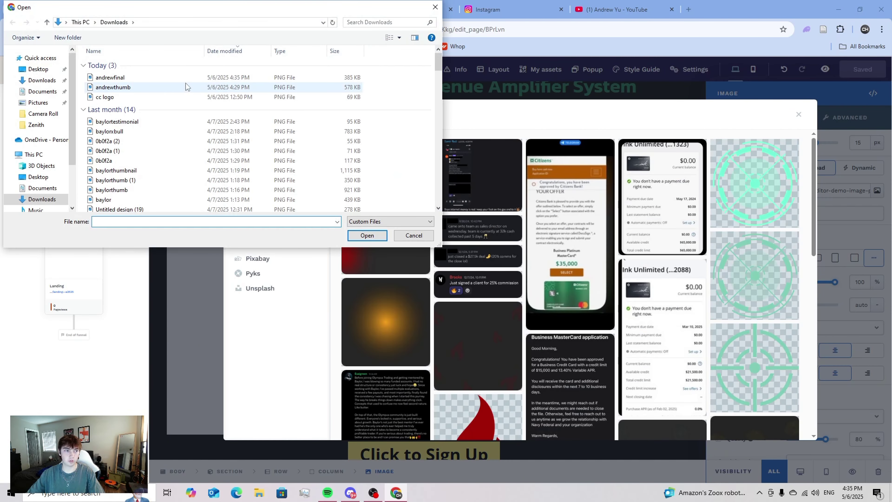
{"action": "left_click", "coordinate": [163, 77]}
{"action": "left_click", "coordinate": [367, 236]}
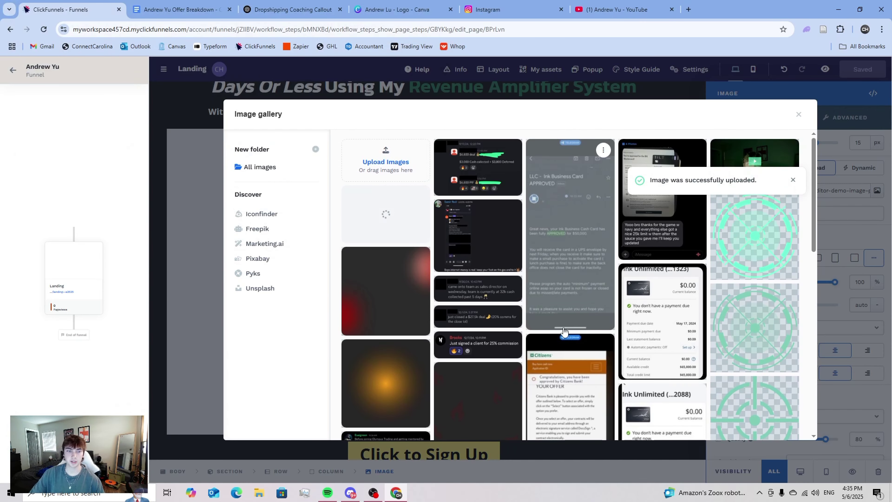
{"action": "left_click", "coordinate": [390, 215]}
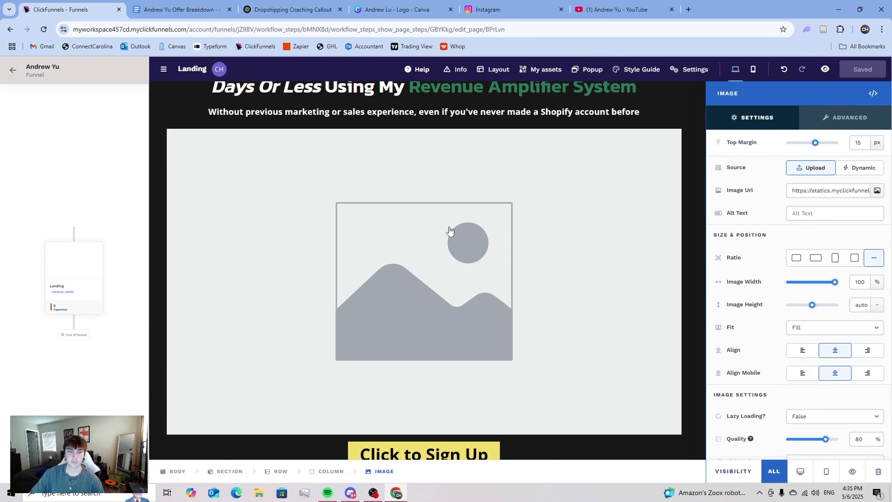
- Turn on Corner rounding at 24 px for the video image and review the page
{"action": "scroll", "coordinate": [774, 299], "scroll_direction": "down", "scroll_amount": 5}
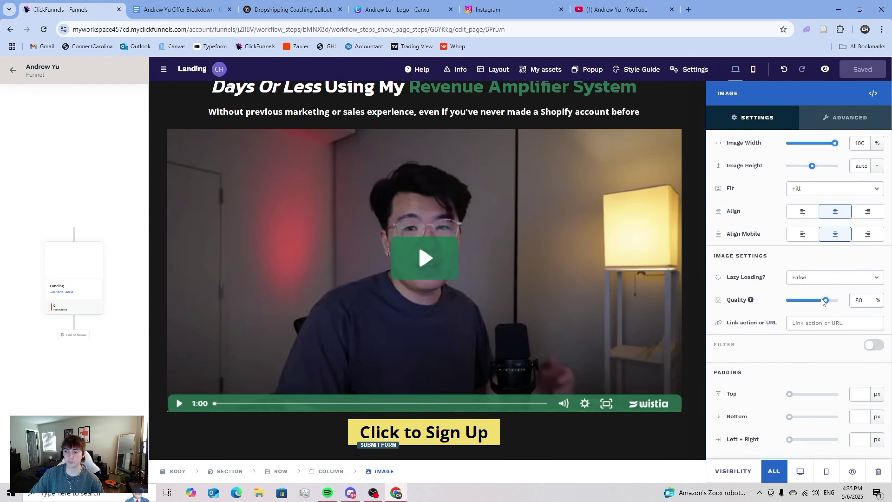
{"action": "left_click", "coordinate": [873, 410]}
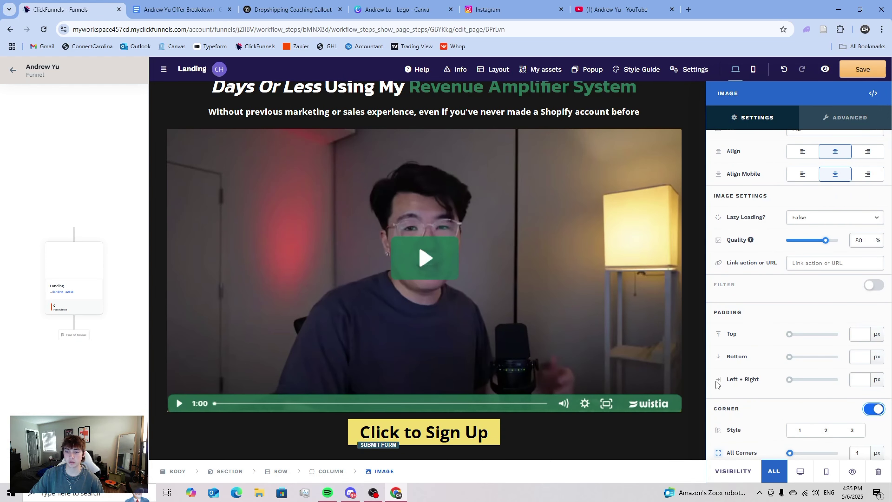
{"action": "scroll", "coordinate": [773, 418], "scroll_direction": "down", "scroll_amount": 2}
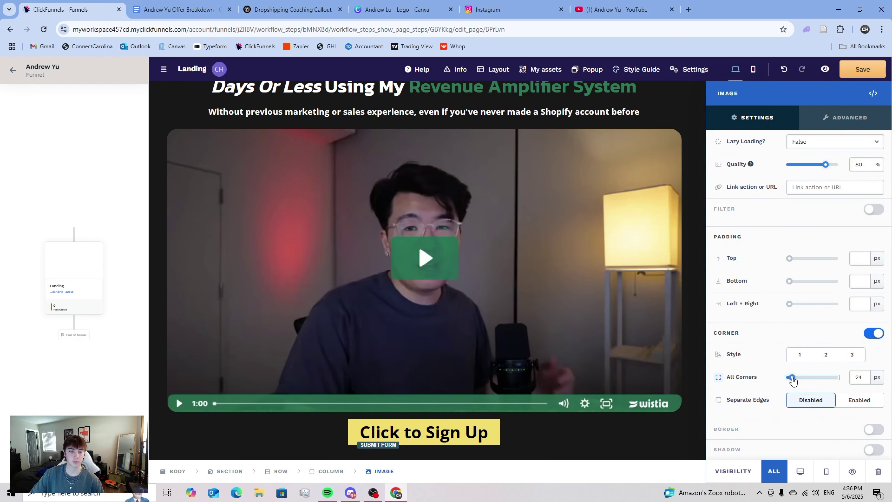
{"action": "left_click", "coordinate": [521, 307]}
{"action": "scroll", "coordinate": [553, 279], "scroll_direction": "up", "scroll_amount": 3}
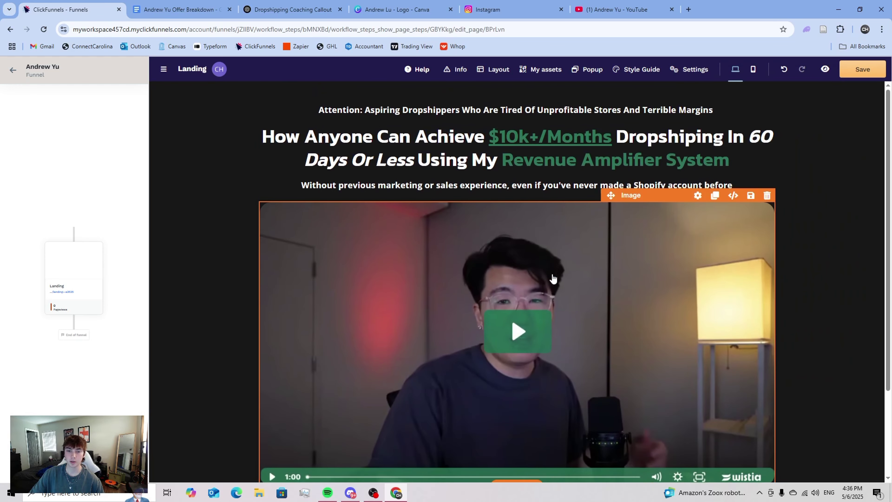
{"action": "scroll", "coordinate": [826, 290], "scroll_direction": "down", "scroll_amount": 3}
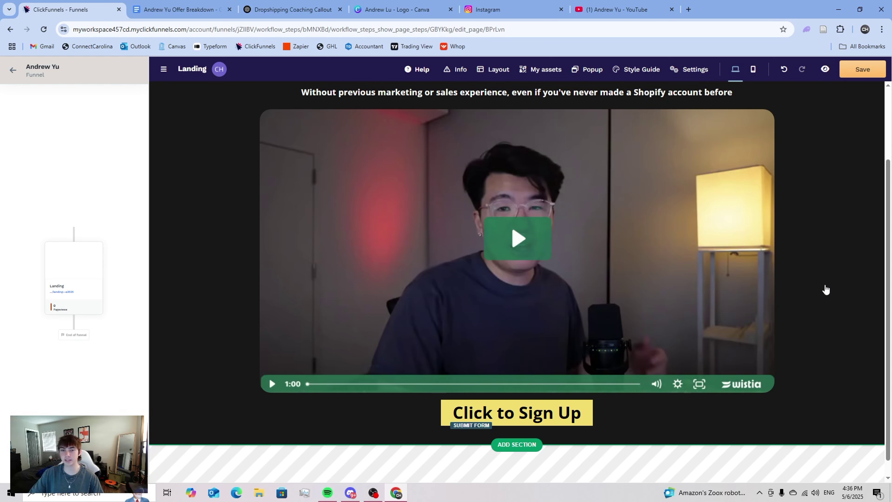
{"action": "scroll", "coordinate": [843, 299], "scroll_direction": "up", "scroll_amount": 2}
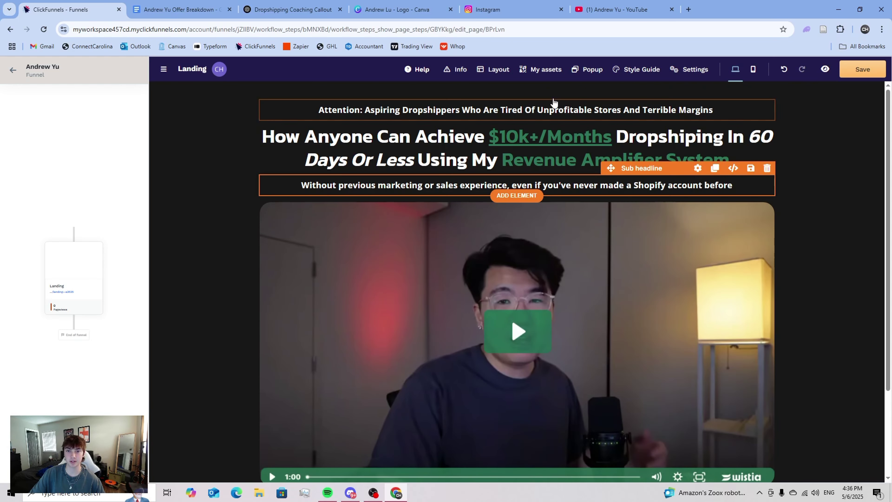
{"action": "scroll", "coordinate": [546, 176], "scroll_direction": "down", "scroll_amount": 1}
{"action": "scroll", "coordinate": [543, 176], "scroll_direction": "down", "scroll_amount": 2}
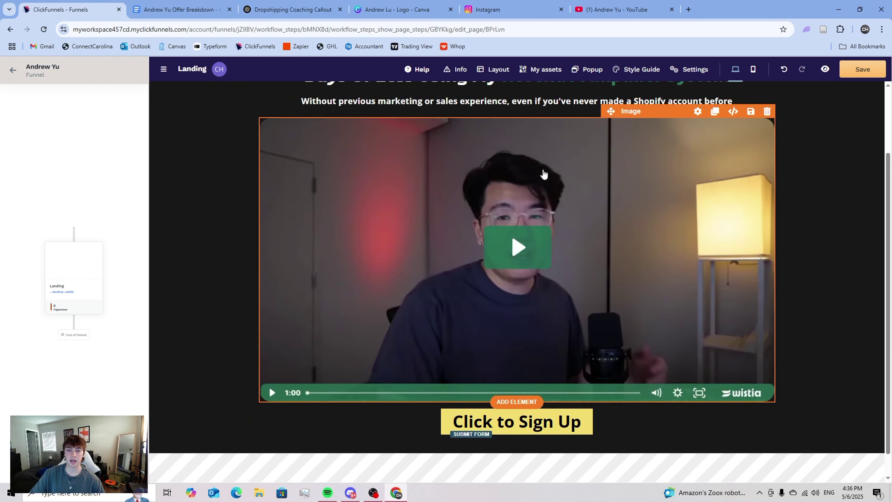
{"action": "scroll", "coordinate": [544, 172], "scroll_direction": "up", "scroll_amount": 3}
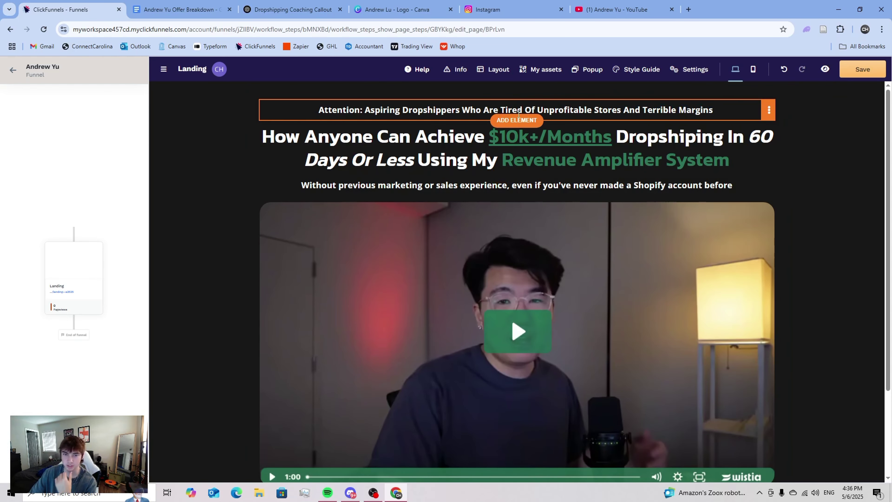
- Add a blank second page to the Canva logo design and open Elements
{"action": "left_click", "coordinate": [397, 9]}
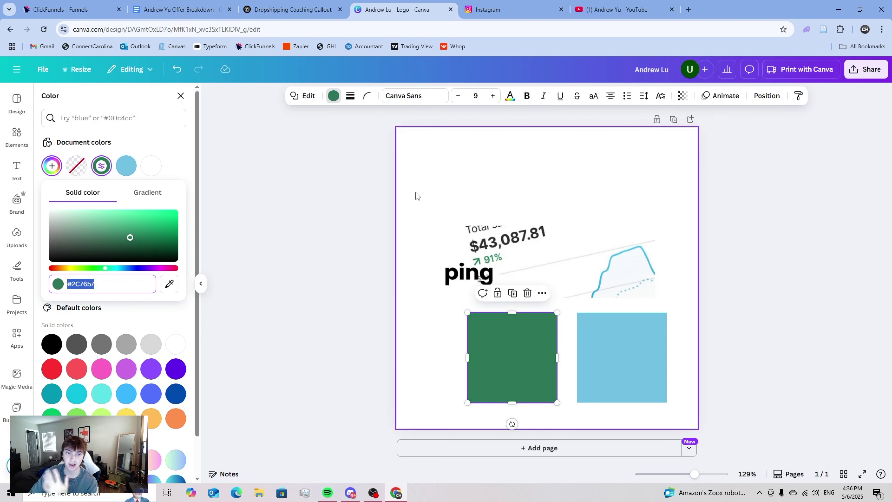
{"action": "left_click", "coordinate": [543, 450]}
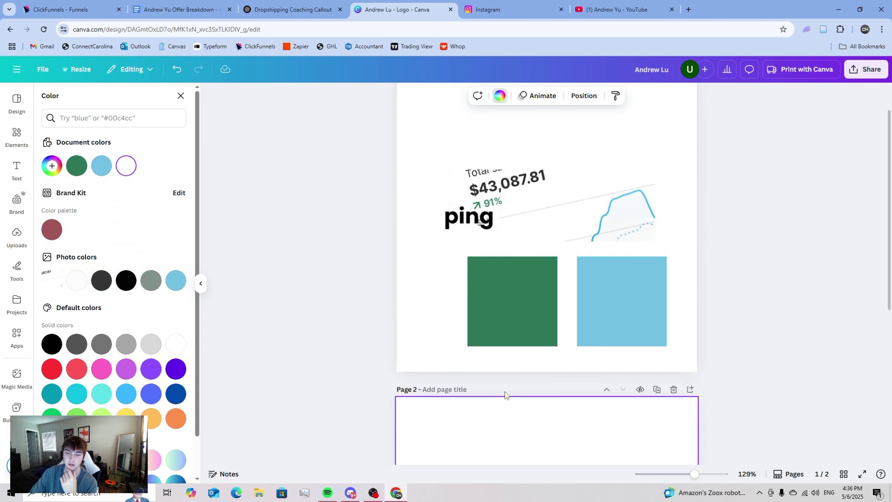
{"action": "left_click", "coordinate": [346, 271]}
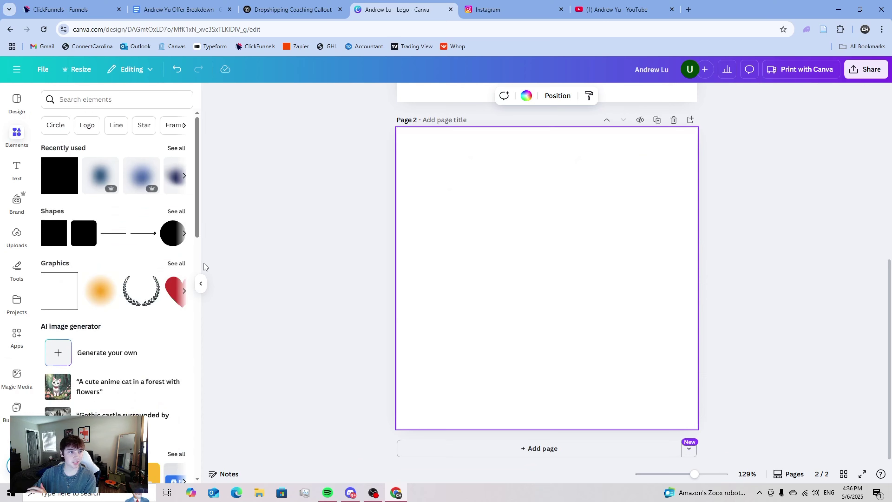
{"action": "left_click", "coordinate": [93, 99]}
- Check the offer breakdown notes and the ClickFunnels landing page
{"action": "left_click", "coordinate": [158, 10]}
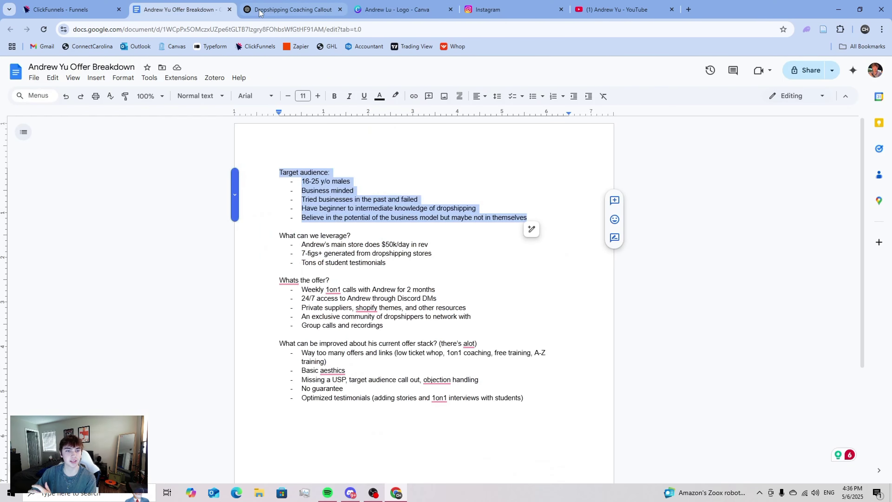
{"action": "left_click", "coordinate": [95, 8]}
{"action": "scroll", "coordinate": [427, 228], "scroll_direction": "down", "scroll_amount": 2}
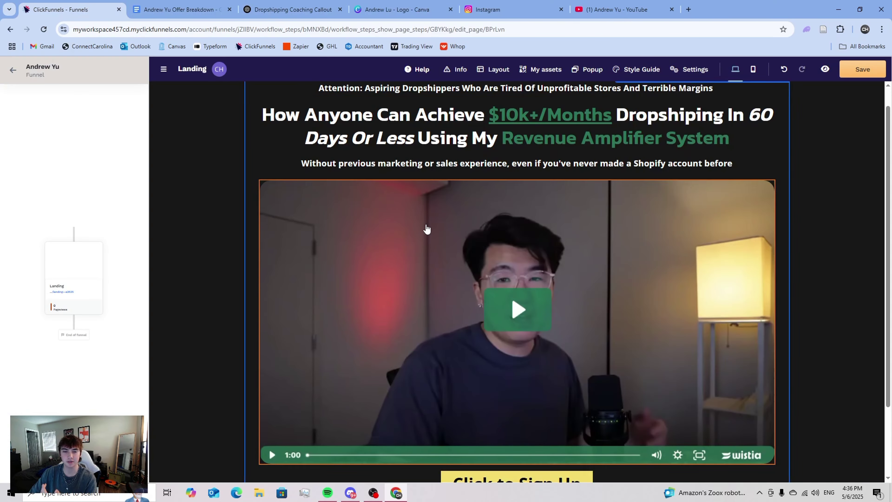
{"action": "scroll", "coordinate": [427, 229], "scroll_direction": "down", "scroll_amount": 2}
{"action": "scroll", "coordinate": [487, 260], "scroll_direction": "up", "scroll_amount": 3}
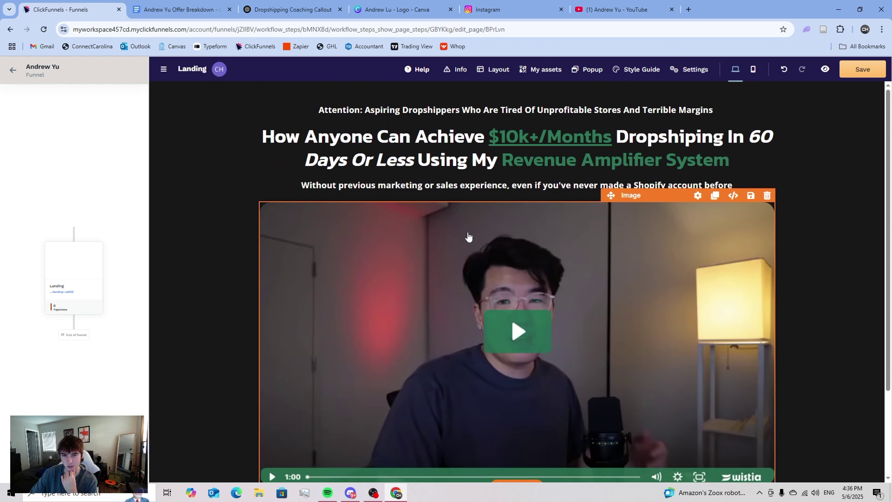
- Search 'birds flying' graphics and insert the black bird silhouette on page 2
{"action": "left_click", "coordinate": [381, 4]}
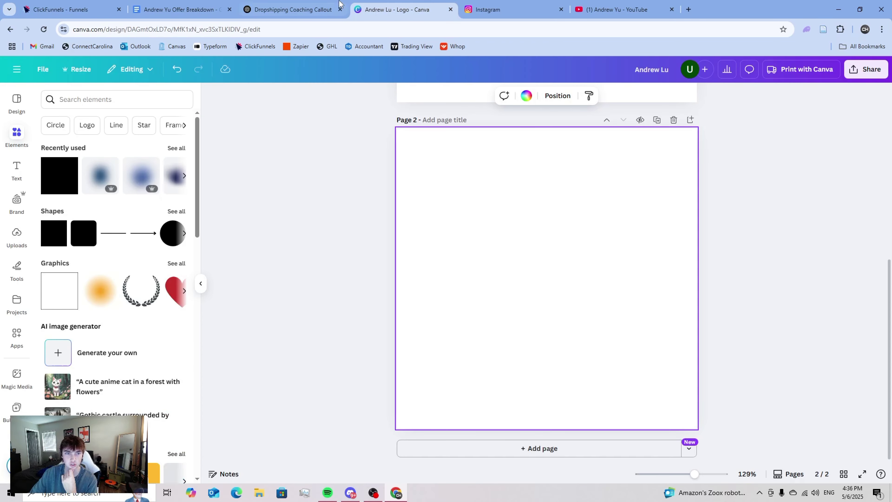
{"action": "left_click", "coordinate": [121, 102]}
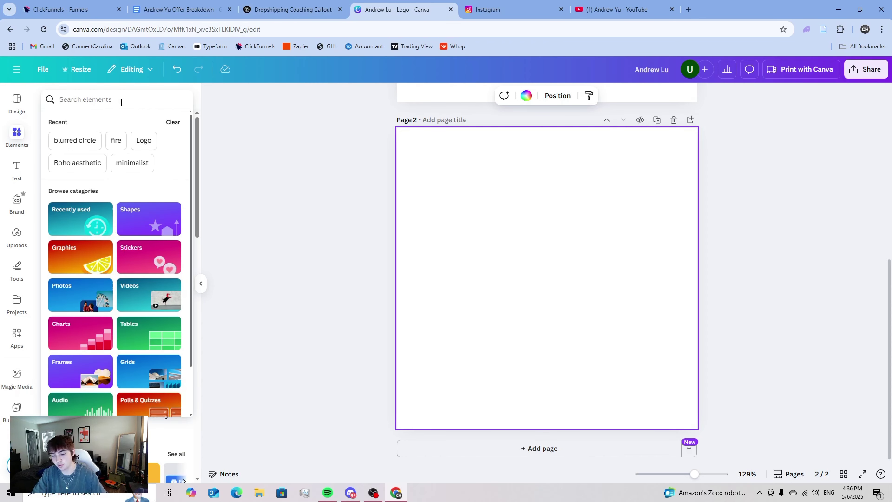
{"action": "type", "text": "bird"}
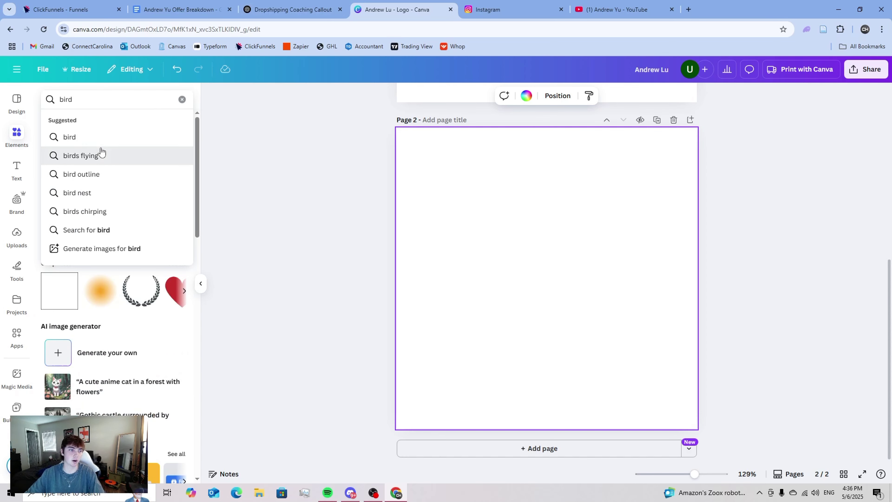
{"action": "left_click", "coordinate": [102, 155]}
{"action": "left_click", "coordinate": [74, 123]}
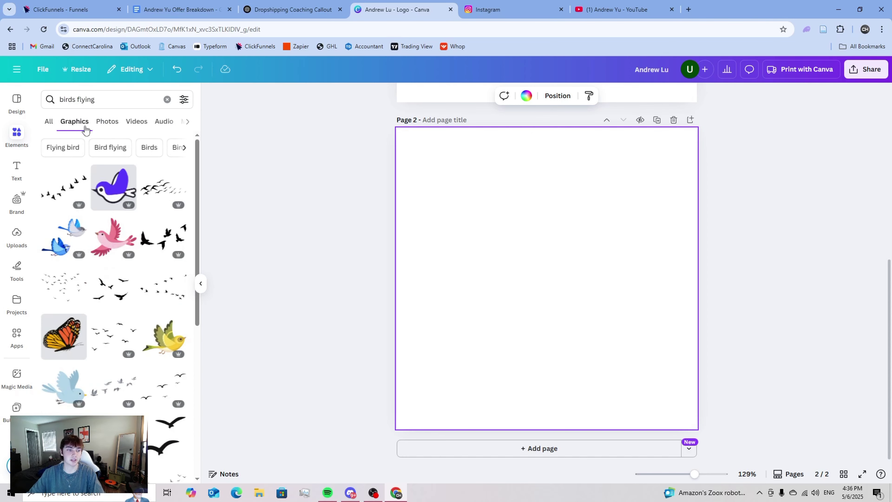
{"action": "scroll", "coordinate": [116, 211], "scroll_direction": "down", "scroll_amount": 8}
{"action": "scroll", "coordinate": [115, 211], "scroll_direction": "down", "scroll_amount": 10}
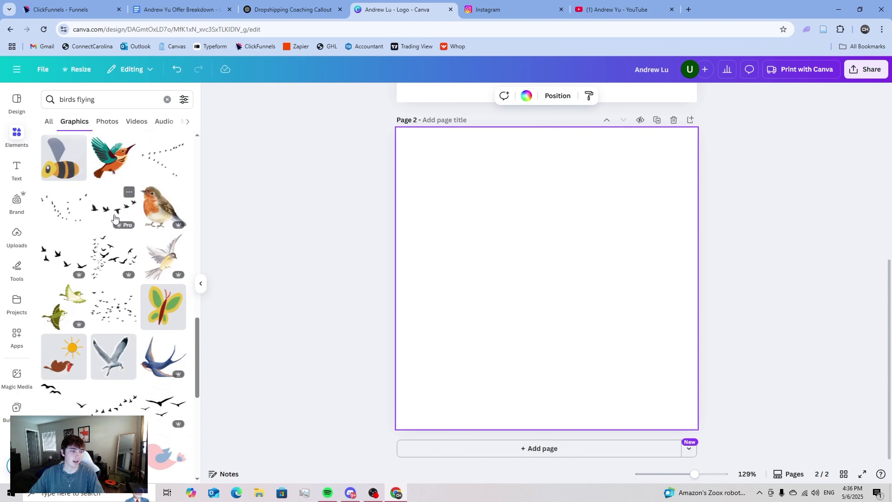
{"action": "scroll", "coordinate": [116, 218], "scroll_direction": "down", "scroll_amount": 8}
{"action": "scroll", "coordinate": [113, 229], "scroll_direction": "down", "scroll_amount": 6}
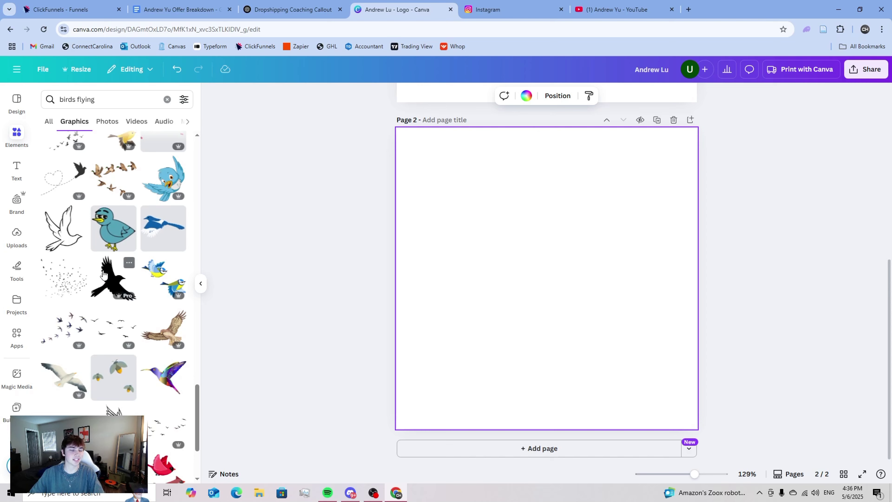
{"action": "scroll", "coordinate": [103, 274], "scroll_direction": "down", "scroll_amount": 2}
{"action": "left_click", "coordinate": [103, 273]}
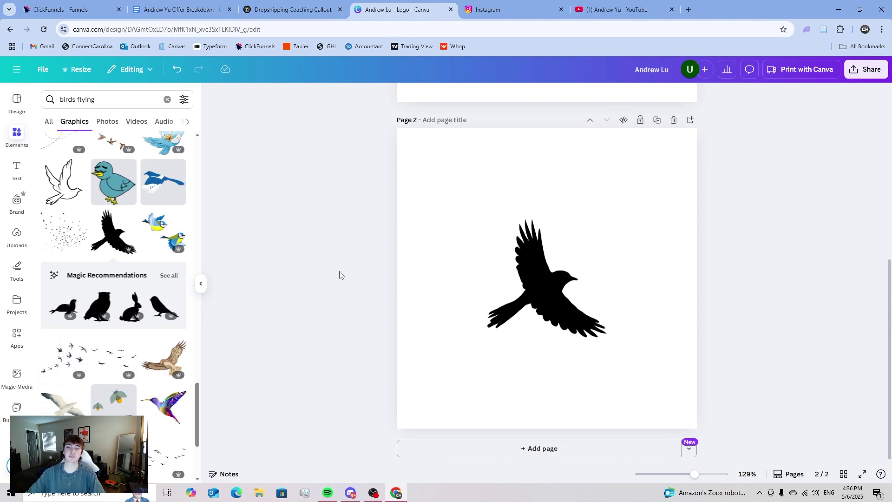
- Enlarge the bird silhouette and centre it on page 2
{"action": "left_click", "coordinate": [520, 246]}
{"action": "left_click_drag", "start_coordinate": [486, 217], "coordinate": [339, 128]}
{"action": "left_click_drag", "start_coordinate": [502, 231], "coordinate": [561, 290]}
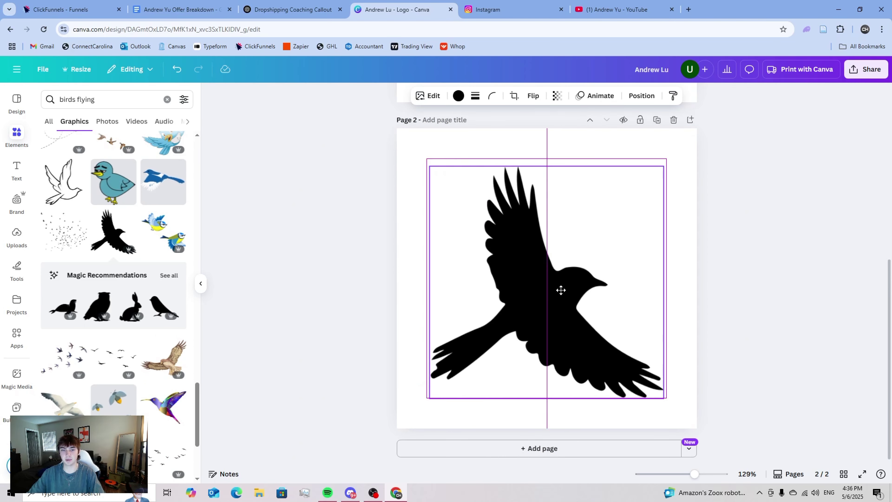
{"action": "left_click_drag", "start_coordinate": [429, 166], "coordinate": [391, 129]}
{"action": "left_click_drag", "start_coordinate": [499, 232], "coordinate": [522, 236]}
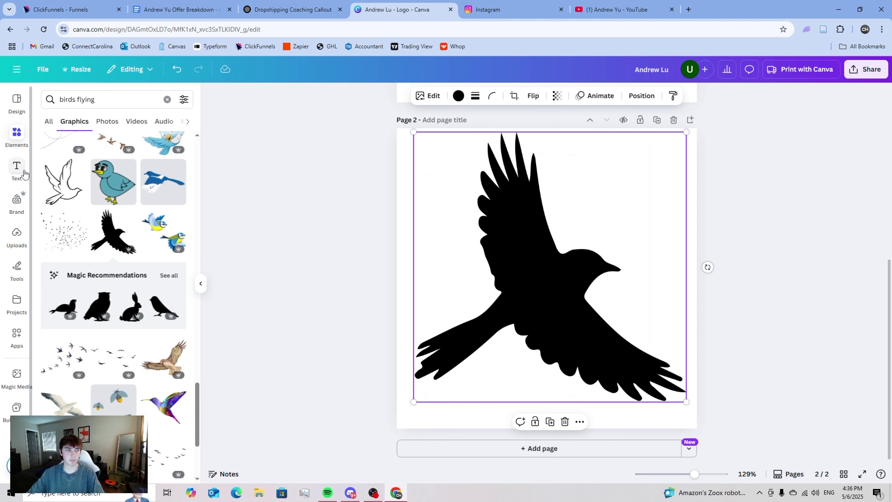
- Clear the bird search and add a square shape, shrunk into a small bar
{"action": "left_click", "coordinate": [17, 145]}
{"action": "scroll", "coordinate": [65, 267], "scroll_direction": "down", "scroll_amount": 2}
{"action": "scroll", "coordinate": [66, 362], "scroll_direction": "up", "scroll_amount": 10}
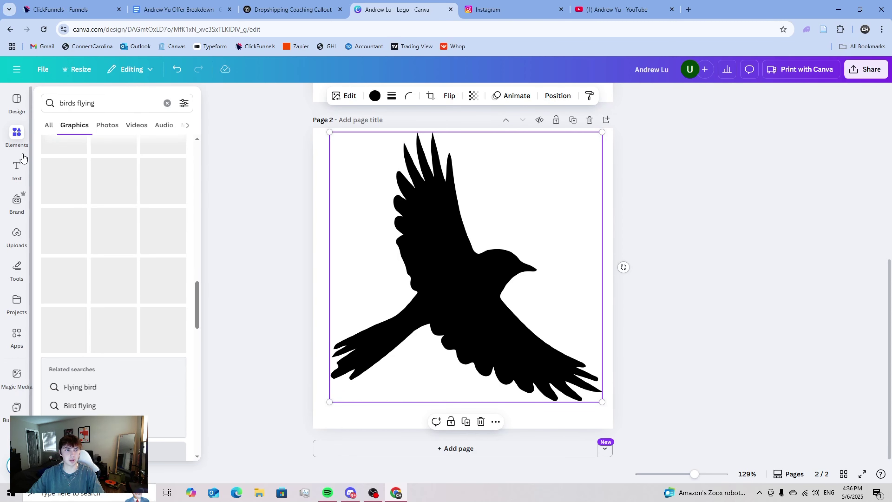
{"action": "left_click", "coordinate": [48, 124]}
{"action": "left_click", "coordinate": [167, 103]}
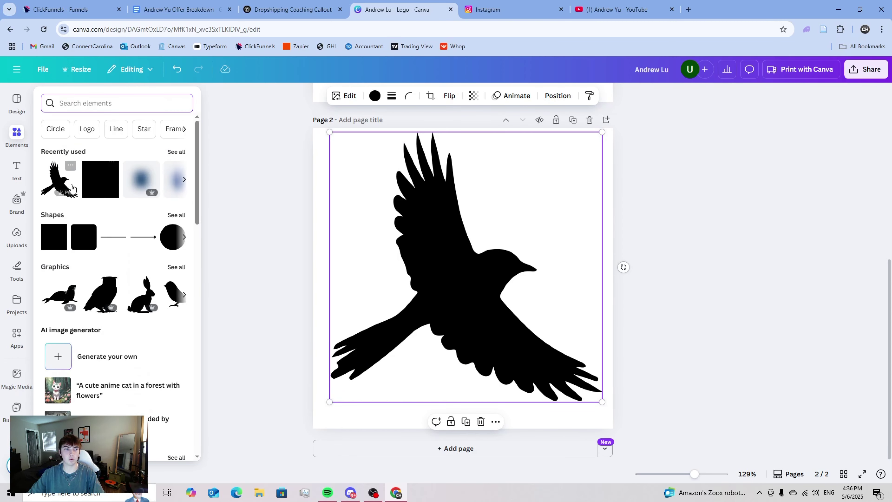
{"action": "left_click", "coordinate": [45, 241]}
{"action": "left_click_drag", "start_coordinate": [416, 233], "coordinate": [490, 308]}
- Bring the bird to the front and adjust its size and position
{"action": "left_click", "coordinate": [470, 286]}
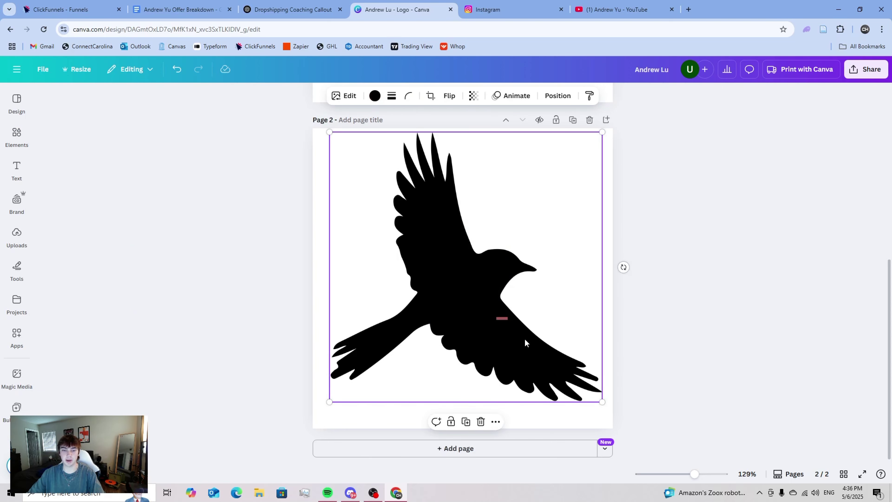
{"action": "right_click", "coordinate": [441, 289]}
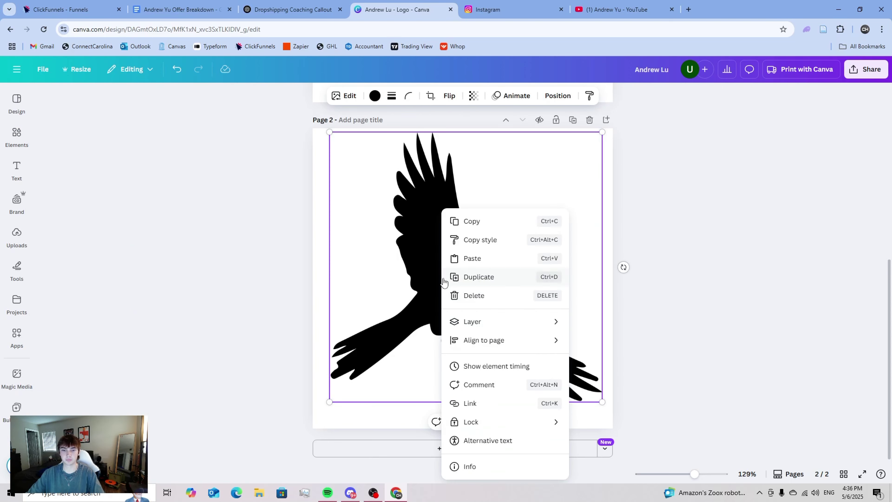
{"action": "mouse_move", "coordinate": [497, 331]}
{"action": "left_click", "coordinate": [611, 340]}
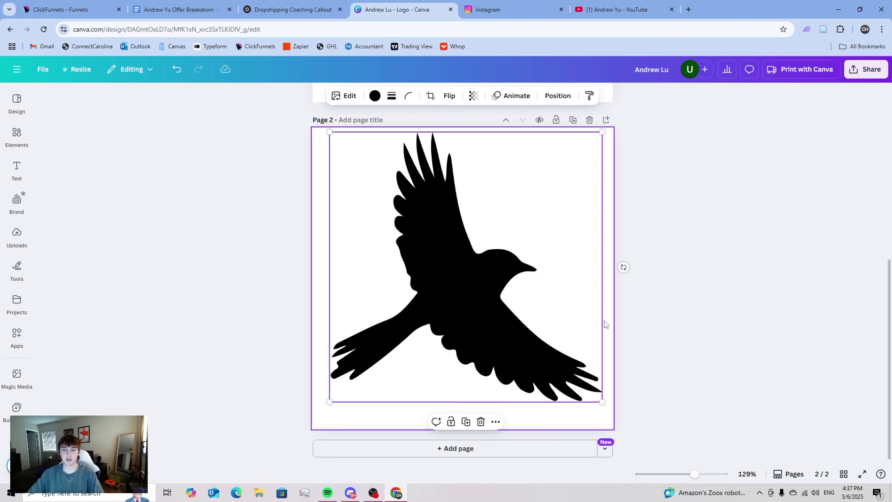
{"action": "left_click_drag", "start_coordinate": [456, 295], "coordinate": [450, 310]}
{"action": "mouse_move", "coordinate": [596, 144]}
{"action": "left_mouse_down"}
{"action": "mouse_move", "coordinate": [622, 125]}
{"action": "mouse_move", "coordinate": [609, 134]}
{"action": "left_mouse_up"}
{"action": "left_click_drag", "start_coordinate": [469, 266], "coordinate": [466, 264]}
{"action": "left_click_drag", "start_coordinate": [495, 318], "coordinate": [308, 303]}
- Reshape the small pink element into a narrow box and move the bird back onto the page
{"action": "left_click", "coordinate": [503, 318]}
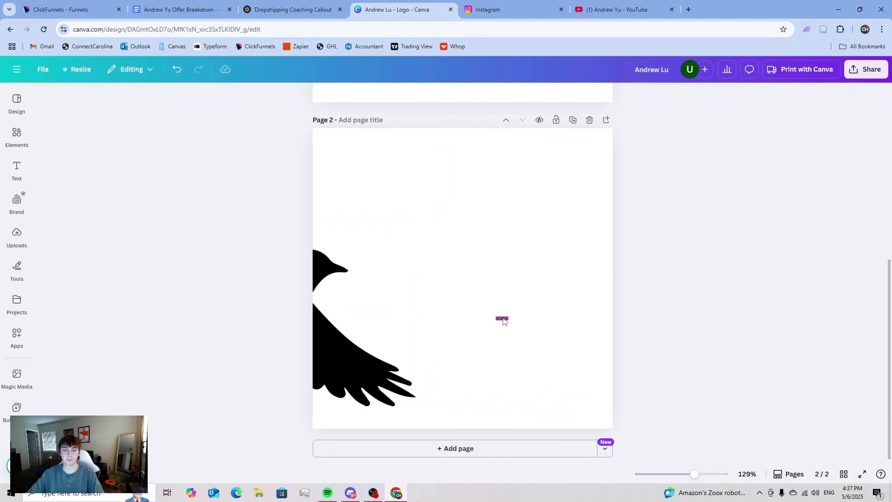
{"action": "left_click_drag", "start_coordinate": [508, 318], "coordinate": [476, 311]}
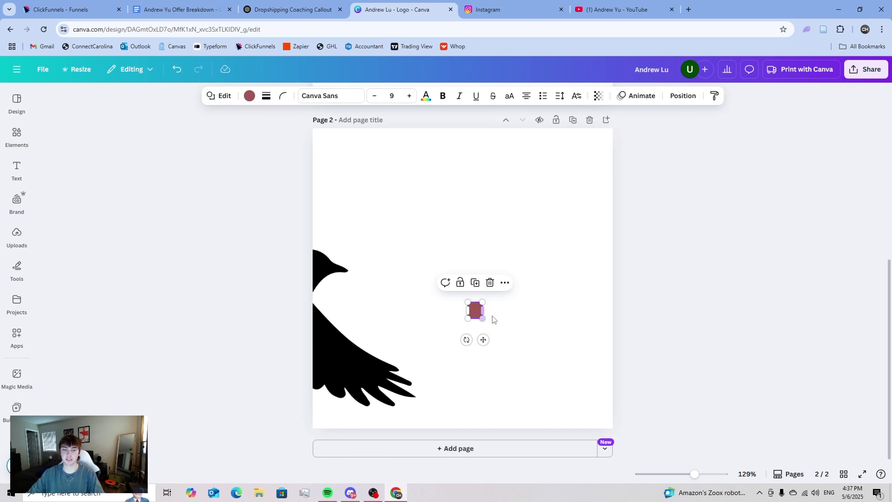
{"action": "left_click", "coordinate": [317, 317]}
{"action": "left_click_drag", "start_coordinate": [317, 317], "coordinate": [504, 329]}
{"action": "left_click", "coordinate": [630, 309]}
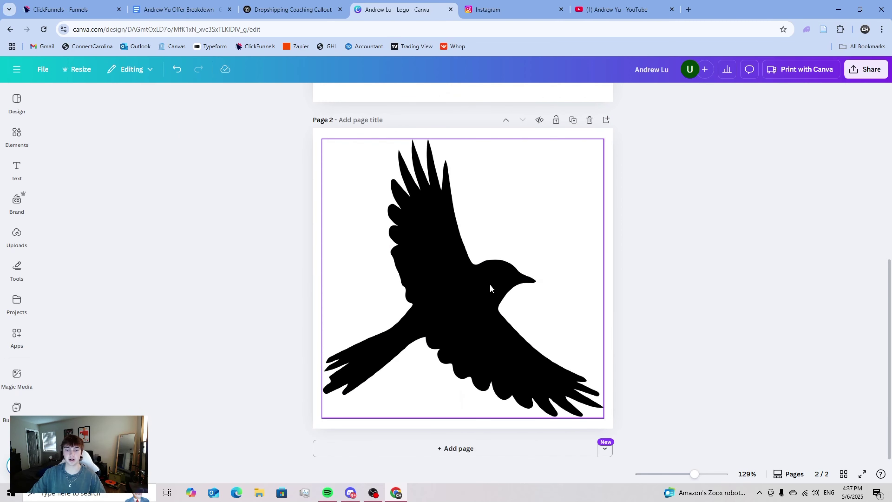
- Recolour the bird silhouette green
{"action": "left_click", "coordinate": [562, 190]}
{"action": "left_click", "coordinate": [373, 97]}
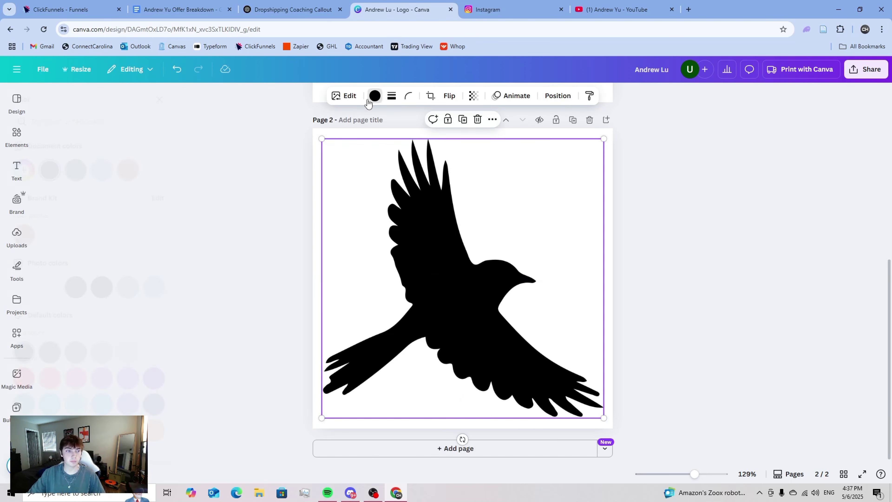
{"action": "left_click", "coordinate": [104, 170]}
{"action": "left_click", "coordinate": [266, 199]}
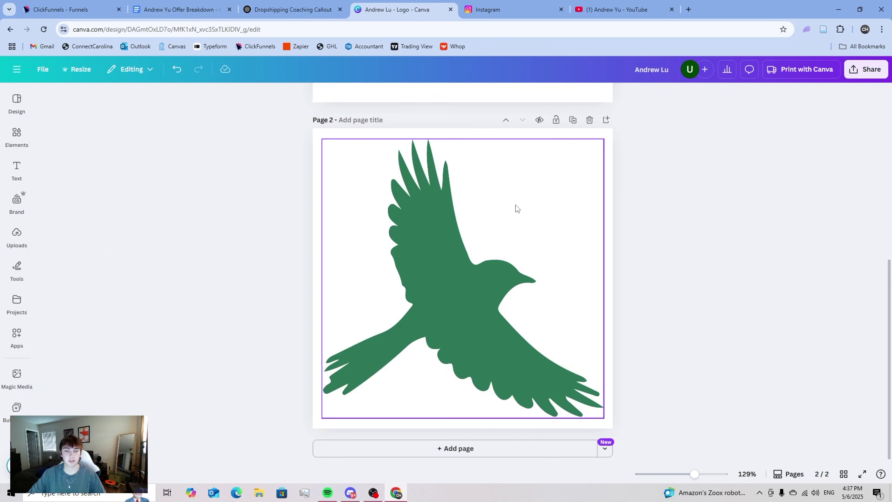
- Download only Page 2 of the design as a PNG
{"action": "left_click", "coordinate": [866, 69]}
{"action": "left_click", "coordinate": [732, 262]}
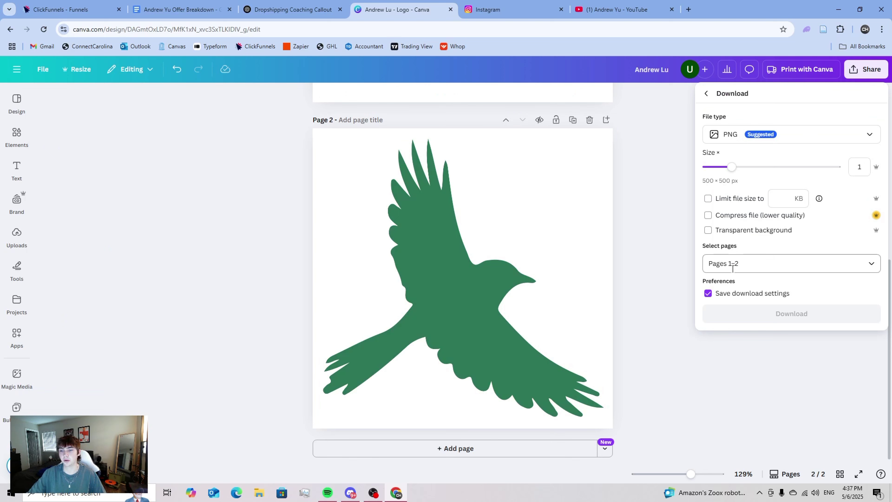
{"action": "left_click", "coordinate": [732, 264]}
{"action": "left_click", "coordinate": [716, 327]}
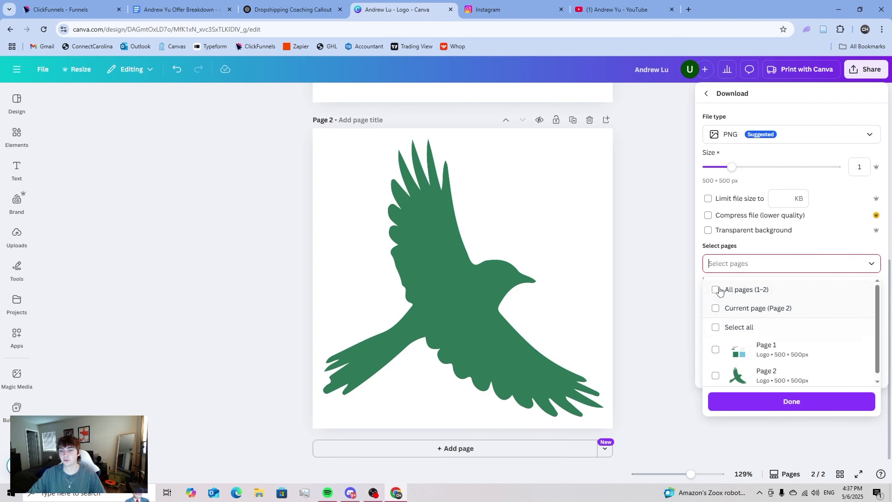
{"action": "left_click", "coordinate": [716, 374]}
{"action": "left_click", "coordinate": [766, 399]}
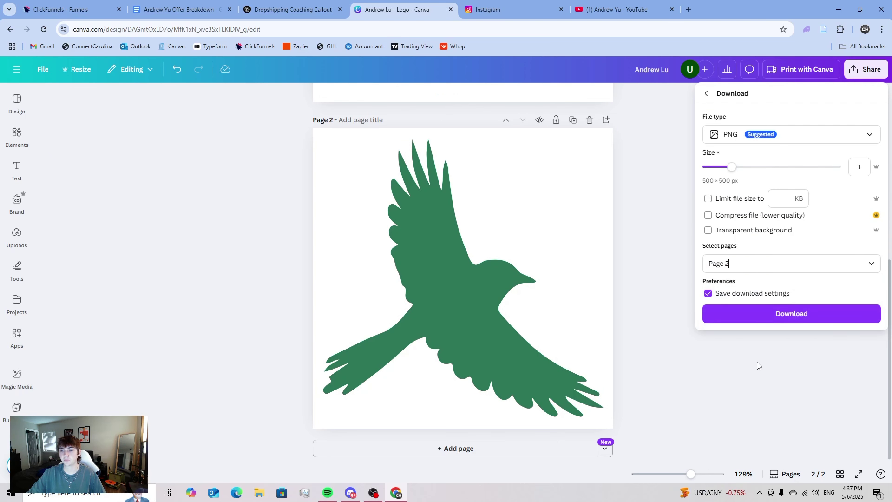
{"action": "left_click", "coordinate": [743, 314]}
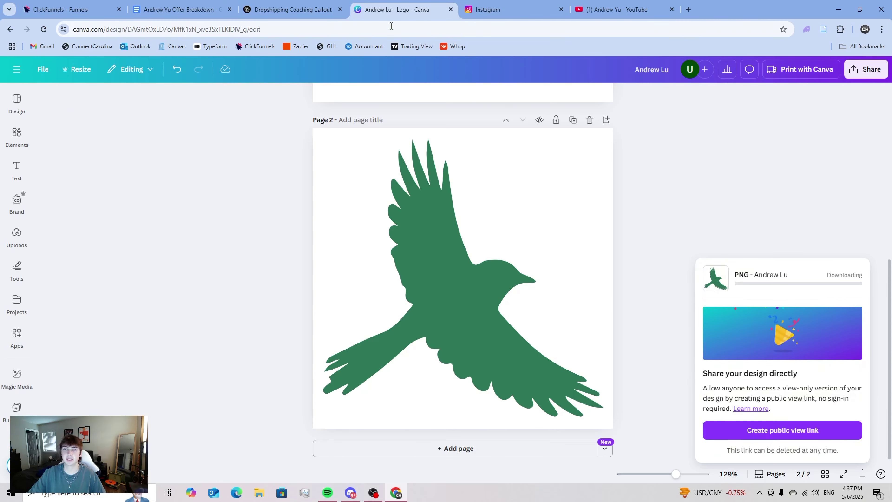
{"action": "key", "text": "ctrl+1"}
{"action": "scroll", "coordinate": [651, 232], "scroll_direction": "down", "scroll_amount": 5}
- Add an Image element above the Attention heading and fill it with the downloaded green bird PNG
{"action": "scroll", "coordinate": [651, 231], "scroll_direction": "up", "scroll_amount": 3}
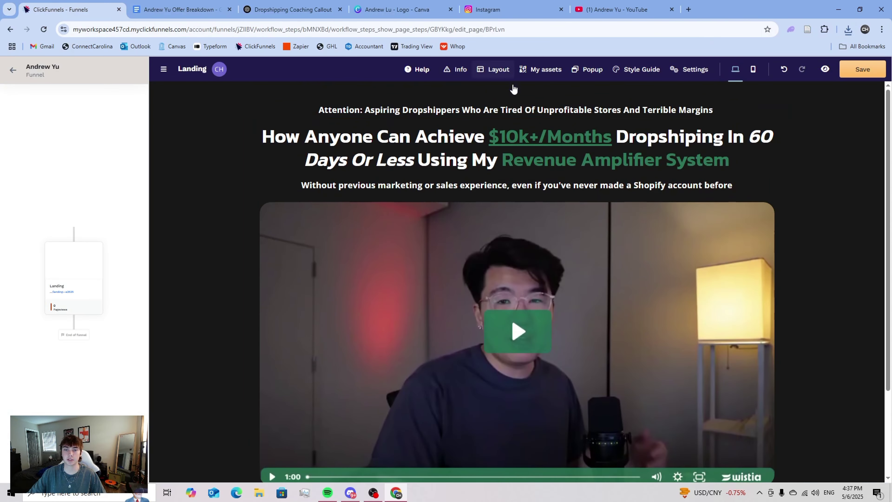
{"action": "left_click", "coordinate": [517, 120]}
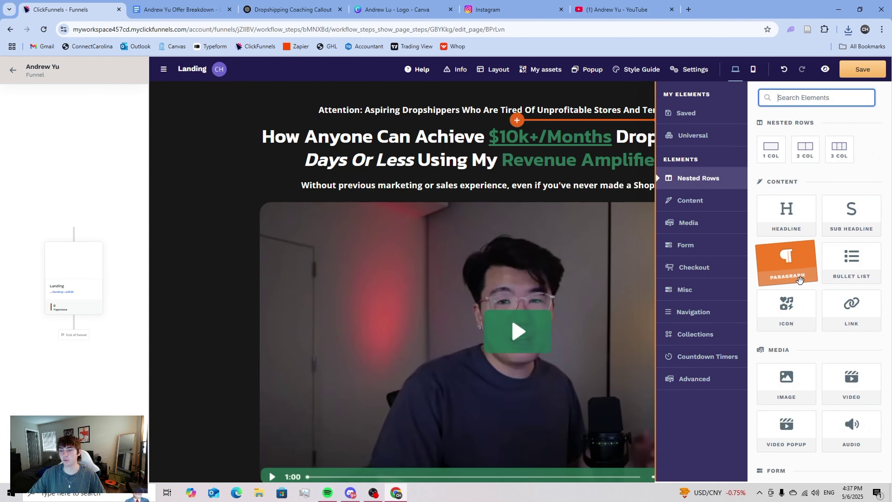
{"action": "scroll", "coordinate": [787, 309], "scroll_direction": "down", "scroll_amount": 2}
{"action": "left_click", "coordinate": [787, 337]}
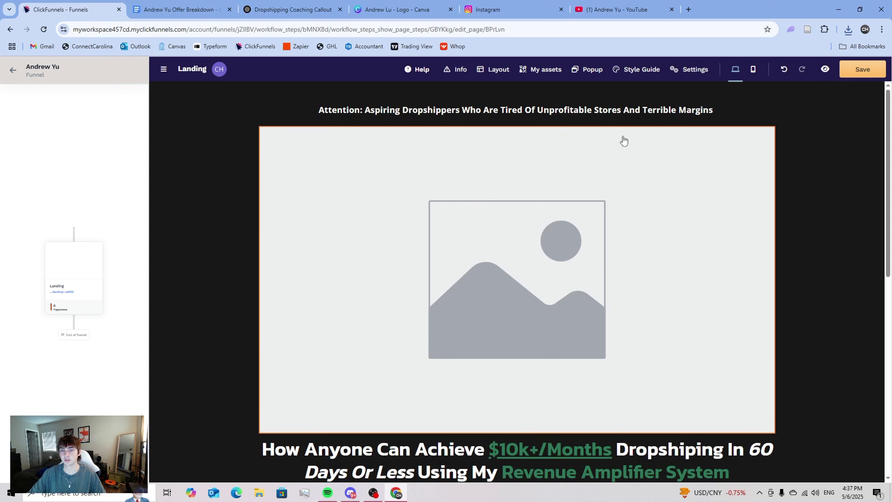
{"action": "mouse_move", "coordinate": [670, 134]}
{"action": "left_click_drag", "start_coordinate": [612, 120], "coordinate": [606, 149]}
{"action": "left_click", "coordinate": [604, 162]}
{"action": "left_click", "coordinate": [878, 190]}
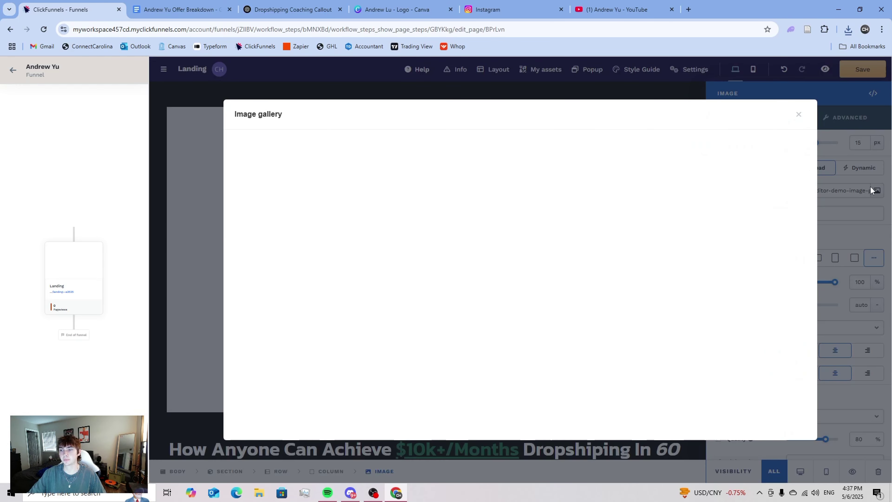
{"action": "left_click", "coordinate": [848, 29]}
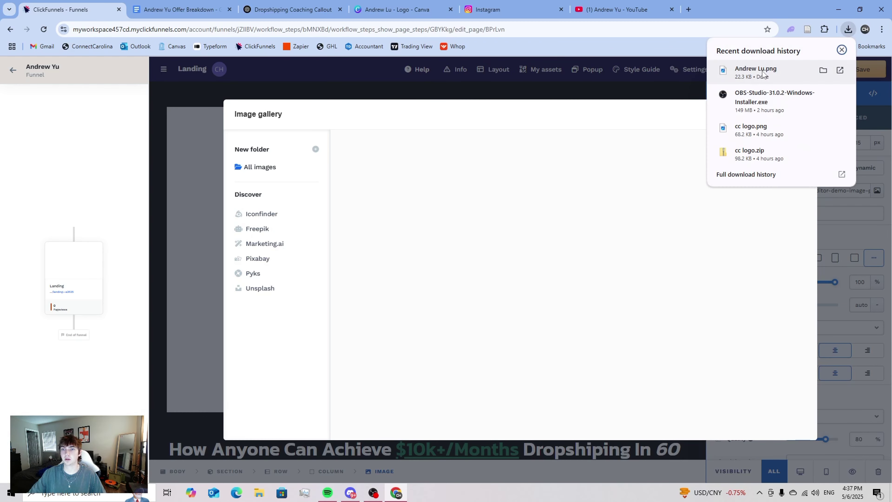
{"action": "left_click", "coordinate": [440, 143]}
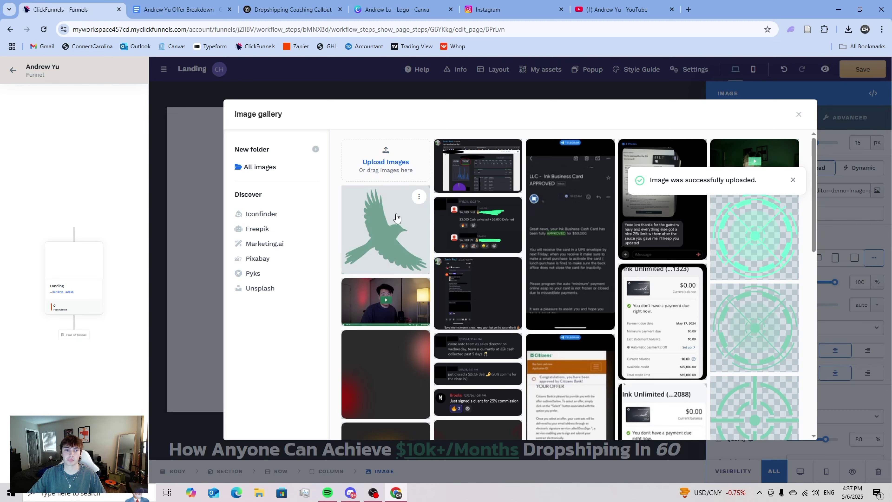
{"action": "left_click", "coordinate": [396, 220]}
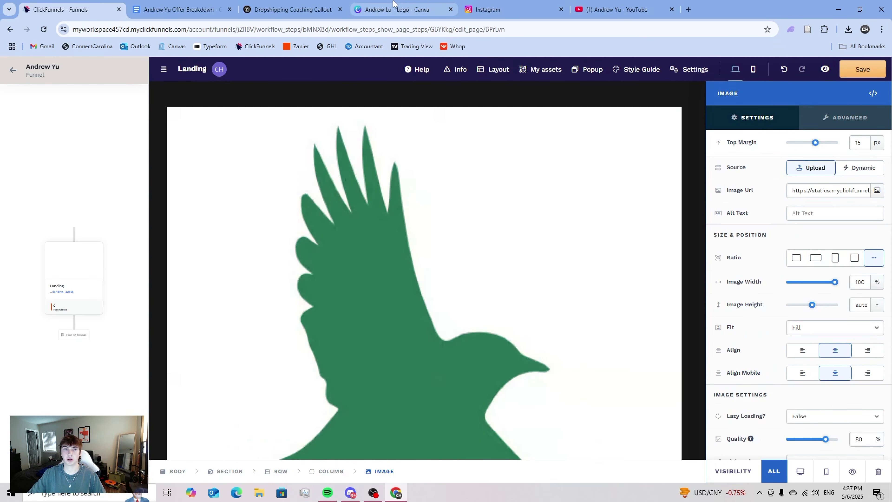
{"action": "left_click", "coordinate": [390, 10]}
- Re-download page 2 of the bird logo as a 500 × 500 PNG
{"action": "left_click", "coordinate": [866, 68]}
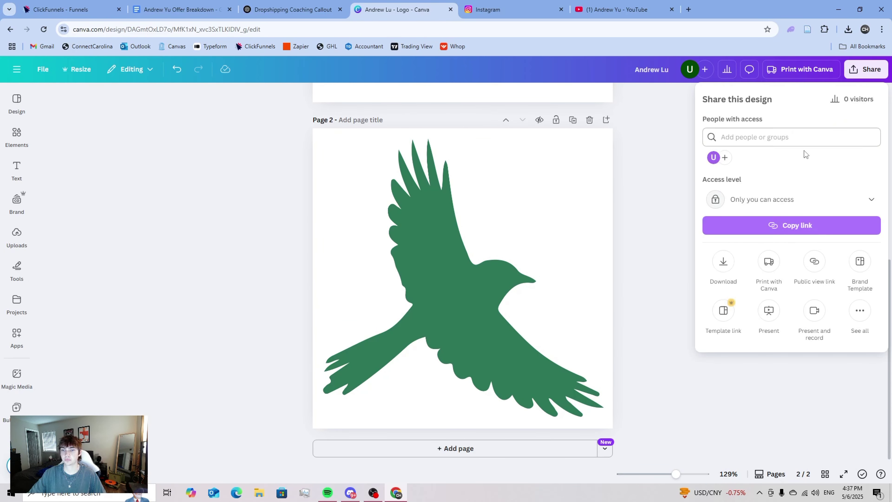
{"action": "left_click", "coordinate": [721, 262]}
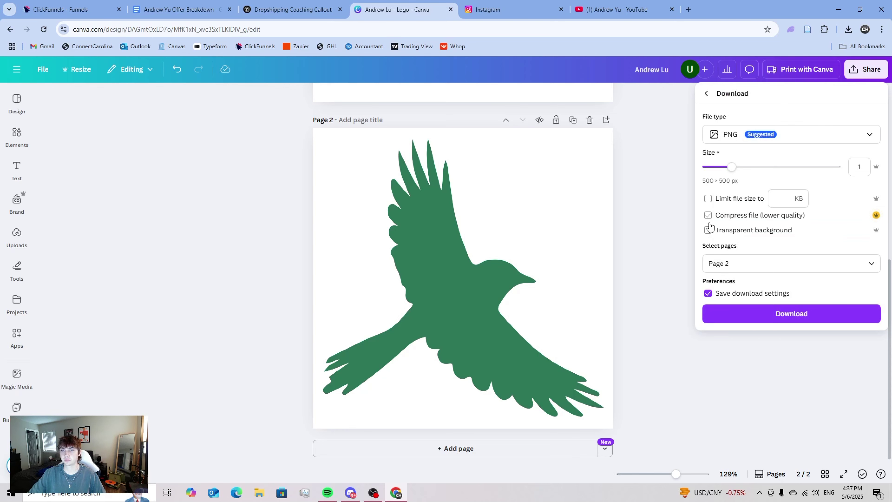
{"action": "left_click", "coordinate": [756, 323]}
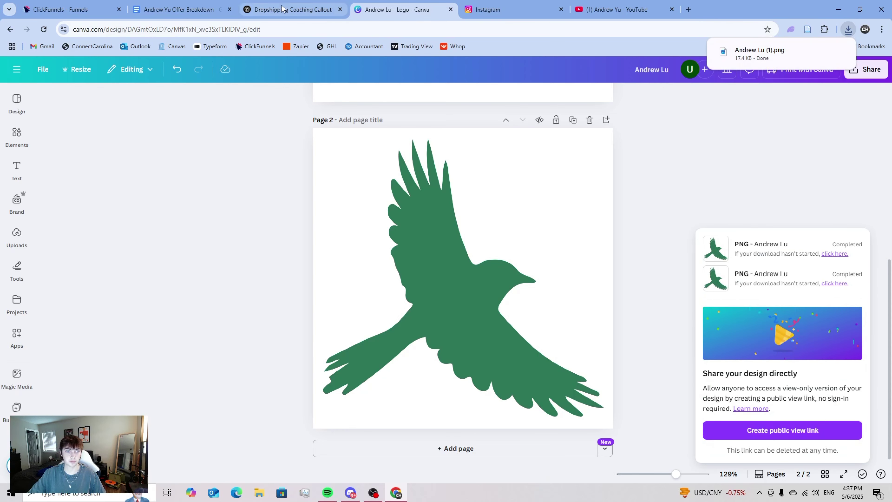
{"action": "left_click", "coordinate": [72, 9]}
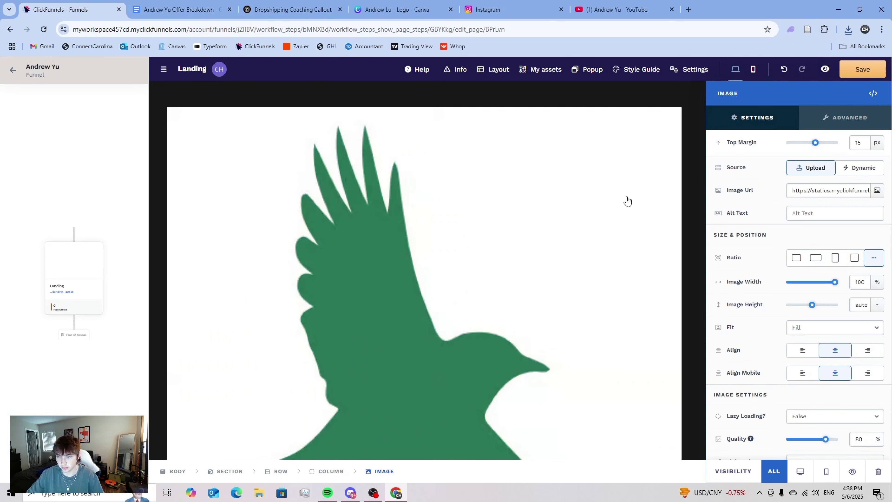
- Swap in the transparent bird PNG, sized to about 12% width with a -30 px top margin
{"action": "left_click", "coordinate": [877, 190]}
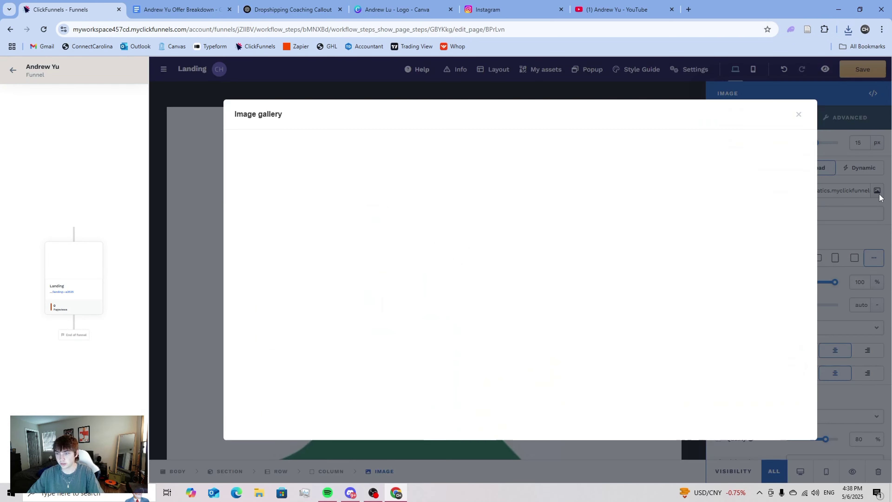
{"action": "left_click", "coordinate": [848, 29]}
{"action": "left_click_drag", "start_coordinate": [758, 72], "coordinate": [444, 140]}
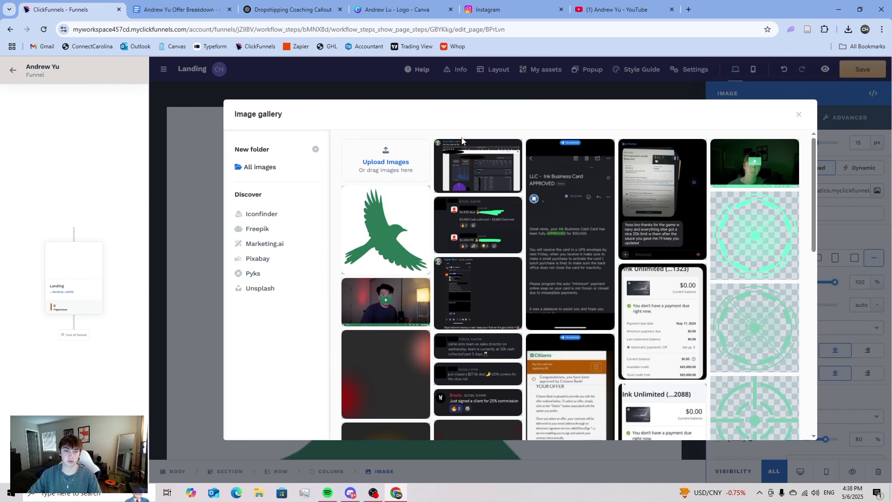
{"action": "left_click", "coordinate": [442, 216]}
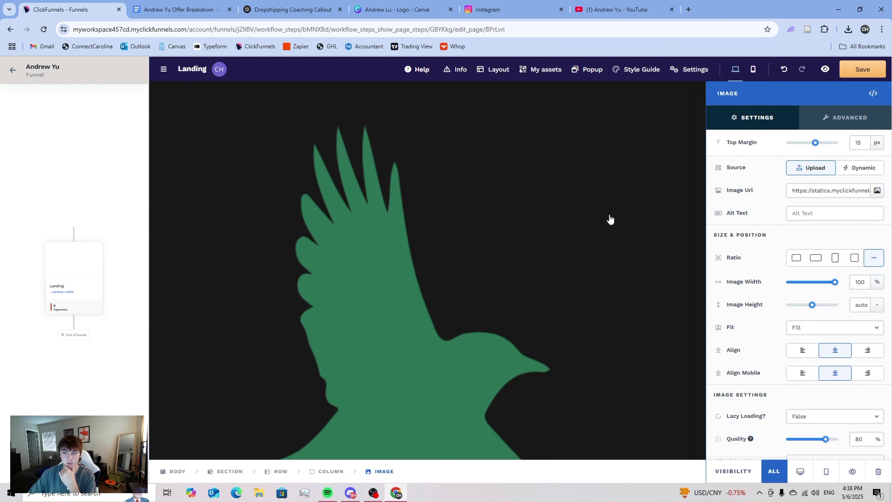
{"action": "left_click_drag", "start_coordinate": [830, 284], "coordinate": [796, 286]}
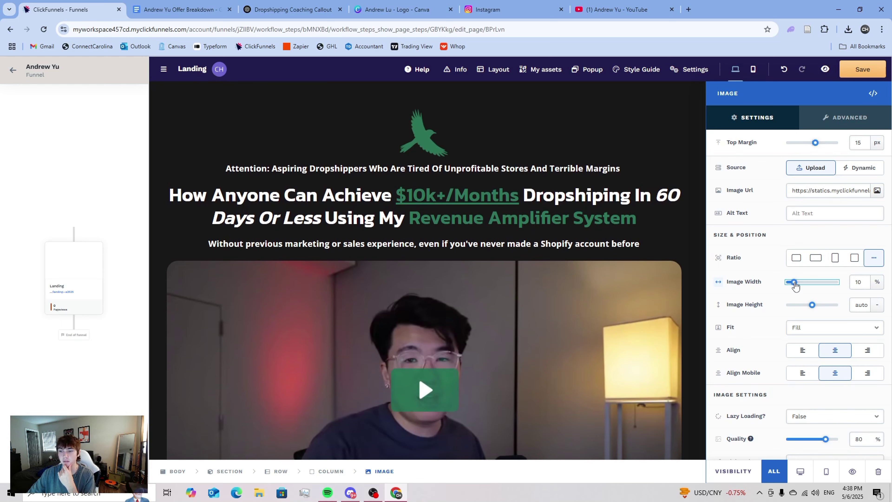
{"action": "left_click_drag", "start_coordinate": [817, 145], "coordinate": [805, 149]}
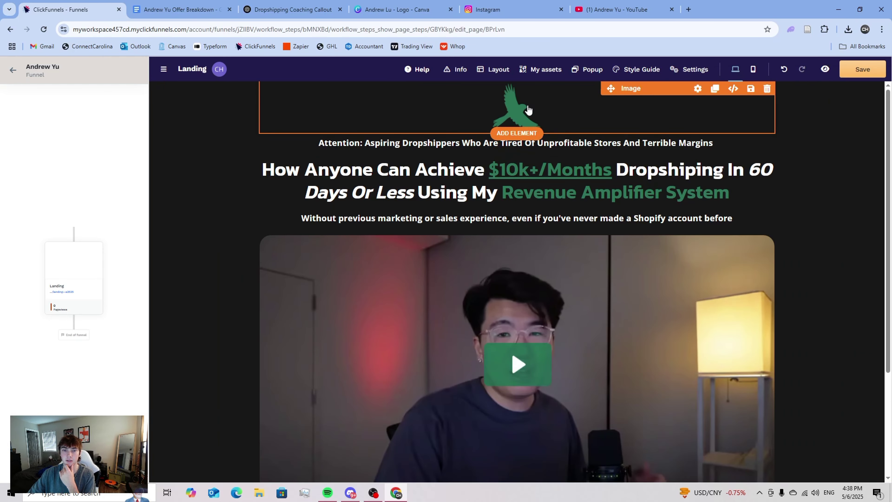
- Set the bird logo's top margin to -35 px and the Attention line's to 15 px
{"action": "left_click", "coordinate": [527, 110]}
{"action": "left_click_drag", "start_coordinate": [803, 145], "coordinate": [805, 147]}
{"action": "left_click", "coordinate": [506, 144]}
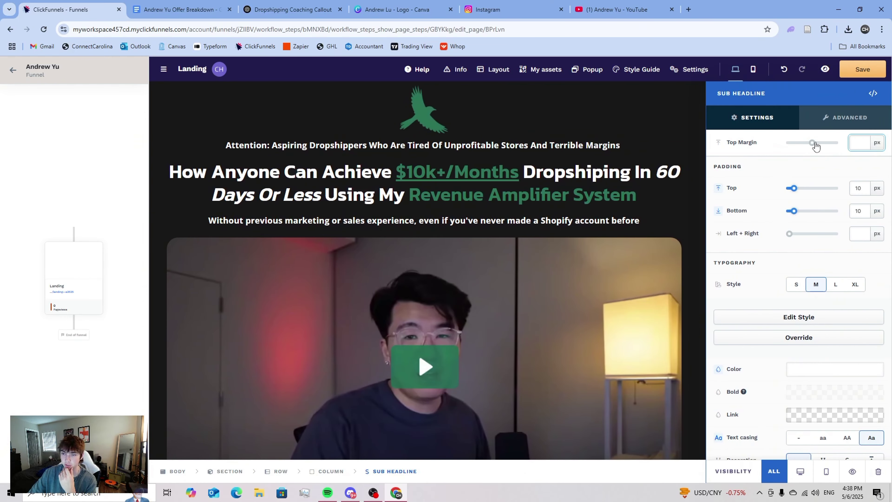
{"action": "left_click_drag", "start_coordinate": [816, 147], "coordinate": [816, 147]}
- Raise the headline and the sub headline with -10 px top margins each
{"action": "left_click", "coordinate": [539, 170]}
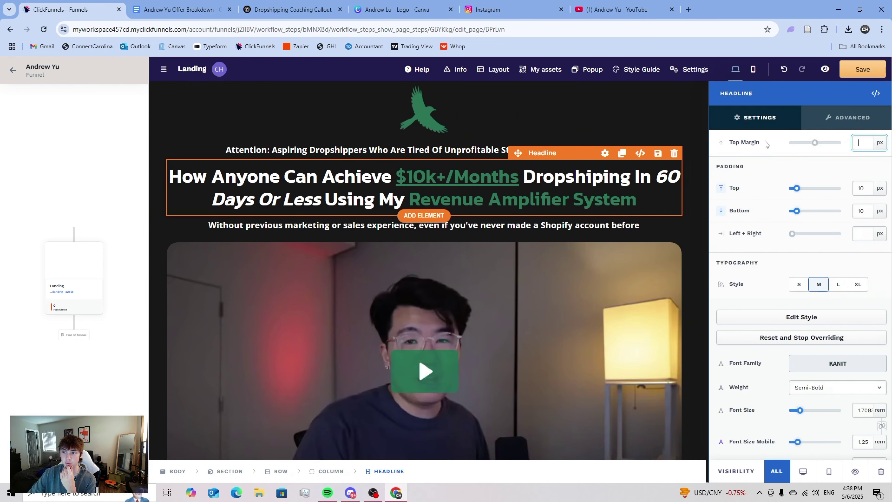
{"action": "left_click_drag", "start_coordinate": [815, 143], "coordinate": [811, 144]}
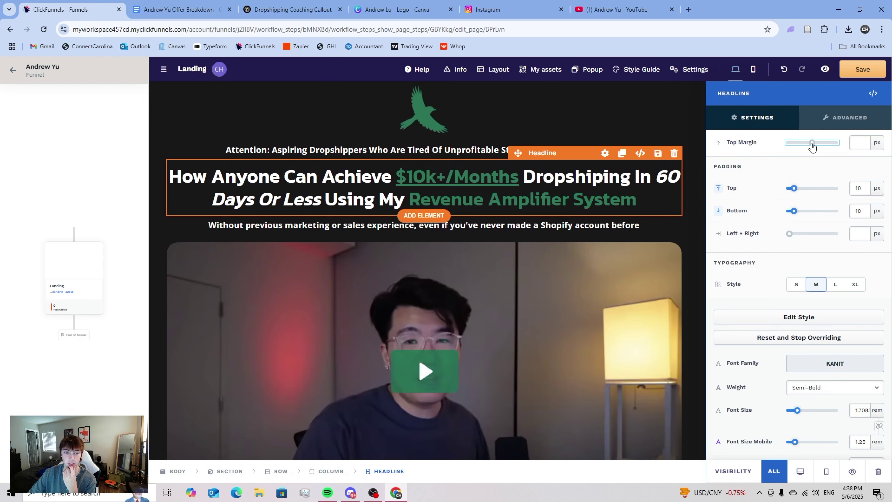
{"action": "left_click", "coordinate": [681, 159]}
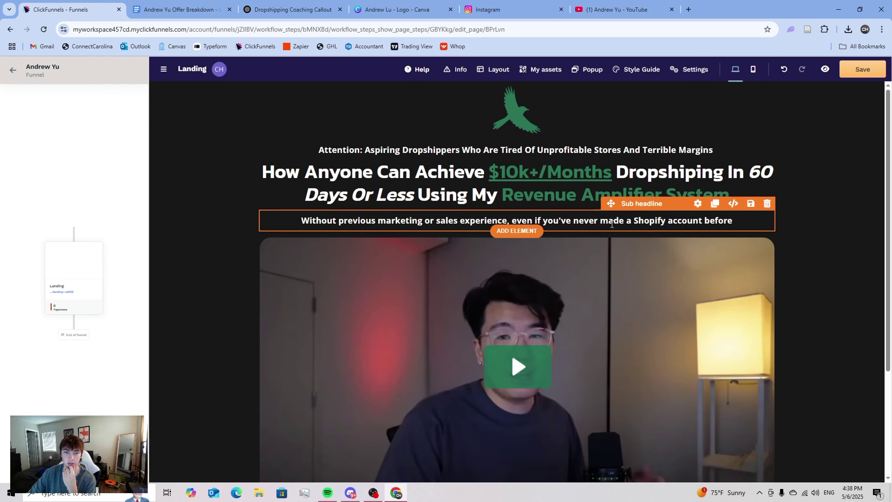
{"action": "left_click", "coordinate": [649, 206]}
{"action": "left_click_drag", "start_coordinate": [814, 147], "coordinate": [811, 148]}
{"action": "left_click", "coordinate": [625, 151]}
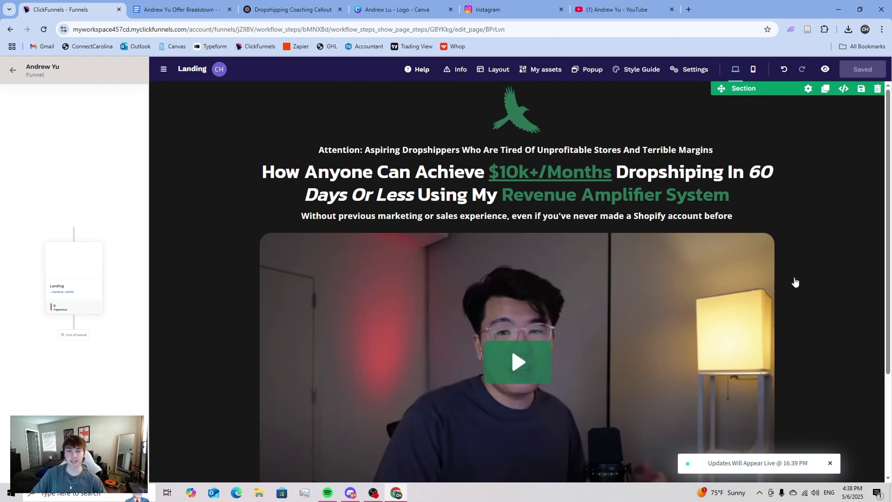
{"action": "scroll", "coordinate": [792, 278], "scroll_direction": "down", "scroll_amount": 5}
{"action": "scroll", "coordinate": [785, 273], "scroll_direction": "up", "scroll_amount": 5}
{"action": "scroll", "coordinate": [782, 274], "scroll_direction": "down", "scroll_amount": 5}
- Apply the Modern Button style to the sign-up button and give it a dark green background
{"action": "left_click", "coordinate": [547, 397]}
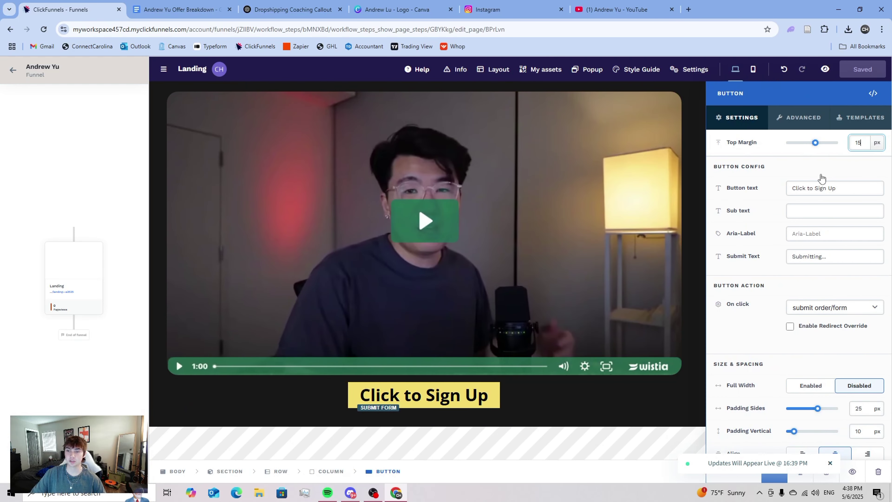
{"action": "left_click", "coordinate": [854, 118]}
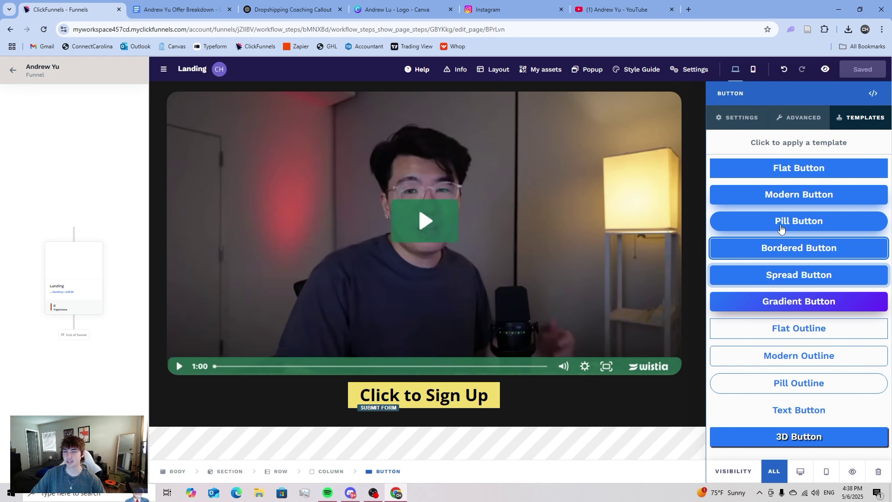
{"action": "left_click", "coordinate": [779, 204]}
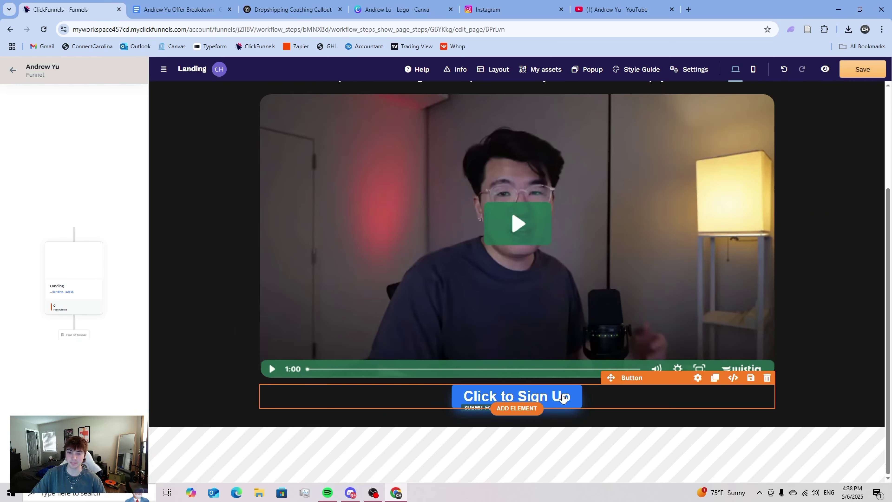
{"action": "left_click", "coordinate": [478, 400]}
{"action": "scroll", "coordinate": [830, 283], "scroll_direction": "down", "scroll_amount": 5}
{"action": "left_click", "coordinate": [806, 256]}
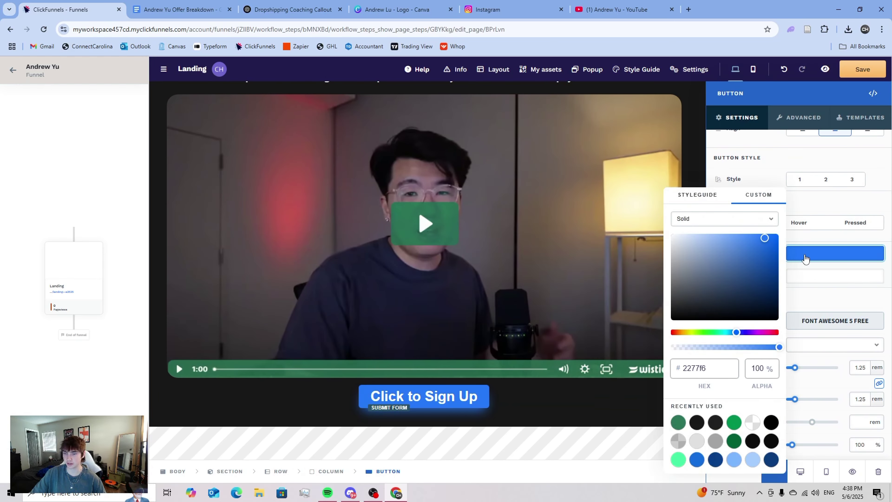
{"action": "left_click", "coordinate": [678, 422]}
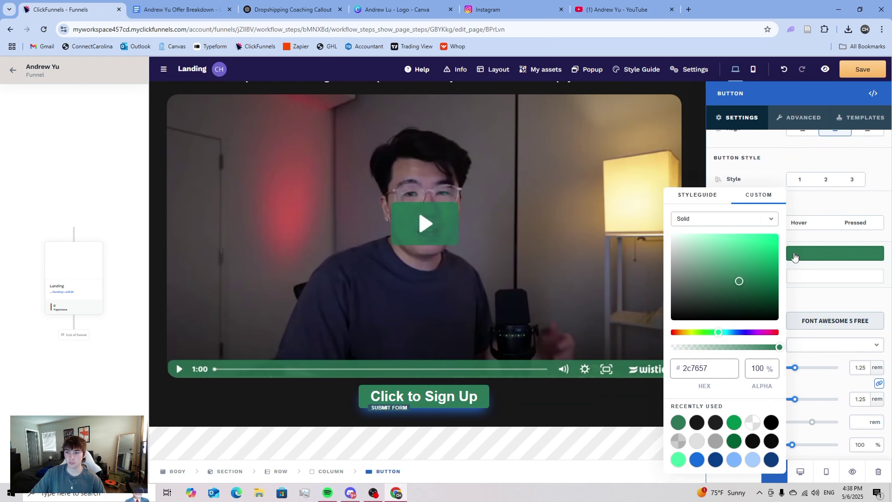
- Set the hover background to darker green 0f3f2b and the pressed background to green 2c7657
{"action": "left_click", "coordinate": [795, 222]}
{"action": "left_click", "coordinate": [812, 256]}
{"action": "left_click", "coordinate": [678, 423]}
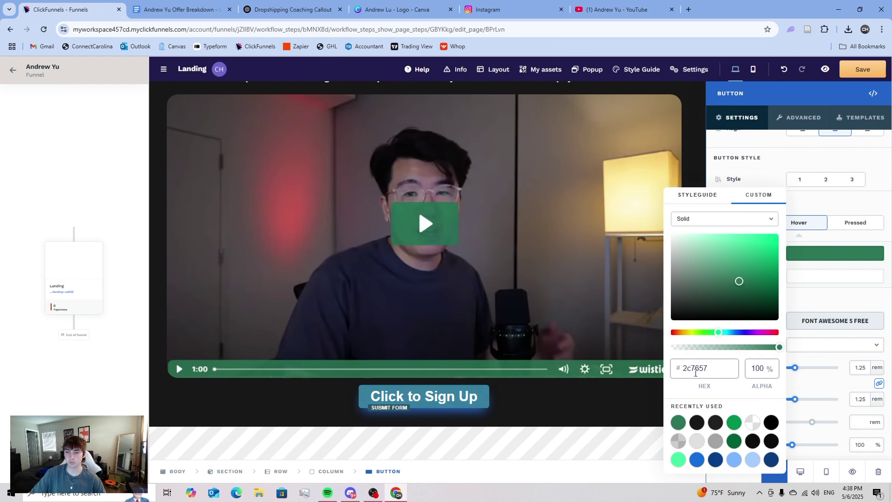
{"action": "left_click_drag", "start_coordinate": [745, 297], "coordinate": [753, 299]}
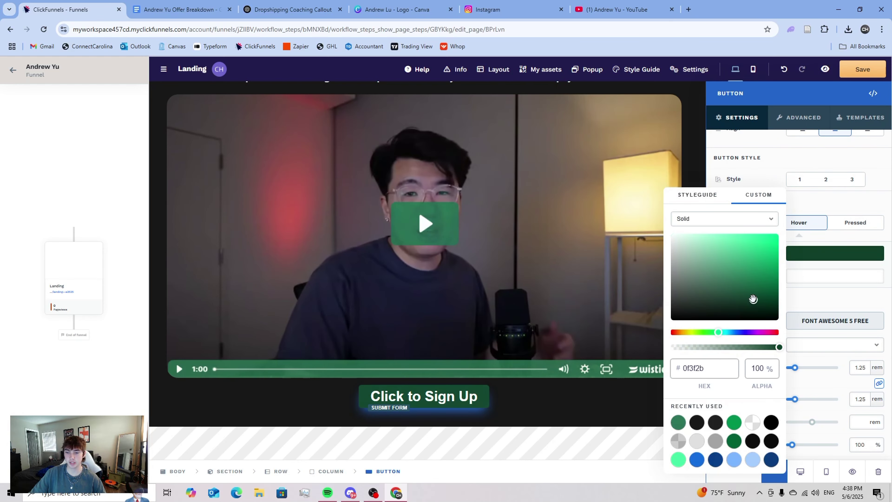
{"action": "left_click", "coordinate": [856, 222]}
{"action": "left_click", "coordinate": [819, 255]}
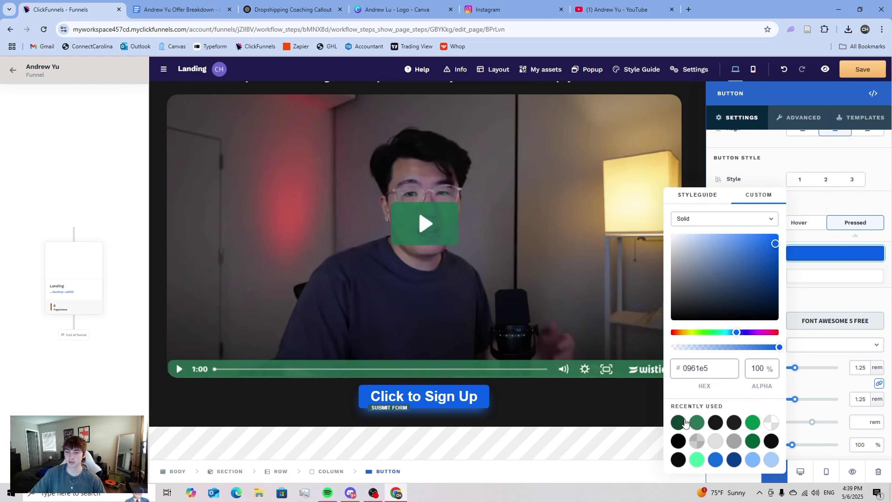
{"action": "left_click", "coordinate": [678, 423]}
{"action": "left_click", "coordinate": [818, 268]}
- Make the button's shadow colour white
{"action": "scroll", "coordinate": [807, 303], "scroll_direction": "down", "scroll_amount": 10}
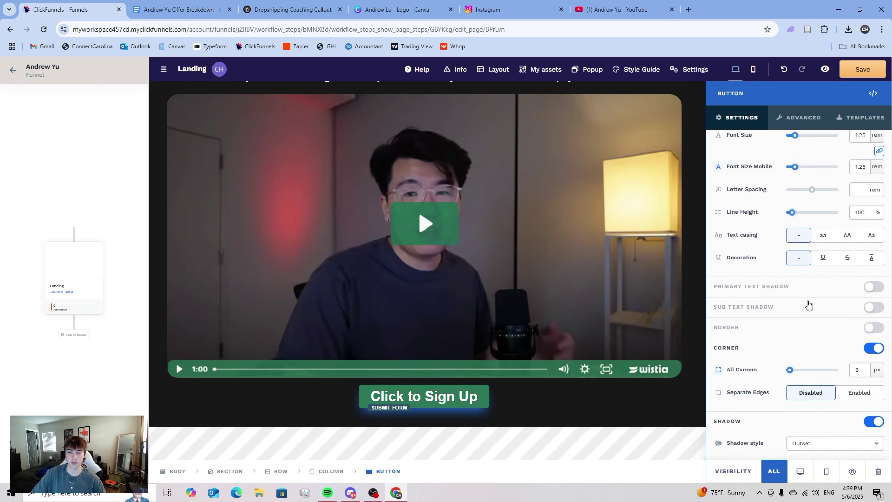
{"action": "left_click", "coordinate": [822, 340]}
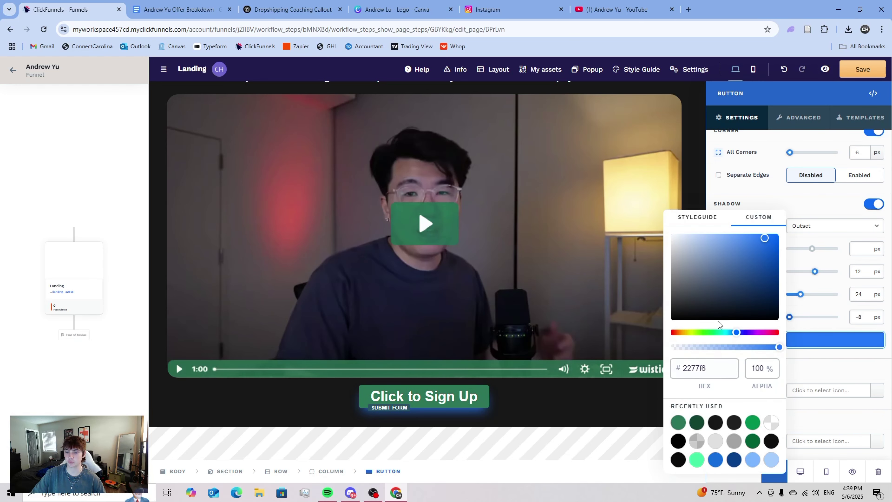
{"action": "left_click_drag", "start_coordinate": [716, 317], "coordinate": [640, 191]}
{"action": "left_click", "coordinate": [810, 307]}
{"action": "scroll", "coordinate": [808, 253], "scroll_direction": "up", "scroll_amount": 15}
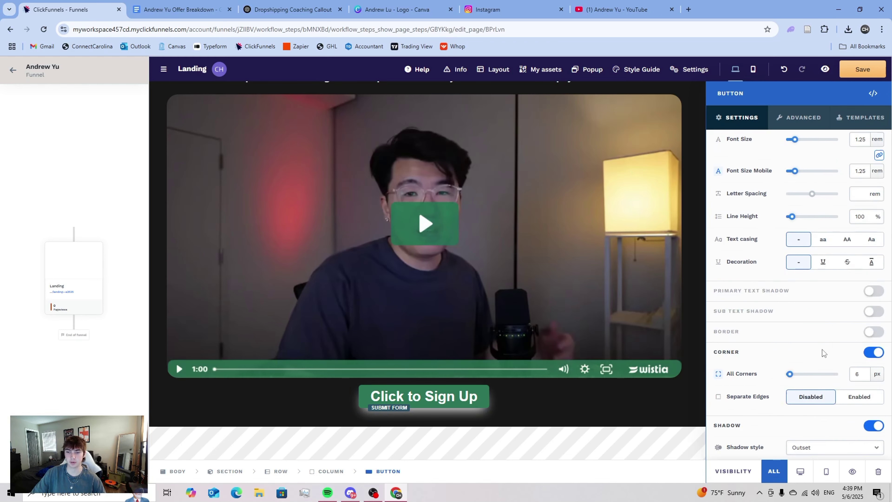
- Replace the button text with 'Apply Now!' and add the sub text 'Limited Spots Available'
{"action": "double_click", "coordinate": [808, 193]}
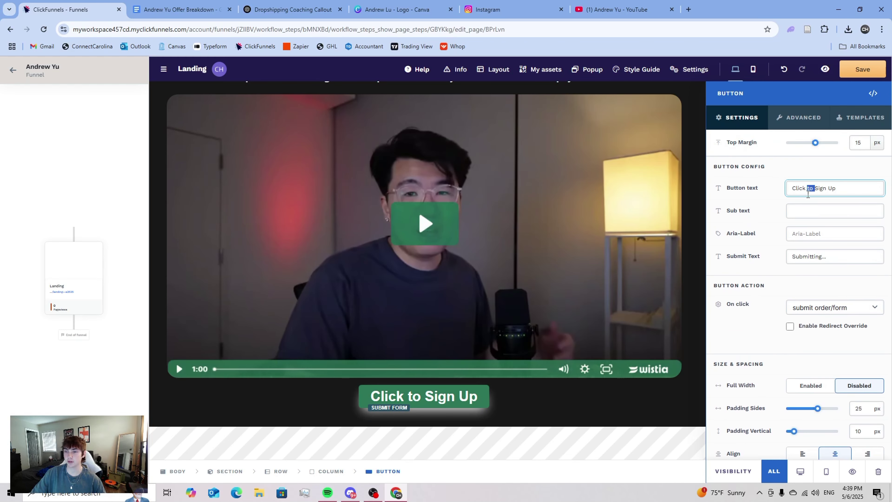
{"action": "key", "text": "ctrl+a"}
{"action": "type", "text": "A"}
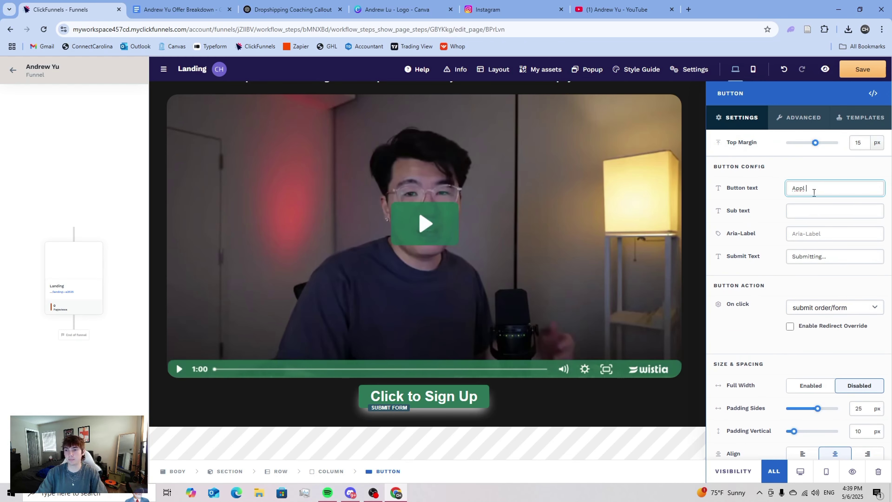
{"action": "left_click", "coordinate": [810, 210]}
{"action": "type", "text": "Limit"}
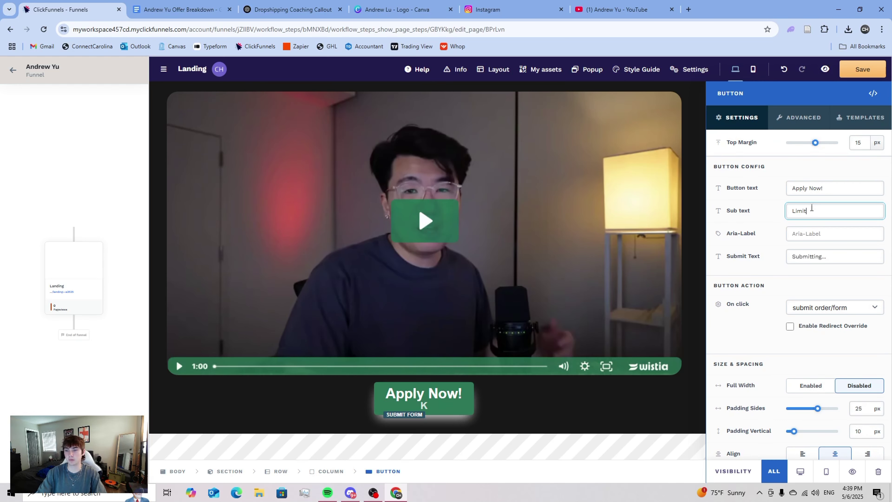
{"action": "type", "text": "ed Spots Ava"}
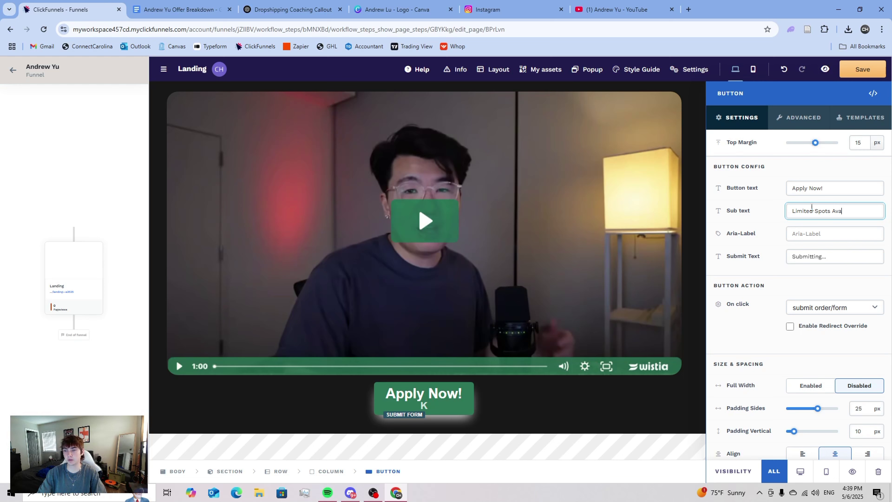
{"action": "type", "text": "ilable"}
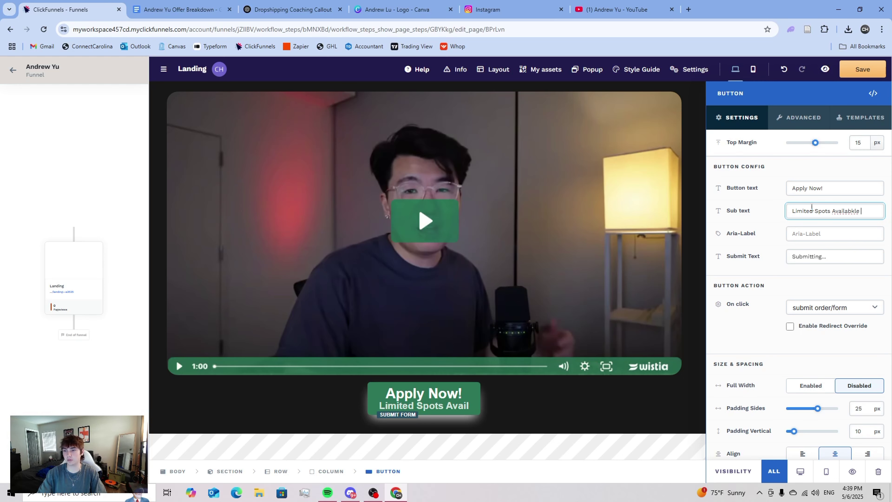
{"action": "left_click", "coordinate": [769, 224]}
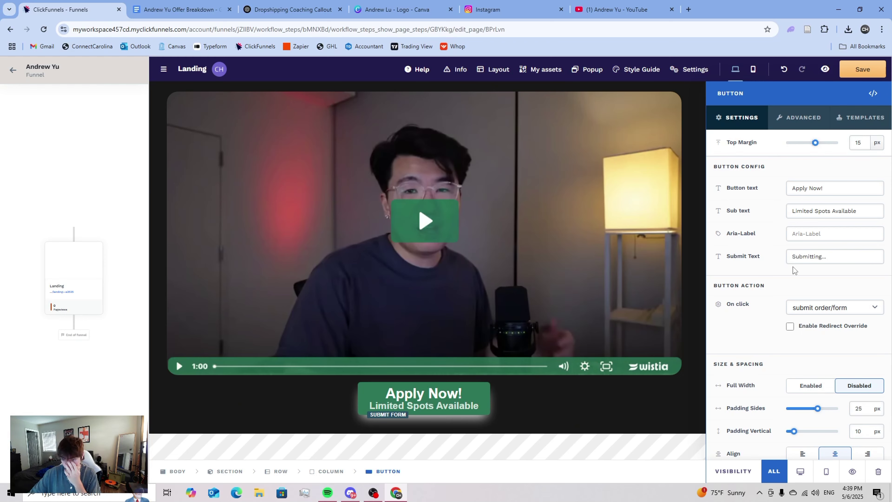
{"action": "scroll", "coordinate": [794, 270], "scroll_direction": "down", "scroll_amount": 5}
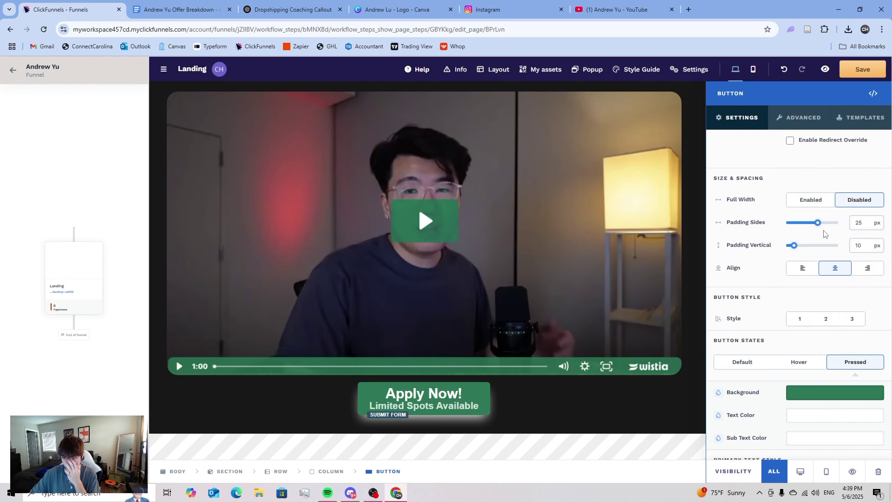
- Set the button padding to 30 px on the sides and 15 px vertically
{"action": "left_click_drag", "start_coordinate": [819, 223], "coordinate": [825, 223]}
{"action": "left_click_drag", "start_coordinate": [795, 248], "coordinate": [796, 250]}
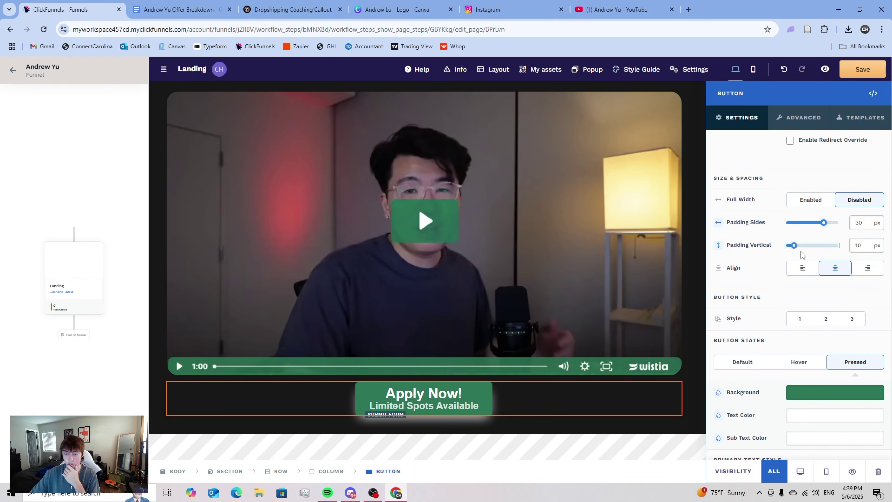
{"action": "scroll", "coordinate": [803, 253], "scroll_direction": "down", "scroll_amount": 7}
{"action": "scroll", "coordinate": [820, 278], "scroll_direction": "down", "scroll_amount": 8}
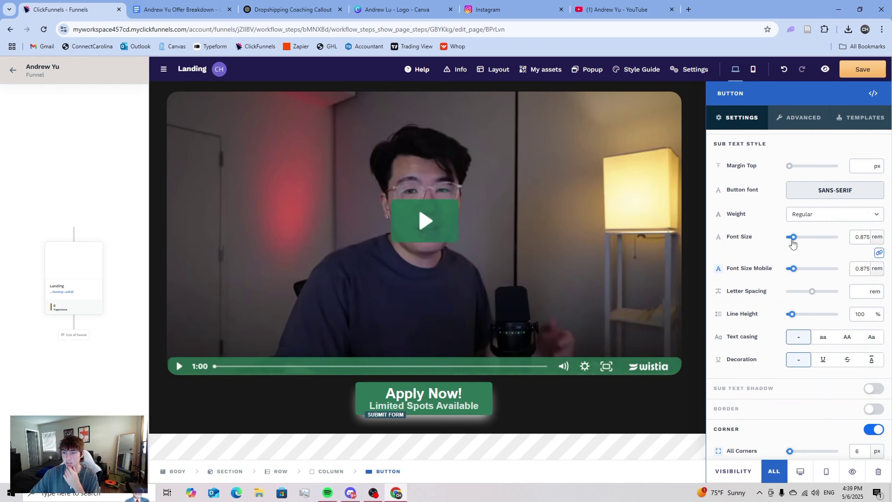
- Shrink the sub text font size, set sub and main text line heights to 120%, and close the settings
{"action": "left_click_drag", "start_coordinate": [793, 240], "coordinate": [792, 240]}
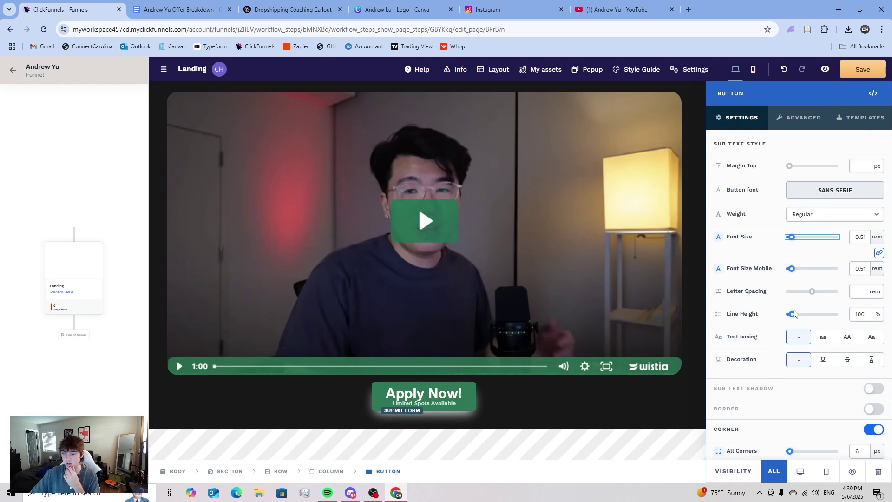
{"action": "left_click_drag", "start_coordinate": [795, 313], "coordinate": [796, 315]}
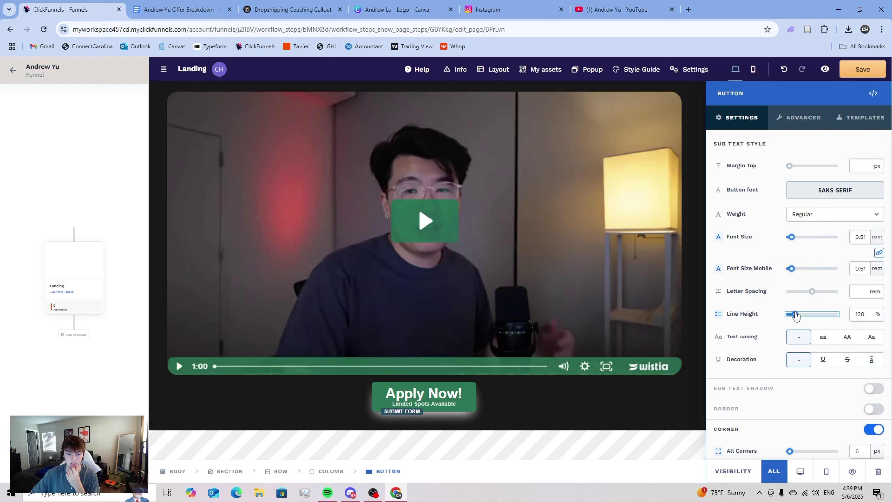
{"action": "scroll", "coordinate": [808, 314], "scroll_direction": "up", "scroll_amount": 8}
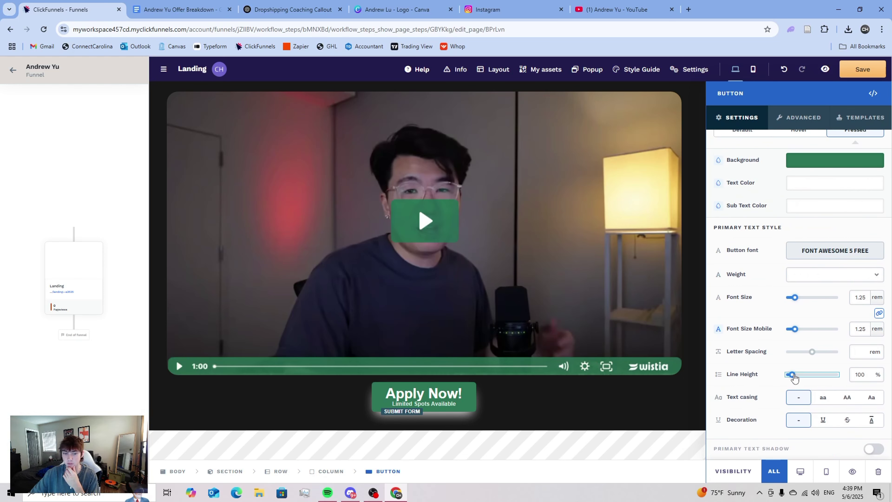
{"action": "left_click_drag", "start_coordinate": [795, 377], "coordinate": [796, 378]}
{"action": "left_click", "coordinate": [638, 392]}
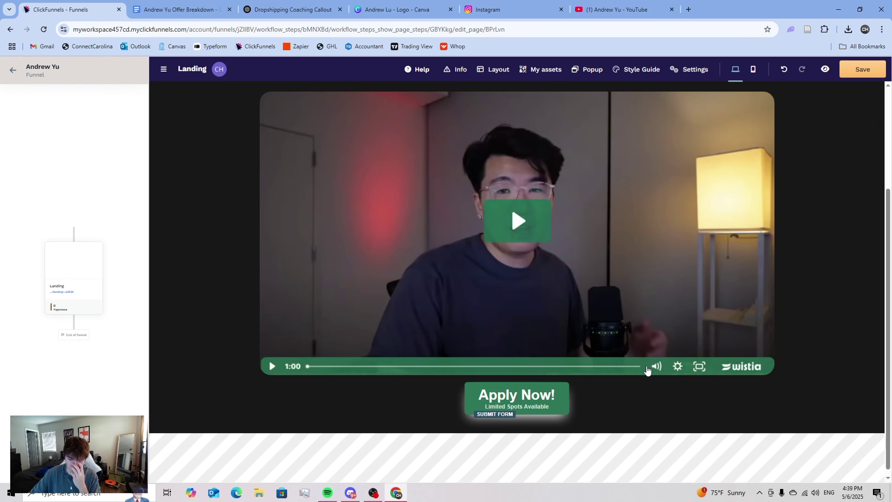
{"action": "scroll", "coordinate": [648, 369], "scroll_direction": "up", "scroll_amount": 4}
{"action": "scroll", "coordinate": [781, 355], "scroll_direction": "down", "scroll_amount": 5}
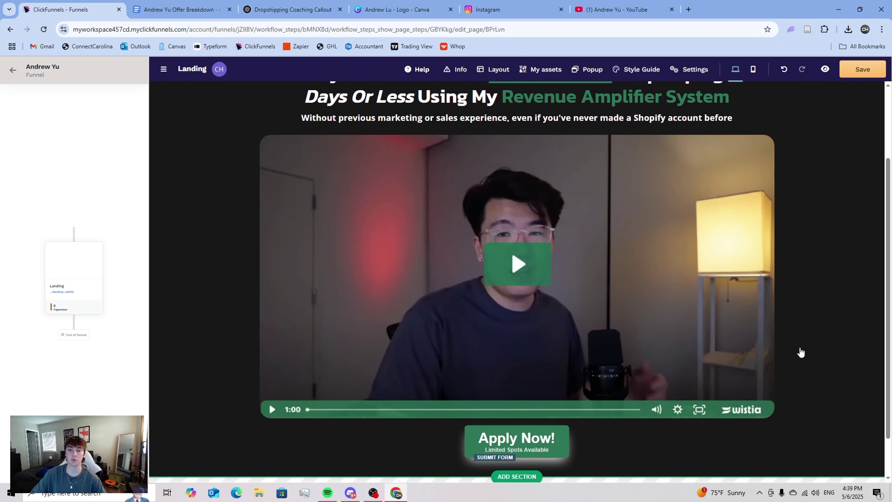
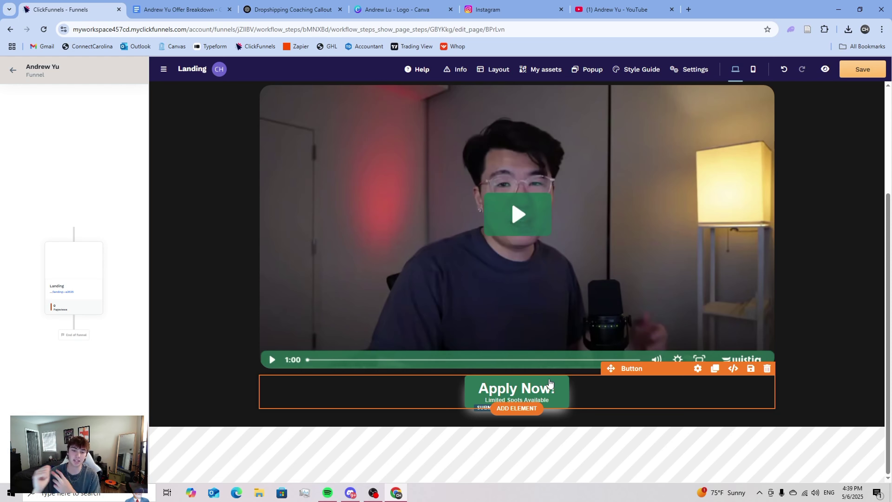
- Add a two-column row below the button with a headline and bullet list in each column
{"action": "left_click", "coordinate": [518, 407]}
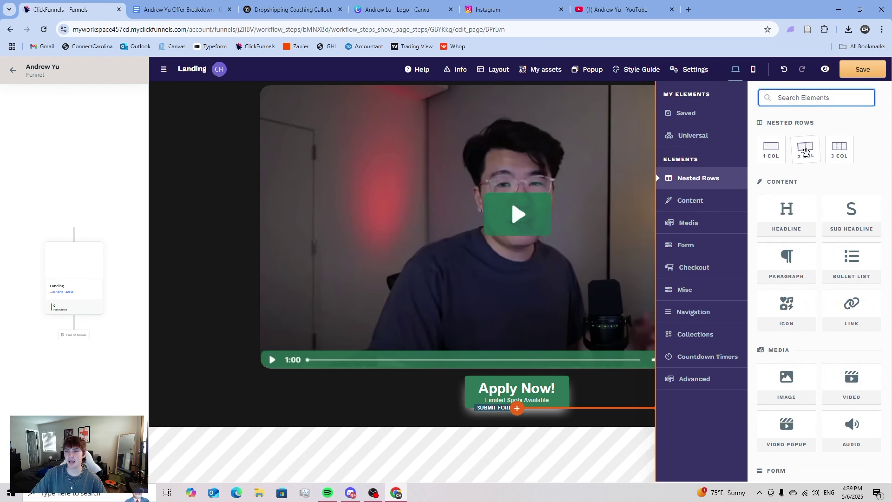
{"action": "left_click", "coordinate": [629, 336]}
{"action": "scroll", "coordinate": [418, 389], "scroll_direction": "down", "scroll_amount": 2}
{"action": "left_click", "coordinate": [427, 381]}
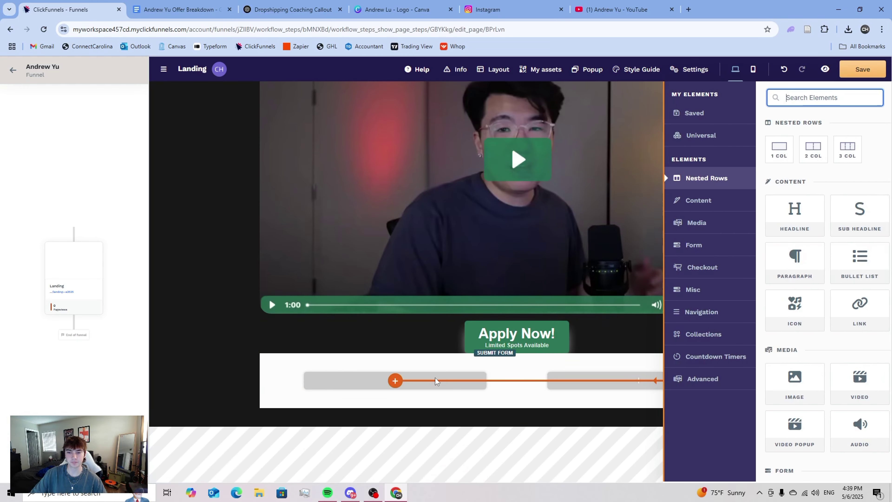
{"action": "left_click", "coordinate": [787, 215]}
{"action": "left_click", "coordinate": [852, 262]}
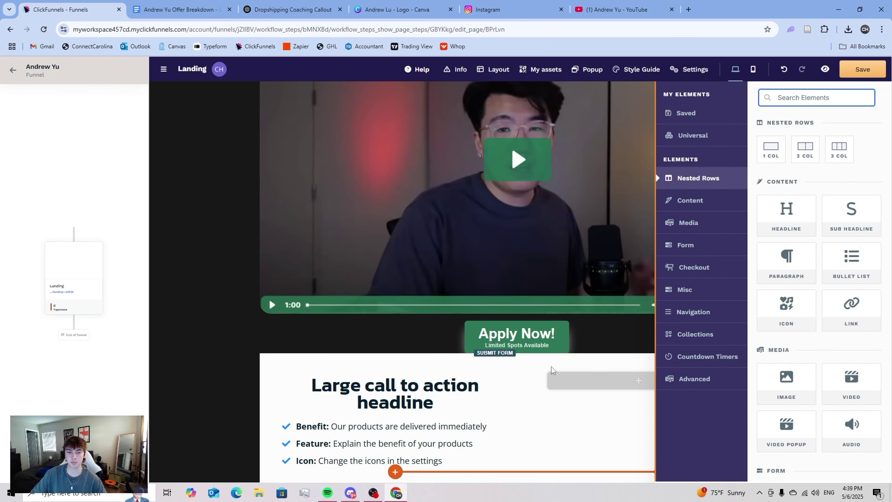
{"action": "left_click", "coordinate": [628, 384]}
{"action": "left_click", "coordinate": [789, 216]}
{"action": "left_click", "coordinate": [851, 260]}
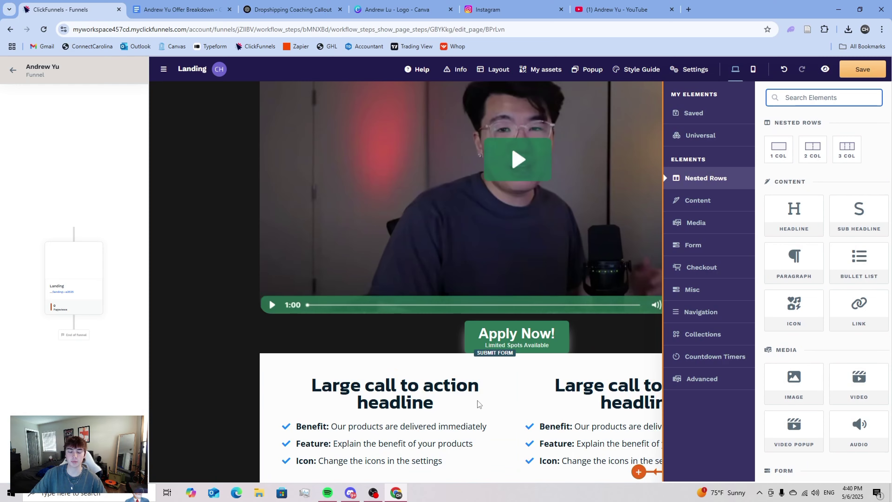
{"action": "scroll", "coordinate": [418, 346], "scroll_direction": "down", "scroll_amount": 2}
- Retitle the two headlines 'What's Included?' and 'What's Guaranteed?'
{"action": "left_click", "coordinate": [402, 309]}
{"action": "key", "text": "ctrl+a"}
{"action": "type", "text": "W"}
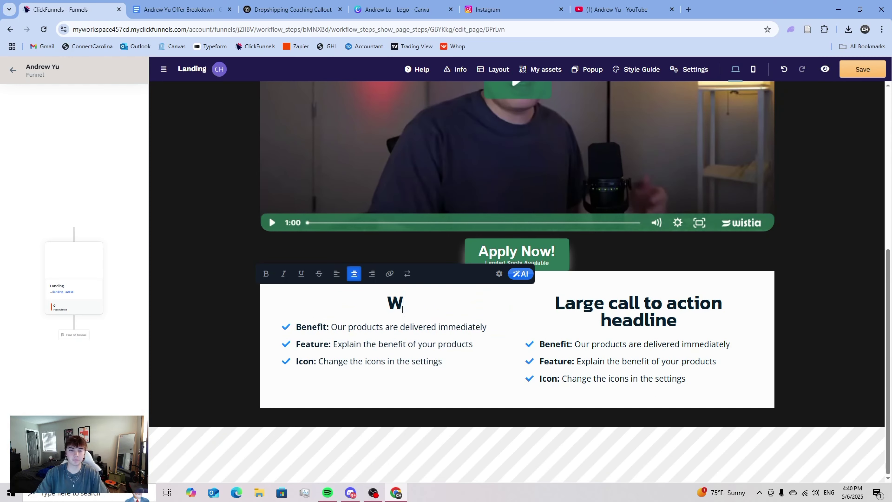
{"action": "type", "text": "hat's Inc"}
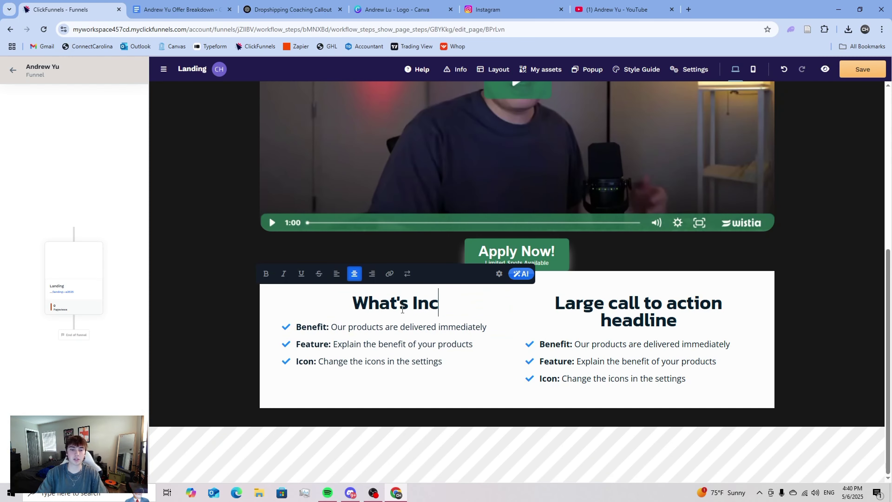
{"action": "type", "text": "luded?"}
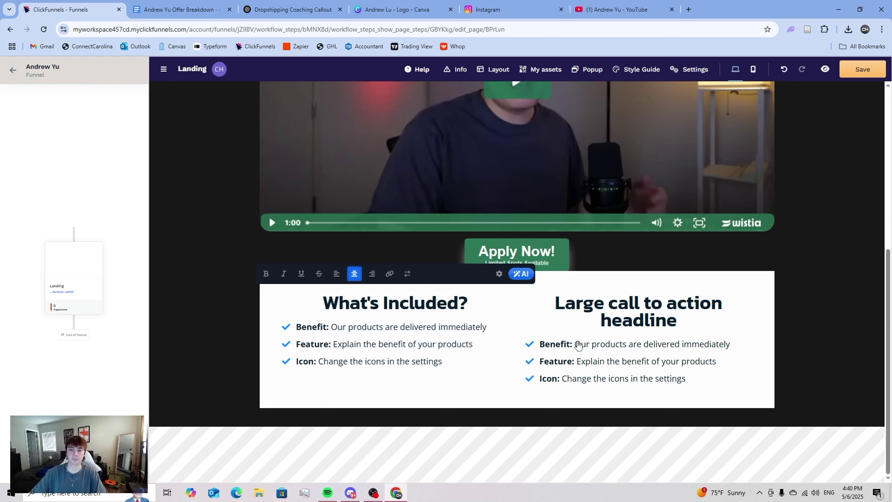
{"action": "left_click", "coordinate": [611, 310]}
{"action": "key", "text": "ctrl+a"}
{"action": "type", "text": "What"}
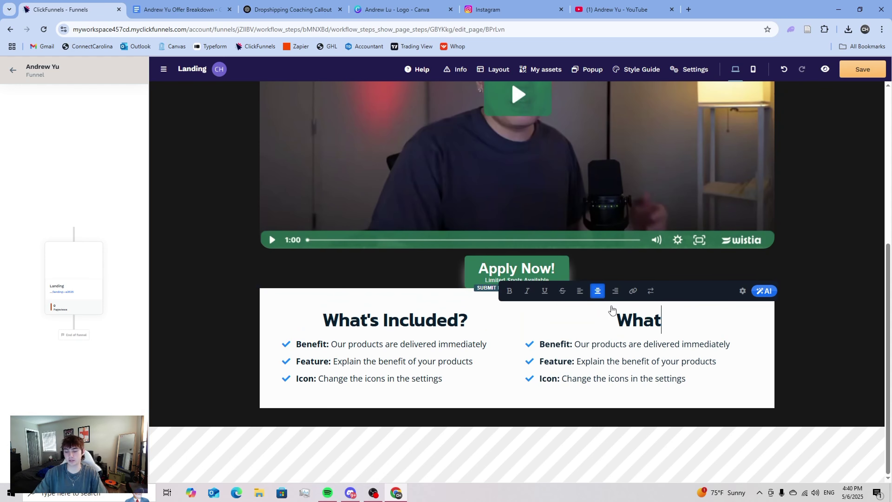
{"action": "type", "text": "'s Guar"}
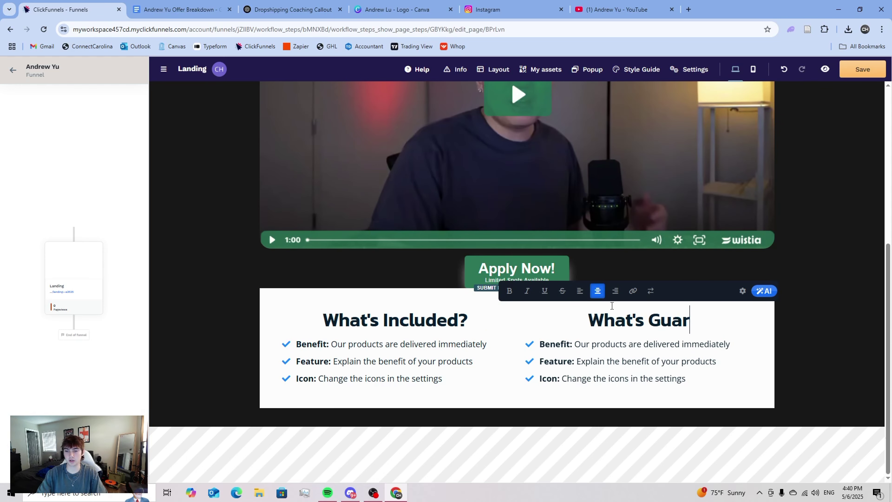
{"action": "type", "text": "anteed?"}
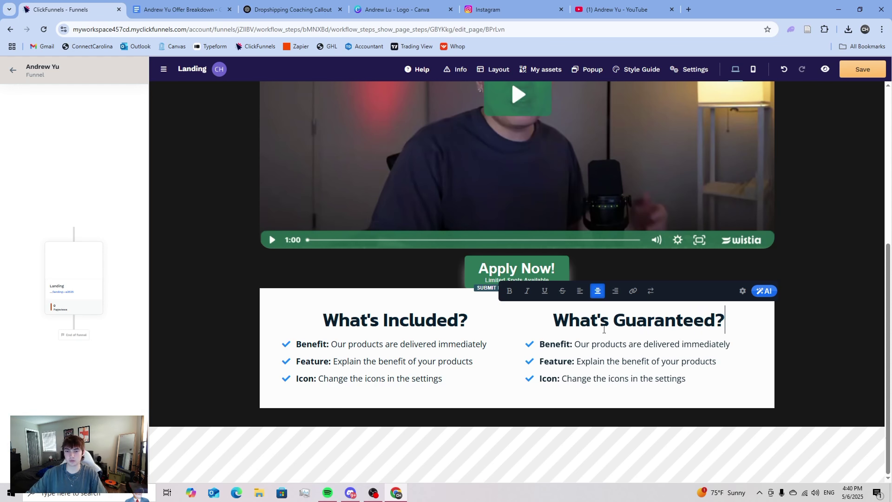
{"action": "left_click", "coordinate": [617, 345]}
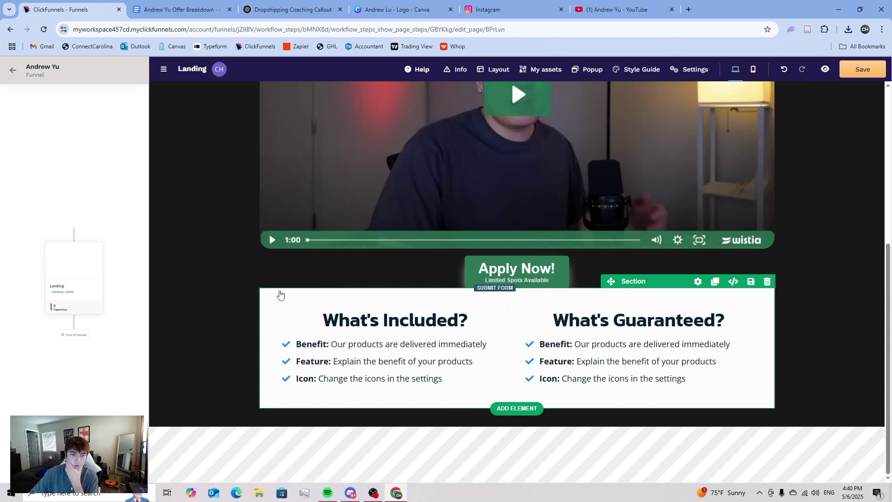
- Enable a custom background on the section and set its colour to transparent
{"action": "left_click", "coordinate": [264, 293]}
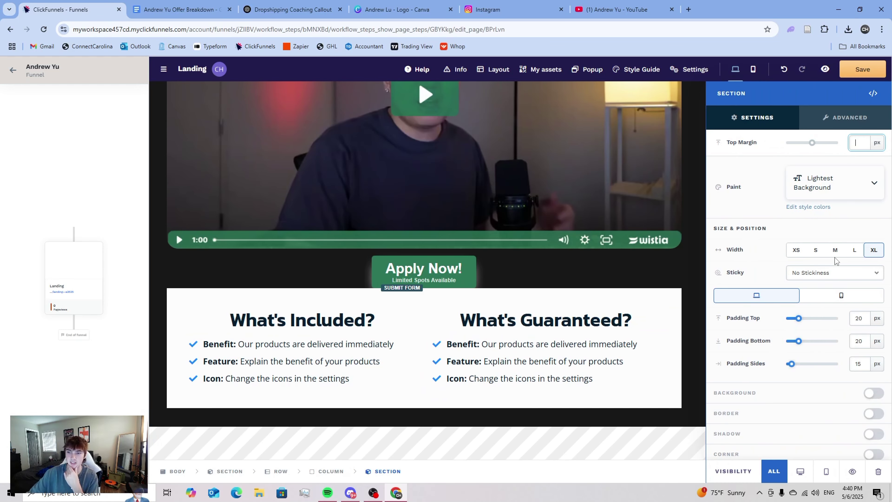
{"action": "left_click", "coordinate": [874, 389]}
{"action": "left_click", "coordinate": [802, 370]}
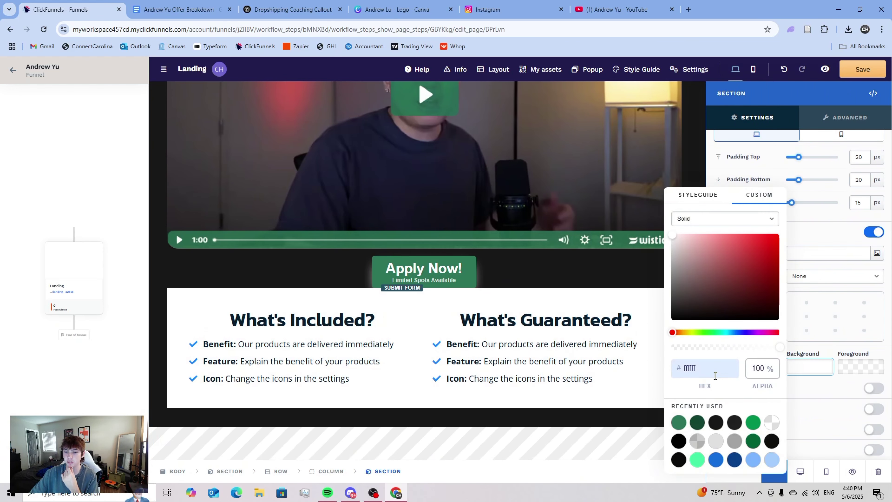
{"action": "left_click", "coordinate": [773, 425]}
{"action": "left_click", "coordinate": [813, 387]}
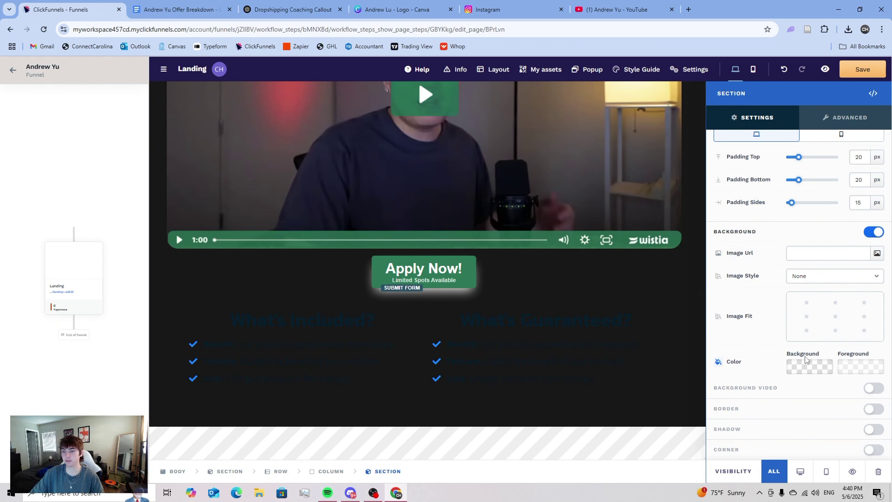
{"action": "left_click", "coordinate": [797, 363]}
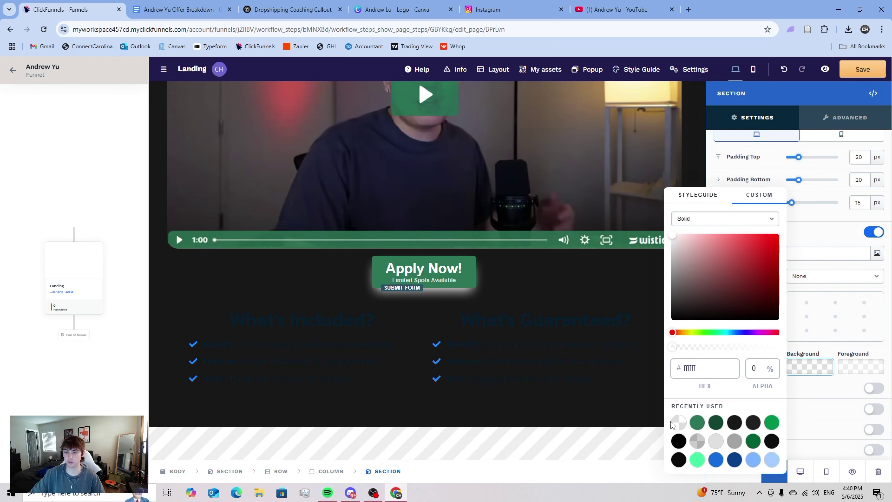
{"action": "left_click", "coordinate": [808, 351]}
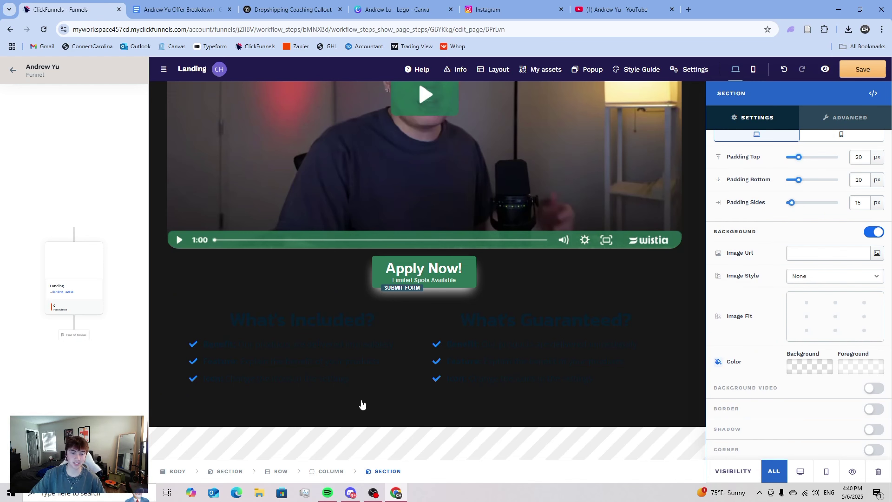
{"action": "left_click", "coordinate": [342, 394]}
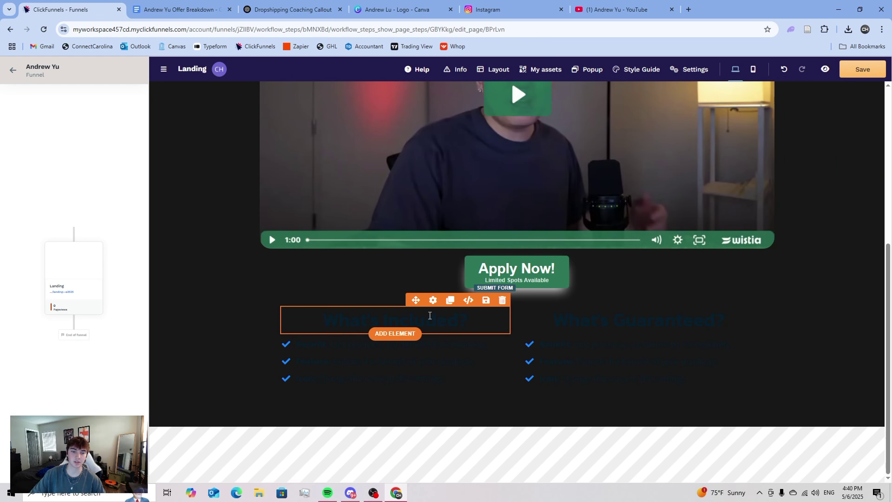
- Change the What's Included? heading's text colour to white (ffffff)
{"action": "left_click", "coordinate": [433, 300]}
{"action": "left_click", "coordinate": [829, 370]}
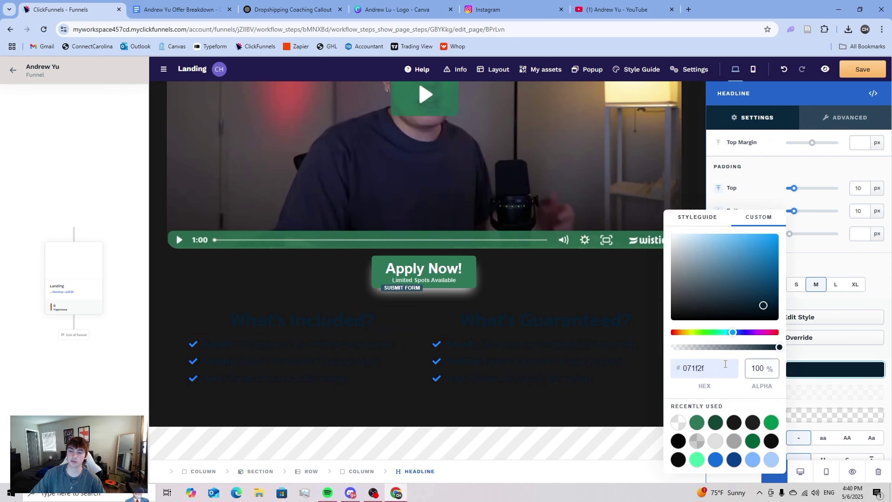
{"action": "left_click", "coordinate": [696, 423]}
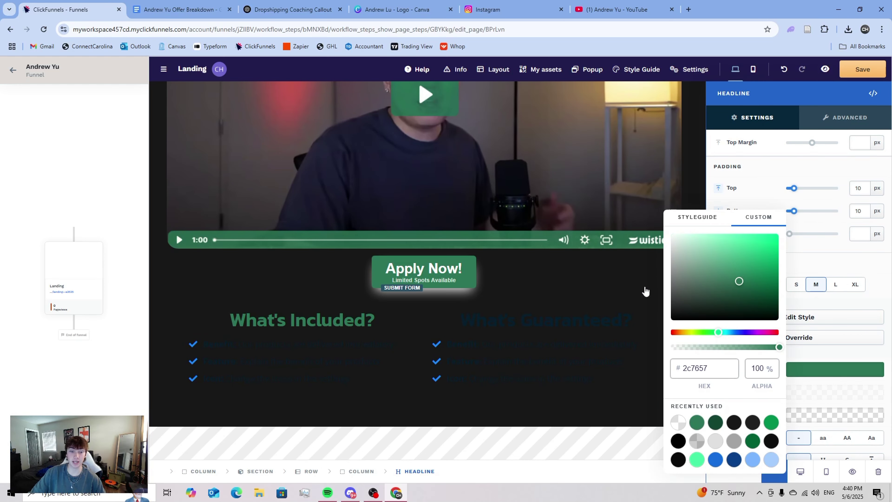
{"action": "left_click", "coordinate": [702, 252]}
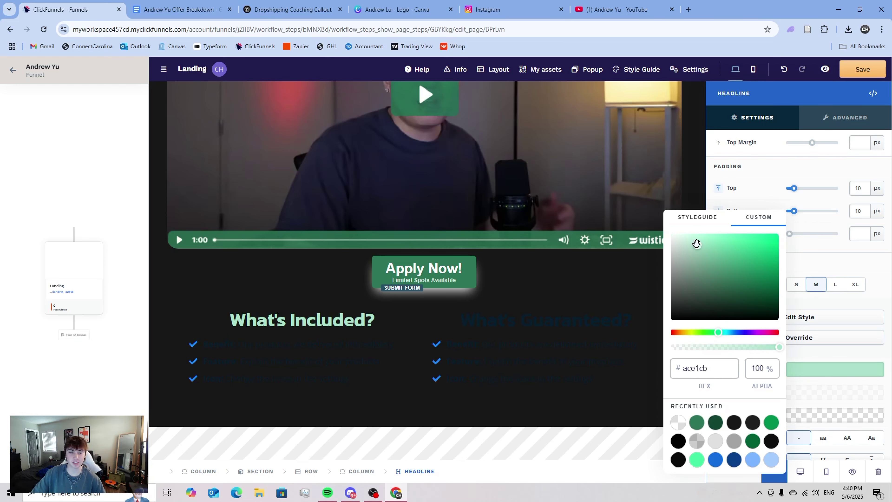
{"action": "left_click_drag", "start_coordinate": [696, 243], "coordinate": [616, 184]}
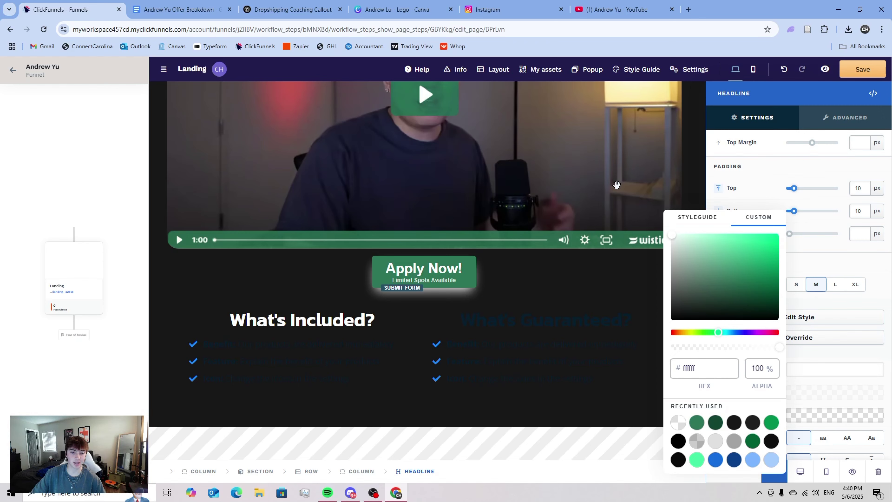
{"action": "left_click", "coordinate": [528, 331]}
- Change the What's Guaranteed? heading's text colour to white as well
{"action": "left_click", "coordinate": [650, 330]}
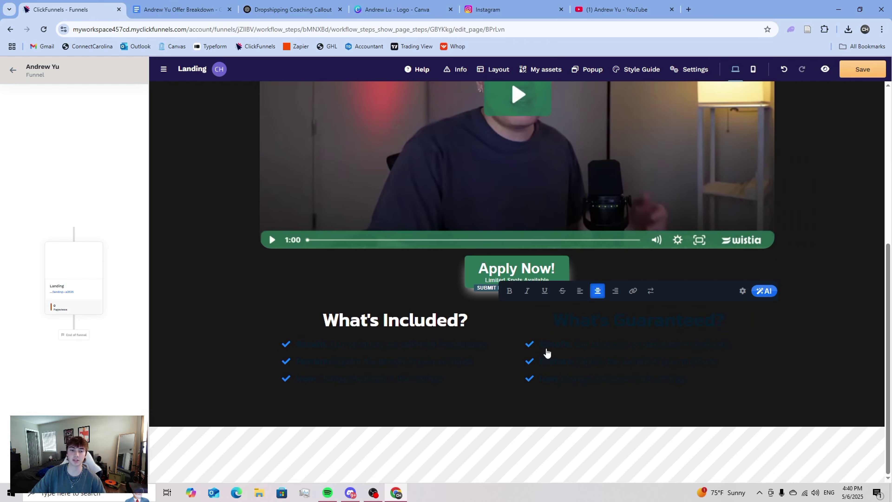
{"action": "left_click", "coordinate": [676, 301]}
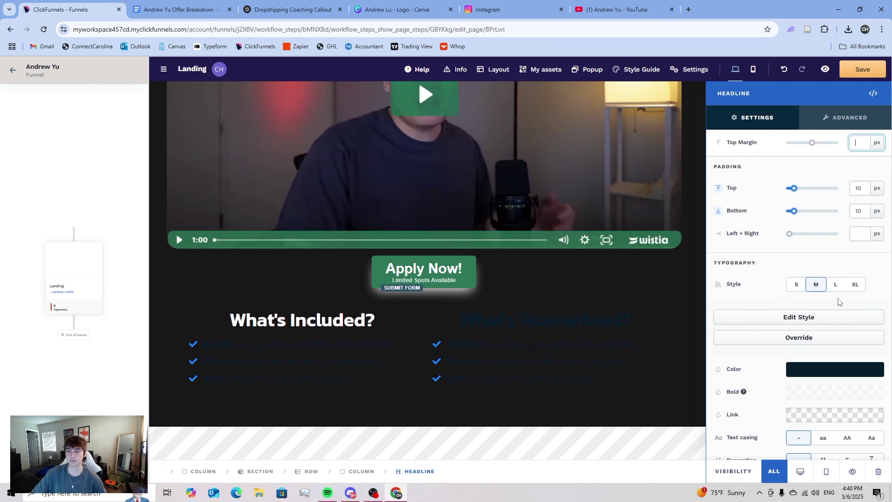
{"action": "left_click", "coordinate": [805, 369]}
{"action": "left_click", "coordinate": [697, 428]}
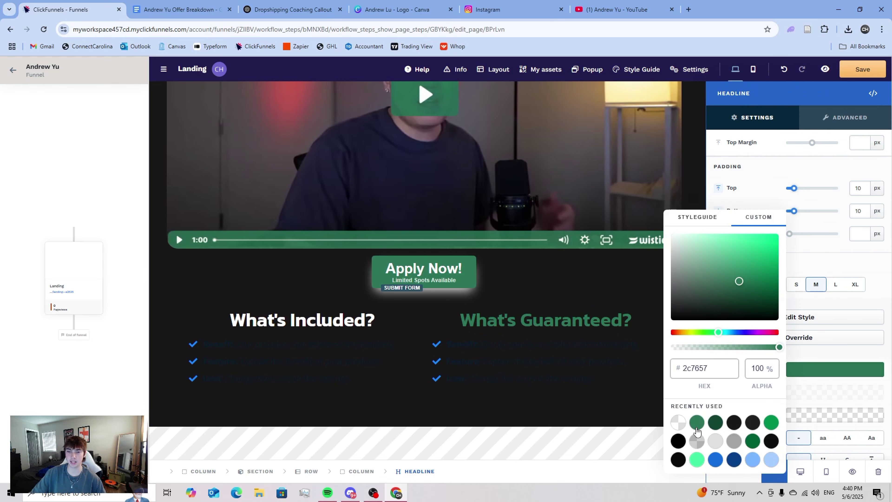
{"action": "left_click_drag", "start_coordinate": [694, 251], "coordinate": [641, 198]}
{"action": "left_click", "coordinate": [433, 354]}
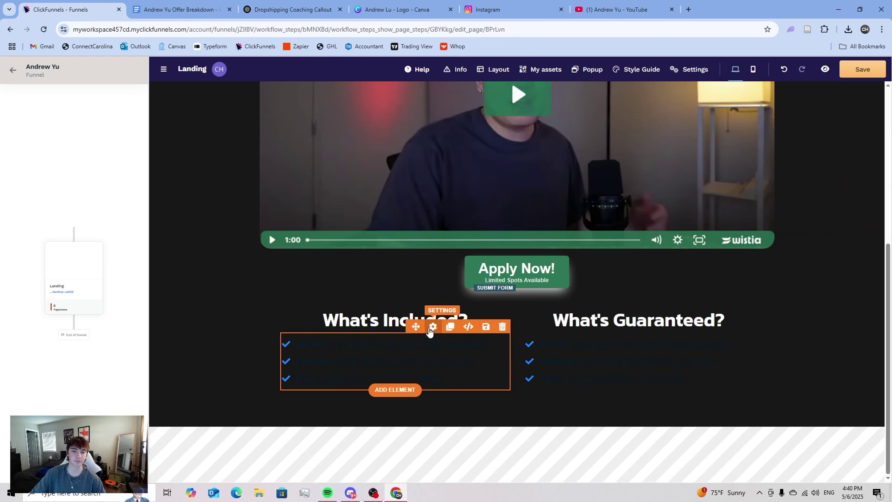
- Give the What's Included? checklist white text and green check icons
{"action": "left_click", "coordinate": [432, 327]}
{"action": "scroll", "coordinate": [849, 340], "scroll_direction": "down", "scroll_amount": 1}
{"action": "scroll", "coordinate": [848, 338], "scroll_direction": "down", "scroll_amount": 5}
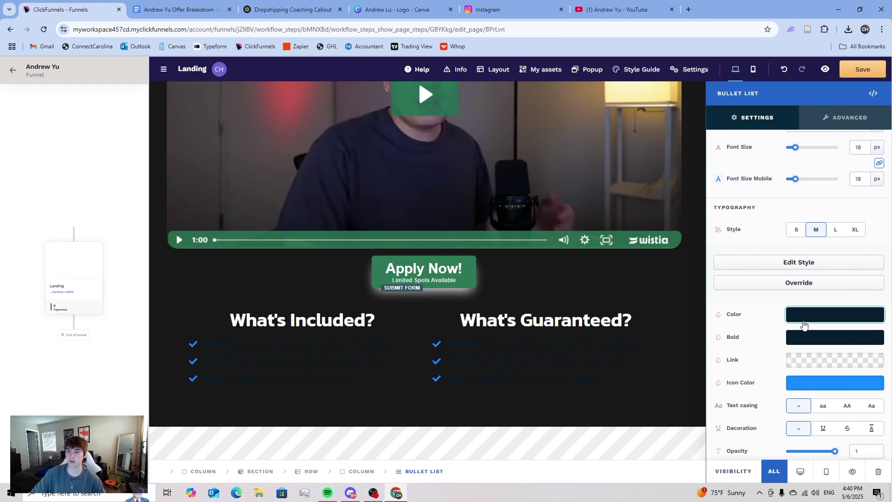
{"action": "left_click", "coordinate": [805, 319]}
{"action": "left_click_drag", "start_coordinate": [706, 276], "coordinate": [645, 170]}
{"action": "left_click", "coordinate": [800, 384]}
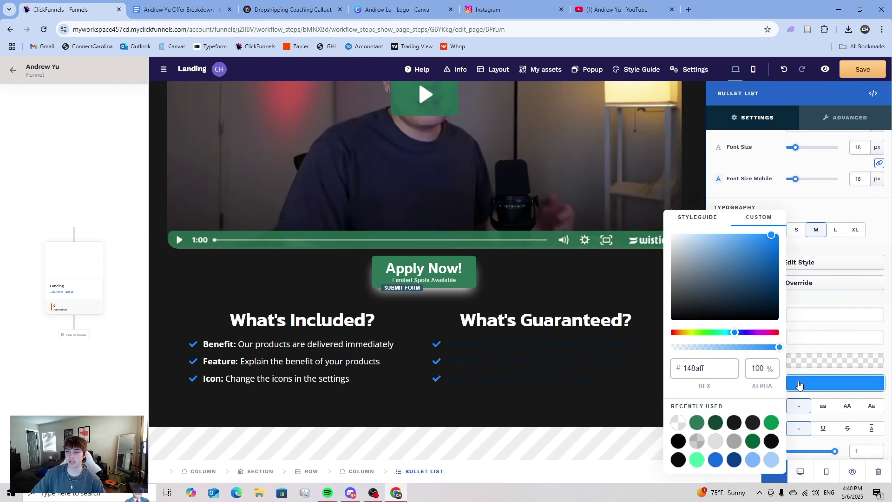
{"action": "left_click", "coordinate": [697, 426]}
- Give the What's Guaranteed? checklist white text and green check icons
{"action": "left_click", "coordinate": [531, 397]}
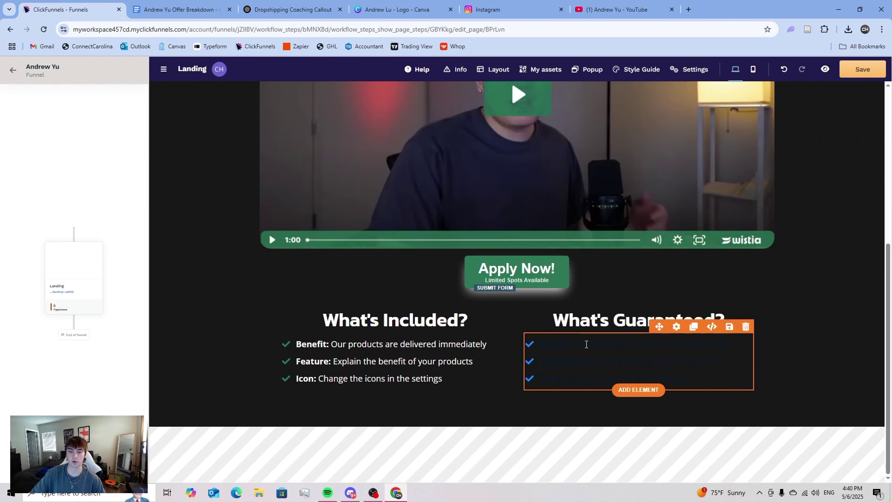
{"action": "left_click", "coordinate": [677, 328]}
{"action": "scroll", "coordinate": [808, 316], "scroll_direction": "down", "scroll_amount": 5}
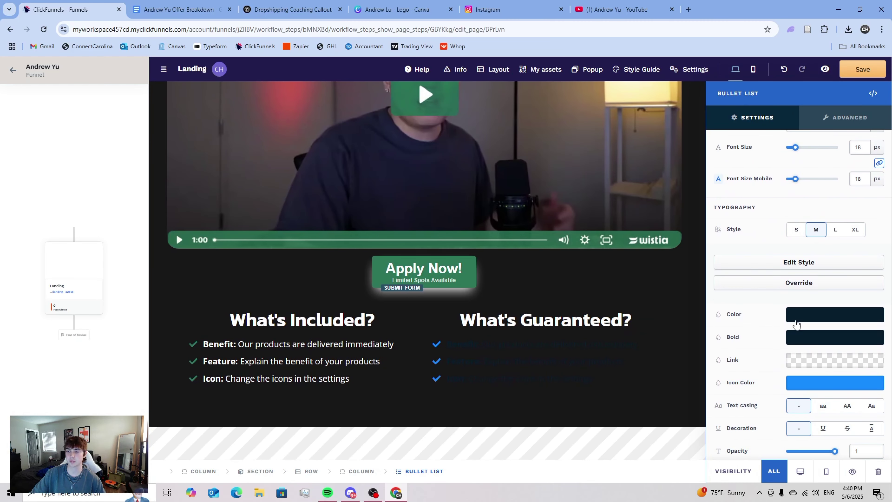
{"action": "left_click", "coordinate": [804, 315]}
{"action": "left_click_drag", "start_coordinate": [701, 279], "coordinate": [671, 234]}
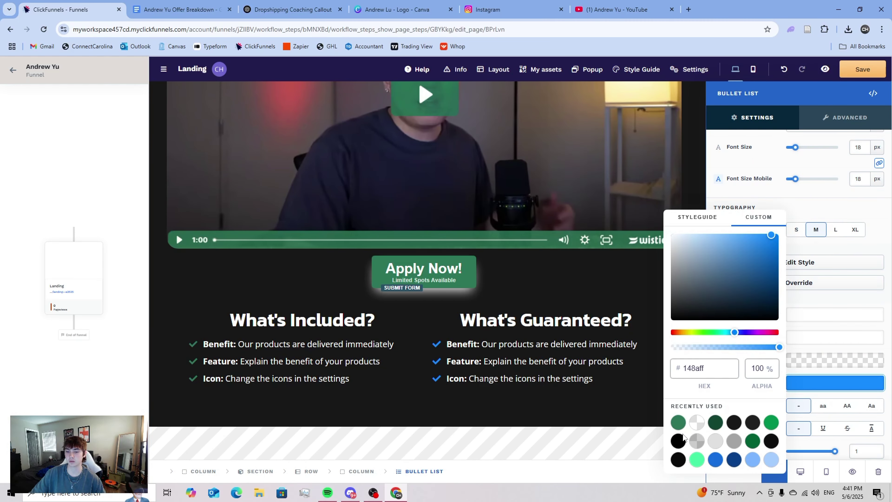
{"action": "left_click", "coordinate": [678, 422]}
{"action": "left_click", "coordinate": [534, 347]}
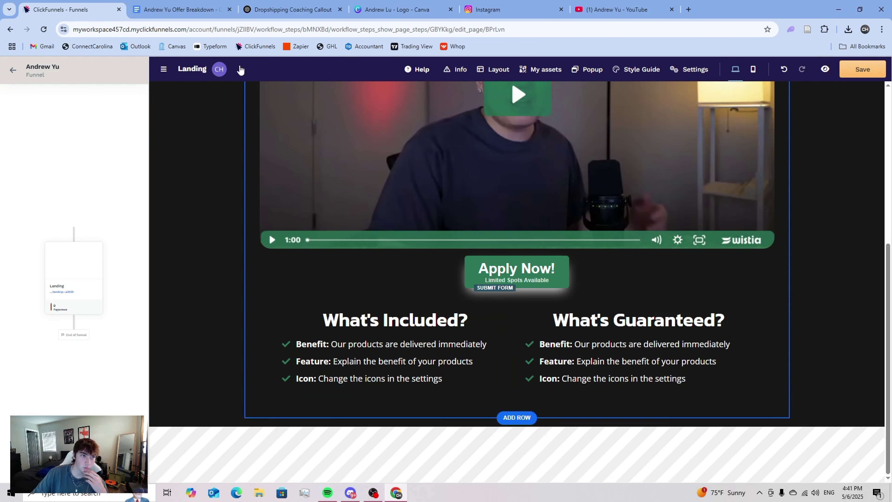
- Copy the five bullets under 'Whats the offer?' from the offer breakdown document
{"action": "key", "text": "ctrl+Tab"}
{"action": "scroll", "coordinate": [400, 285], "scroll_direction": "down", "scroll_amount": 2}
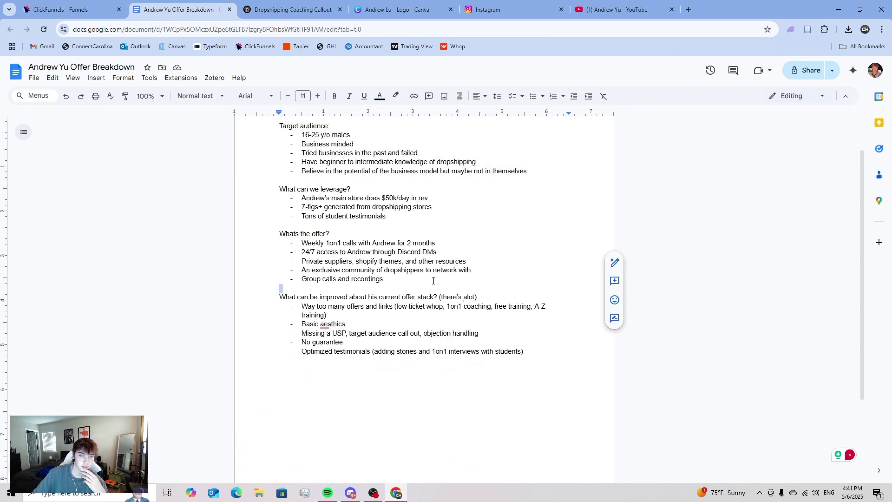
{"action": "left_click_drag", "start_coordinate": [384, 280], "coordinate": [304, 245]}
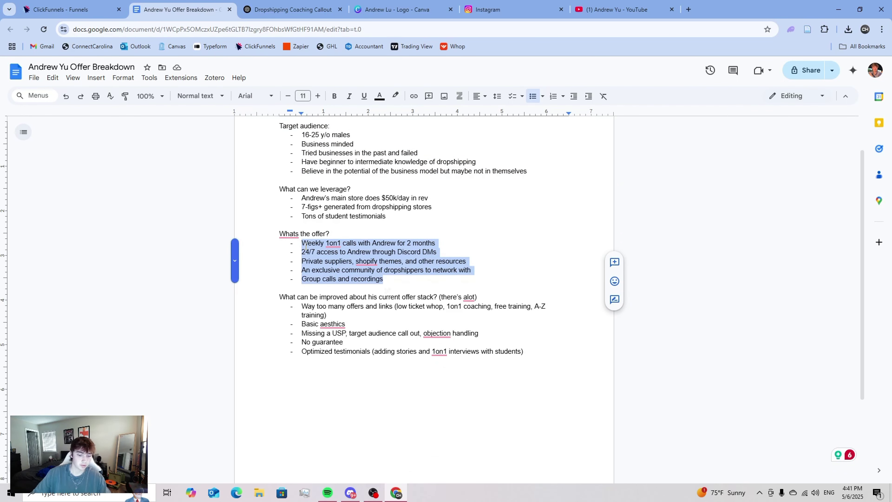
{"action": "key", "text": "ctrl+shift+Tab"}
- Paste the five offer bullets over the What's Included? placeholders and delete leftover lines
{"action": "triple_click", "coordinate": [362, 373]}
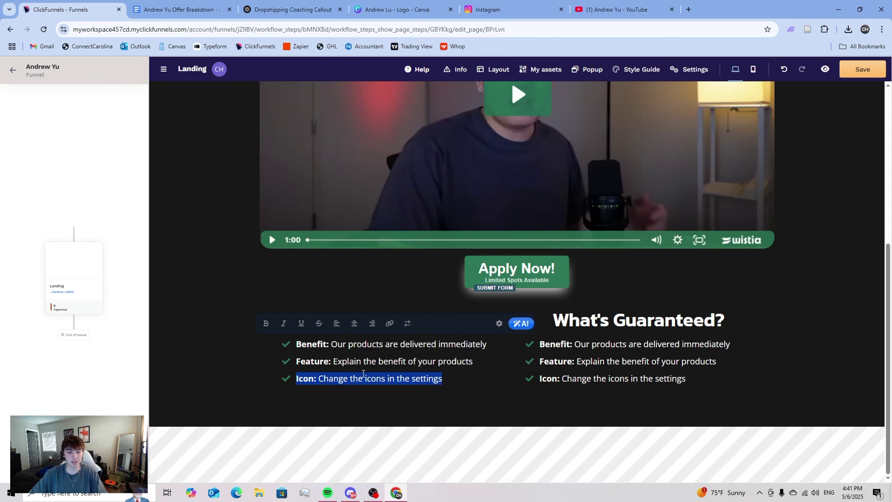
{"action": "left_click_drag", "start_coordinate": [442, 378], "coordinate": [299, 342]}
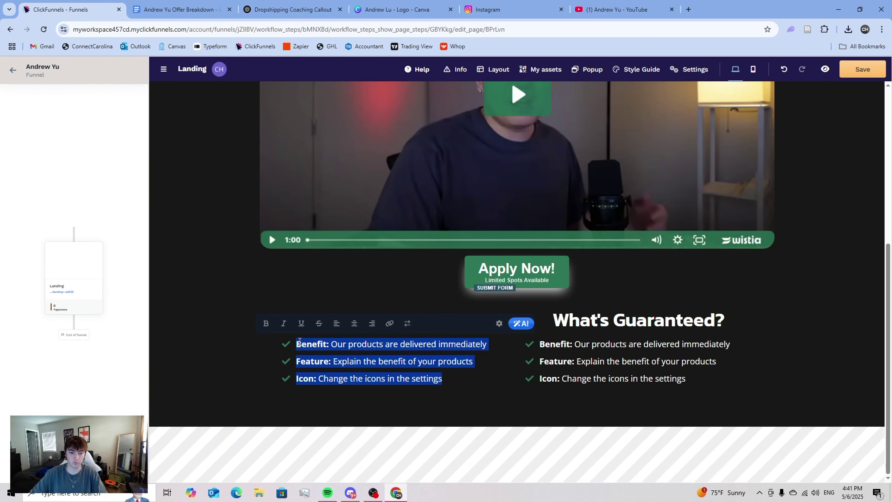
{"action": "type", "text": "Group calls and recordings An exclusive community of dropshippers to network with Private suppliers, shopify themes, and other resources 24/7 access to Andrew through Discord DMsWeekly 1on1 calls with Andrew for 2 months"}
{"action": "key", "text": "BackSpace"}
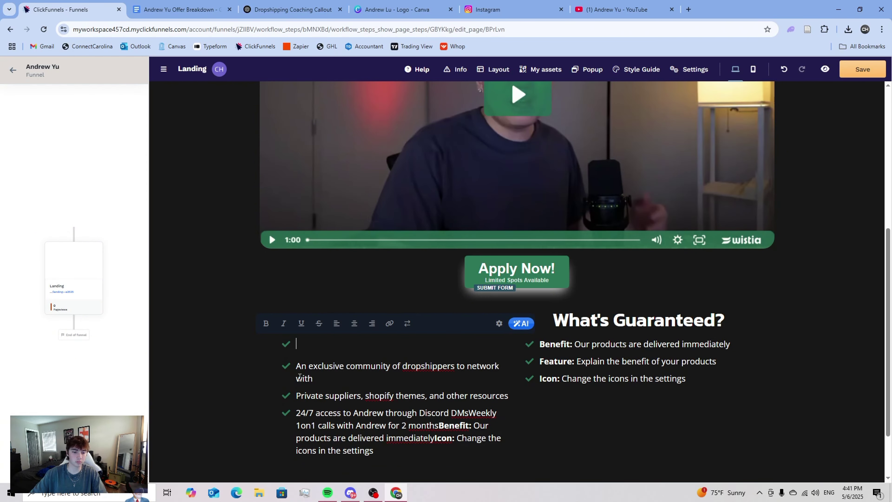
{"action": "left_click", "coordinate": [248, 386]}
{"action": "left_click", "coordinate": [297, 357]}
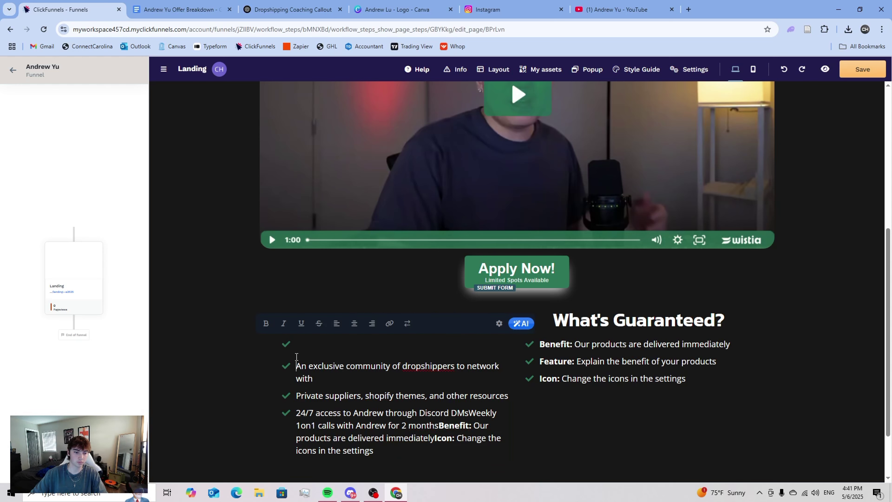
{"action": "scroll", "coordinate": [315, 369], "scroll_direction": "down", "scroll_amount": 2}
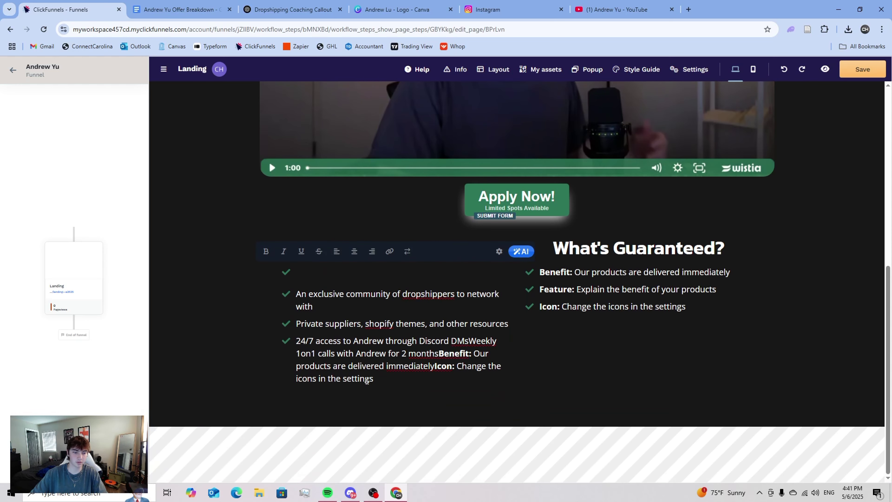
{"action": "left_click_drag", "start_coordinate": [366, 381], "coordinate": [296, 294]}
{"action": "key", "text": "BackSpace"}
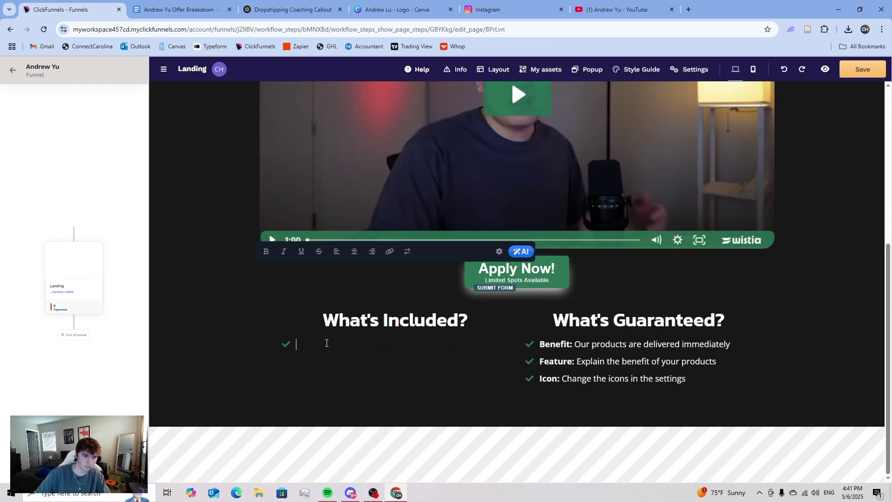
{"action": "type", "text": "Group calls and recordings An exclusive community of dropshippers to network with Private suppliers, shopify themes, and other resources 24/7 access to Andrew through Discord DMsWeekly 1on1 calls with Andrew for 2 months"}
{"action": "left_click", "coordinate": [265, 365]}
{"action": "left_click", "coordinate": [303, 349]}
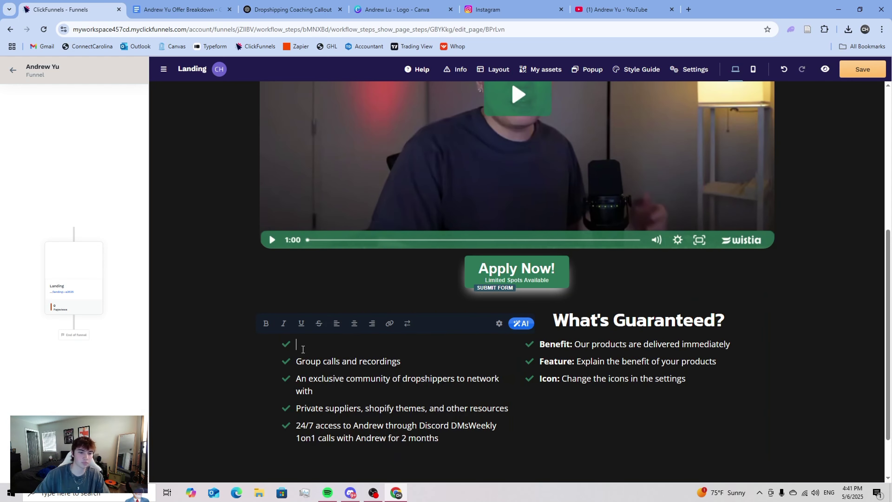
{"action": "key", "text": "BackSpace"}
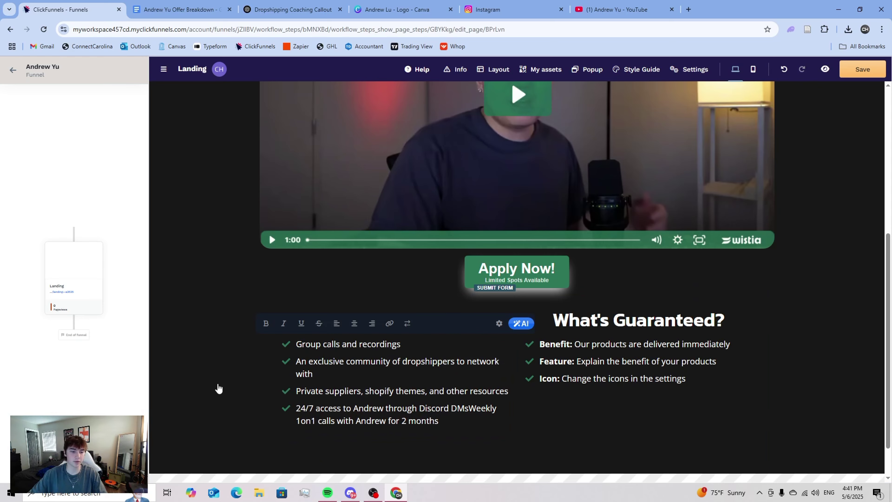
{"action": "left_click", "coordinate": [219, 388]}
- Move the '1on1 calls' line from the last item into a new first bullet
{"action": "scroll", "coordinate": [343, 393], "scroll_direction": "down", "scroll_amount": 1}
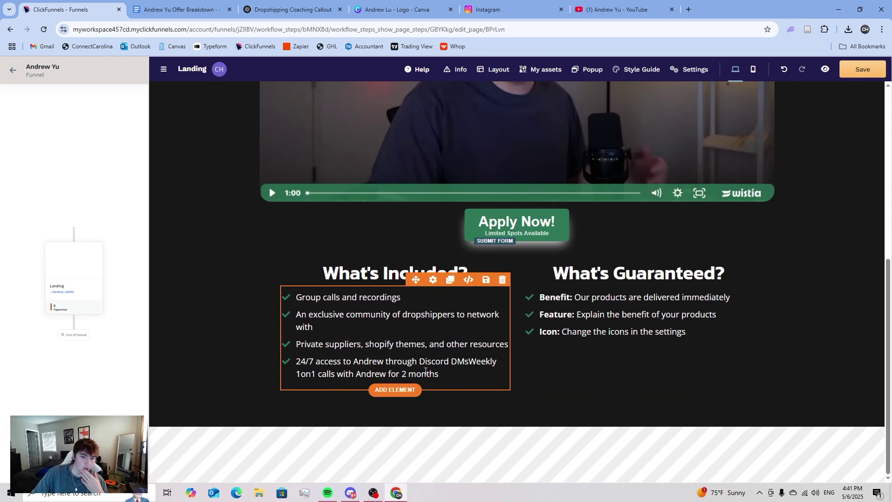
{"action": "left_click", "coordinate": [426, 373]}
{"action": "left_click_drag", "start_coordinate": [440, 373], "coordinate": [295, 375]}
{"action": "left_click", "coordinate": [294, 375]}
{"action": "triple_click", "coordinate": [311, 374]}
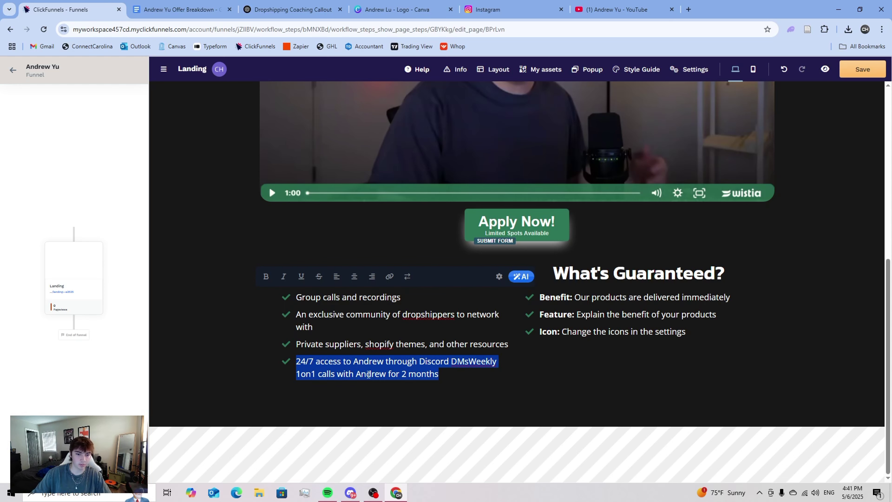
{"action": "triple_click", "coordinate": [332, 374]}
{"action": "mouse_move", "coordinate": [440, 374]}
{"action": "left_mouse_down"}
{"action": "mouse_move", "coordinate": [294, 374]}
{"action": "mouse_move", "coordinate": [440, 376]}
{"action": "left_mouse_up"}
{"action": "key", "text": "ctrl+c"}
{"action": "left_click", "coordinate": [293, 375]}
{"action": "key", "text": "BackSpace"}
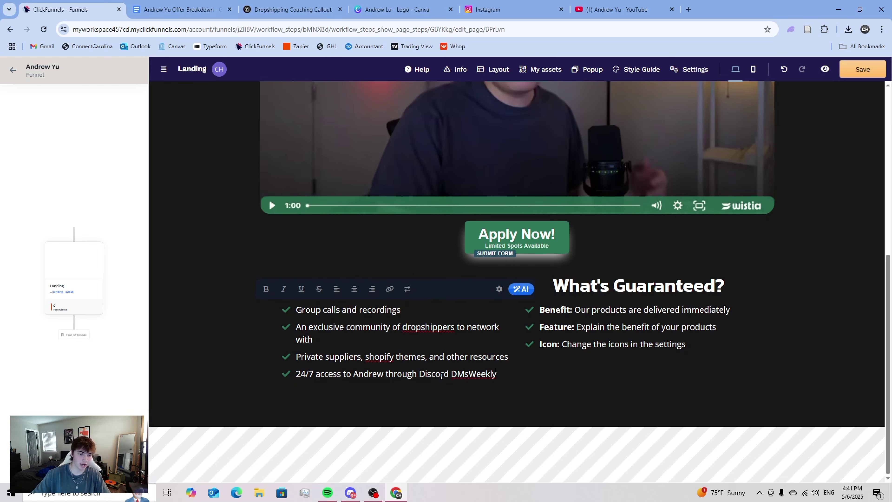
{"action": "left_click", "coordinate": [300, 311]}
{"action": "key", "text": "Return"}
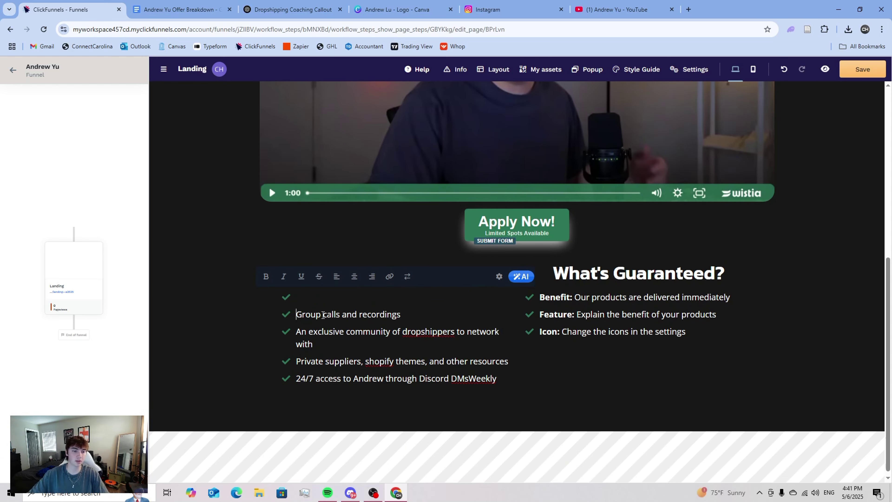
{"action": "key", "text": "Up"}
{"action": "key", "text": "ctrl+v"}
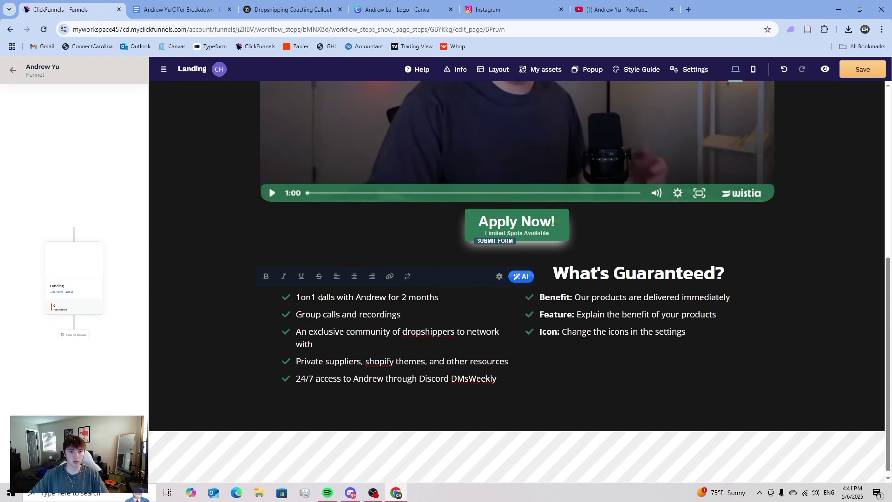
{"action": "left_click", "coordinate": [388, 400]}
- Set the What's Included? list's text casing to Aa, capitalizing every word
{"action": "left_click", "coordinate": [433, 281]}
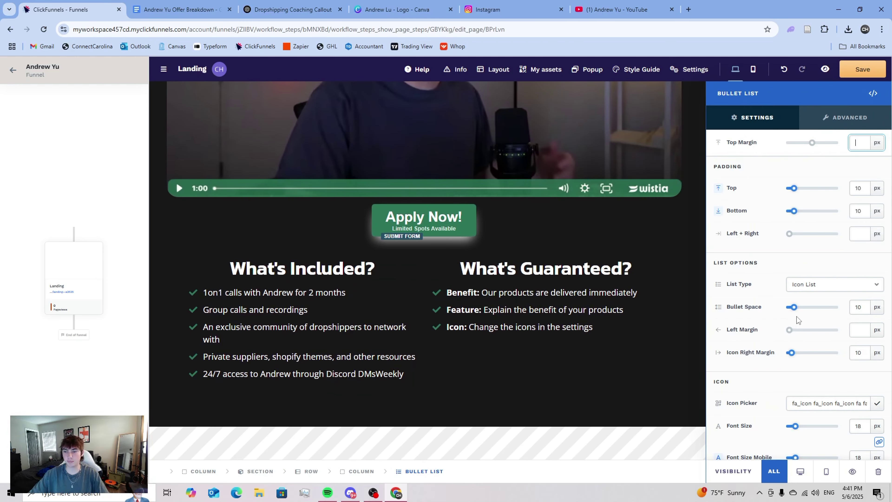
{"action": "scroll", "coordinate": [850, 345], "scroll_direction": "down", "scroll_amount": 10}
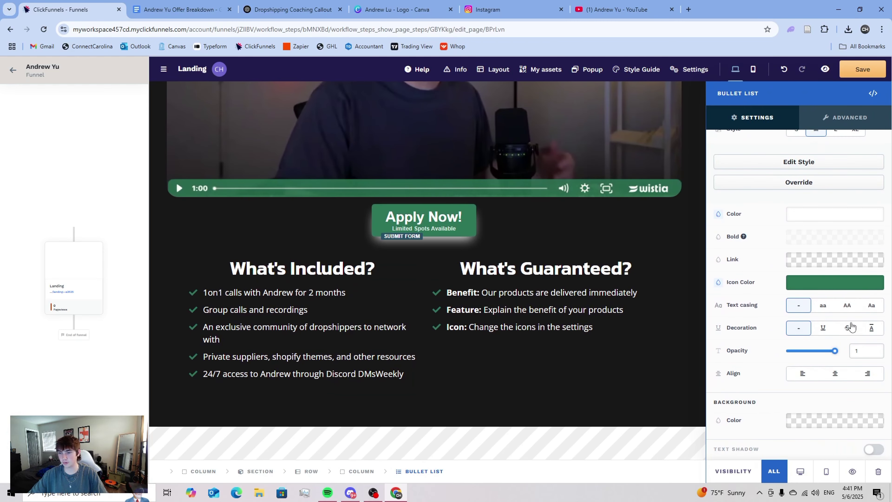
{"action": "left_click", "coordinate": [867, 305]}
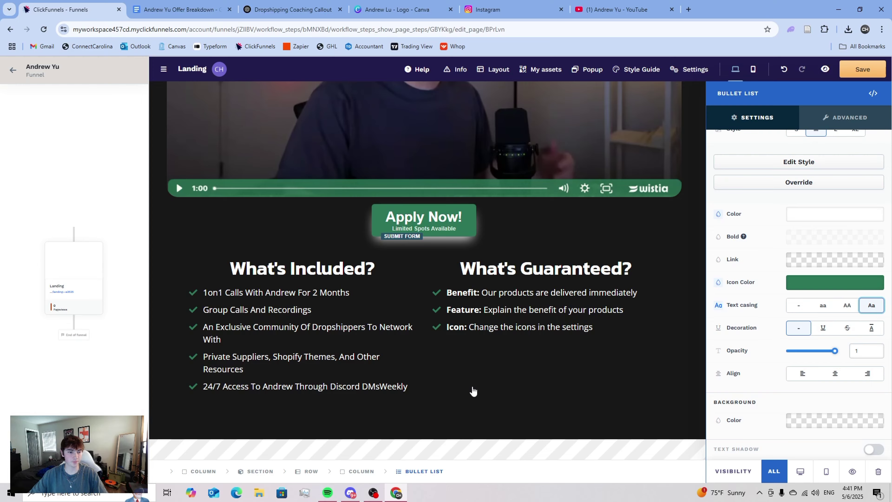
{"action": "left_click", "coordinate": [473, 392]}
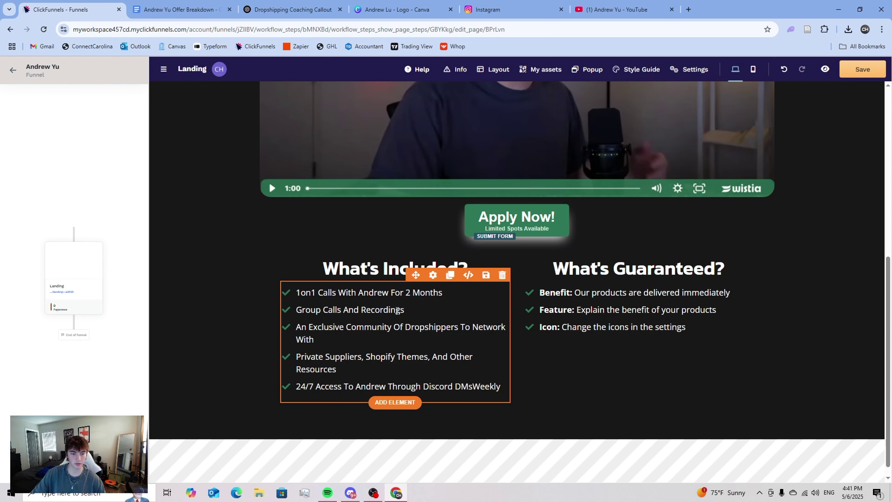
- Move 'Weekly' from the end of the Discord DMs bullet to the start of the 1on1 bullet
{"action": "left_click", "coordinate": [322, 385]}
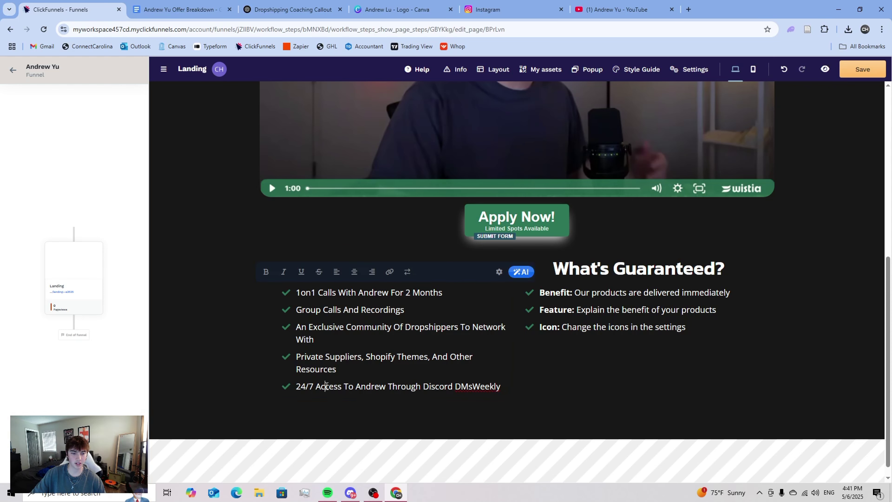
{"action": "left_click_drag", "start_coordinate": [296, 386], "coordinate": [502, 386]}
{"action": "left_click", "coordinate": [473, 386]}
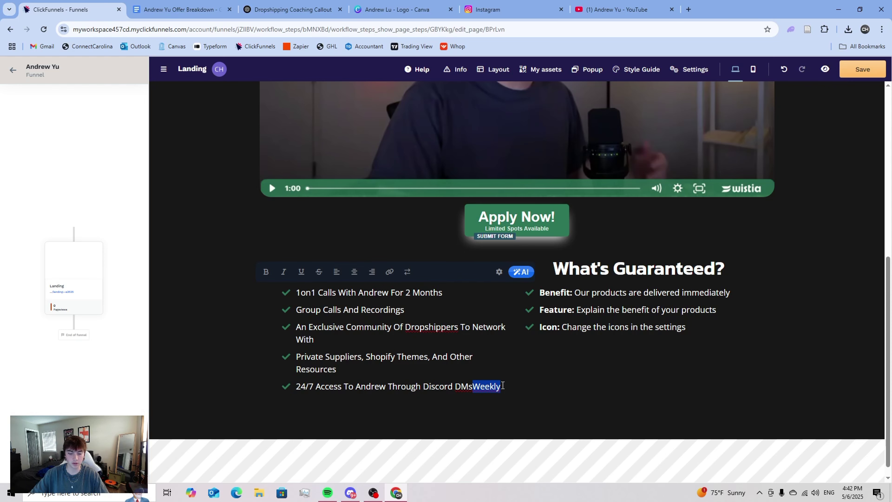
{"action": "key", "text": "BackSpace"}
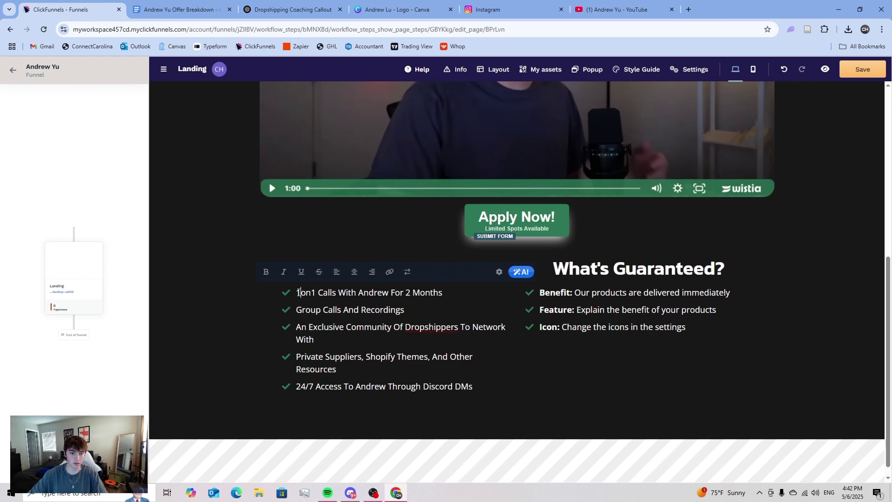
{"action": "left_click", "coordinate": [298, 292]}
{"action": "type", "text": "Weekly"}
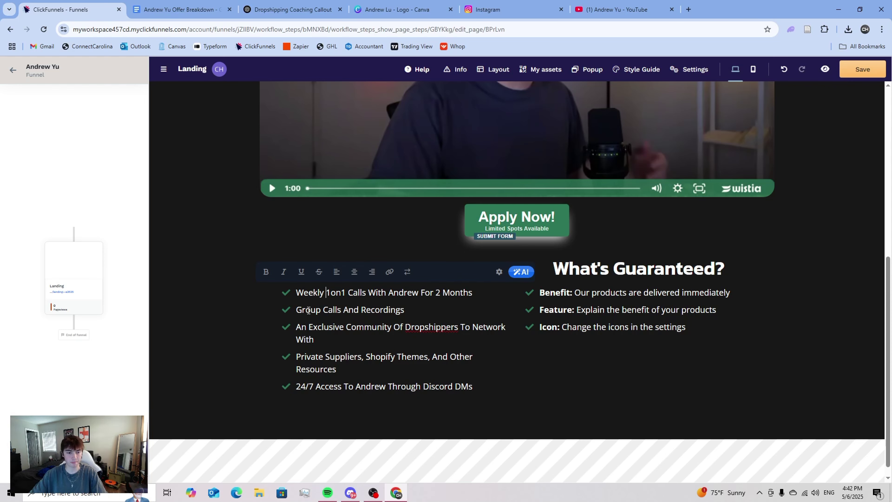
{"action": "left_click_drag", "start_coordinate": [474, 386], "coordinate": [296, 386]}
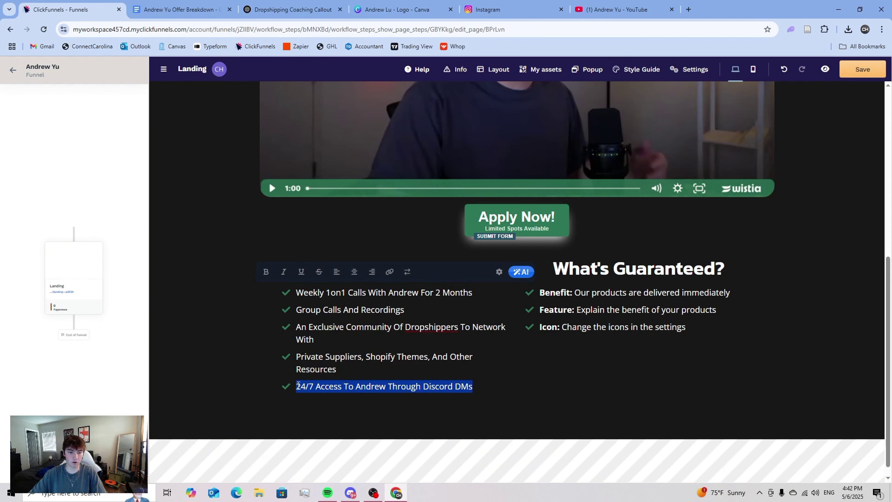
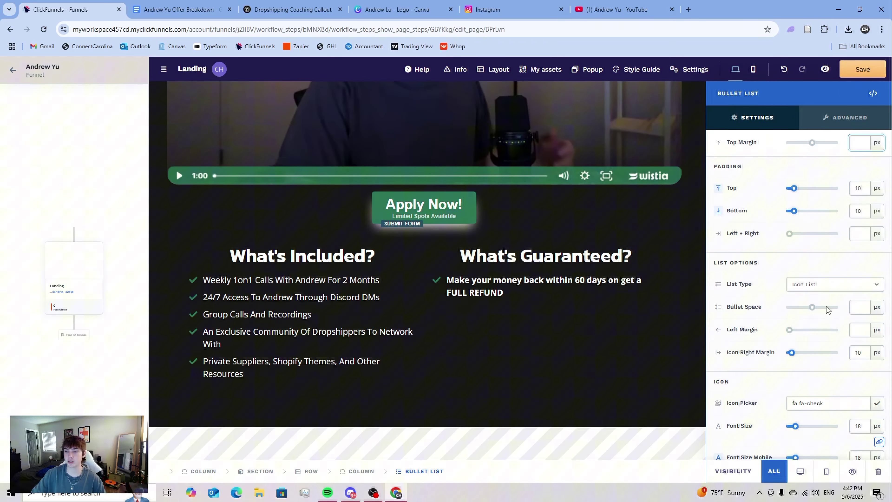
- Scroll the page to review the What's Included and What's Guaranteed checklists
{"action": "scroll", "coordinate": [810, 354], "scroll_direction": "down", "scroll_amount": 5}
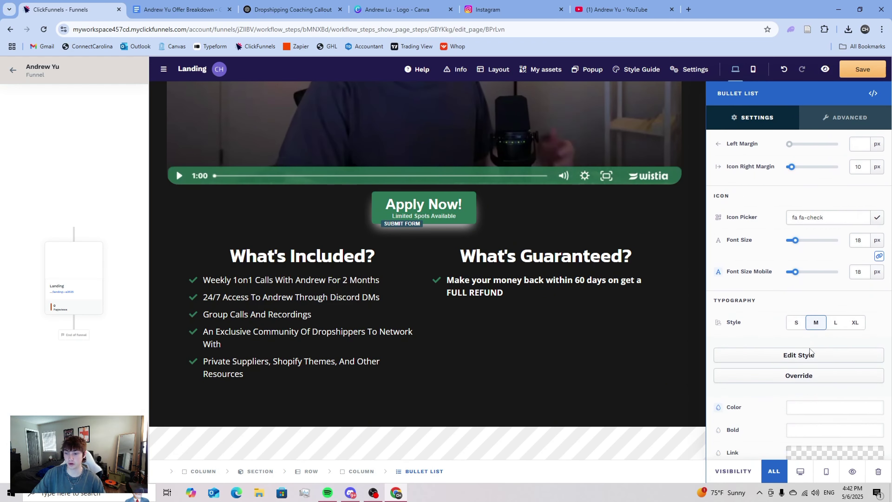
{"action": "scroll", "coordinate": [860, 323], "scroll_direction": "up", "scroll_amount": 3}
- Swap the refund bullet's check mark for the fas fa-user-check icon, filtering icons by 'ch'
{"action": "left_click", "coordinate": [871, 314]}
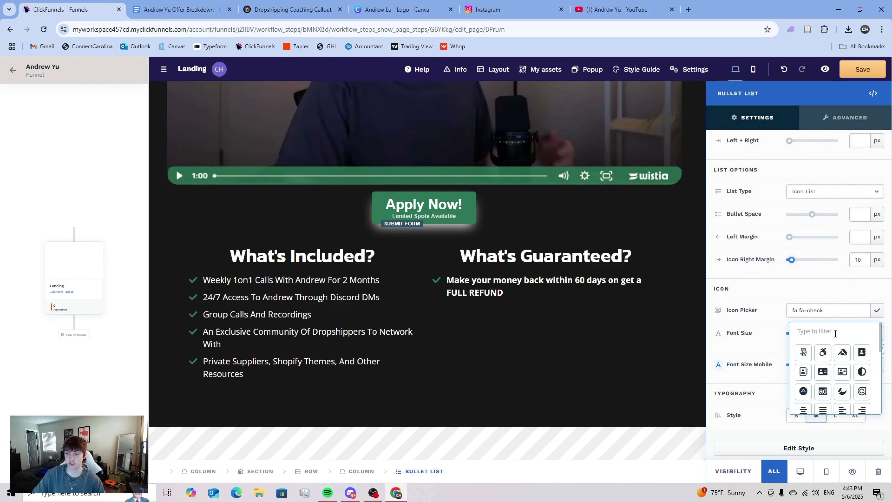
{"action": "type", "text": "check"}
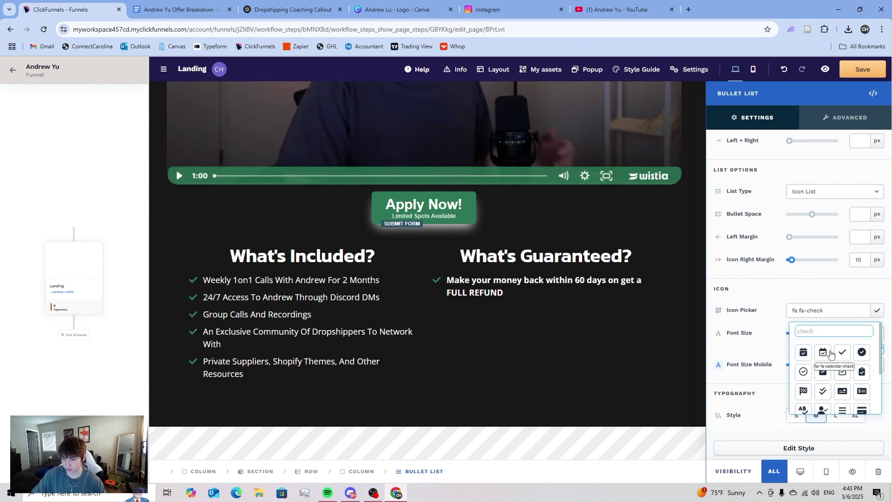
{"action": "scroll", "coordinate": [819, 358], "scroll_direction": "down", "scroll_amount": 1}
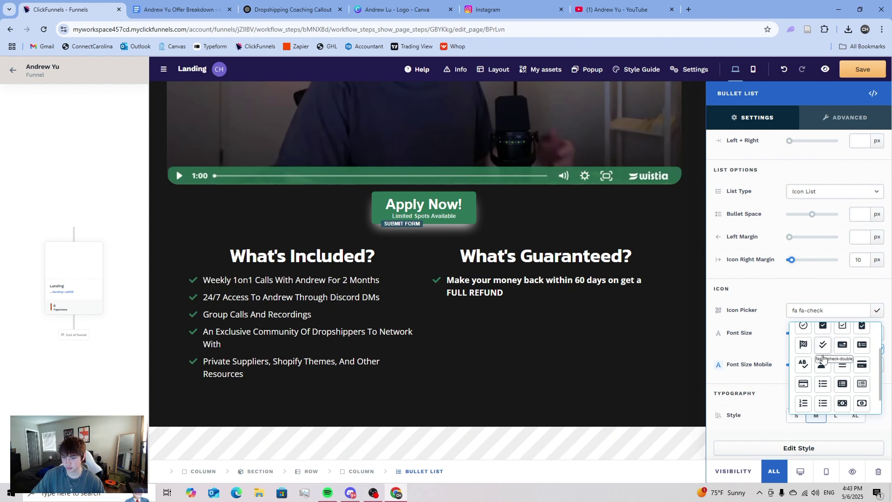
{"action": "scroll", "coordinate": [843, 384], "scroll_direction": "up", "scroll_amount": 1}
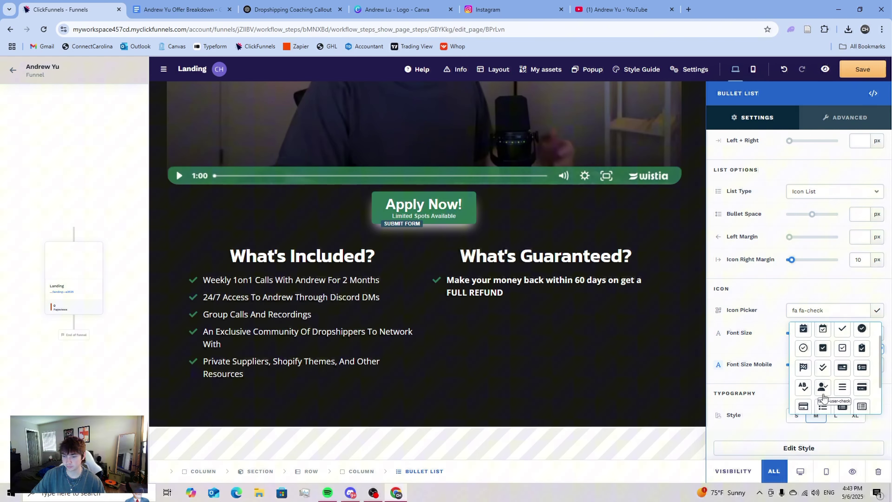
{"action": "left_click", "coordinate": [822, 387]}
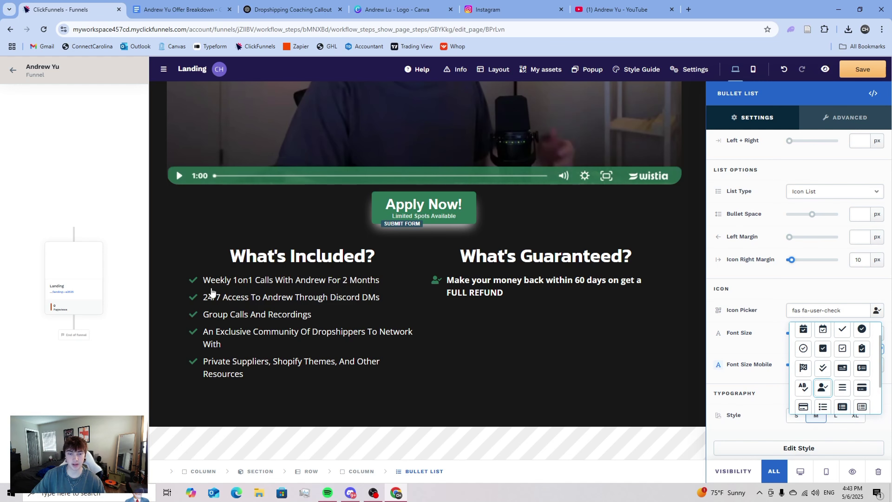
{"action": "left_click", "coordinate": [784, 299]}
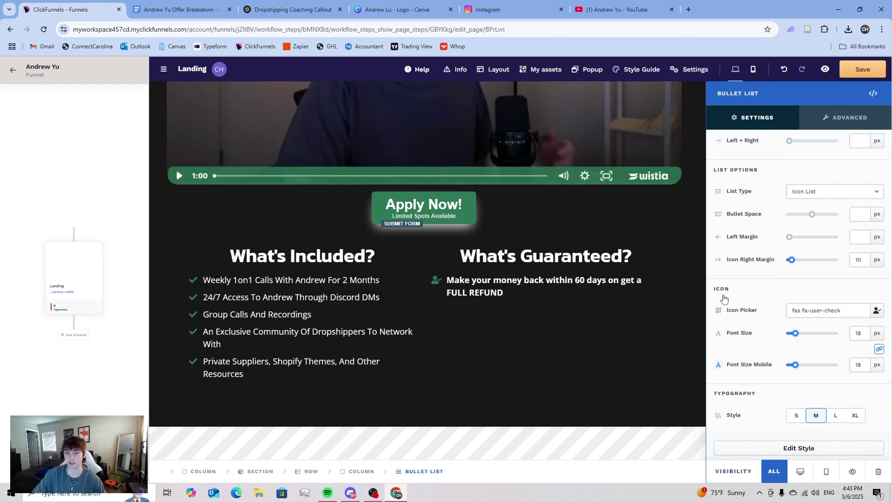
{"action": "left_click", "coordinate": [490, 294]}
- Unbold the guarantee sentence and enlarge its font size using the list's Override styling
{"action": "double_click", "coordinate": [562, 289]}
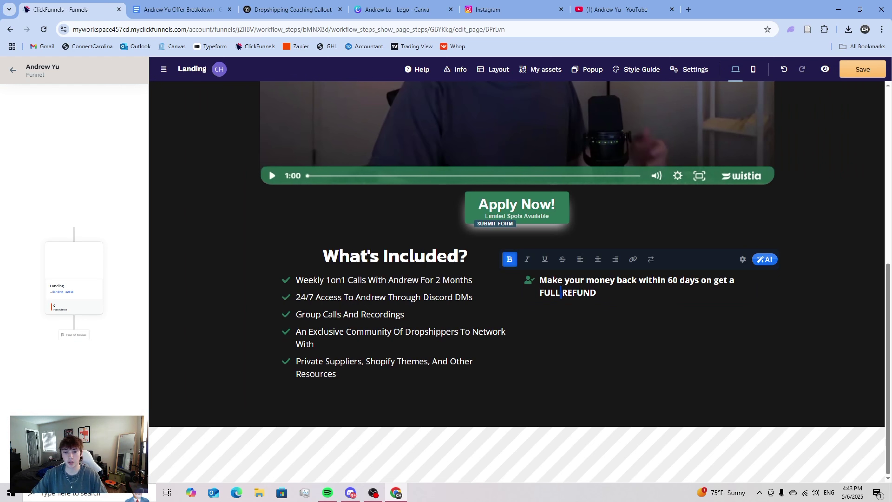
{"action": "triple_click", "coordinate": [550, 285]}
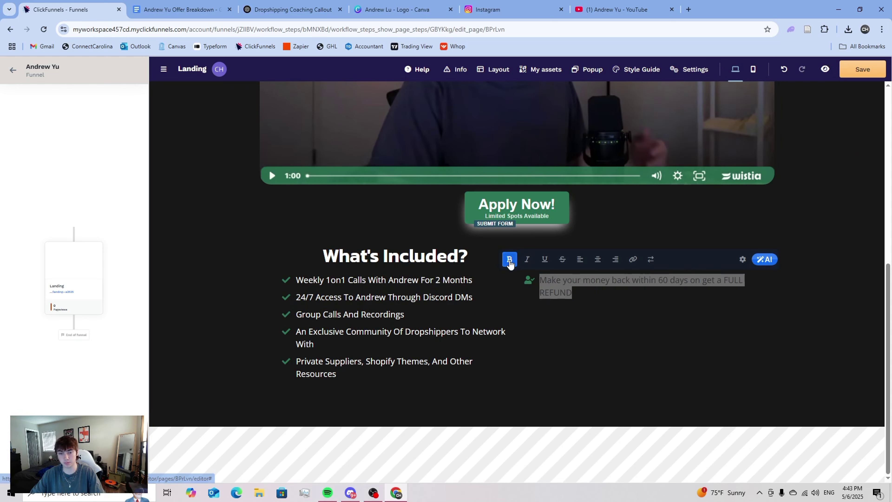
{"action": "left_click", "coordinate": [619, 333]}
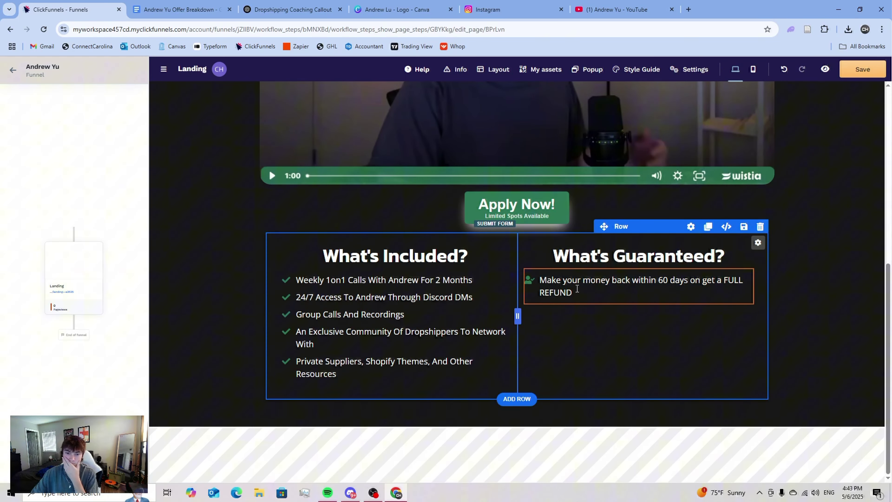
{"action": "left_click", "coordinate": [673, 270]}
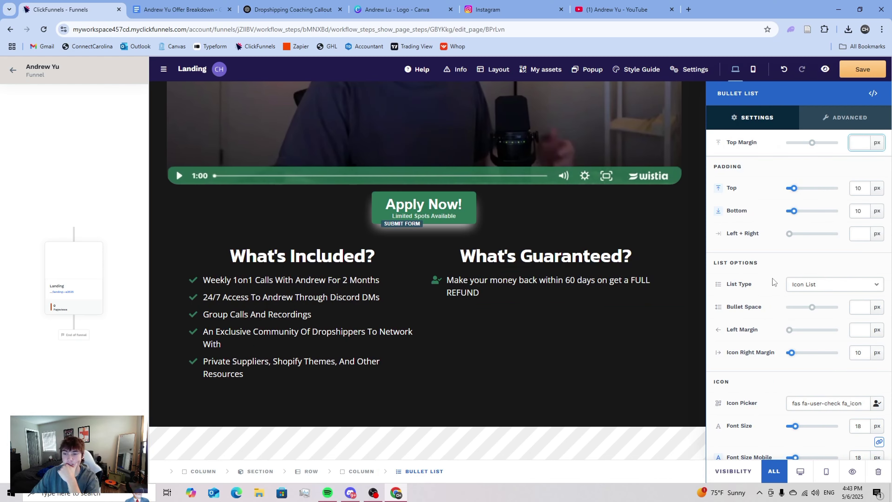
{"action": "scroll", "coordinate": [805, 231], "scroll_direction": "down", "scroll_amount": 4}
{"action": "left_click", "coordinate": [796, 288]}
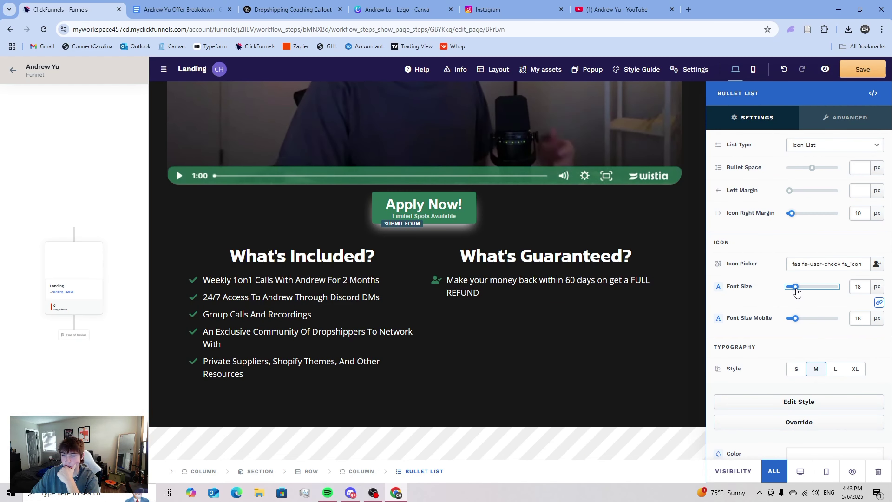
{"action": "scroll", "coordinate": [799, 288], "scroll_direction": "down", "scroll_amount": 5}
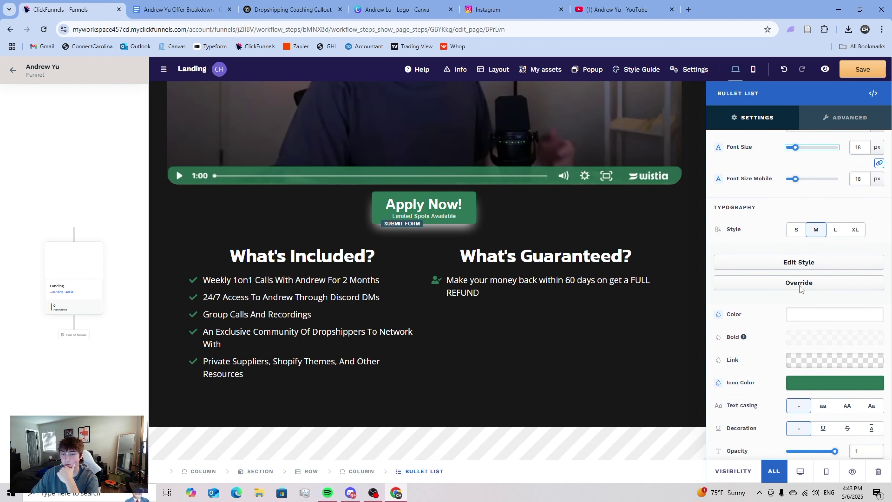
{"action": "left_click", "coordinate": [805, 236]}
{"action": "left_click_drag", "start_coordinate": [792, 311], "coordinate": [794, 312]}
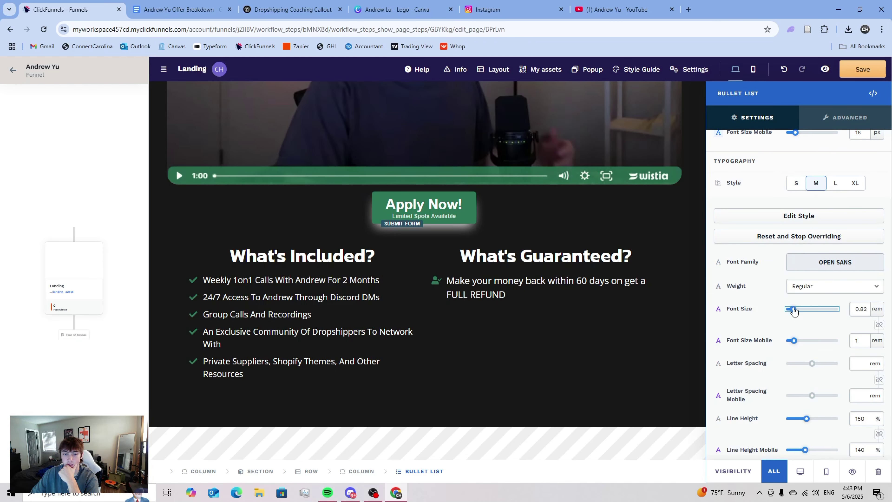
{"action": "left_click", "coordinate": [592, 316]}
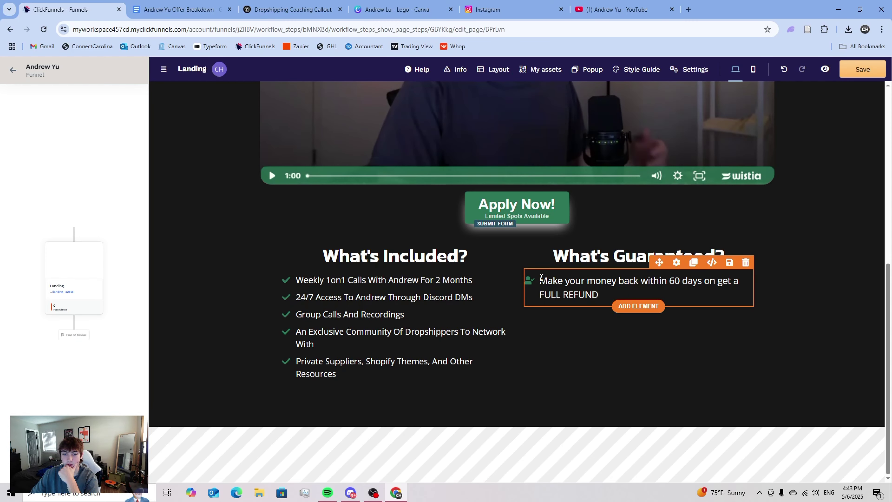
- Clear the extra empty bullet lines, leaving only the 60-day refund bullet
{"action": "left_click", "coordinate": [542, 277]}
{"action": "key", "text": "Return"}
{"action": "key", "text": "Return"}
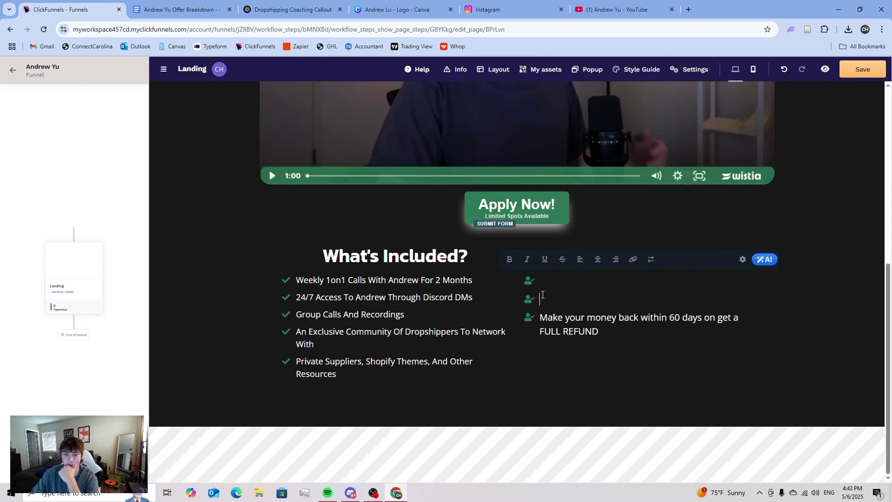
{"action": "key", "text": "BackSpace"}
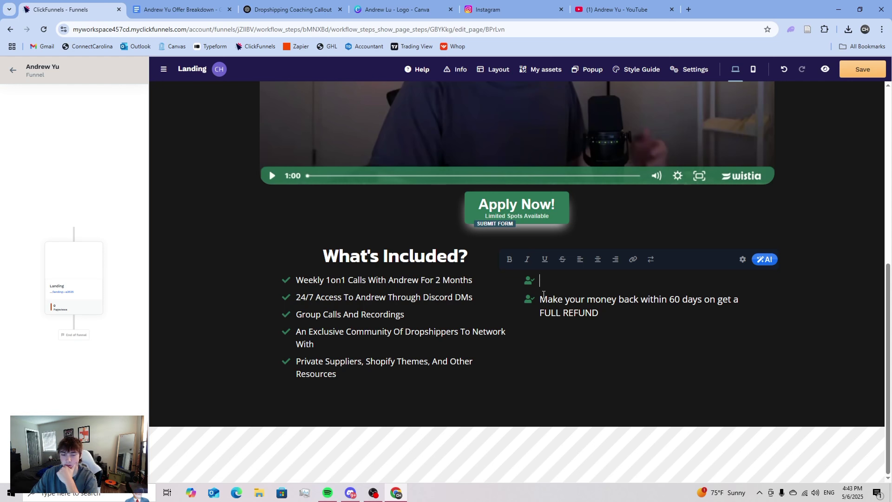
{"action": "key", "text": "Delete"}
{"action": "left_click", "coordinate": [651, 395]}
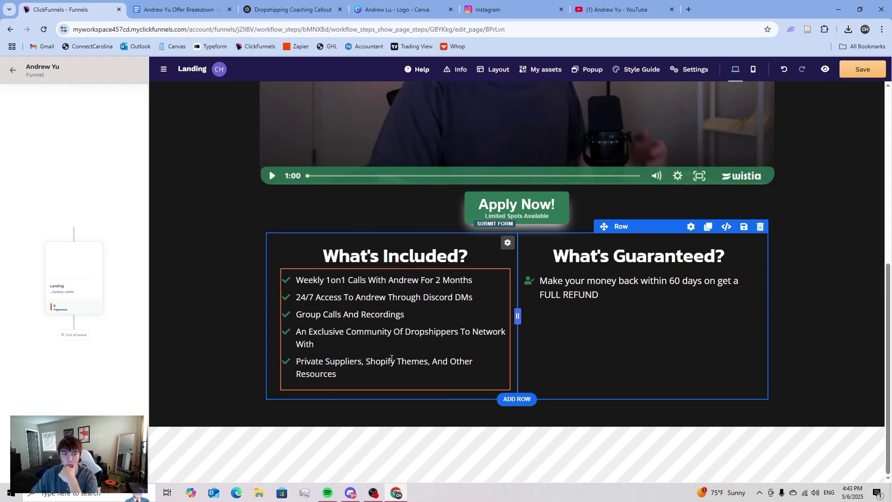
{"action": "left_click", "coordinate": [610, 300]}
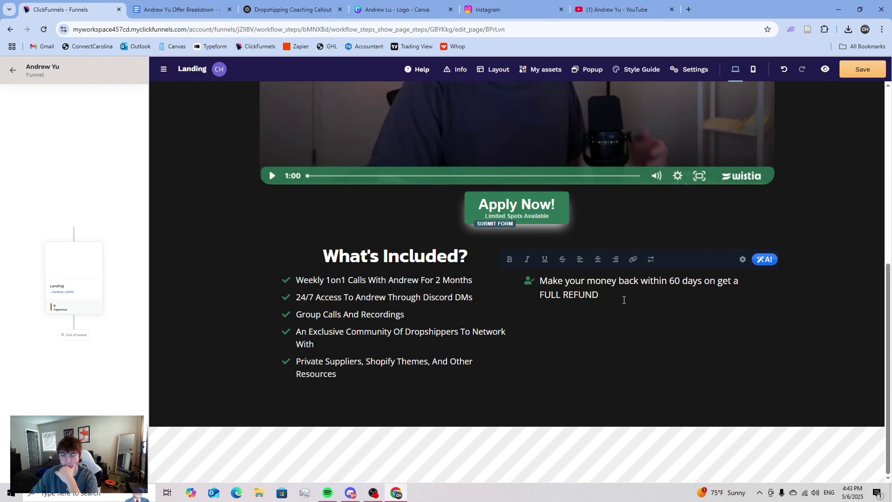
{"action": "left_click", "coordinate": [629, 392]}
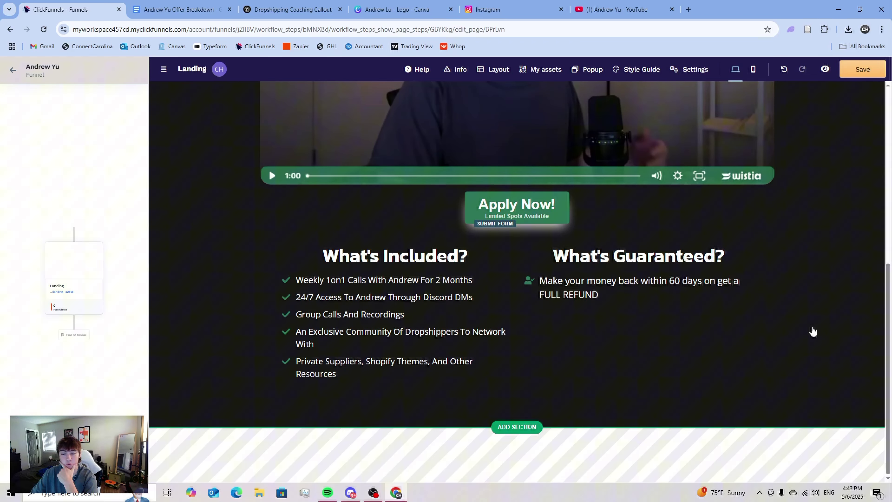
- Look through the Canva, Instagram, YouTube, ChatGPT and Docs tabs, then start a new Google tab
{"action": "left_click", "coordinate": [400, 9]}
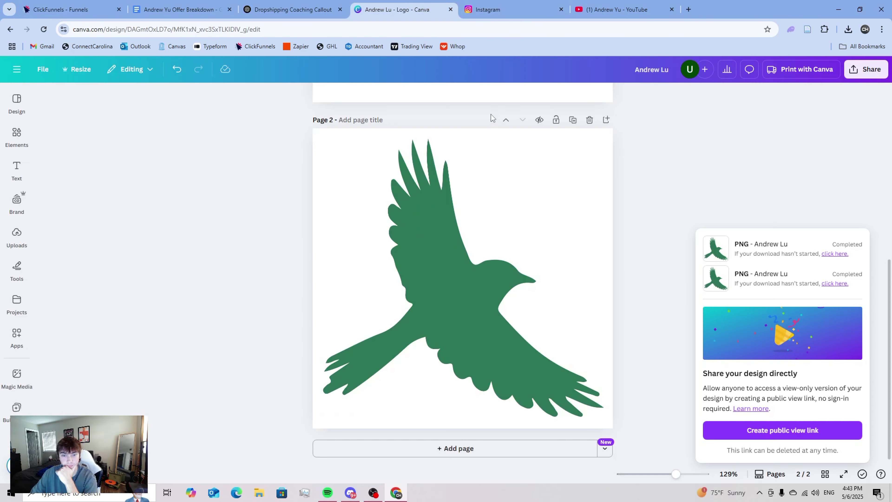
{"action": "left_click", "coordinate": [514, 10]}
{"action": "left_click", "coordinate": [619, 10]}
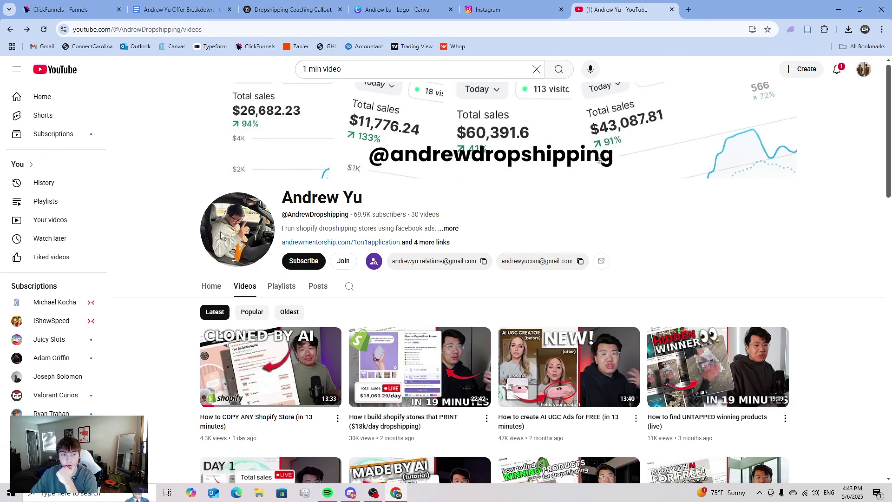
{"action": "left_click", "coordinate": [295, 11]}
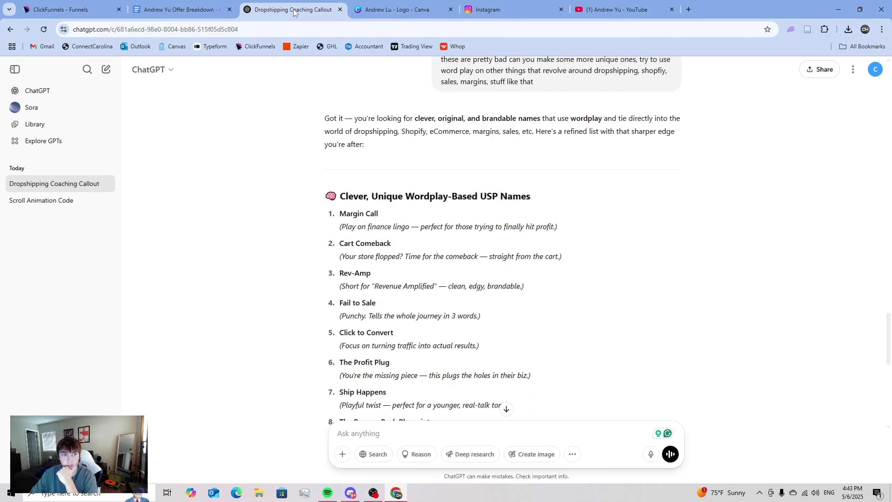
{"action": "left_click", "coordinate": [183, 7]}
{"action": "left_click", "coordinate": [70, 8]}
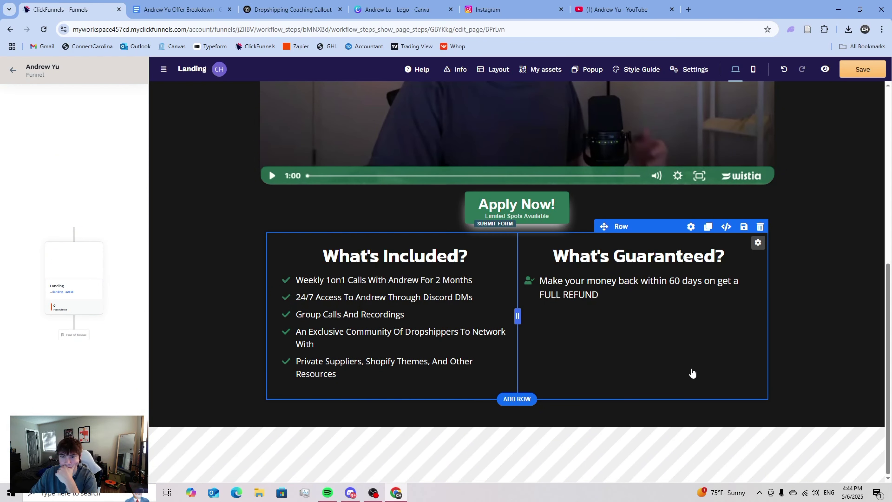
{"action": "left_click", "coordinate": [600, 5]}
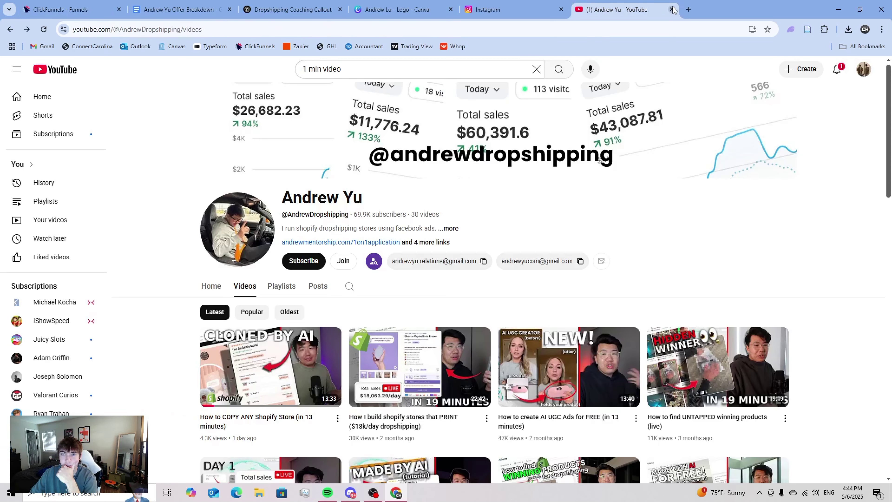
{"action": "left_click", "coordinate": [689, 10]}
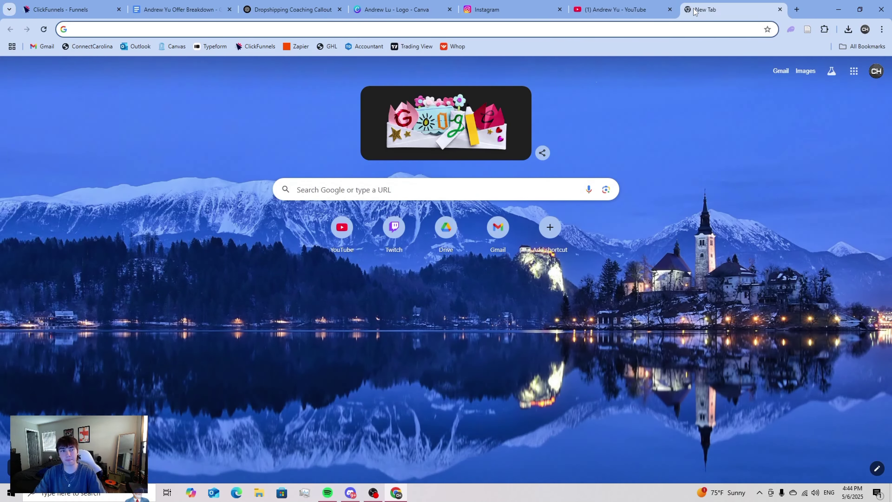
- Search Google Images for '100% money back guarantee png' and preview candidate badges
{"action": "type", "text": "100"}
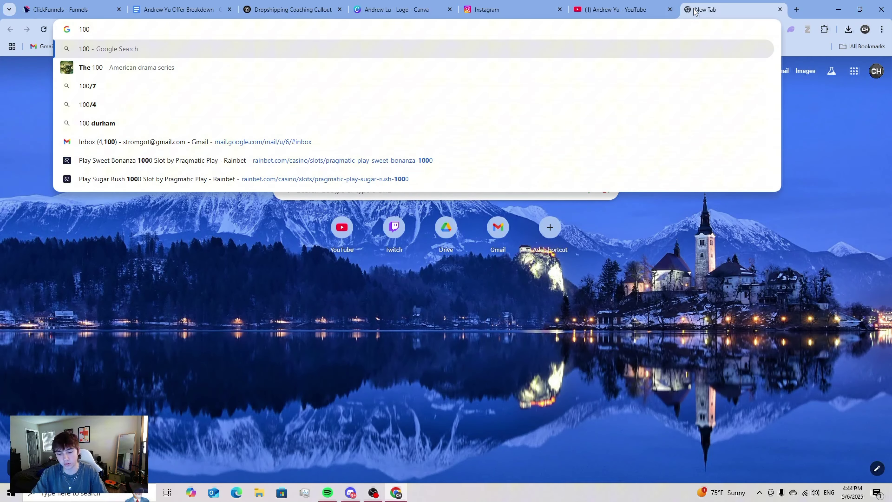
{"action": "type", "text": "% money b"}
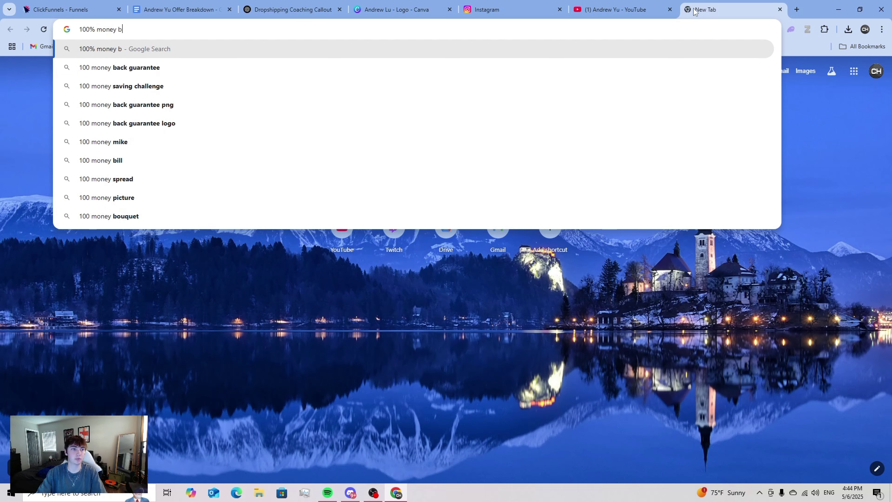
{"action": "type", "text": "ack g"}
{"action": "left_click", "coordinate": [179, 87]}
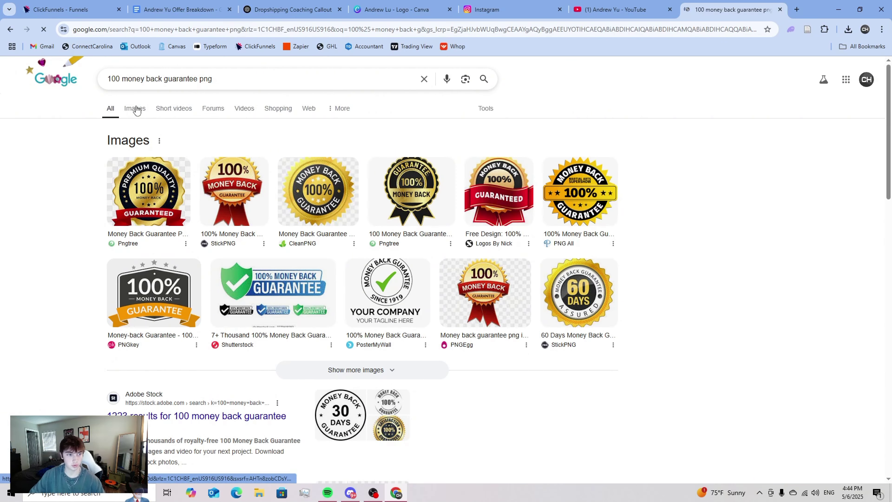
{"action": "left_click", "coordinate": [137, 109]}
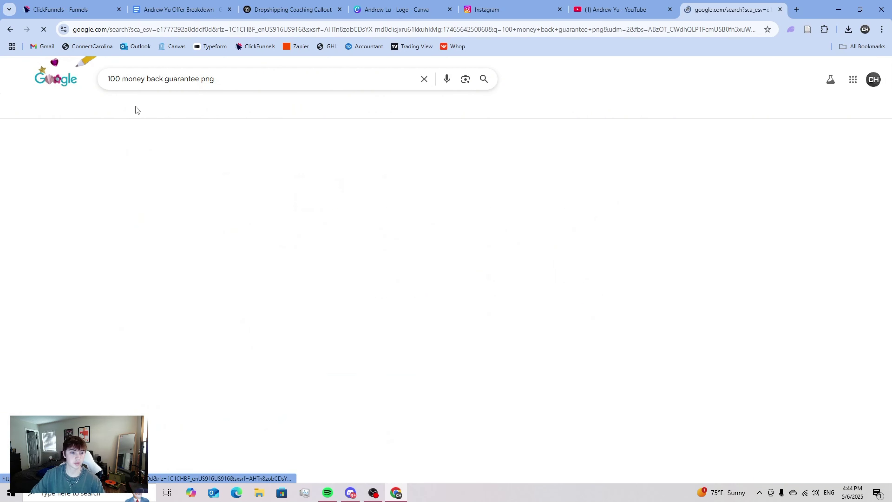
{"action": "left_click", "coordinate": [55, 200]}
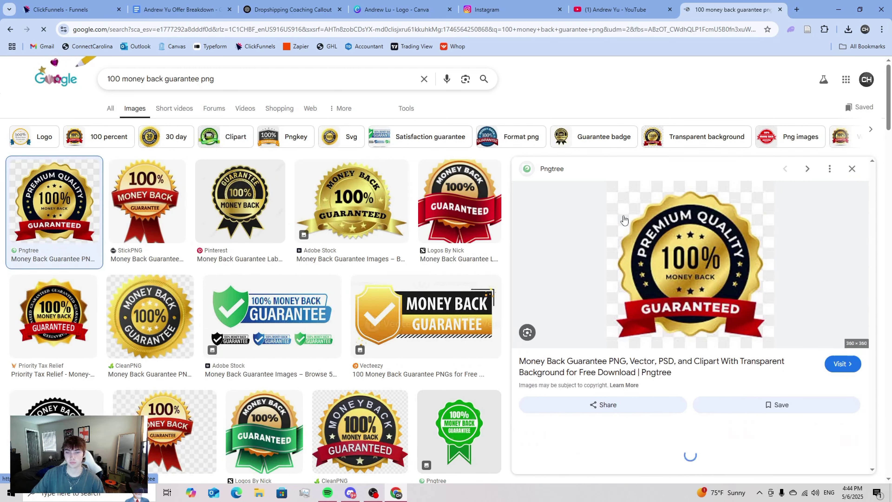
{"action": "left_click", "coordinate": [852, 168]}
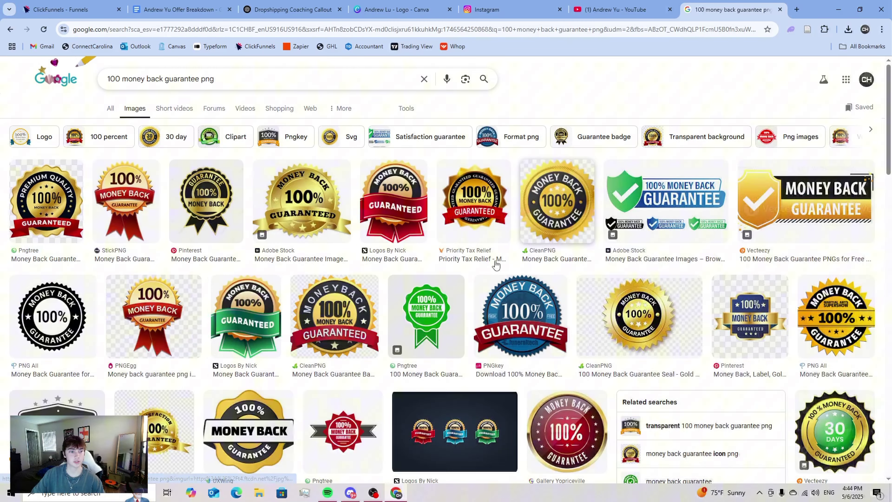
{"action": "left_click", "coordinate": [206, 209]}
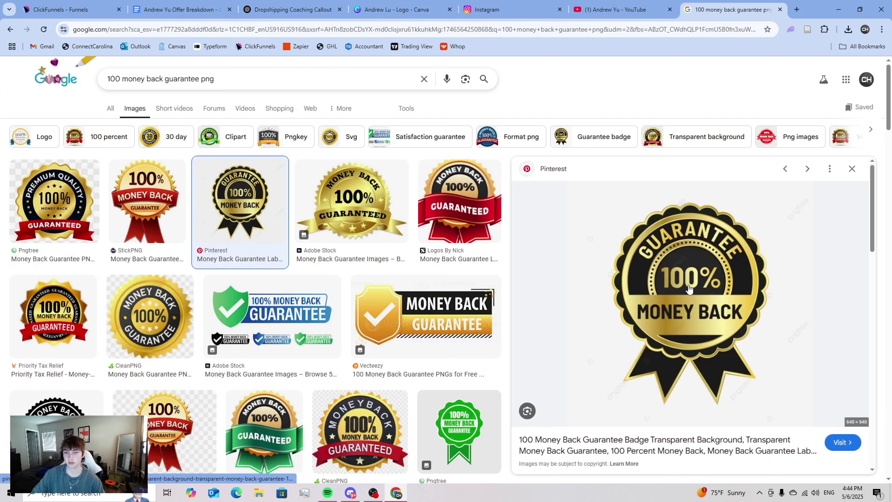
{"action": "left_click", "coordinate": [852, 169]}
- Save the red Logos By Nick guarantee badge as a PNG to Downloads
{"action": "left_click", "coordinate": [453, 203]}
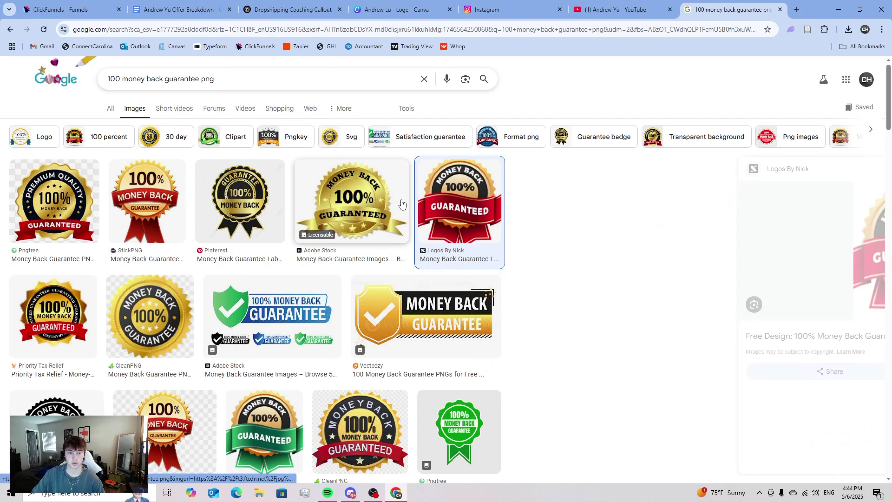
{"action": "right_click", "coordinate": [684, 242]}
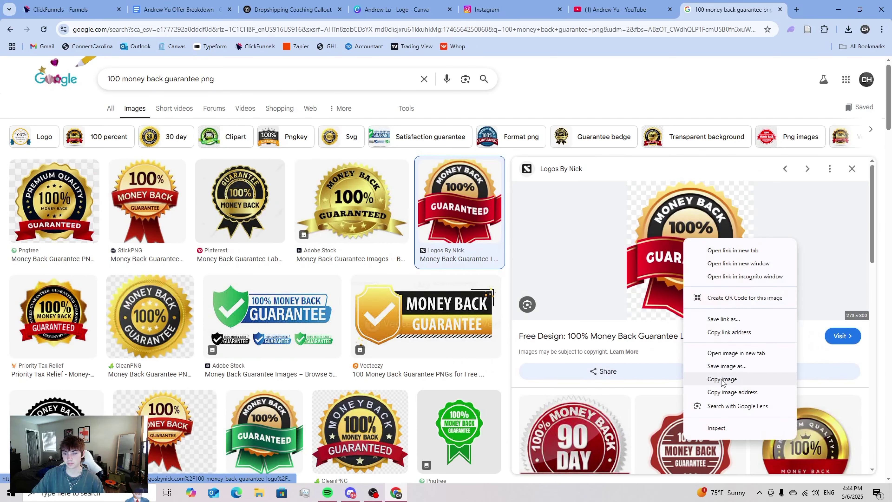
{"action": "left_click", "coordinate": [717, 367]}
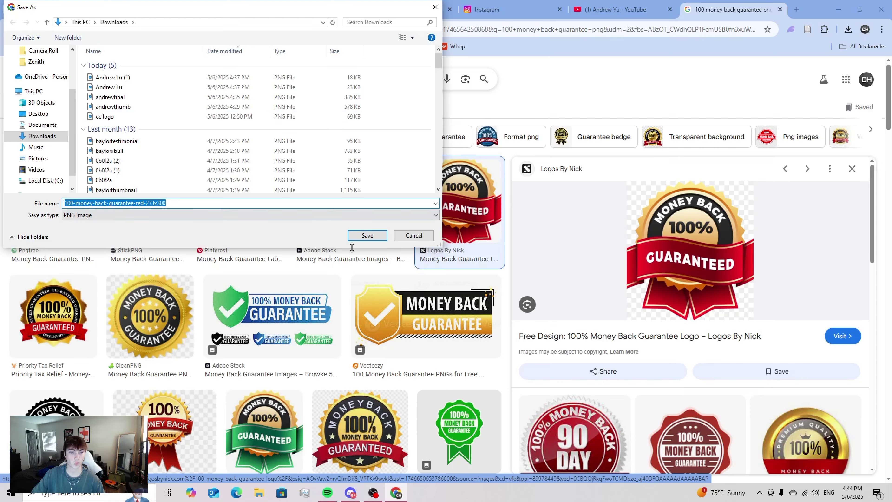
{"action": "key", "text": "Return"}
{"action": "left_click", "coordinate": [70, 10]}
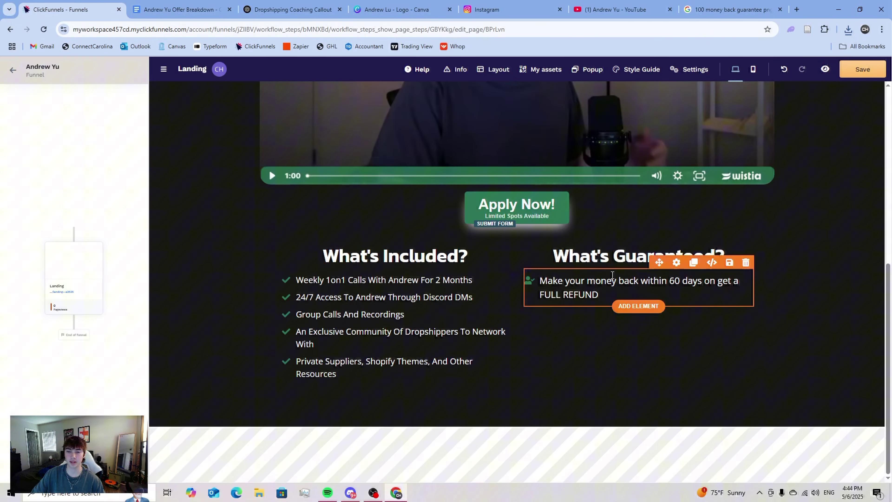
- Add an Image element under the refund text and upload the downloaded guarantee badge into it
{"action": "left_click", "coordinate": [638, 306]}
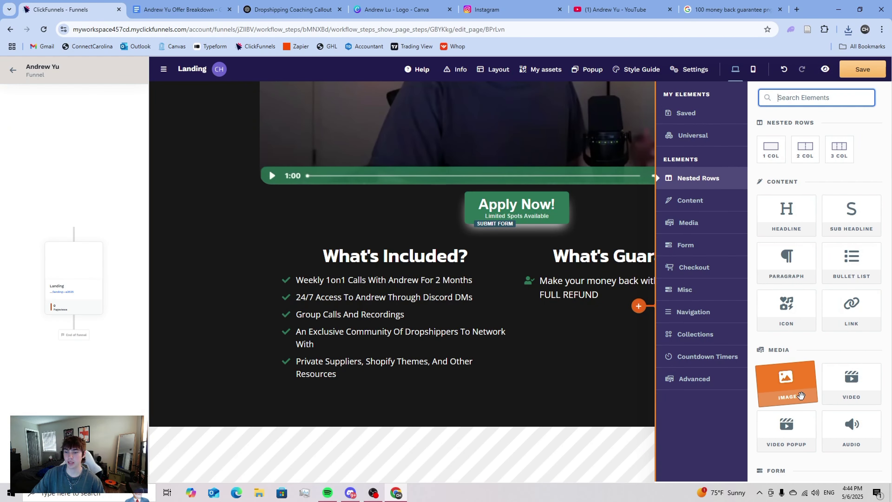
{"action": "left_click", "coordinate": [786, 384]}
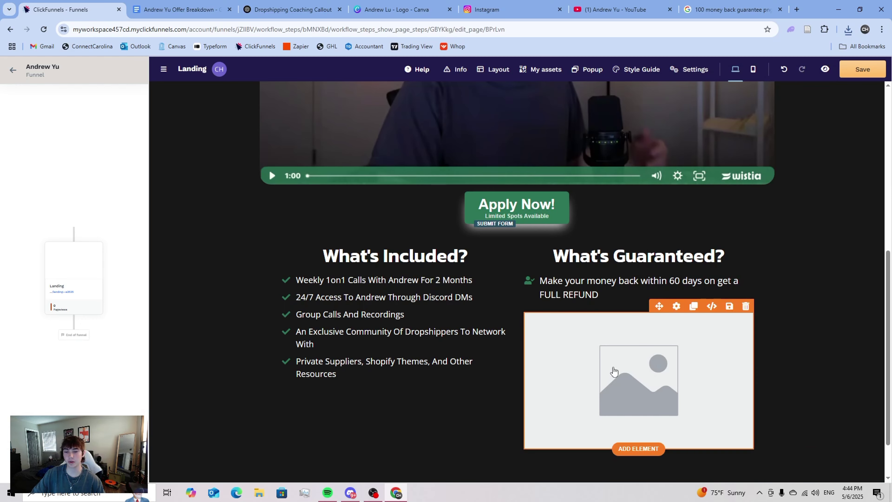
{"action": "left_click", "coordinate": [627, 358]}
{"action": "left_click", "coordinate": [876, 192]}
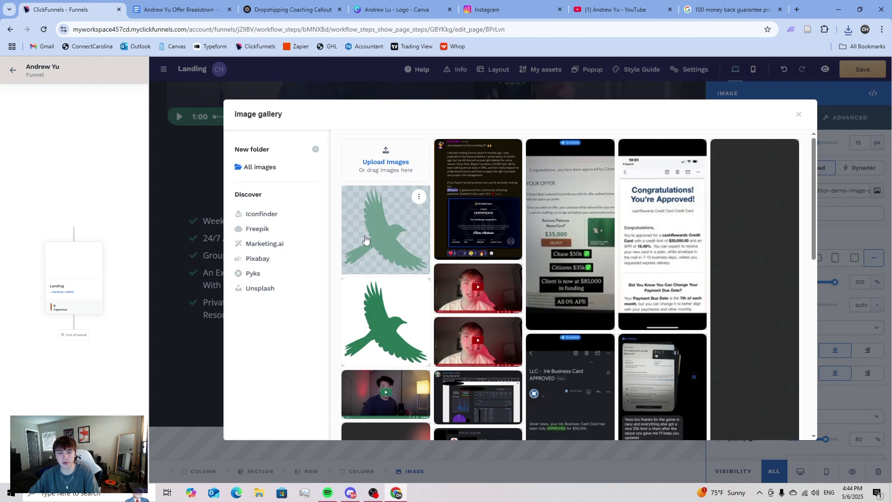
{"action": "left_click", "coordinate": [848, 30]}
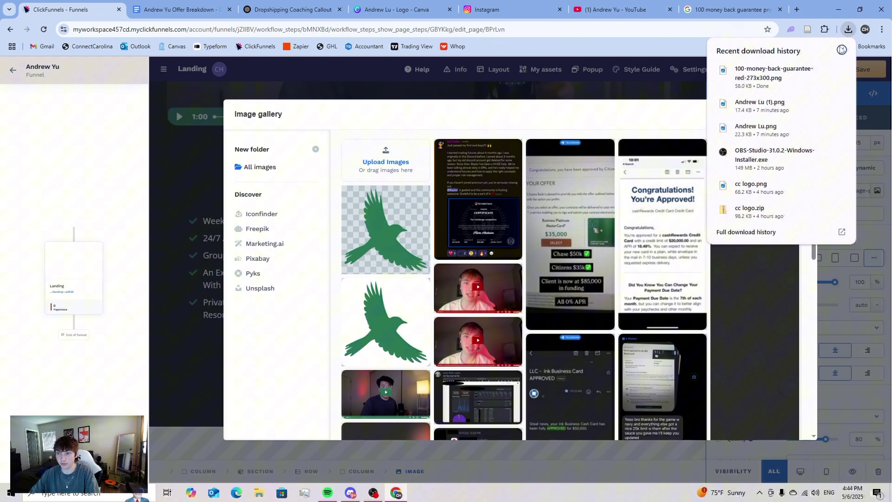
{"action": "left_click_drag", "start_coordinate": [755, 73], "coordinate": [405, 160]}
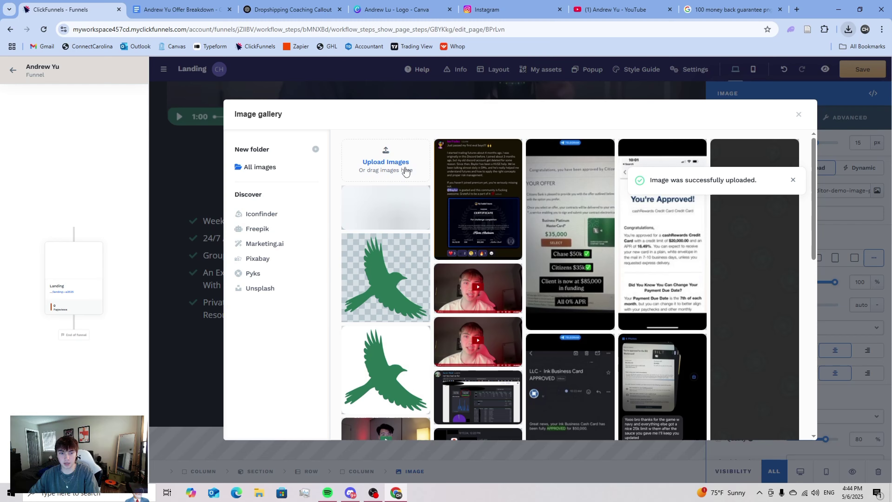
{"action": "left_click", "coordinate": [383, 227]}
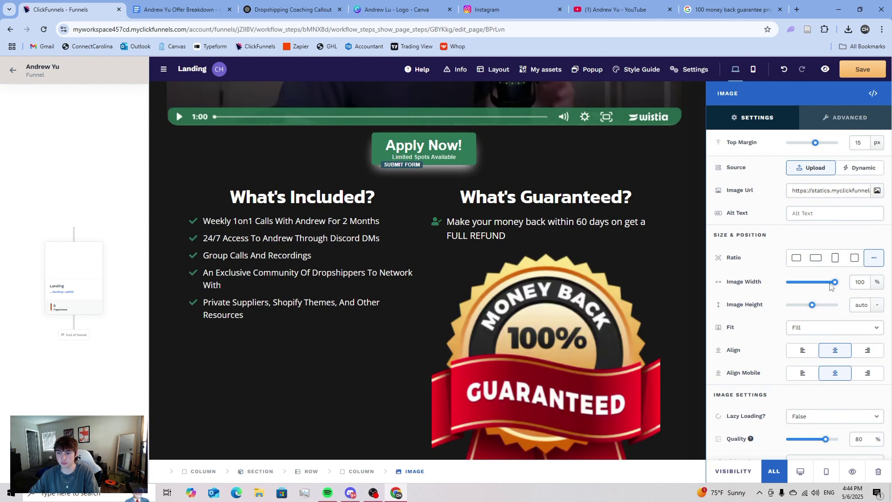
- Resize the guarantee badge to 30% width and reduce its top margin
{"action": "left_click_drag", "start_coordinate": [835, 286], "coordinate": [806, 291]}
{"action": "left_click", "coordinate": [644, 311]}
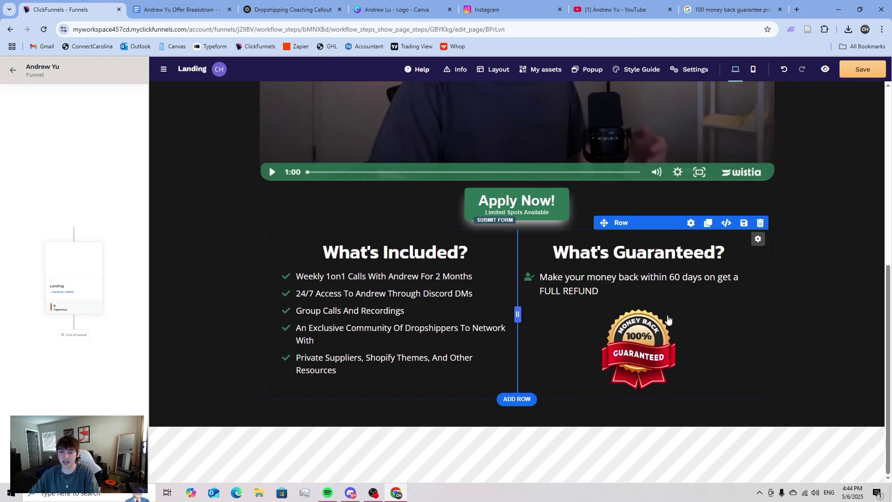
{"action": "left_click", "coordinate": [712, 347]}
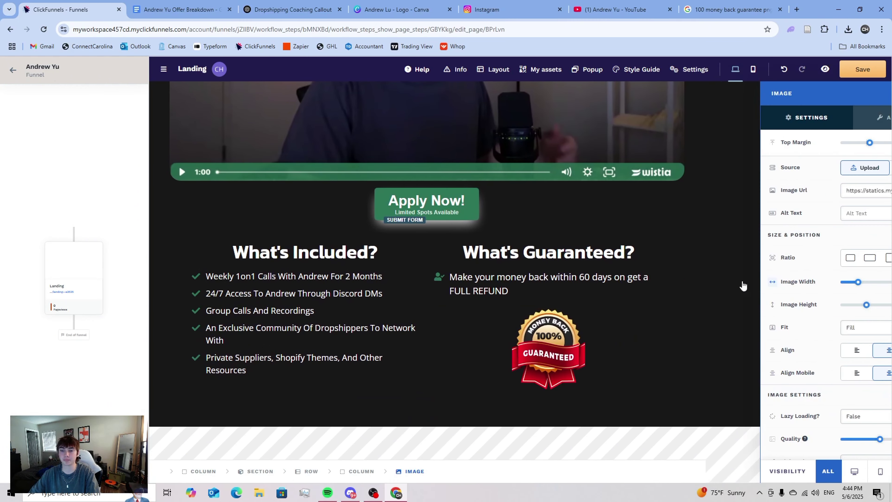
{"action": "left_click_drag", "start_coordinate": [816, 146], "coordinate": [814, 147]}
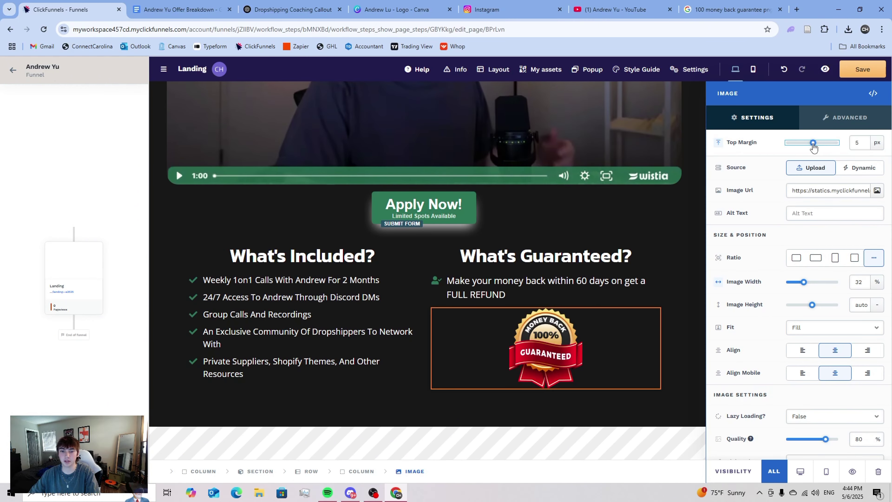
{"action": "left_click_drag", "start_coordinate": [804, 283], "coordinate": [803, 283]}
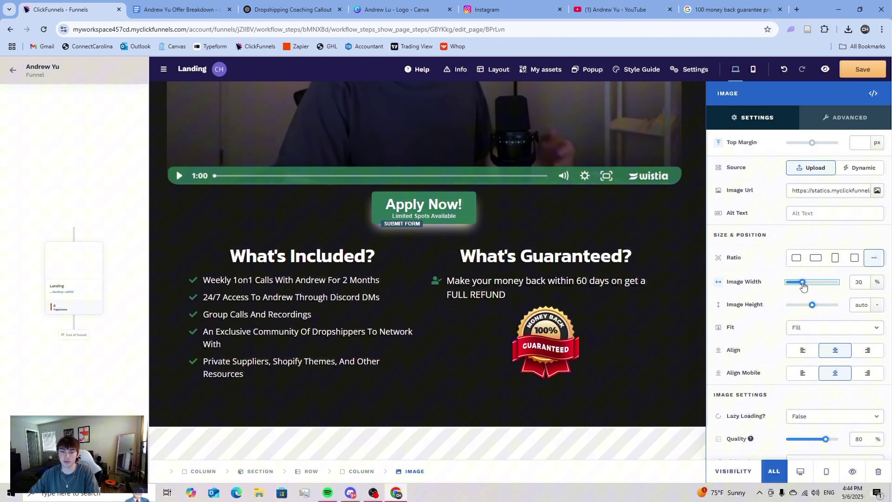
{"action": "key", "text": "Escape"}
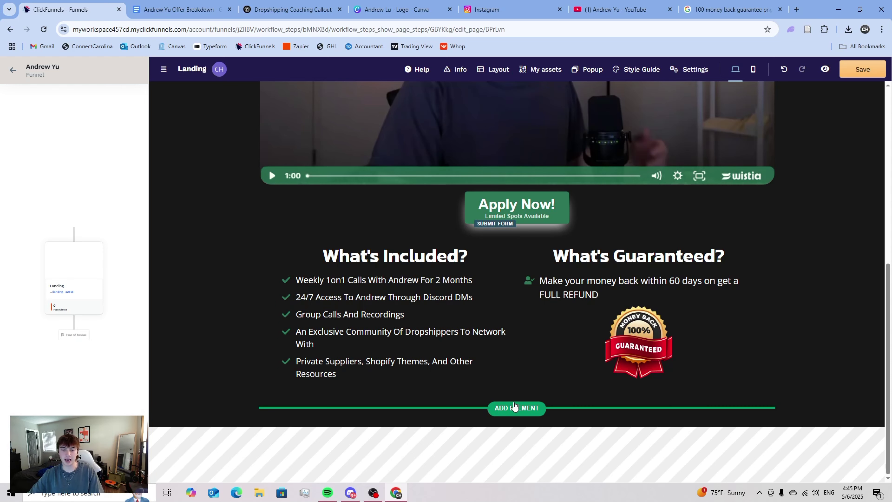
- Insert a placeholder Image element below the checklist row and switch to YouTube
{"action": "left_click", "coordinate": [513, 410]}
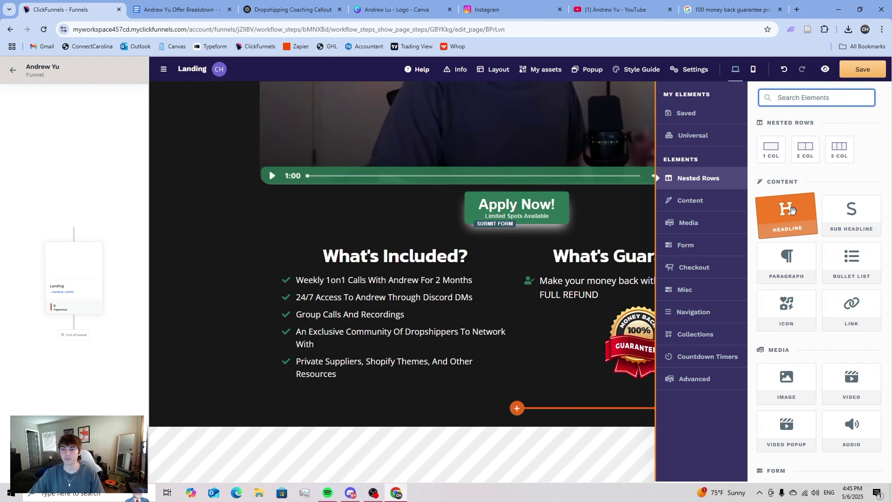
{"action": "left_click", "coordinate": [794, 394]}
{"action": "scroll", "coordinate": [566, 278], "scroll_direction": "up", "scroll_amount": 4}
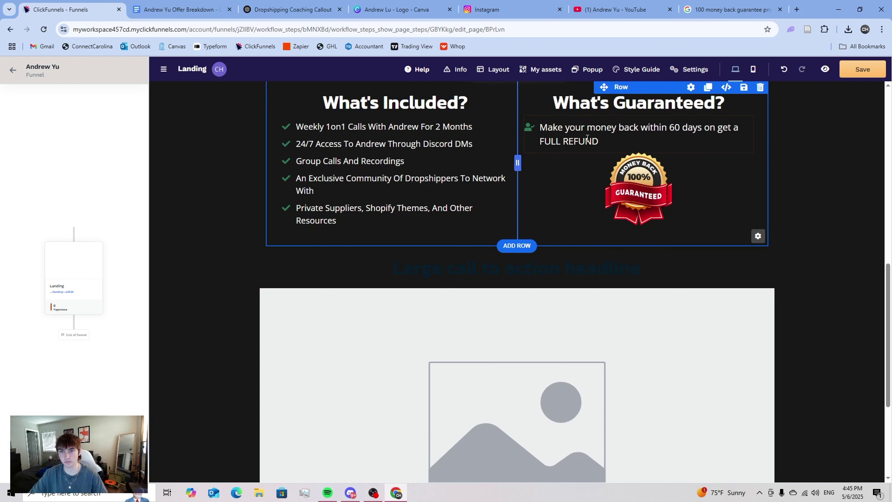
{"action": "left_click", "coordinate": [629, 9]}
- Show the channel's Videos sorted by Popular, zoomed in, and browse the thumbnails
{"action": "left_click", "coordinate": [273, 287]}
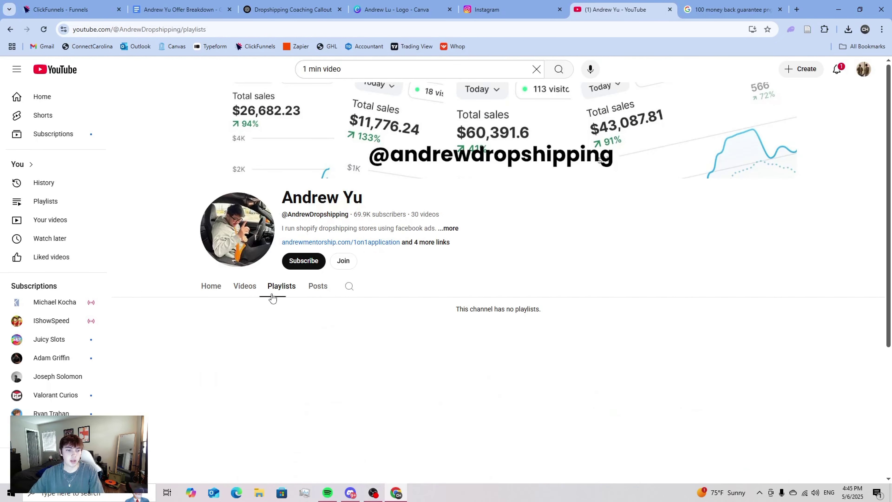
{"action": "left_click", "coordinate": [244, 286]}
{"action": "left_click", "coordinate": [240, 310]}
{"action": "scroll", "coordinate": [239, 310], "scroll_direction": "down", "scroll_amount": 5}
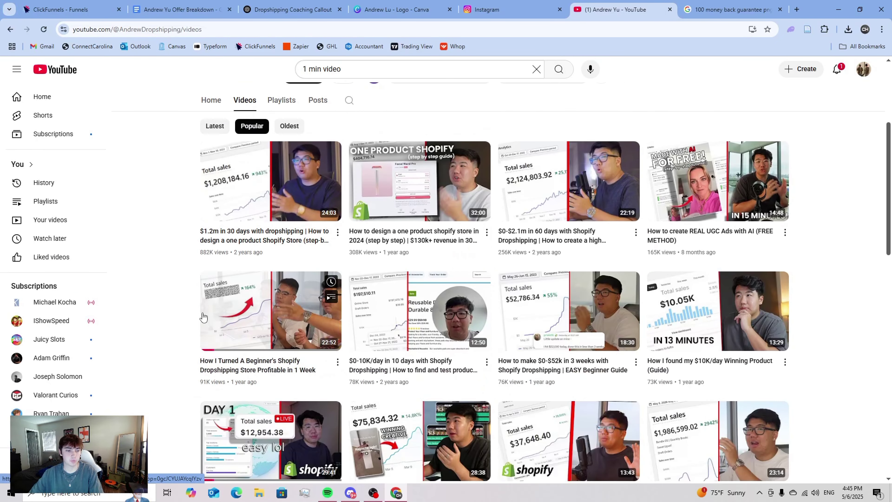
{"action": "scroll", "coordinate": [159, 325], "scroll_direction": "down", "scroll_amount": 1}
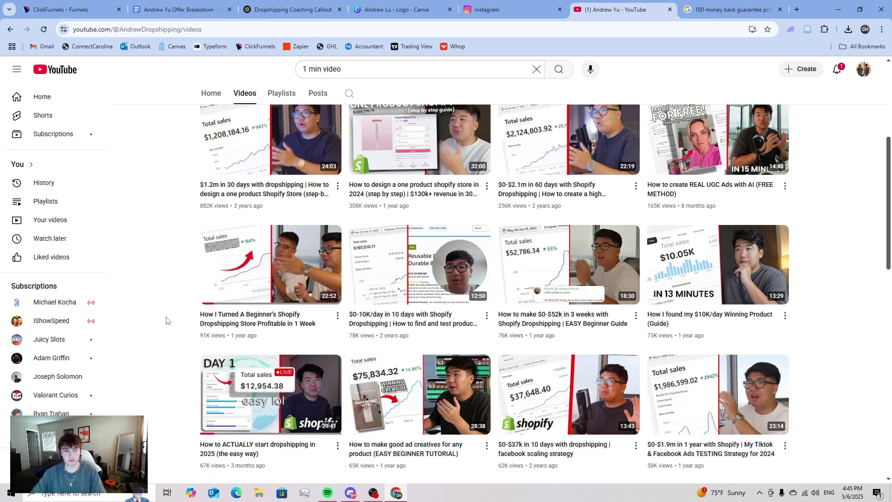
{"action": "key", "text": "ctrl+plus"}
{"action": "key", "text": "ctrl+plus"}
{"action": "key", "text": "ctrl+plus"}
{"action": "key", "text": "ctrl+plus"}
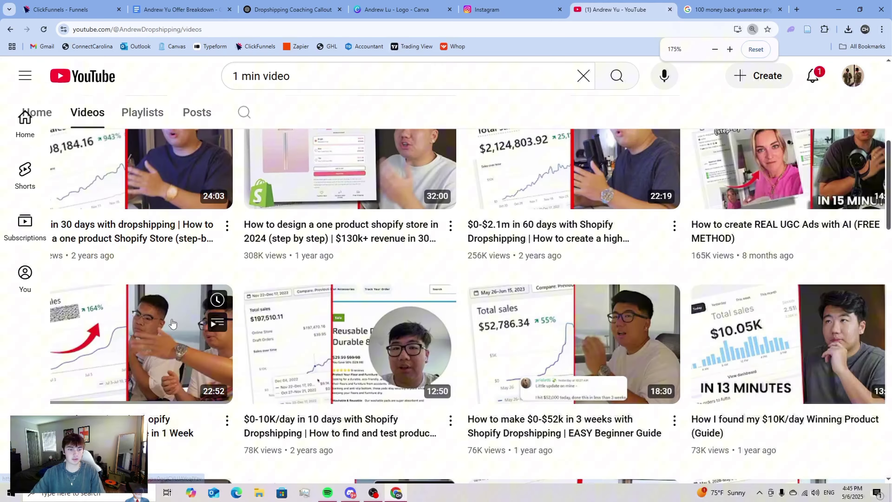
{"action": "scroll", "coordinate": [215, 319], "scroll_direction": "down", "scroll_amount": 5}
{"action": "scroll", "coordinate": [216, 321], "scroll_direction": "down", "scroll_amount": 3}
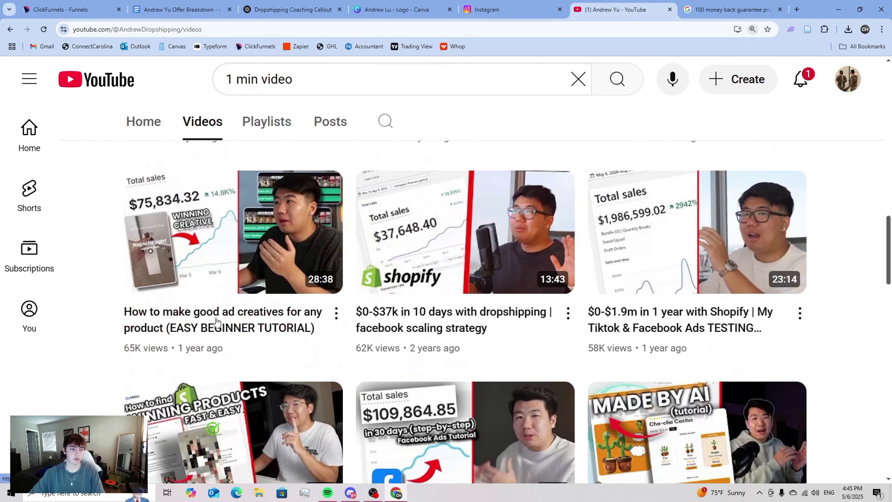
{"action": "scroll", "coordinate": [216, 322], "scroll_direction": "up", "scroll_amount": 10}
{"action": "scroll", "coordinate": [217, 320], "scroll_direction": "up", "scroll_amount": 4}
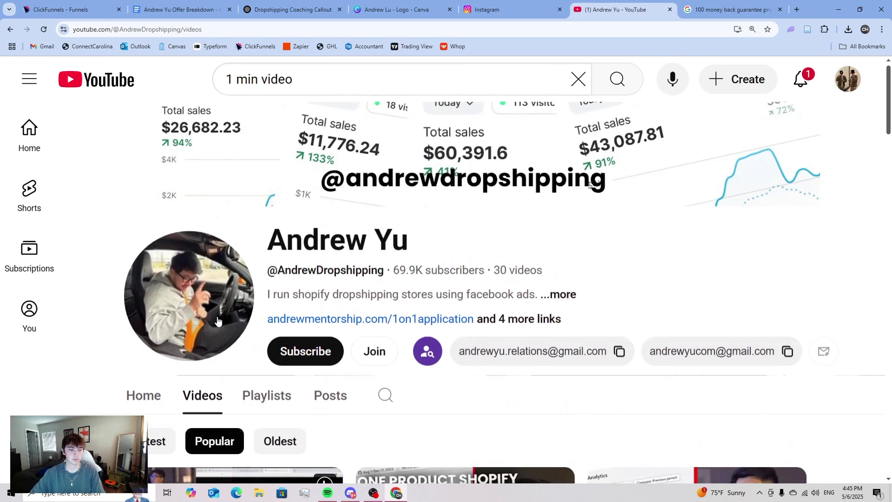
{"action": "scroll", "coordinate": [217, 321], "scroll_direction": "down", "scroll_amount": 5}
{"action": "scroll", "coordinate": [157, 299], "scroll_direction": "down", "scroll_amount": 3}
{"action": "scroll", "coordinate": [157, 298], "scroll_direction": "down", "scroll_amount": 1}
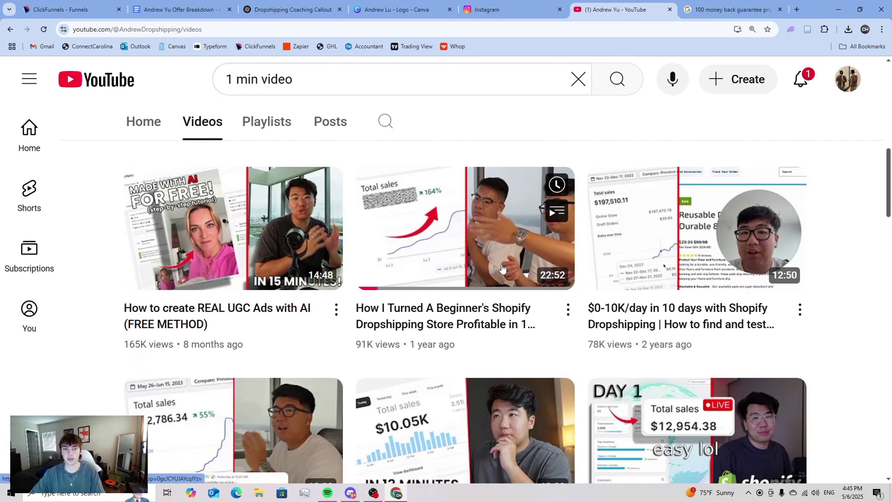
{"action": "scroll", "coordinate": [439, 181], "scroll_direction": "up", "scroll_amount": 1}
- Capture the 'Total sales 164%' video thumbnail with the Snipping Tool
{"action": "key", "text": "super"}
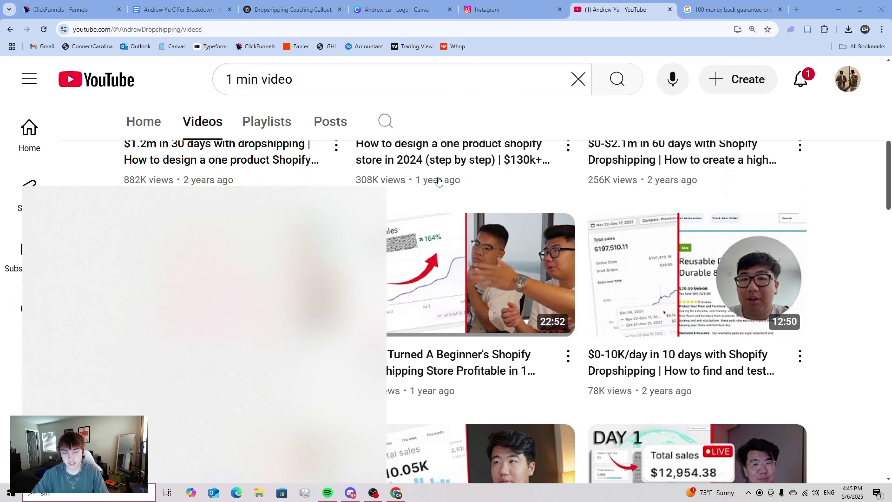
{"action": "type", "text": "s"}
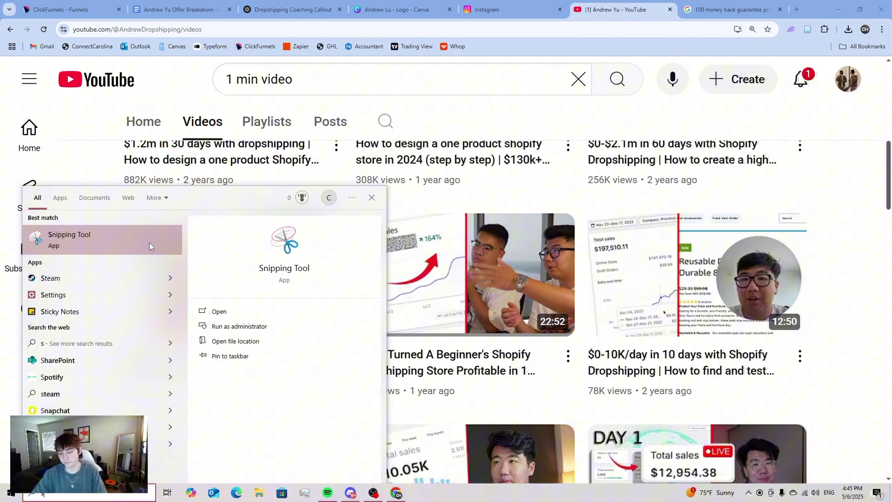
{"action": "type", "text": "n"}
{"action": "key", "text": "Return"}
{"action": "left_click", "coordinate": [292, 103]}
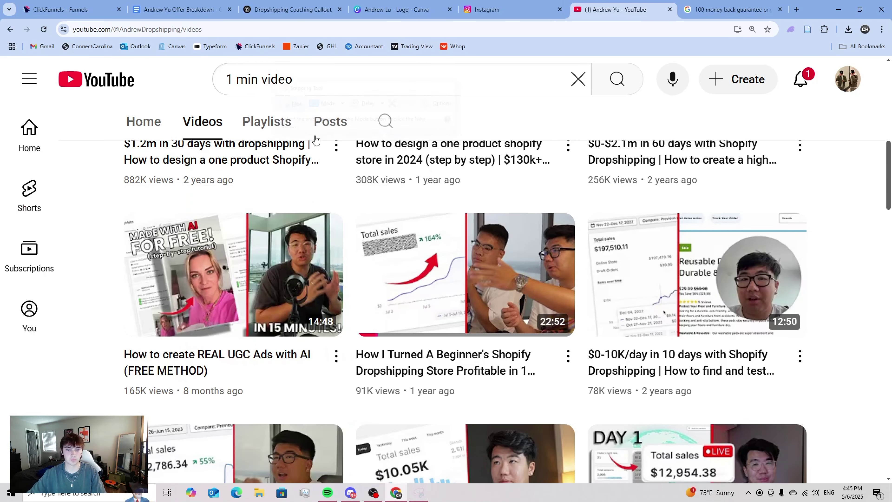
{"action": "left_click_drag", "start_coordinate": [360, 215], "coordinate": [573, 334]}
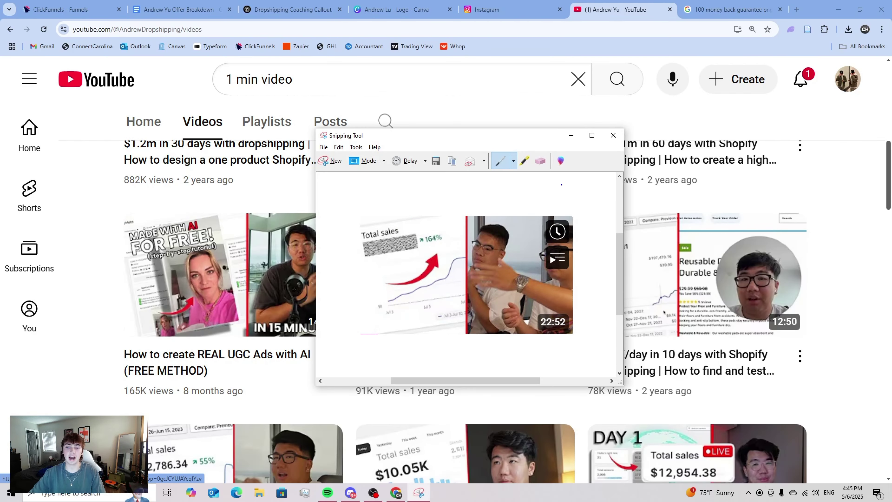
{"action": "left_click", "coordinate": [609, 140]}
{"action": "left_click", "coordinate": [470, 266]}
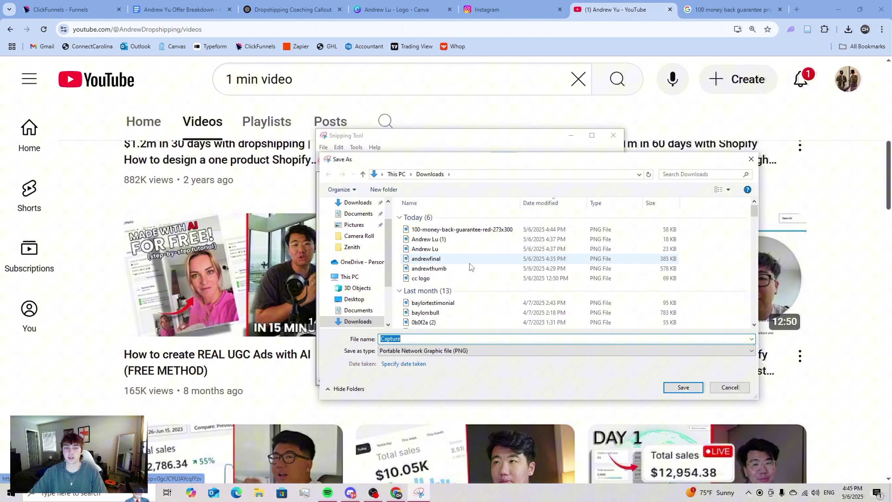
- Save the capture to Downloads as 'testimonialandrew' and reset the browser zoom
{"action": "type", "text": "tr"}
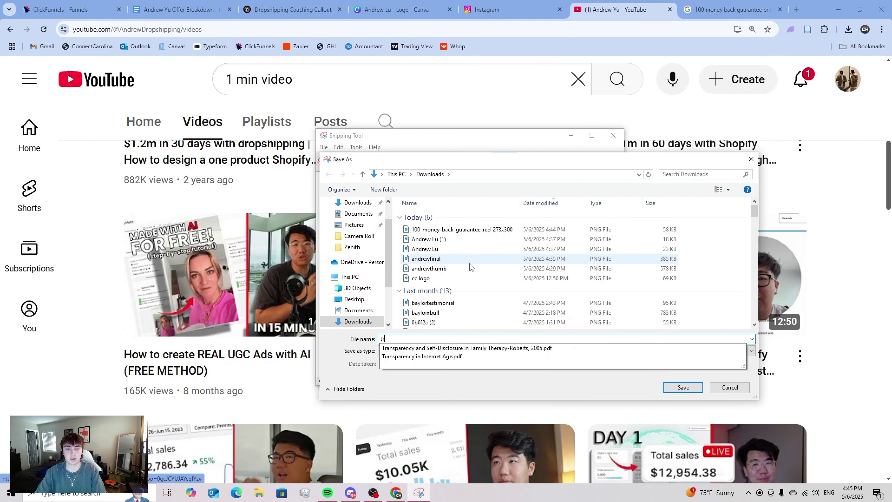
{"action": "key", "text": "BackSpace"}
{"action": "type", "text": "estimonial"}
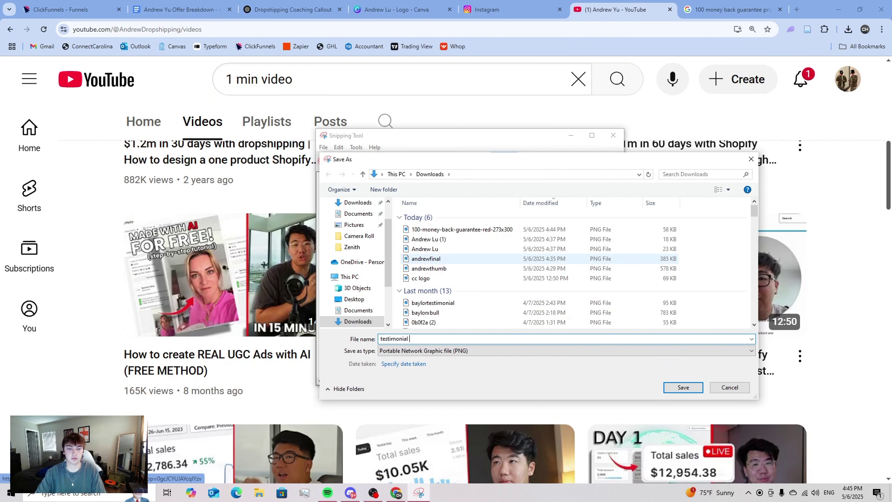
{"action": "type", "text": "andrew"}
{"action": "key", "text": "Return"}
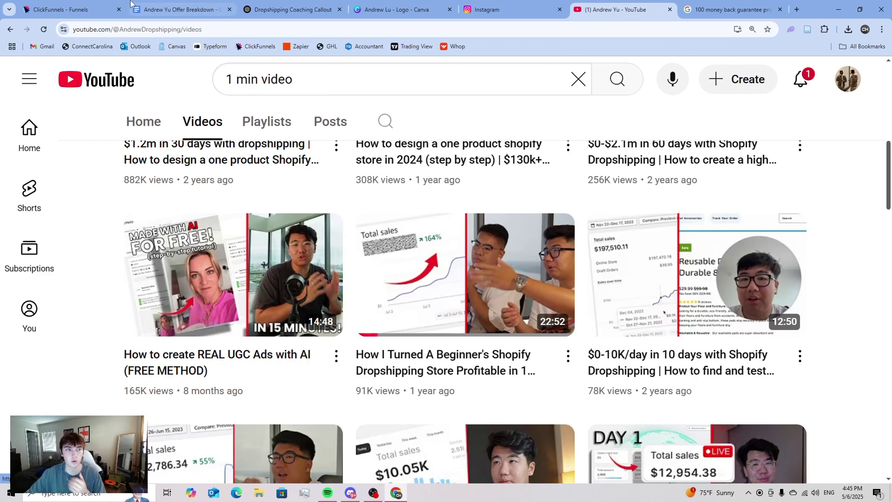
{"action": "key", "text": "ctrl+minus"}
{"action": "key", "text": "ctrl+minus"}
{"action": "key", "text": "ctrl+minus"}
{"action": "key", "text": "ctrl+minus"}
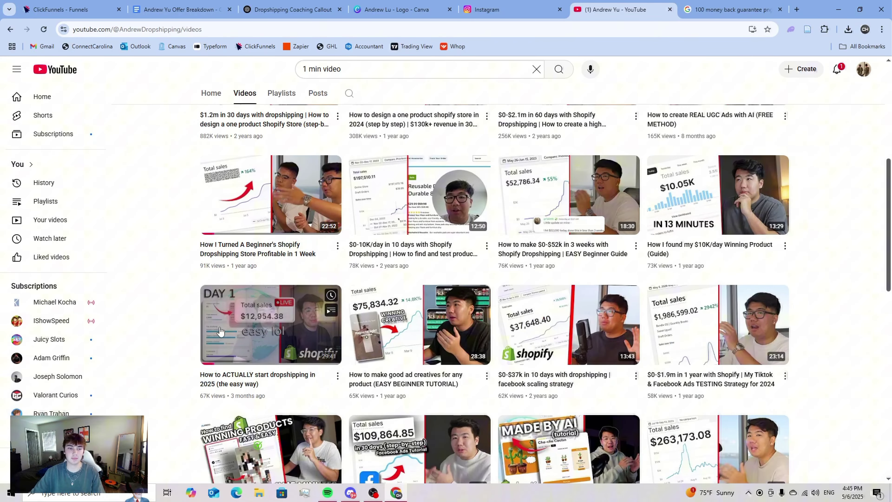
{"action": "scroll", "coordinate": [174, 268], "scroll_direction": "up", "scroll_amount": 2}
{"action": "scroll", "coordinate": [174, 268], "scroll_direction": "up", "scroll_amount": 1}
- Replace the placeholder image with the uploaded testimonialandrew thumbnail from the gallery
{"action": "left_click", "coordinate": [72, 4]}
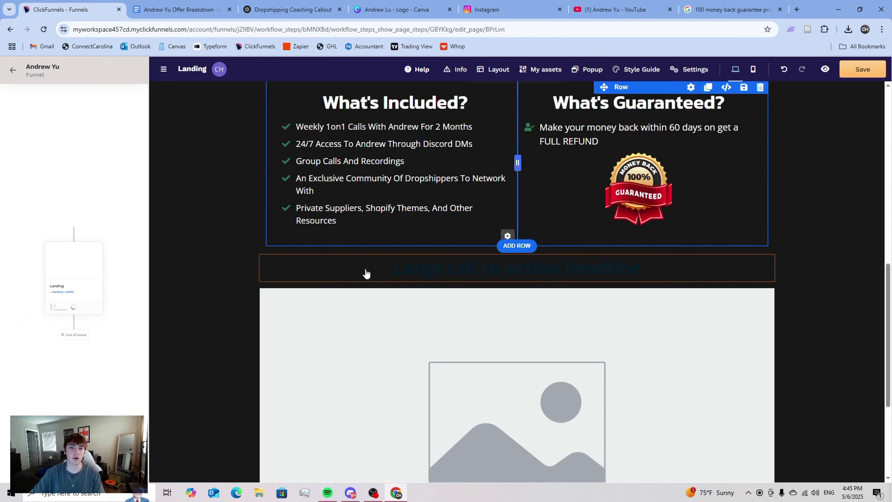
{"action": "key", "text": "ctrl+plus"}
{"action": "key", "text": "ctrl+plus"}
{"action": "left_click", "coordinate": [597, 319]}
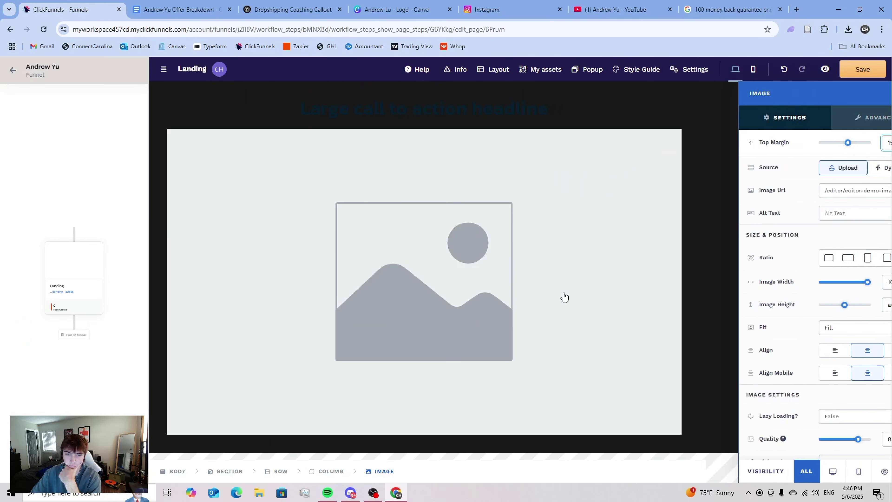
{"action": "left_click", "coordinate": [876, 191]}
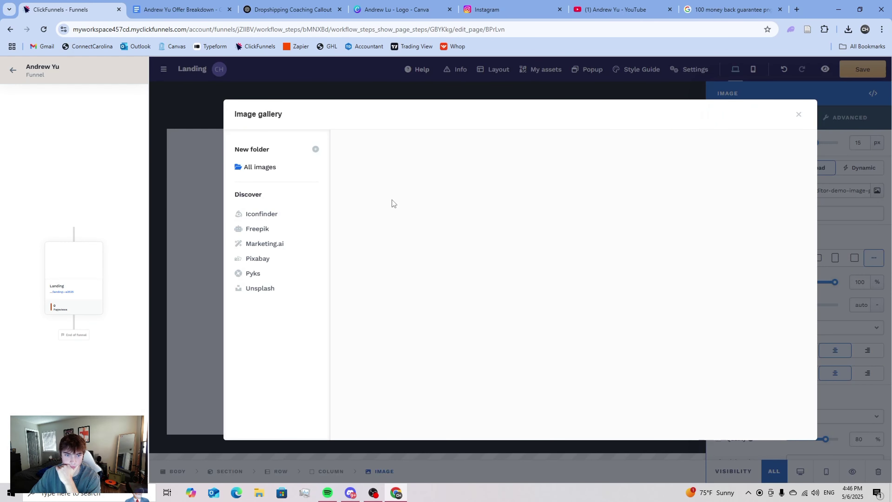
{"action": "left_click", "coordinate": [386, 164]}
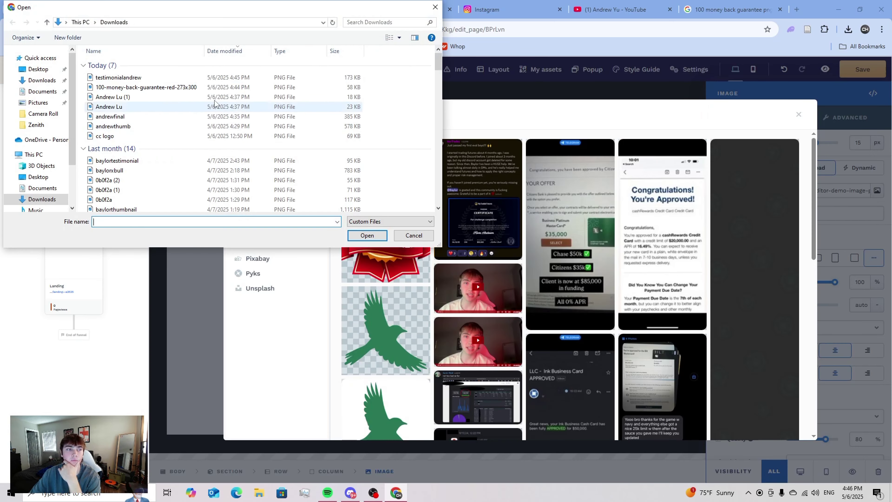
{"action": "left_click", "coordinate": [181, 80]}
{"action": "left_click", "coordinate": [368, 235]}
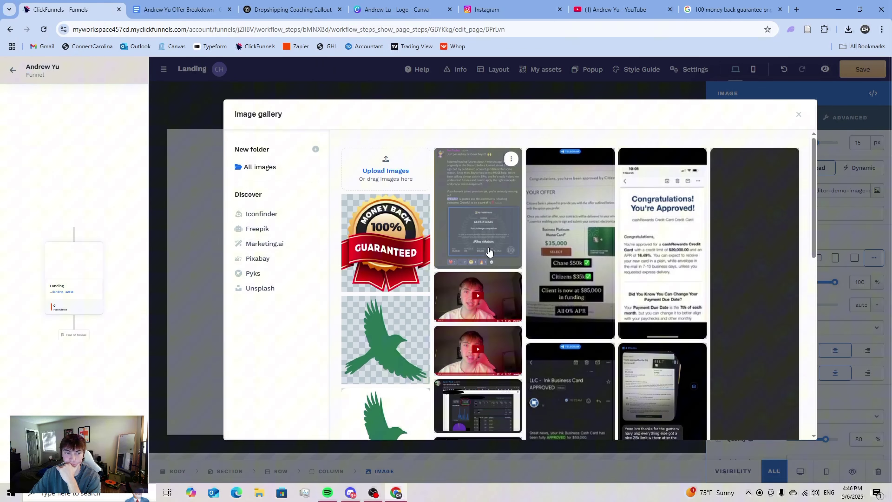
{"action": "left_click", "coordinate": [387, 213]}
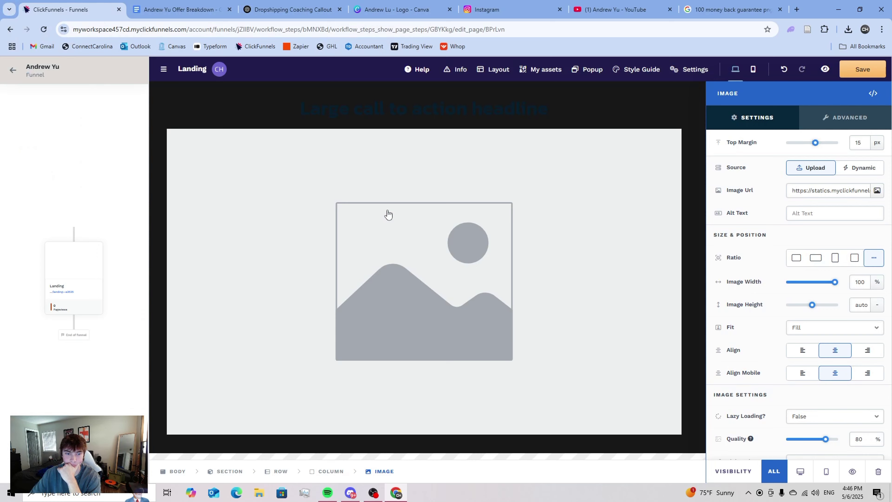
- Enable Corner on the image and raise All Corners to 41 px
{"action": "scroll", "coordinate": [877, 297], "scroll_direction": "down", "scroll_amount": 5}
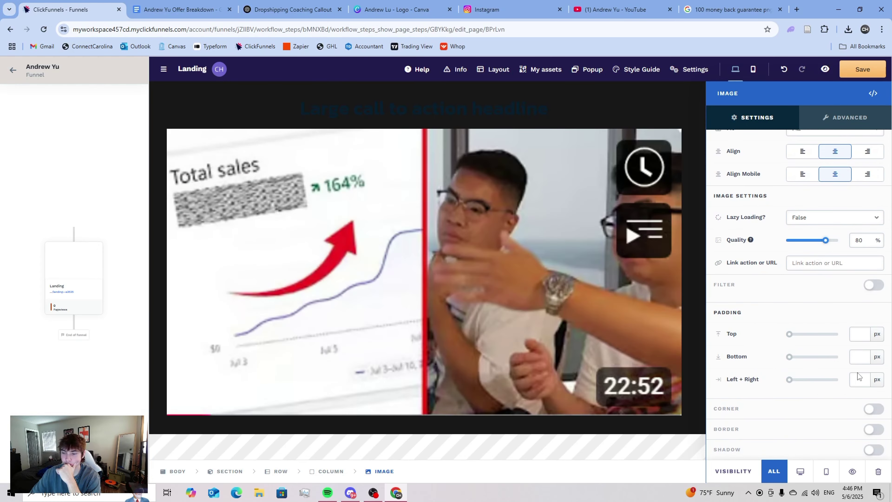
{"action": "left_click", "coordinate": [869, 409]}
{"action": "scroll", "coordinate": [869, 415], "scroll_direction": "down", "scroll_amount": 2}
{"action": "left_click_drag", "start_coordinate": [789, 377], "coordinate": [795, 379]}
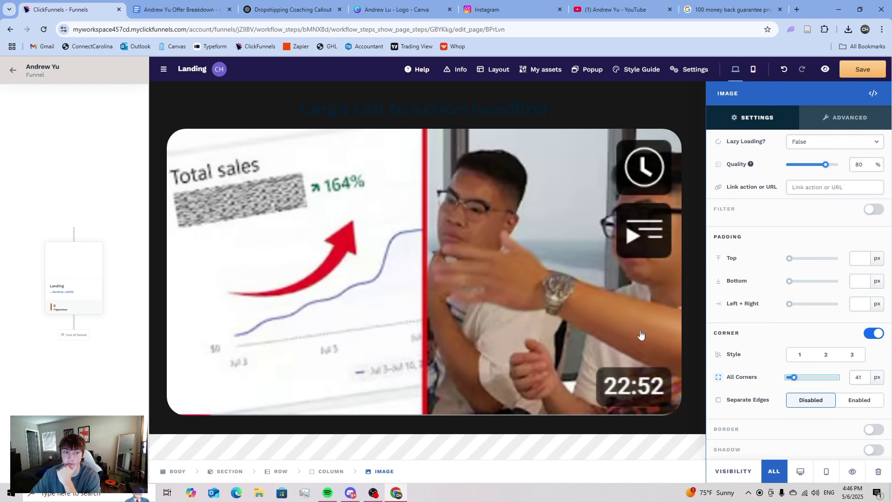
{"action": "left_click", "coordinate": [487, 334]}
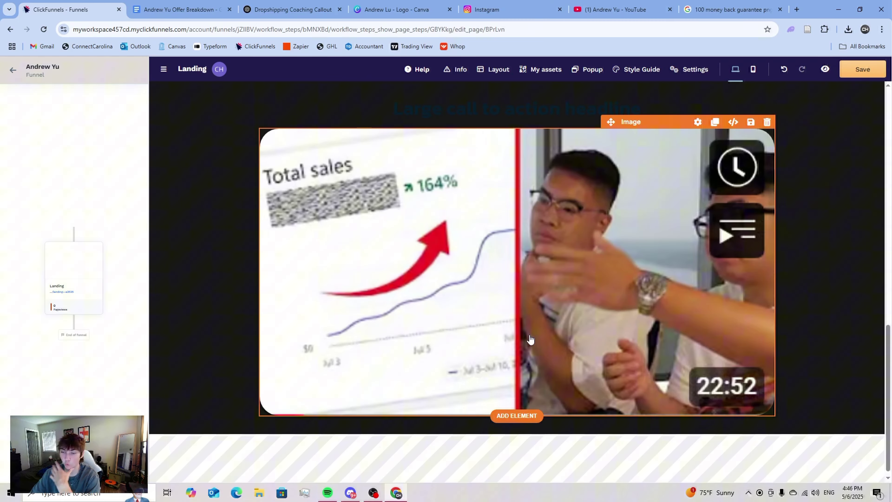
- Set the placeholder headline's text colour to white
{"action": "scroll", "coordinate": [523, 338], "scroll_direction": "up", "scroll_amount": 4}
{"action": "double_click", "coordinate": [486, 248]}
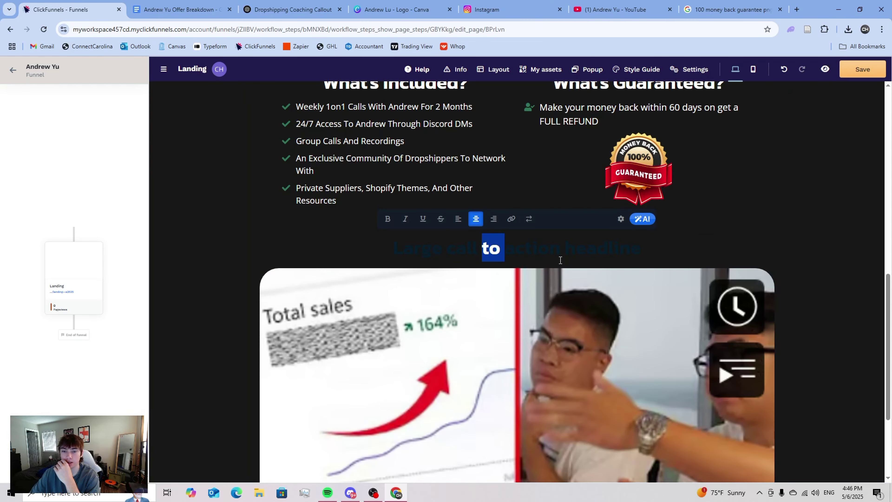
{"action": "left_click", "coordinate": [676, 233]}
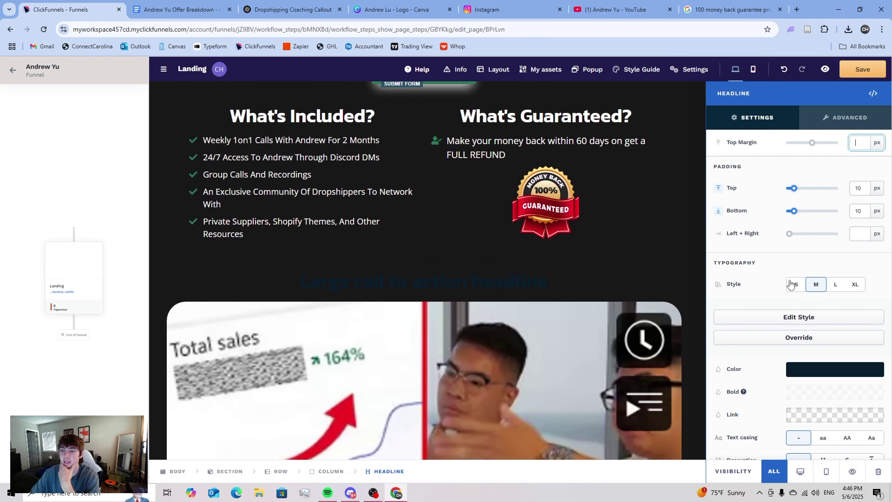
{"action": "left_click", "coordinate": [816, 371]}
{"action": "left_click", "coordinate": [696, 423]}
{"action": "left_click", "coordinate": [536, 228]}
- Rewrite the headline as 'How Eddy Went From a broke college student to making $20k/month'
{"action": "scroll", "coordinate": [529, 246], "scroll_direction": "down", "scroll_amount": 2}
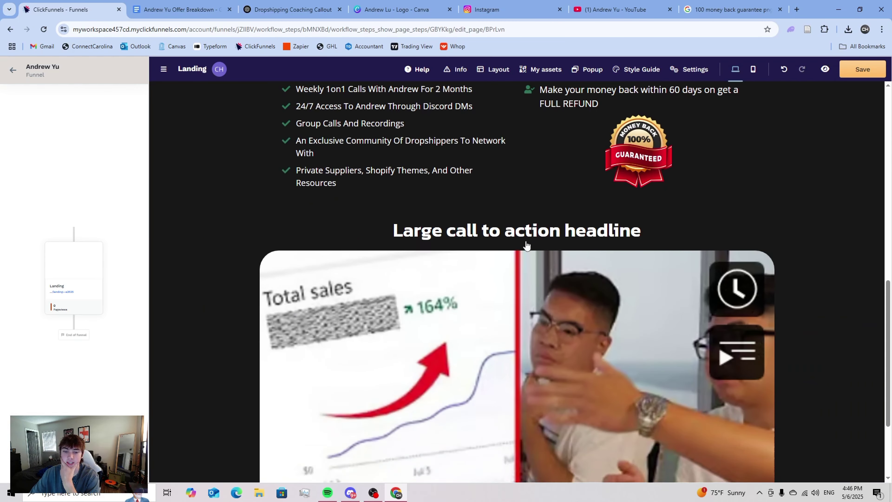
{"action": "double_click", "coordinate": [538, 185]}
{"action": "key", "text": "ctrl+a"}
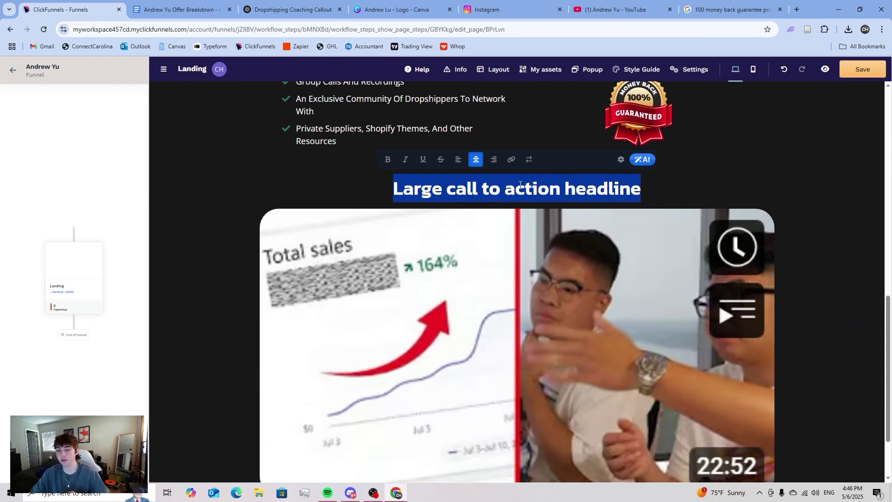
{"action": "type", "text": "How Eddy Went Fro"}
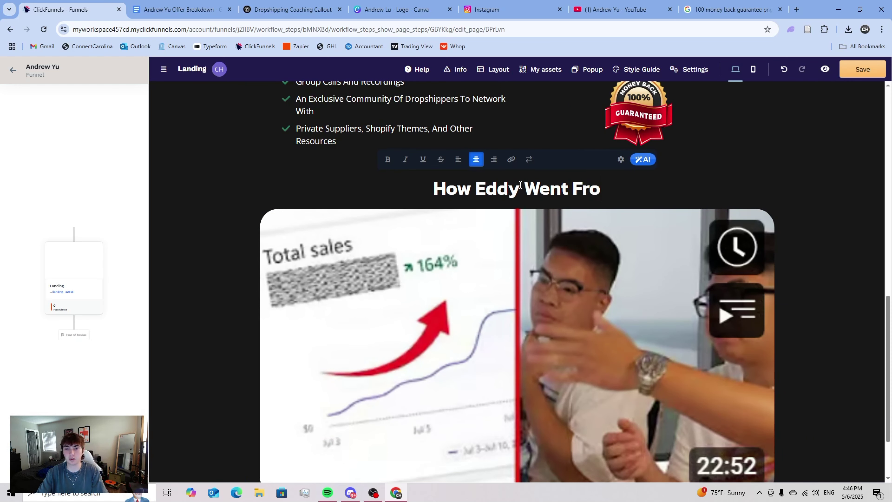
{"action": "type", "text": "m a broke co"}
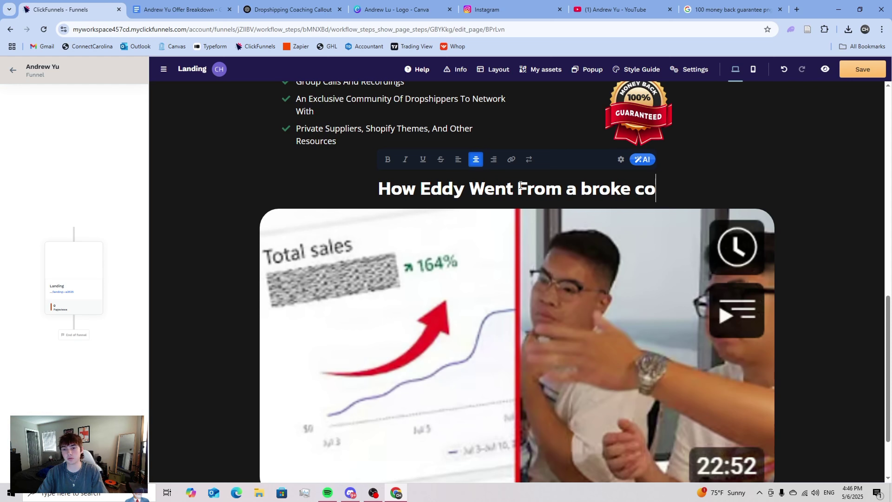
{"action": "type", "text": "llege student t"}
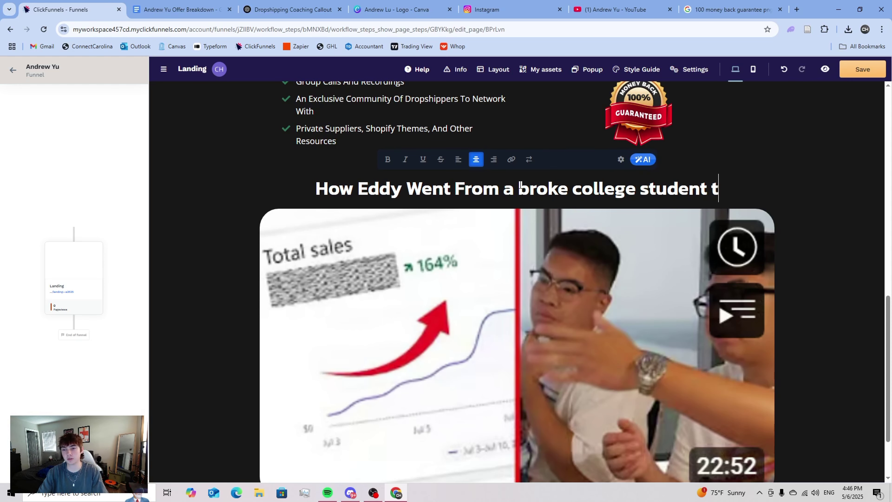
{"action": "type", "text": "o making"}
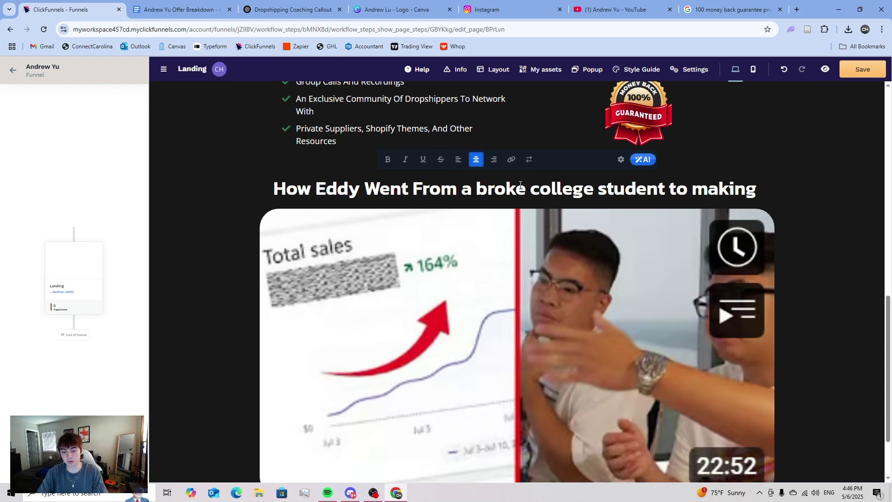
{"action": "type", "text": " $2"}
{"action": "key", "text": "BackSpace"}
{"action": "type", "text": "$20k"}
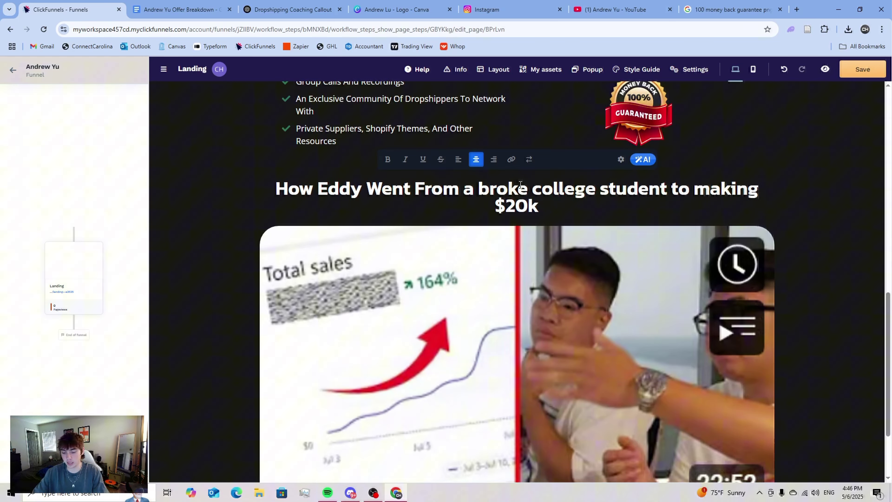
{"action": "type", "text": "/monmth"}
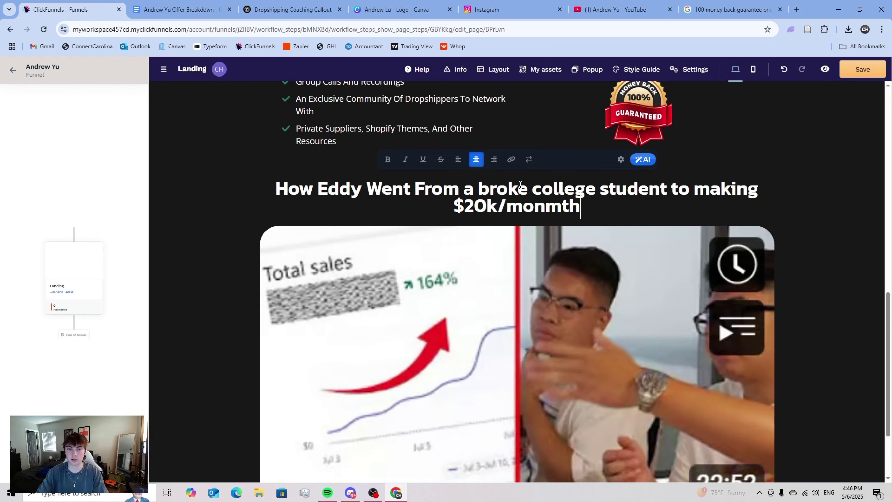
{"action": "key", "text": "BackSpace"}
{"action": "key", "text": "BackSpace"}
{"action": "key", "text": "BackSpace"}
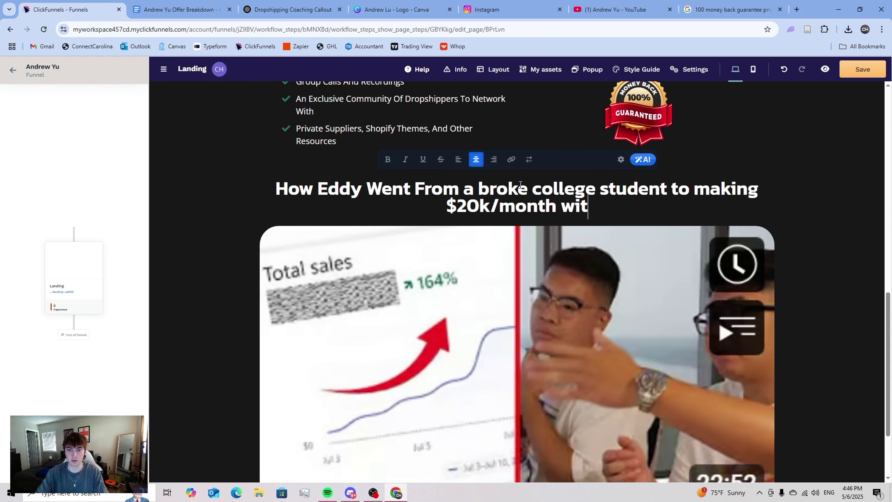
- Copy the phrase 'Revenue Amplifier System' from the top headline
{"action": "scroll", "coordinate": [521, 184], "scroll_direction": "up", "scroll_amount": 15}
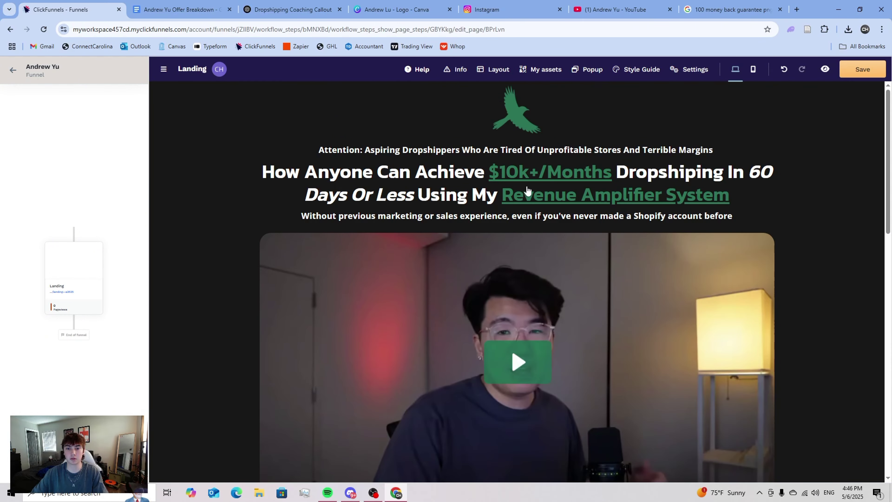
{"action": "scroll", "coordinate": [501, 198], "scroll_direction": "down", "scroll_amount": 12}
{"action": "scroll", "coordinate": [574, 189], "scroll_direction": "up", "scroll_amount": 12}
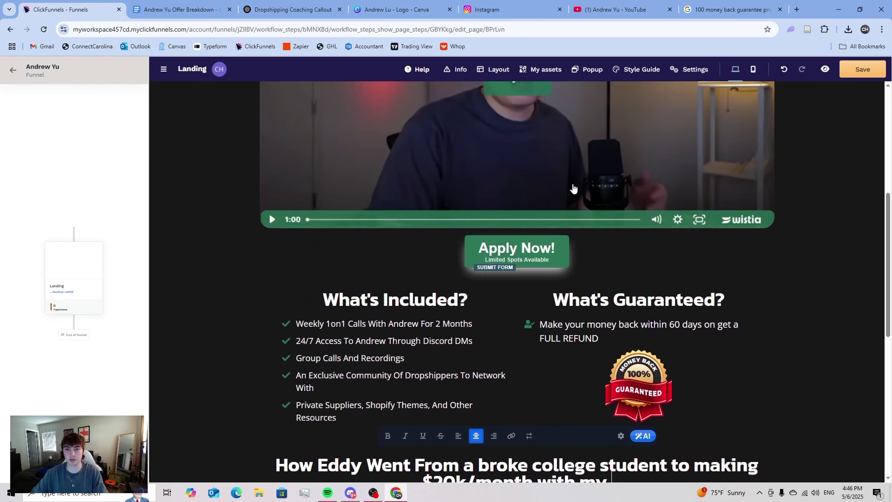
{"action": "left_click", "coordinate": [716, 195]}
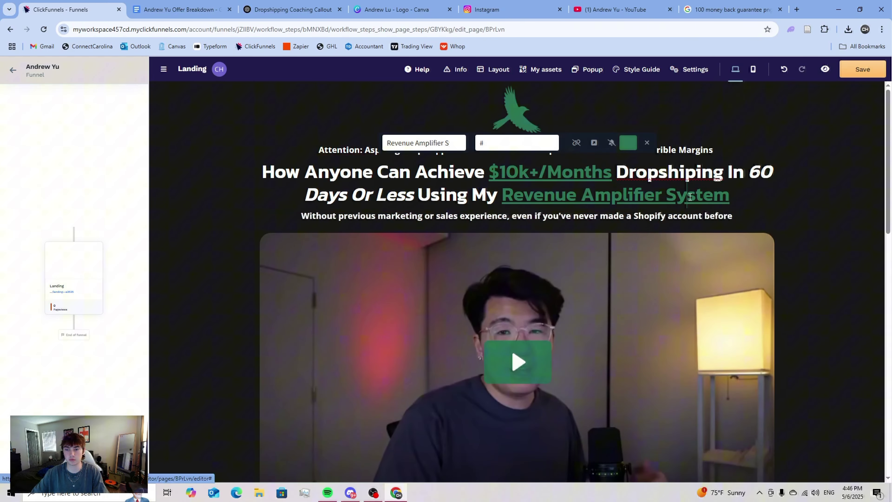
{"action": "double_click", "coordinate": [721, 196]}
{"action": "left_click", "coordinate": [720, 196]}
{"action": "left_click_drag", "start_coordinate": [503, 194], "coordinate": [730, 194]}
{"action": "key", "text": "ctrl+c"}
{"action": "left_click", "coordinate": [765, 253]}
- Paste 'Revenue Amplifier System' at the end of the testimonial headline
{"action": "scroll", "coordinate": [765, 253], "scroll_direction": "down", "scroll_amount": 12}
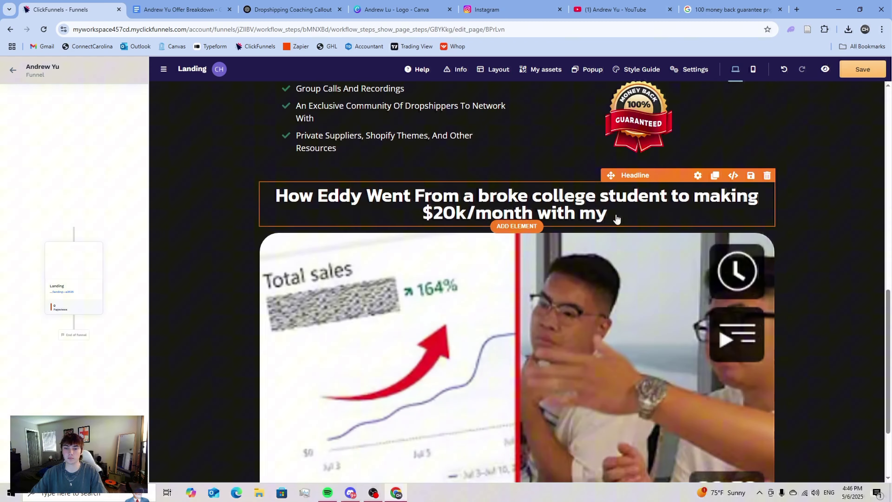
{"action": "left_click", "coordinate": [617, 218]}
{"action": "key", "text": "ctrl+v"}
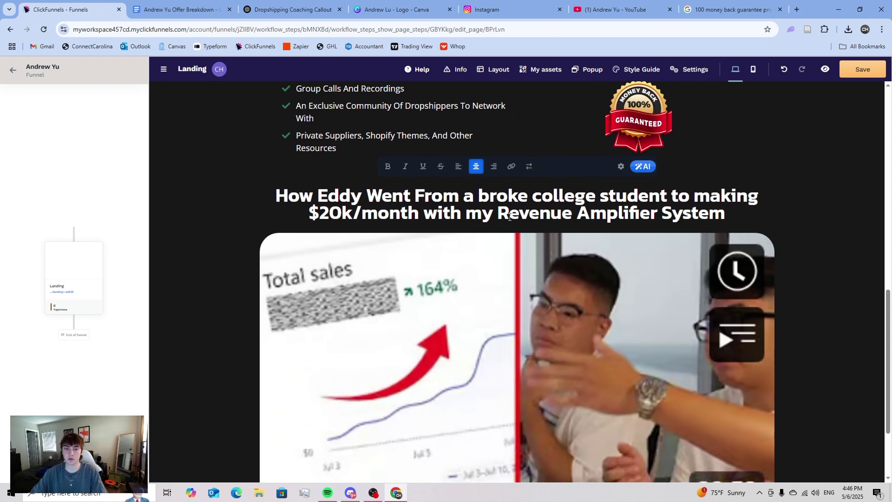
{"action": "left_click", "coordinate": [865, 234]}
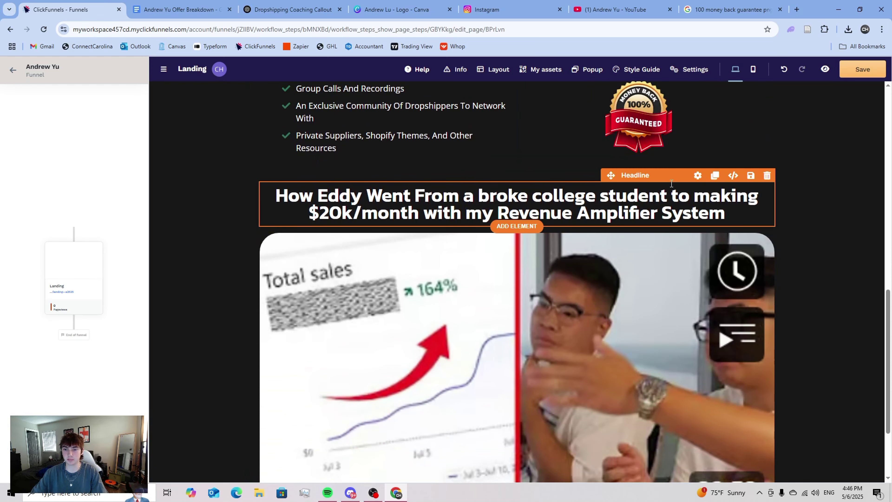
{"action": "scroll", "coordinate": [813, 323], "scroll_direction": "down", "scroll_amount": 1}
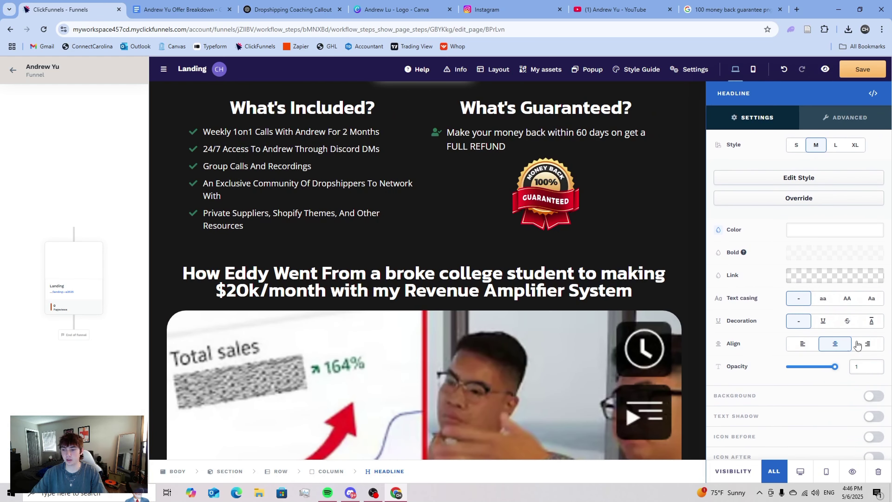
- Capitalise every word of the headline and italicize 'Broke College Student'
{"action": "left_click", "coordinate": [872, 298]}
{"action": "left_click", "coordinate": [486, 262]}
{"action": "scroll", "coordinate": [486, 260], "scroll_direction": "down", "scroll_amount": 1}
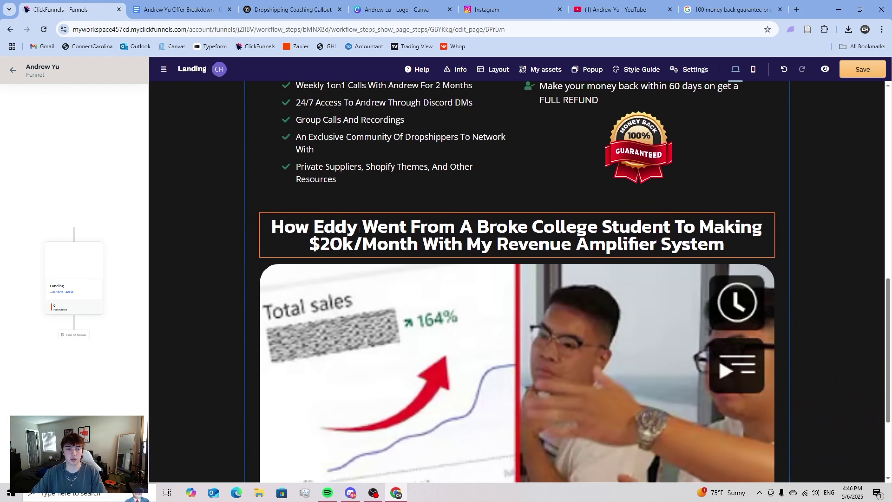
{"action": "left_click", "coordinate": [483, 229]}
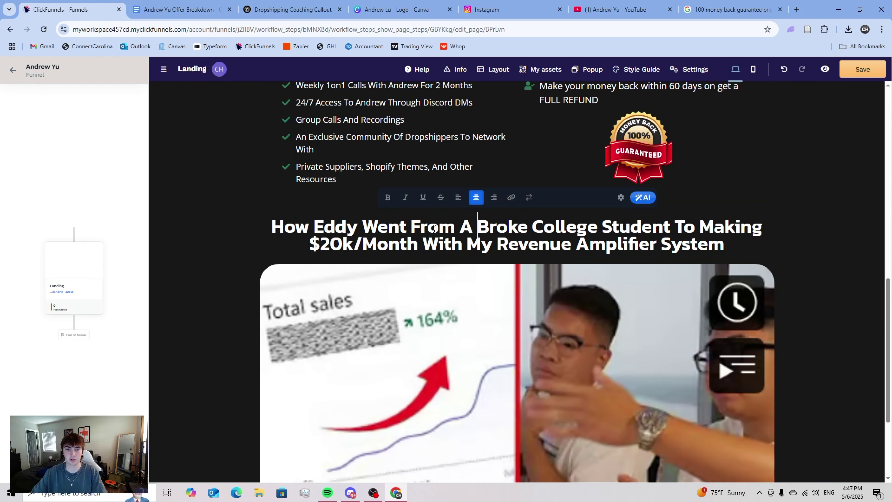
{"action": "left_click_drag", "start_coordinate": [475, 226], "coordinate": [598, 225]}
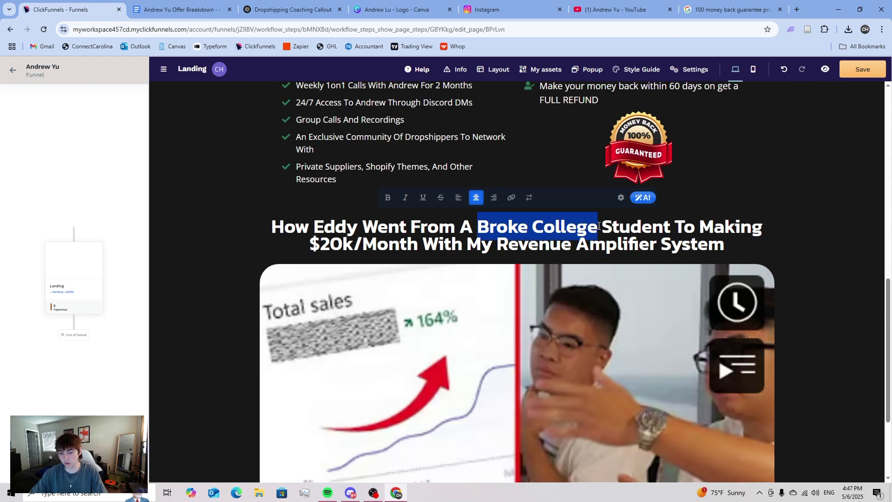
{"action": "left_click", "coordinate": [603, 227]}
{"action": "left_click_drag", "start_coordinate": [670, 227], "coordinate": [479, 217]}
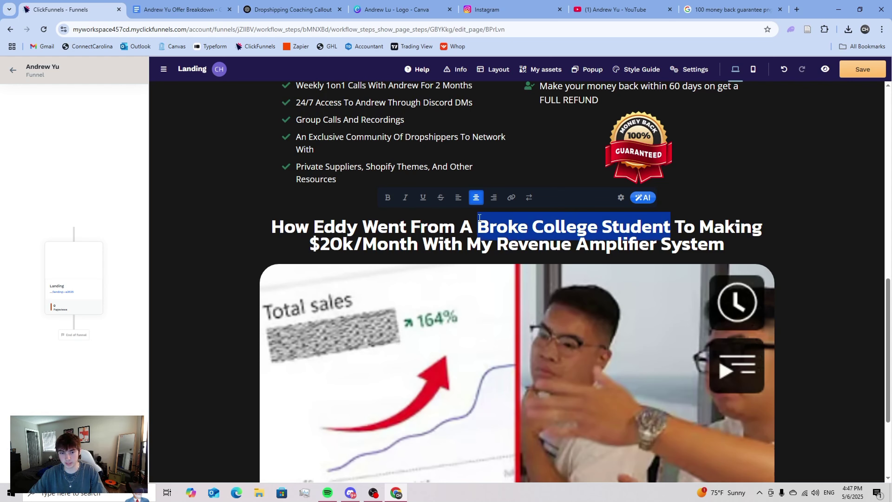
{"action": "key", "text": "ctrl+i"}
{"action": "left_click", "coordinate": [714, 251]}
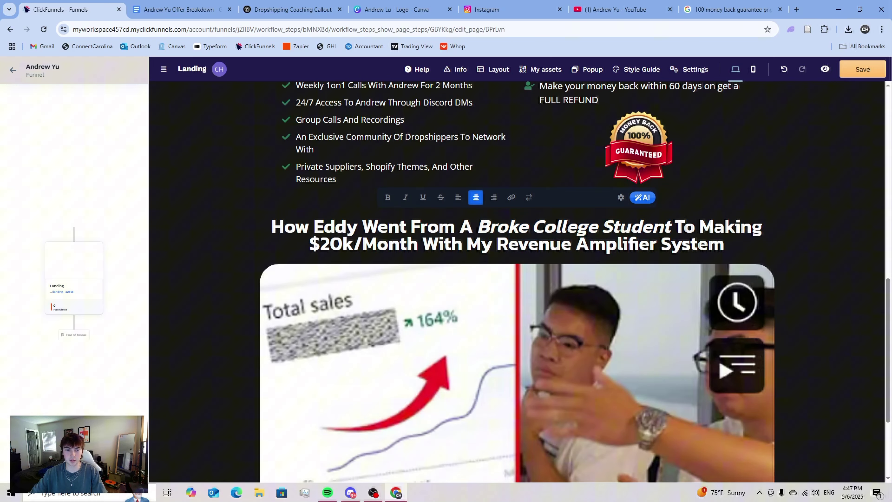
- Color '$20k/Month' with the recently used green
{"action": "left_click_drag", "start_coordinate": [314, 240], "coordinate": [398, 241]}
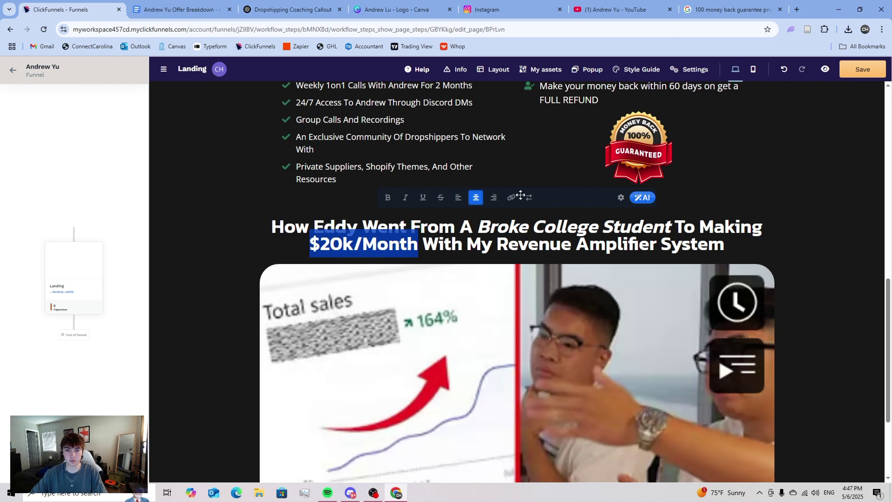
{"action": "left_click", "coordinate": [513, 198]}
{"action": "left_click", "coordinate": [626, 200]}
{"action": "left_click", "coordinate": [510, 412]}
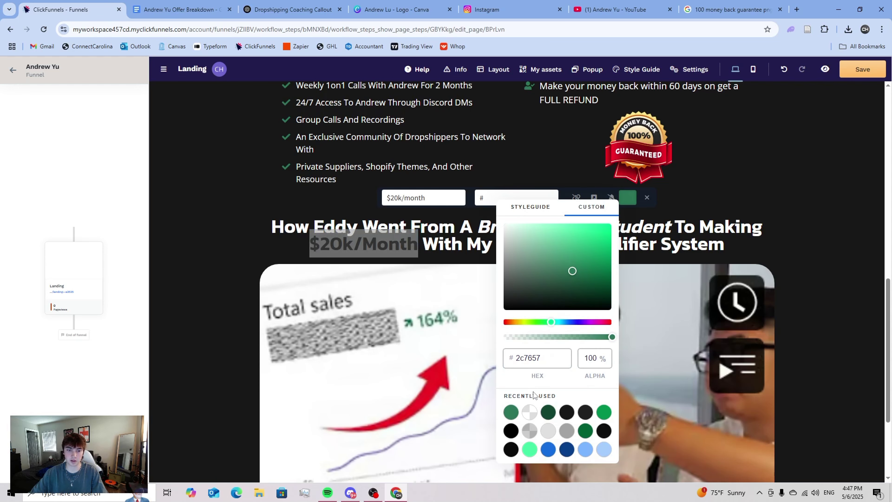
{"action": "left_click", "coordinate": [648, 256]}
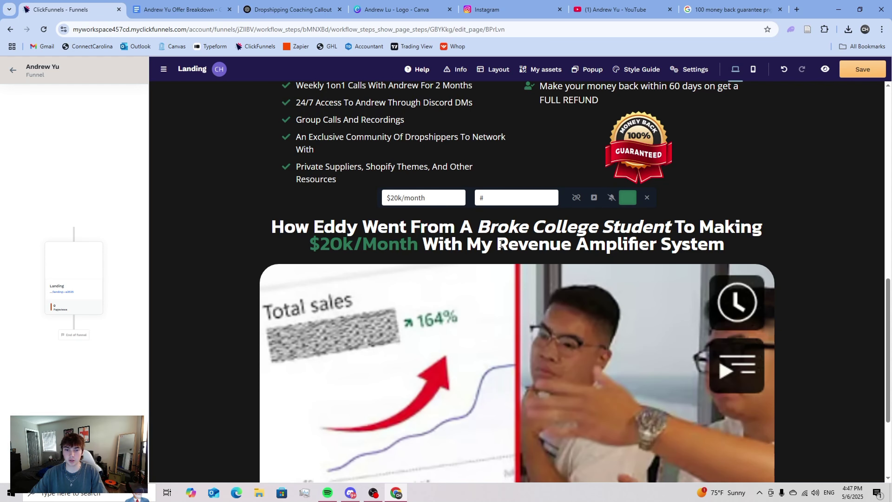
- Underline 'Revenue Amplifier System' in the headline
{"action": "left_click_drag", "start_coordinate": [501, 244], "coordinate": [692, 240]}
{"action": "key", "text": "ctrl+u"}
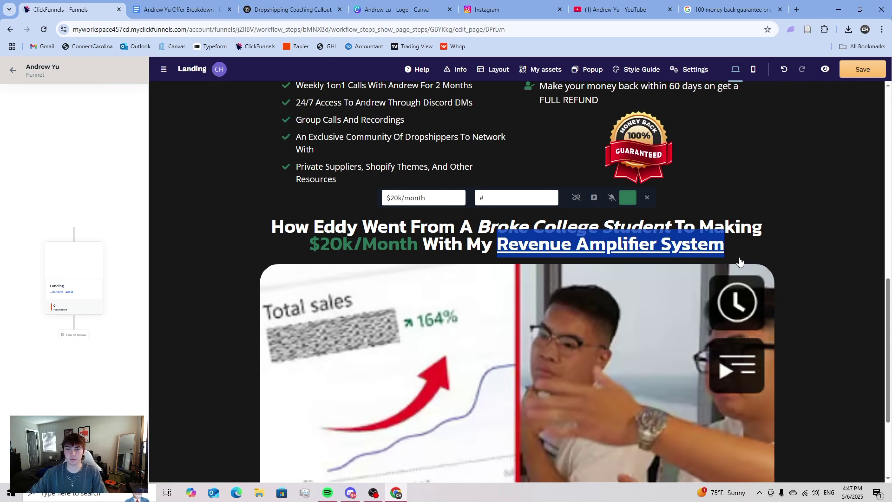
{"action": "left_click", "coordinate": [740, 260]}
- Override the headline's style and increase its Line Height
{"action": "left_click", "coordinate": [673, 211]}
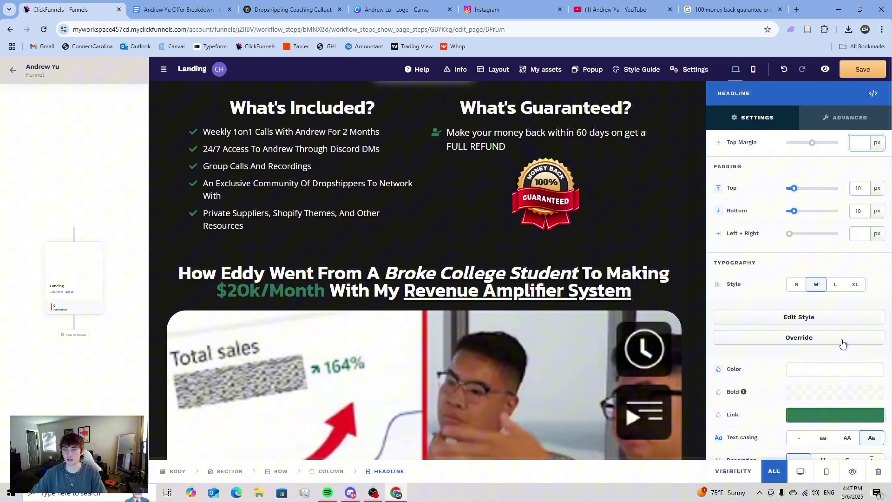
{"action": "scroll", "coordinate": [840, 343], "scroll_direction": "down", "scroll_amount": 4}
{"action": "scroll", "coordinate": [839, 267], "scroll_direction": "up", "scroll_amount": 2}
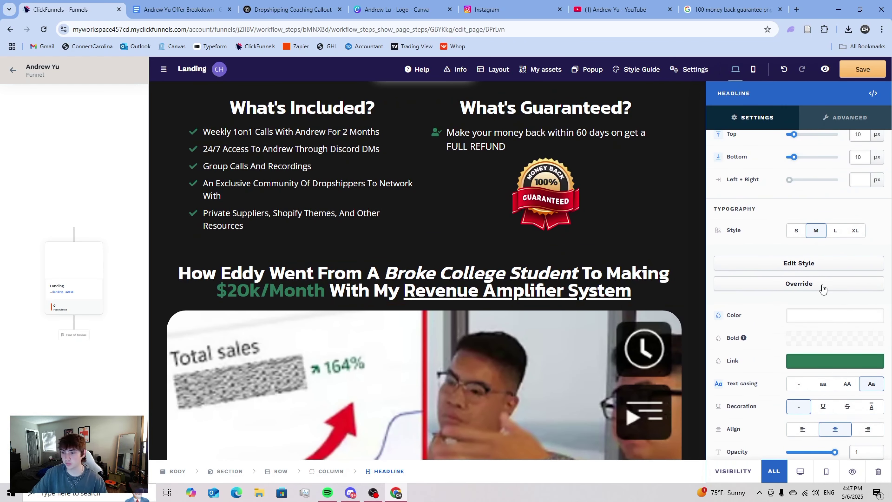
{"action": "left_click", "coordinate": [821, 283]}
{"action": "scroll", "coordinate": [821, 283], "scroll_direction": "down", "scroll_amount": 2}
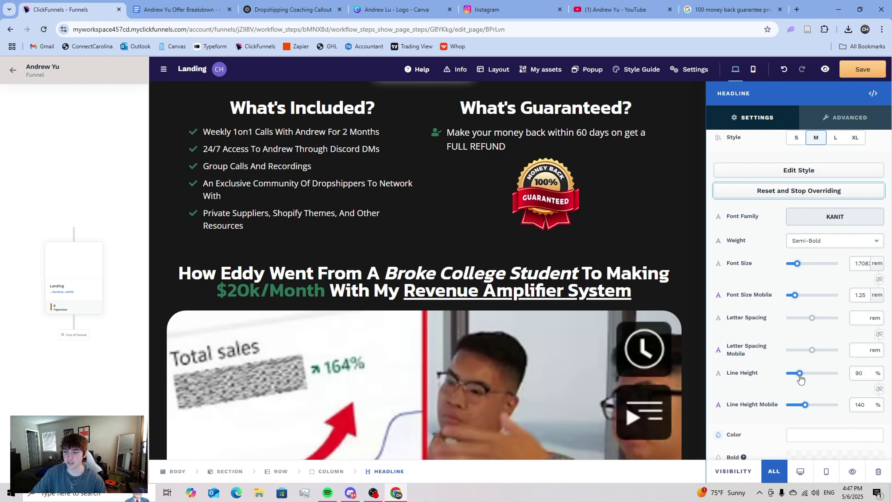
{"action": "left_click_drag", "start_coordinate": [800, 376], "coordinate": [804, 379]}
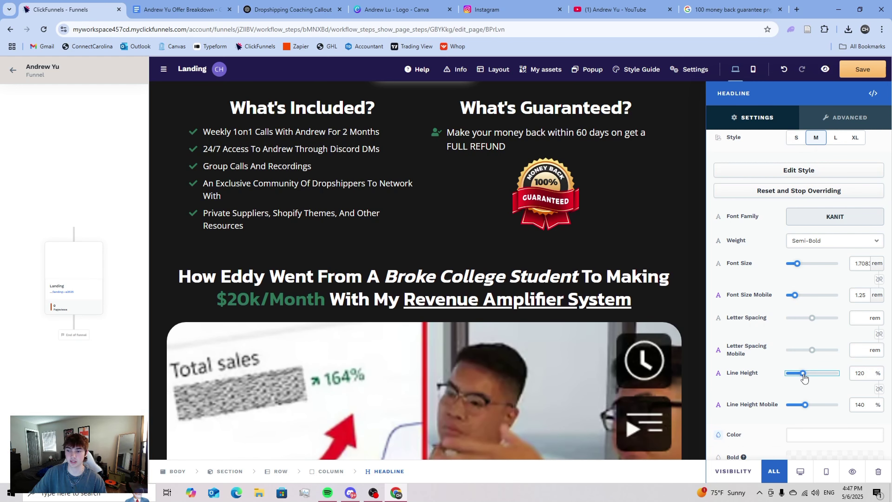
{"action": "left_click", "coordinate": [635, 304]}
- Reduce the testimonial image's Top Margin
{"action": "scroll", "coordinate": [635, 305], "scroll_direction": "down", "scroll_amount": 4}
{"action": "left_click", "coordinate": [636, 299]}
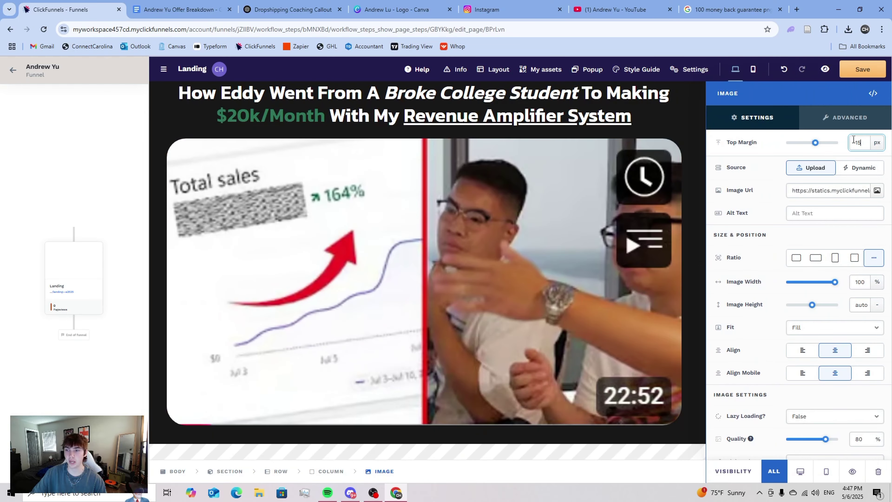
{"action": "left_click", "coordinate": [813, 144]}
{"action": "left_click", "coordinate": [626, 207]}
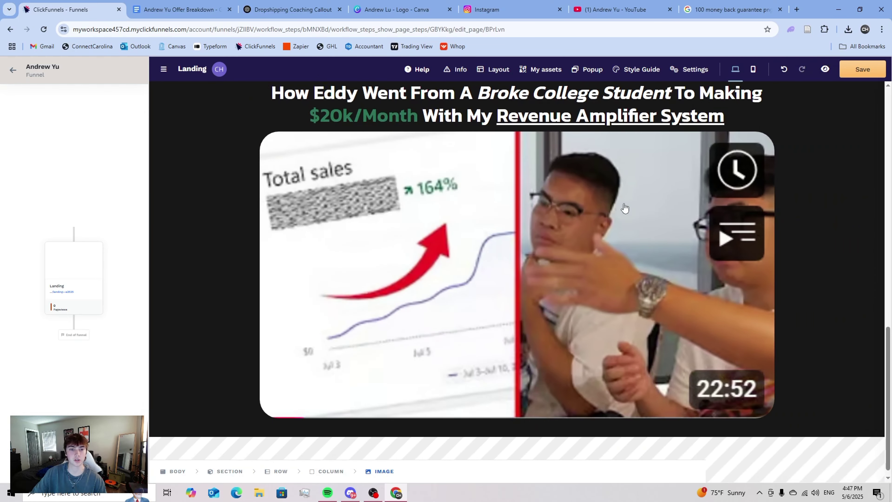
{"action": "scroll", "coordinate": [647, 233], "scroll_direction": "up", "scroll_amount": 3}
{"action": "scroll", "coordinate": [836, 289], "scroll_direction": "up", "scroll_amount": 8}
- Give the Apply Now button 40 px side padding, 15 px vertical padding and 1.63 rem text
{"action": "scroll", "coordinate": [837, 291], "scroll_direction": "up", "scroll_amount": 6}
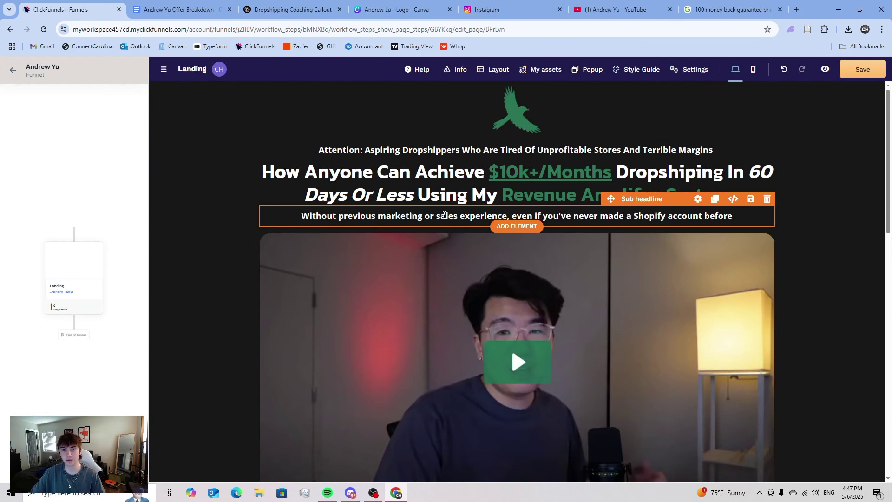
{"action": "scroll", "coordinate": [546, 201], "scroll_direction": "down", "scroll_amount": 4}
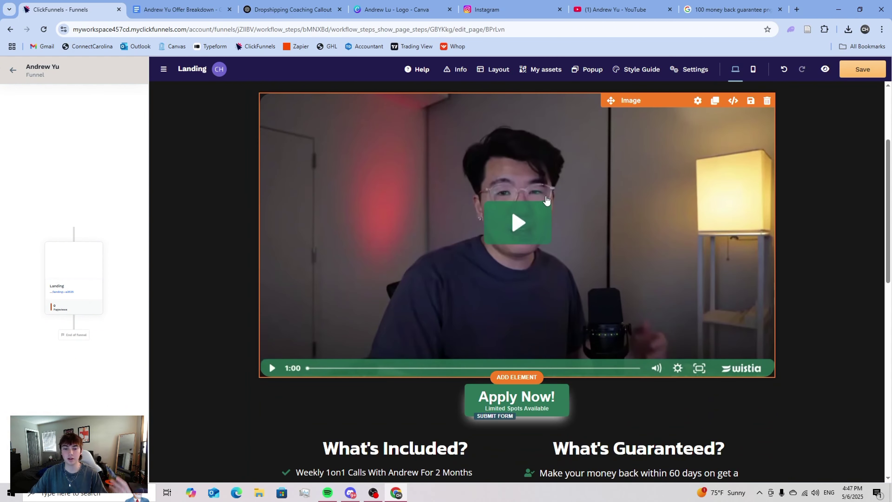
{"action": "scroll", "coordinate": [546, 200], "scroll_direction": "down", "scroll_amount": 4}
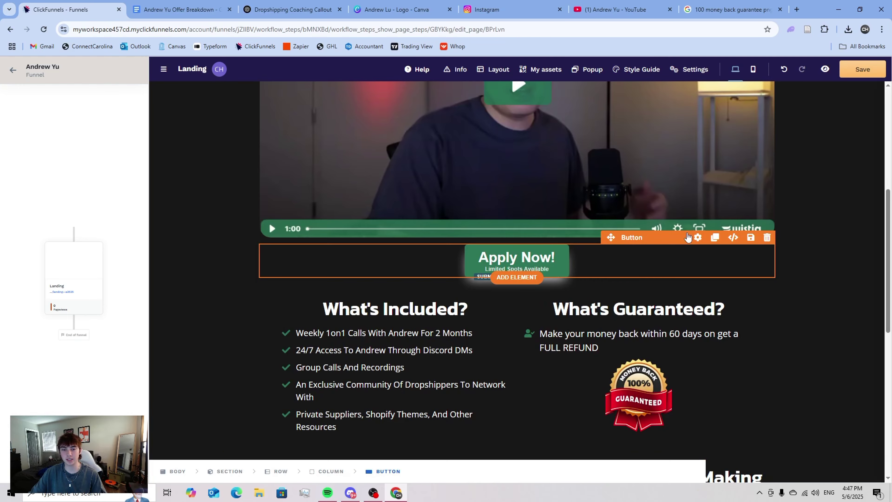
{"action": "left_click", "coordinate": [696, 237]}
{"action": "left_click_drag", "start_coordinate": [824, 362], "coordinate": [836, 363]}
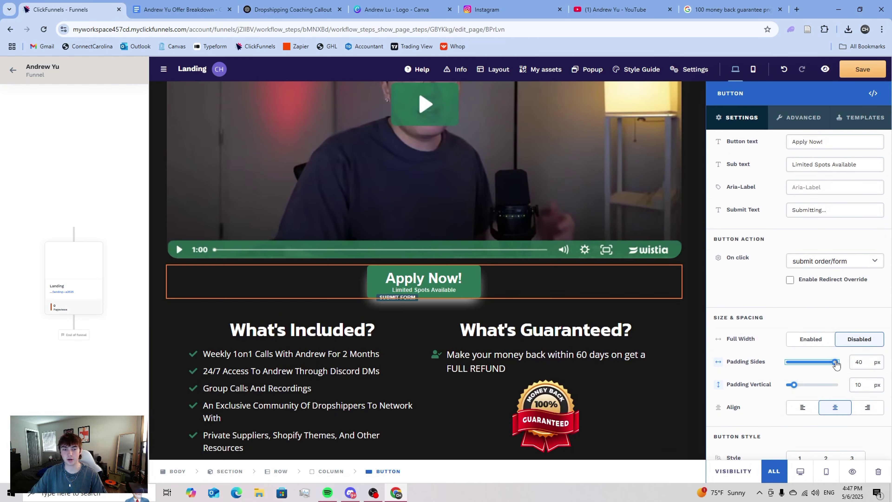
{"action": "left_click_drag", "start_coordinate": [795, 386], "coordinate": [800, 387]}
{"action": "scroll", "coordinate": [800, 386], "scroll_direction": "down", "scroll_amount": 8}
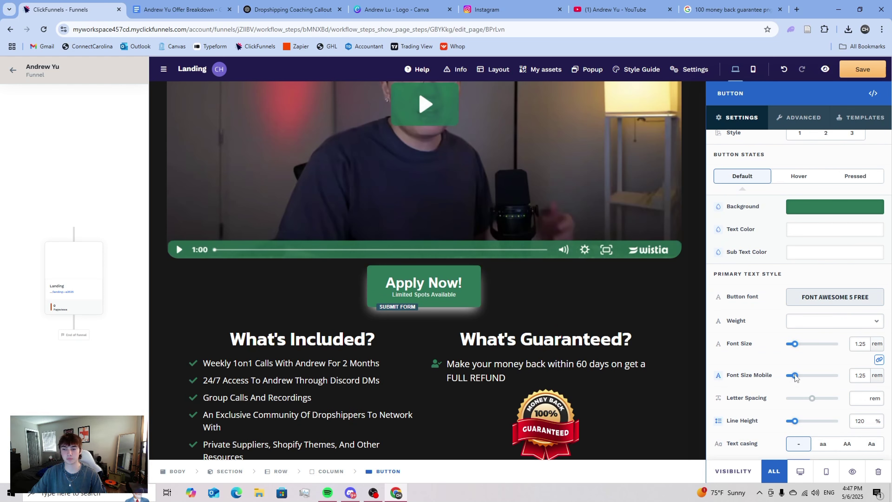
{"action": "left_click_drag", "start_coordinate": [795, 348], "coordinate": [798, 348]}
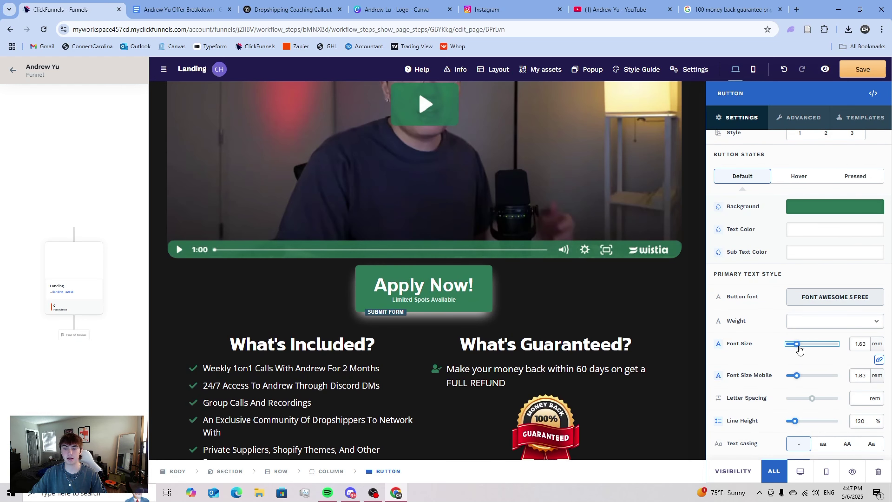
{"action": "scroll", "coordinate": [808, 356], "scroll_direction": "up", "scroll_amount": 5}
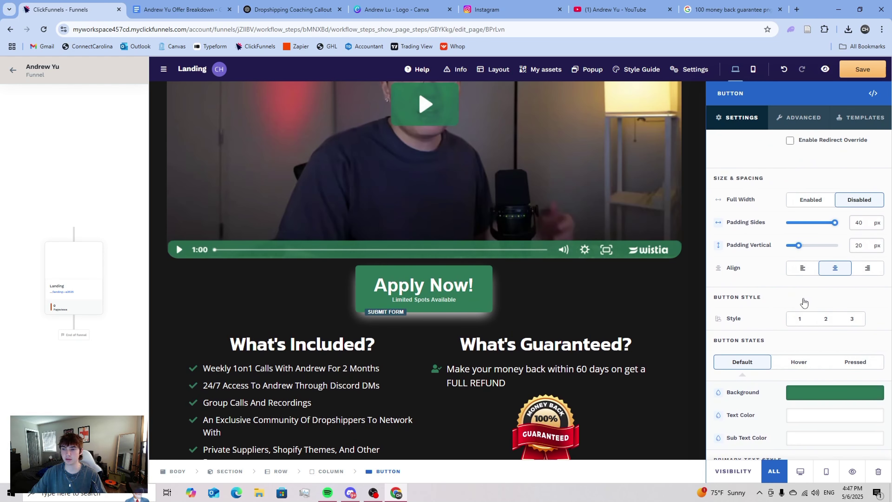
{"action": "left_click_drag", "start_coordinate": [800, 248], "coordinate": [797, 251]}
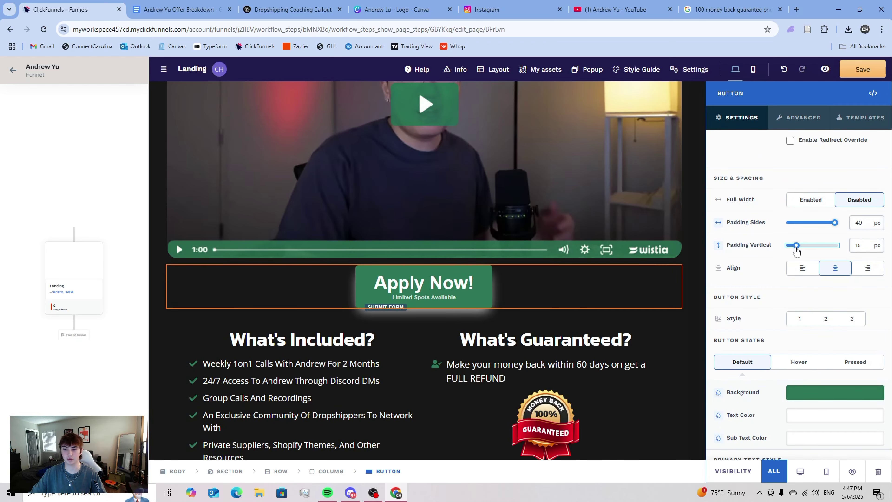
{"action": "left_click", "coordinate": [619, 328]}
{"action": "scroll", "coordinate": [613, 325], "scroll_direction": "down", "scroll_amount": 3}
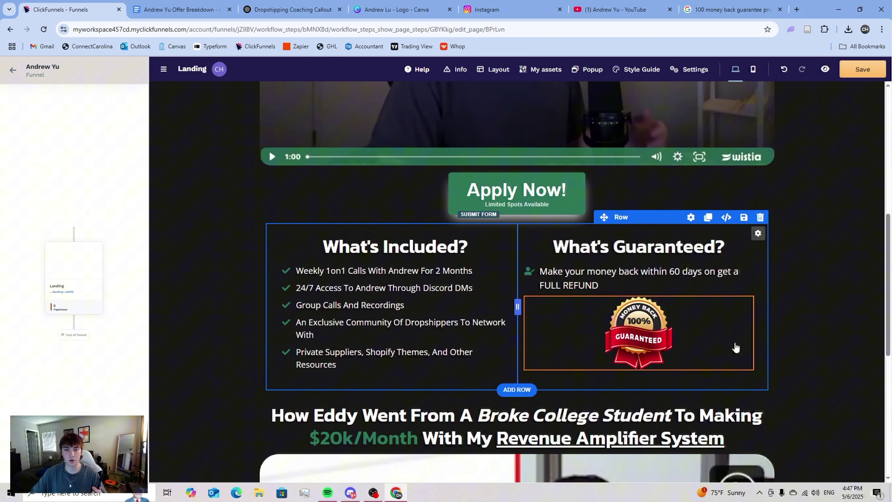
- Set the testimonial headline's Top Margin to 10 px
{"action": "scroll", "coordinate": [755, 349], "scroll_direction": "down", "scroll_amount": 1}
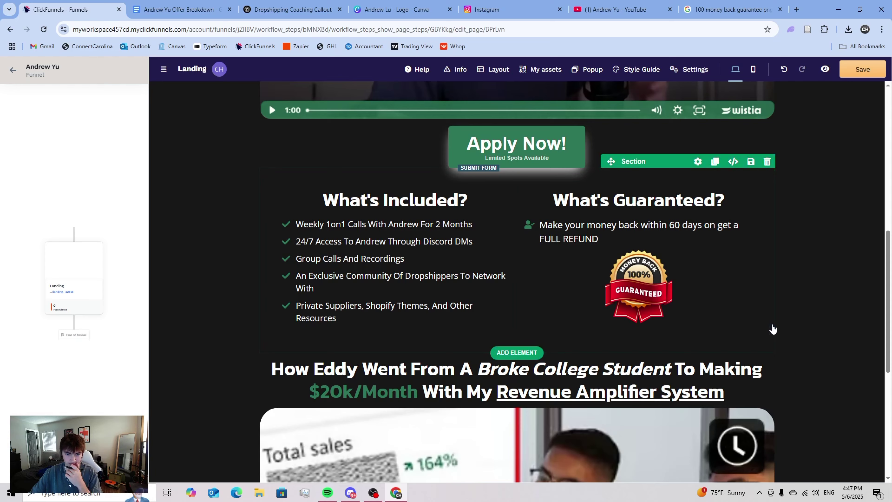
{"action": "scroll", "coordinate": [807, 302], "scroll_direction": "down", "scroll_amount": 1}
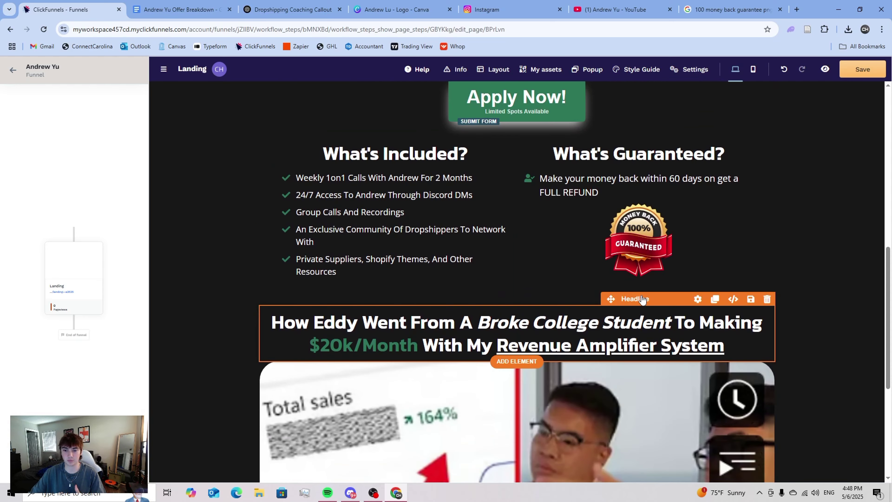
{"action": "left_click", "coordinate": [643, 299]}
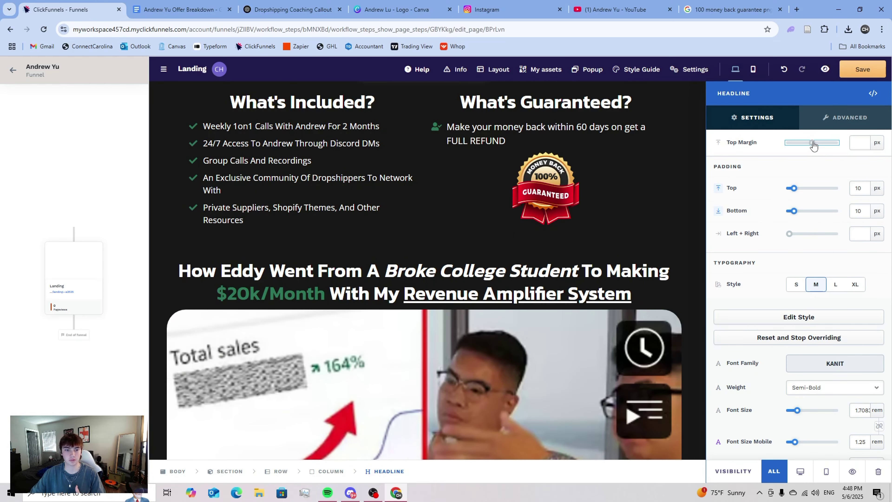
{"action": "left_click_drag", "start_coordinate": [814, 146], "coordinate": [815, 146]}
{"action": "key", "text": "Escape"}
- Clone the What's Included / What's Guaranteed row, then delete the duplicate row
{"action": "scroll", "coordinate": [562, 246], "scroll_direction": "up", "scroll_amount": 3}
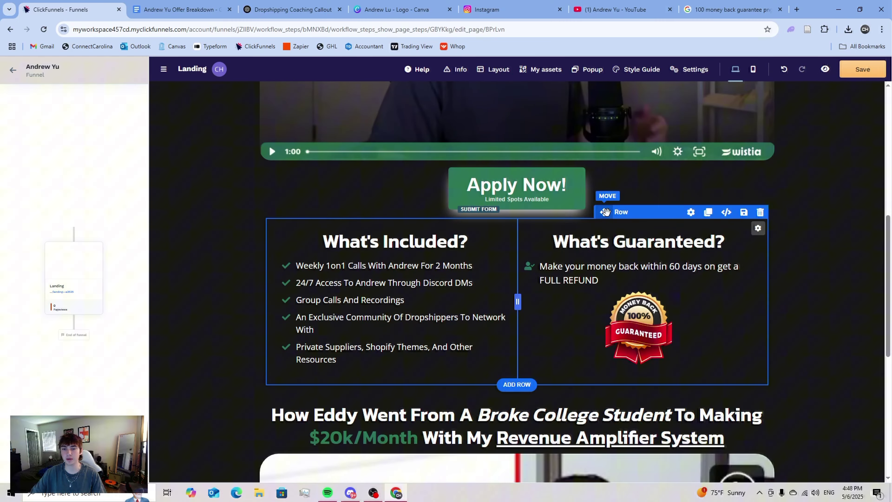
{"action": "left_click", "coordinate": [708, 212]}
{"action": "scroll", "coordinate": [532, 295], "scroll_direction": "down", "scroll_amount": 5}
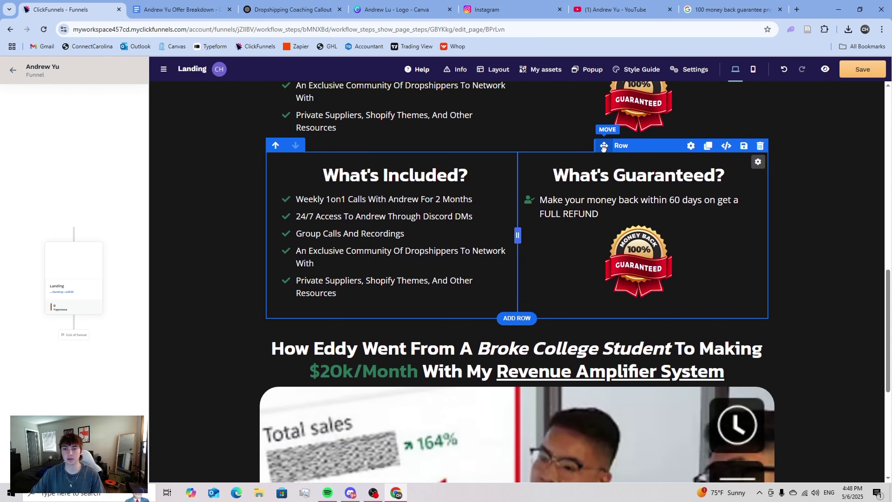
{"action": "scroll", "coordinate": [606, 146], "scroll_direction": "down", "scroll_amount": 3}
{"action": "scroll", "coordinate": [575, 408], "scroll_direction": "down", "scroll_amount": 5}
{"action": "scroll", "coordinate": [520, 383], "scroll_direction": "down", "scroll_amount": 4}
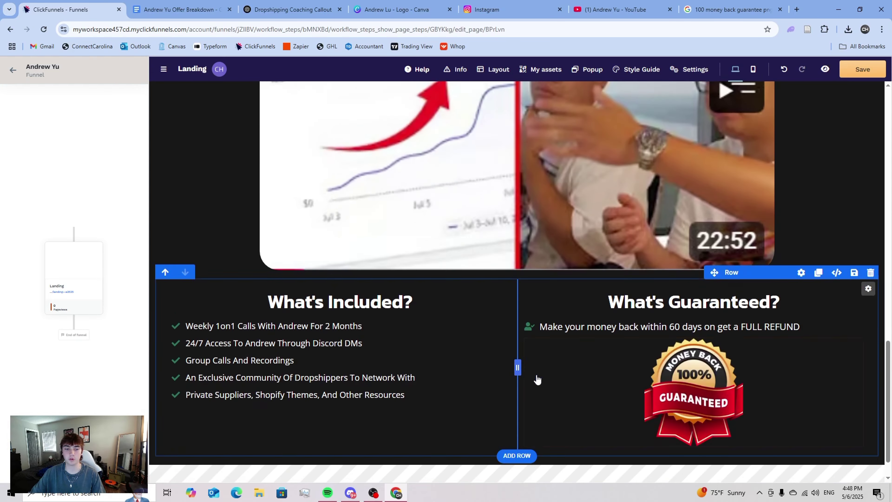
{"action": "left_click", "coordinate": [336, 312]}
{"action": "scroll", "coordinate": [455, 378], "scroll_direction": "up", "scroll_amount": 10}
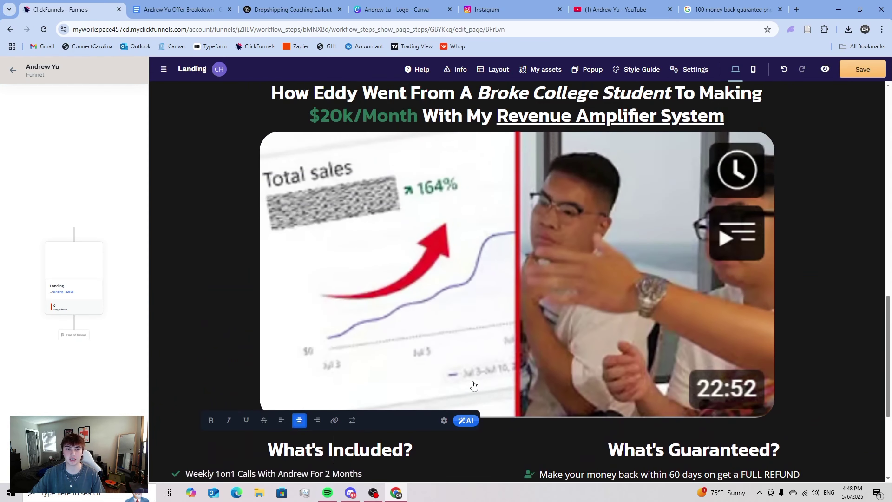
{"action": "scroll", "coordinate": [317, 352], "scroll_direction": "down", "scroll_amount": 9}
{"action": "left_click", "coordinate": [188, 360]}
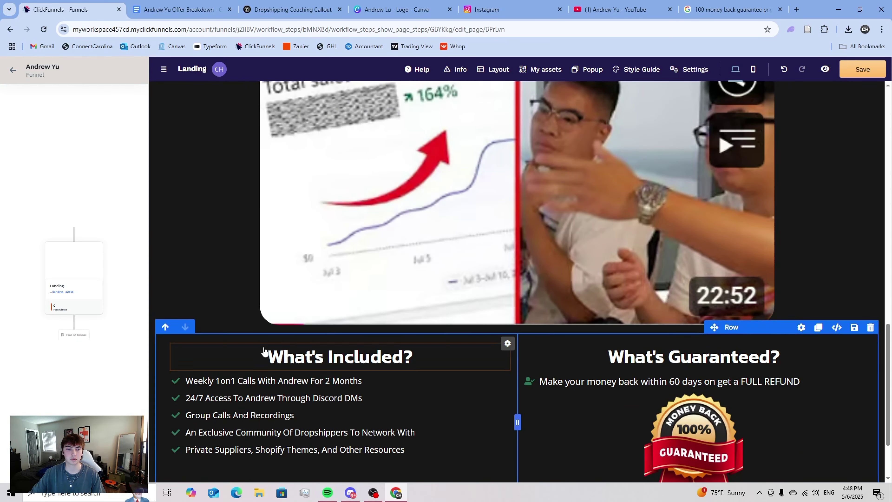
{"action": "left_click", "coordinate": [869, 328]}
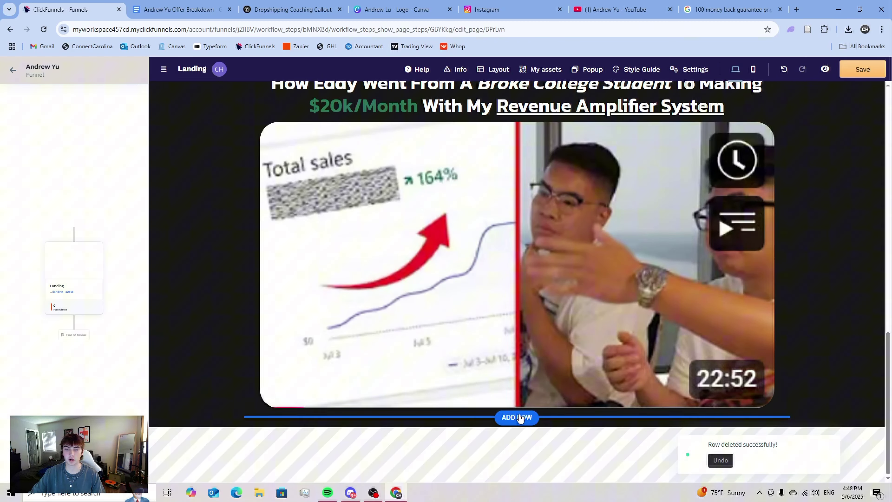
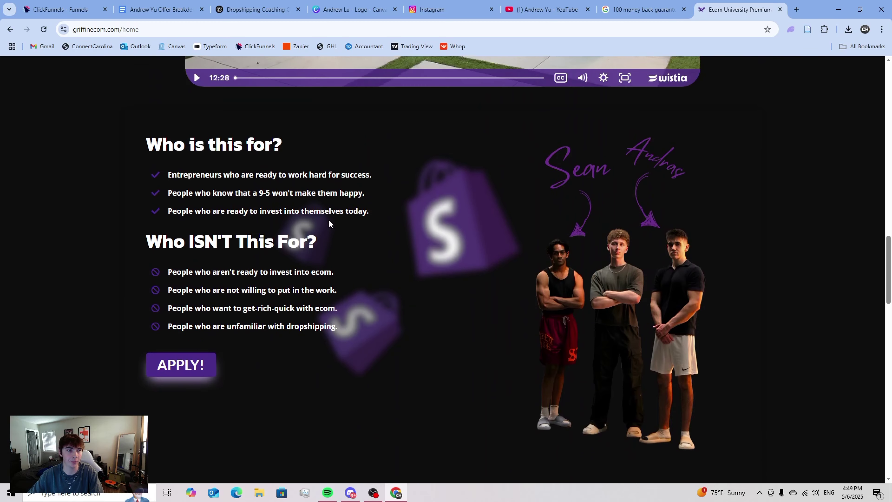
- Copy the three 'Who is this for?' bullet lines from griffinecom.com
{"action": "left_click_drag", "start_coordinate": [369, 213], "coordinate": [170, 176]}
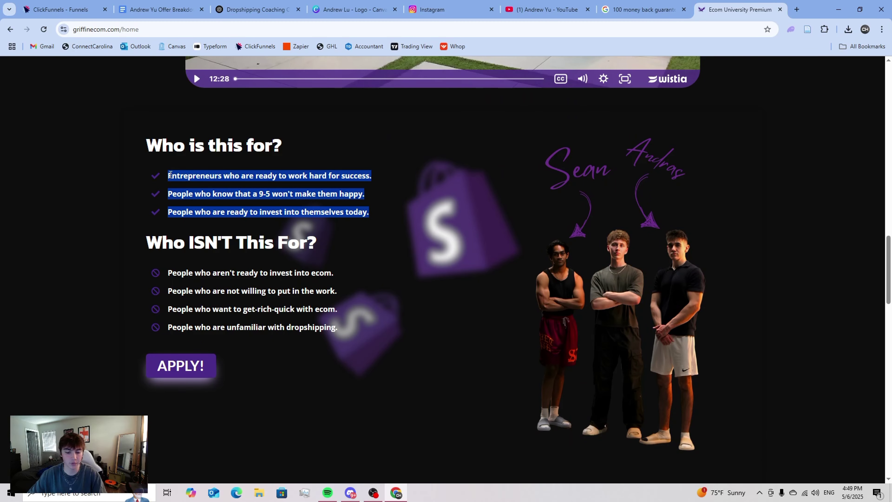
{"action": "left_click", "coordinate": [158, 9]}
- Replace the Who Is This For? placeholder bullets with the copied audience lines
{"action": "left_click", "coordinate": [61, 10]}
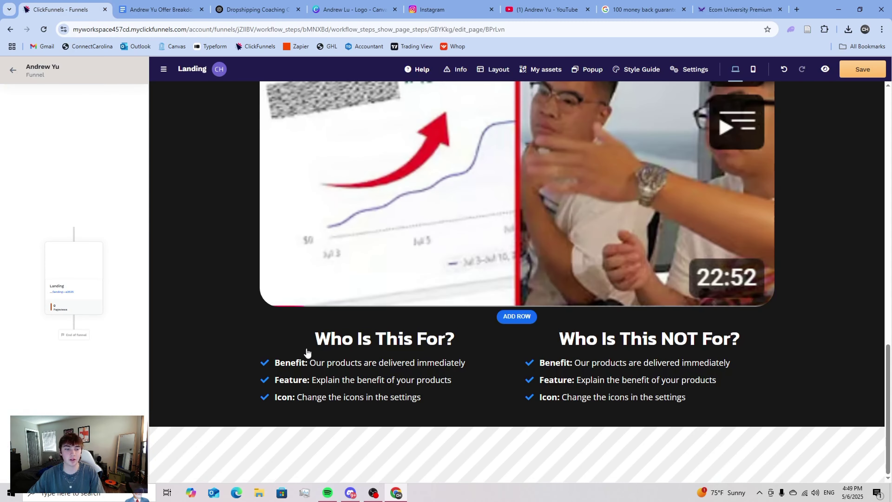
{"action": "left_click", "coordinate": [375, 378]}
{"action": "key", "text": "ctrl+a"}
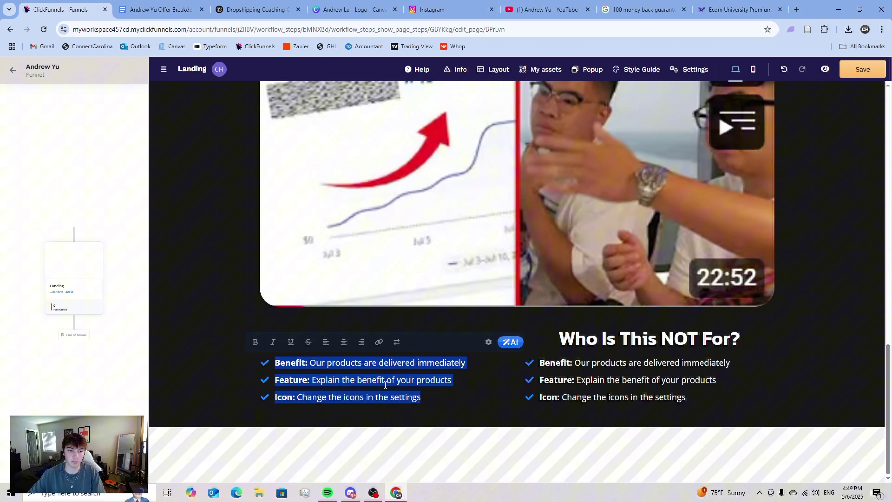
{"action": "key", "text": "BackSpace"}
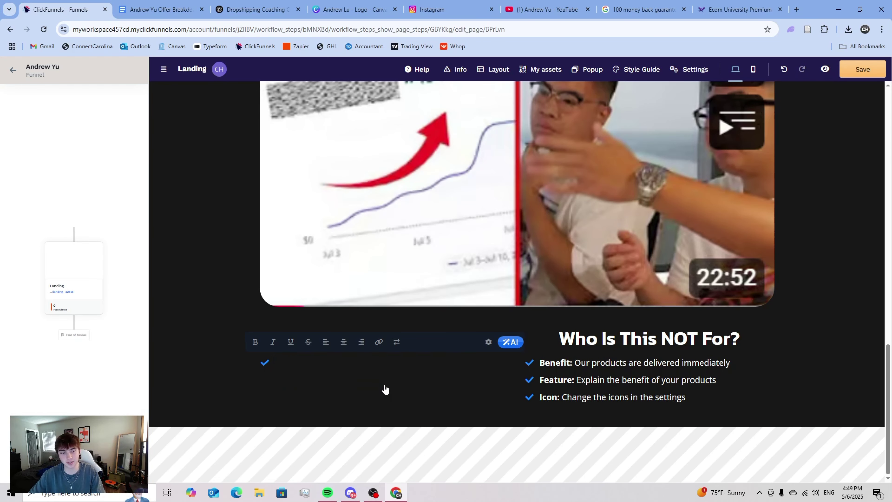
{"action": "type", "text": "People who are ready to invest into themselves today. People who know that a 9-5 won't make them happy.Entrepreneurs who are ready to work hard for success."}
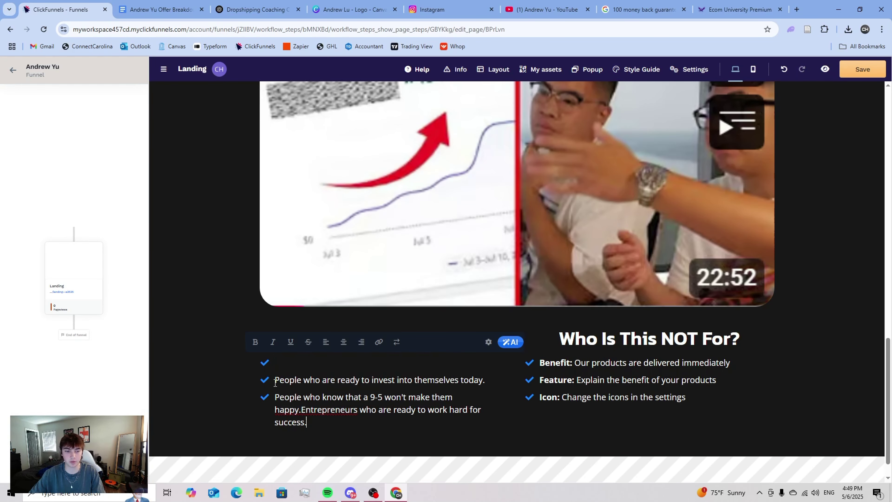
- Move the Entrepreneurs sentence from the last bullet into the first bullet, removing the stray backslash
{"action": "key", "text": "BackSpace"}
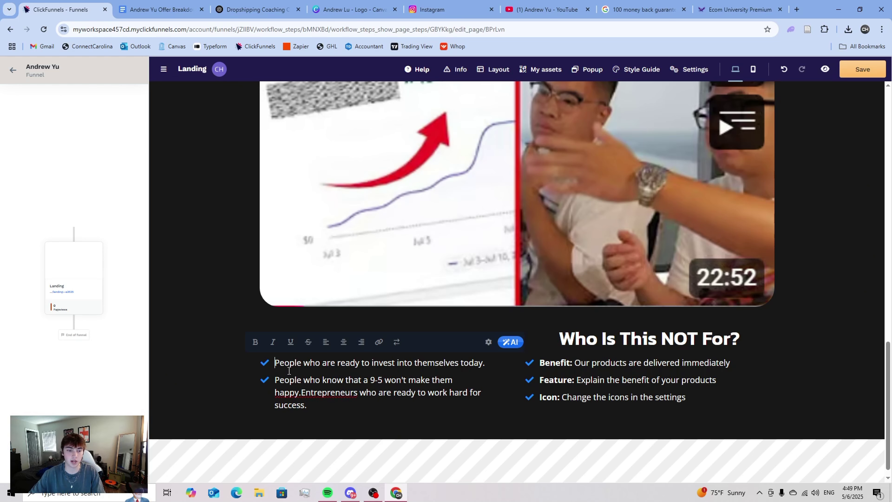
{"action": "type", "text": "\\"}
{"action": "key", "text": "Return"}
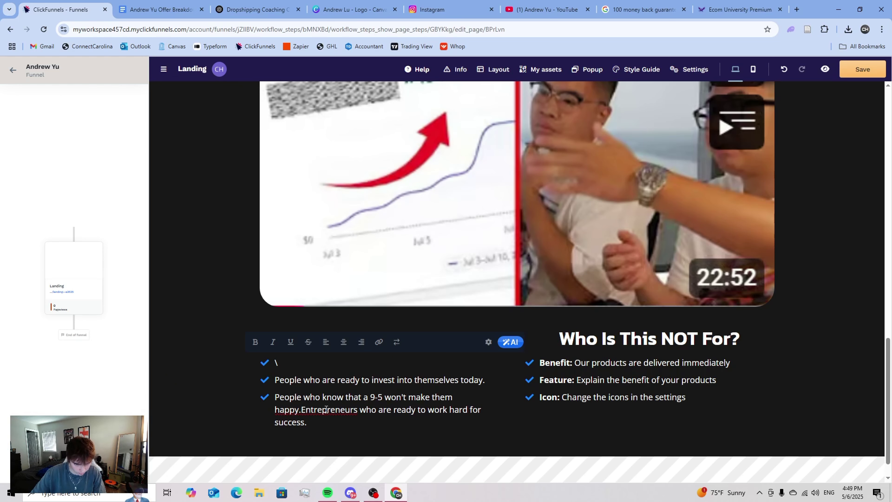
{"action": "left_click_drag", "start_coordinate": [301, 410], "coordinate": [310, 424]}
{"action": "key", "text": "ctrl+c"}
{"action": "key", "text": "BackSpace"}
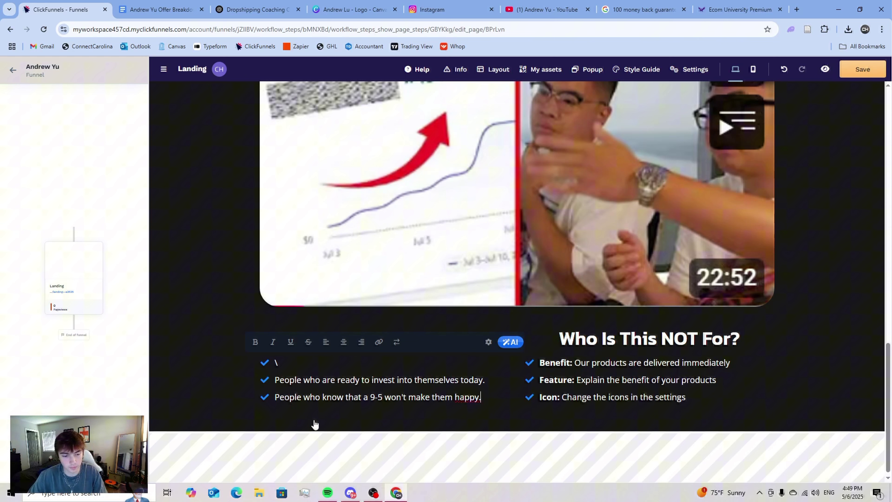
{"action": "left_click", "coordinate": [286, 360]}
{"action": "key", "text": "BackSpace"}
{"action": "key", "text": "ctrl+v"}
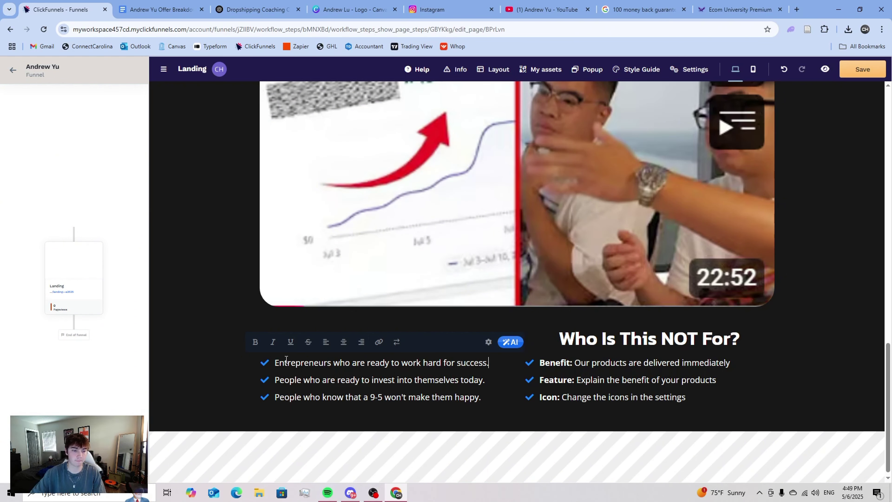
{"action": "left_click", "coordinate": [217, 379]}
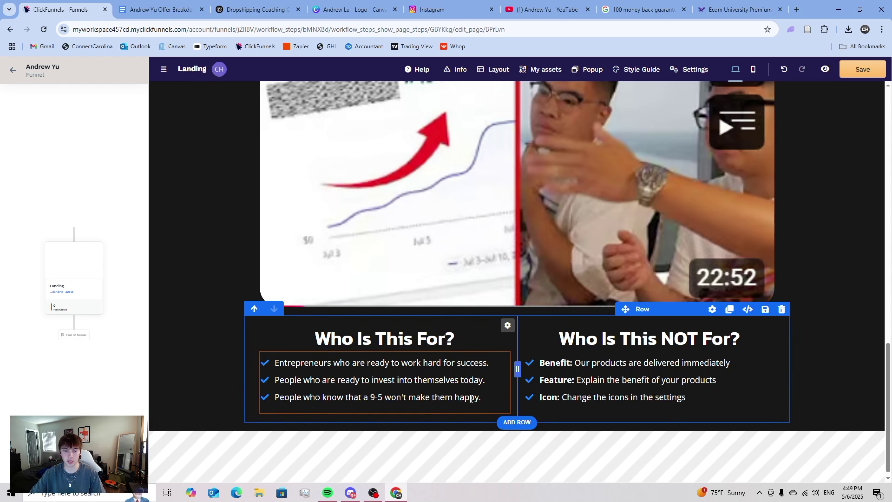
- Make the Who Is This For? checkmark icons green
{"action": "left_click", "coordinate": [453, 361]}
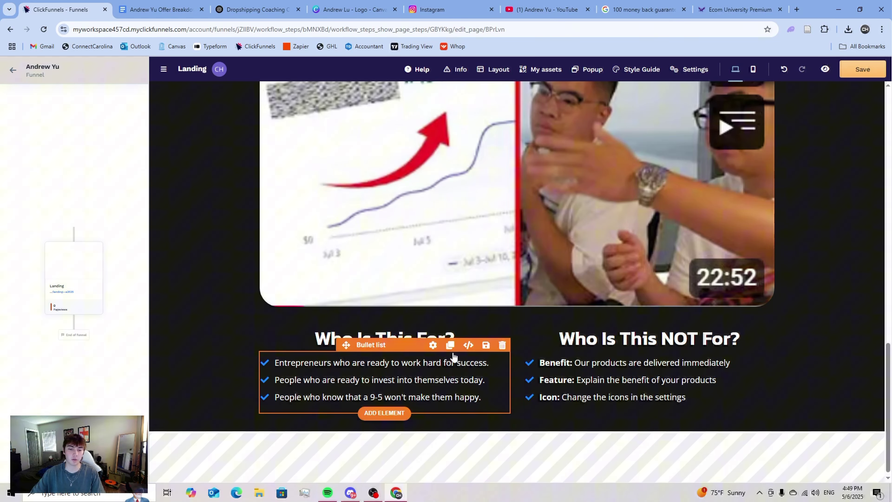
{"action": "left_click", "coordinate": [434, 345]}
{"action": "scroll", "coordinate": [811, 333], "scroll_direction": "down", "scroll_amount": 8}
{"action": "left_click", "coordinate": [819, 385]}
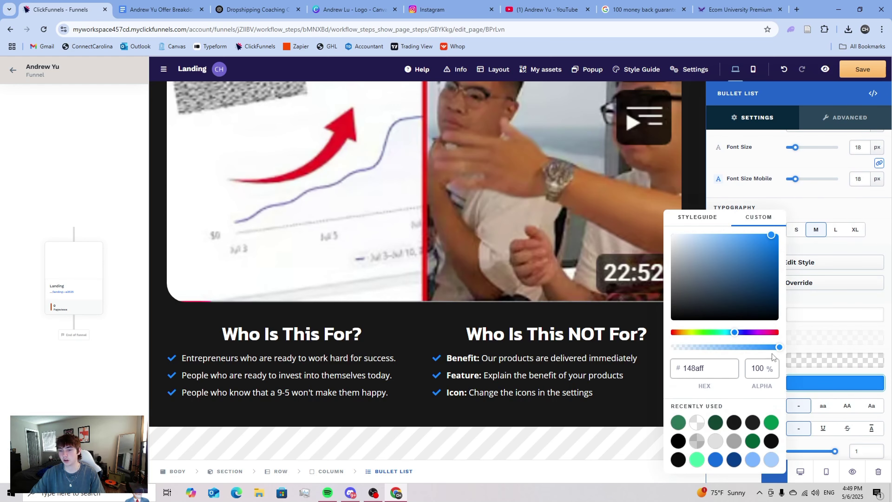
{"action": "left_click", "coordinate": [678, 422]}
{"action": "left_click", "coordinate": [415, 386]}
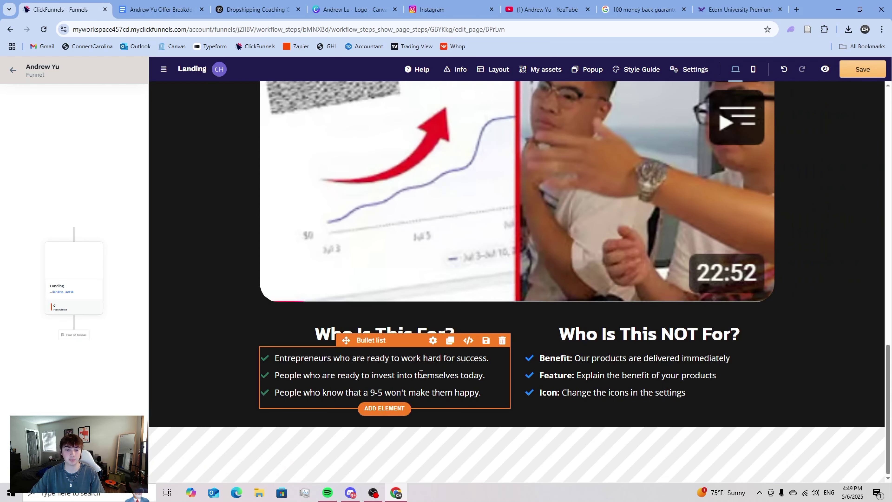
- Override the list's default text style and make the bullet text slightly larger
{"action": "left_click", "coordinate": [416, 346]}
{"action": "scroll", "coordinate": [826, 343], "scroll_direction": "down", "scroll_amount": 5}
{"action": "scroll", "coordinate": [831, 346], "scroll_direction": "up", "scroll_amount": 1}
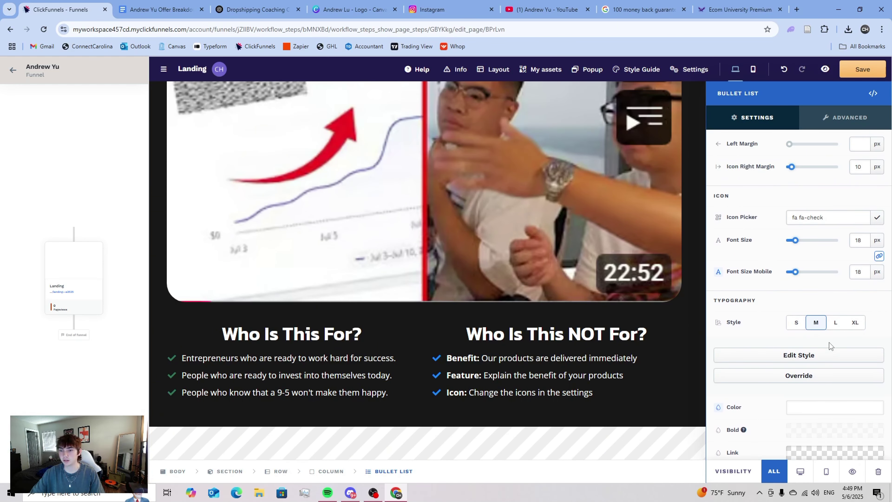
{"action": "scroll", "coordinate": [805, 242], "scroll_direction": "down", "scroll_amount": 5}
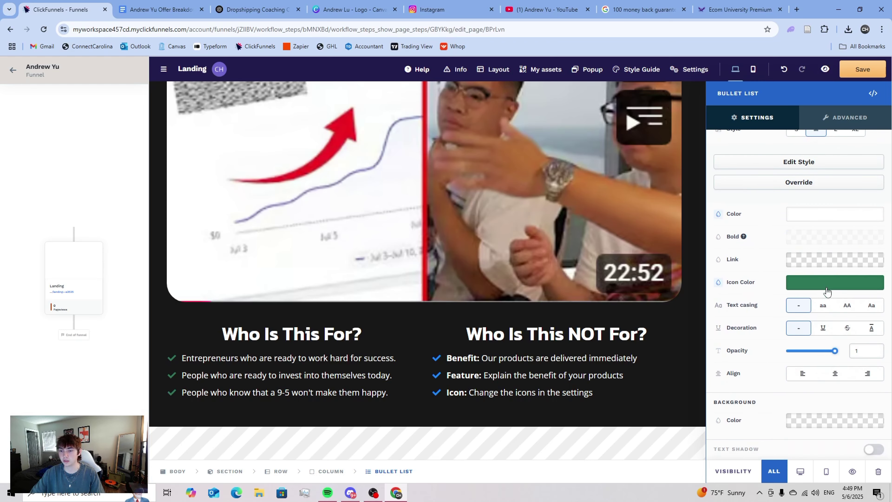
{"action": "scroll", "coordinate": [795, 257], "scroll_direction": "up", "scroll_amount": 9}
{"action": "scroll", "coordinate": [804, 267], "scroll_direction": "down", "scroll_amount": 6}
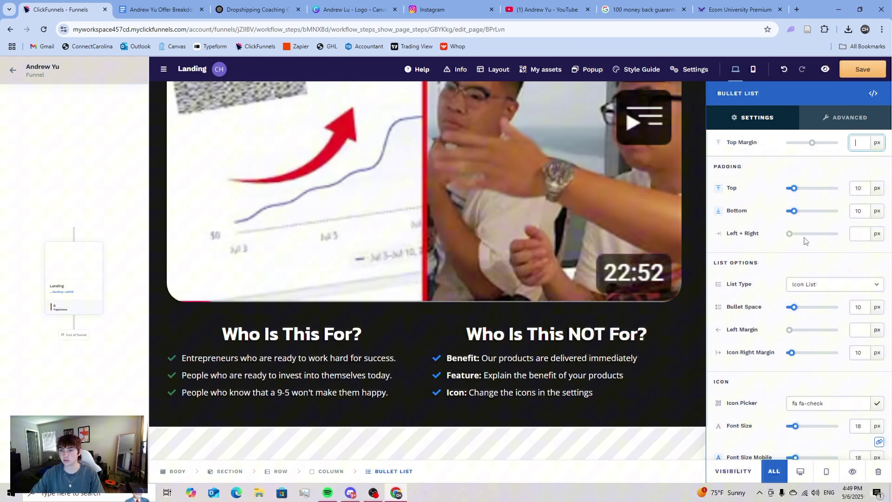
{"action": "left_click", "coordinate": [809, 328]}
{"action": "scroll", "coordinate": [809, 316], "scroll_direction": "down", "scroll_amount": 3}
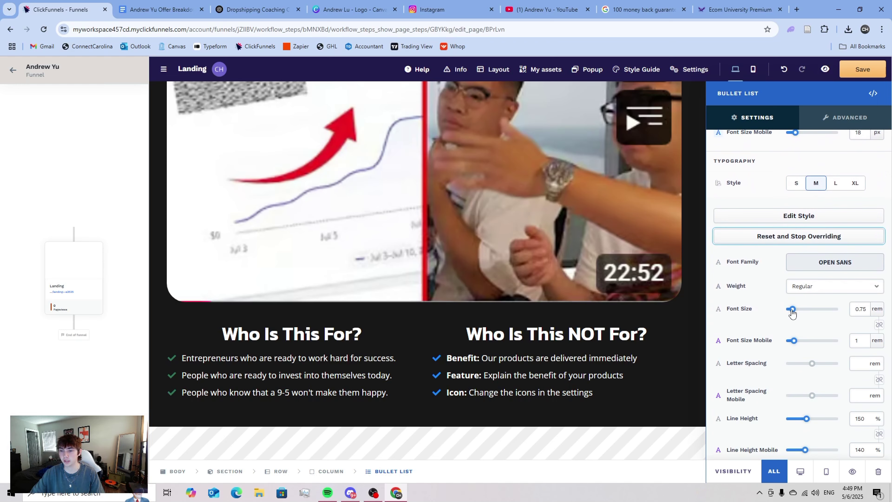
{"action": "left_click_drag", "start_coordinate": [791, 310], "coordinate": [793, 313]}
{"action": "left_click", "coordinate": [533, 344]}
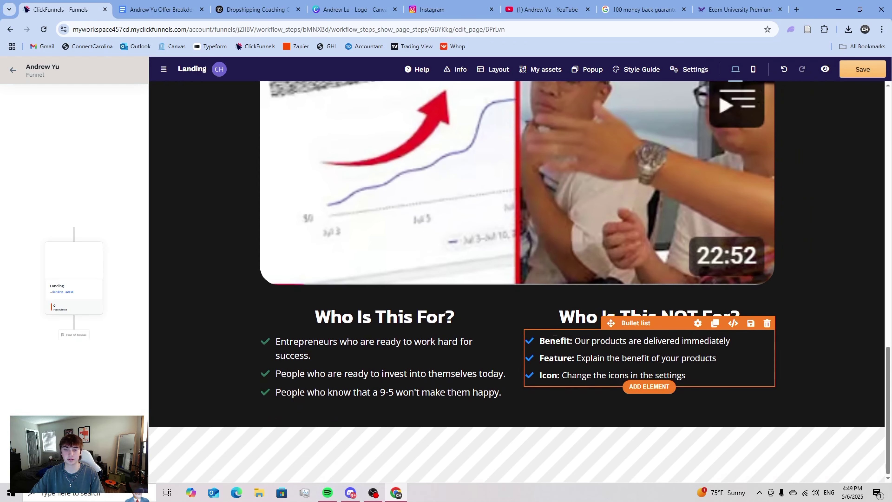
- Review the Who Is This For? list's size settings
{"action": "left_click", "coordinate": [427, 339]}
{"action": "left_click", "coordinate": [431, 321]}
{"action": "scroll", "coordinate": [830, 317], "scroll_direction": "down", "scroll_amount": 4}
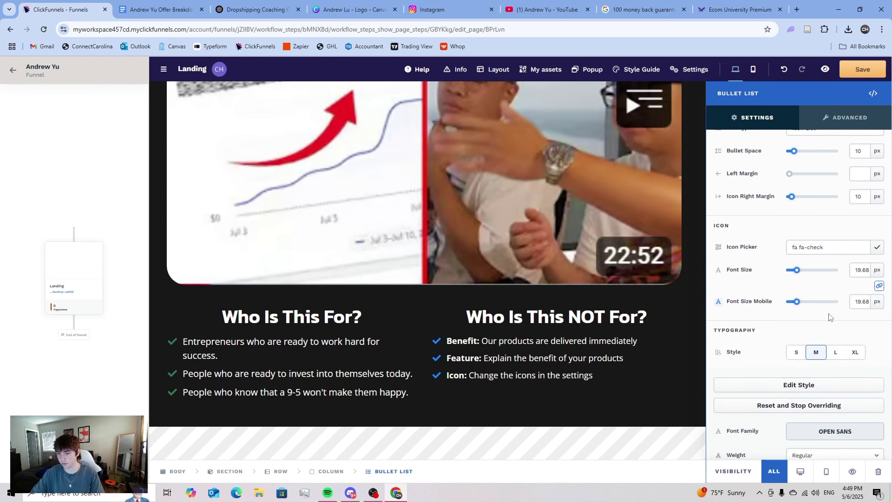
{"action": "scroll", "coordinate": [830, 317], "scroll_direction": "down", "scroll_amount": 3}
{"action": "left_click", "coordinate": [517, 346]}
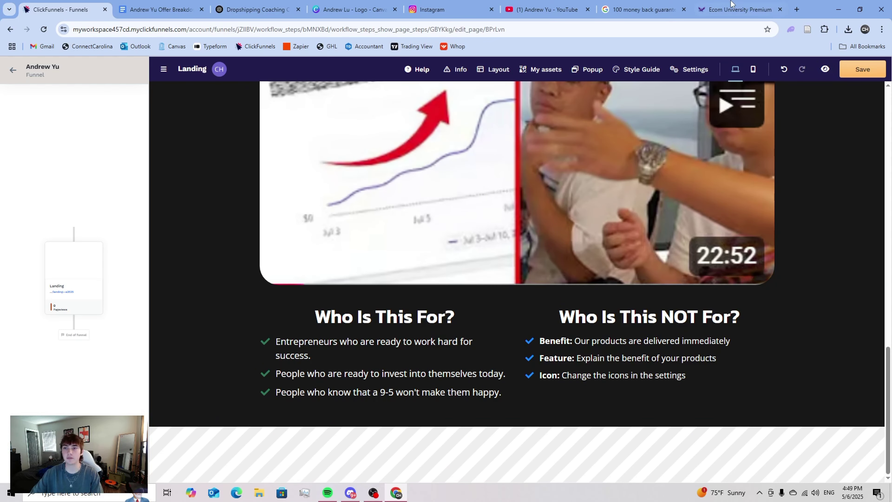
- Copy the four Who ISN'T This For? lines from griffinecom.com and close the extra tabs
{"action": "left_click", "coordinate": [740, 10]}
{"action": "scroll", "coordinate": [336, 282], "scroll_direction": "down", "scroll_amount": 1}
{"action": "left_click_drag", "start_coordinate": [336, 283], "coordinate": [166, 226]}
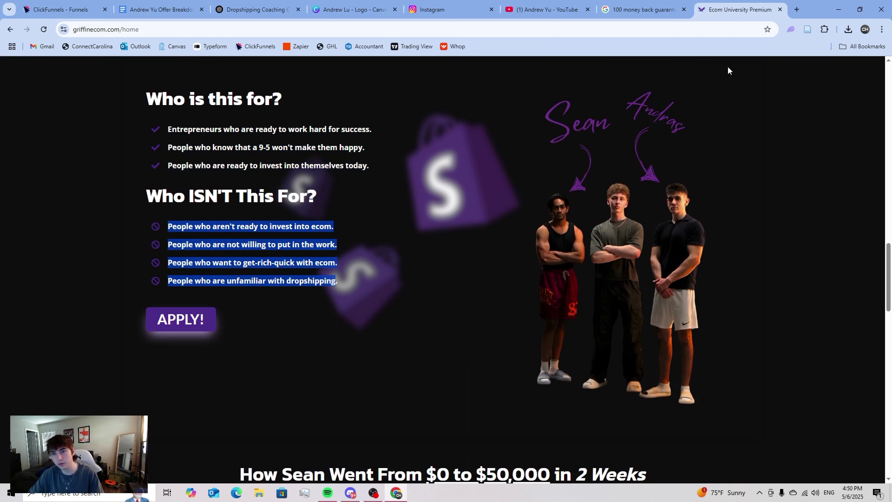
{"action": "left_click", "coordinate": [780, 9]}
{"action": "left_click", "coordinate": [153, 11]}
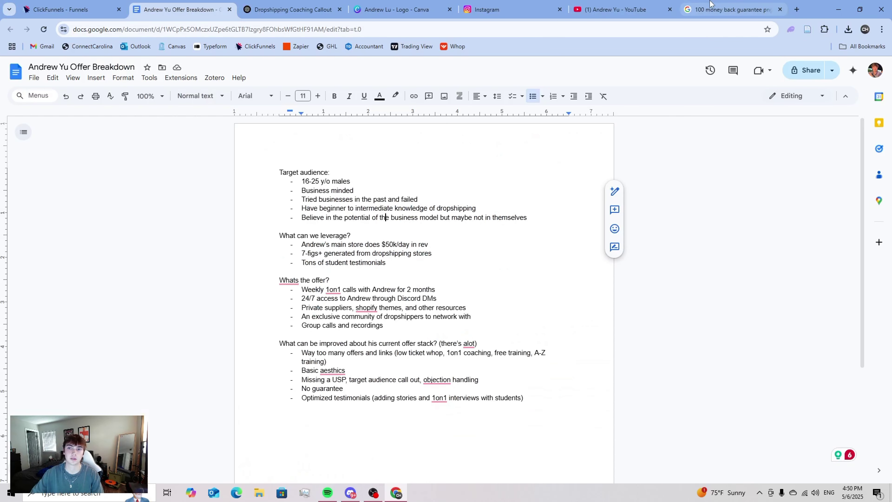
{"action": "left_click", "coordinate": [778, 9]}
{"action": "left_click", "coordinate": [779, 10]}
- Replace the Who Is This NOT For? placeholder bullets with the copied not-for lines
{"action": "left_click", "coordinate": [88, 7]}
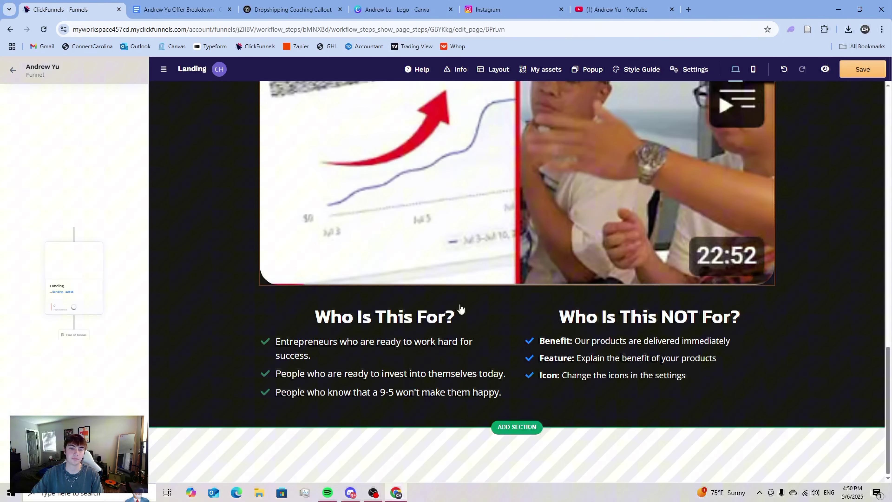
{"action": "double_click", "coordinate": [577, 362]}
{"action": "key", "text": "ctrl+a"}
{"action": "key", "text": "BackSpace"}
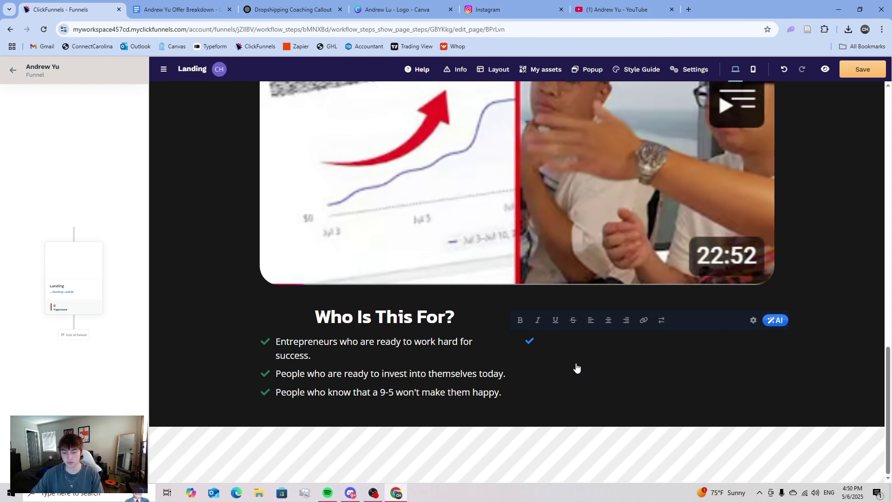
{"action": "type", "text": "People who are unfamiliar with dropshipping People who want to get-rich-quick with ecom. People who are not willing to put in the work.People who aren't ready to invest into ecom."}
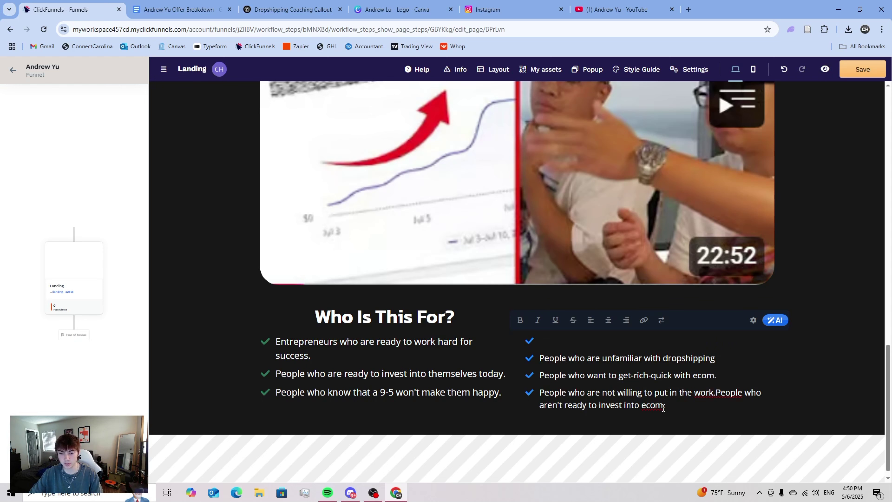
- Move the sentence merged onto the last bullet into the empty first bullet
{"action": "left_click_drag", "start_coordinate": [659, 408], "coordinate": [718, 396]}
{"action": "key", "text": "ctrl+c"}
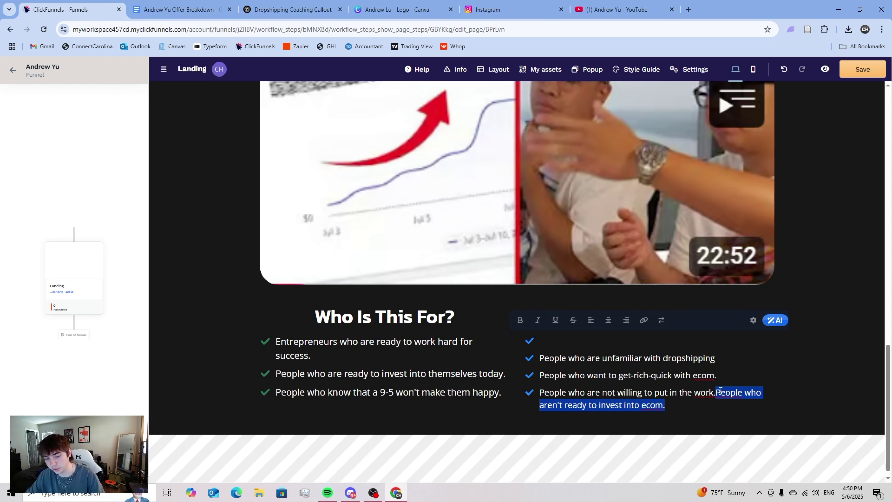
{"action": "key", "text": "BackSpace"}
{"action": "left_click", "coordinate": [557, 341]}
{"action": "key", "text": "ctrl+v"}
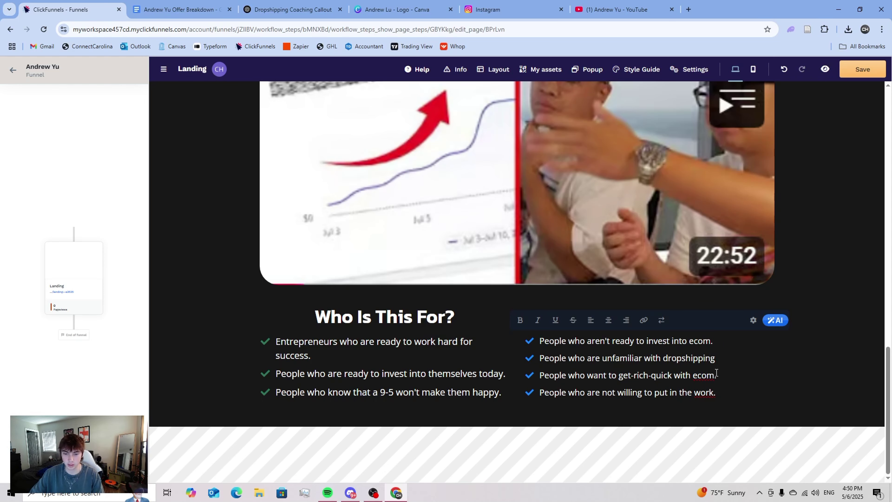
{"action": "left_click", "coordinate": [755, 431]}
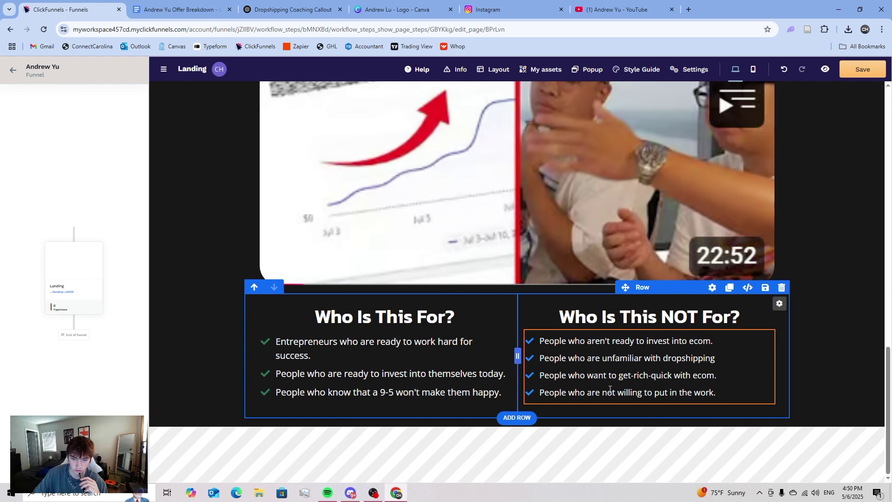
- Set the NOT For list's font size to 0.82 rem and its icons to the same green
{"action": "left_click", "coordinate": [676, 335]}
{"action": "scroll", "coordinate": [808, 344], "scroll_direction": "down", "scroll_amount": 8}
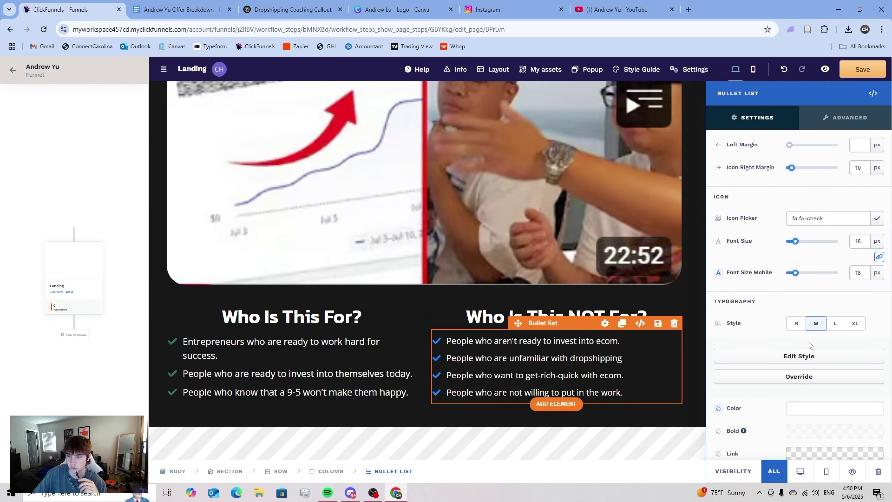
{"action": "left_click", "coordinate": [870, 310]}
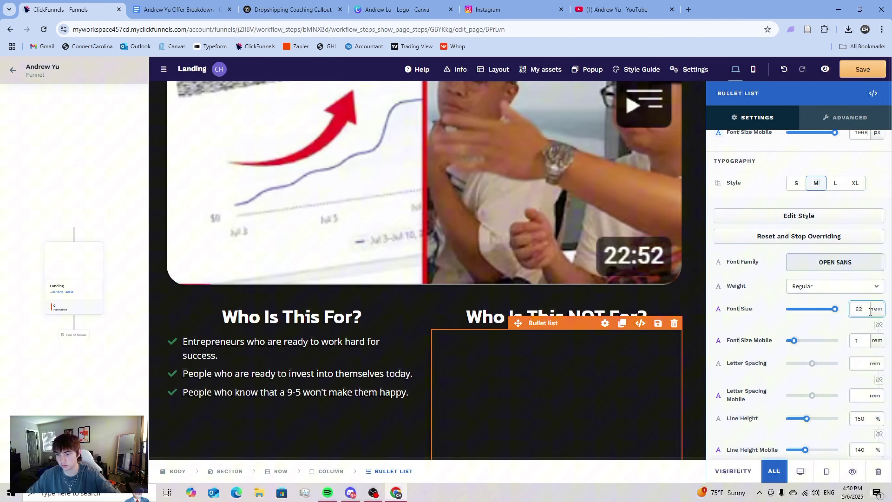
{"action": "key", "text": "BackSpace"}
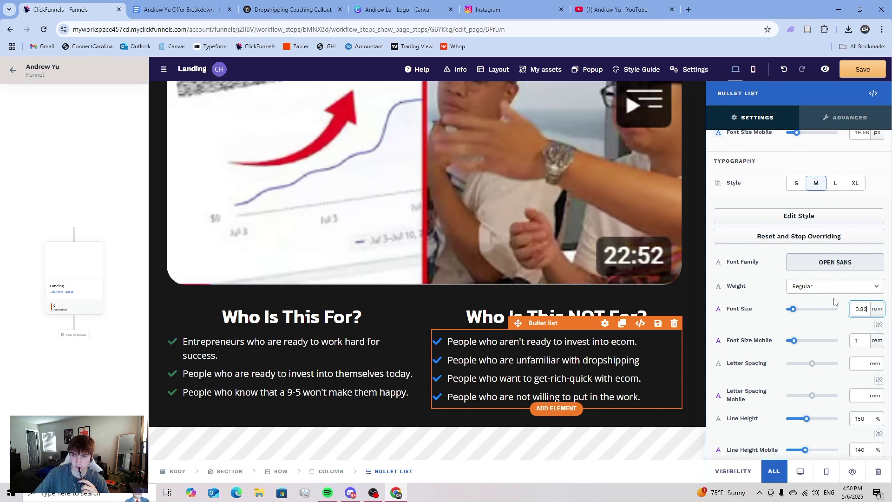
{"action": "scroll", "coordinate": [835, 302], "scroll_direction": "down", "scroll_amount": 5}
{"action": "left_click", "coordinate": [836, 362]}
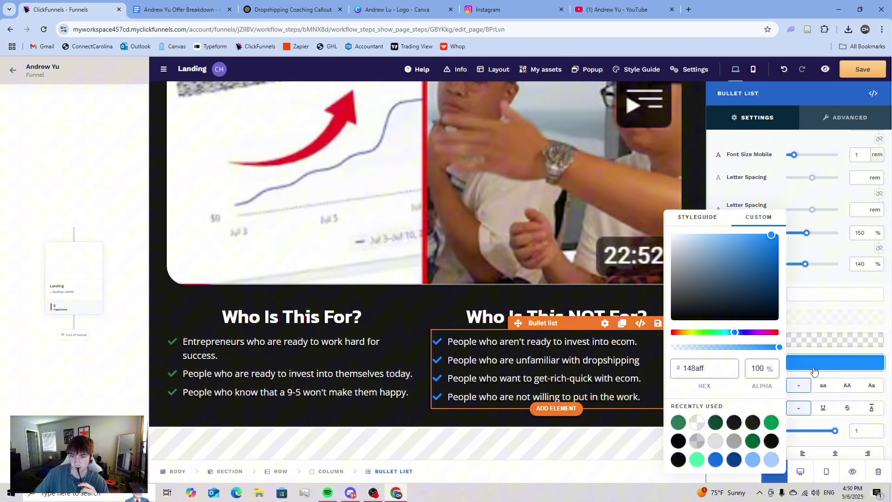
{"action": "left_click", "coordinate": [677, 422]}
{"action": "left_click", "coordinate": [827, 312]}
- Change the NOT For bullet icon to the fas fa-ban symbol
{"action": "scroll", "coordinate": [821, 348], "scroll_direction": "up", "scroll_amount": 8}
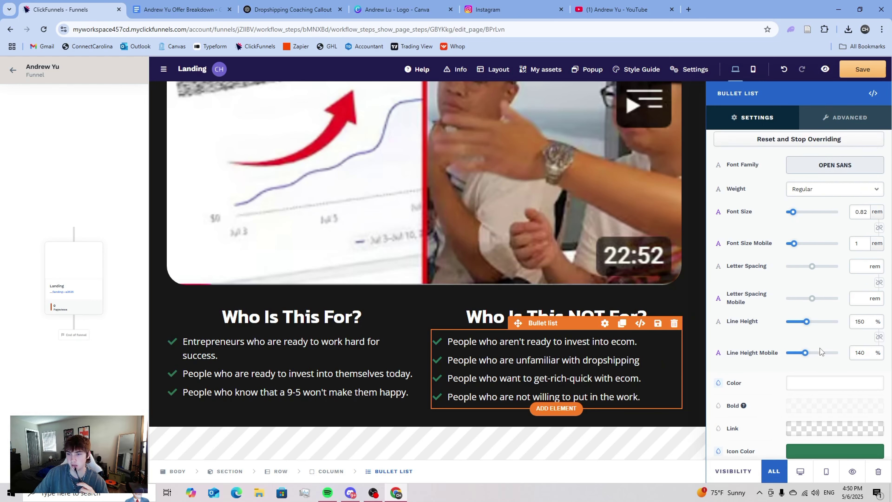
{"action": "scroll", "coordinate": [819, 353], "scroll_direction": "up", "scroll_amount": 3}
{"action": "left_click", "coordinate": [877, 310]}
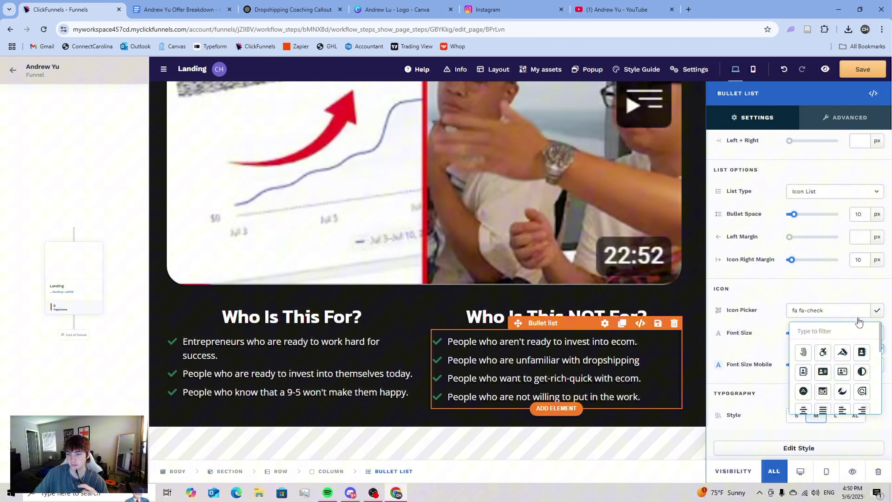
{"action": "scroll", "coordinate": [843, 353], "scroll_direction": "down", "scroll_amount": 5}
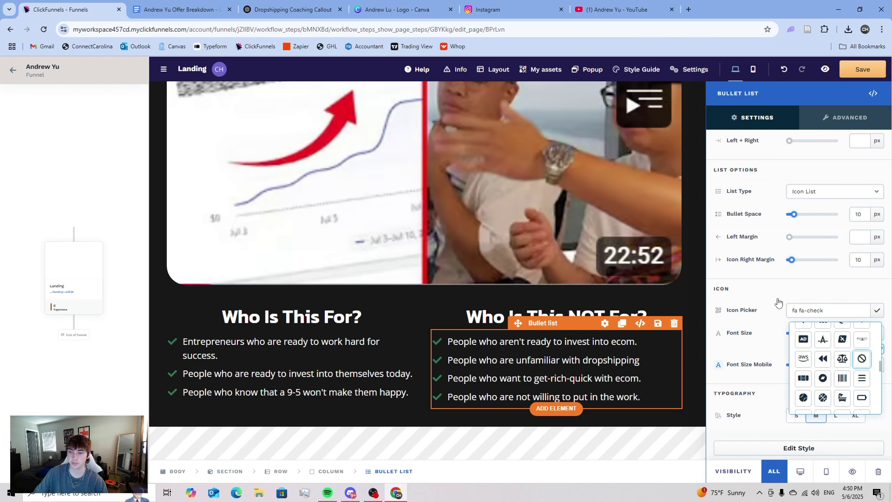
{"action": "left_click", "coordinate": [877, 310]}
{"action": "left_click", "coordinate": [877, 310]}
{"action": "scroll", "coordinate": [850, 386], "scroll_direction": "down", "scroll_amount": 4}
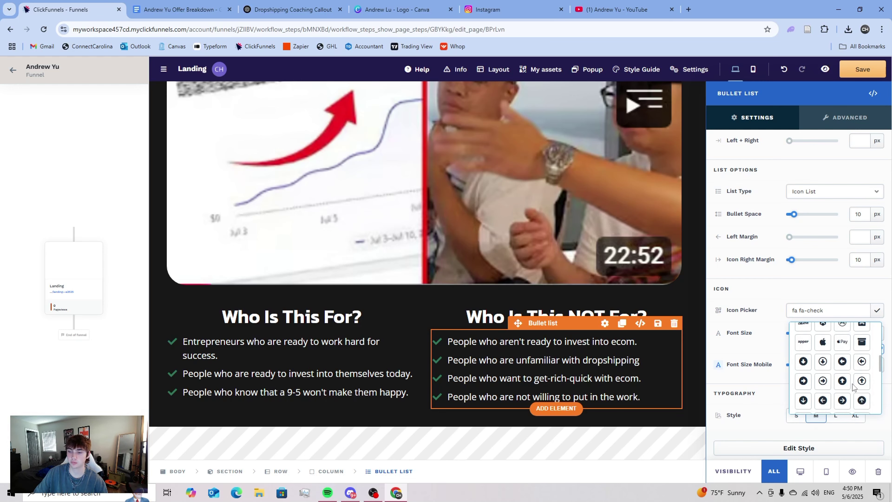
{"action": "scroll", "coordinate": [853, 386], "scroll_direction": "down", "scroll_amount": 3}
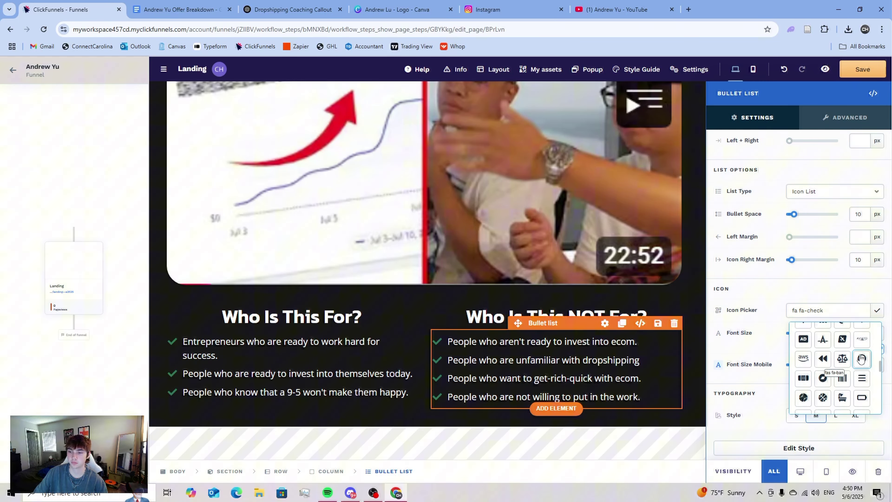
{"action": "left_click", "coordinate": [677, 300]}
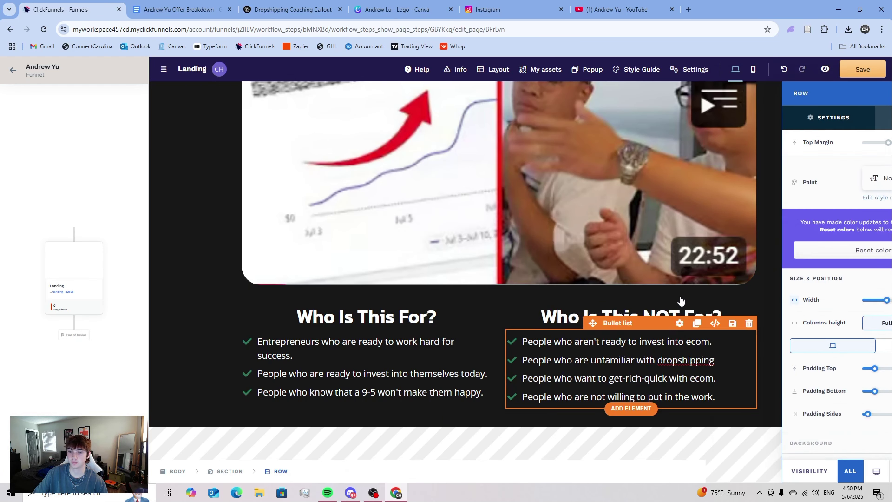
{"action": "left_click", "coordinate": [855, 69]}
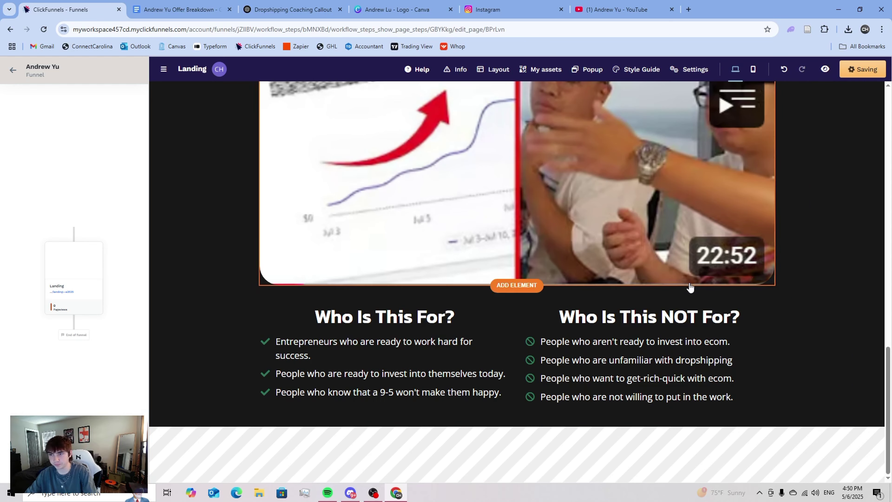
{"action": "left_click", "coordinate": [699, 325]}
{"action": "left_click", "coordinate": [700, 328]}
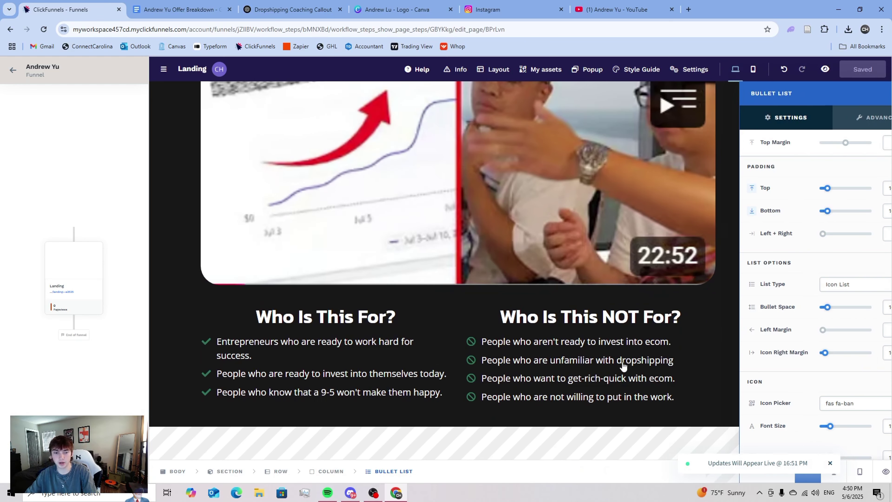
- Push the Who Is This NOT For? headline down to line up with the left heading
{"action": "scroll", "coordinate": [776, 318], "scroll_direction": "up", "scroll_amount": 1}
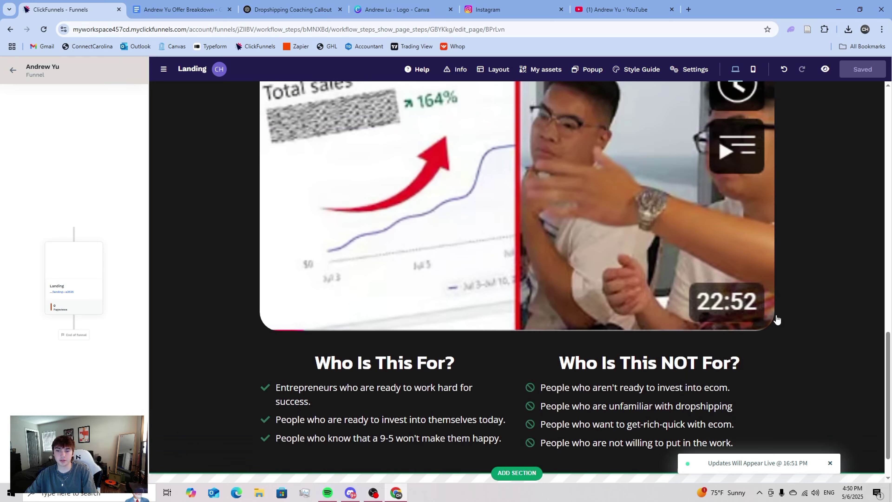
{"action": "left_click", "coordinate": [685, 348]}
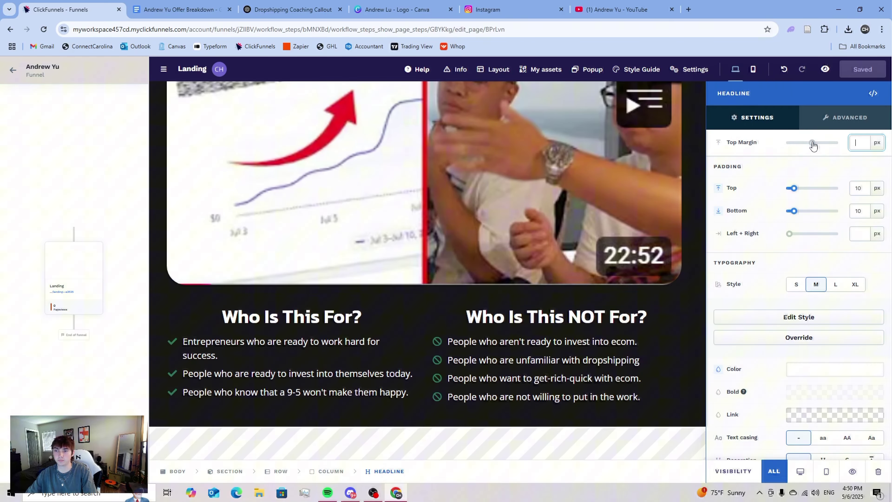
{"action": "left_click_drag", "start_coordinate": [813, 145], "coordinate": [815, 146]}
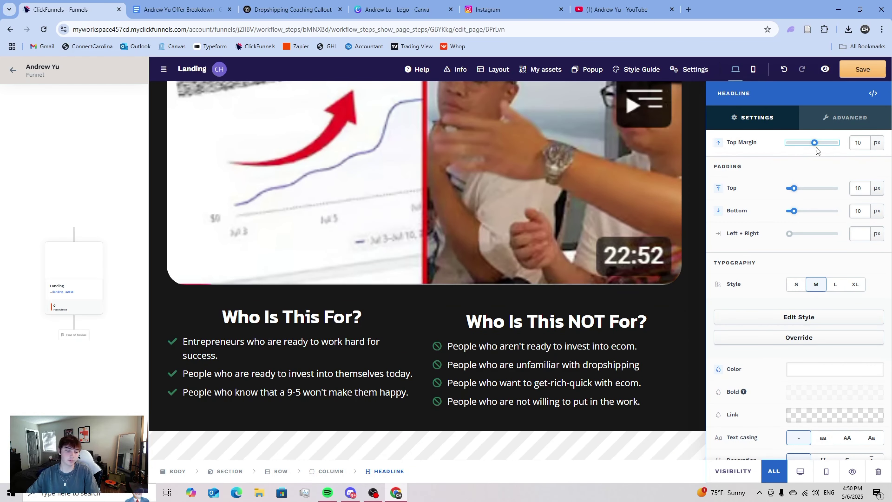
{"action": "key", "text": "Escape"}
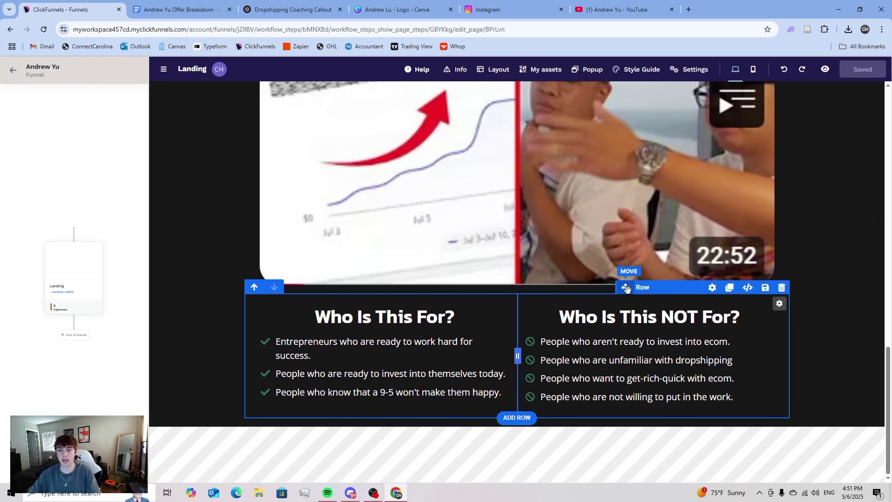
- Reduce the two-column row's top margin to 5 px
{"action": "left_click", "coordinate": [647, 291]}
{"action": "left_click", "coordinate": [814, 143]}
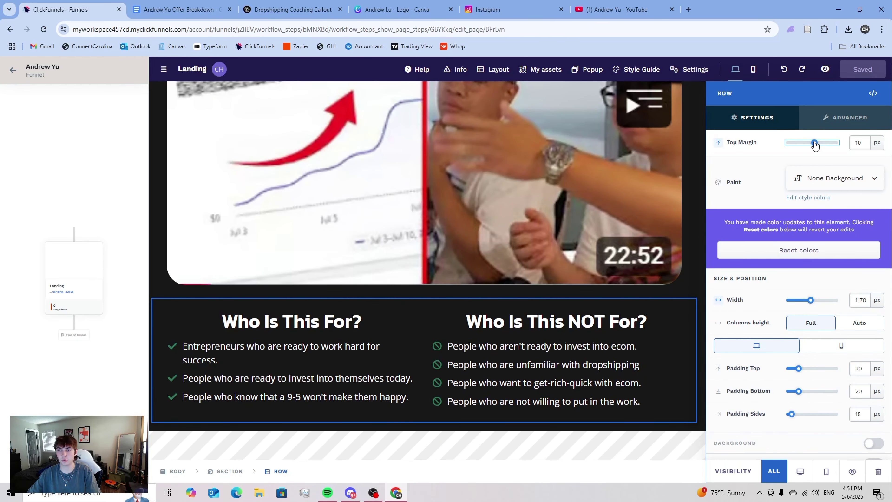
{"action": "left_click_drag", "start_coordinate": [814, 142], "coordinate": [813, 143]}
{"action": "left_click", "coordinate": [692, 258]}
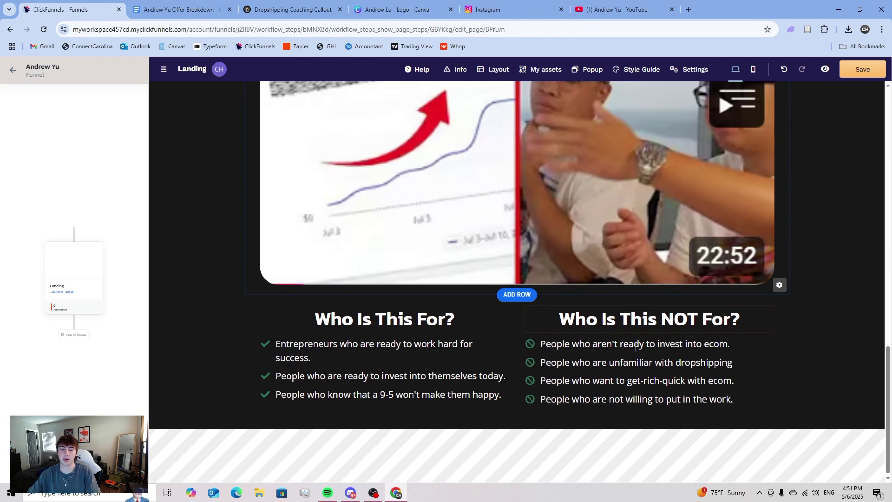
{"action": "scroll", "coordinate": [709, 412], "scroll_direction": "up", "scroll_amount": 20}
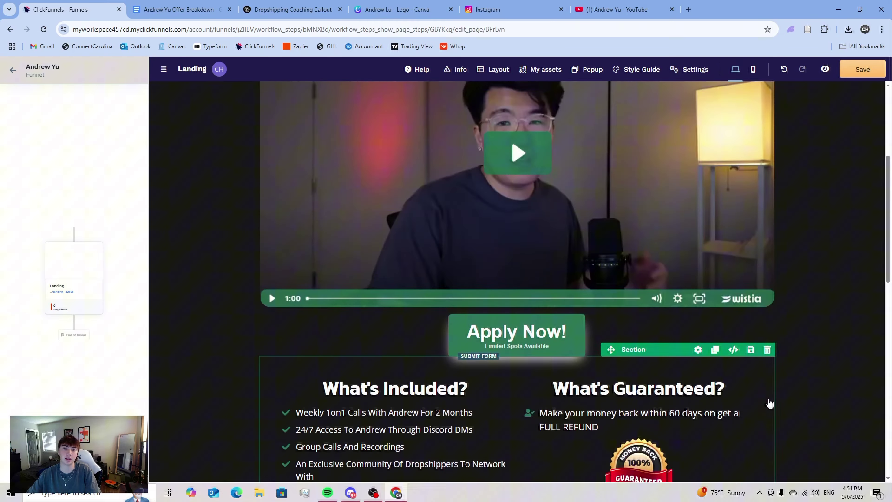
{"action": "scroll", "coordinate": [514, 402], "scroll_direction": "down", "scroll_amount": 20}
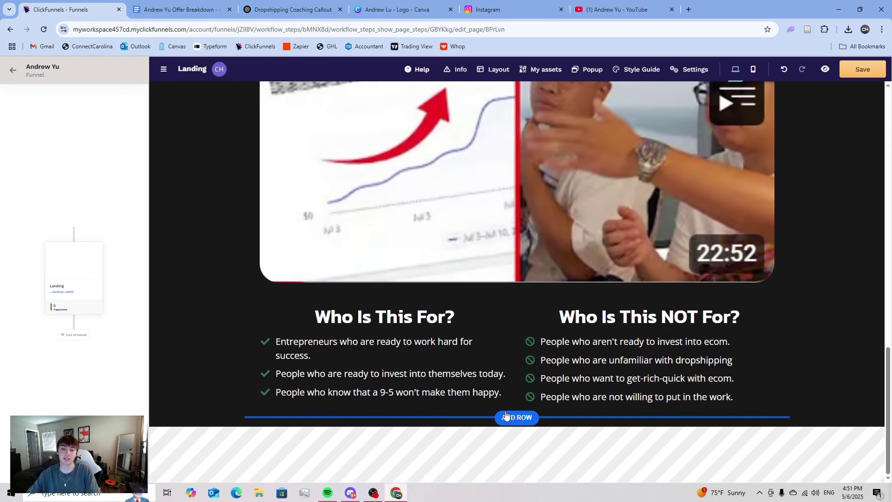
- Insert a headline element below the video
{"action": "left_click", "coordinate": [516, 417]}
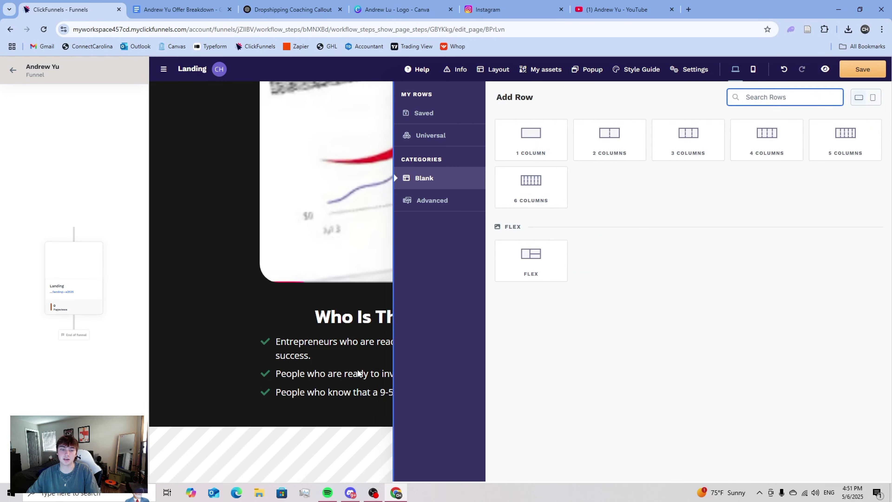
{"action": "key", "text": "Escape"}
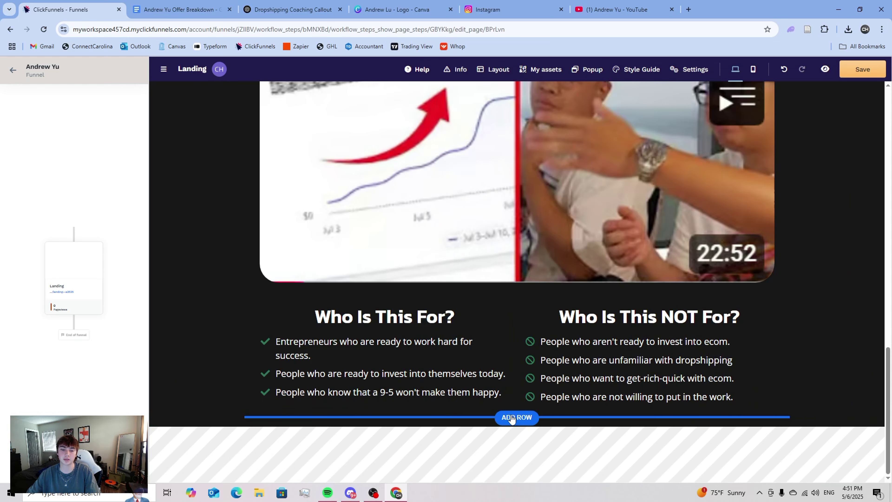
{"action": "left_click", "coordinate": [517, 283]}
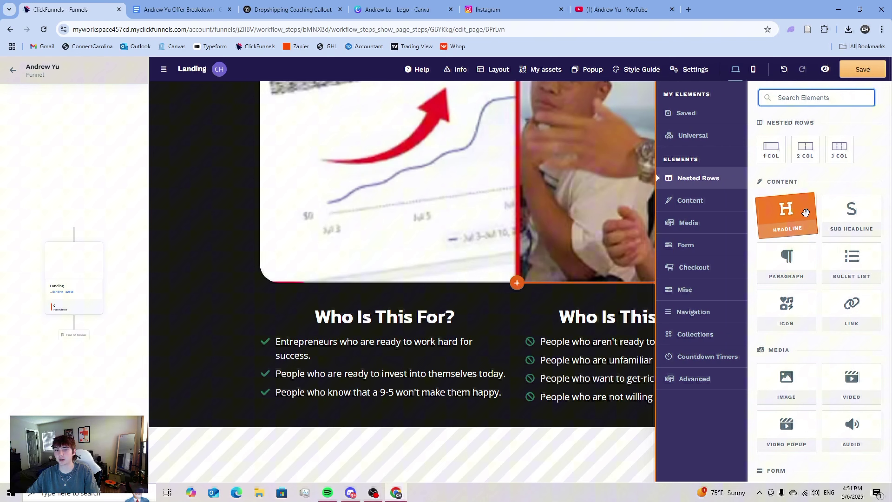
{"action": "left_click", "coordinate": [786, 213]}
{"action": "left_click_drag", "start_coordinate": [617, 292], "coordinate": [537, 249]}
- Add an empty row below the two lists and delete the stray headline under the video
{"action": "left_click", "coordinate": [517, 418]}
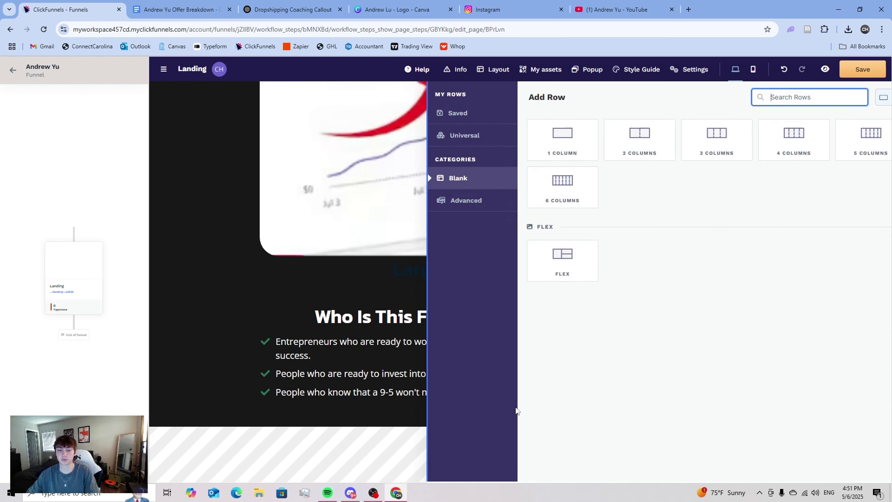
{"action": "left_click", "coordinate": [522, 144]}
{"action": "left_click", "coordinate": [412, 353]}
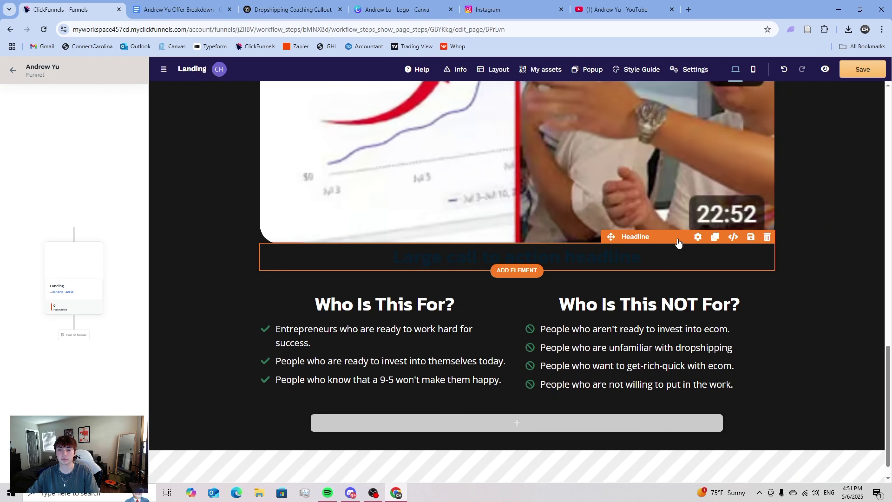
{"action": "left_click", "coordinate": [767, 237]}
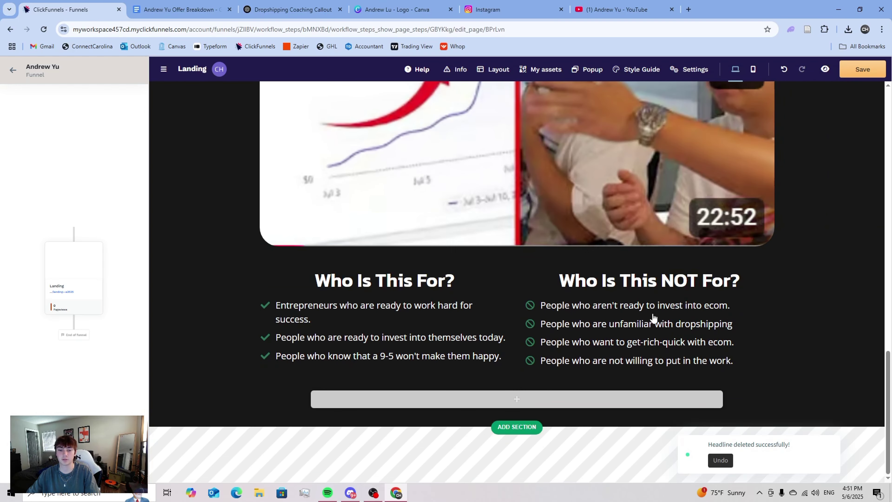
- Place a headline in the new row and type the 'Just a FEW of my student results' text
{"action": "left_click", "coordinate": [516, 399]}
{"action": "left_click_drag", "start_coordinate": [777, 207], "coordinate": [458, 396]}
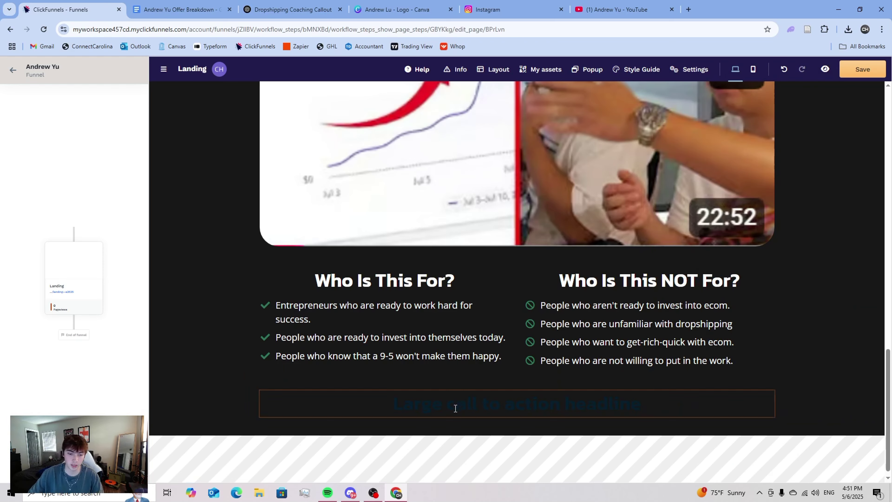
{"action": "double_click", "coordinate": [455, 406]}
{"action": "type", "text": "Jusrt"}
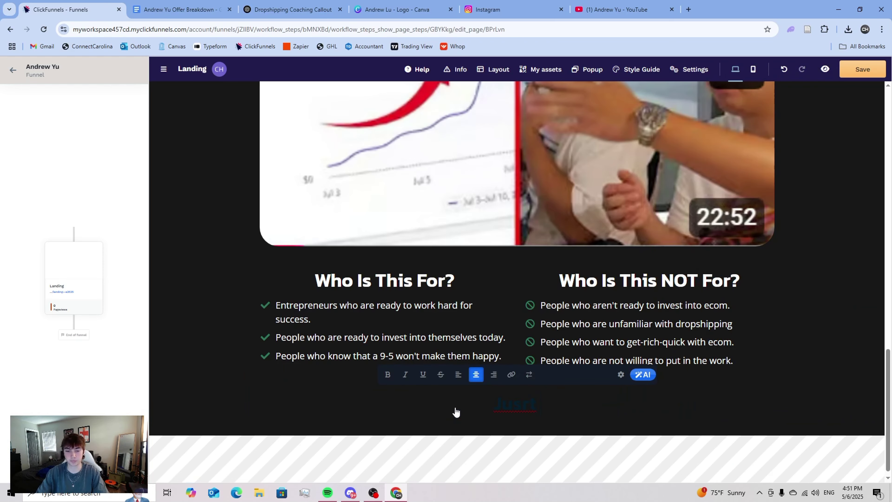
{"action": "type", "text": "t a Fe"}
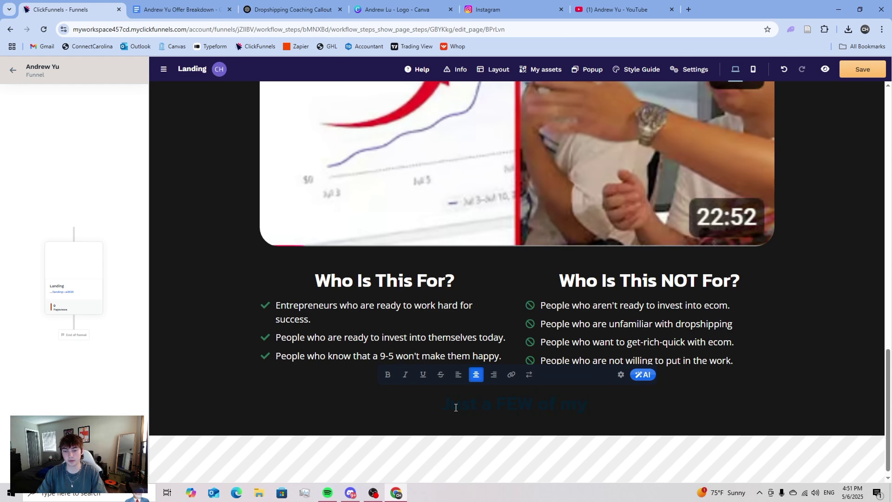
{"action": "type", "text": "W of my student results:"}
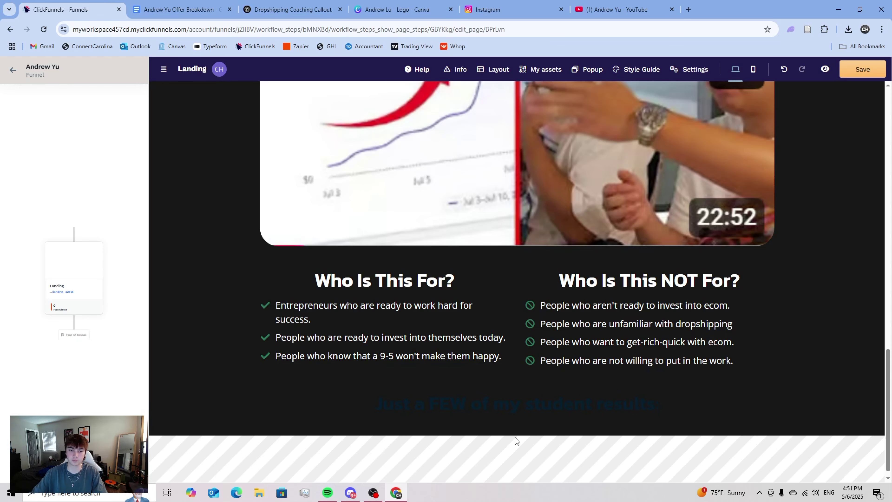
- Style the headline in title case, green 2c7657, at the L typography size
{"action": "left_click", "coordinate": [649, 387]}
{"action": "scroll", "coordinate": [807, 358], "scroll_direction": "down", "scroll_amount": 3}
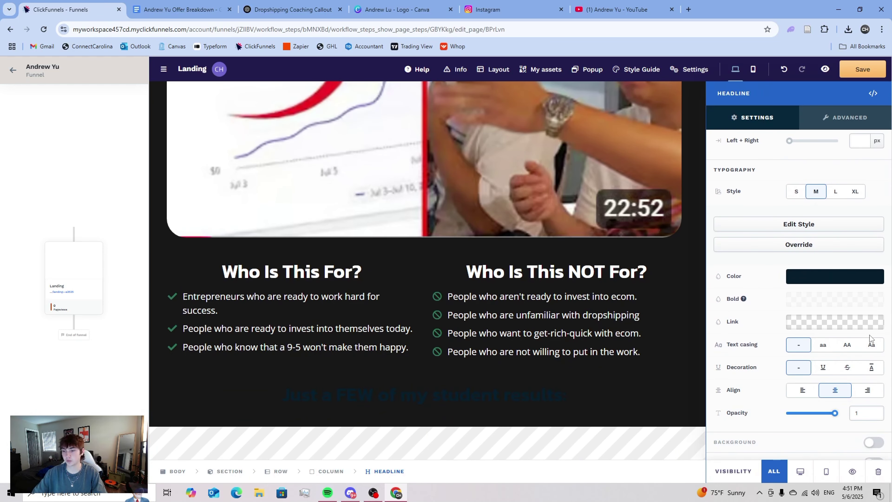
{"action": "left_click", "coordinate": [872, 344]}
{"action": "left_click", "coordinate": [820, 278]}
{"action": "left_click", "coordinate": [679, 423]}
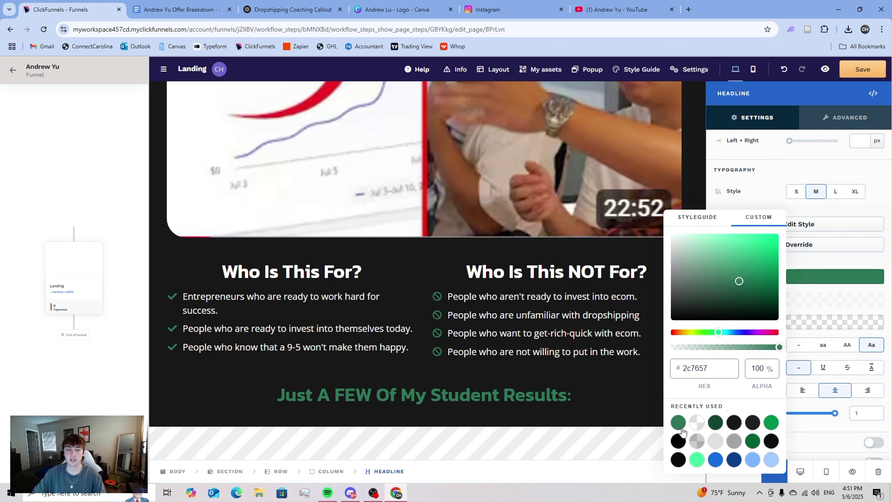
{"action": "left_click", "coordinate": [554, 407]}
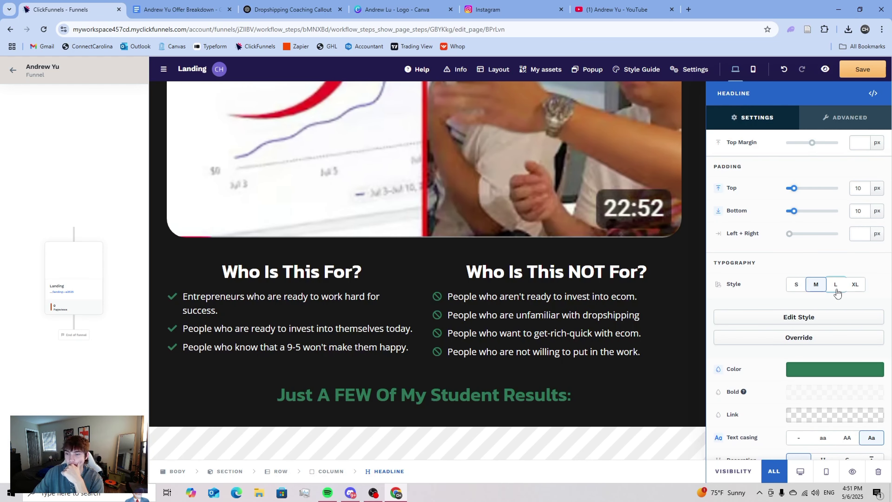
{"action": "left_click", "coordinate": [836, 285]}
{"action": "left_click", "coordinate": [852, 286]}
{"action": "left_click", "coordinate": [836, 285]}
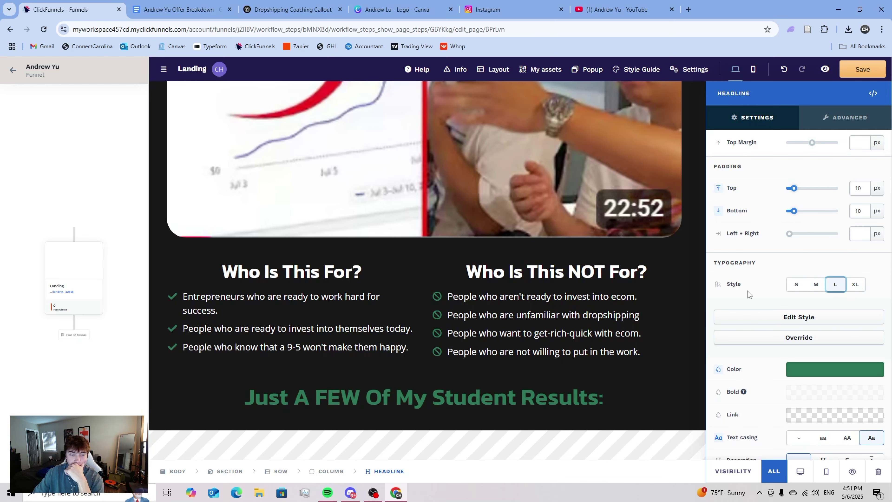
{"action": "key", "text": "Escape"}
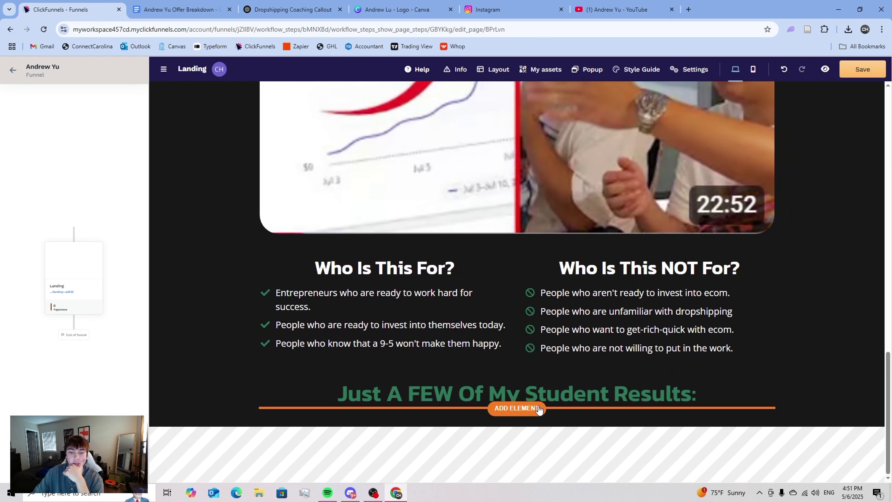
{"action": "left_click", "coordinate": [529, 409]}
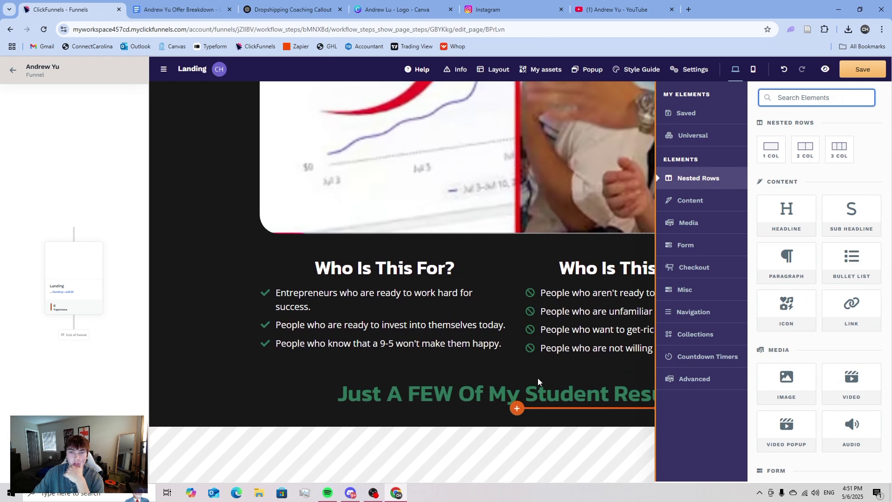
{"action": "key", "text": "Escape"}
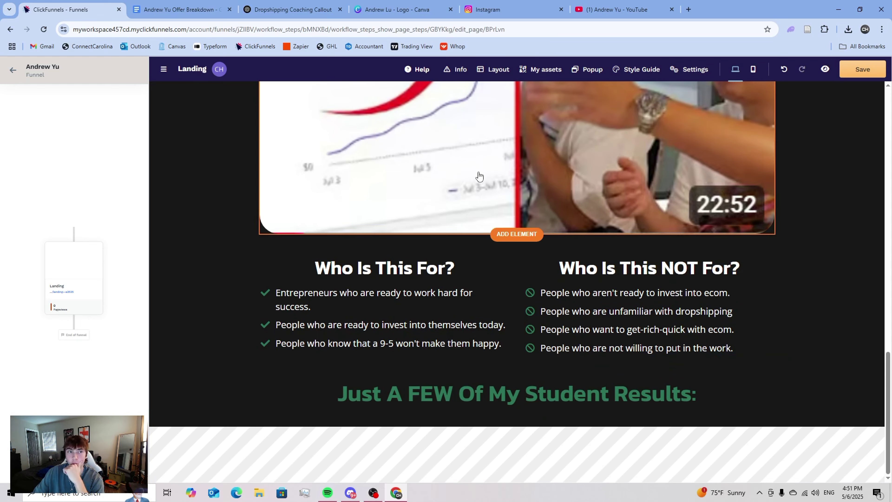
- Select a line of text in the offer breakdown document
{"action": "left_click", "coordinate": [181, 10]}
{"action": "scroll", "coordinate": [333, 269], "scroll_direction": "down", "scroll_amount": 4}
{"action": "scroll", "coordinate": [327, 297], "scroll_direction": "up", "scroll_amount": 1}
{"action": "scroll", "coordinate": [327, 297], "scroll_direction": "up", "scroll_amount": 1}
{"action": "left_click_drag", "start_coordinate": [302, 304], "coordinate": [469, 312]}
- Open griffinecom.com in a new browser tab
{"action": "left_click", "coordinate": [400, 306]}
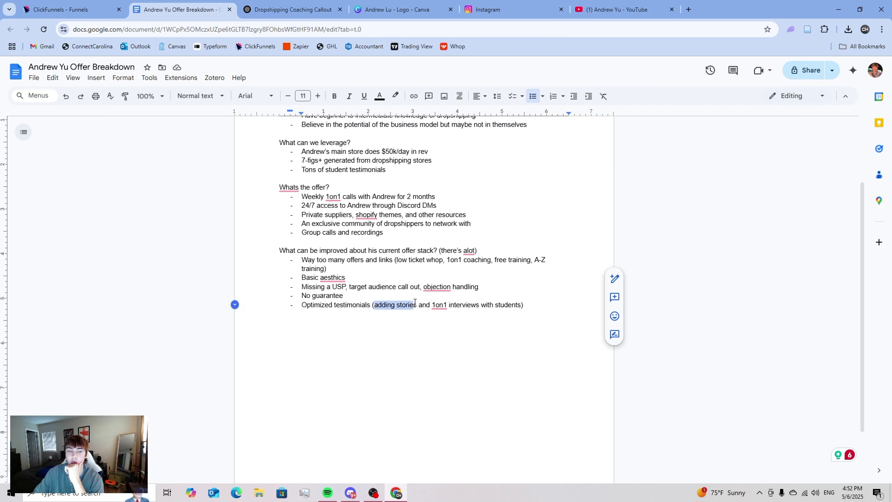
{"action": "left_click", "coordinate": [688, 9]}
{"action": "type", "text": "gr"}
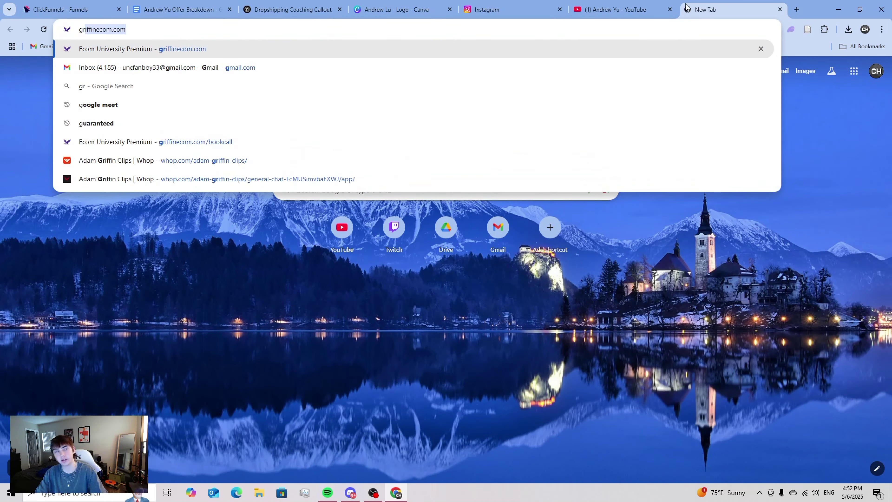
{"action": "key", "text": "Return"}
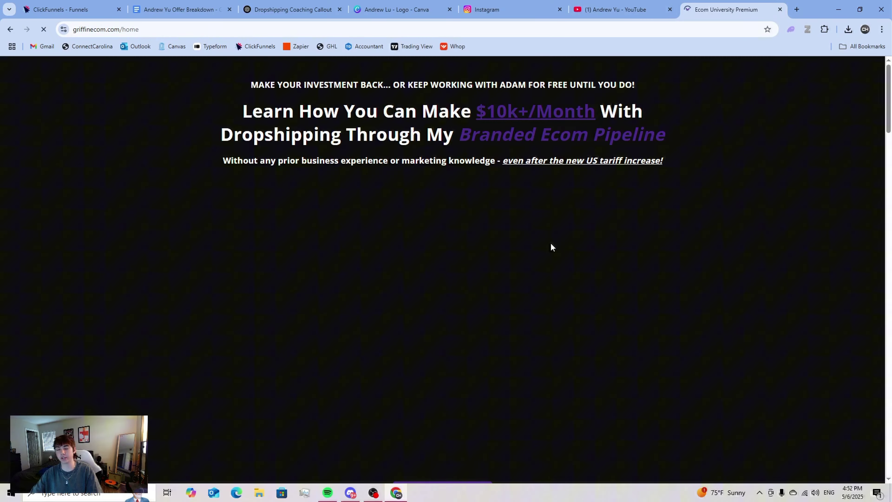
{"action": "scroll", "coordinate": [559, 243], "scroll_direction": "down", "scroll_amount": 10}
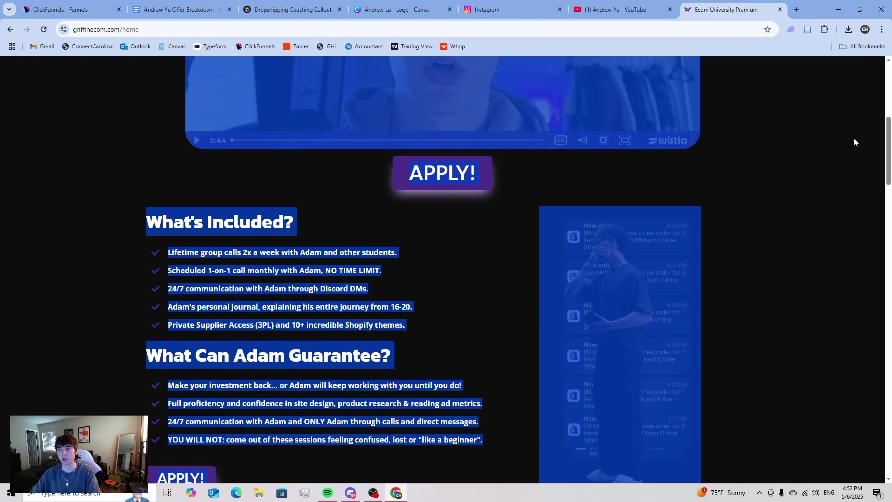
{"action": "left_click_drag", "start_coordinate": [889, 147], "coordinate": [867, 375]}
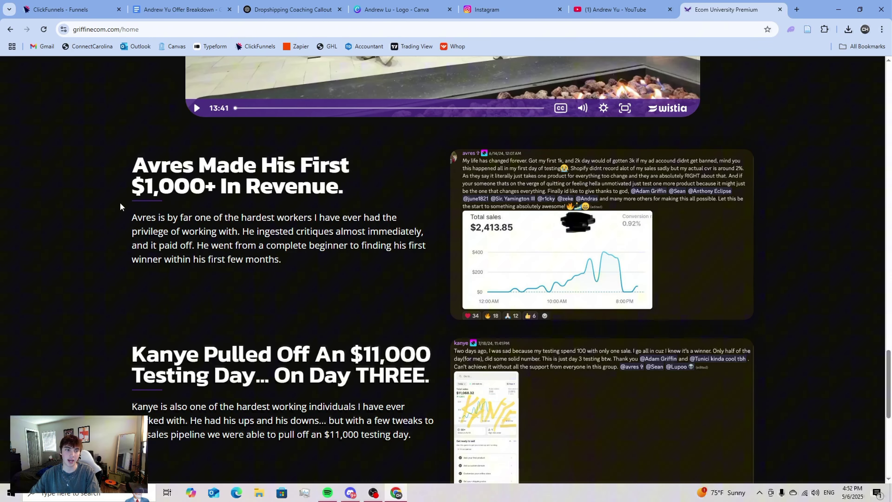
- Read through the Avres testimonial and the other student stories on griffinecom.com
{"action": "triple_click", "coordinate": [300, 265]}
{"action": "left_click", "coordinate": [285, 267]}
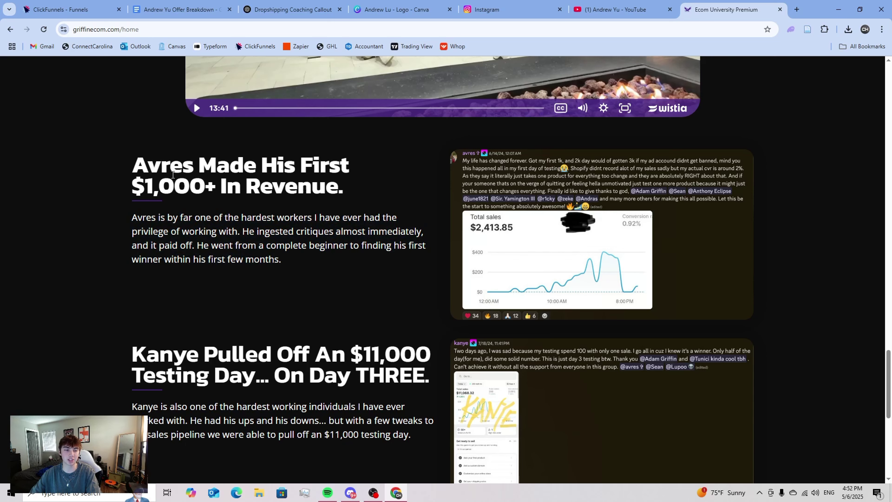
{"action": "triple_click", "coordinate": [351, 197]}
{"action": "left_click", "coordinate": [352, 196]}
{"action": "triple_click", "coordinate": [351, 196]}
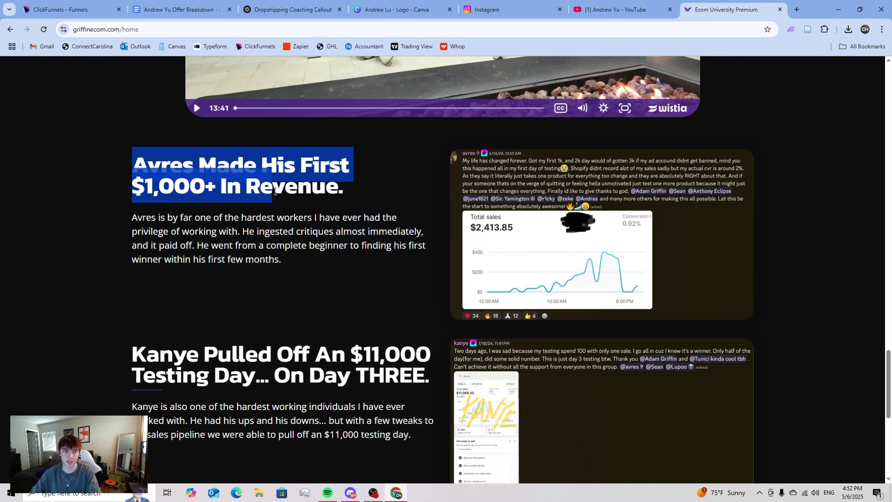
{"action": "left_click_drag", "start_coordinate": [271, 211], "coordinate": [274, 211]}
{"action": "triple_click", "coordinate": [197, 239]}
{"action": "scroll", "coordinate": [186, 239], "scroll_direction": "down", "scroll_amount": 8}
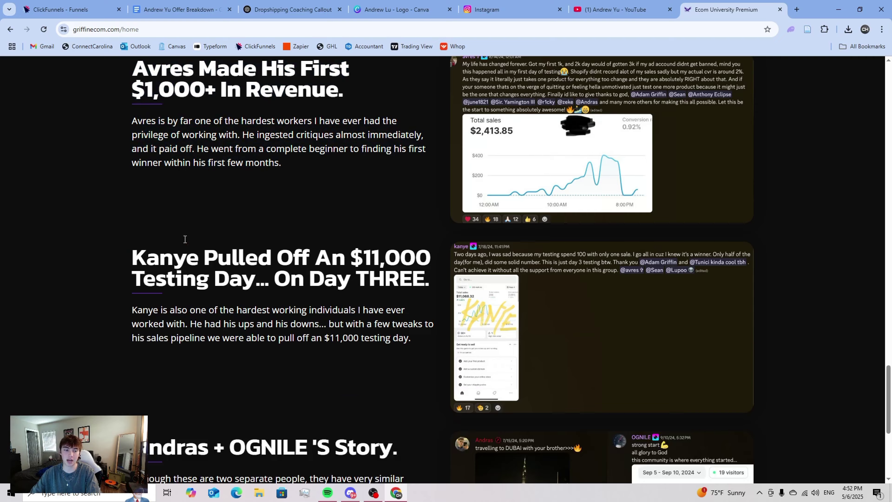
{"action": "scroll", "coordinate": [195, 240], "scroll_direction": "up", "scroll_amount": 10}
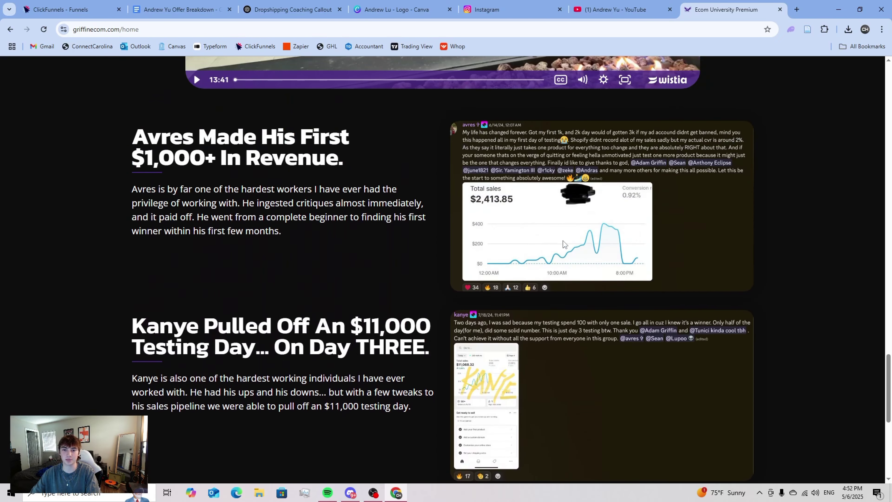
{"action": "scroll", "coordinate": [569, 299], "scroll_direction": "down", "scroll_amount": 10}
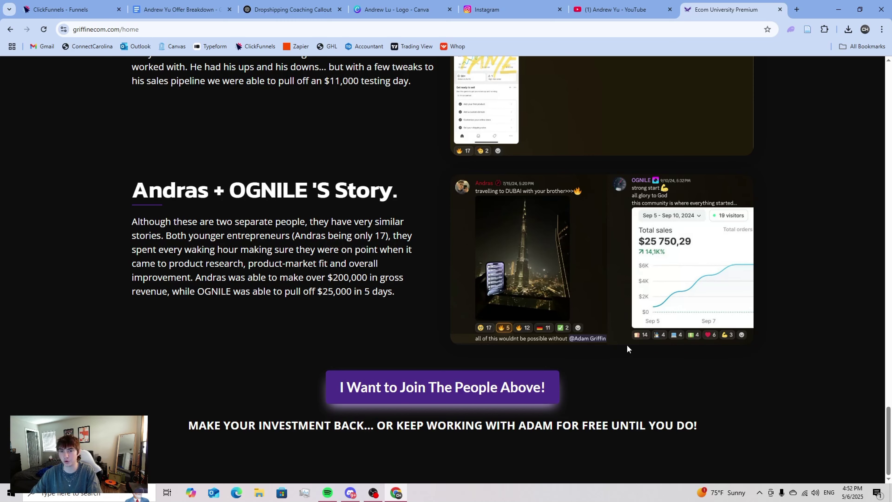
{"action": "scroll", "coordinate": [567, 300], "scroll_direction": "up", "scroll_amount": 5}
{"action": "scroll", "coordinate": [398, 262], "scroll_direction": "up", "scroll_amount": 5}
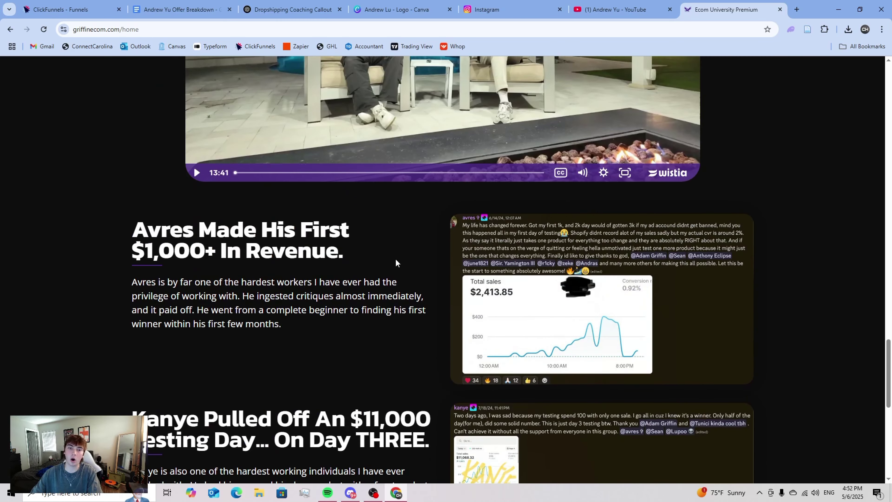
{"action": "scroll", "coordinate": [527, 200], "scroll_direction": "down", "scroll_amount": 5}
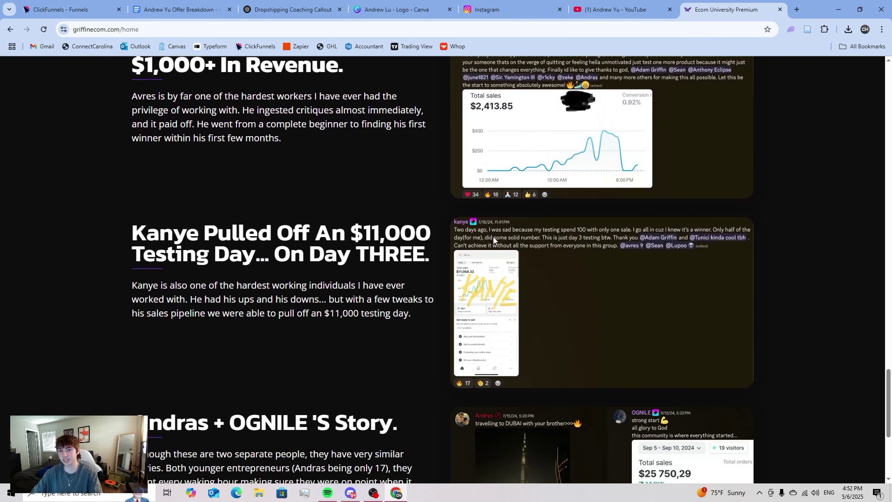
{"action": "scroll", "coordinate": [485, 246], "scroll_direction": "down", "scroll_amount": 4}
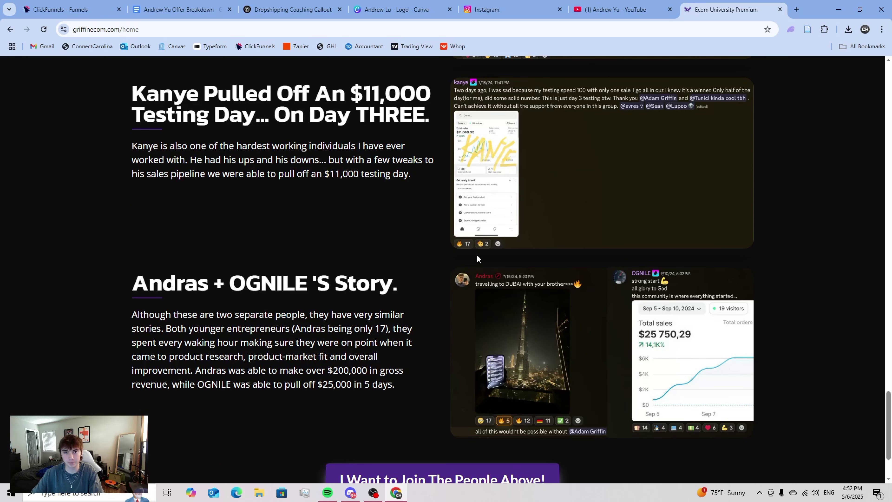
{"action": "scroll", "coordinate": [475, 256], "scroll_direction": "down", "scroll_amount": 3}
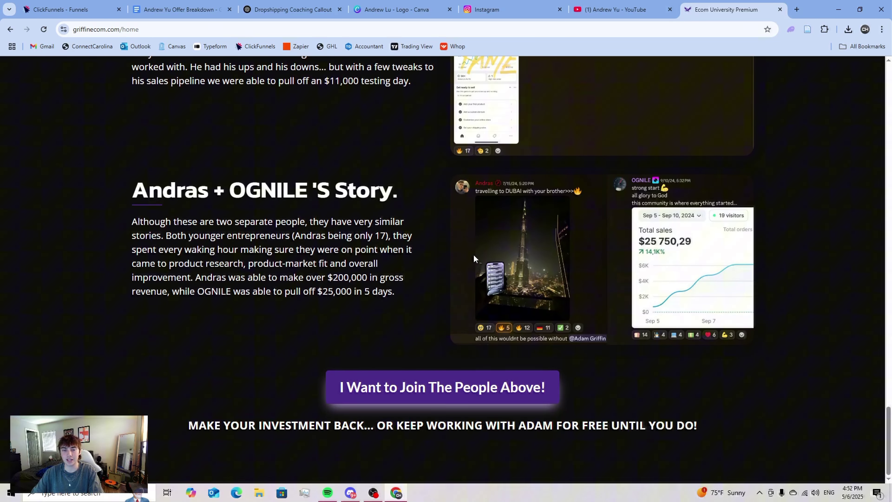
{"action": "scroll", "coordinate": [384, 271], "scroll_direction": "up", "scroll_amount": 1}
{"action": "scroll", "coordinate": [384, 270], "scroll_direction": "up", "scroll_amount": 5}
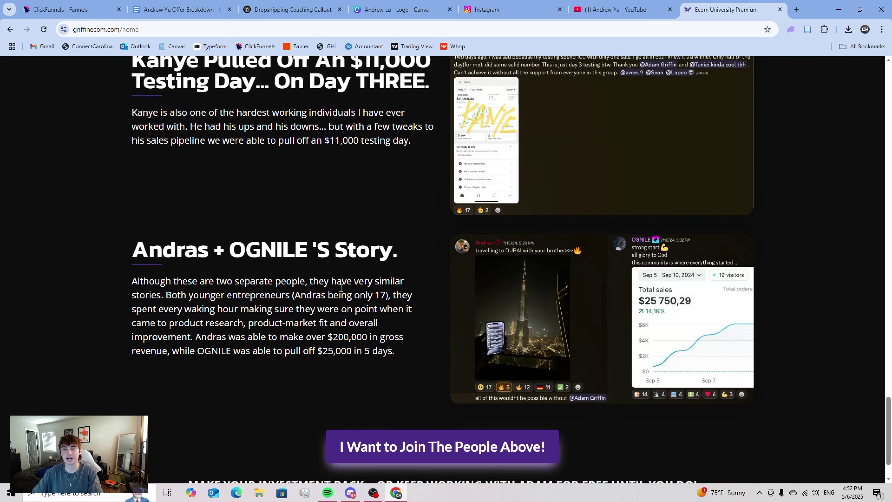
{"action": "scroll", "coordinate": [496, 298], "scroll_direction": "down", "scroll_amount": 6}
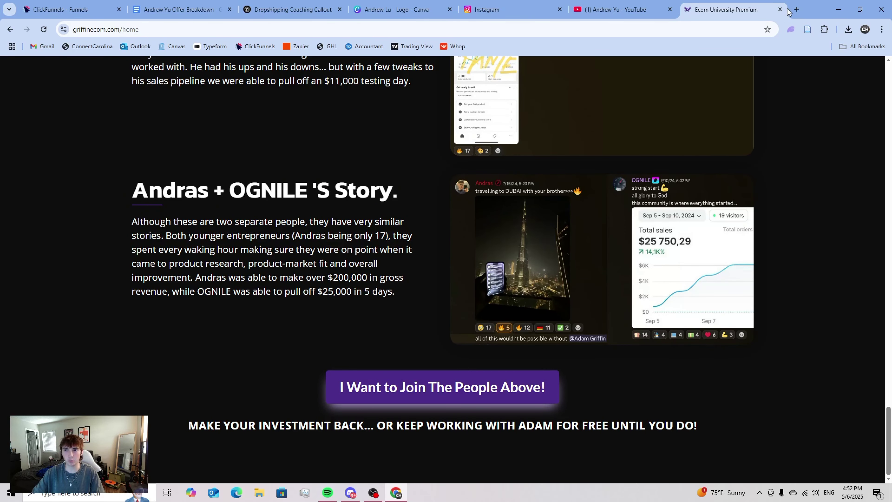
- Close the site and add an Image element below the student results headline
{"action": "left_click", "coordinate": [779, 9]}
{"action": "key", "text": "ctrl+1"}
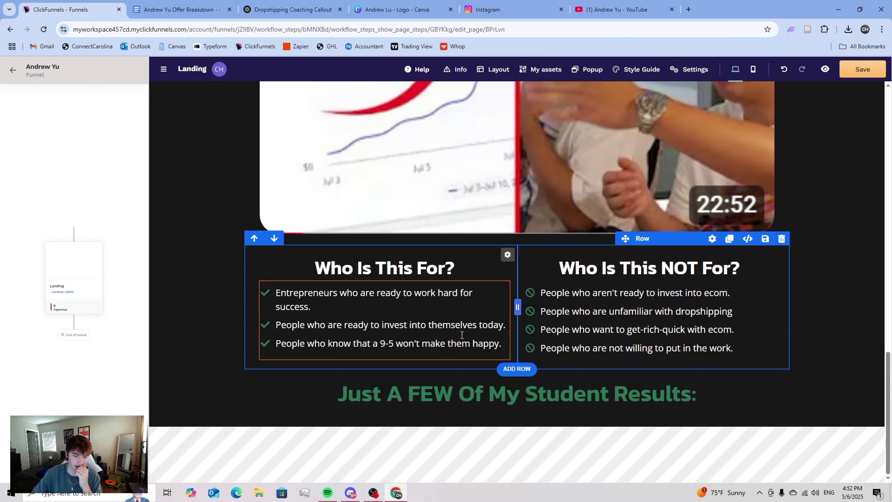
{"action": "left_click", "coordinate": [518, 418]}
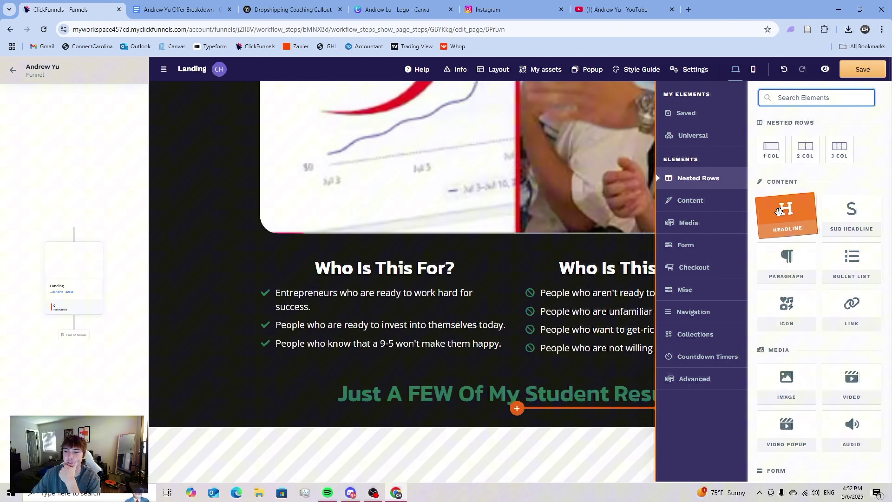
{"action": "left_click_drag", "start_coordinate": [851, 197], "coordinate": [823, 227]}
{"action": "scroll", "coordinate": [823, 226], "scroll_direction": "down", "scroll_amount": 2}
{"action": "left_click", "coordinate": [787, 290]}
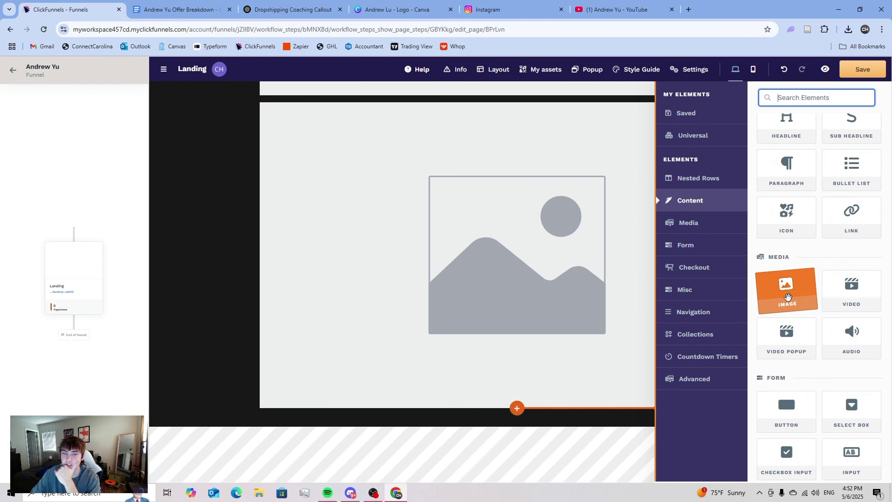
- Fill the new image block with the payout-certificate testimonial screenshot at 45% width
{"action": "scroll", "coordinate": [597, 246], "scroll_direction": "down", "scroll_amount": 2}
{"action": "scroll", "coordinate": [590, 225], "scroll_direction": "up", "scroll_amount": 1}
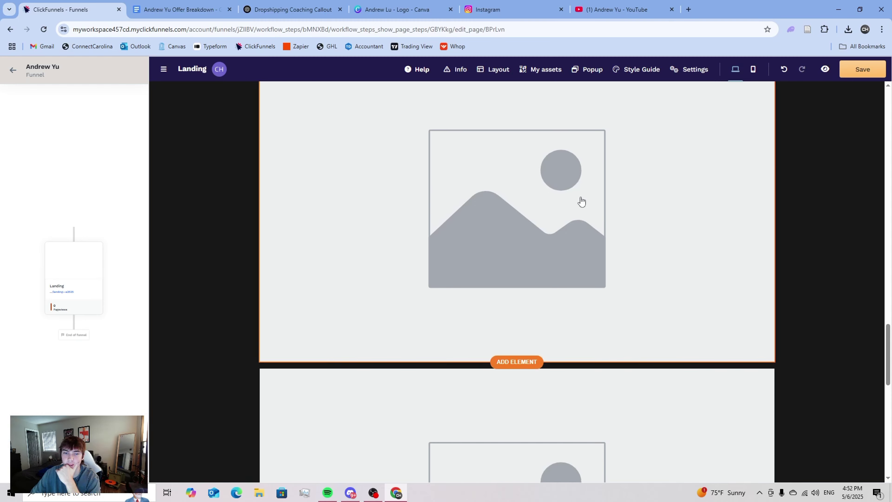
{"action": "scroll", "coordinate": [562, 211], "scroll_direction": "down", "scroll_amount": 5}
{"action": "scroll", "coordinate": [557, 215], "scroll_direction": "down", "scroll_amount": 4}
{"action": "left_click", "coordinate": [541, 219]}
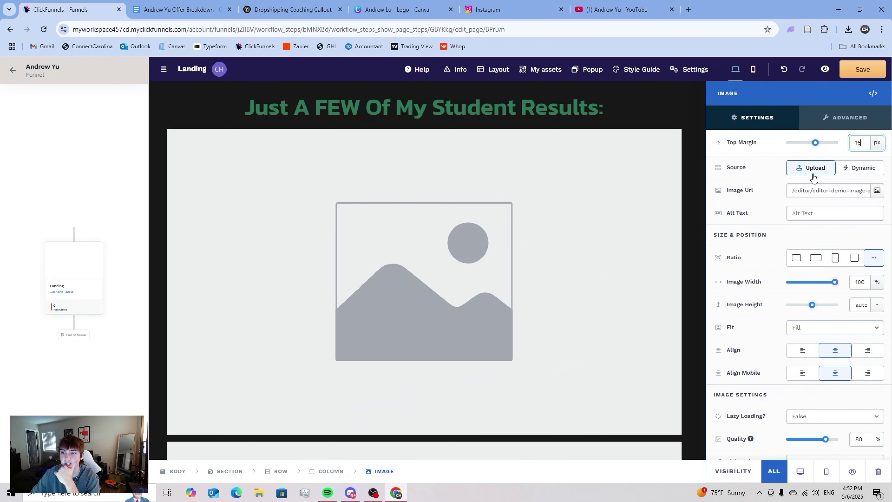
{"action": "left_click", "coordinate": [877, 190]}
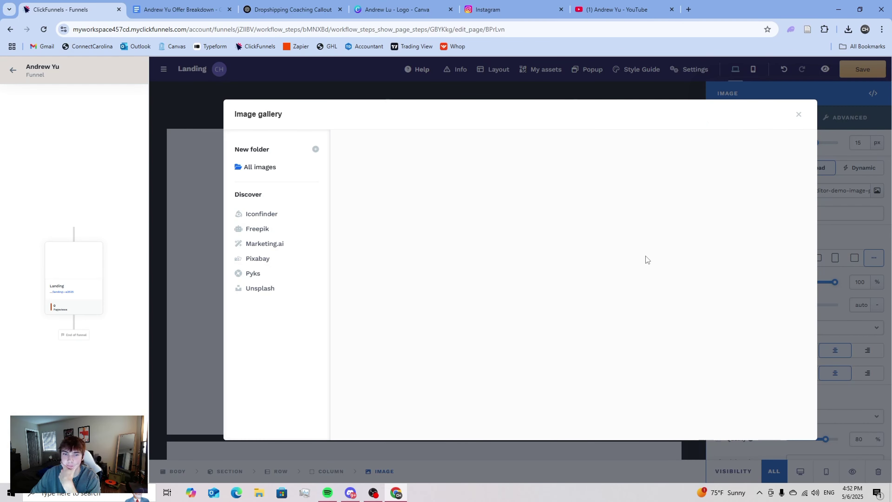
{"action": "left_click", "coordinate": [514, 230]}
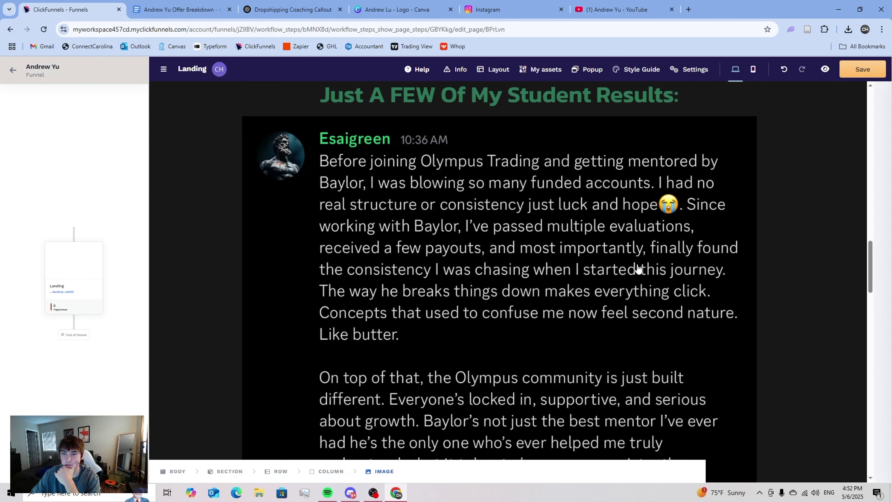
{"action": "left_click", "coordinate": [637, 267]}
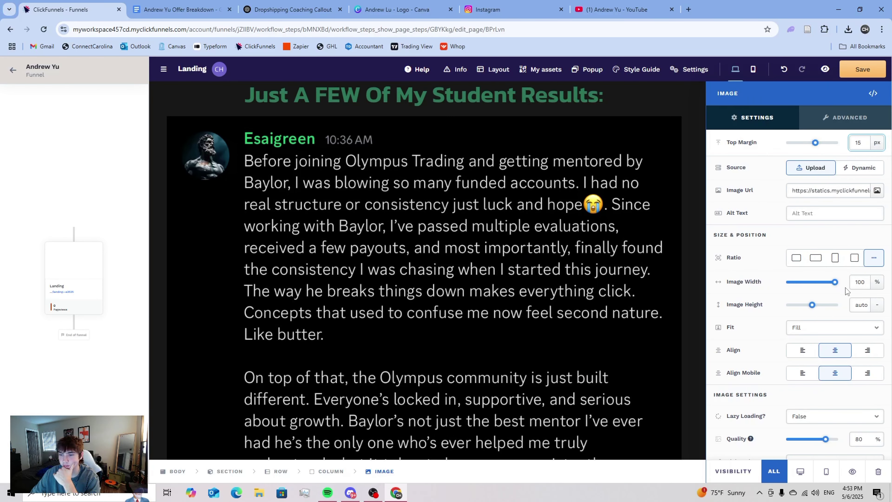
{"action": "left_click_drag", "start_coordinate": [836, 287], "coordinate": [808, 280]}
- Fill the empty placeholder with the certificate testimonial screenshot at 40% width
{"action": "scroll", "coordinate": [650, 229], "scroll_direction": "down", "scroll_amount": 8}
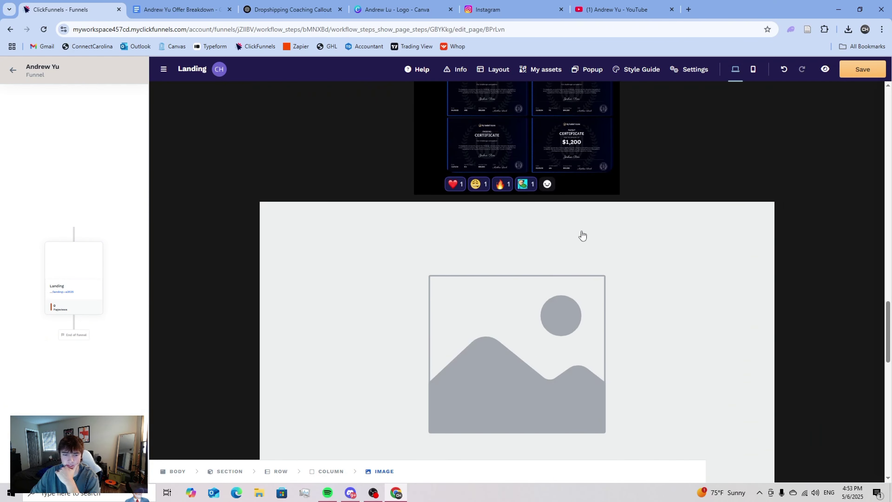
{"action": "left_click", "coordinate": [582, 253]}
{"action": "left_click", "coordinate": [877, 191]}
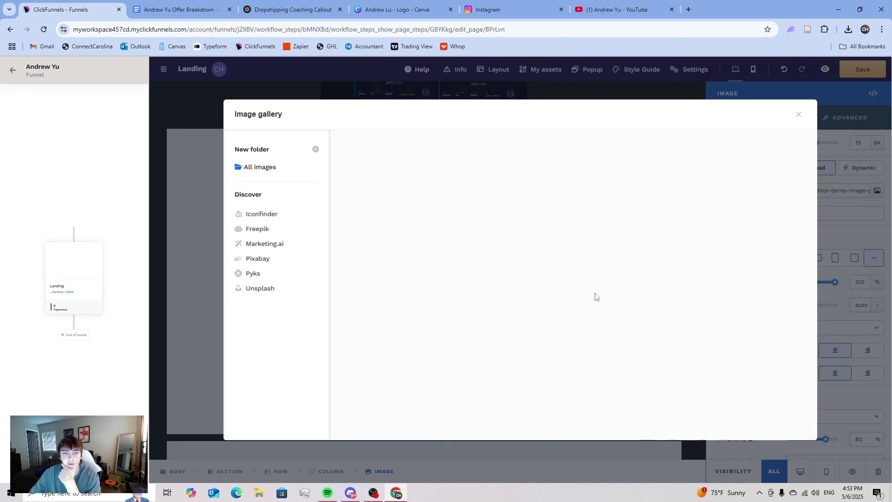
{"action": "scroll", "coordinate": [595, 298], "scroll_direction": "down", "scroll_amount": 2}
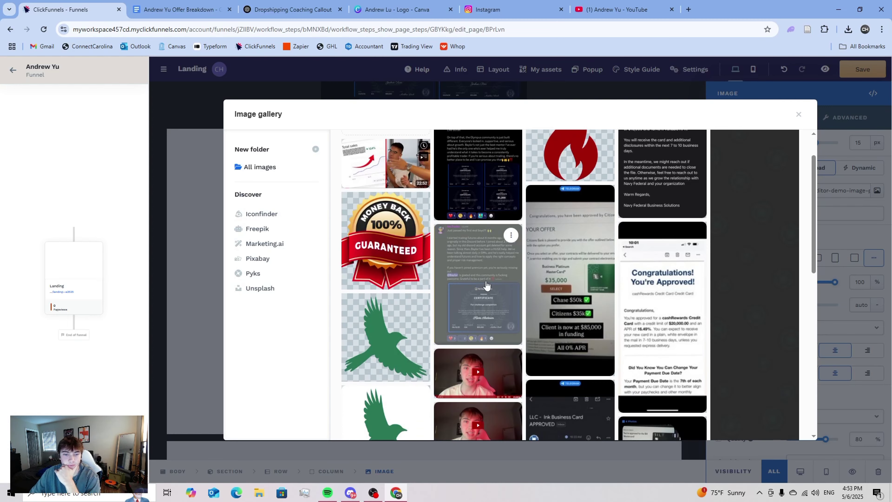
{"action": "left_click", "coordinate": [455, 273]}
{"action": "left_click_drag", "start_coordinate": [835, 285], "coordinate": [808, 284]}
{"action": "left_click", "coordinate": [576, 328]}
- Put the 'Boys internet money is real' chat screenshot into the upper placeholder
{"action": "scroll", "coordinate": [555, 325], "scroll_direction": "down", "scroll_amount": 6}
{"action": "left_click", "coordinate": [574, 283]}
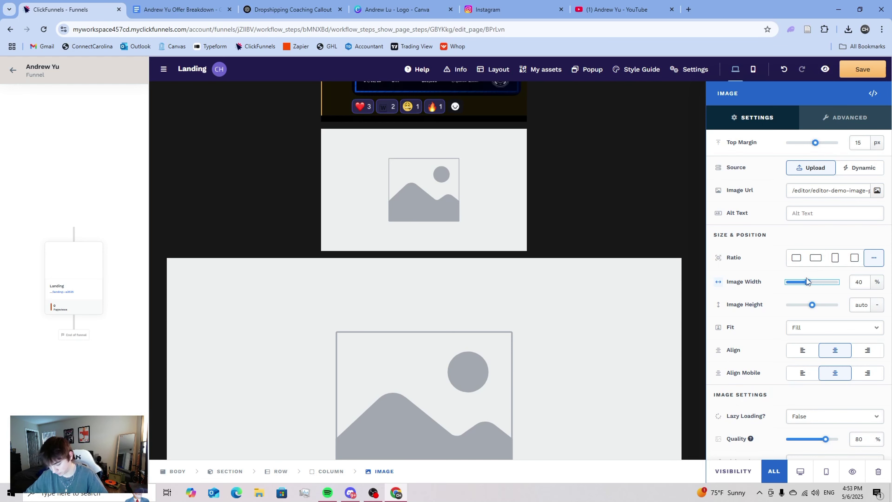
{"action": "left_click", "coordinate": [484, 205]}
{"action": "scroll", "coordinate": [633, 229], "scroll_direction": "up", "scroll_amount": 2}
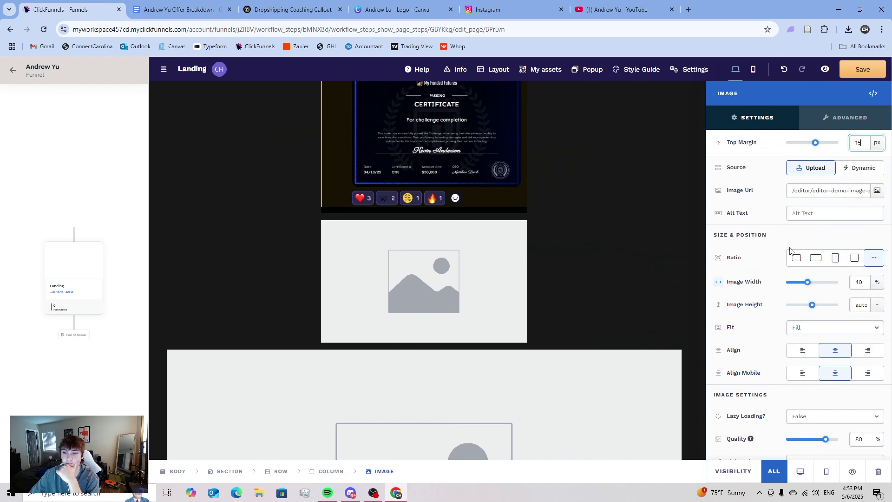
{"action": "left_click", "coordinate": [877, 192]}
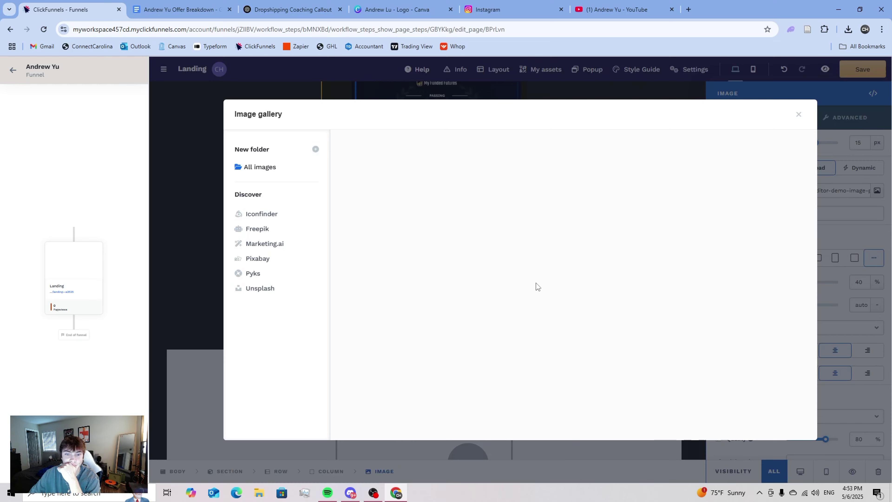
{"action": "scroll", "coordinate": [535, 288], "scroll_direction": "down", "scroll_amount": 3}
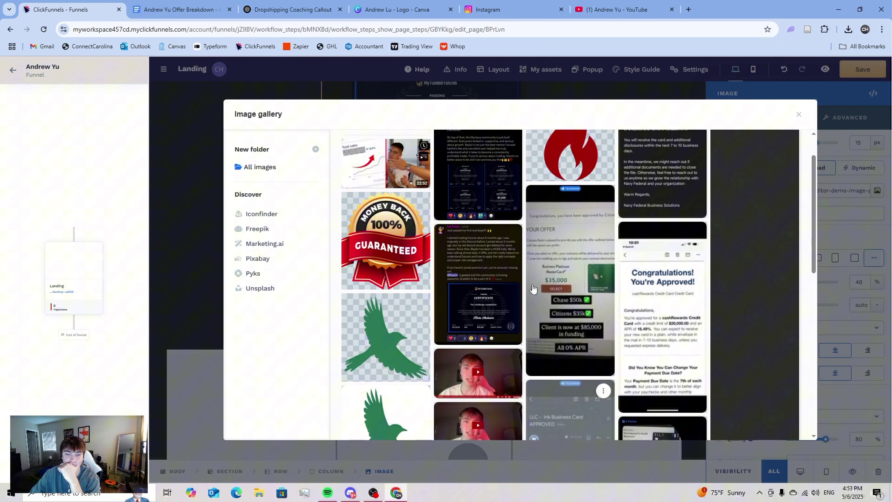
{"action": "scroll", "coordinate": [502, 256], "scroll_direction": "down", "scroll_amount": 5}
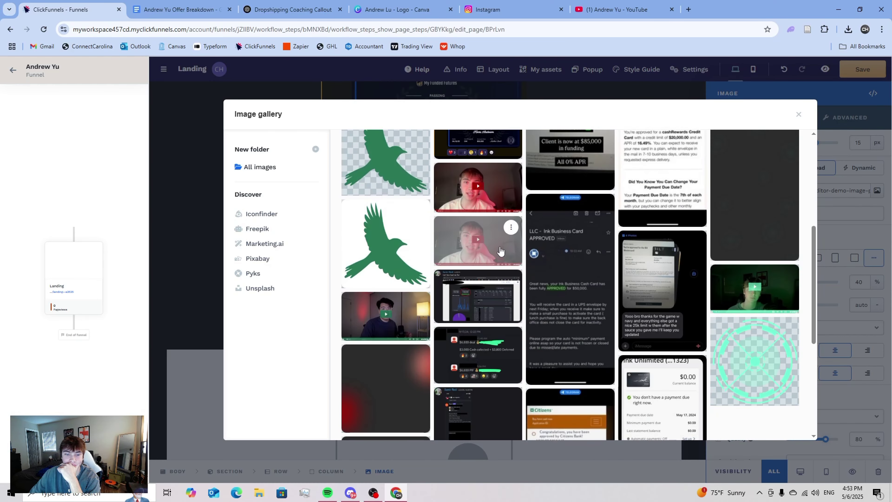
{"action": "scroll", "coordinate": [501, 250], "scroll_direction": "down", "scroll_amount": 3}
{"action": "left_click", "coordinate": [468, 211]}
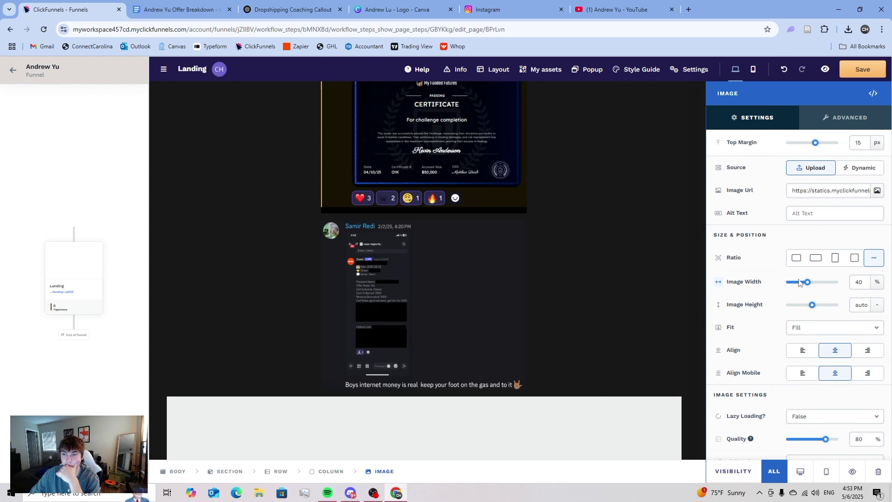
- Delete the leftover empty image placeholder
{"action": "scroll", "coordinate": [559, 283], "scroll_direction": "down", "scroll_amount": 5}
{"action": "left_click", "coordinate": [562, 280]}
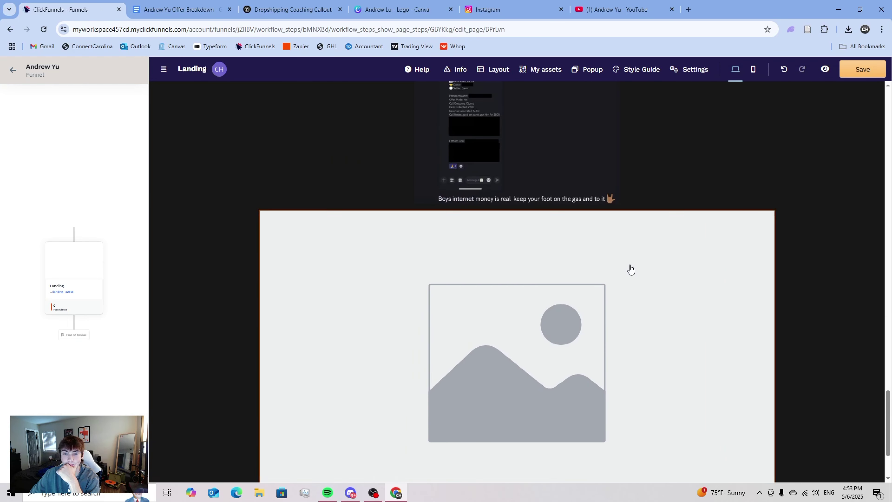
{"action": "key", "text": "Escape"}
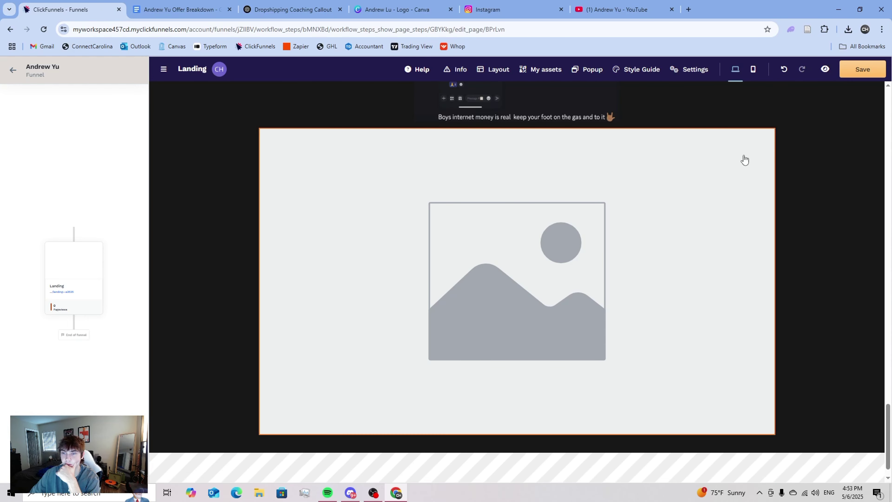
{"action": "left_click", "coordinate": [765, 125]}
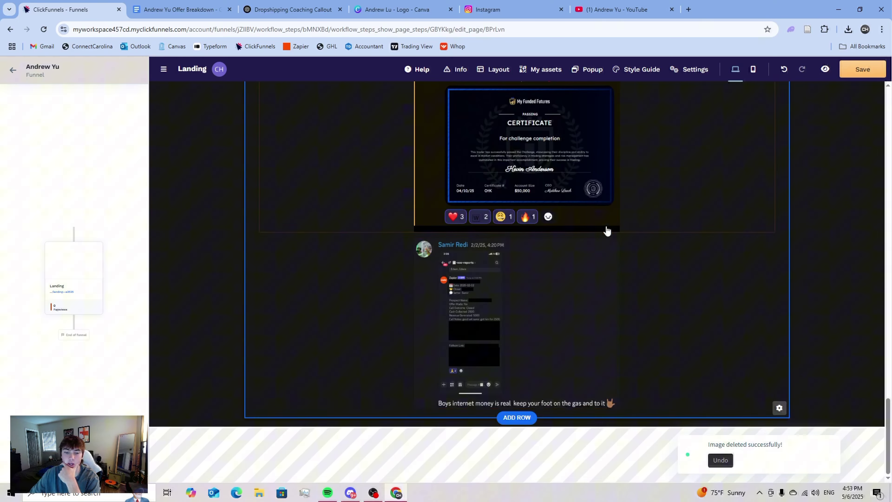
- Place a copy of the Apply Now button in a new 1-column row below What's Included
{"action": "scroll", "coordinate": [607, 229], "scroll_direction": "up", "scroll_amount": 10}
{"action": "scroll", "coordinate": [610, 223], "scroll_direction": "up", "scroll_amount": 10}
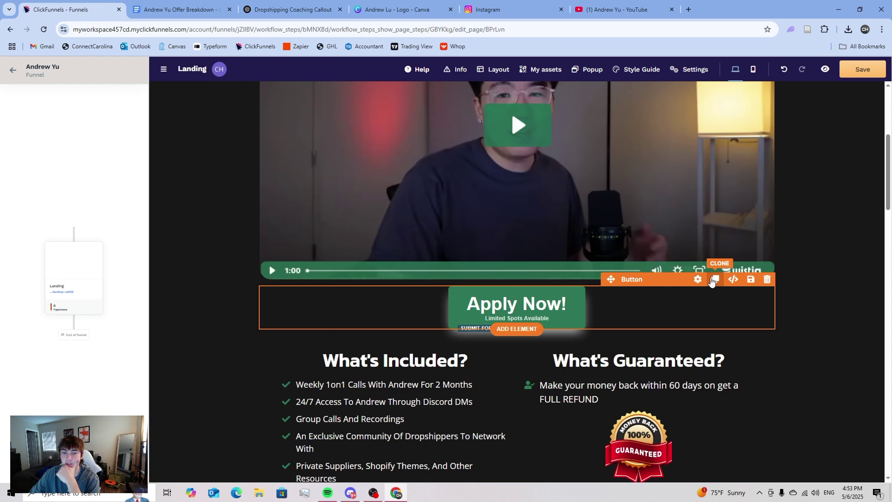
{"action": "left_click", "coordinate": [713, 279]}
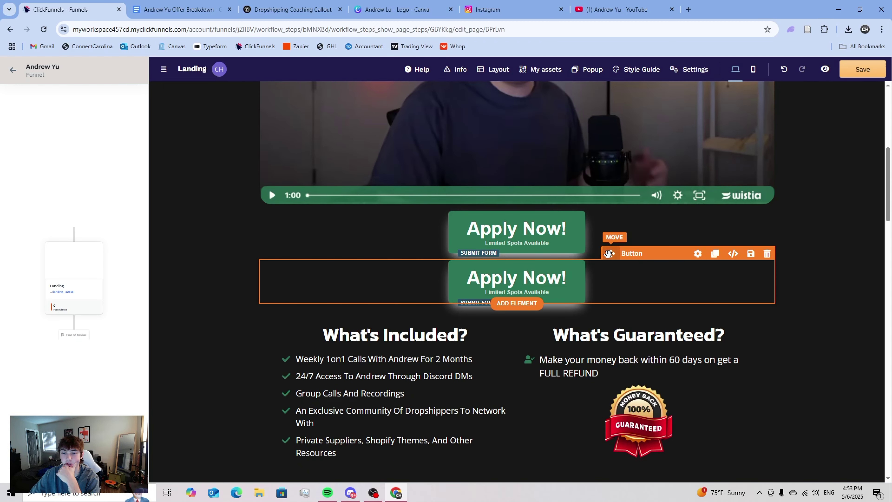
{"action": "scroll", "coordinate": [562, 228], "scroll_direction": "down", "scroll_amount": 8}
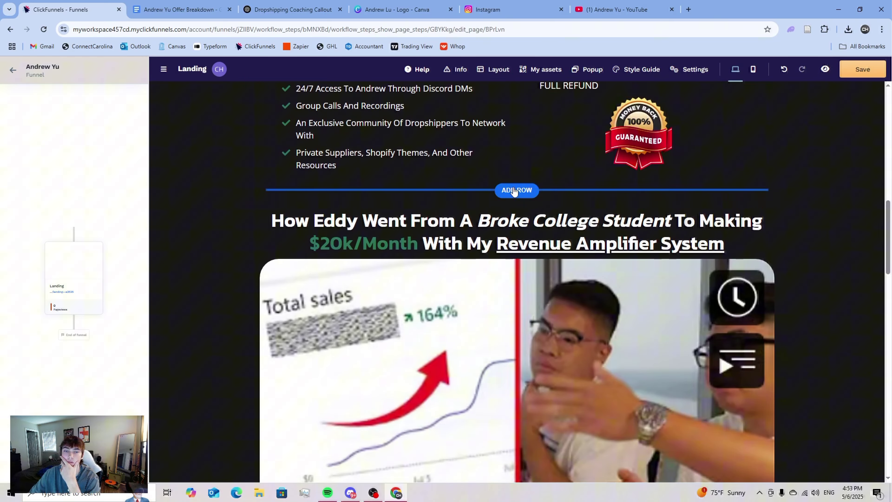
{"action": "left_click", "coordinate": [513, 190]}
{"action": "left_click", "coordinate": [553, 139]}
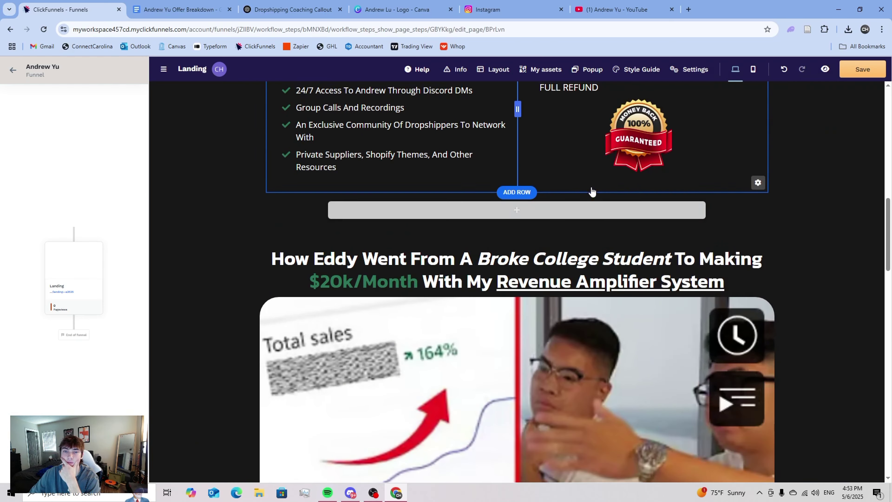
{"action": "scroll", "coordinate": [593, 191], "scroll_direction": "up", "scroll_amount": 6}
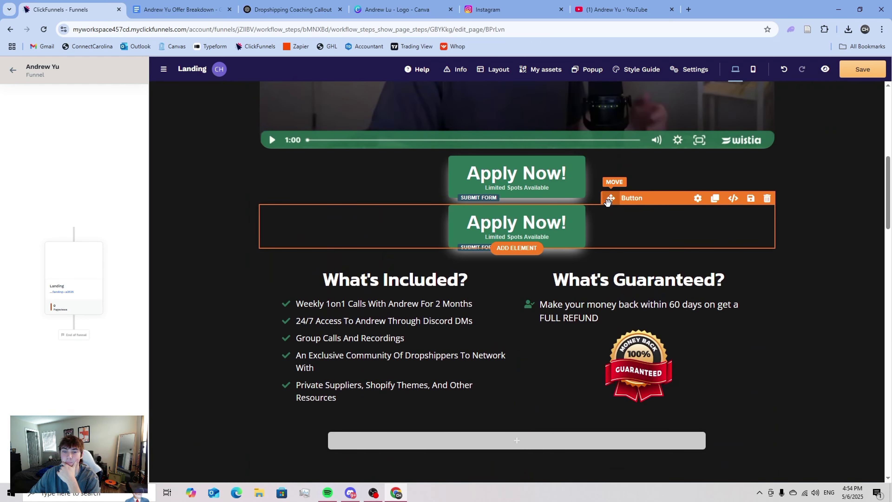
{"action": "left_click_drag", "start_coordinate": [608, 201], "coordinate": [538, 327]}
{"action": "mouse_move", "coordinate": [590, 276]}
{"action": "left_mouse_down"}
{"action": "mouse_move", "coordinate": [562, 453]}
{"action": "mouse_move", "coordinate": [537, 236]}
{"action": "left_mouse_up"}
- Place another Apply Now copy in a new 1-column row under the Who Is This For lists
{"action": "left_click", "coordinate": [694, 216]}
{"action": "scroll", "coordinate": [591, 253], "scroll_direction": "down", "scroll_amount": 1}
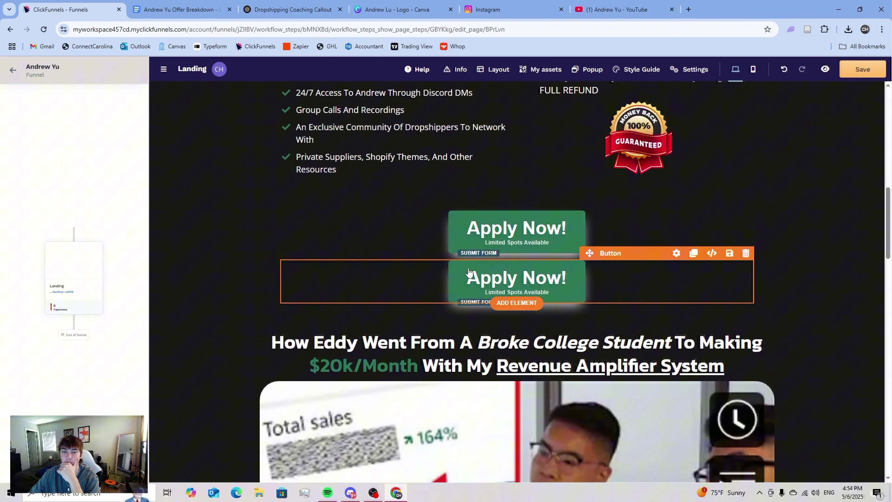
{"action": "scroll", "coordinate": [556, 481], "scroll_direction": "down", "scroll_amount": 2}
{"action": "left_click_drag", "start_coordinate": [556, 481], "coordinate": [537, 235]}
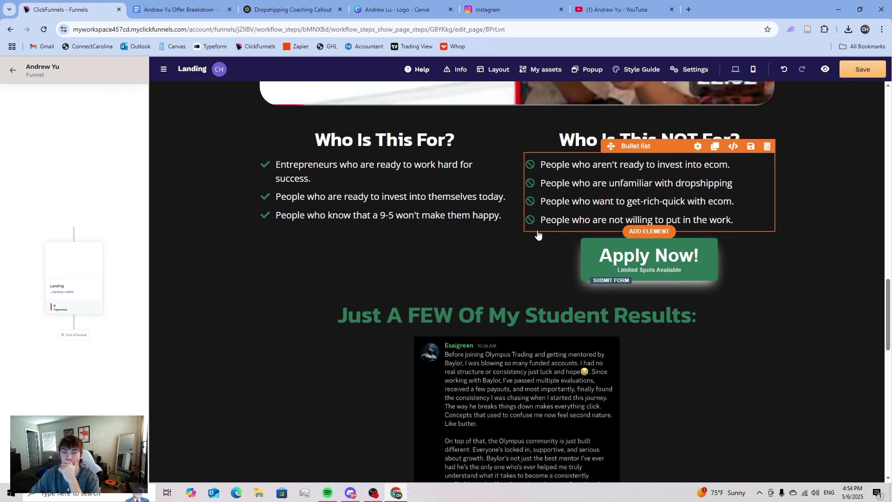
{"action": "left_click", "coordinate": [537, 290]}
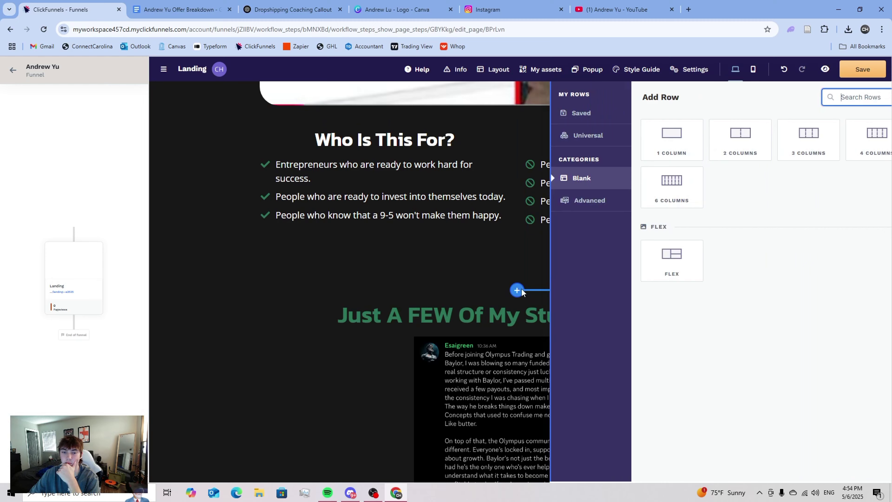
{"action": "left_click", "coordinate": [516, 147]}
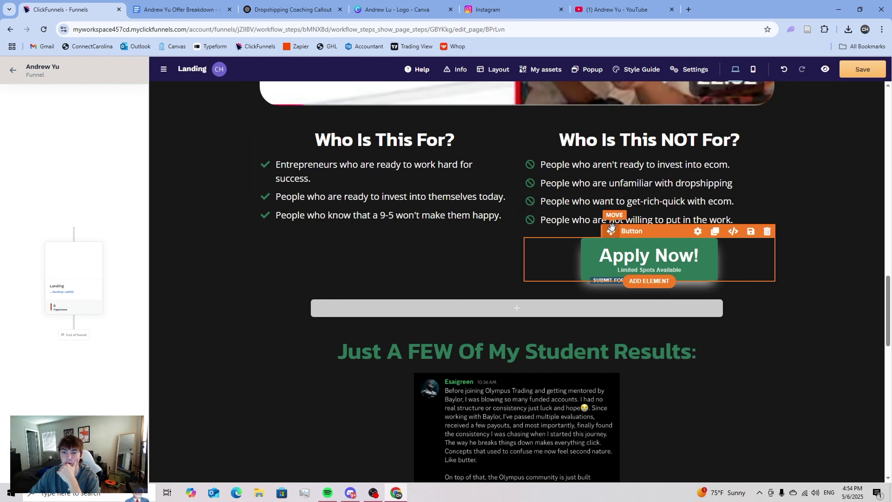
{"action": "left_click_drag", "start_coordinate": [611, 227], "coordinate": [541, 309]}
- Move a further Apply Now copy below the last testimonial screenshot
{"action": "scroll", "coordinate": [558, 229], "scroll_direction": "down", "scroll_amount": 3}
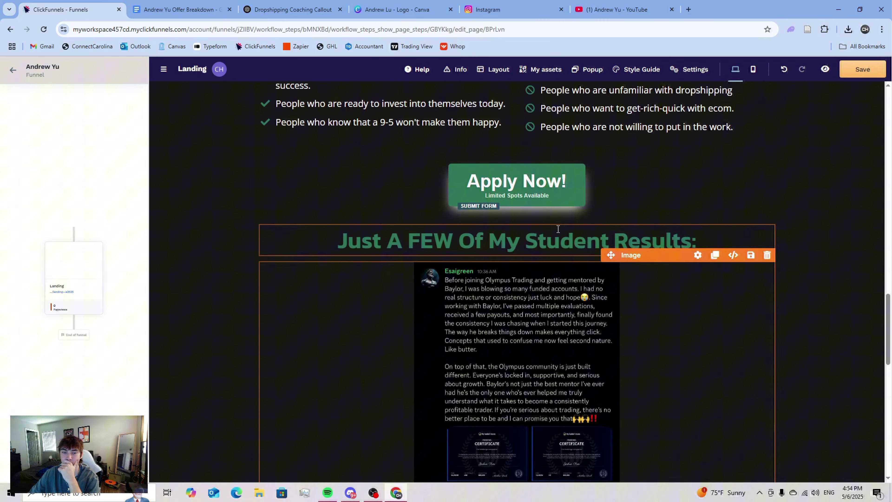
{"action": "left_click", "coordinate": [715, 111]}
{"action": "scroll", "coordinate": [509, 297], "scroll_direction": "up", "scroll_amount": 3}
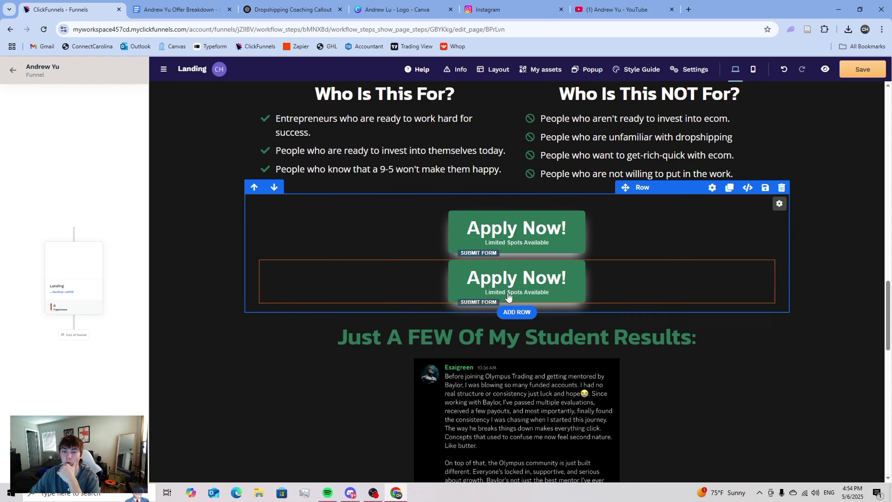
{"action": "left_click_drag", "start_coordinate": [612, 254], "coordinate": [519, 415]}
- Change the bottom button text to 'I Want To Join The People Above!'
{"action": "left_click", "coordinate": [514, 436]}
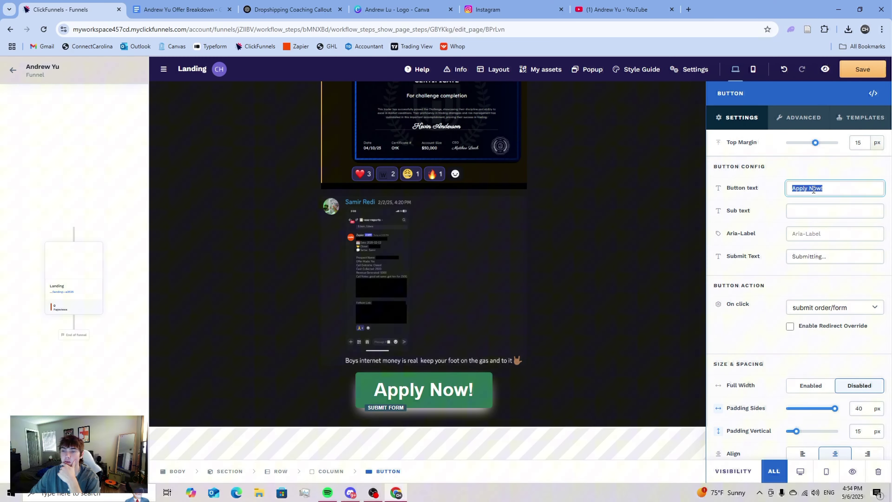
{"action": "scroll", "coordinate": [414, 253], "scroll_direction": "up", "scroll_amount": 15}
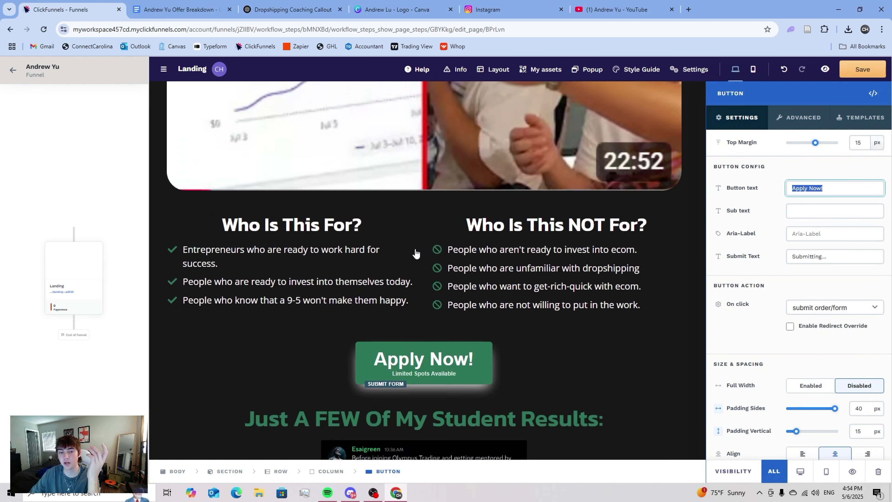
{"action": "scroll", "coordinate": [415, 253], "scroll_direction": "down", "scroll_amount": 10}
{"action": "scroll", "coordinate": [415, 253], "scroll_direction": "down", "scroll_amount": 8}
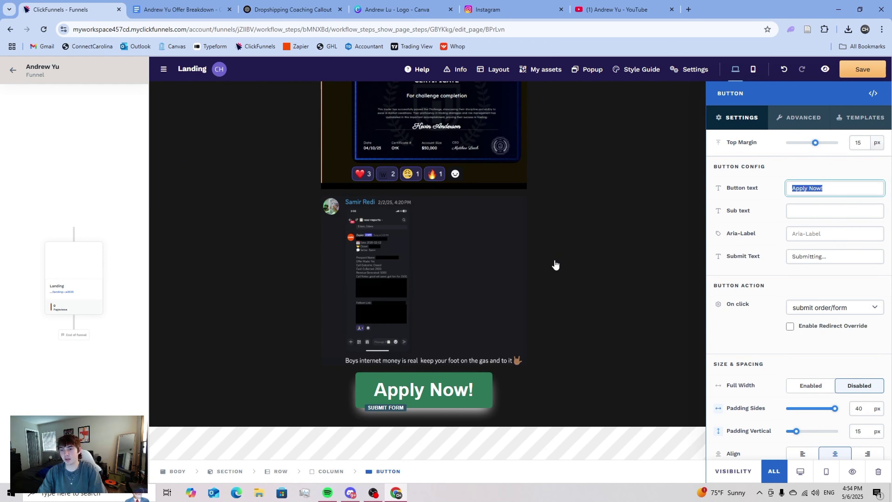
{"action": "type", "text": "w"}
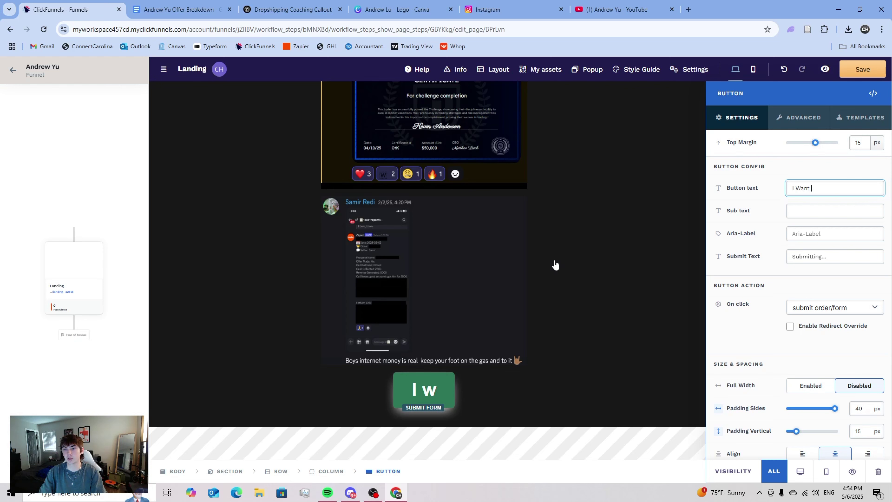
{"action": "type", "text": "ant To Join The P"}
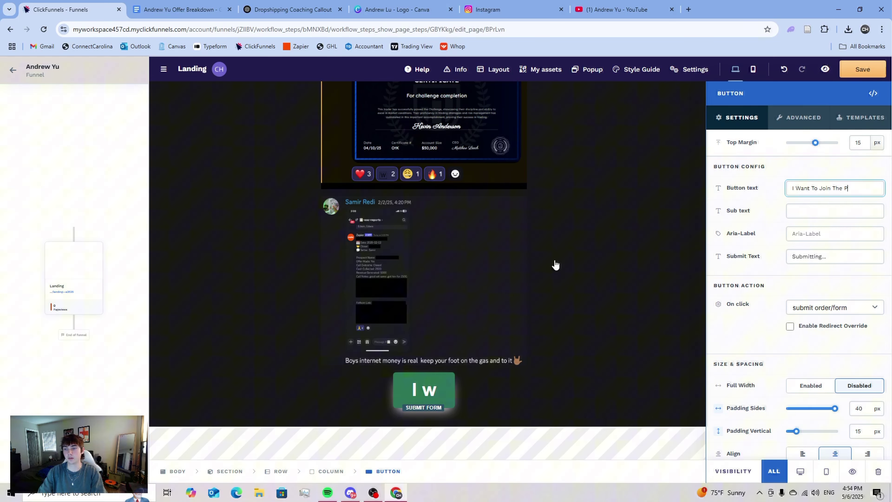
{"action": "type", "text": "eo"}
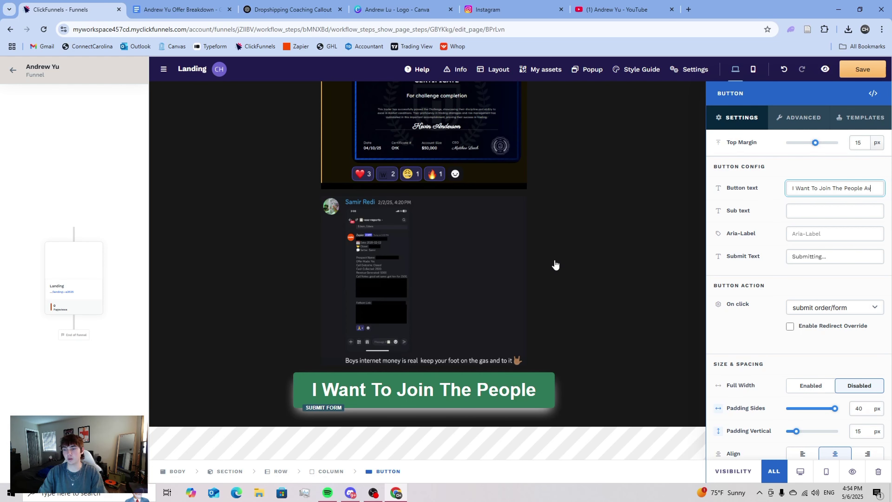
{"action": "type", "text": "ple Abocv"}
{"action": "key", "text": "BackSpace"}
{"action": "key", "text": "BackSpace"}
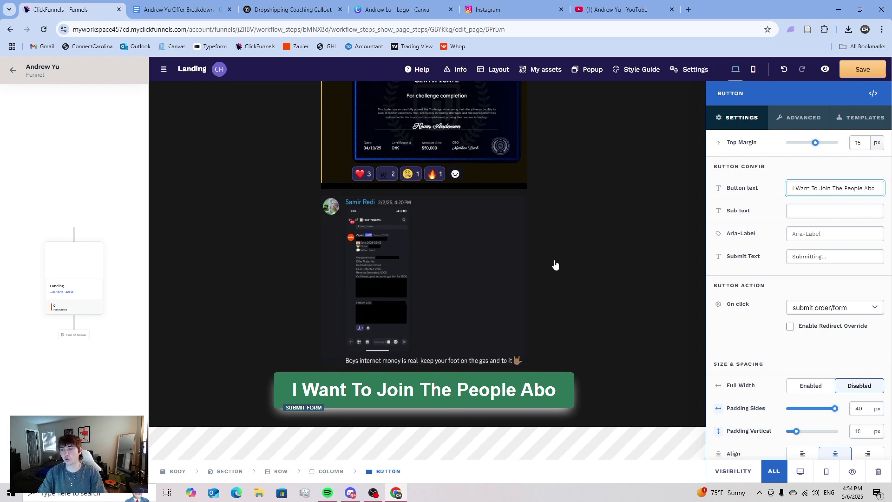
{"action": "type", "text": "ve!"}
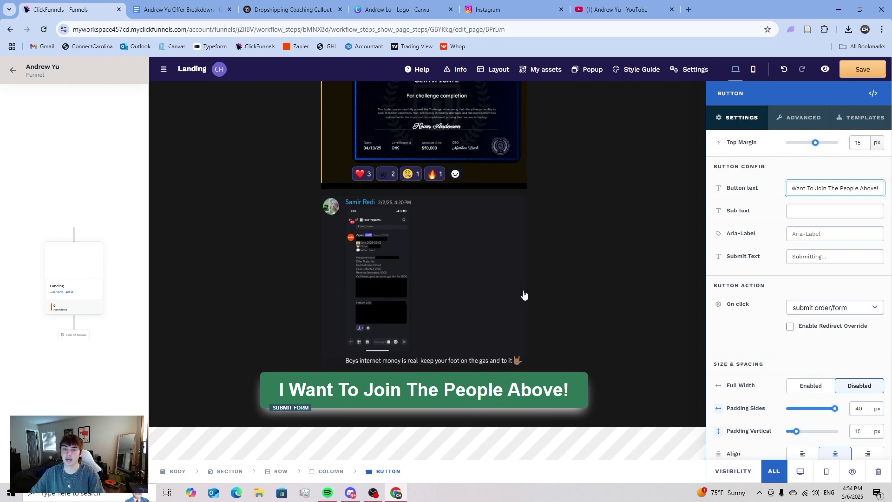
- Set the button font size to 1.12 and top margin to 30 px, then add a 1-column row below
{"action": "scroll", "coordinate": [808, 291], "scroll_direction": "down", "scroll_amount": 5}
{"action": "scroll", "coordinate": [807, 296], "scroll_direction": "up", "scroll_amount": 1}
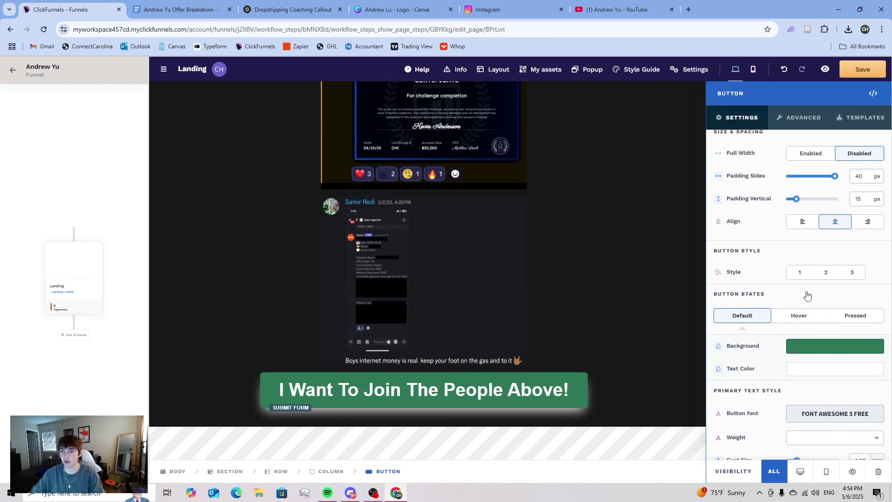
{"action": "scroll", "coordinate": [830, 317], "scroll_direction": "down", "scroll_amount": 5}
{"action": "left_click_drag", "start_coordinate": [796, 277], "coordinate": [795, 279]}
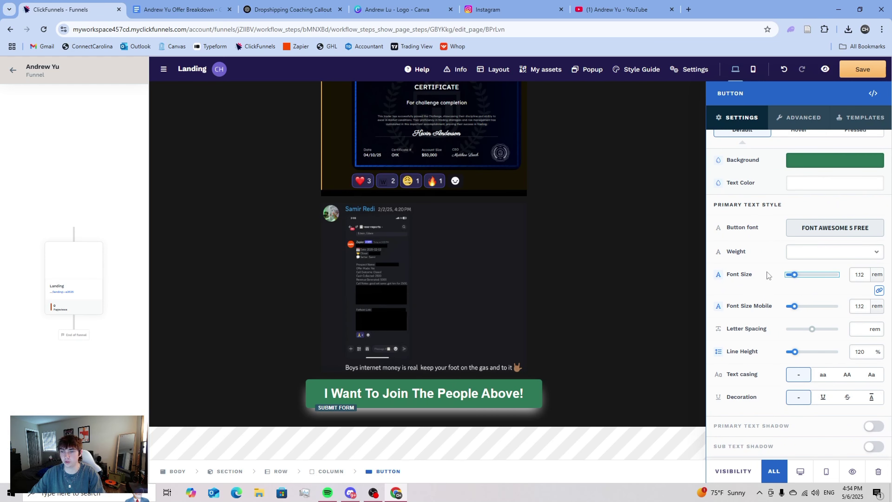
{"action": "scroll", "coordinate": [767, 276], "scroll_direction": "up", "scroll_amount": 10}
{"action": "left_click", "coordinate": [820, 143]}
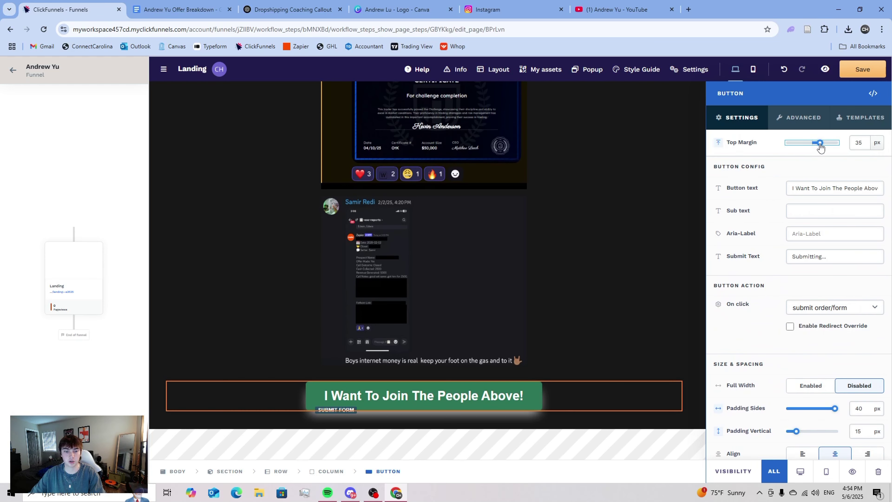
{"action": "left_click_drag", "start_coordinate": [819, 143], "coordinate": [819, 144]}
{"action": "left_click", "coordinate": [572, 244]}
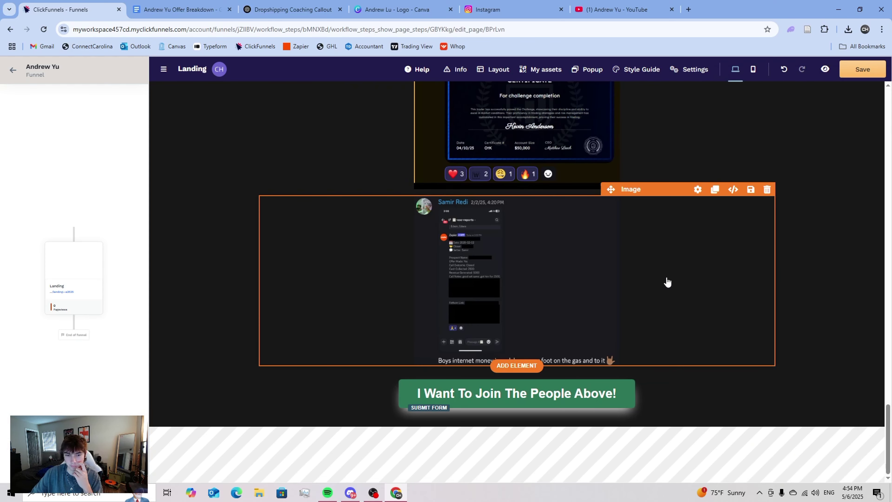
{"action": "left_click", "coordinate": [517, 418]}
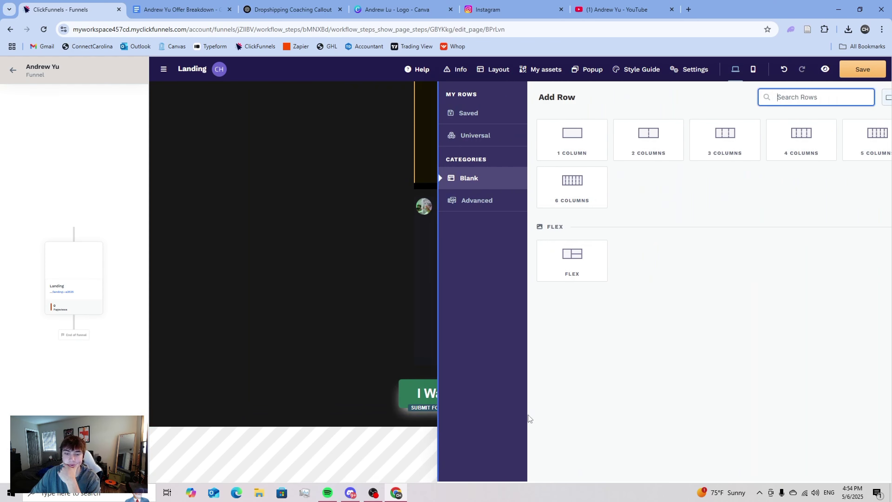
{"action": "left_click", "coordinate": [548, 159]}
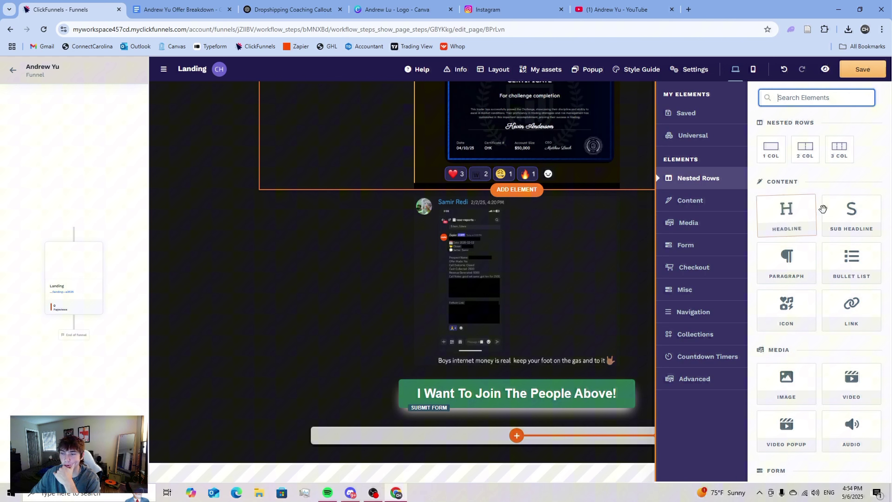
- Add a headline, an image and a sub headline to the new row
{"action": "left_click", "coordinate": [805, 218]}
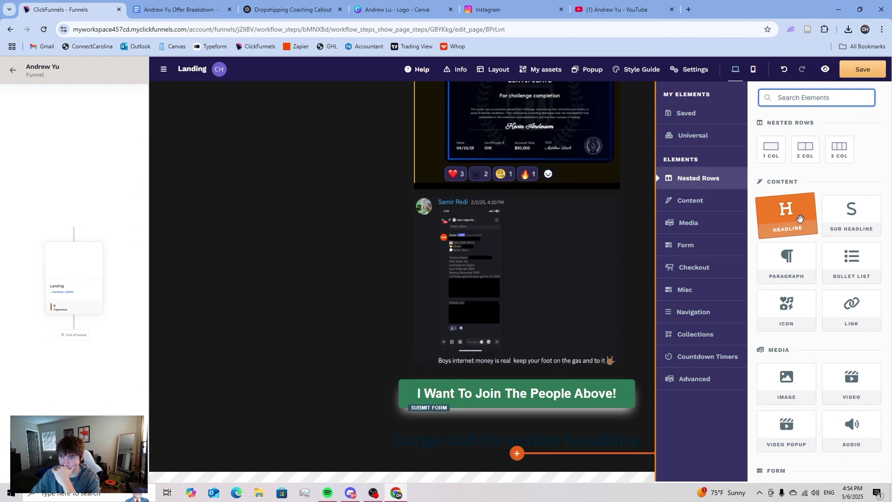
{"action": "left_click", "coordinate": [786, 383]}
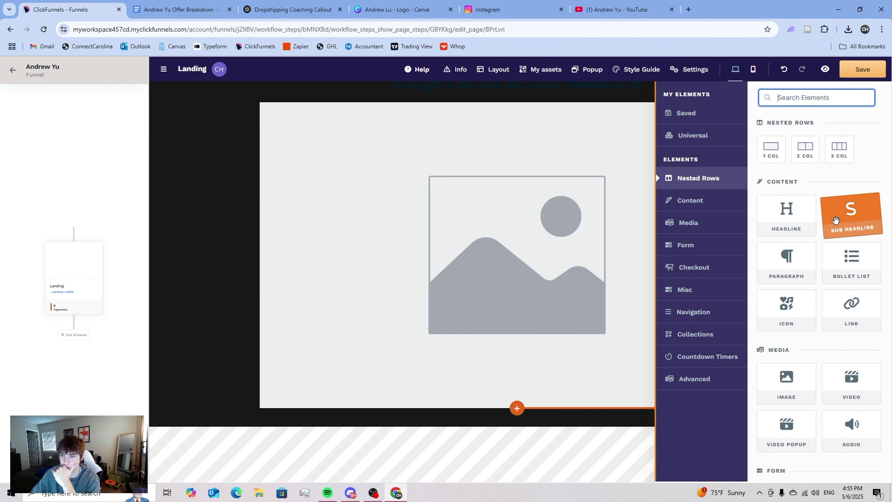
{"action": "left_click", "coordinate": [851, 214]}
{"action": "scroll", "coordinate": [549, 208], "scroll_direction": "up", "scroll_amount": 3}
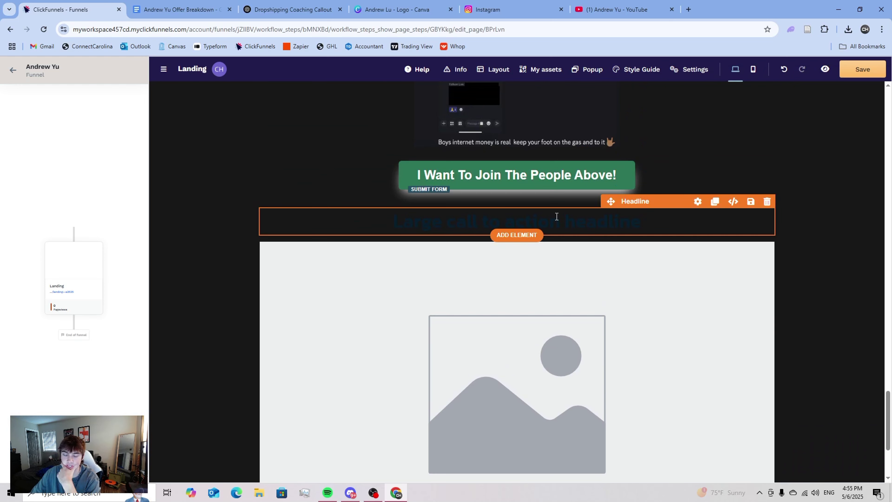
- Replace the headline text with the brand name and pick a picture for the image placeholder
{"action": "triple_click", "coordinate": [614, 220]}
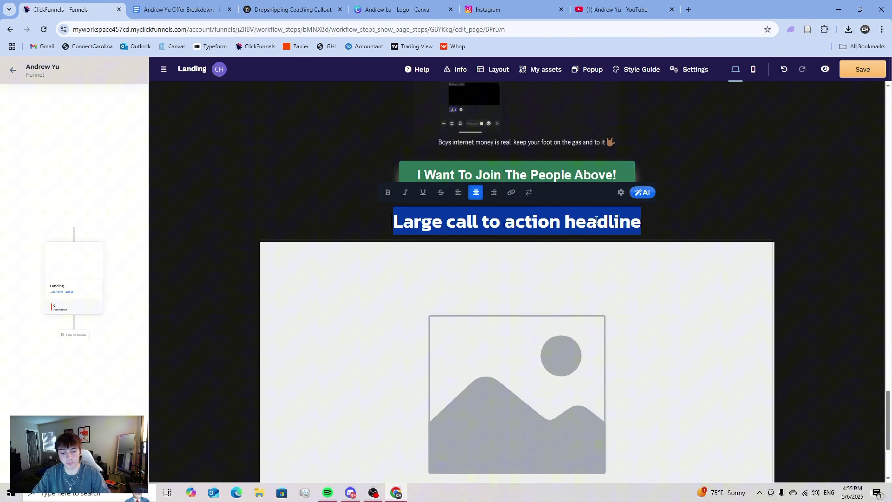
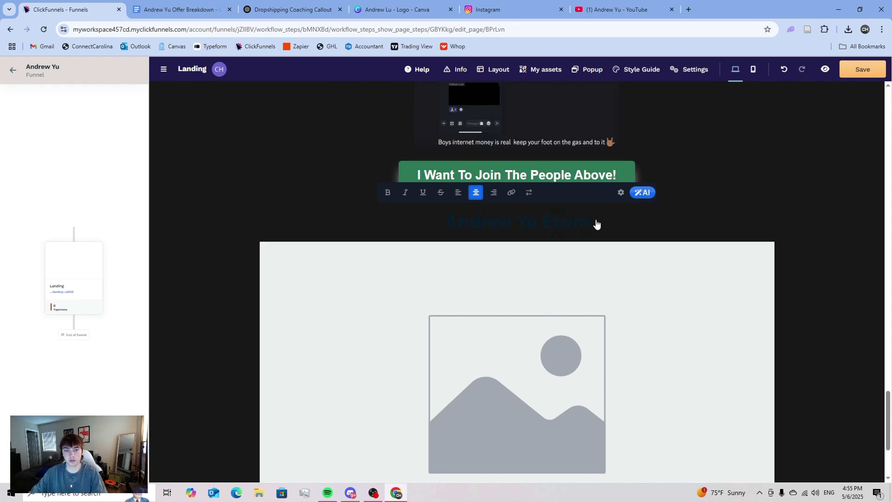
{"action": "left_click", "coordinate": [548, 281]}
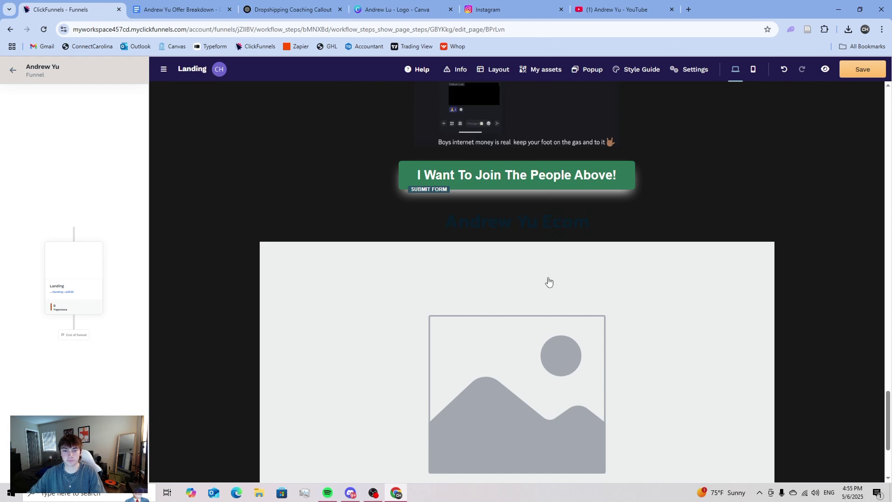
{"action": "left_click", "coordinate": [877, 191]}
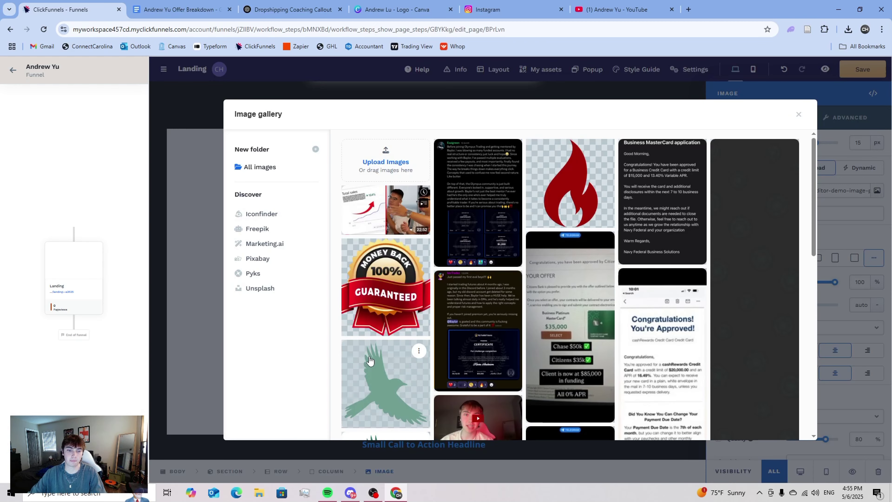
- Insert the green bird image at 6% width
{"action": "left_click", "coordinate": [370, 365]}
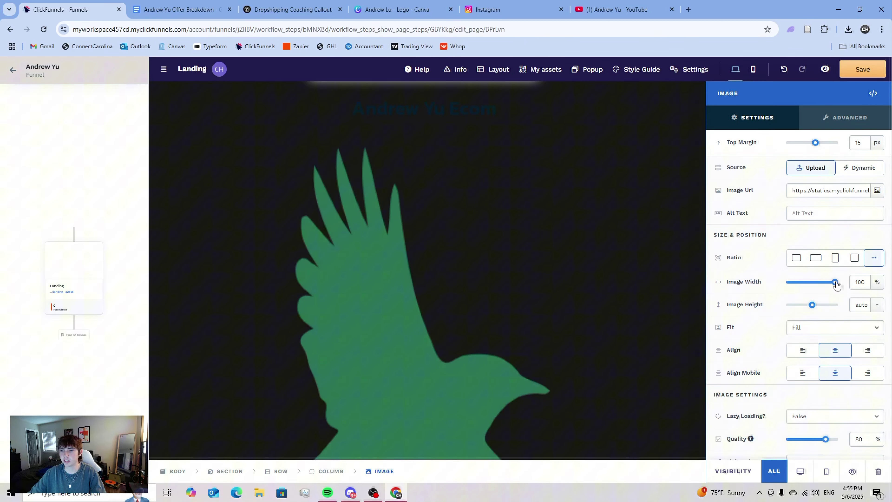
{"action": "left_click_drag", "start_coordinate": [835, 282], "coordinate": [793, 291]}
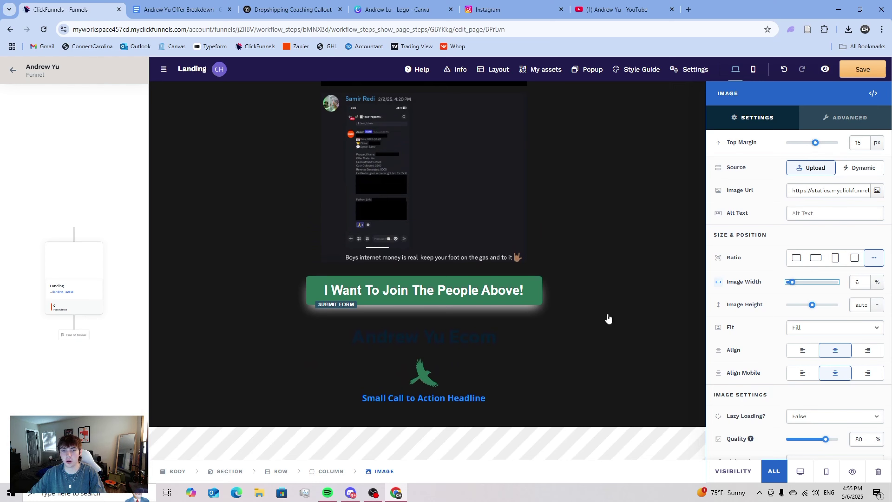
{"action": "left_click", "coordinate": [492, 334]}
- Color the brand headline light green 9dd1bb and set its typography style to S
{"action": "left_click", "coordinate": [581, 353]}
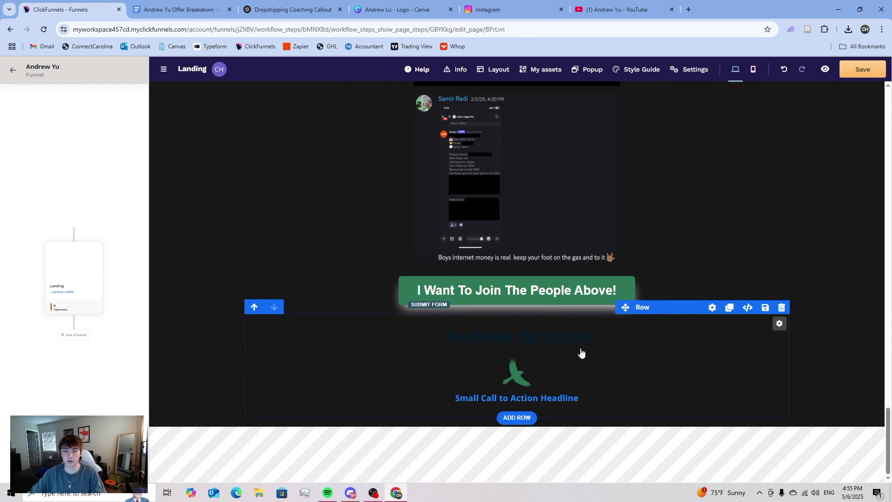
{"action": "left_click", "coordinate": [644, 319]}
{"action": "left_click", "coordinate": [832, 371]}
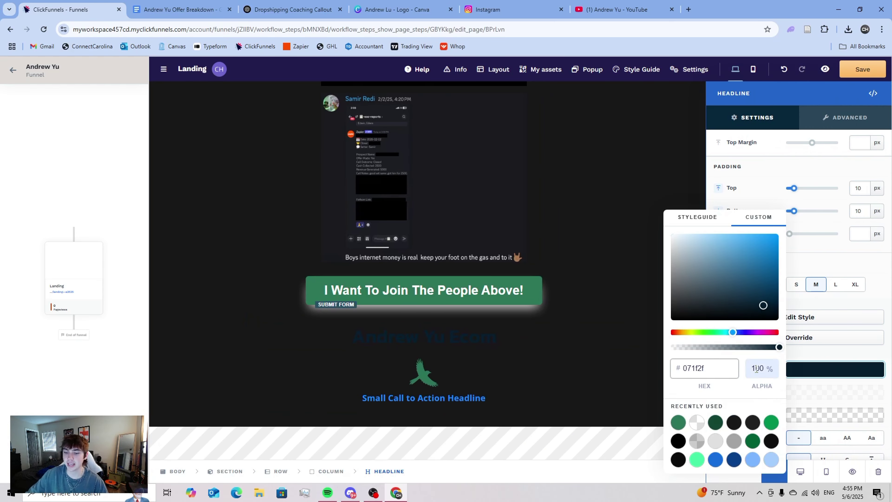
{"action": "left_click", "coordinate": [678, 423]}
{"action": "left_click_drag", "start_coordinate": [704, 254], "coordinate": [693, 241]}
{"action": "left_click", "coordinate": [536, 365]}
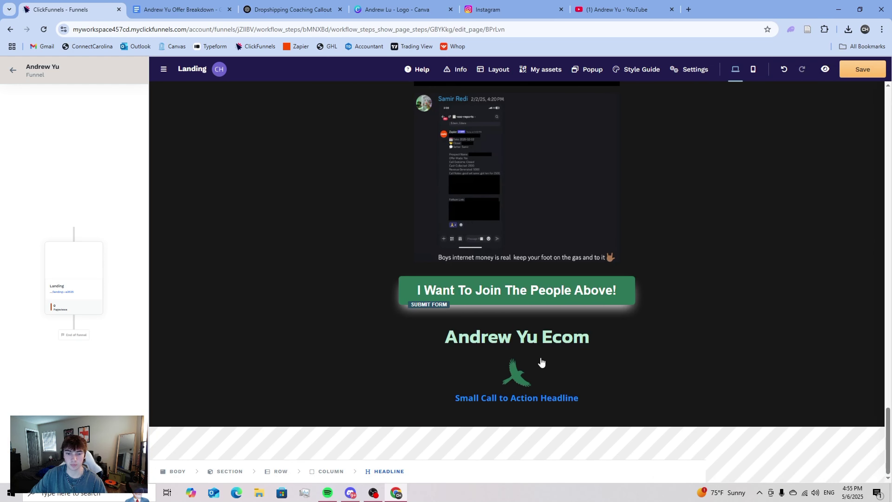
{"action": "left_click", "coordinate": [626, 329]}
{"action": "left_click", "coordinate": [798, 285]}
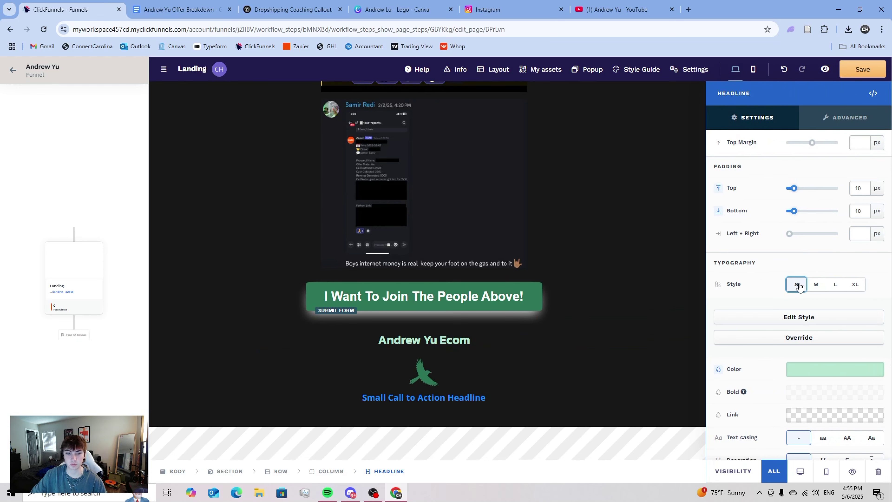
{"action": "left_click", "coordinate": [494, 397]}
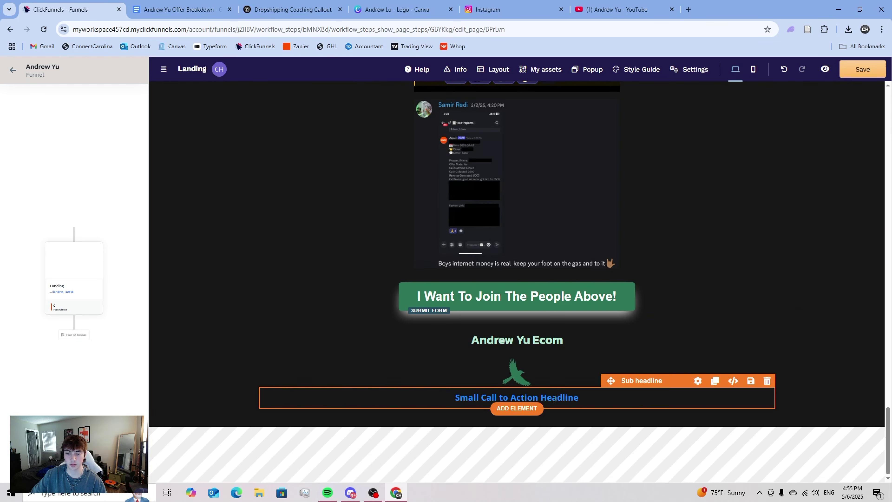
{"action": "double_click", "coordinate": [555, 397]}
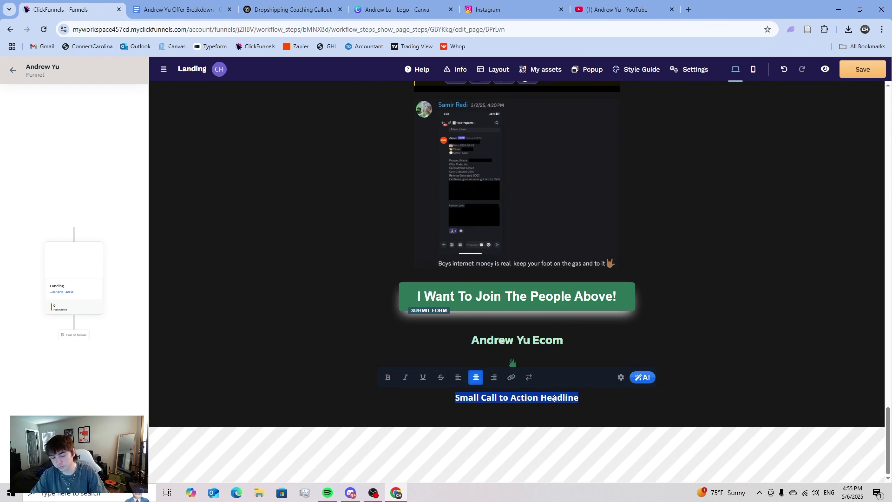
- Open griffinecom.com in a new tab and go to its /optin page
{"action": "left_click", "coordinate": [688, 10]}
{"action": "type", "text": "griffinecom.com"}
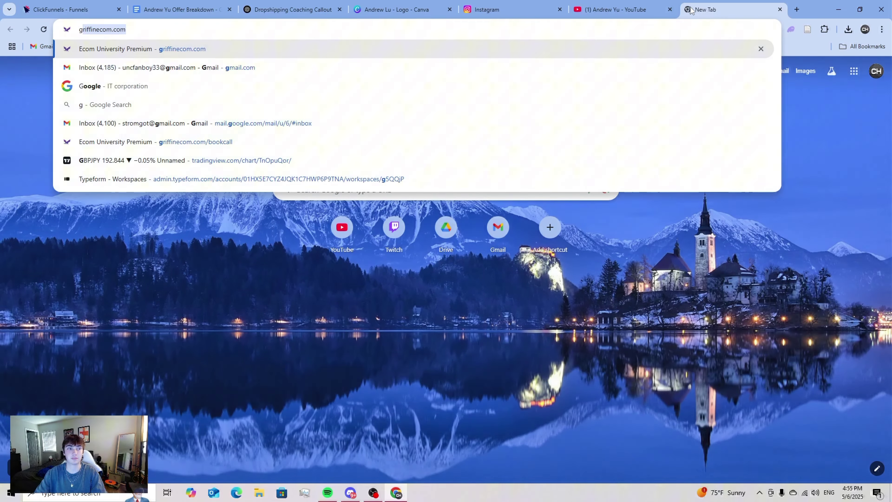
{"action": "key", "text": "Return"}
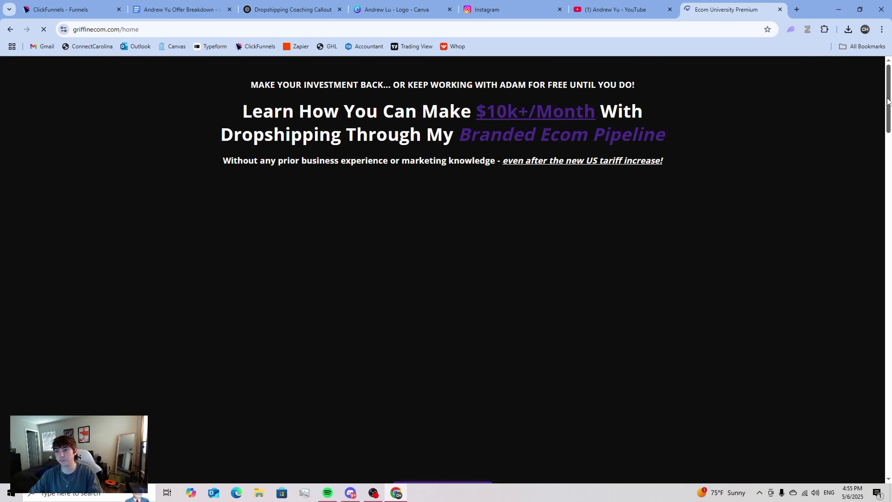
{"action": "left_click_drag", "start_coordinate": [887, 101], "coordinate": [887, 443]}
{"action": "scroll", "coordinate": [852, 294], "scroll_direction": "up", "scroll_amount": 6}
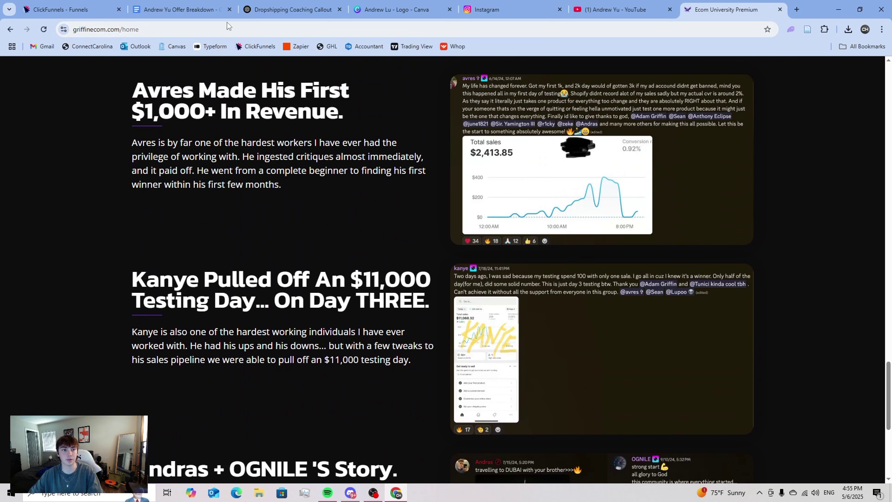
{"action": "left_click", "coordinate": [216, 26]}
{"action": "left_click", "coordinate": [207, 28]}
{"action": "key", "text": "BackSpace"}
{"action": "key", "text": "BackSpace"}
{"action": "key", "text": "BackSpace"}
{"action": "key", "text": "BackSpace"}
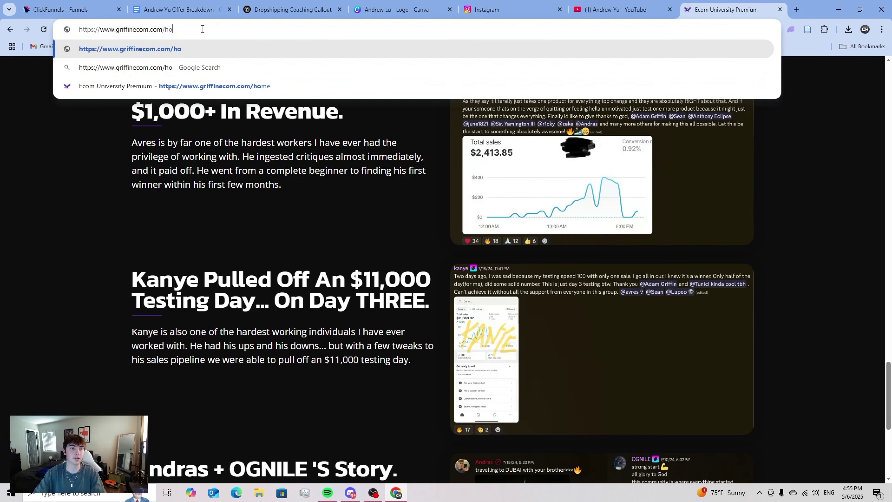
{"action": "type", "text": "opti"}
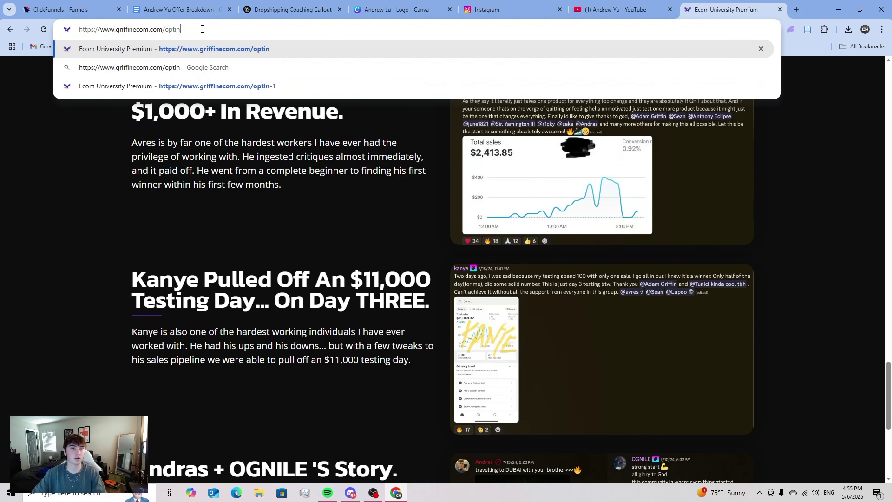
{"action": "type", "text": "n"}
{"action": "key", "text": "Return"}
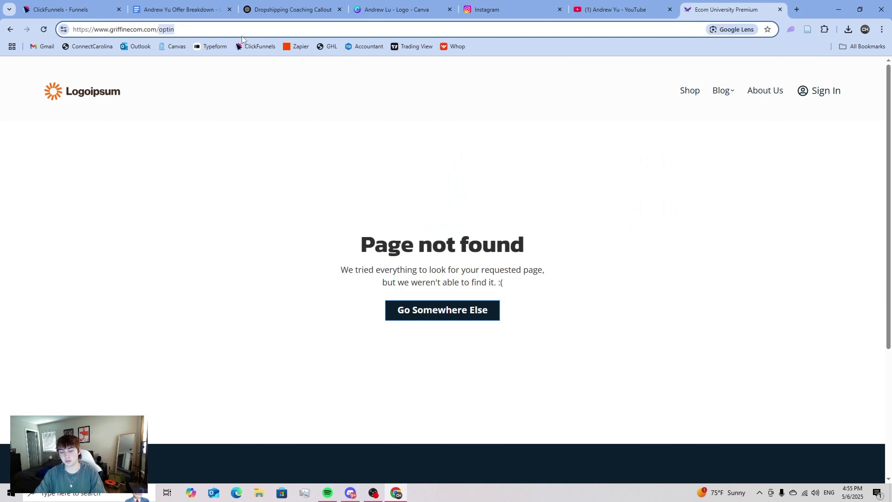
- Copy the footer copyright line from griffinecom.com/bookcall, then close it and return to ClickFunnels
{"action": "type", "text": "bookcall"}
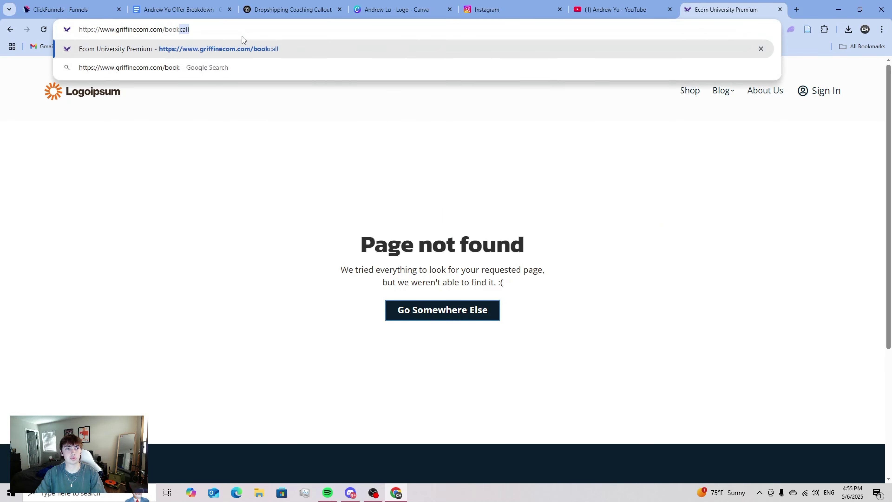
{"action": "key", "text": "Return"}
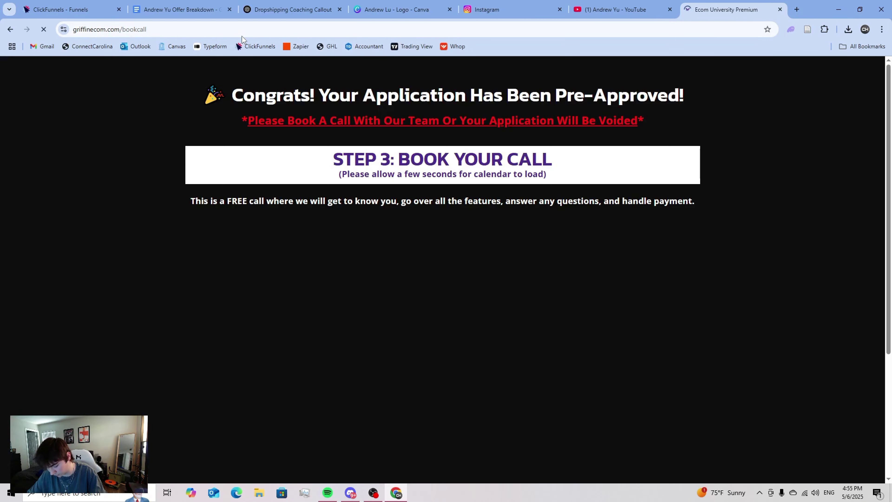
{"action": "scroll", "coordinate": [335, 266], "scroll_direction": "down", "scroll_amount": 5}
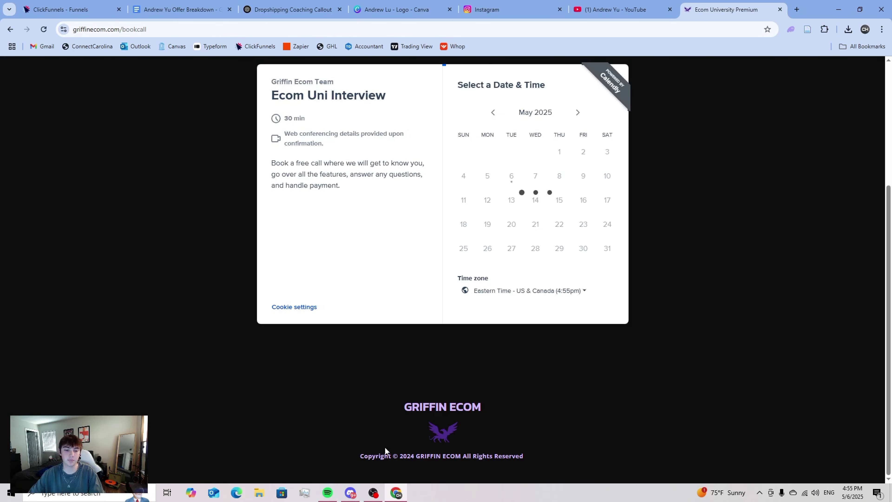
{"action": "left_click_drag", "start_coordinate": [359, 456], "coordinate": [526, 464]}
{"action": "key", "text": "ctrl+c"}
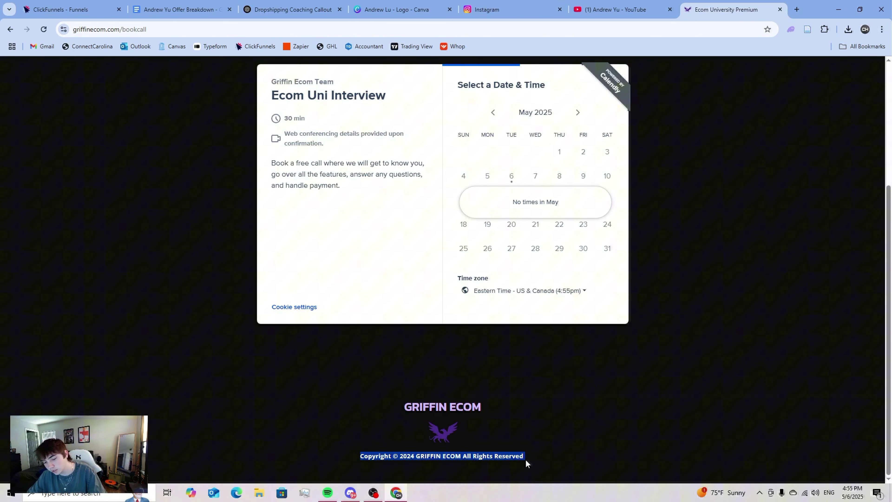
{"action": "left_click", "coordinate": [605, 393]}
{"action": "left_click", "coordinate": [780, 10]}
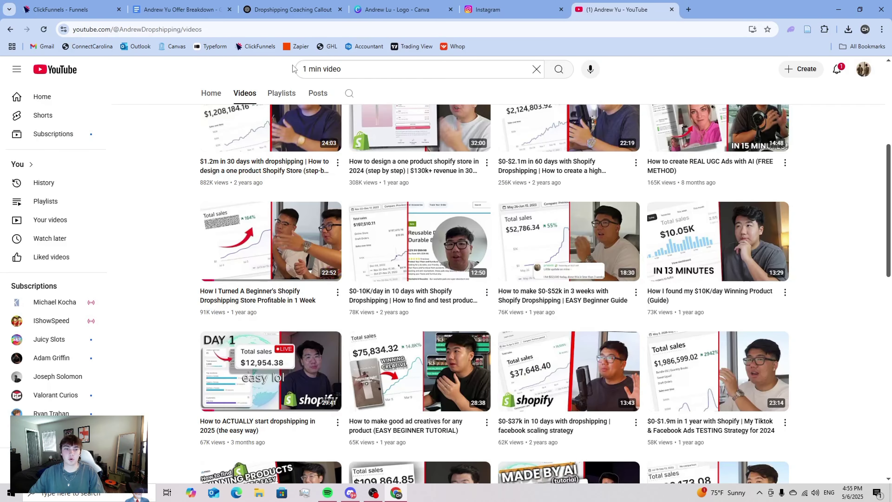
{"action": "left_click", "coordinate": [179, 10]}
{"action": "left_click", "coordinate": [292, 10]}
{"action": "left_click", "coordinate": [70, 10]}
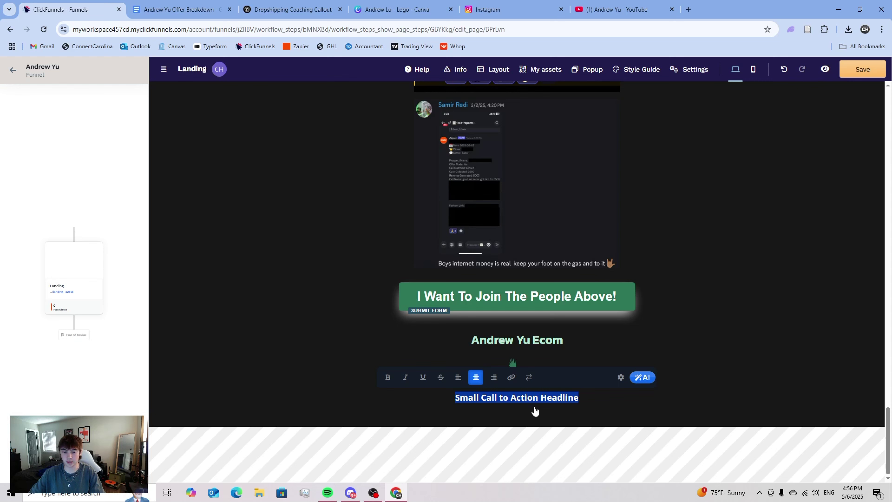
- Paste the copyright line into the footer and replace GRIFFIN ECOM with the page's own brand name
{"action": "key", "text": "ctrl+v"}
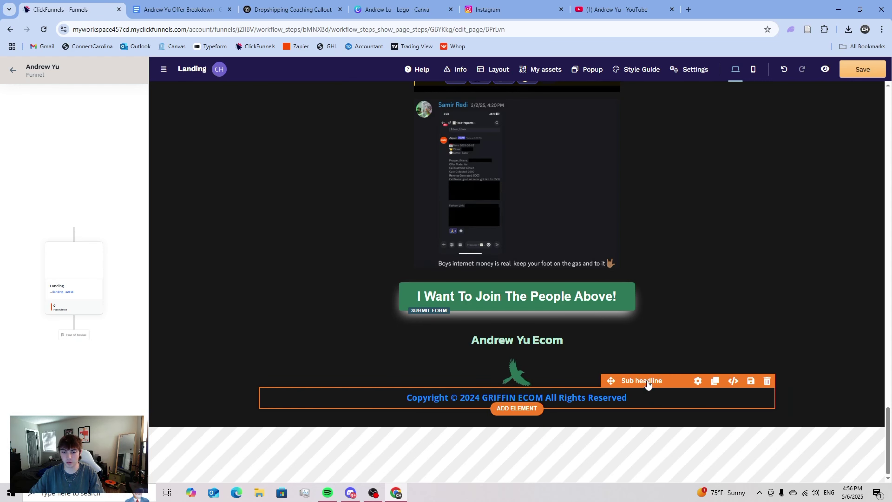
{"action": "left_click", "coordinate": [648, 384]}
{"action": "left_click", "coordinate": [523, 391]}
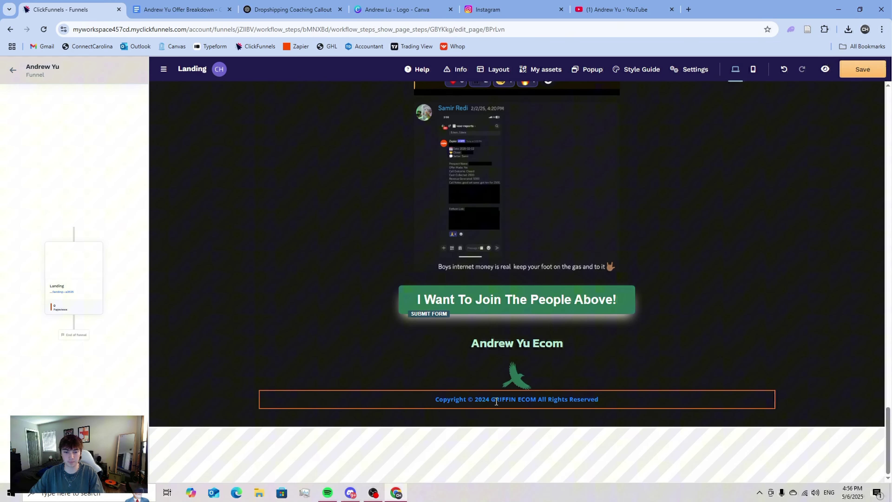
{"action": "left_click", "coordinate": [516, 408]}
{"action": "left_click", "coordinate": [534, 400]}
{"action": "left_click", "coordinate": [538, 397]}
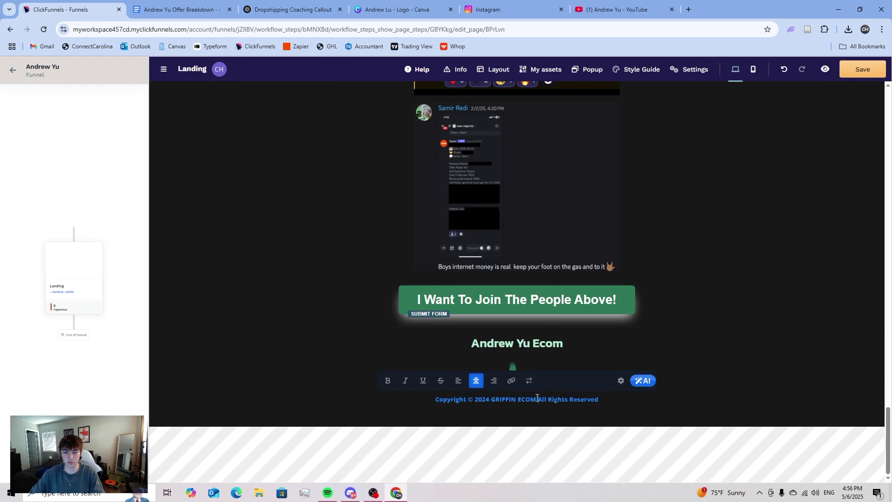
{"action": "left_click_drag", "start_coordinate": [538, 398], "coordinate": [491, 399]}
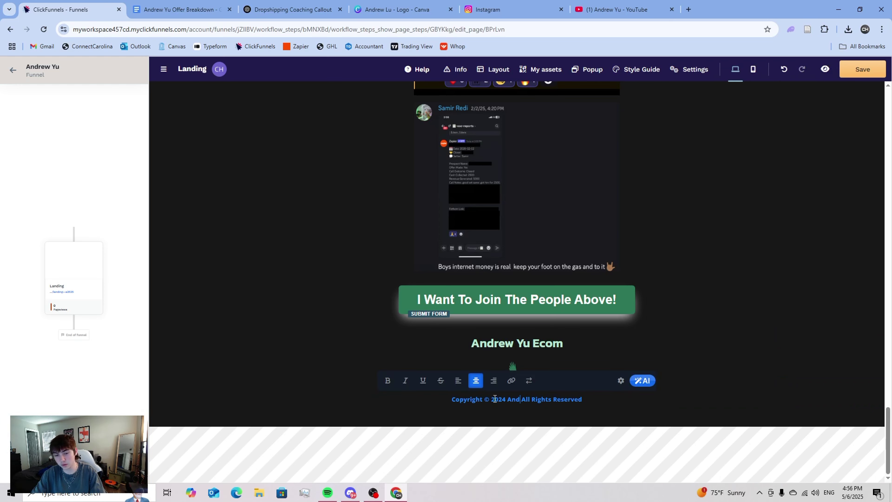
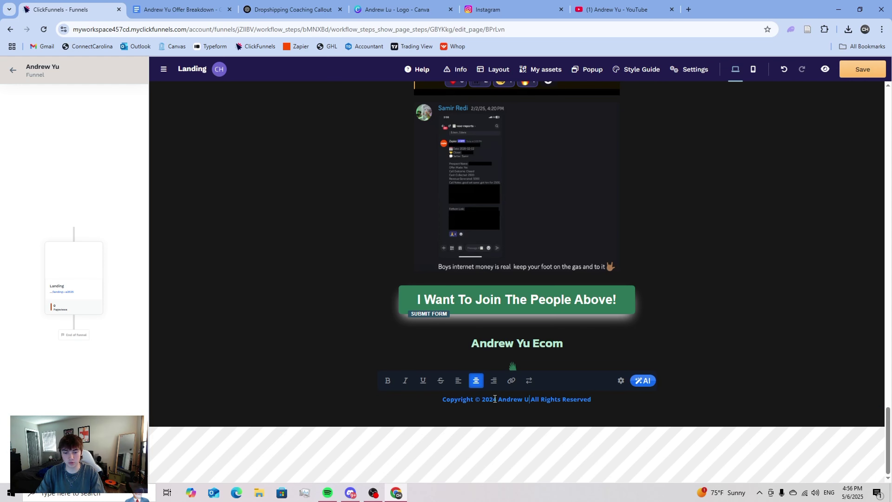
{"action": "type", "text": "om"}
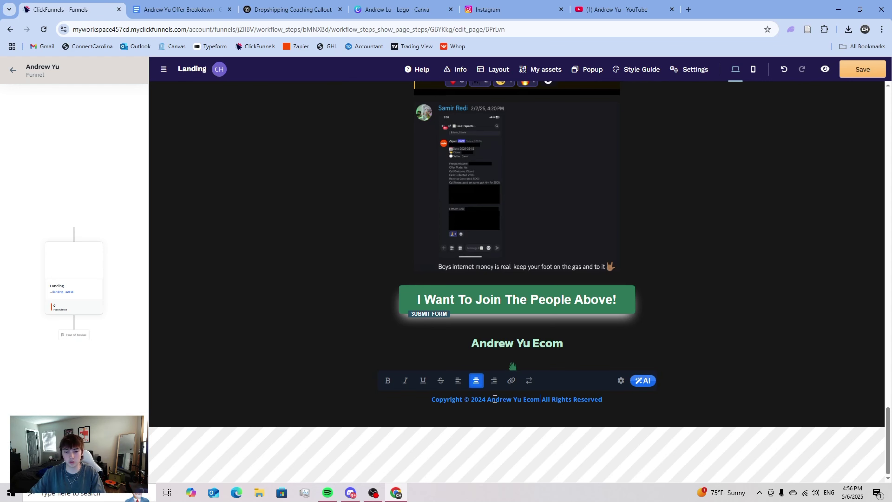
- Change the copyright year from 2024 to 2025 and make the text light green b7e7d3
{"action": "left_click", "coordinate": [528, 425]}
{"action": "double_click", "coordinate": [486, 398]}
{"action": "key", "text": "BackSpace"}
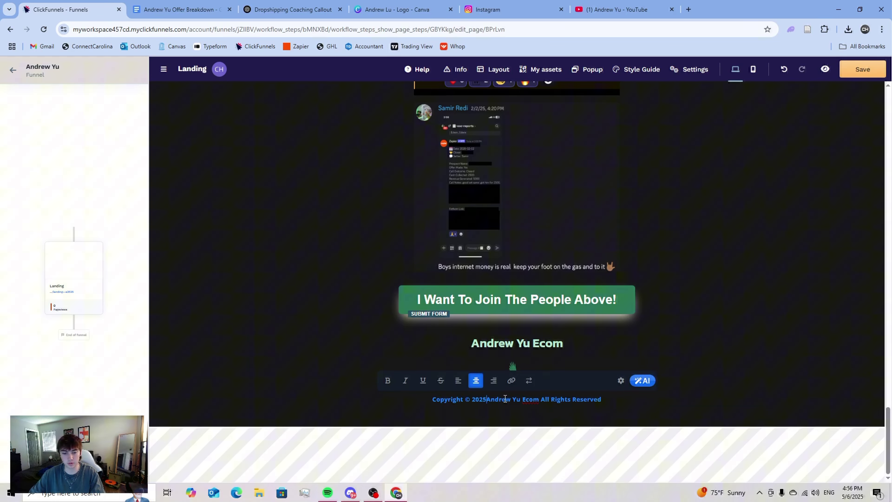
{"action": "type", "text": "5"}
{"action": "left_click", "coordinate": [637, 395]}
{"action": "left_click", "coordinate": [645, 387]}
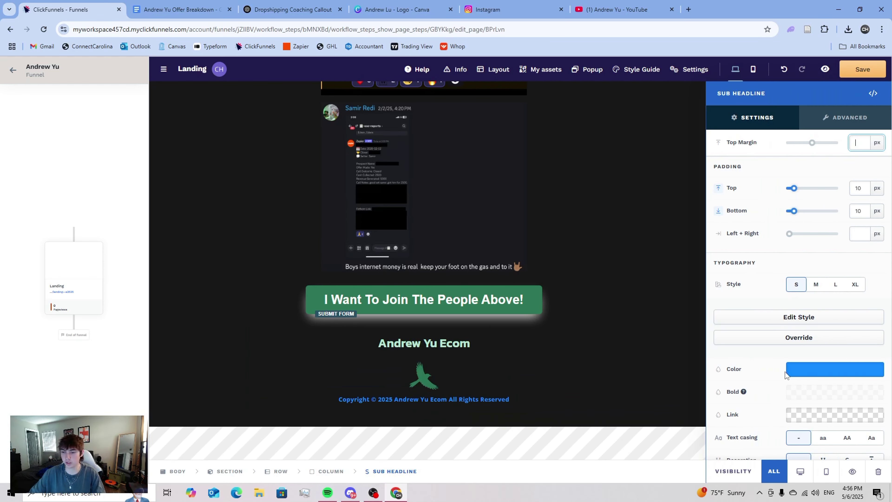
{"action": "left_click", "coordinate": [835, 369]}
{"action": "left_click", "coordinate": [678, 422]}
{"action": "left_click", "coordinate": [545, 409]}
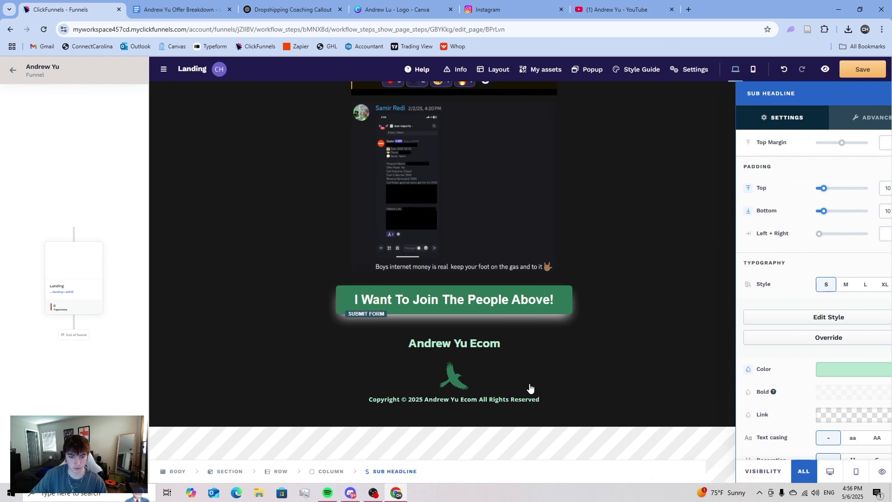
- Give the brand headline above the logo a 150 px top margin
{"action": "left_click", "coordinate": [580, 343]}
{"action": "left_click", "coordinate": [651, 333]}
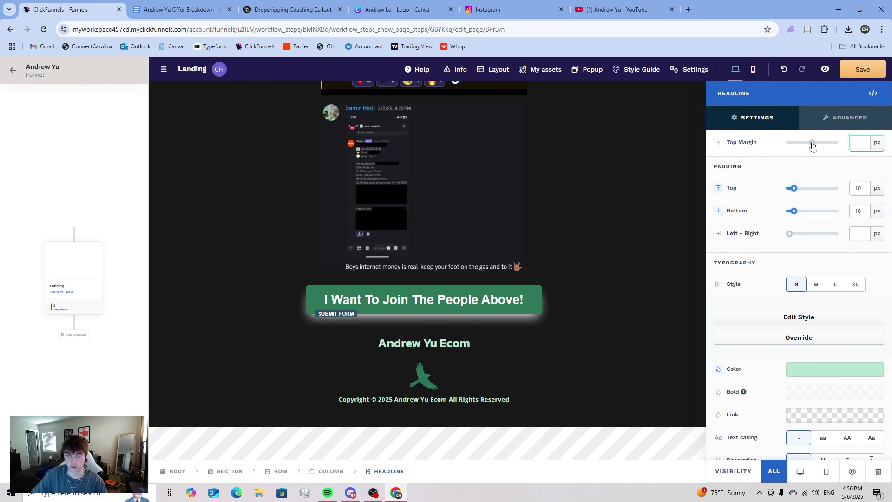
{"action": "left_click_drag", "start_coordinate": [812, 145], "coordinate": [836, 144]}
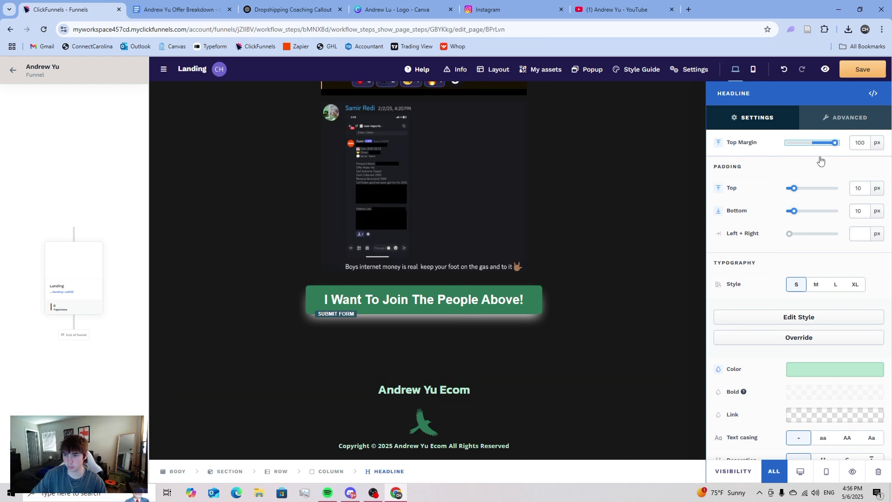
{"action": "double_click", "coordinate": [858, 143]}
{"action": "type", "text": "150"}
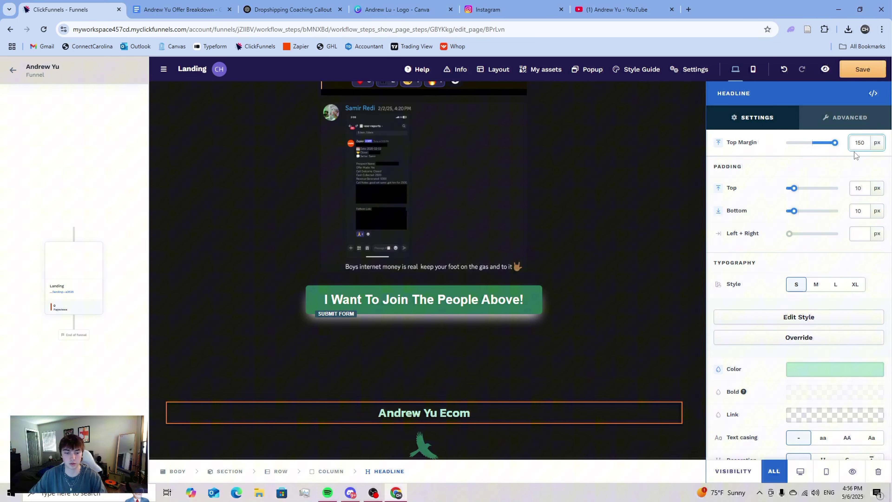
{"action": "left_click", "coordinate": [592, 296]}
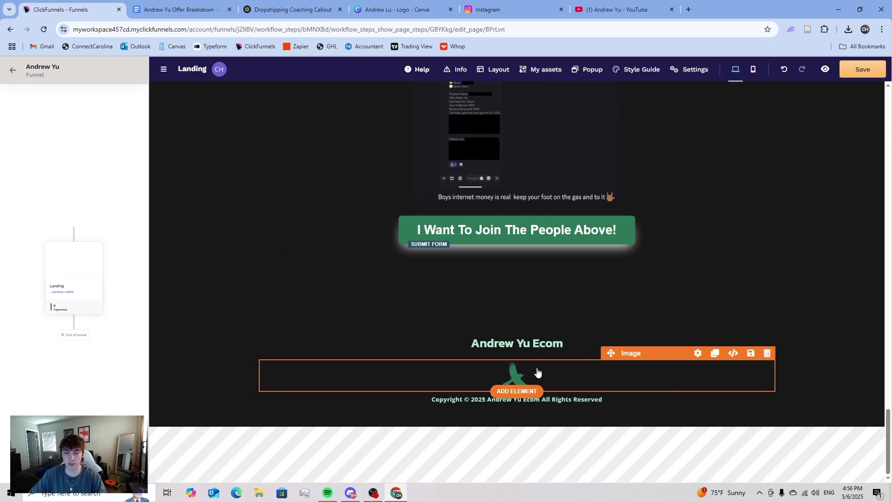
- Set -10 px top margins on the bird logo image and the copyright line
{"action": "left_click", "coordinate": [639, 363]}
{"action": "left_click", "coordinate": [813, 143]}
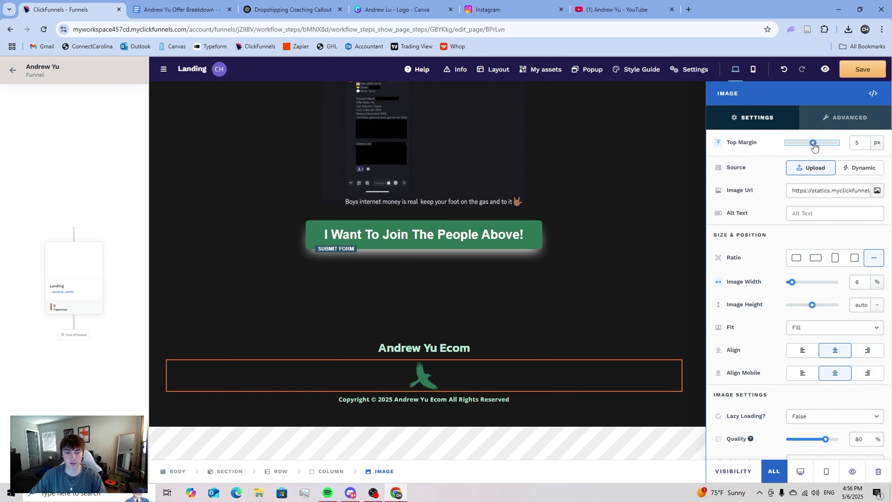
{"action": "left_click_drag", "start_coordinate": [814, 145], "coordinate": [811, 145]}
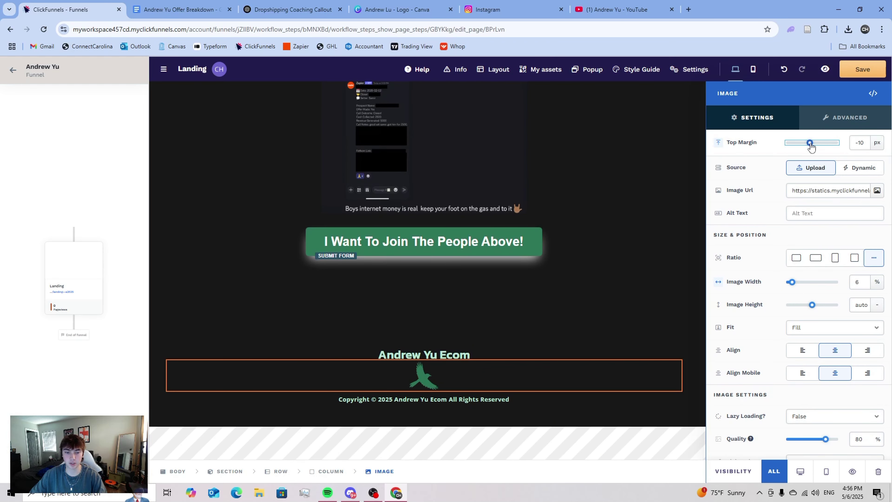
{"action": "left_click", "coordinate": [459, 400]}
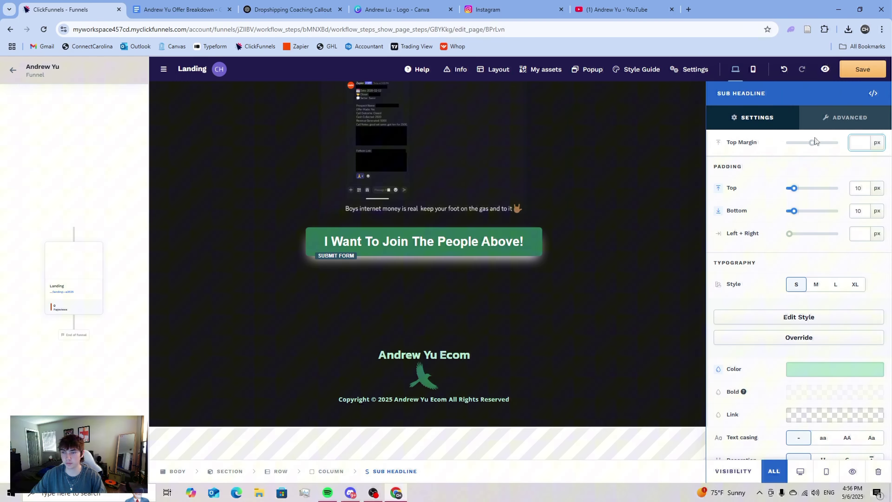
{"action": "left_click", "coordinate": [810, 145]}
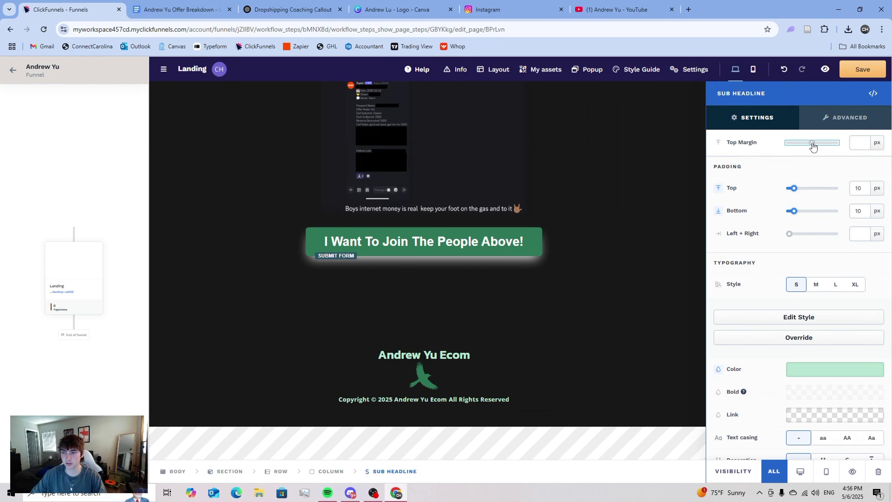
{"action": "left_click", "coordinate": [625, 313]}
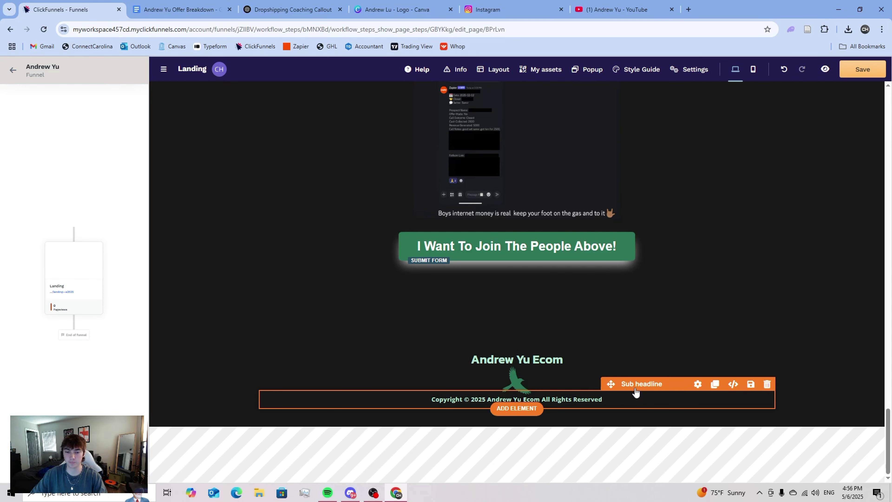
- Save the ClickFunnels landing page
{"action": "scroll", "coordinate": [678, 415], "scroll_direction": "up", "scroll_amount": 15}
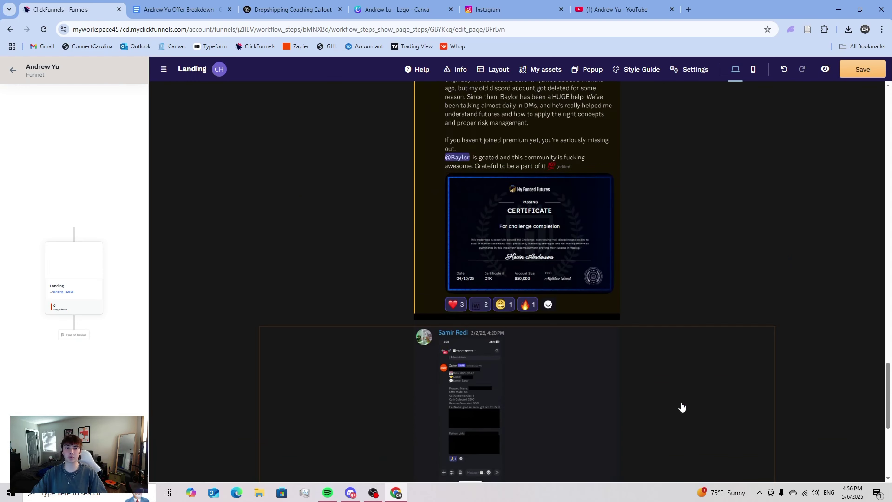
{"action": "scroll", "coordinate": [702, 385], "scroll_direction": "up", "scroll_amount": 10}
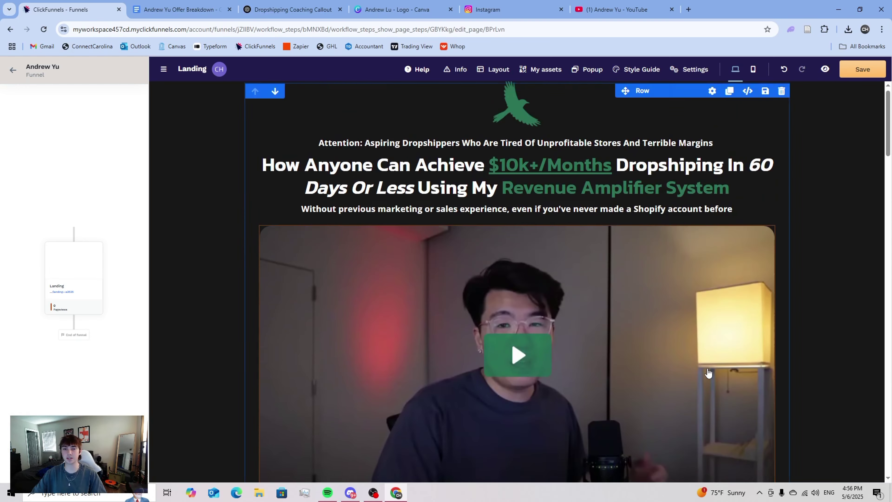
{"action": "left_click", "coordinate": [869, 72]}
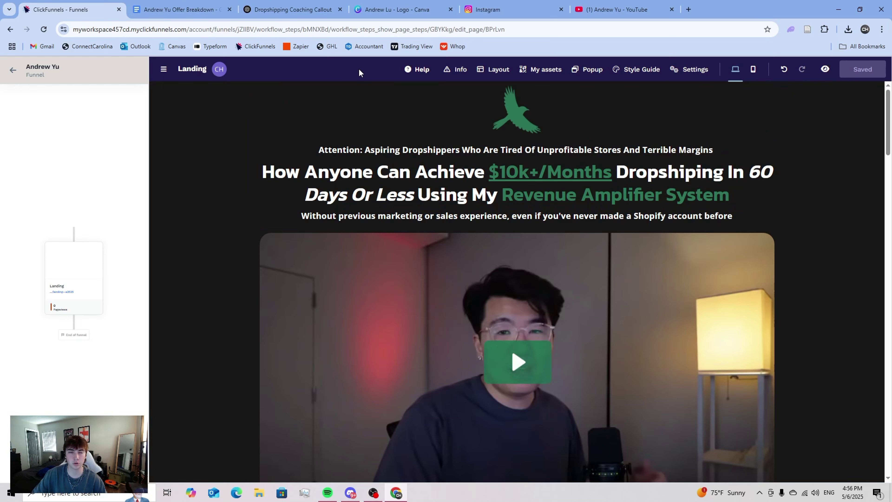
- In Canva, select the green bird logo and reveal its exact hex colour
{"action": "left_click", "coordinate": [369, 13]}
{"action": "left_click", "coordinate": [457, 257]}
{"action": "left_click", "coordinate": [375, 95]}
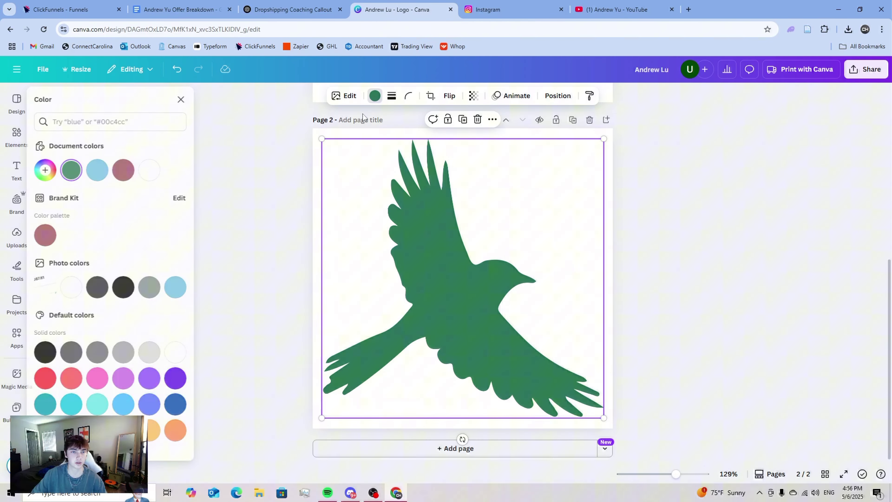
{"action": "left_click", "coordinate": [78, 170]}
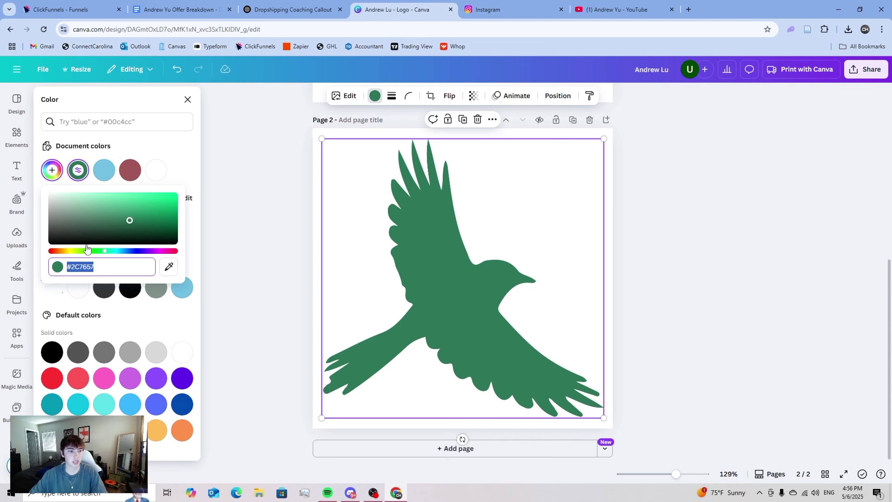
- Draft a ChatGPT request for a moving gradient background using the pasted green #2c7657
{"action": "left_click", "coordinate": [313, 8]}
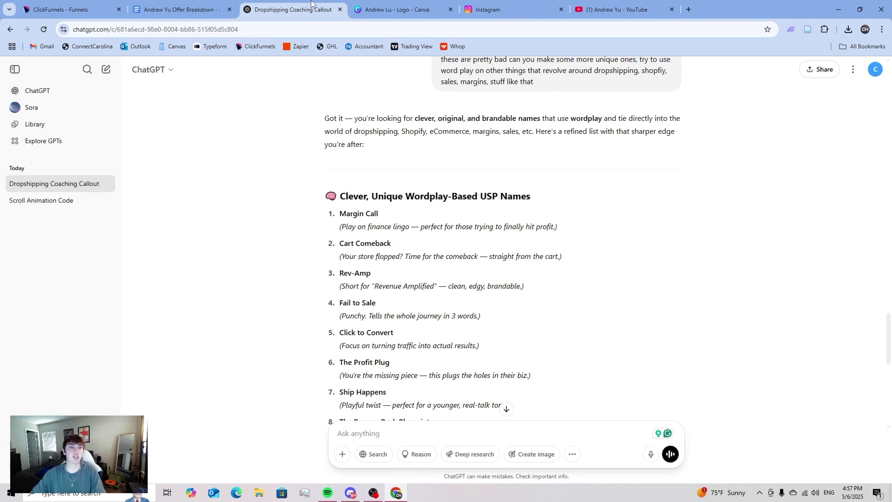
{"action": "scroll", "coordinate": [421, 281], "scroll_direction": "down", "scroll_amount": 10}
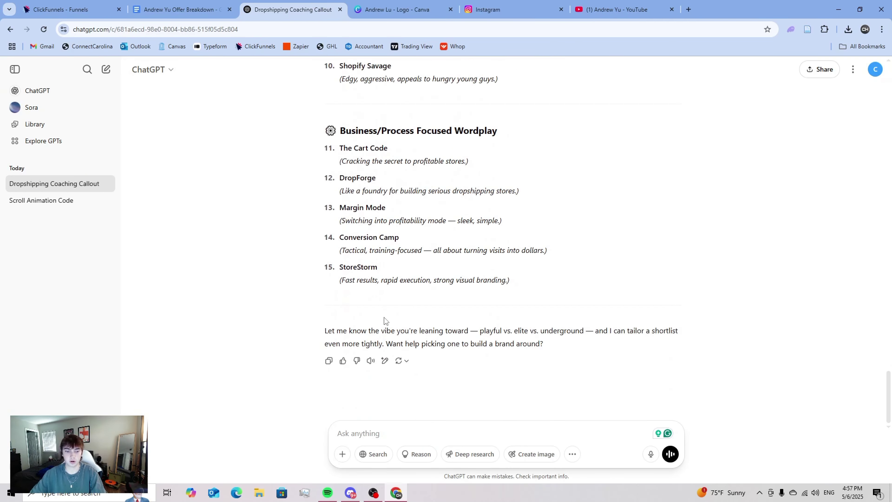
{"action": "left_click", "coordinate": [373, 433]}
{"action": "type", "text": "i wa"}
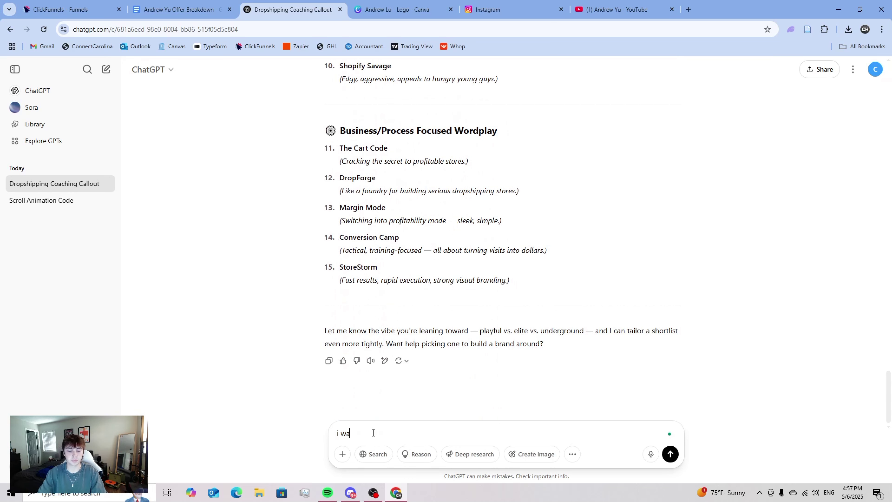
{"action": "type", "text": "nt"}
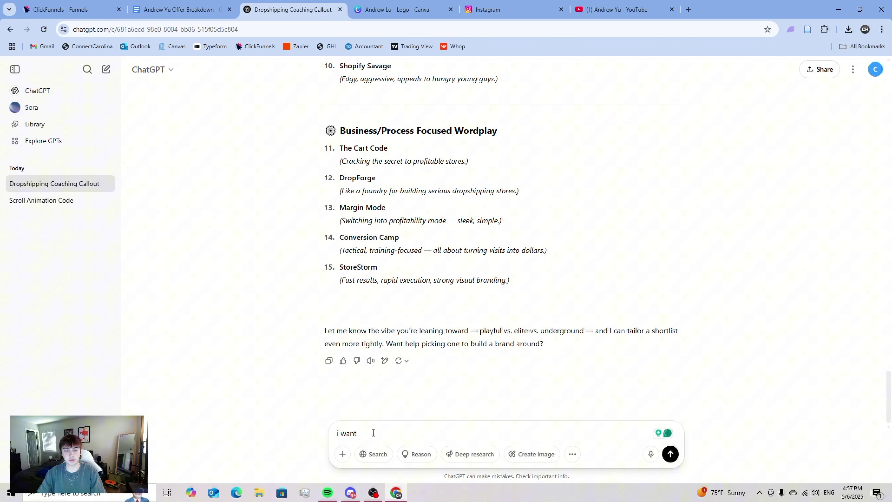
{"action": "type", "text": " a custo"}
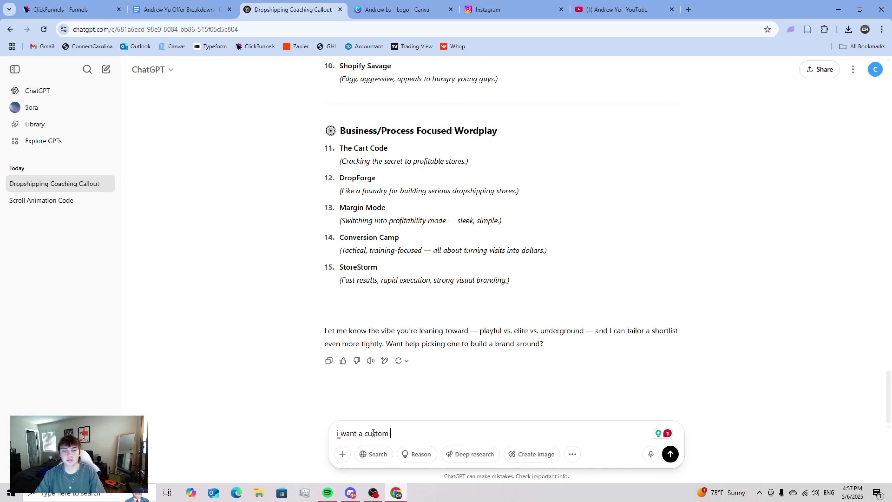
{"action": "type", "text": "moving gradient backgrou"}
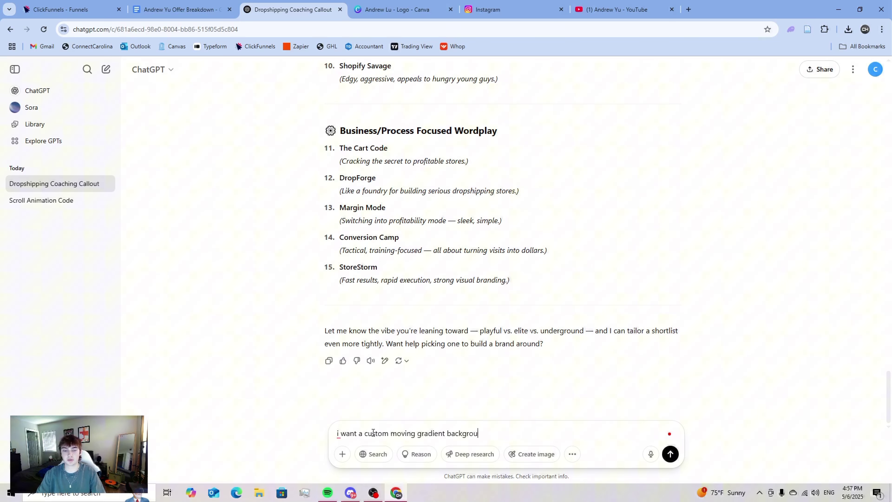
{"action": "type", "text": "ndf for my click funnels l"}
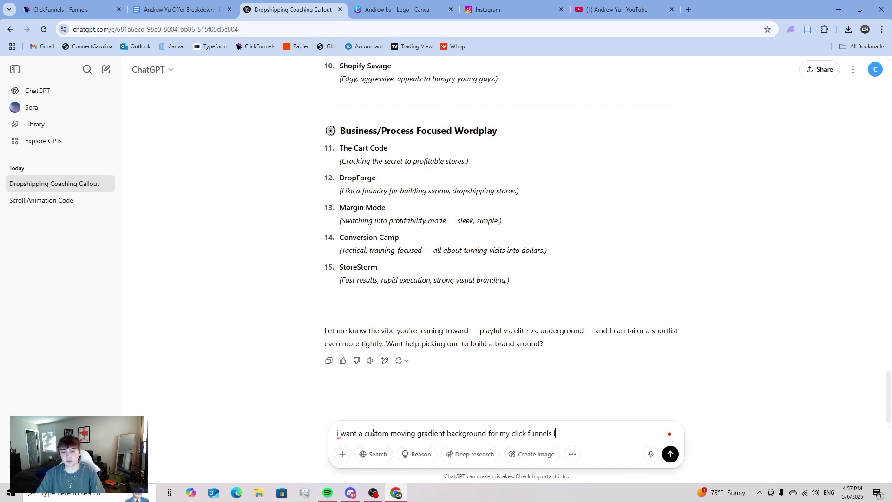
{"action": "type", "text": "ahge"}
{"action": "key", "text": "BackSpace"}
{"action": "key", "text": "BackSpace"}
{"action": "type", "text": "ge use the"}
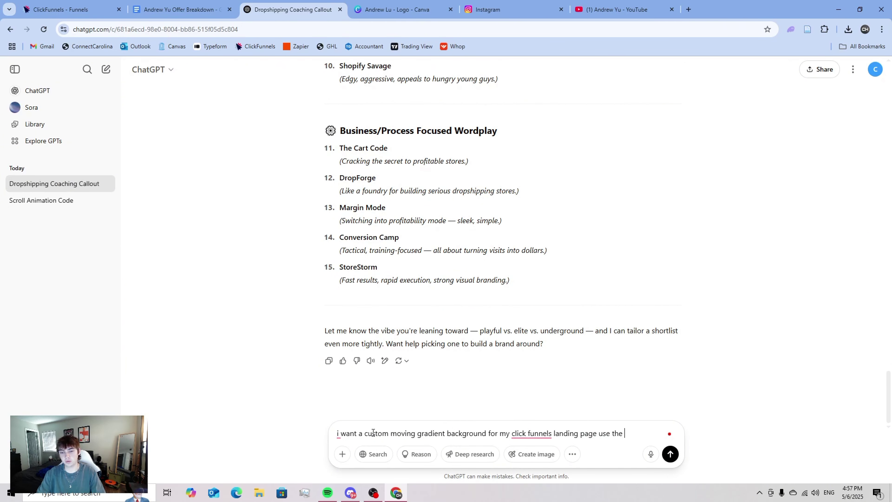
{"action": "type", "text": " followin"}
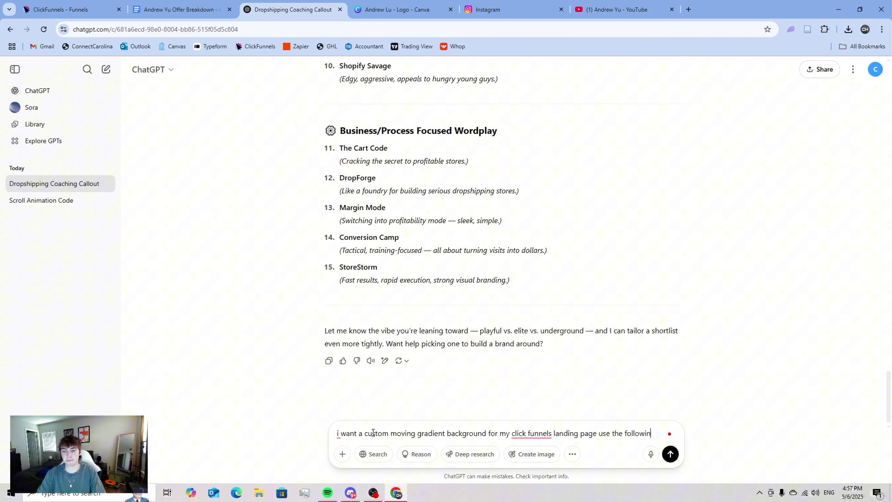
{"action": "type", "text": "g colors"}
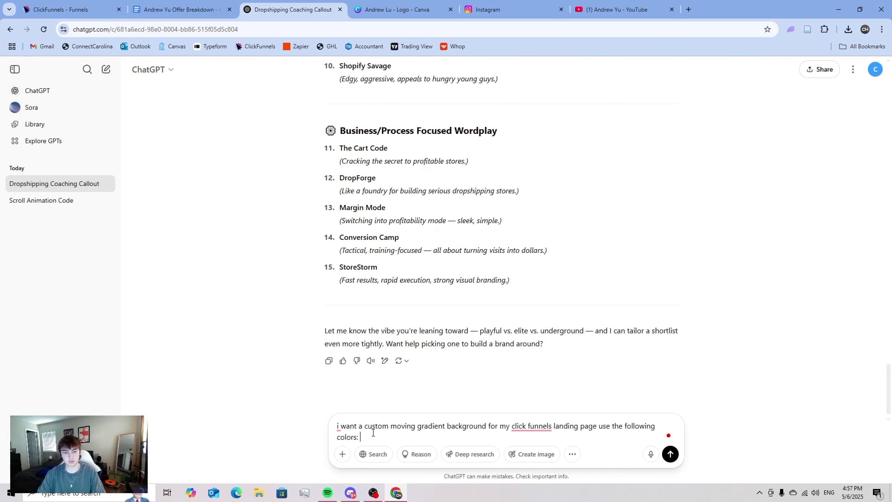
{"action": "type", "text": ":"}
{"action": "type", "text": "#2c7657"}
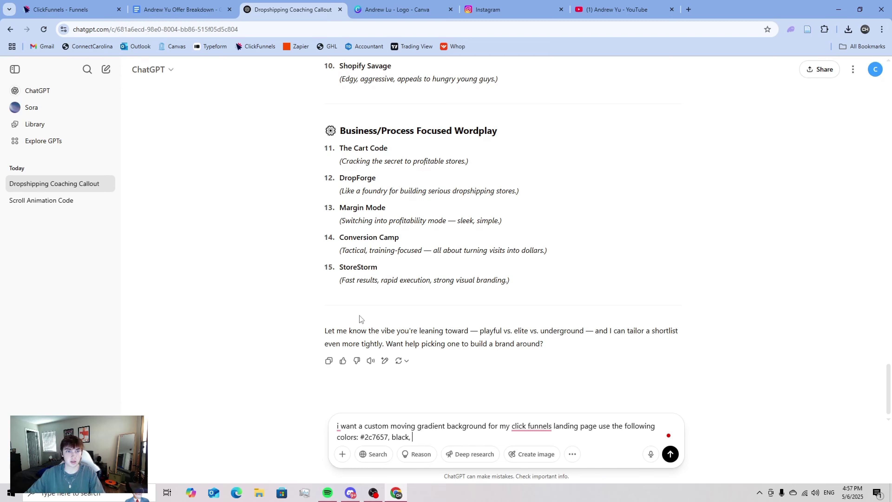
{"action": "left_click", "coordinate": [396, 10]}
- Darken the bird logo page background to #1E1E1E and paste that hex into the ChatGPT request
{"action": "left_click", "coordinate": [318, 174]}
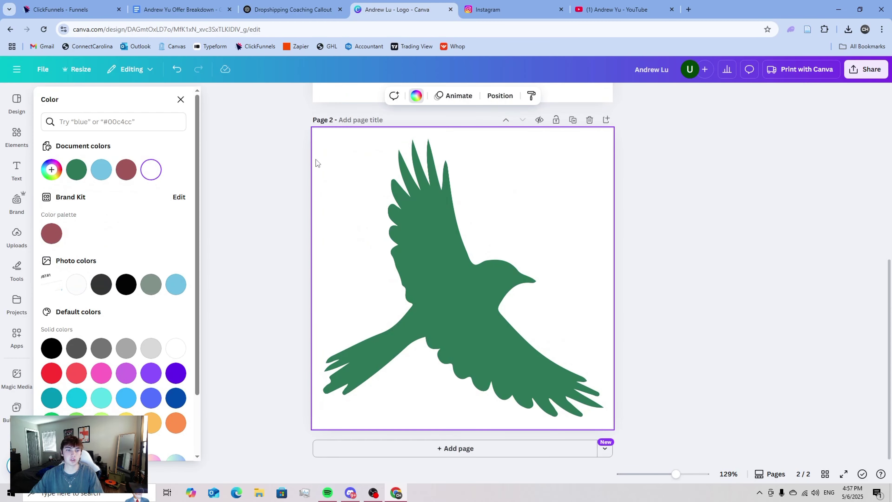
{"action": "left_click", "coordinate": [416, 96]}
{"action": "left_click", "coordinate": [416, 98]}
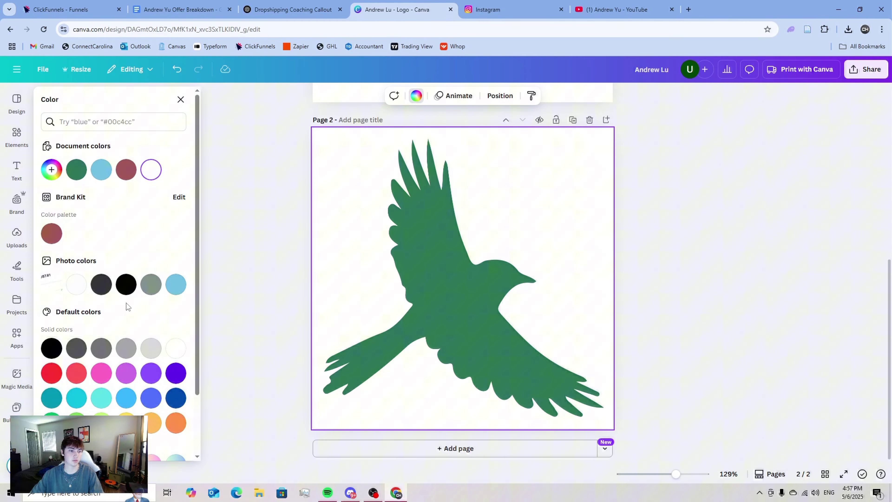
{"action": "left_click", "coordinate": [151, 284]}
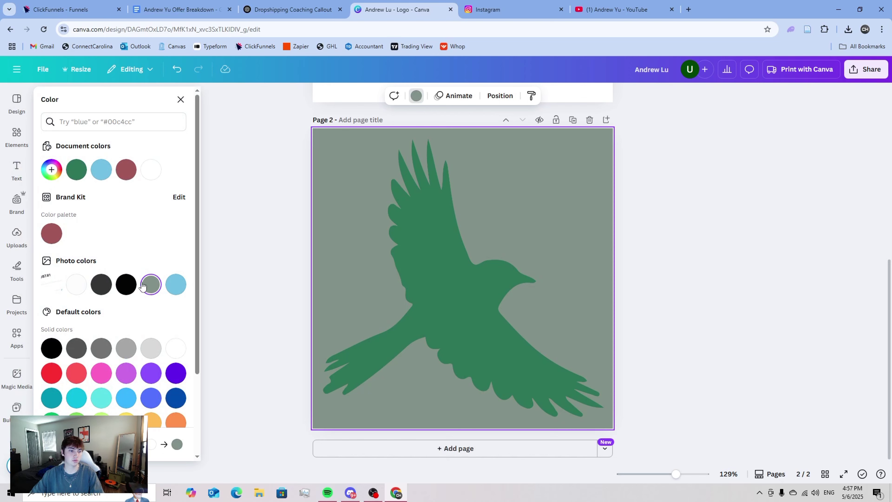
{"action": "left_click", "coordinate": [51, 170]}
{"action": "left_click_drag", "start_coordinate": [65, 243], "coordinate": [35, 263]}
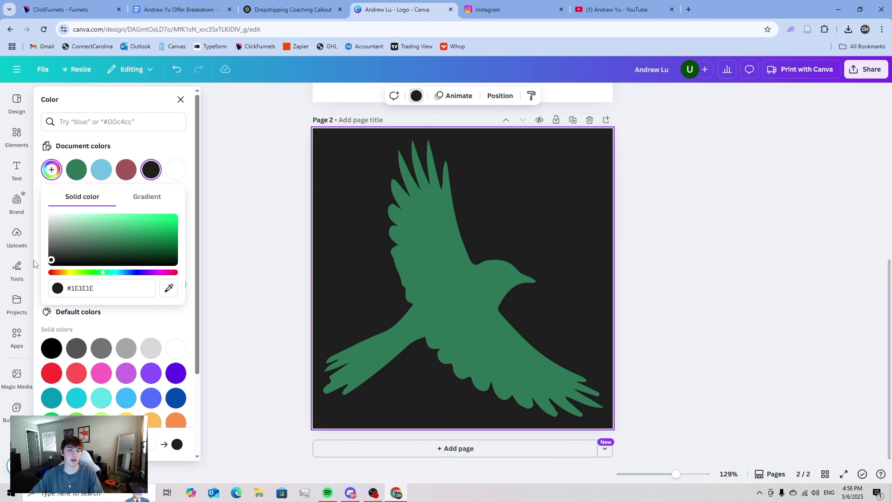
{"action": "left_click", "coordinate": [86, 290]}
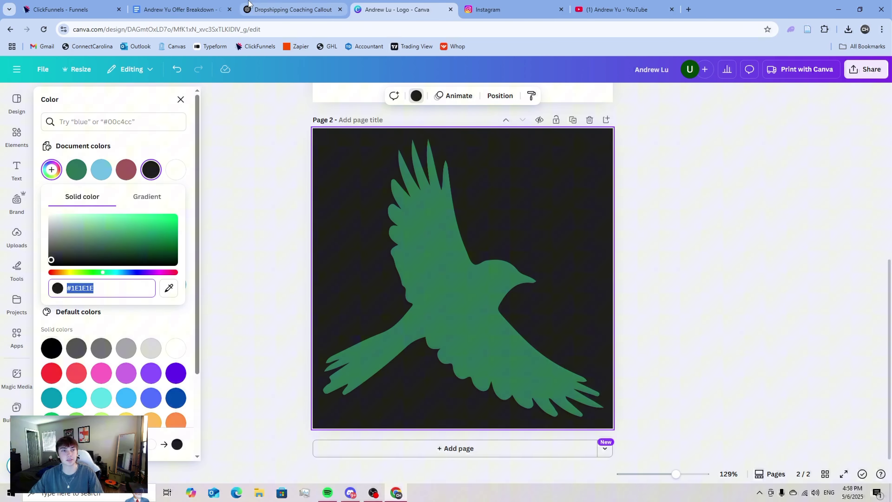
{"action": "left_click", "coordinate": [282, 6]}
{"action": "type", "text": "#1e1e1e"}
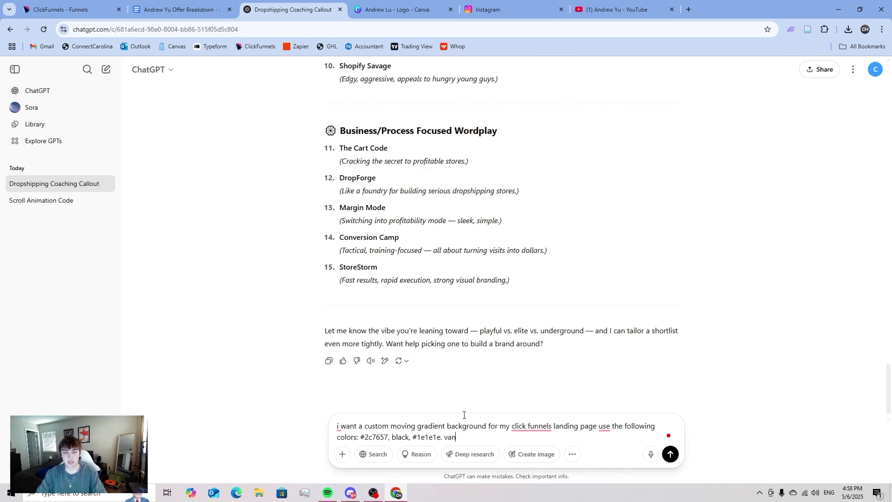
- Send the request with 'can you code this for me' and review ChatGPT's gradient code reply
{"action": "type", "text": ". can you code th"}
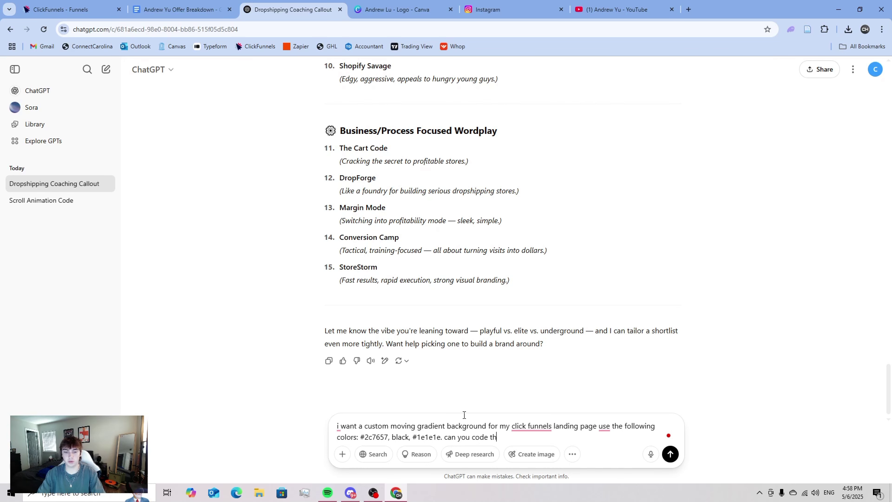
{"action": "type", "text": "is for me"}
{"action": "key", "text": "Return"}
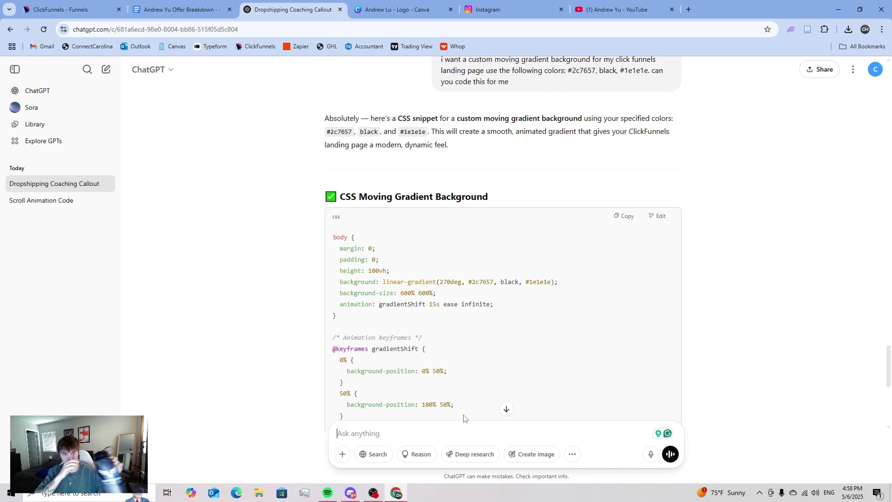
{"action": "scroll", "coordinate": [464, 417], "scroll_direction": "down", "scroll_amount": 8}
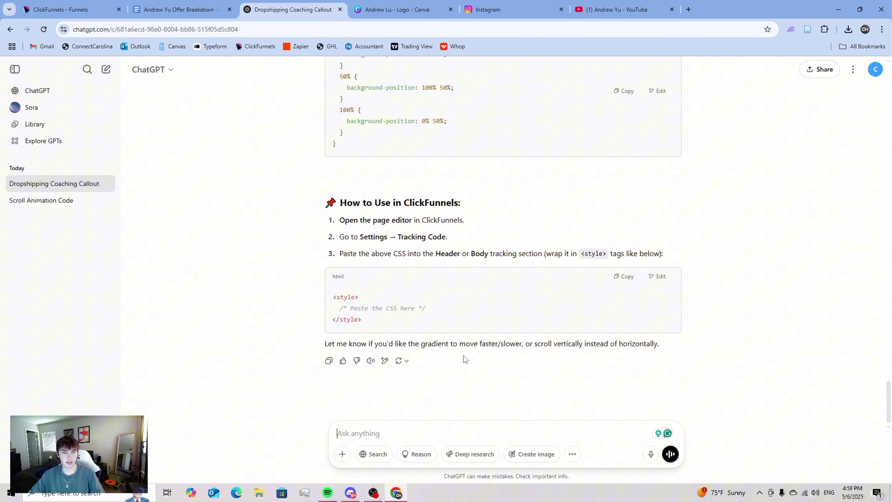
{"action": "scroll", "coordinate": [473, 339], "scroll_direction": "up", "scroll_amount": 4}
{"action": "scroll", "coordinate": [474, 338], "scroll_direction": "down", "scroll_amount": 4}
{"action": "scroll", "coordinate": [436, 319], "scroll_direction": "up", "scroll_amount": 6}
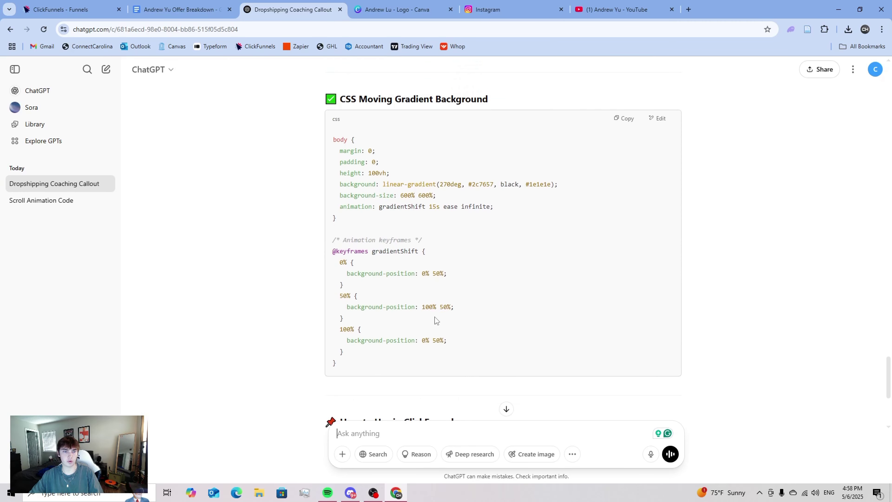
{"action": "scroll", "coordinate": [436, 319], "scroll_direction": "down", "scroll_amount": 6}
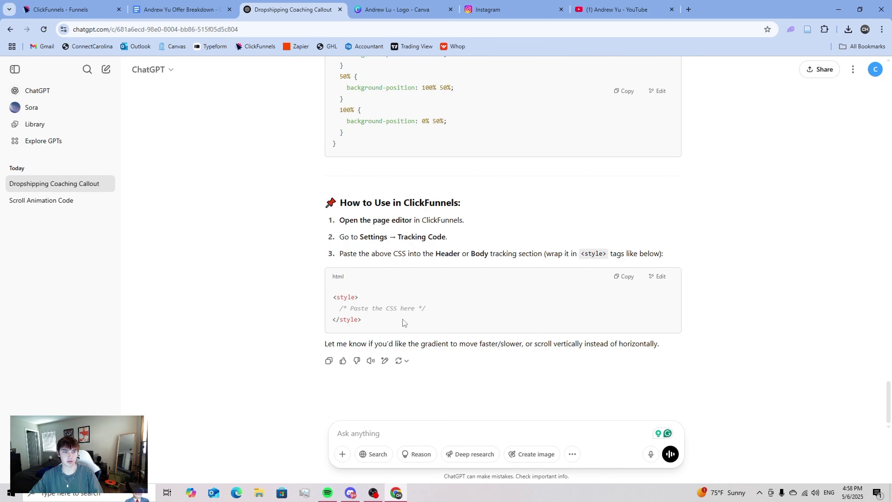
{"action": "scroll", "coordinate": [404, 322], "scroll_direction": "up", "scroll_amount": 6}
{"action": "scroll", "coordinate": [365, 341], "scroll_direction": "down", "scroll_amount": 6}
- Ask ChatGPT to combine everything into one code block, then copy that style block
{"action": "left_click", "coordinate": [379, 442]}
{"action": "type", "text": "can you j"}
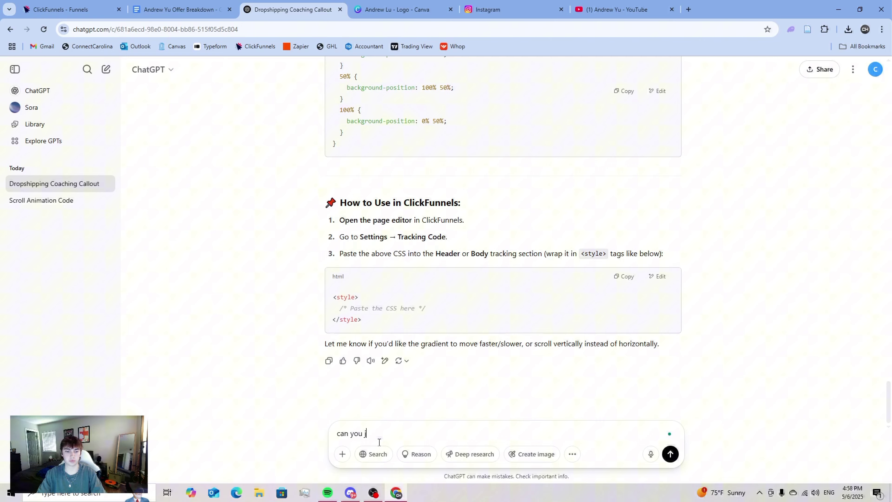
{"action": "type", "text": "ust put it all together in one code I can copy"}
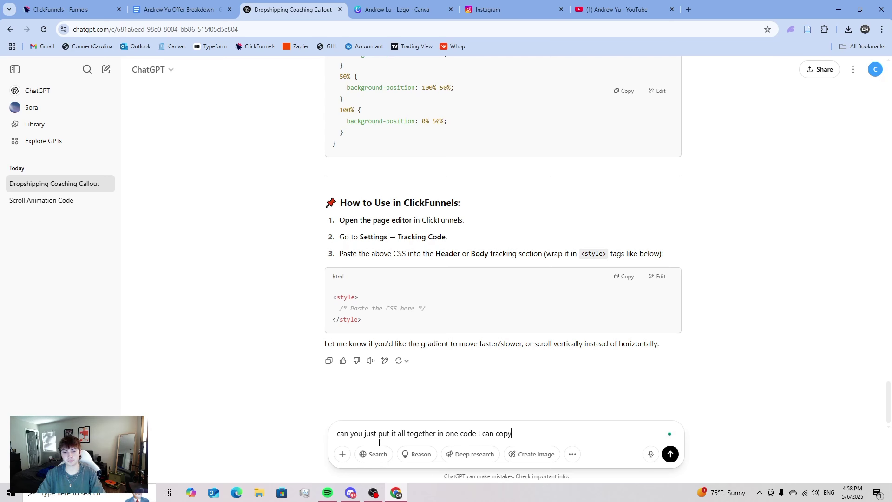
{"action": "key", "text": "Return"}
{"action": "scroll", "coordinate": [420, 347], "scroll_direction": "up", "scroll_amount": 6}
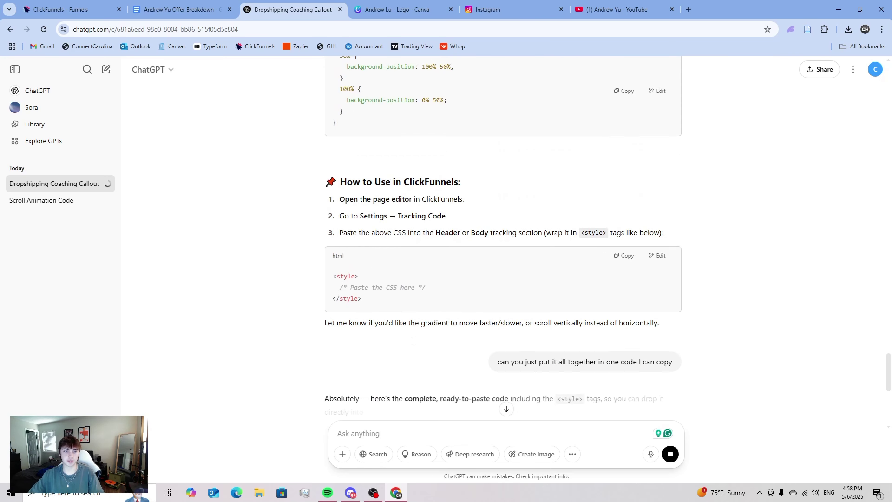
{"action": "scroll", "coordinate": [413, 340], "scroll_direction": "up", "scroll_amount": 8}
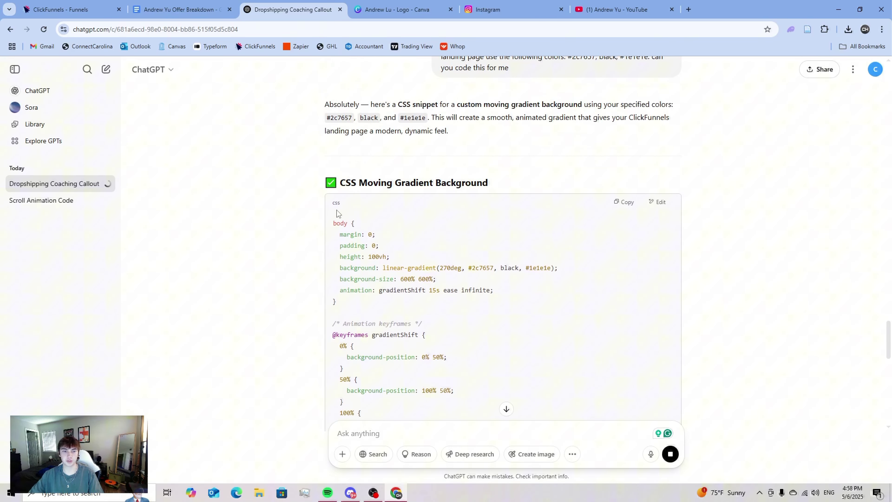
{"action": "scroll", "coordinate": [352, 295], "scroll_direction": "down", "scroll_amount": 10}
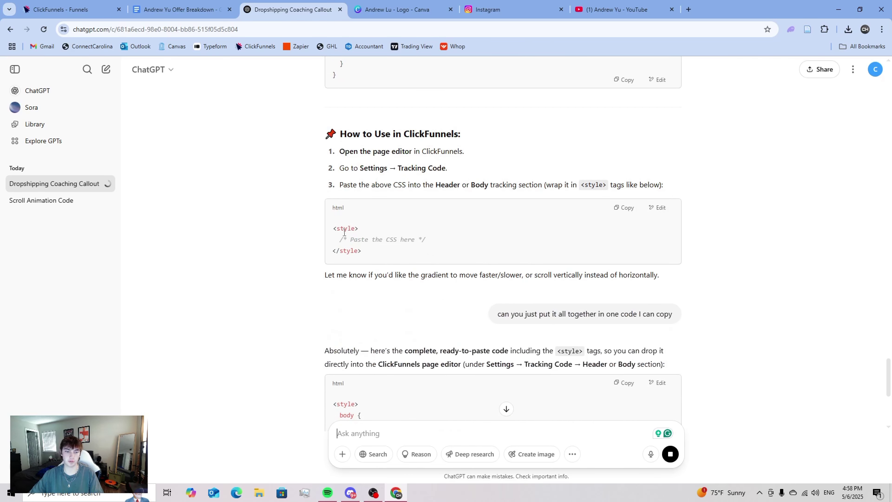
{"action": "scroll", "coordinate": [344, 233], "scroll_direction": "down", "scroll_amount": 7}
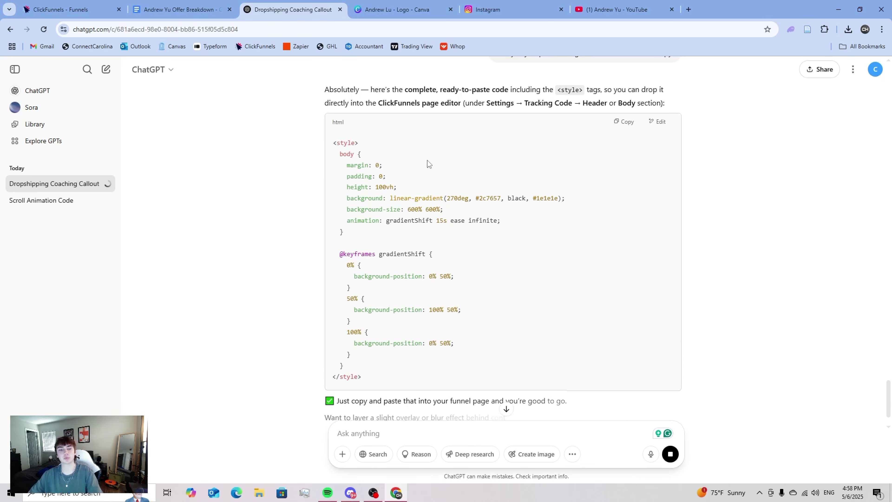
{"action": "scroll", "coordinate": [597, 206], "scroll_direction": "up", "scroll_amount": 3}
{"action": "left_click", "coordinate": [624, 207]}
{"action": "scroll", "coordinate": [432, 233], "scroll_direction": "down", "scroll_amount": 3}
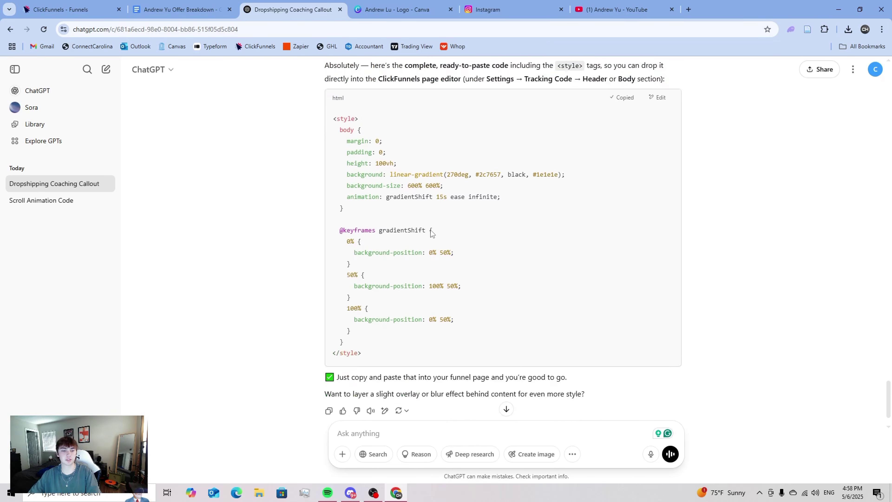
{"action": "key", "text": "ctrl+shift+Tab"}
{"action": "key", "text": "ctrl+shift+Tab"}
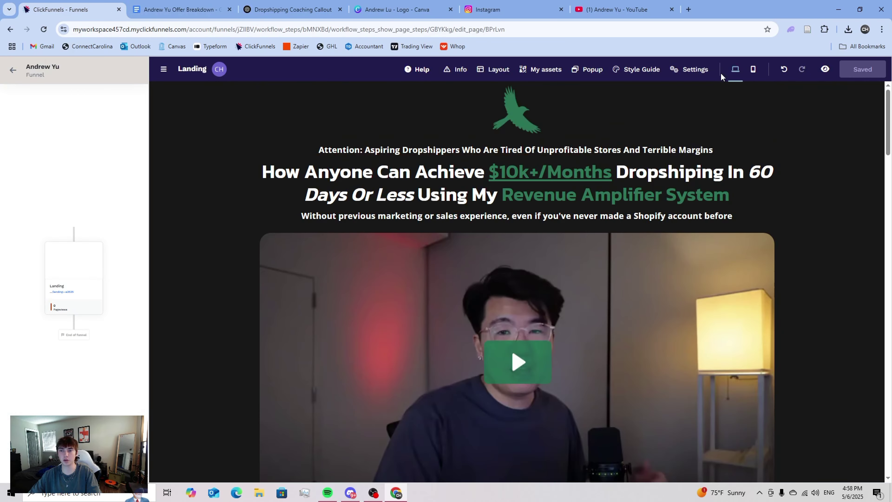
- Paste the gradient style block into the page's custom CSS and save the landing page
{"action": "left_click", "coordinate": [693, 69]}
{"action": "left_click", "coordinate": [697, 133]}
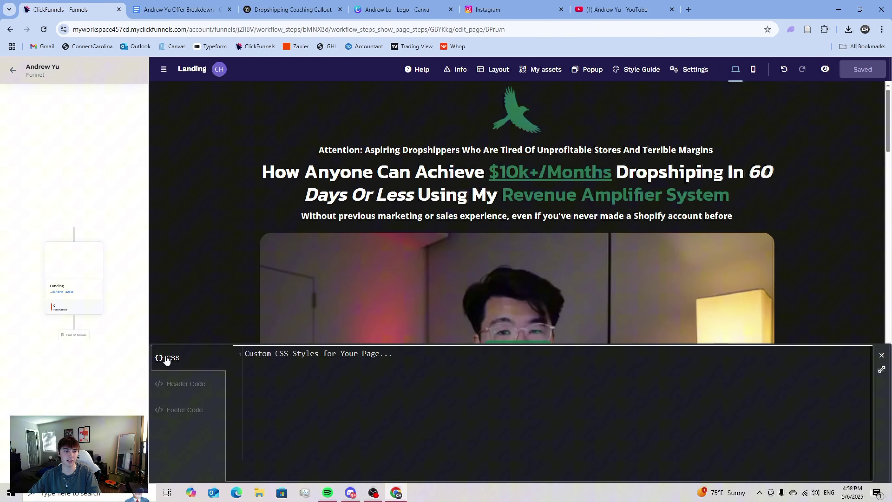
{"action": "left_click", "coordinate": [292, 361]}
{"action": "key", "text": "ctrl+v"}
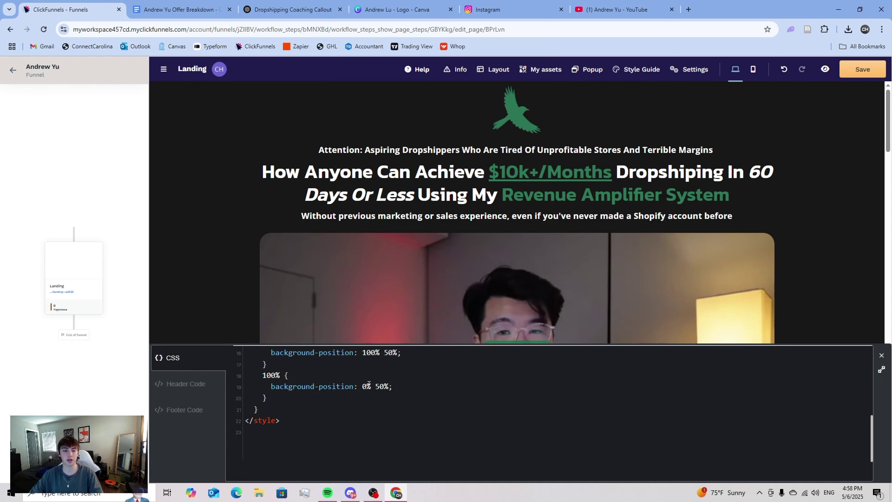
{"action": "scroll", "coordinate": [368, 383], "scroll_direction": "up", "scroll_amount": 5}
{"action": "left_click", "coordinate": [882, 355]}
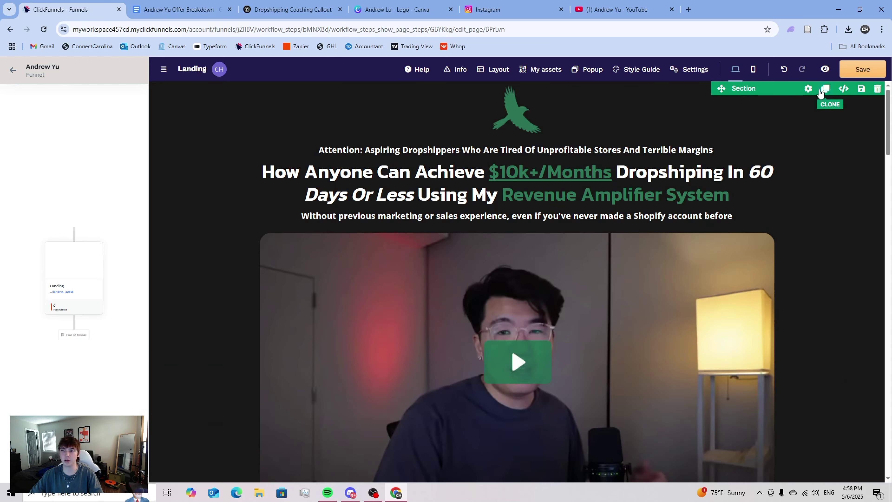
{"action": "left_click", "coordinate": [859, 64]}
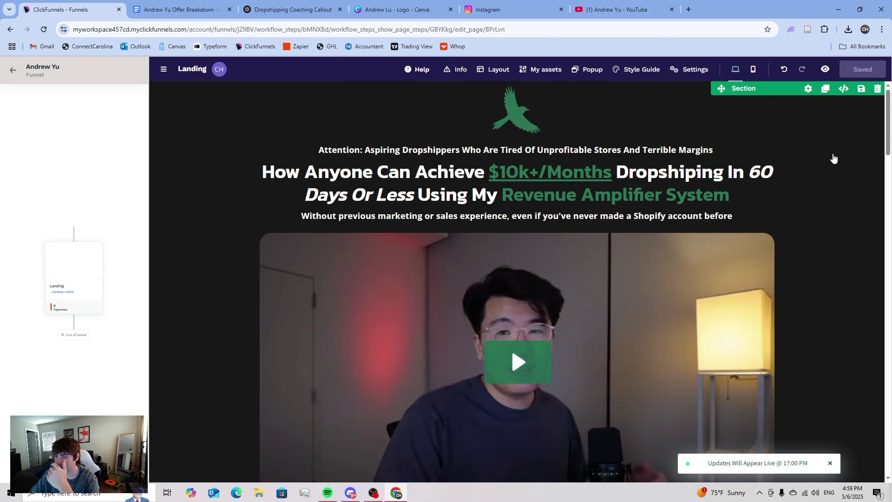
{"action": "left_click", "coordinate": [825, 69]}
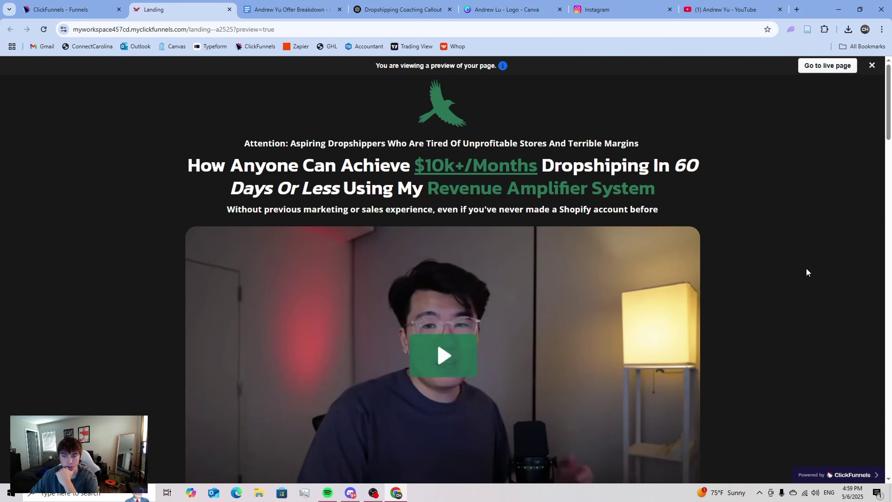
{"action": "scroll", "coordinate": [804, 271], "scroll_direction": "down", "scroll_amount": 10}
{"action": "scroll", "coordinate": [800, 267], "scroll_direction": "down", "scroll_amount": 20}
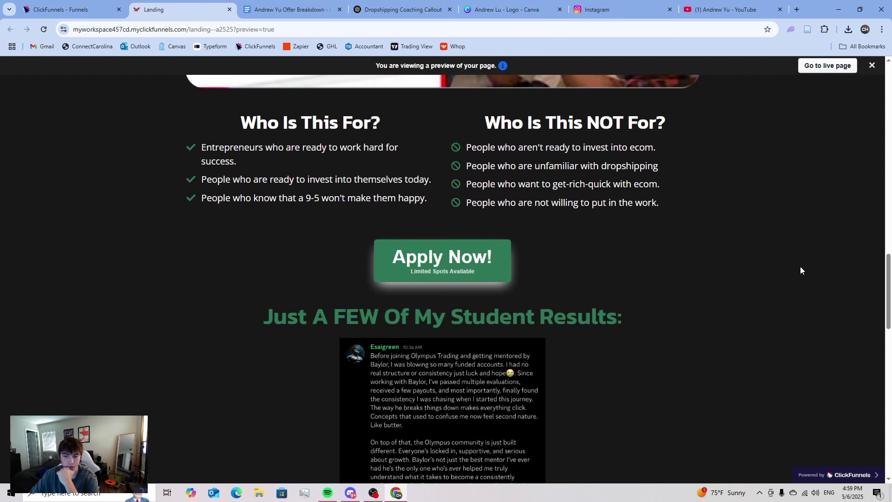
{"action": "scroll", "coordinate": [798, 264], "scroll_direction": "up", "scroll_amount": 12}
{"action": "scroll", "coordinate": [797, 264], "scroll_direction": "up", "scroll_amount": 15}
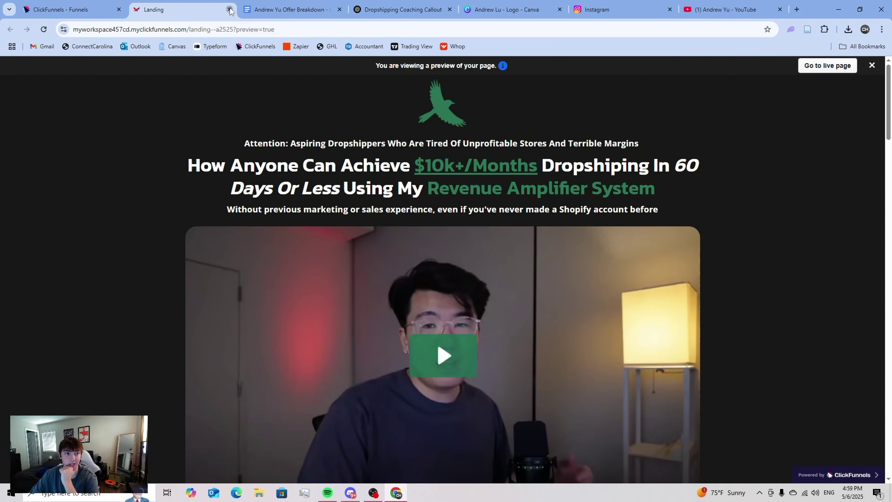
- Delete all the gradient code from the page's custom CSS
{"action": "left_click", "coordinate": [230, 10]}
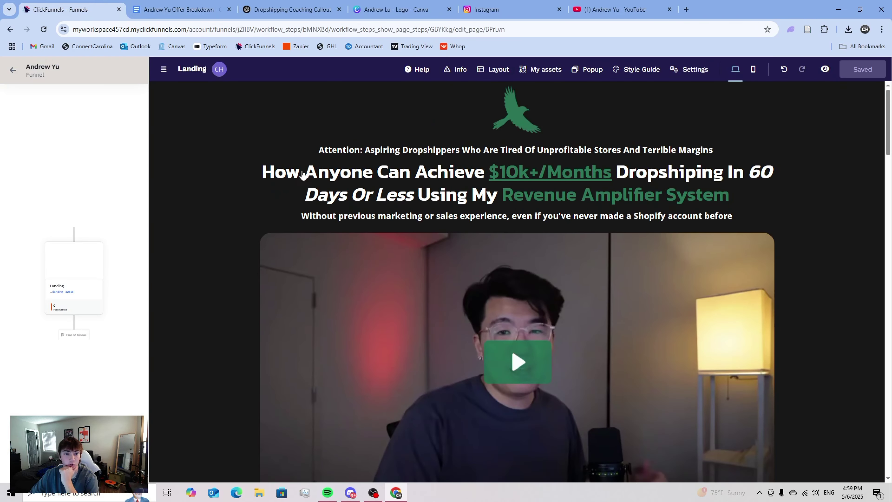
{"action": "left_click", "coordinate": [694, 69]}
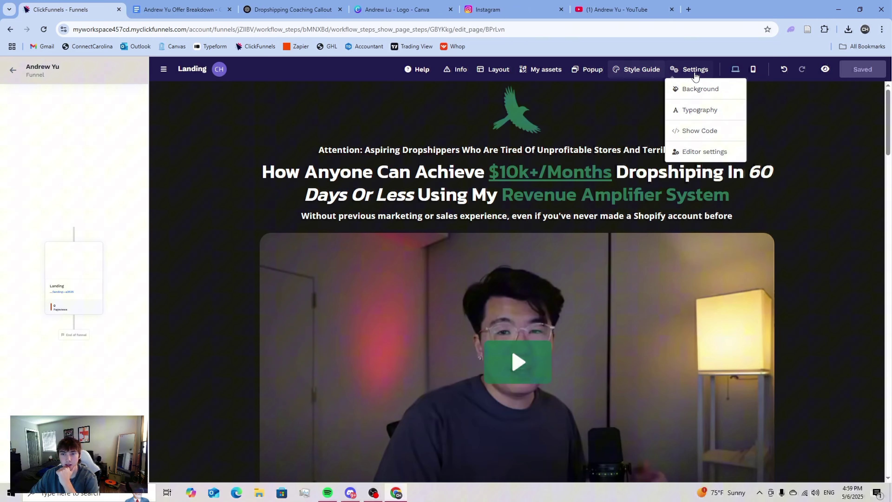
{"action": "left_click", "coordinate": [699, 131]}
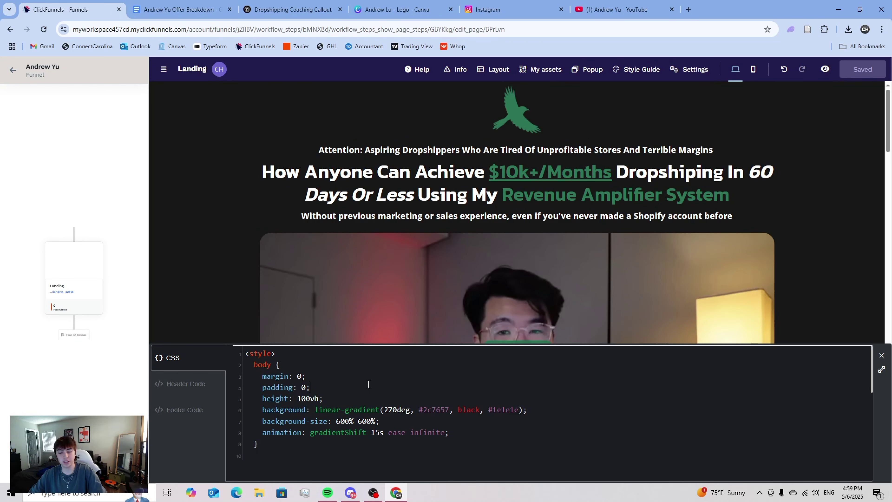
{"action": "key", "text": "ctrl+a"}
{"action": "key", "text": "BackSpace"}
{"action": "key", "text": "Escape"}
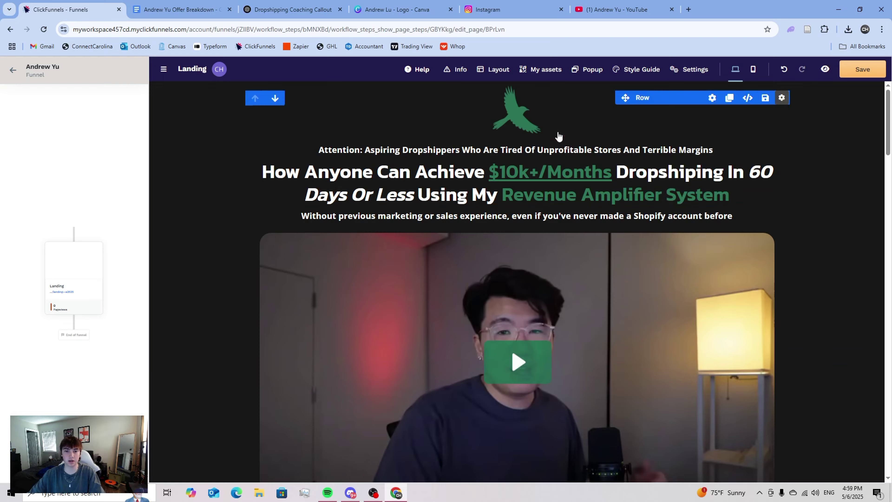
- Add a custom HTML element above the sub headline
{"action": "left_click", "coordinate": [559, 136]}
{"action": "key", "text": "Escape"}
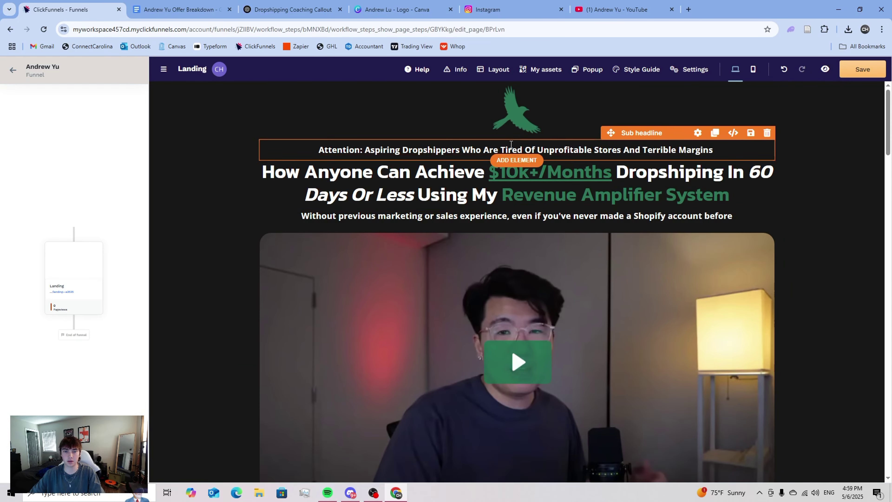
{"action": "left_click", "coordinate": [517, 135]}
{"action": "type", "text": "h"}
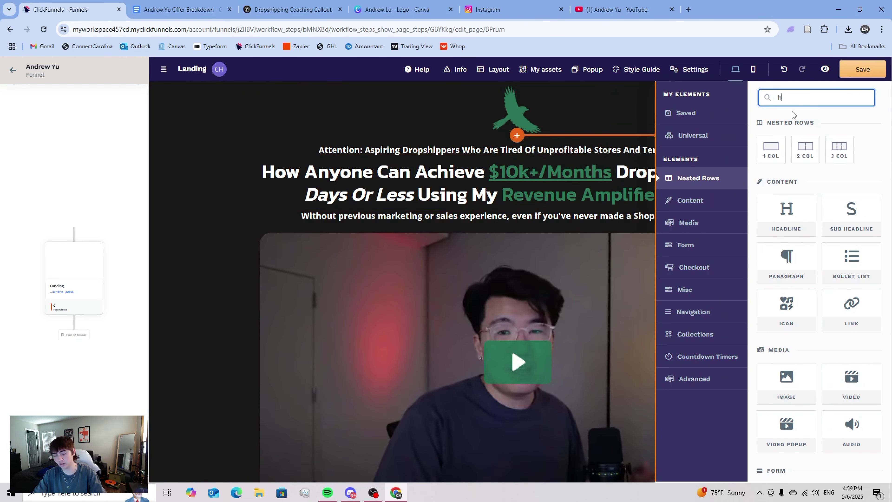
{"action": "key", "text": "BackSpace"}
{"action": "key", "text": "BackSpace"}
{"action": "key", "text": "BackSpace"}
{"action": "type", "text": "tml"}
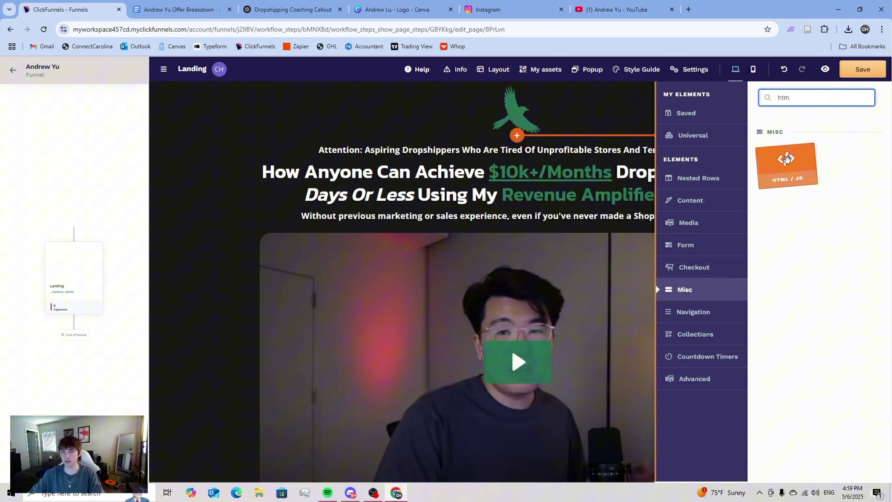
{"action": "left_click", "coordinate": [789, 159]}
- Paste the gradient CSS into the HTML element's code editor and save the page
{"action": "left_click", "coordinate": [568, 154]}
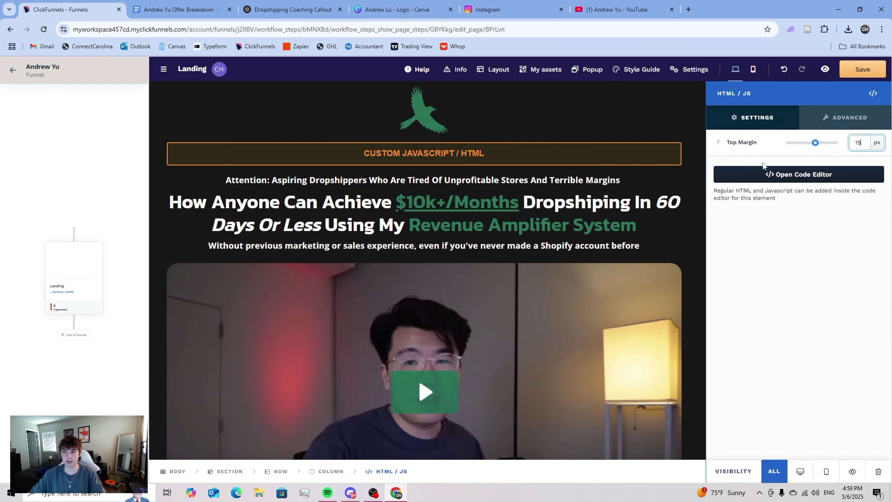
{"action": "left_click", "coordinate": [797, 175]}
{"action": "key", "text": "ctrl+v"}
{"action": "left_click", "coordinate": [715, 156]}
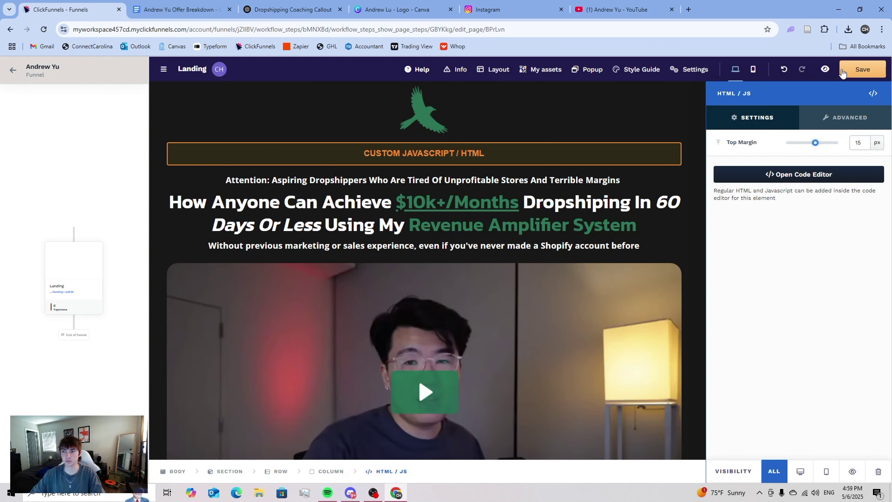
{"action": "left_click", "coordinate": [863, 69]}
{"action": "left_click", "coordinate": [825, 71]}
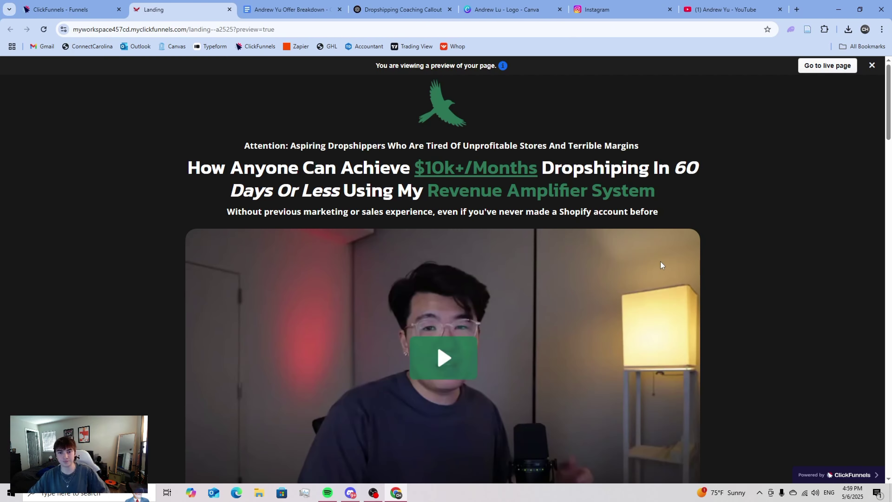
{"action": "scroll", "coordinate": [661, 261], "scroll_direction": "down", "scroll_amount": 15}
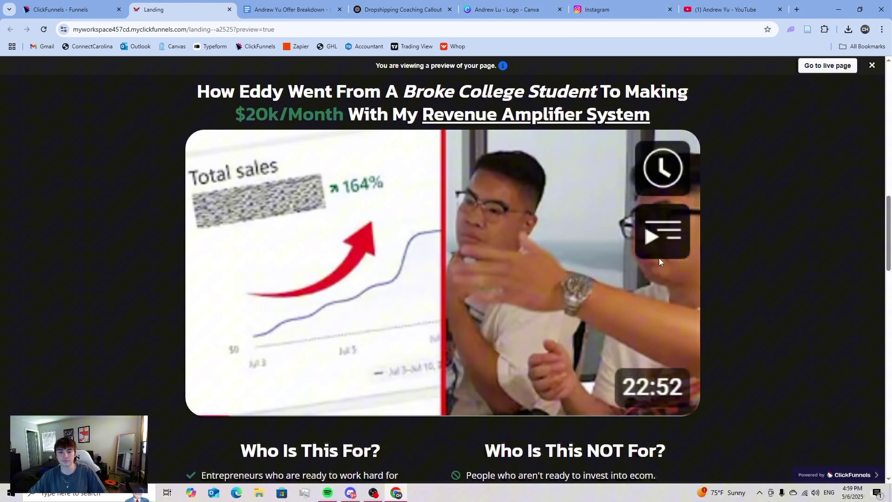
{"action": "scroll", "coordinate": [658, 259], "scroll_direction": "up", "scroll_amount": 15}
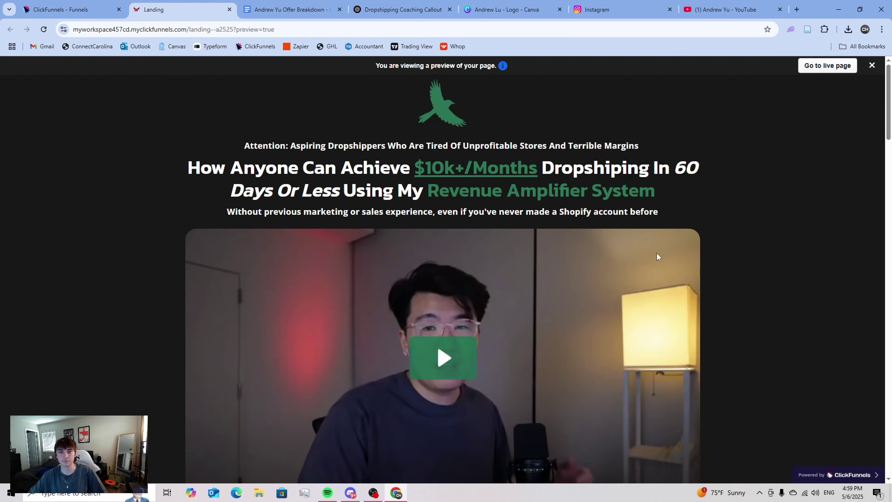
{"action": "left_click", "coordinate": [99, 7]}
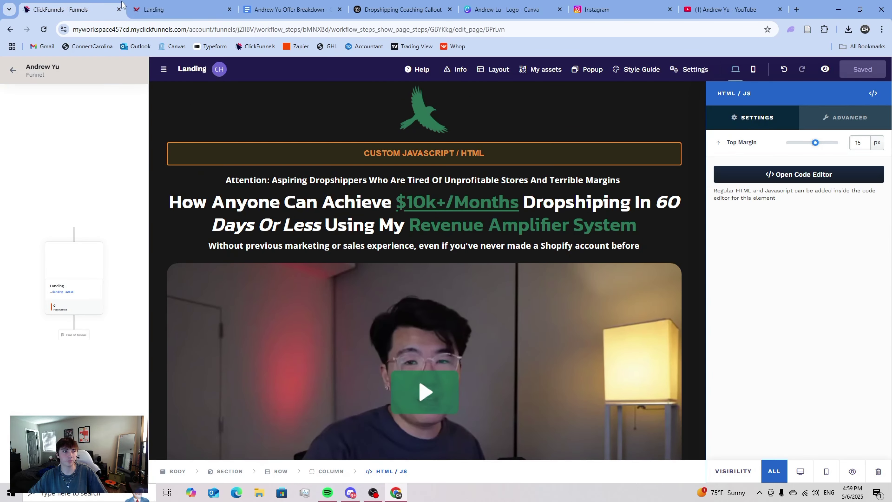
{"action": "left_click", "coordinate": [218, 10]}
{"action": "left_click", "coordinate": [229, 10]}
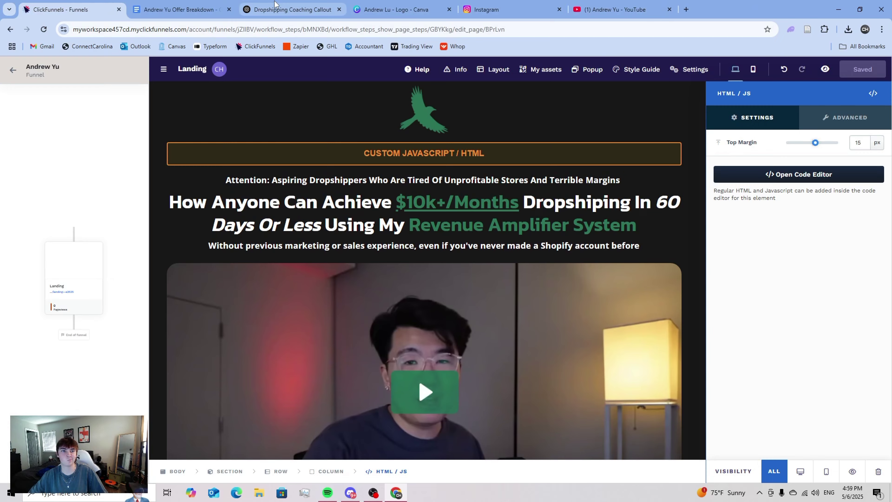
- Tell ChatGPT 'this didnt work can you troubleshoot and try again'
{"action": "left_click", "coordinate": [292, 9]}
{"action": "scroll", "coordinate": [371, 429], "scroll_direction": "down", "scroll_amount": 3}
{"action": "type", "text": "this didnt work can you troubleshoot and try again"}
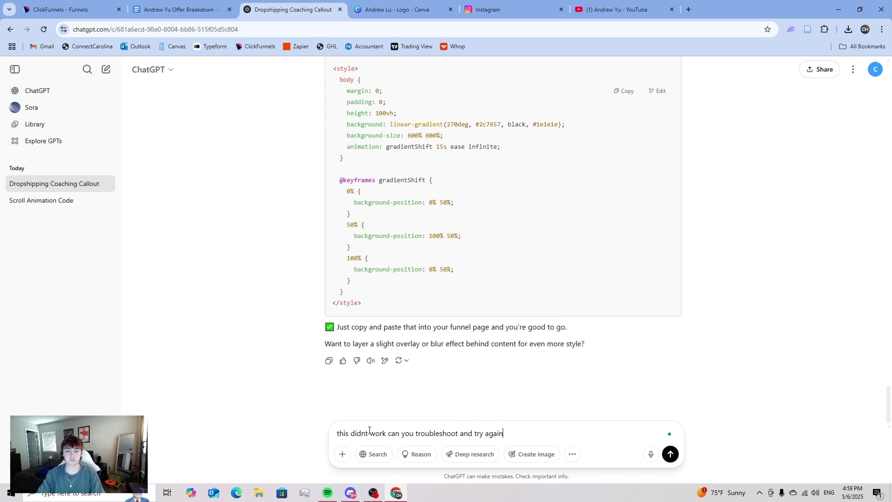
{"action": "key", "text": "Return"}
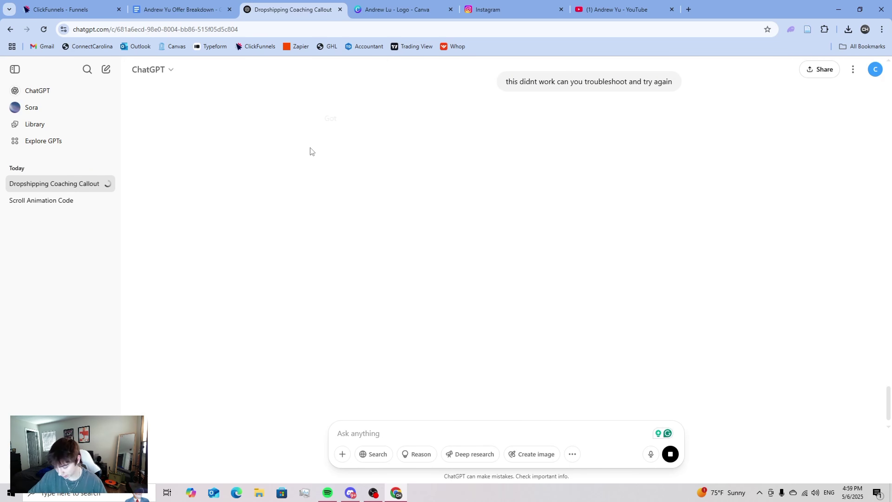
{"action": "key", "text": "ctrl+shift+Tab"}
{"action": "key", "text": "ctrl+shift+Tab"}
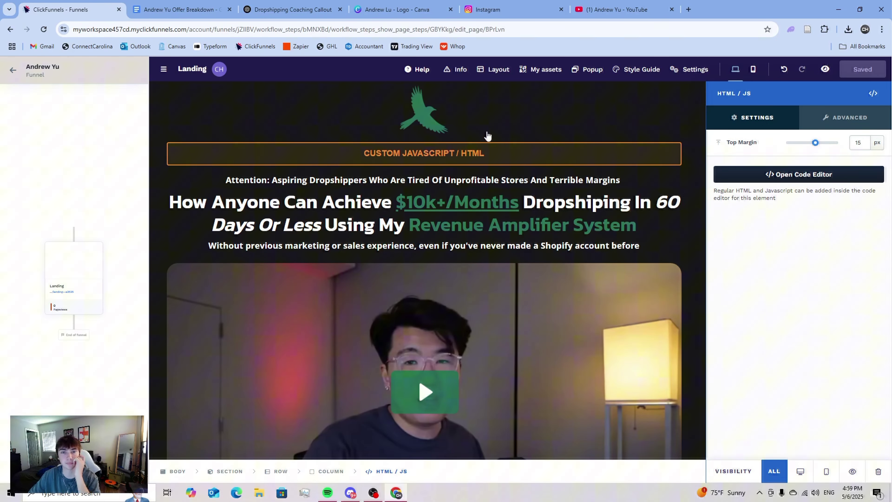
- Try a transparent section background, then set it back to dark
{"action": "key", "text": "Escape"}
{"action": "left_click", "coordinate": [203, 91]}
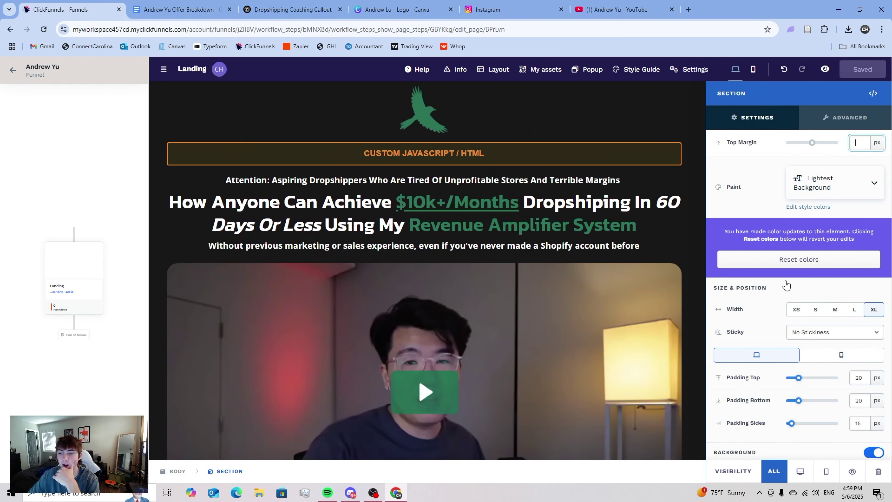
{"action": "left_click", "coordinate": [810, 366]}
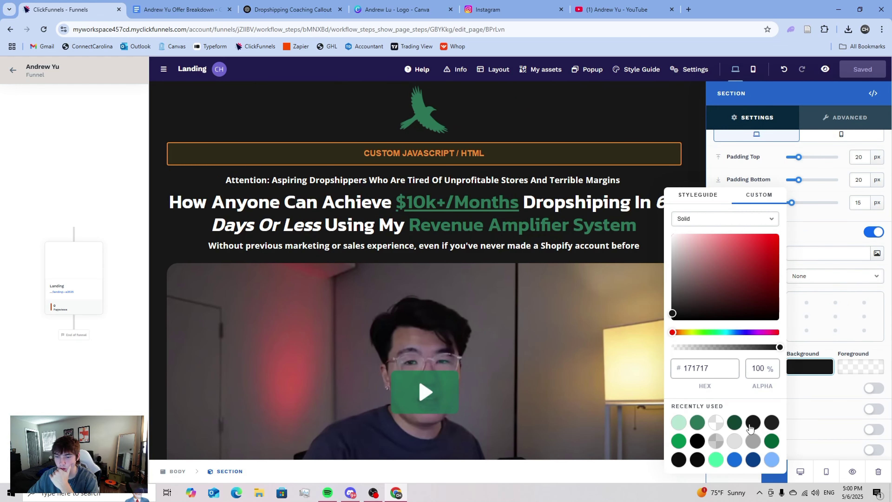
{"action": "left_click", "coordinate": [717, 424]}
{"action": "left_click", "coordinate": [753, 423]}
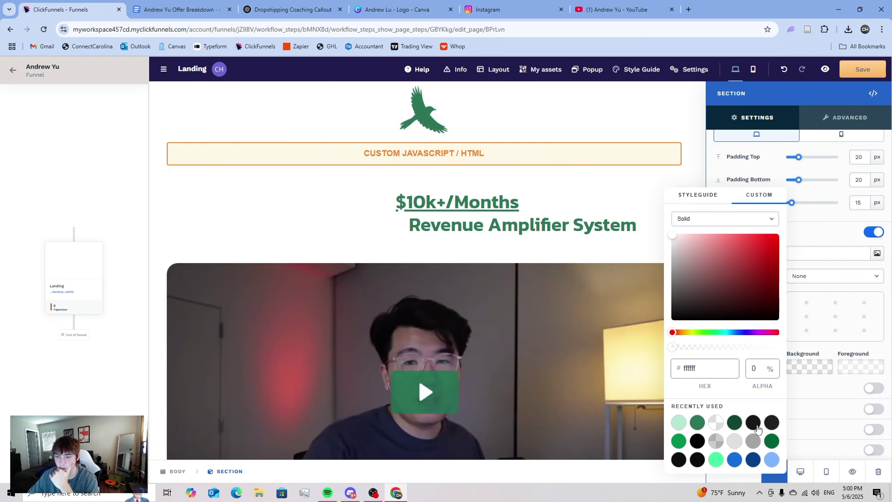
{"action": "left_click", "coordinate": [827, 352]}
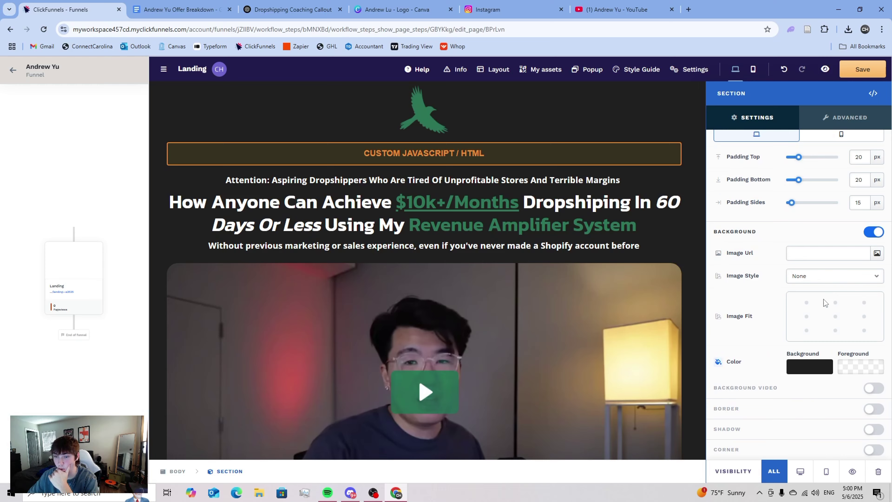
{"action": "left_click", "coordinate": [625, 124]}
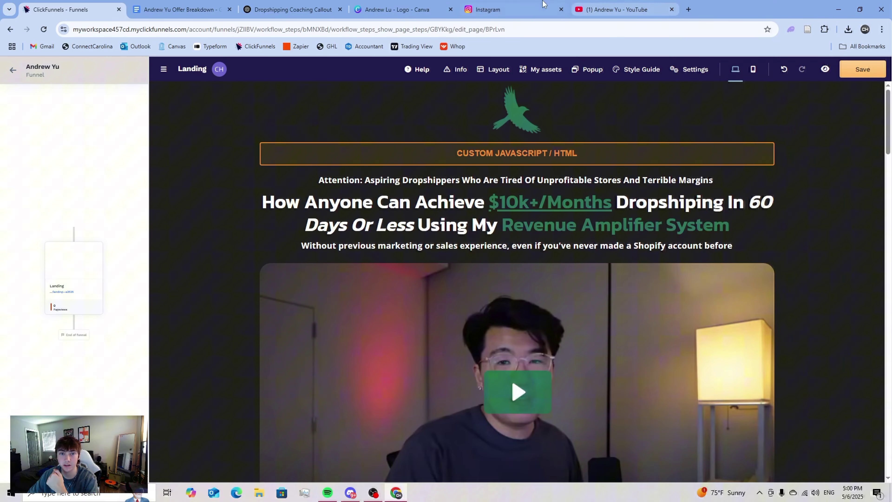
- Copy ChatGPT's revised gradient code and select the custom HTML element in ClickFunnels
{"action": "left_click", "coordinate": [293, 10]}
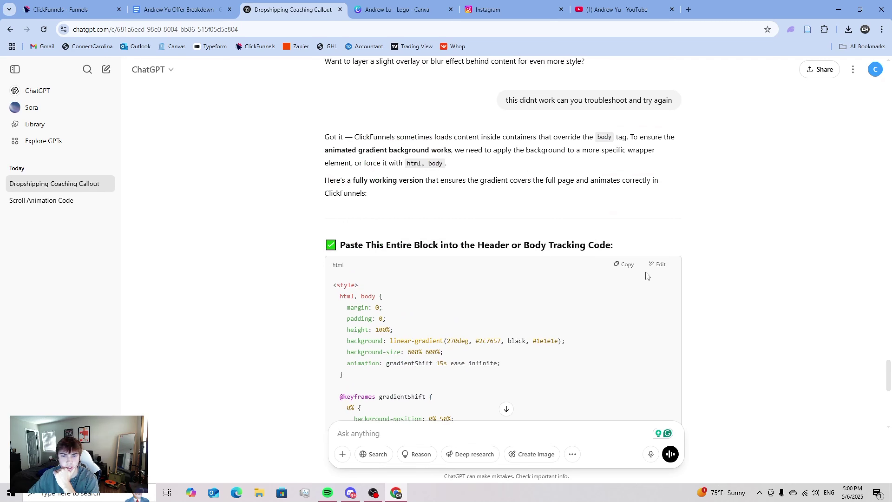
{"action": "left_click", "coordinate": [623, 264]}
{"action": "scroll", "coordinate": [508, 246], "scroll_direction": "down", "scroll_amount": 10}
{"action": "scroll", "coordinate": [508, 251], "scroll_direction": "up", "scroll_amount": 7}
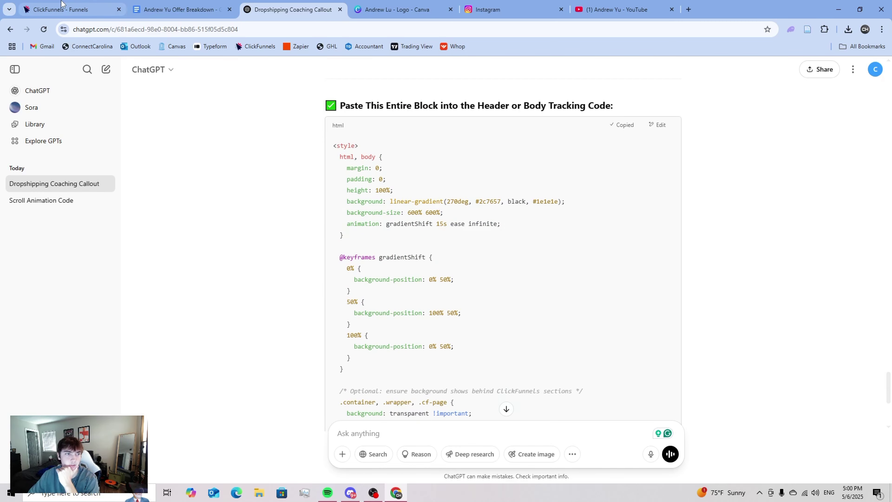
{"action": "left_click", "coordinate": [62, 4]}
{"action": "left_click", "coordinate": [396, 153]}
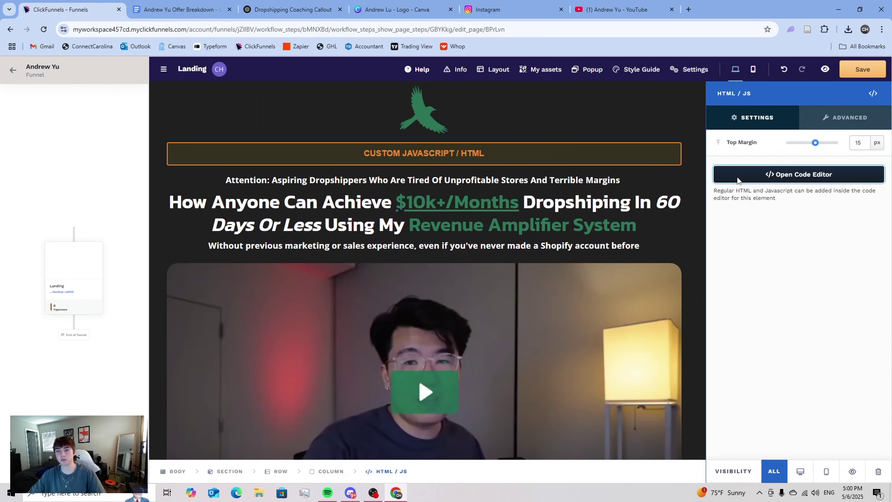
- Replace the HTML element's code with the revised 28-line gradient CSS, save, and preview the page
{"action": "left_click", "coordinate": [738, 175]}
{"action": "key", "text": "ctrl+a"}
{"action": "left_click", "coordinate": [515, 233]}
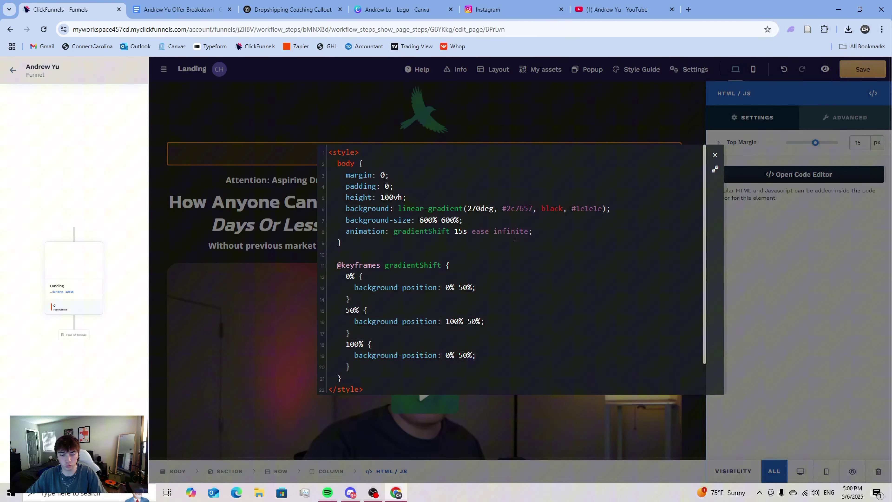
{"action": "key", "text": "ctrl+a"}
{"action": "key", "text": "BackSpace"}
{"action": "key", "text": "ctrl+v"}
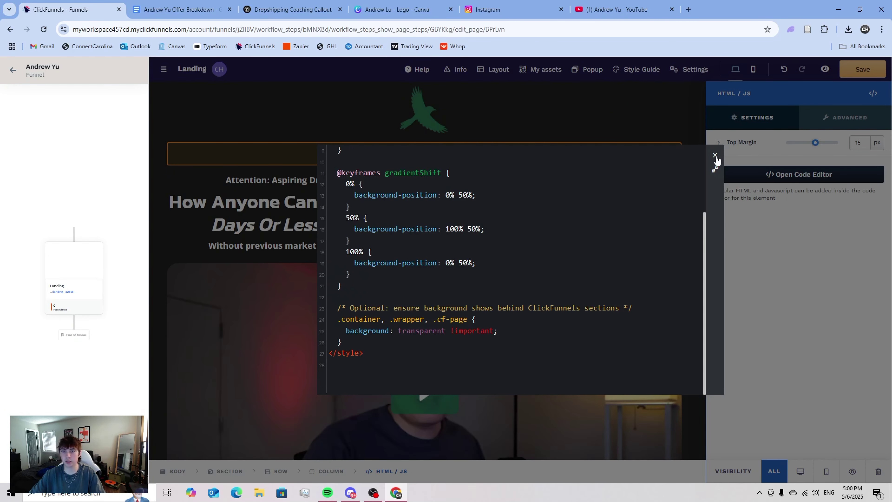
{"action": "left_click", "coordinate": [716, 157]}
{"action": "left_click", "coordinate": [861, 69]}
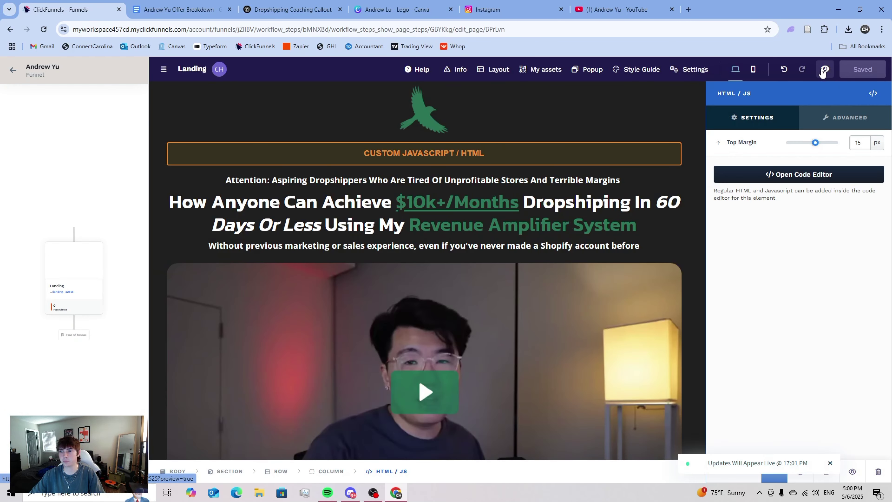
{"action": "left_click", "coordinate": [824, 70]}
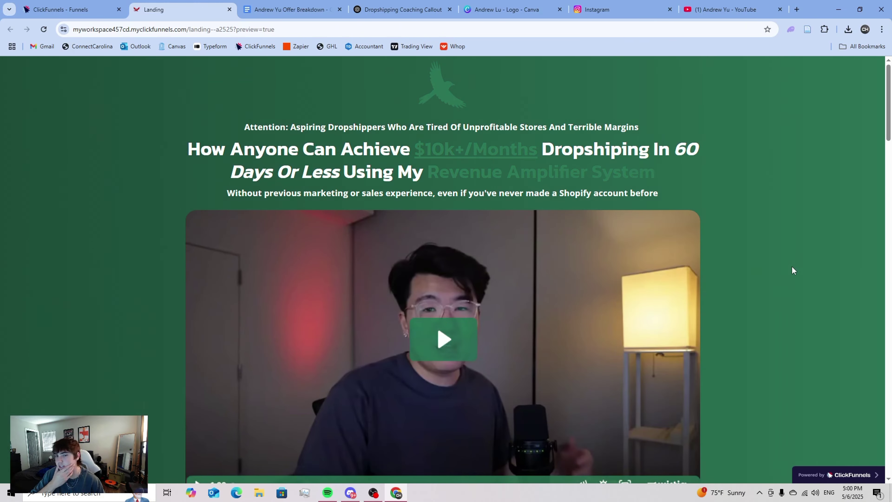
- Scroll through the preview to check the animated green-to-black gradient, then close the preview
{"action": "scroll", "coordinate": [711, 265], "scroll_direction": "down", "scroll_amount": 10}
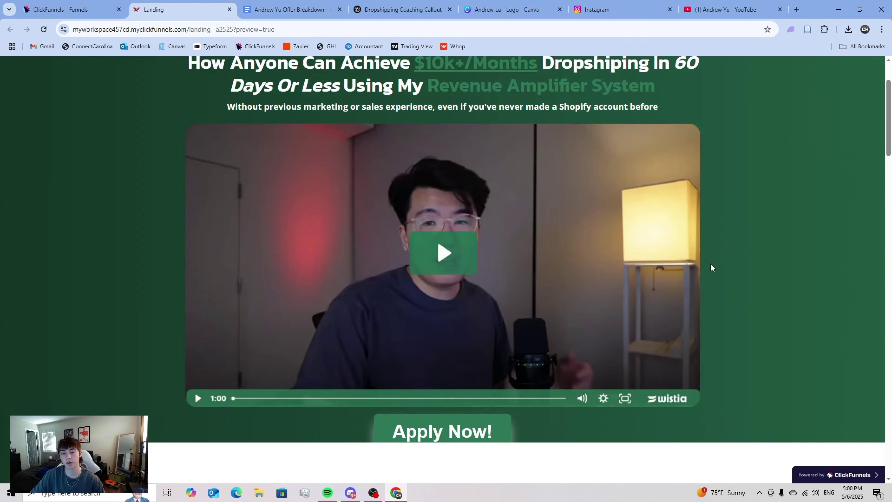
{"action": "scroll", "coordinate": [715, 279], "scroll_direction": "up", "scroll_amount": 5}
{"action": "scroll", "coordinate": [714, 276], "scroll_direction": "up", "scroll_amount": 6}
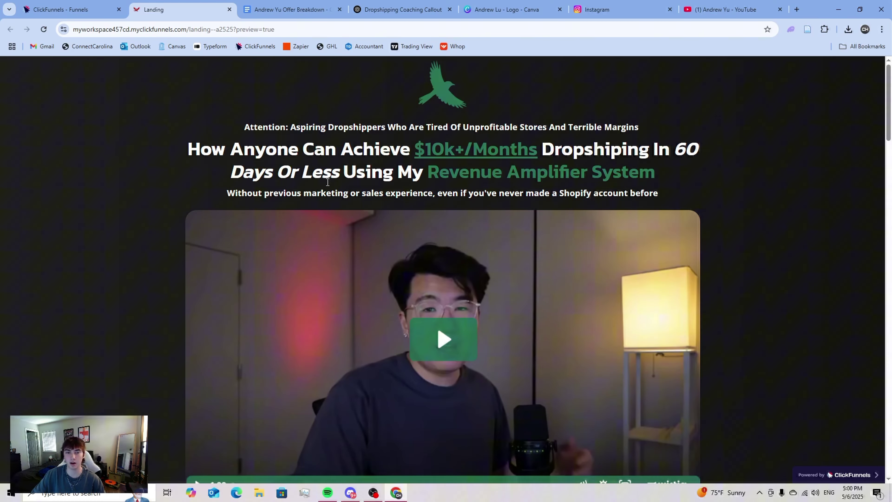
{"action": "left_click_drag", "start_coordinate": [414, 89], "coordinate": [472, 108]}
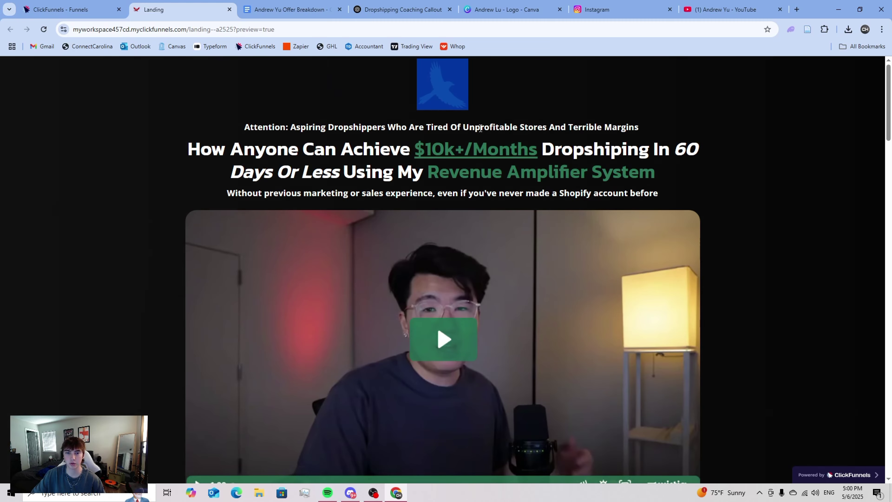
{"action": "left_click", "coordinate": [486, 94]}
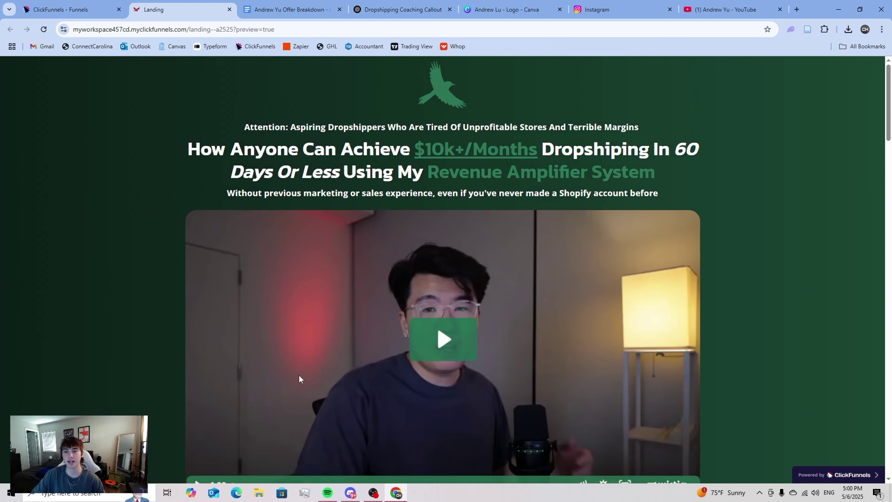
{"action": "scroll", "coordinate": [303, 372], "scroll_direction": "down", "scroll_amount": 10}
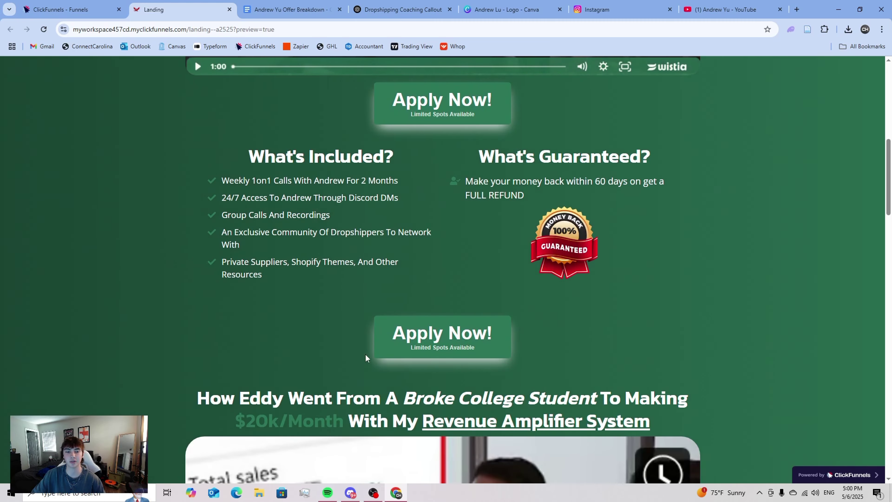
{"action": "scroll", "coordinate": [273, 297], "scroll_direction": "down", "scroll_amount": 20}
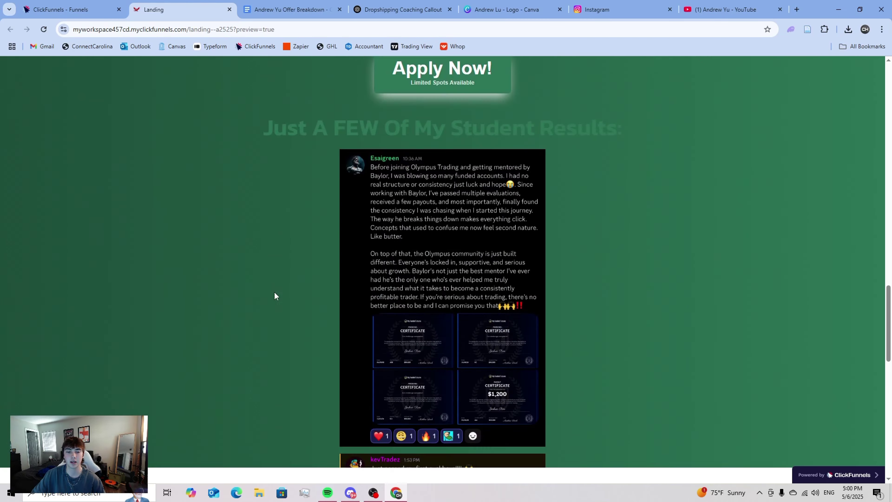
{"action": "scroll", "coordinate": [274, 290], "scroll_direction": "down", "scroll_amount": 3}
{"action": "scroll", "coordinate": [277, 286], "scroll_direction": "up", "scroll_amount": 20}
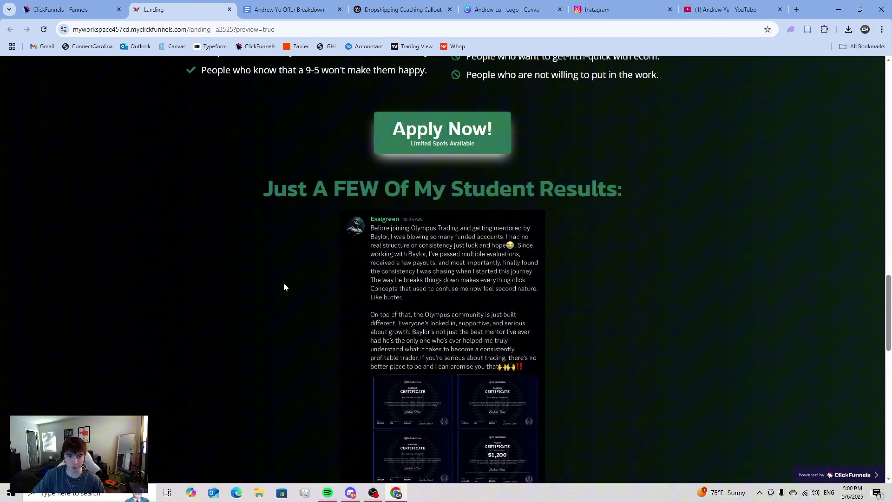
{"action": "scroll", "coordinate": [288, 281], "scroll_direction": "up", "scroll_amount": 10}
{"action": "key", "text": "ctrl+w"}
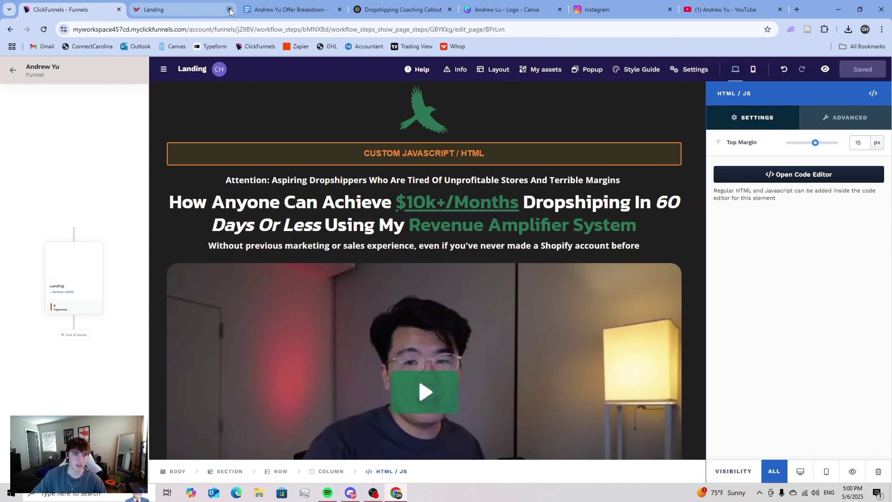
- In the custom code, change the gradientShift keyframe position from 100% 50% to 35% 50%
{"action": "left_click", "coordinate": [747, 175]}
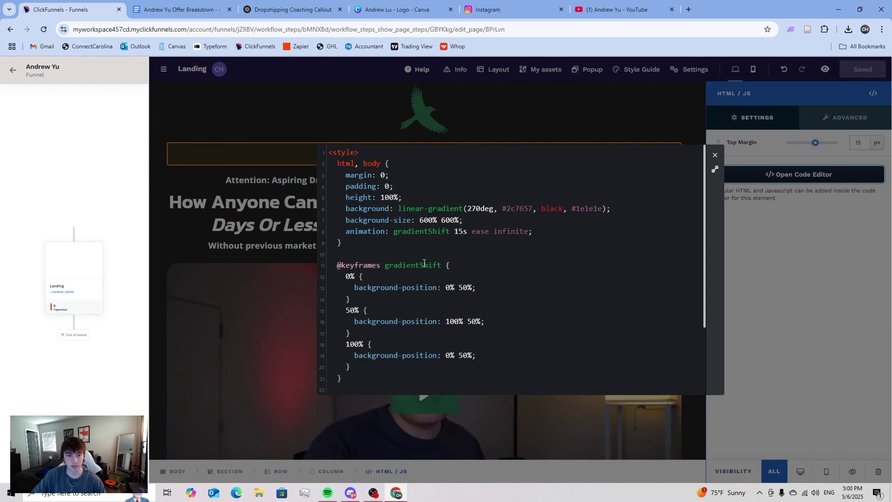
{"action": "scroll", "coordinate": [429, 264], "scroll_direction": "down", "scroll_amount": 1}
{"action": "scroll", "coordinate": [429, 264], "scroll_direction": "down", "scroll_amount": 2}
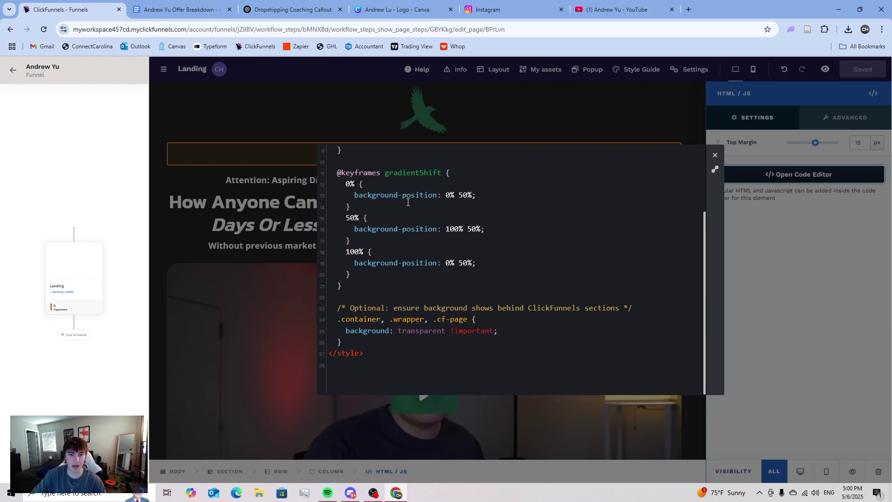
{"action": "left_click", "coordinate": [459, 228]}
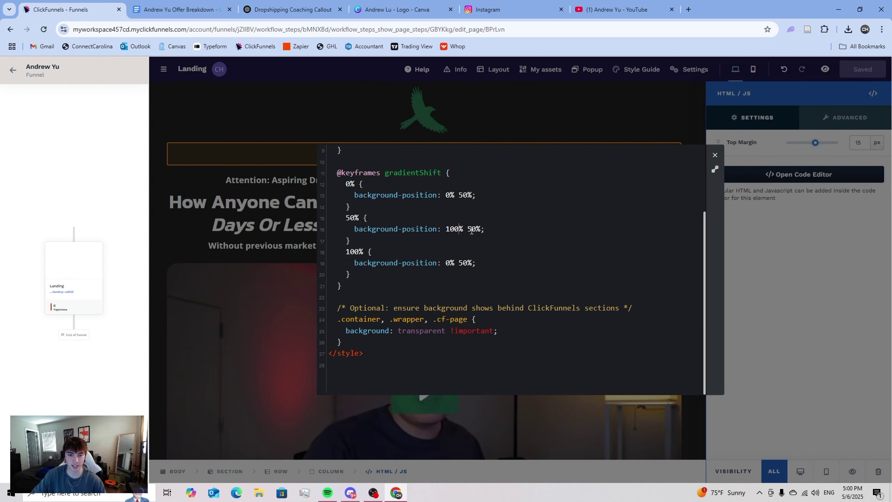
{"action": "key", "text": "BackSpace"}
{"action": "key", "text": "BackSpace"}
{"action": "key", "text": "BackSpace"}
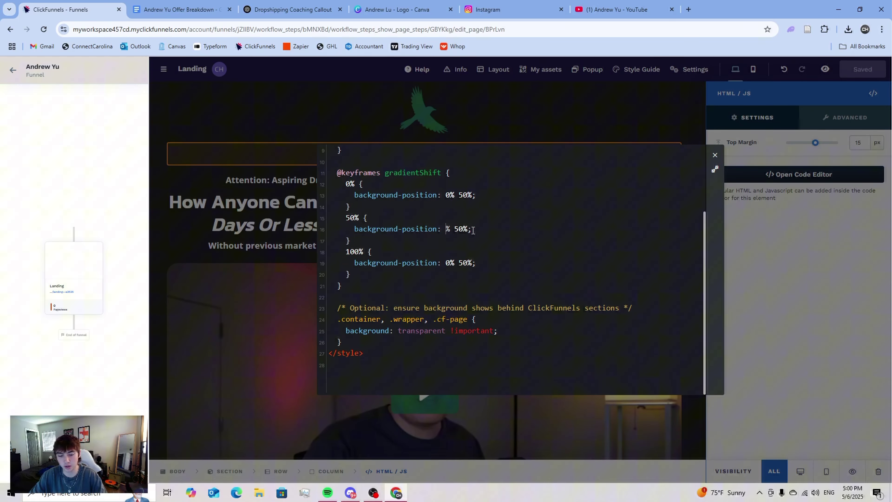
{"action": "type", "text": "25"}
{"action": "key", "text": "BackSpace"}
{"action": "key", "text": "BackSpace"}
{"action": "type", "text": "35"}
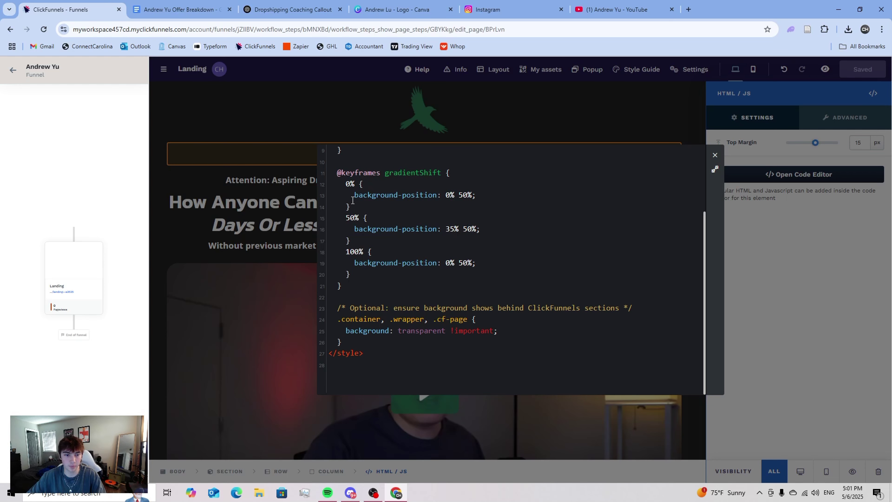
- Change the keyframe percentages from 50% and 100% to 25%, then close the editor to save
{"action": "double_click", "coordinate": [346, 218]}
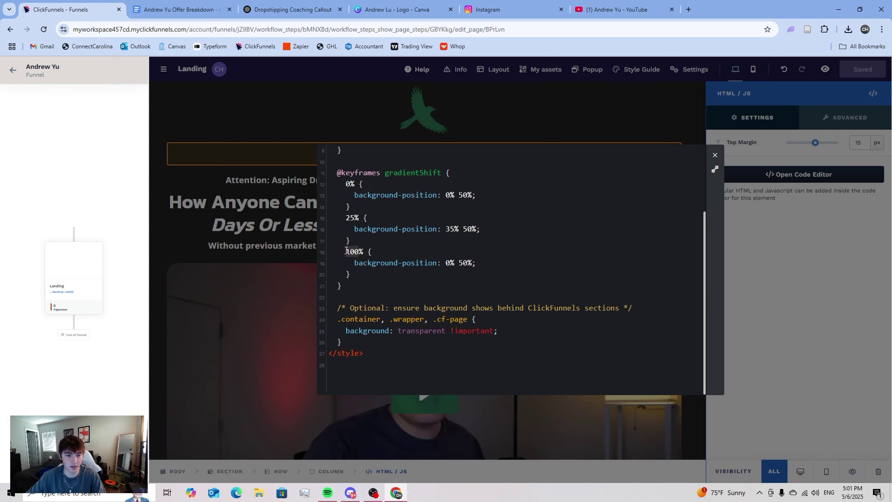
{"action": "type", "text": "25"}
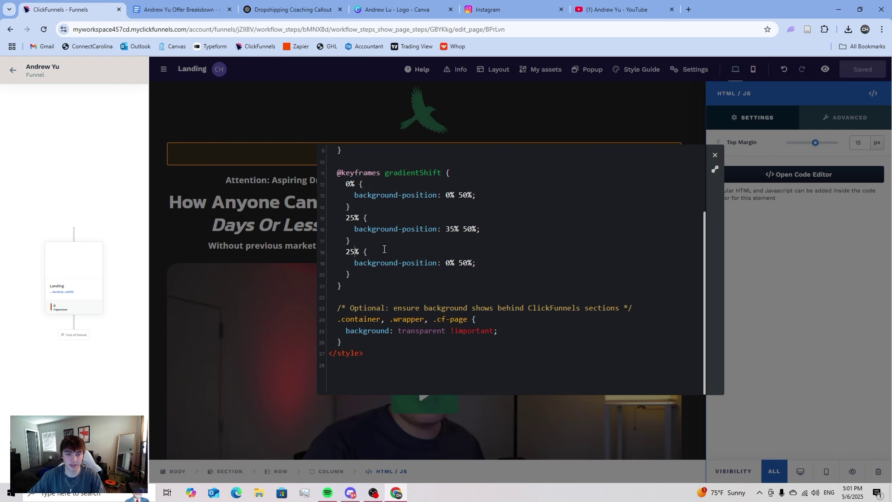
{"action": "scroll", "coordinate": [426, 268], "scroll_direction": "up", "scroll_amount": 3}
{"action": "scroll", "coordinate": [430, 322], "scroll_direction": "down", "scroll_amount": 2}
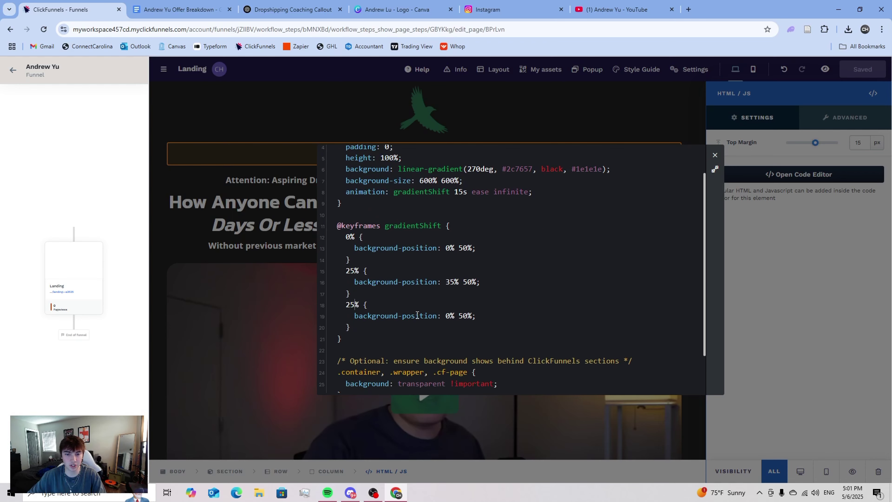
{"action": "scroll", "coordinate": [395, 259], "scroll_direction": "up", "scroll_amount": 2}
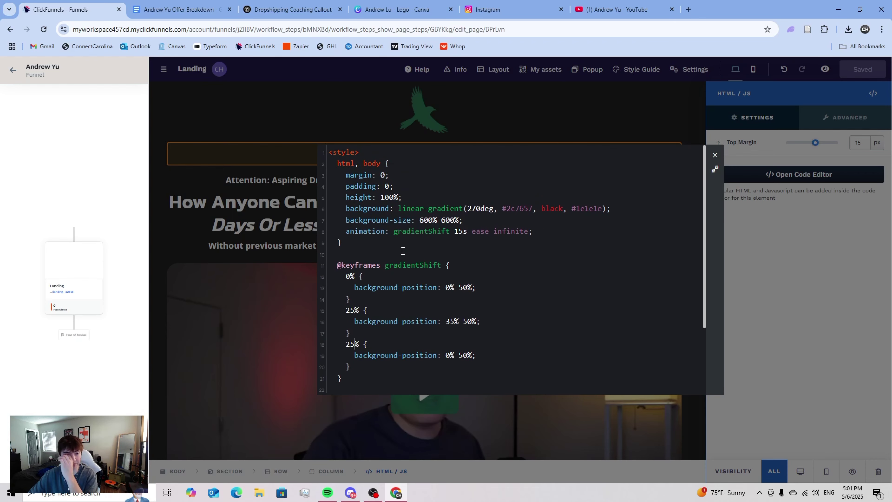
{"action": "scroll", "coordinate": [350, 158], "scroll_direction": "down", "scroll_amount": 4}
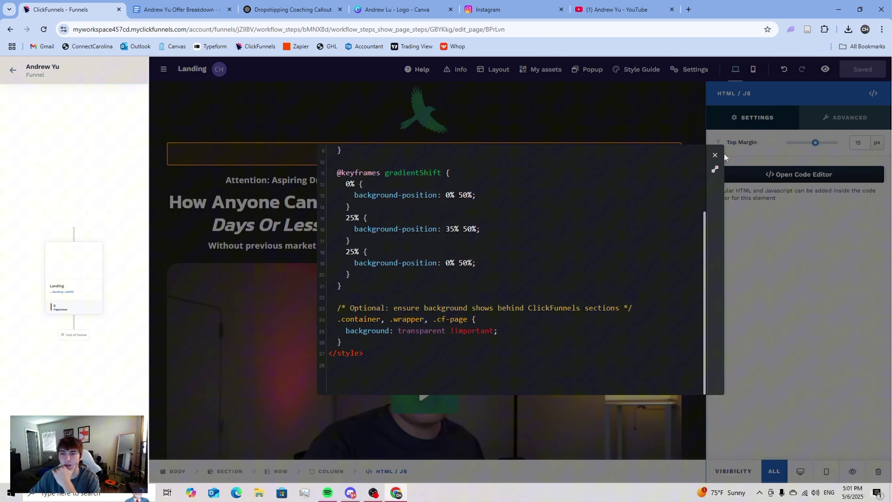
{"action": "left_click", "coordinate": [715, 155]}
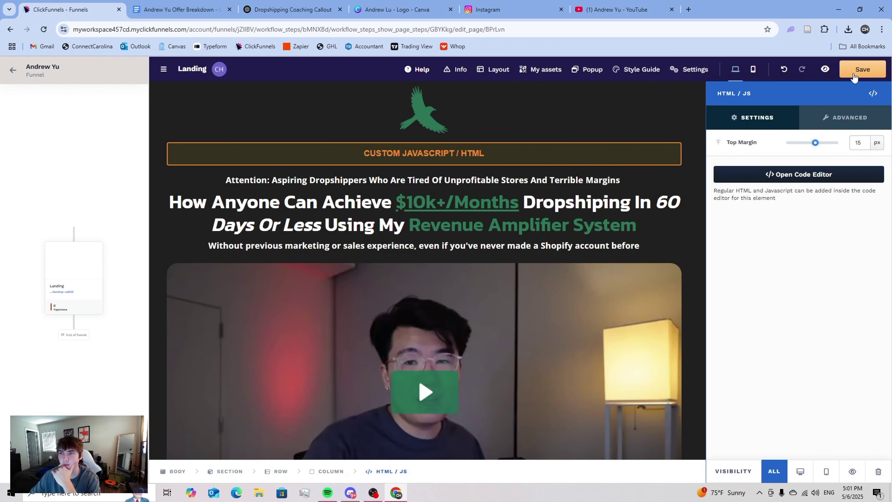
- Preview the saved page and scroll through the mostly black animated background, top to bottom
{"action": "left_click", "coordinate": [825, 69]}
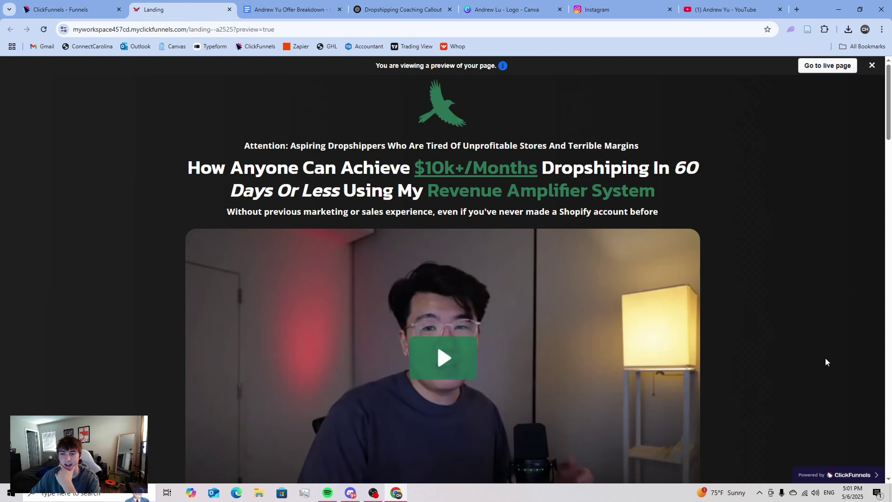
{"action": "scroll", "coordinate": [826, 359], "scroll_direction": "down", "scroll_amount": 20}
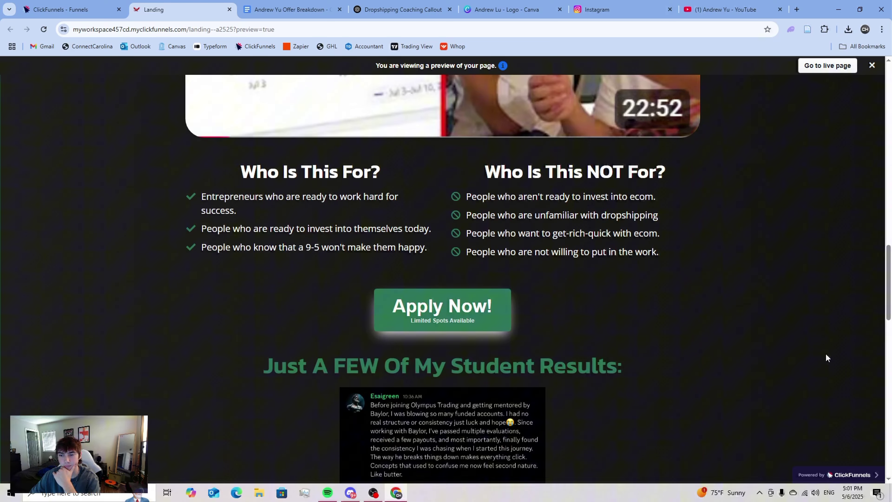
{"action": "scroll", "coordinate": [824, 350], "scroll_direction": "down", "scroll_amount": 10}
{"action": "scroll", "coordinate": [821, 343], "scroll_direction": "down", "scroll_amount": 5}
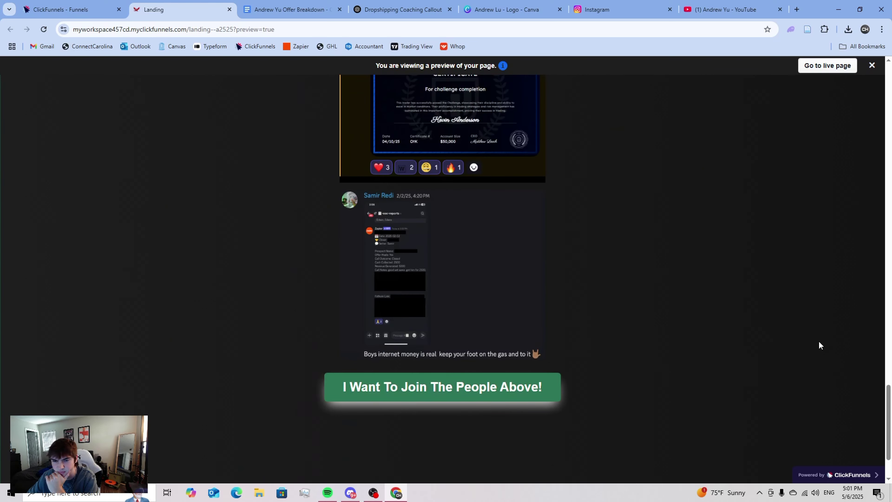
{"action": "scroll", "coordinate": [815, 339], "scroll_direction": "up", "scroll_amount": 15}
{"action": "scroll", "coordinate": [816, 341], "scroll_direction": "up", "scroll_amount": 10}
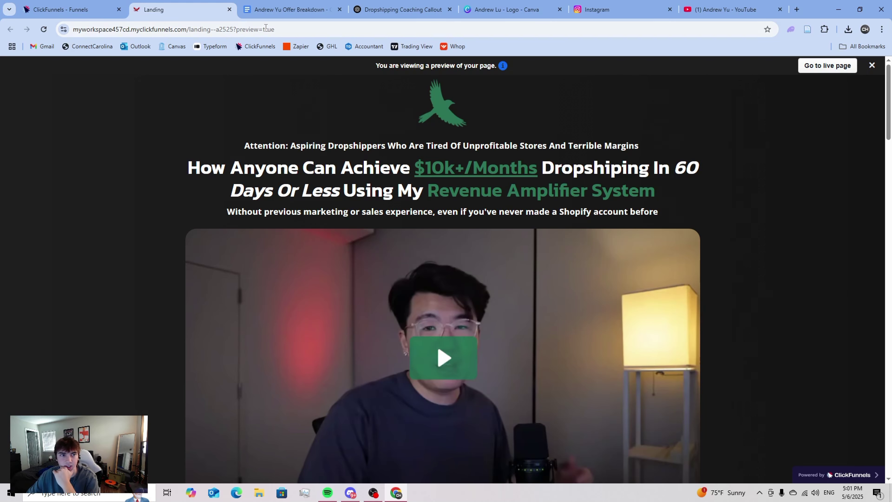
- Close the preview and revise the gradient keyframe percentages to 50% in the custom code, then save
{"action": "left_click", "coordinate": [230, 10]}
{"action": "left_click", "coordinate": [739, 175]}
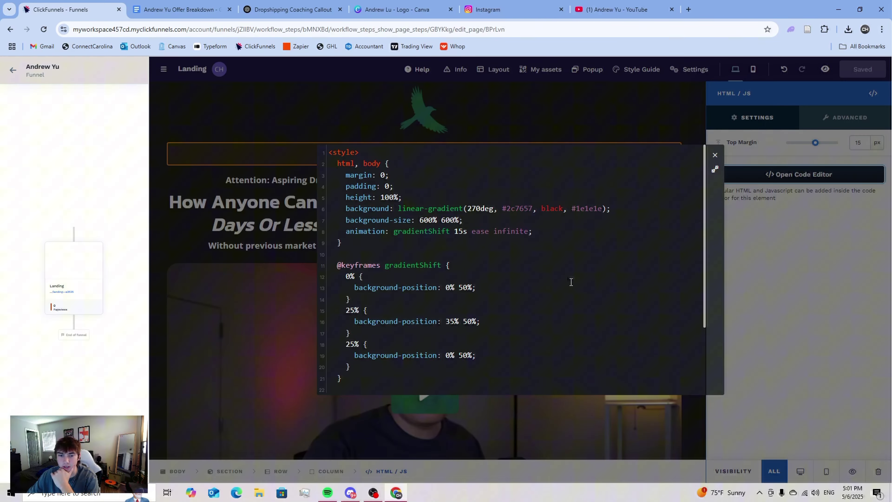
{"action": "scroll", "coordinate": [517, 293], "scroll_direction": "down", "scroll_amount": 3}
{"action": "scroll", "coordinate": [517, 294], "scroll_direction": "up", "scroll_amount": 3}
{"action": "left_click", "coordinate": [350, 310]}
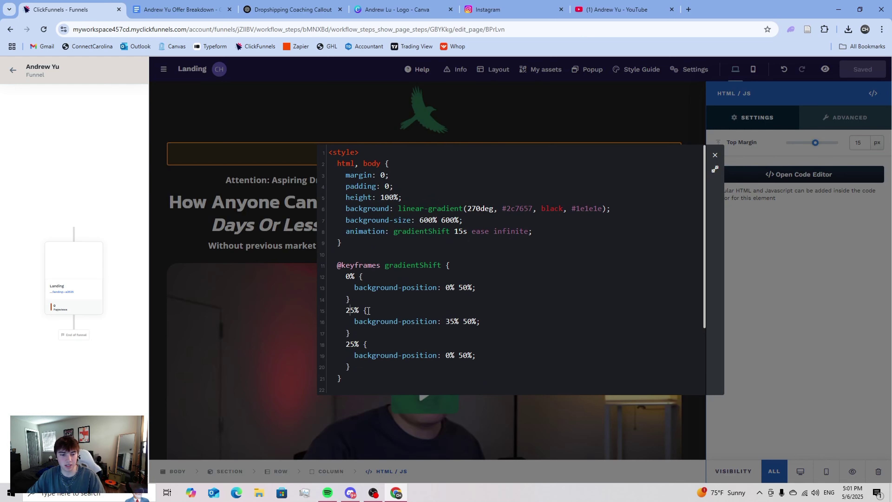
{"action": "left_click_drag", "start_coordinate": [354, 347], "coordinate": [346, 346]}
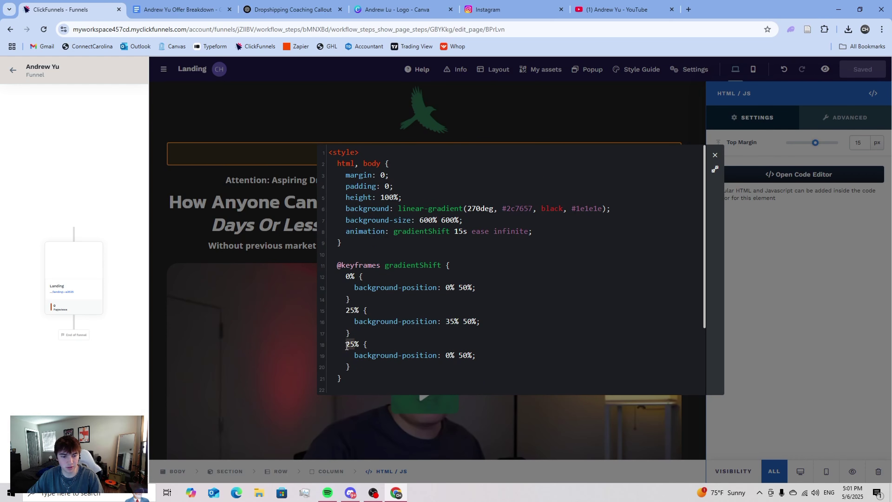
{"action": "type", "text": "50"}
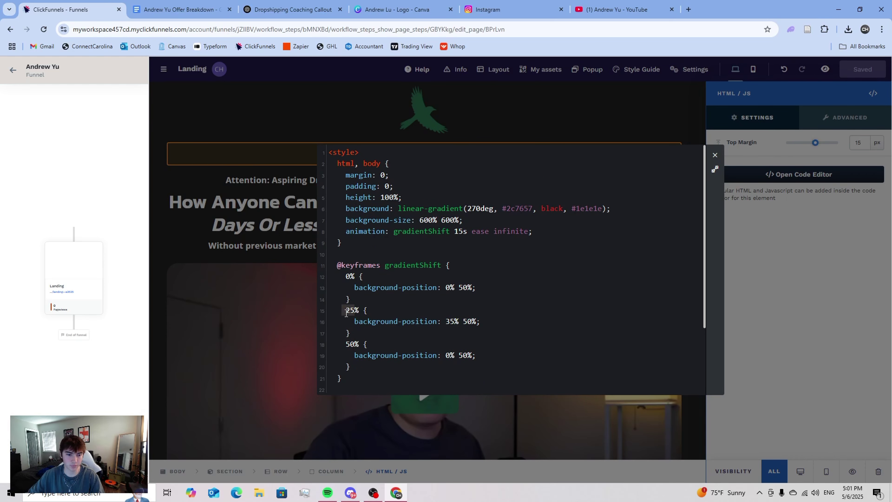
{"action": "type", "text": "50"}
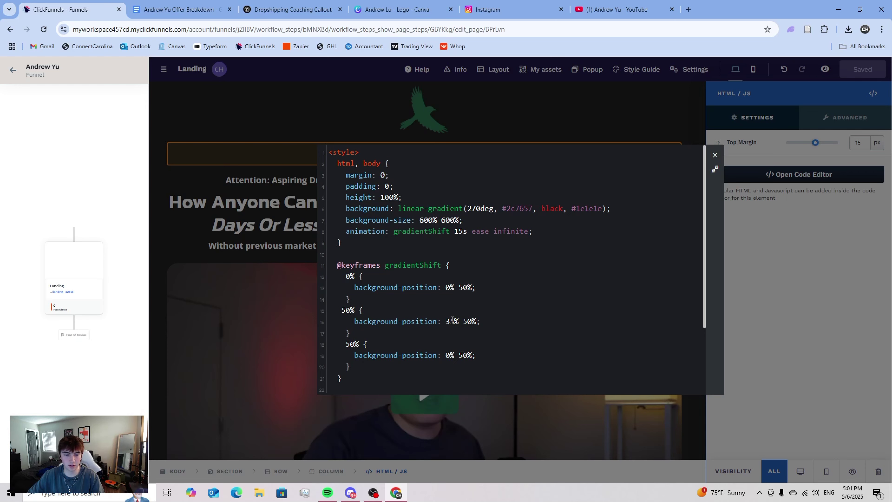
{"action": "type", "text": "50"}
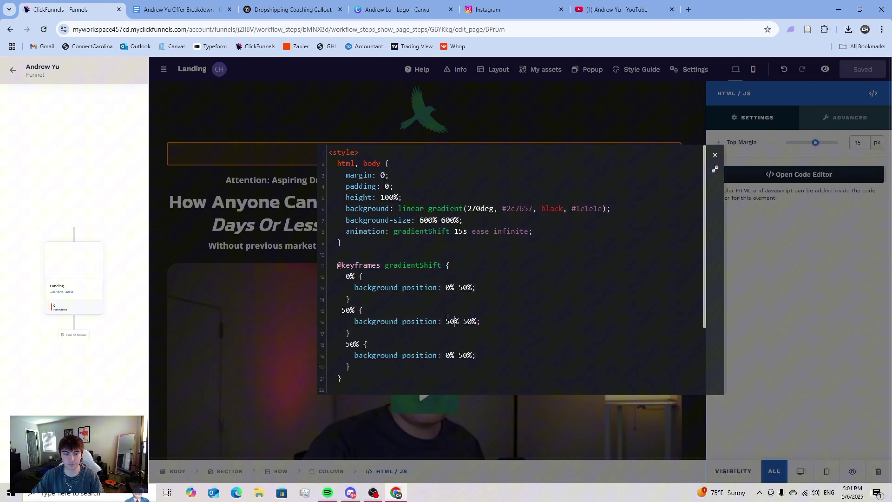
{"action": "left_click", "coordinate": [715, 155]}
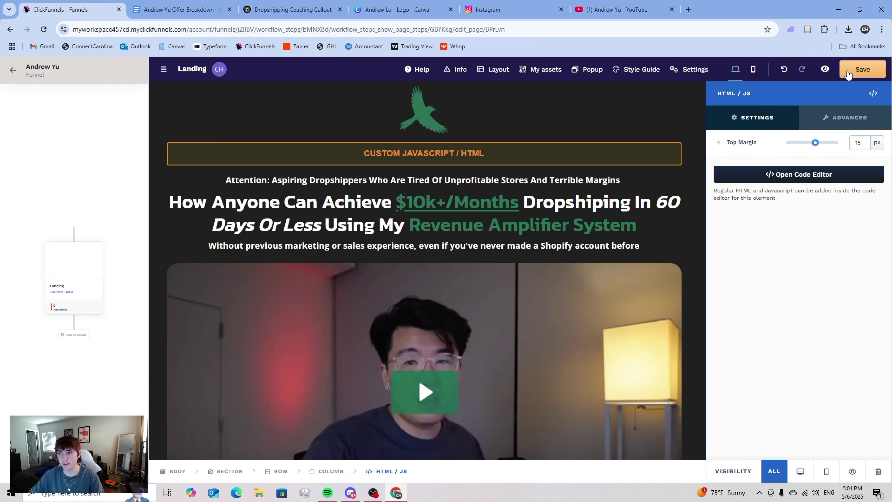
- Preview the landing page in a new tab, then return to the ChatGPT conversation
{"action": "left_click", "coordinate": [826, 69]}
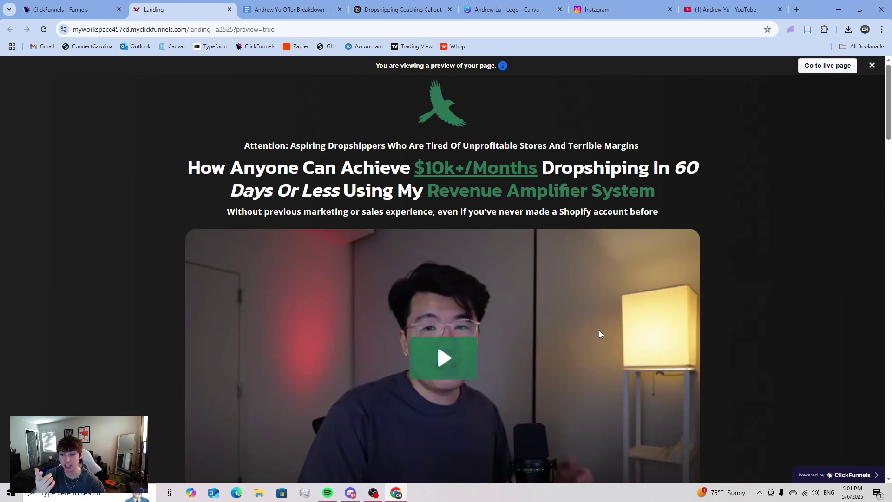
{"action": "scroll", "coordinate": [600, 334], "scroll_direction": "down", "scroll_amount": 12}
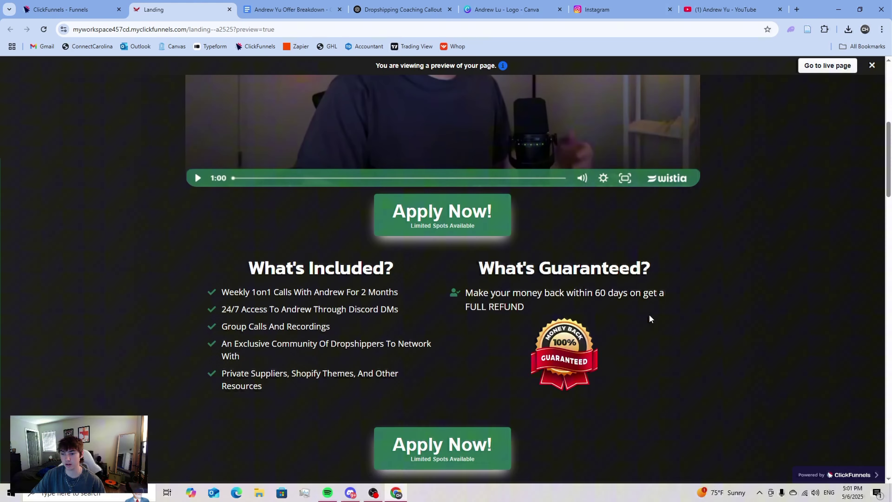
{"action": "scroll", "coordinate": [778, 357], "scroll_direction": "up", "scroll_amount": 15}
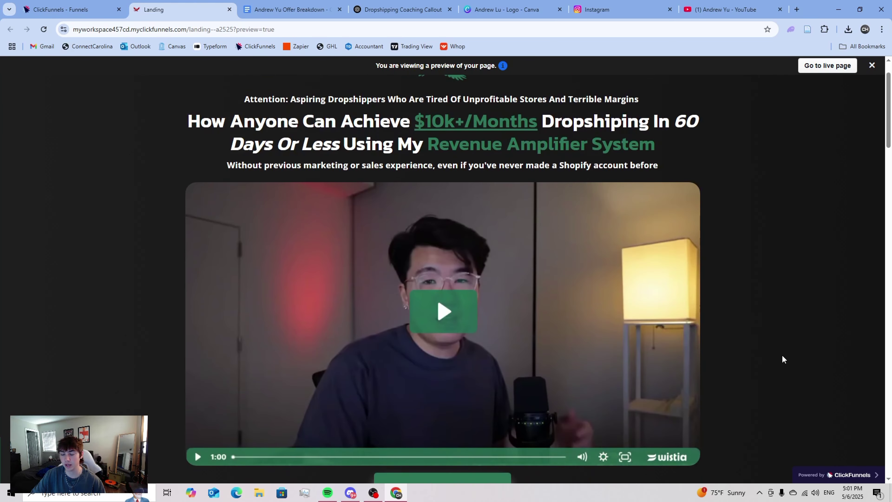
{"action": "left_click", "coordinate": [381, 5]}
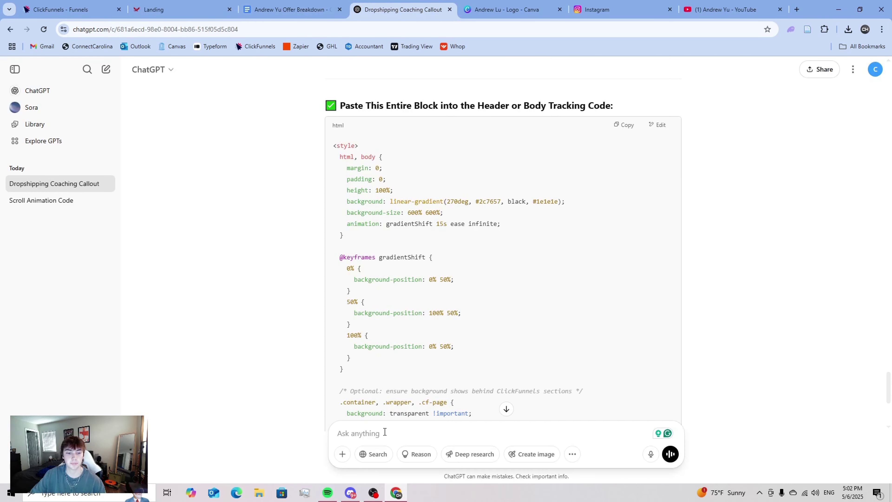
- Ask ChatGPT to make the green cover only about 30% of the page
{"action": "scroll", "coordinate": [421, 386], "scroll_direction": "down", "scroll_amount": 4}
{"action": "type", "text": "i"}
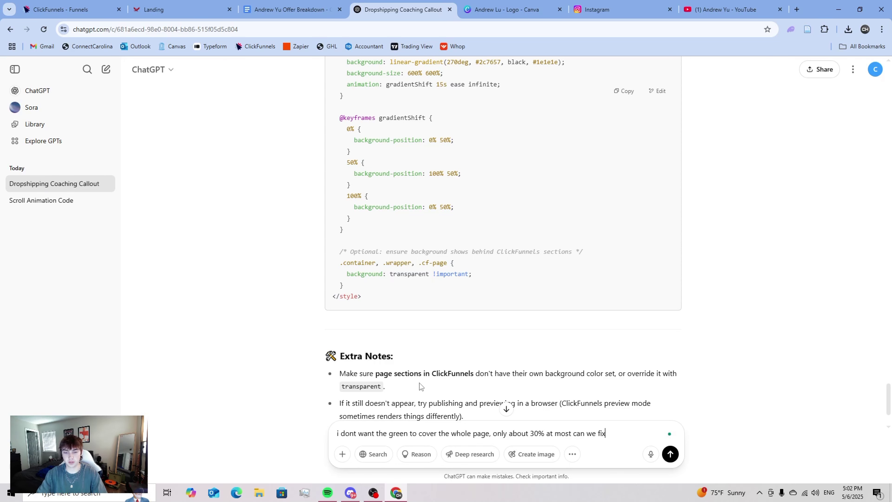
{"action": "key", "text": "Return"}
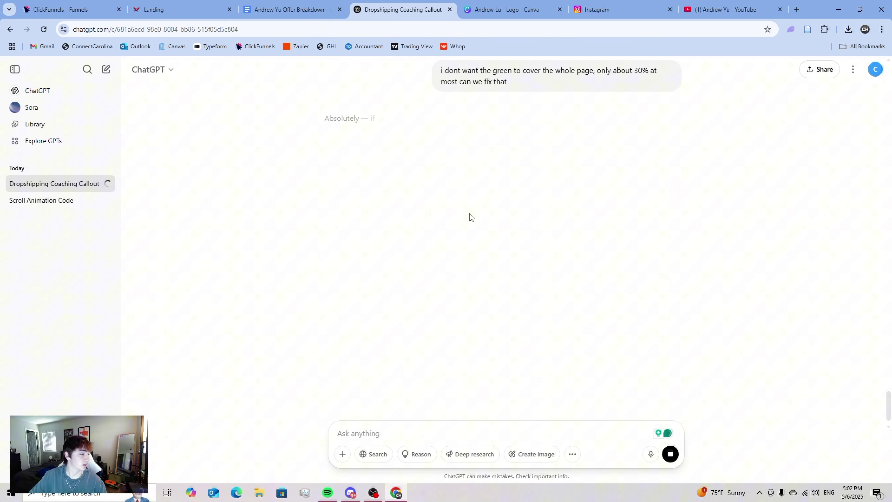
- Close the old preview, review ChatGPT's revised 30%-green gradient code, and reopen the page's custom HTML code
{"action": "key", "text": "ctrl+2"}
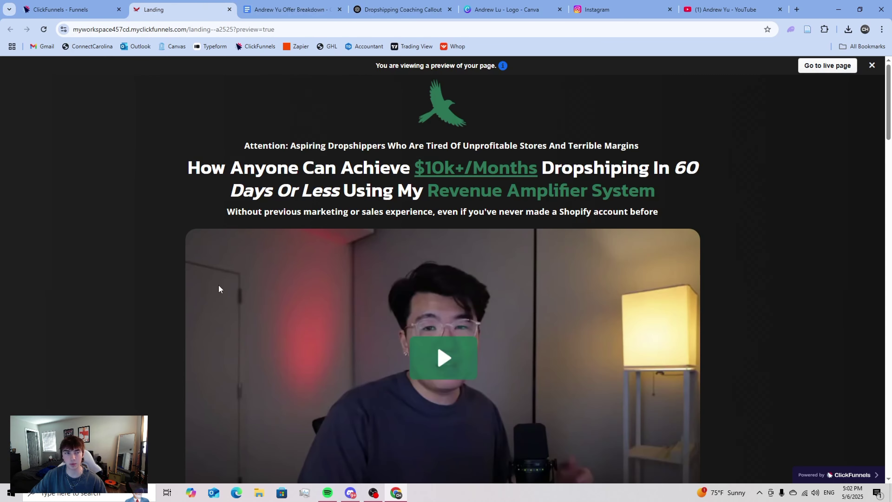
{"action": "left_click", "coordinate": [70, 9]}
{"action": "left_click", "coordinate": [229, 10]}
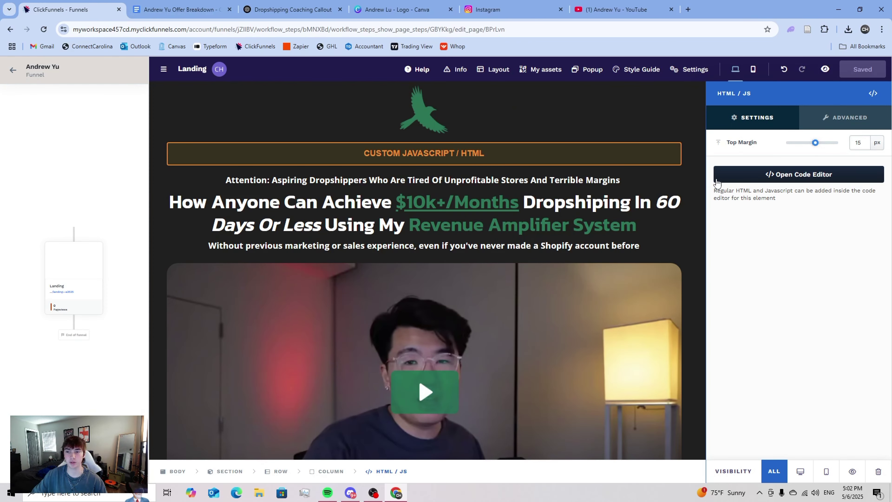
{"action": "left_click", "coordinate": [292, 10]}
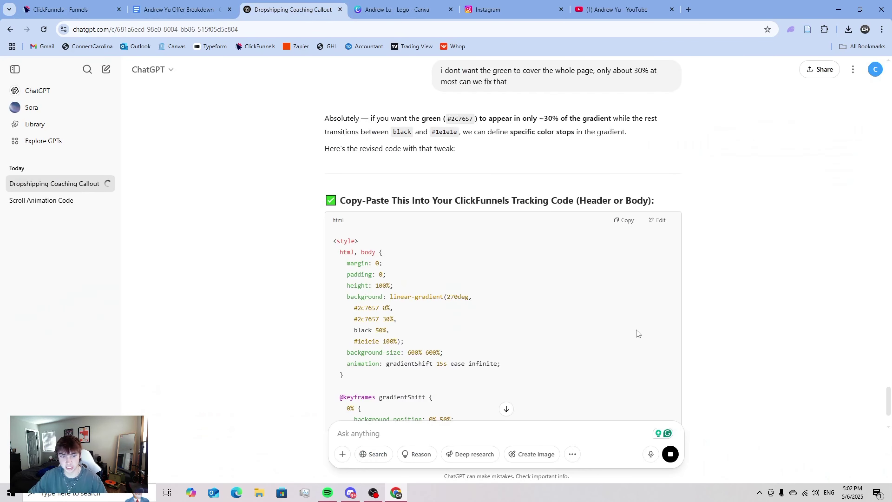
{"action": "scroll", "coordinate": [632, 331], "scroll_direction": "down", "scroll_amount": 5}
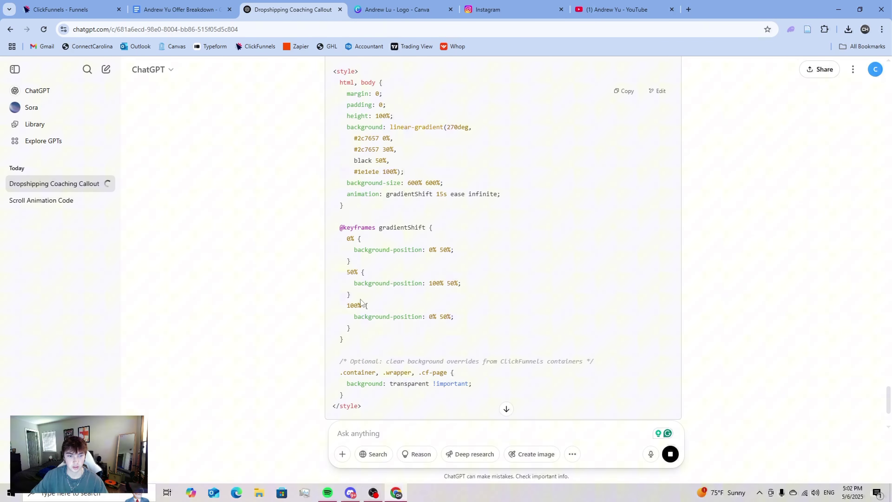
{"action": "scroll", "coordinate": [557, 338], "scroll_direction": "down", "scroll_amount": 4}
{"action": "scroll", "coordinate": [556, 339], "scroll_direction": "up", "scroll_amount": 8}
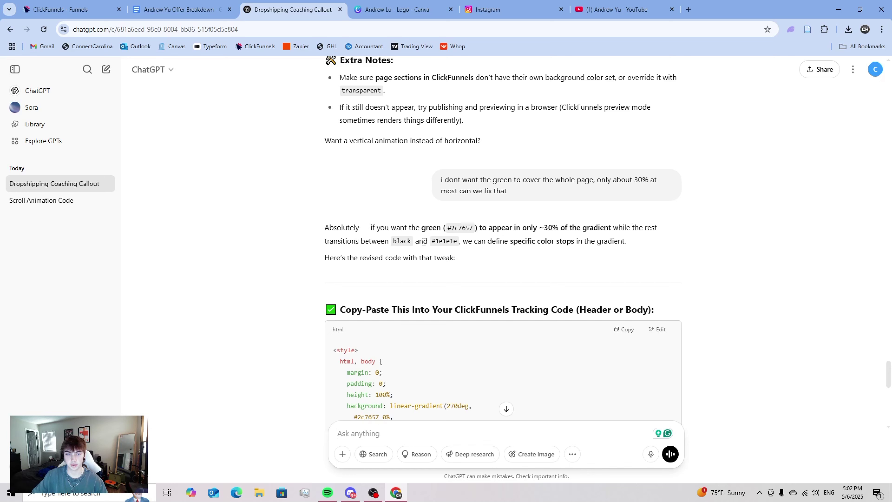
{"action": "scroll", "coordinate": [552, 241], "scroll_direction": "down", "scroll_amount": 3}
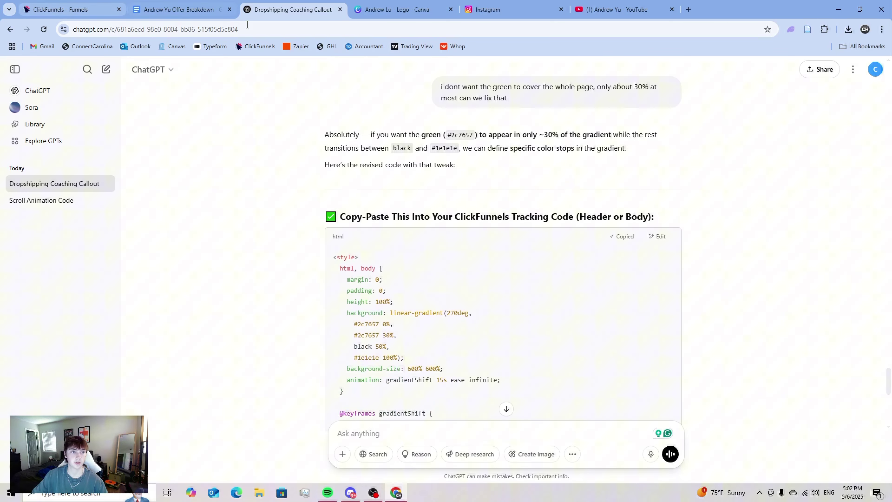
{"action": "left_click", "coordinate": [70, 10]}
{"action": "left_click", "coordinate": [803, 174]}
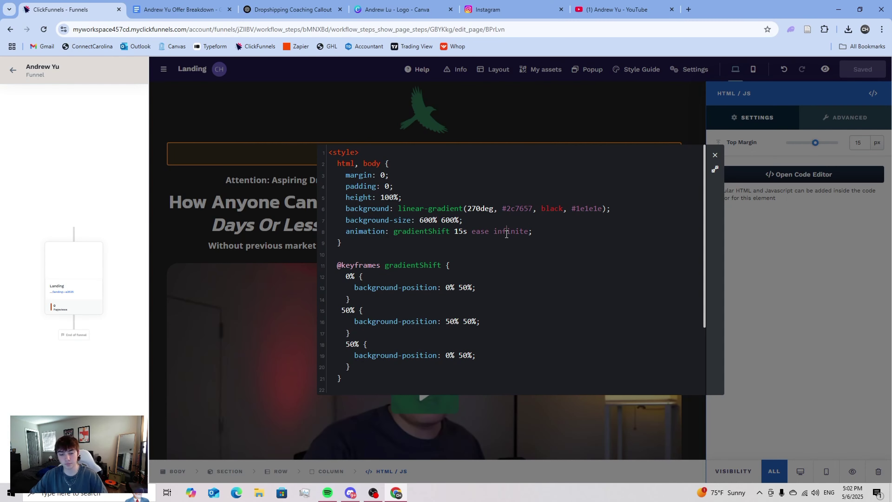
- Replace the old gradient code with ChatGPT's revised 30%-green version and save the page
{"action": "key", "text": "ctrl+a"}
{"action": "key", "text": "BackSpace"}
{"action": "key", "text": "ctrl+v"}
{"action": "left_click", "coordinate": [715, 155]}
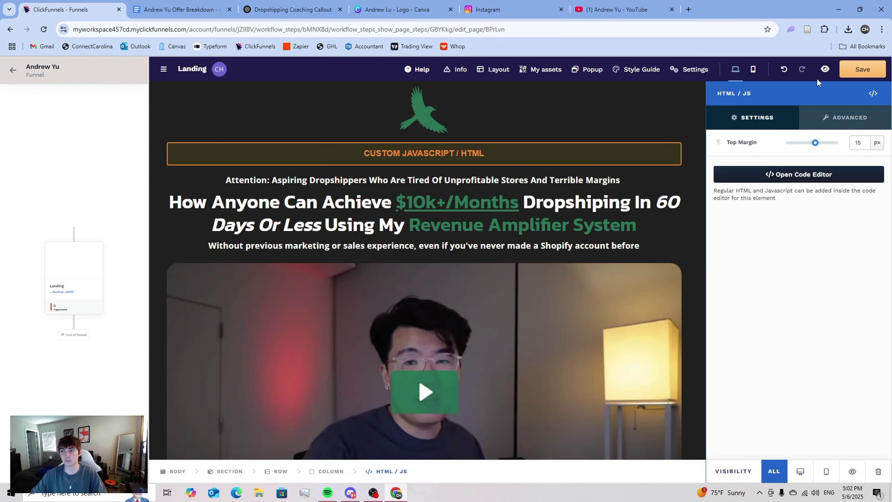
- Preview the still mostly green page, then start a follow-up message in ChatGPT
{"action": "left_click", "coordinate": [826, 69]}
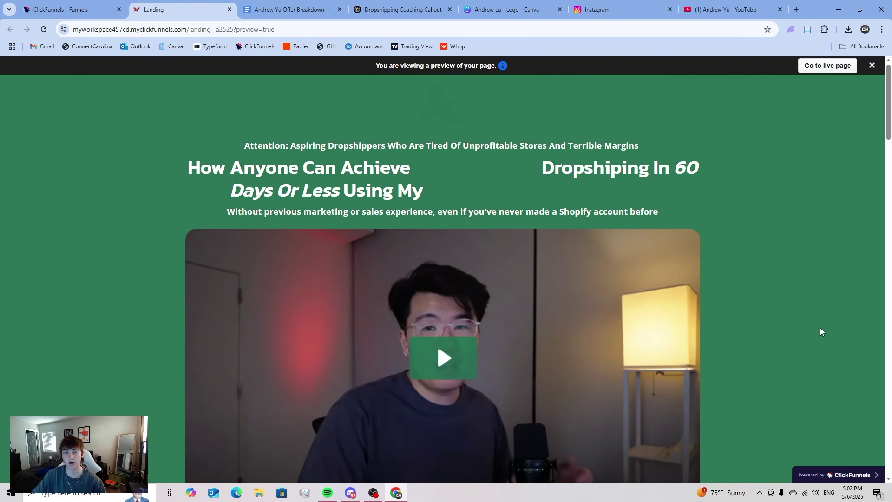
{"action": "scroll", "coordinate": [819, 332], "scroll_direction": "down", "scroll_amount": 10}
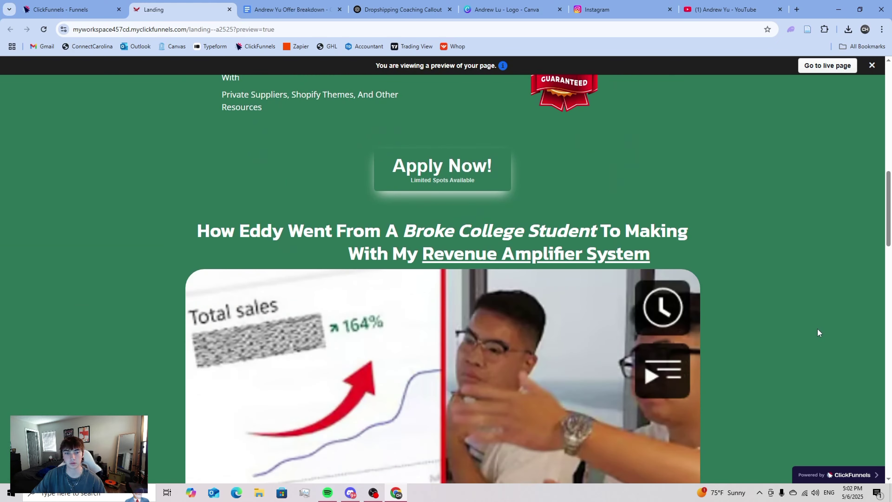
{"action": "scroll", "coordinate": [818, 332], "scroll_direction": "up", "scroll_amount": 9}
{"action": "scroll", "coordinate": [818, 332], "scroll_direction": "up", "scroll_amount": 3}
{"action": "left_click", "coordinate": [412, 4]}
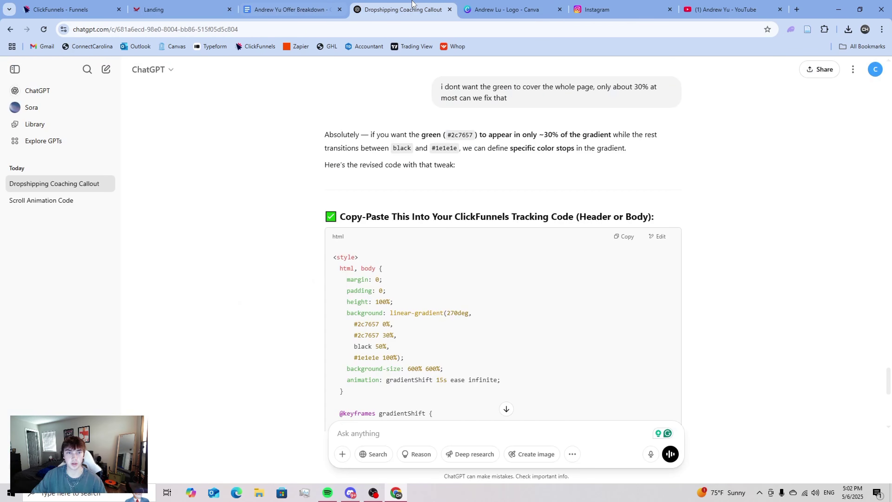
{"action": "scroll", "coordinate": [428, 313], "scroll_direction": "down", "scroll_amount": 6}
{"action": "type", "text": "th"}
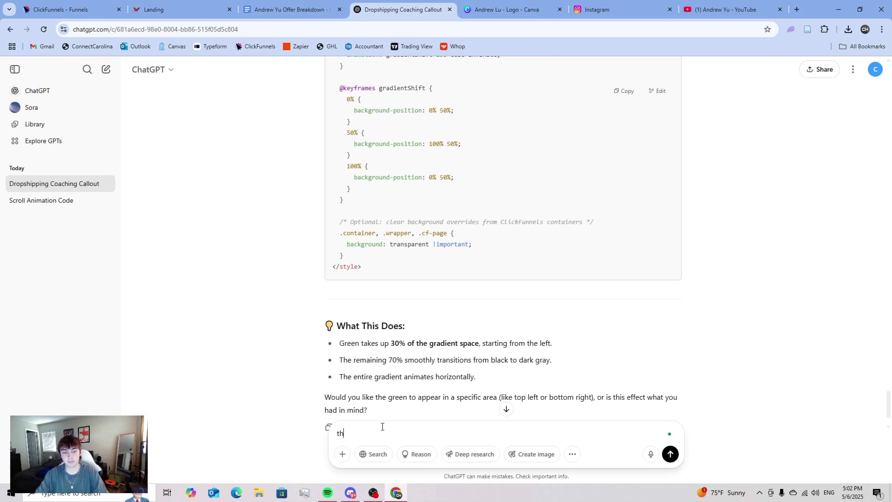
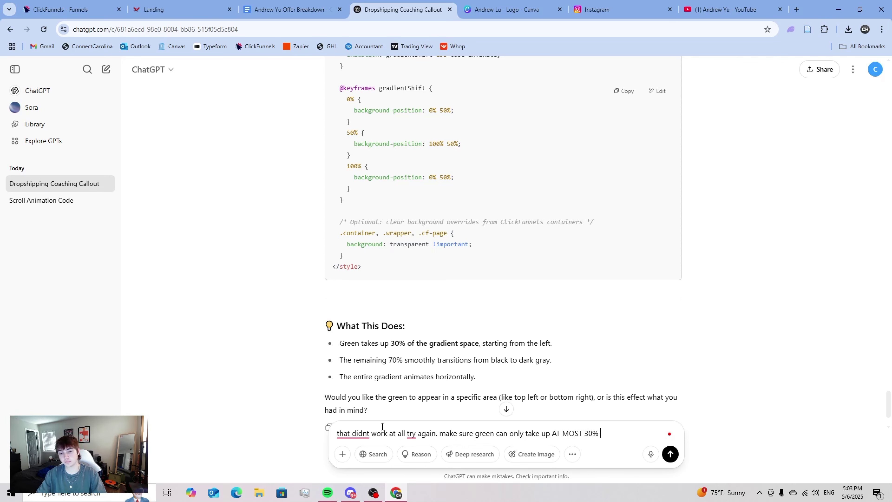
- Ask ChatGPT to keep green to at most 30% of the screen, then copy its animated-gradient code
{"action": "type", "text": "en"}
{"action": "key", "text": "Return"}
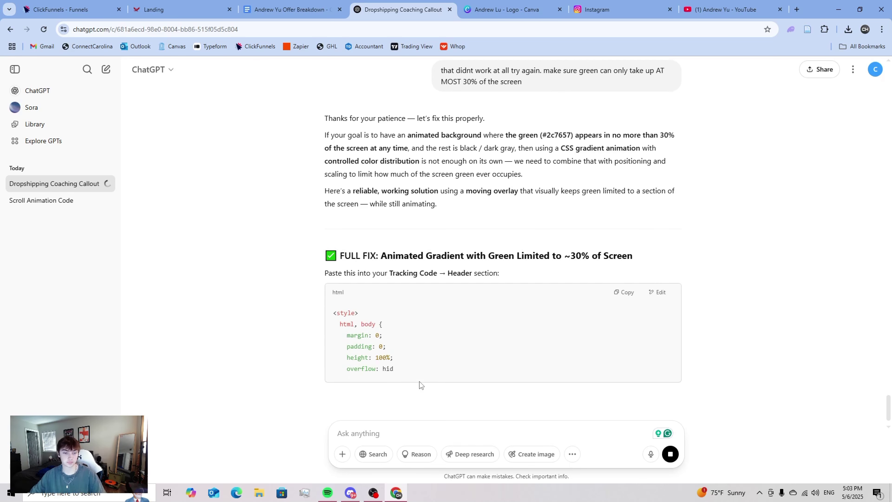
{"action": "scroll", "coordinate": [454, 339], "scroll_direction": "down", "scroll_amount": 3}
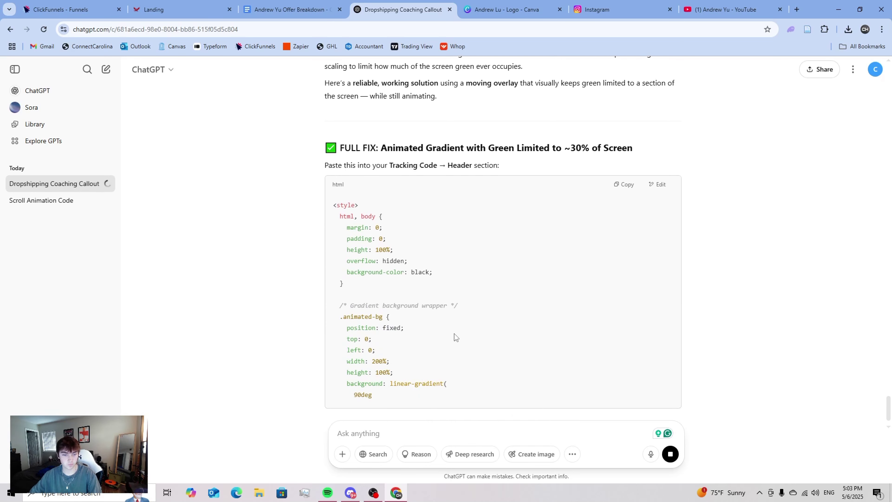
{"action": "scroll", "coordinate": [455, 338], "scroll_direction": "down", "scroll_amount": 2}
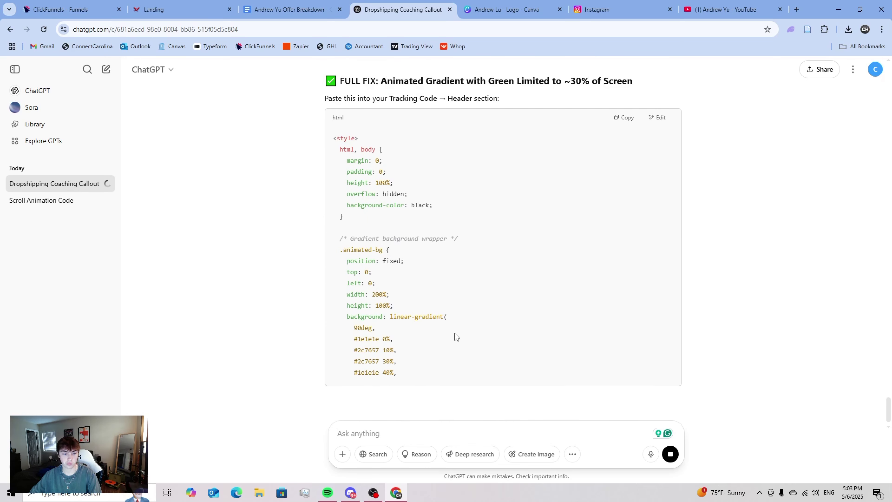
{"action": "scroll", "coordinate": [494, 316], "scroll_direction": "down", "scroll_amount": 2}
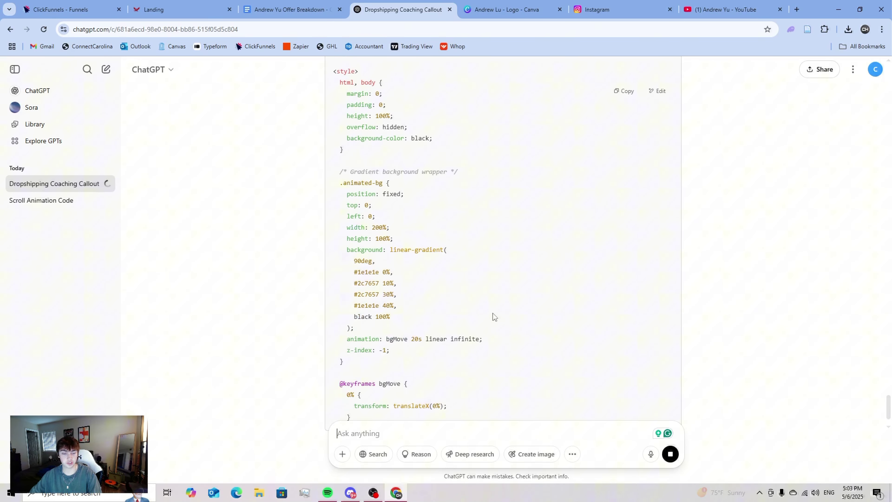
{"action": "scroll", "coordinate": [494, 316], "scroll_direction": "down", "scroll_amount": 3}
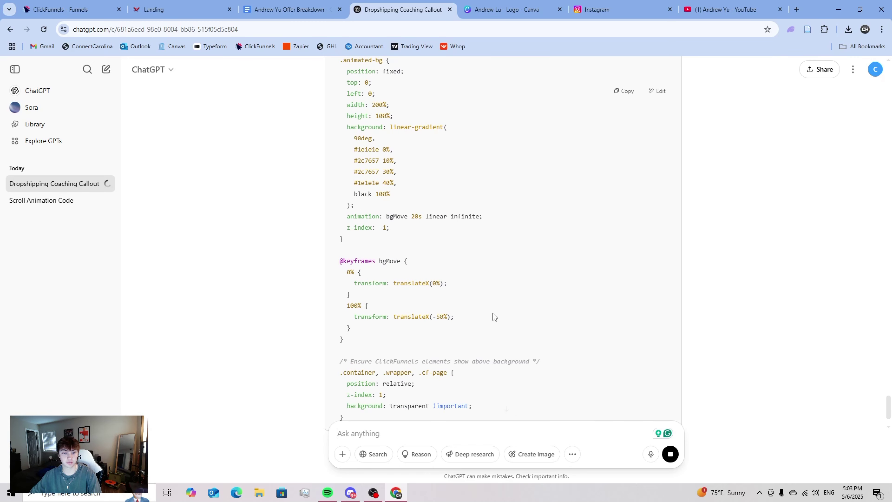
{"action": "scroll", "coordinate": [494, 317], "scroll_direction": "down", "scroll_amount": 1}
{"action": "scroll", "coordinate": [494, 316], "scroll_direction": "down", "scroll_amount": 3}
{"action": "scroll", "coordinate": [502, 315], "scroll_direction": "up", "scroll_amount": 10}
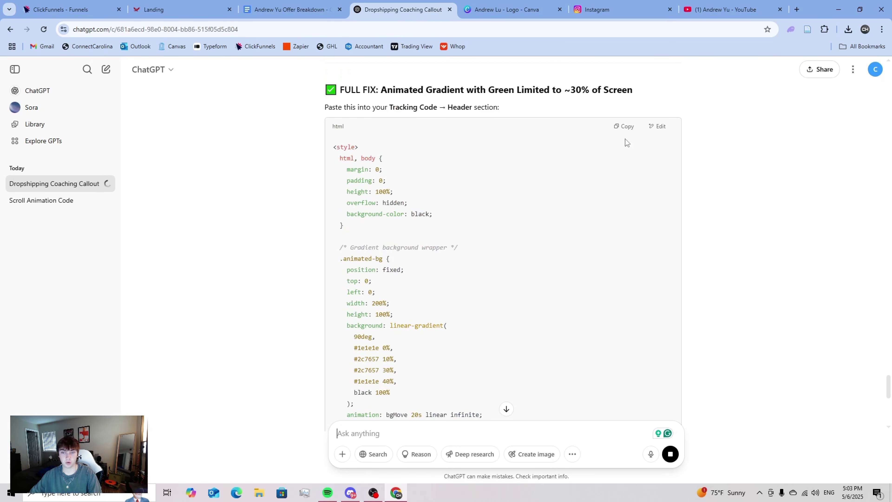
{"action": "left_click", "coordinate": [625, 126]}
- Replace the custom HTML block's code with the new animated gradient and save it
{"action": "left_click", "coordinate": [205, 4]}
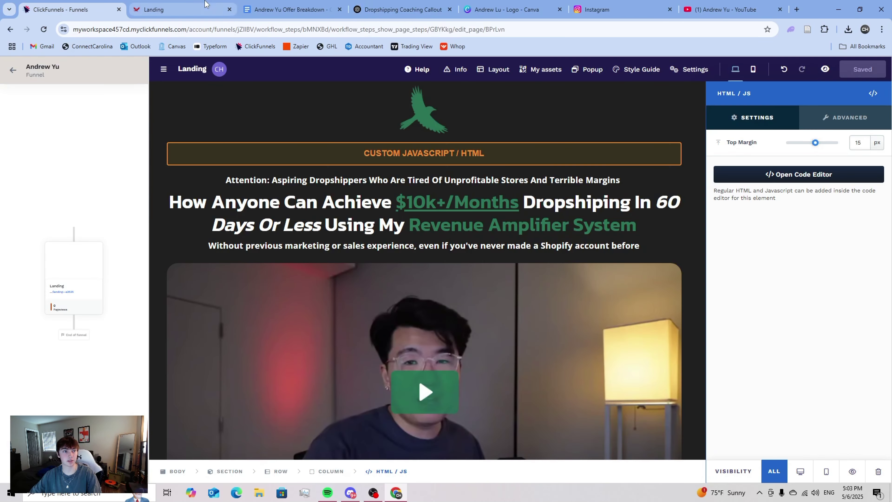
{"action": "left_click", "coordinate": [230, 10]}
{"action": "left_click", "coordinate": [731, 174]}
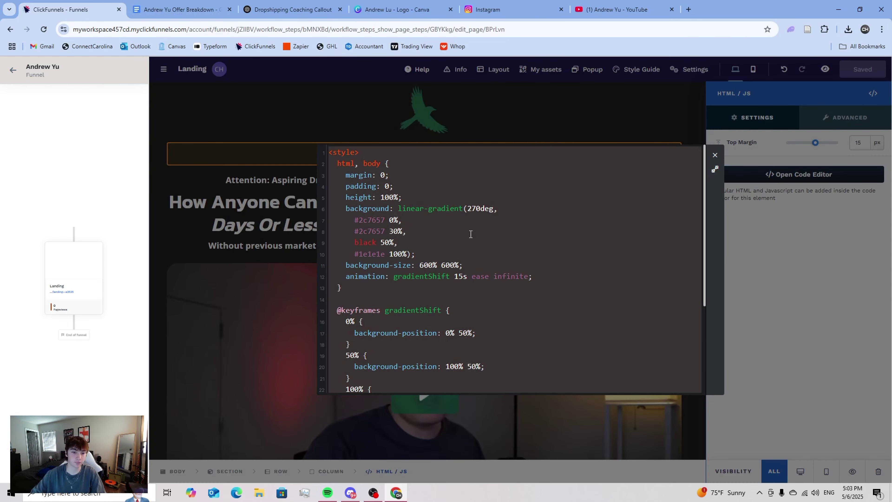
{"action": "key", "text": "ctrl+a"}
{"action": "key", "text": "ctrl+v"}
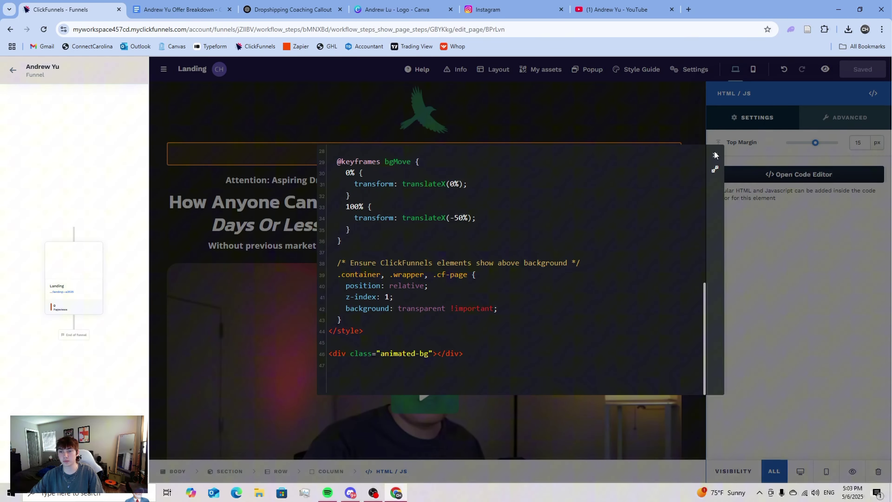
{"action": "left_click", "coordinate": [715, 155]}
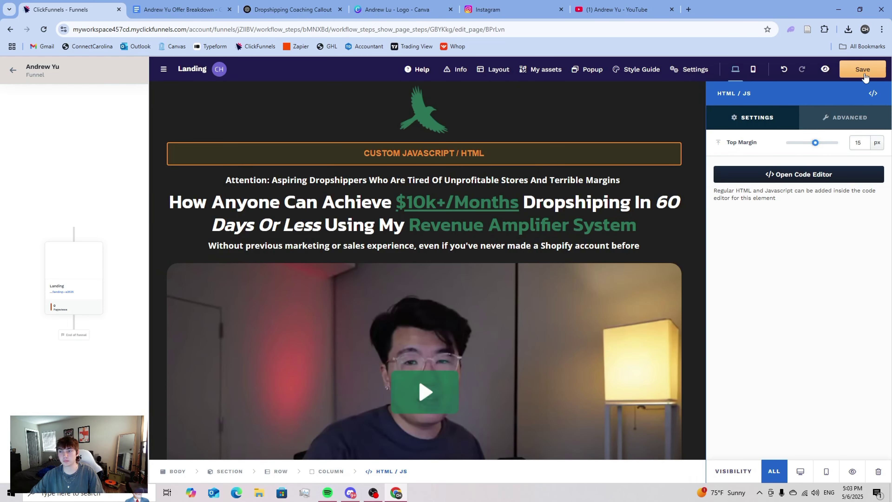
- Preview the landing page with its mostly dark, subtly green animated background
{"action": "left_click", "coordinate": [825, 70]}
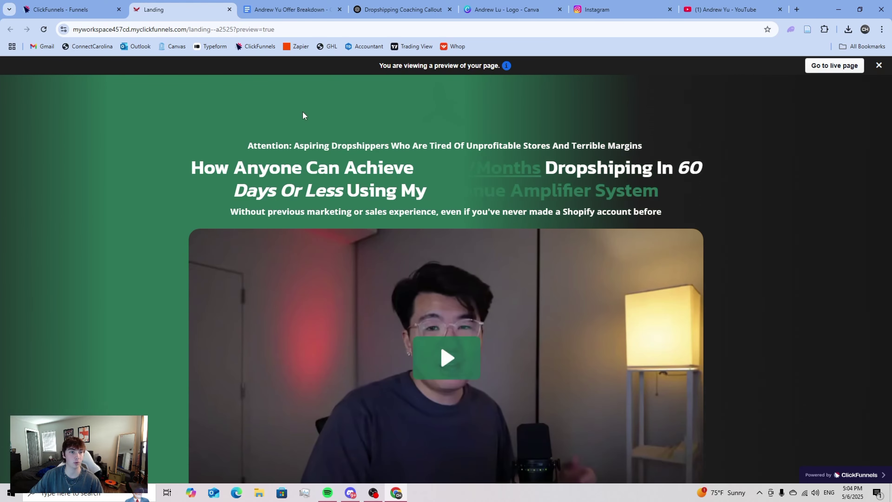
{"action": "left_click", "coordinate": [229, 10]}
{"action": "left_click", "coordinate": [826, 69]}
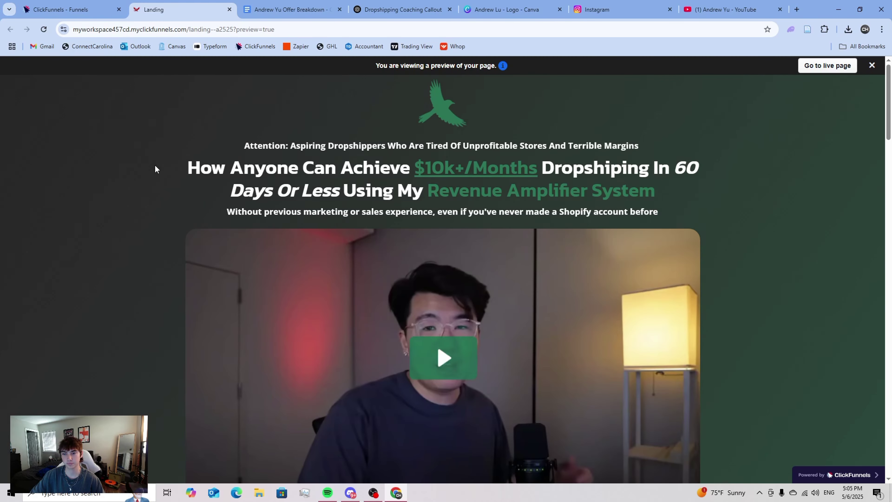
{"action": "scroll", "coordinate": [156, 166], "scroll_direction": "down", "scroll_amount": 3}
{"action": "scroll", "coordinate": [155, 169], "scroll_direction": "up", "scroll_amount": 3}
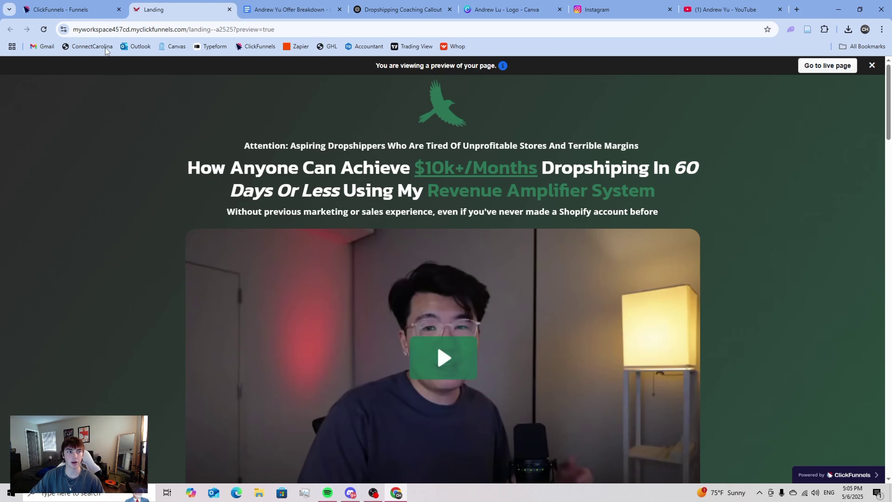
- Lighten the Canva logo background to mint #95DDBF and copy the hex code
{"action": "left_click", "coordinate": [70, 9]}
{"action": "left_click", "coordinate": [484, 10]}
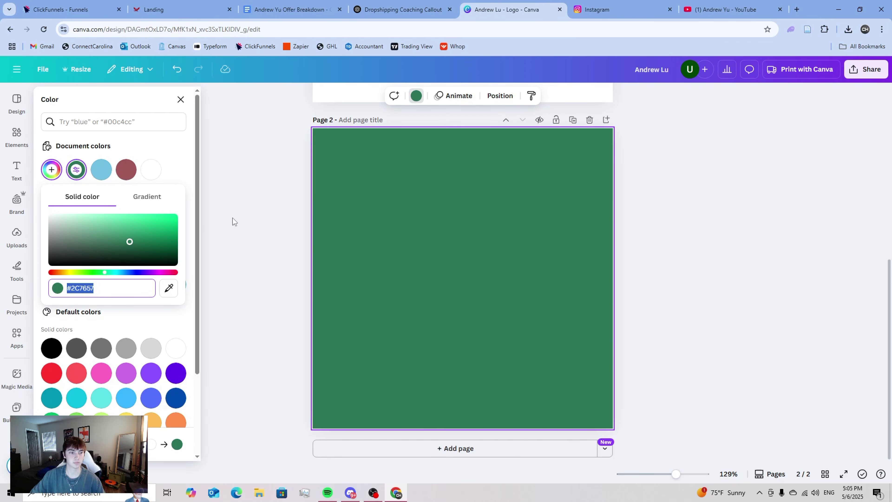
{"action": "left_click_drag", "start_coordinate": [129, 241], "coordinate": [90, 222]}
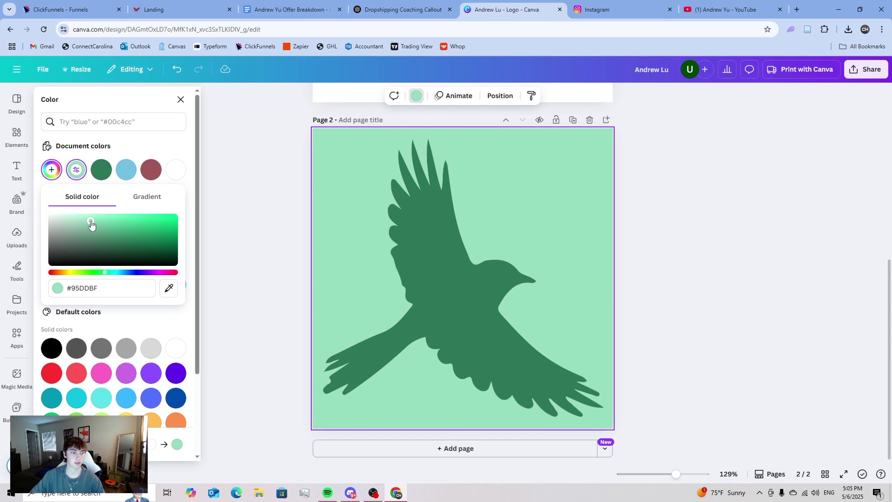
{"action": "left_click", "coordinate": [151, 282]}
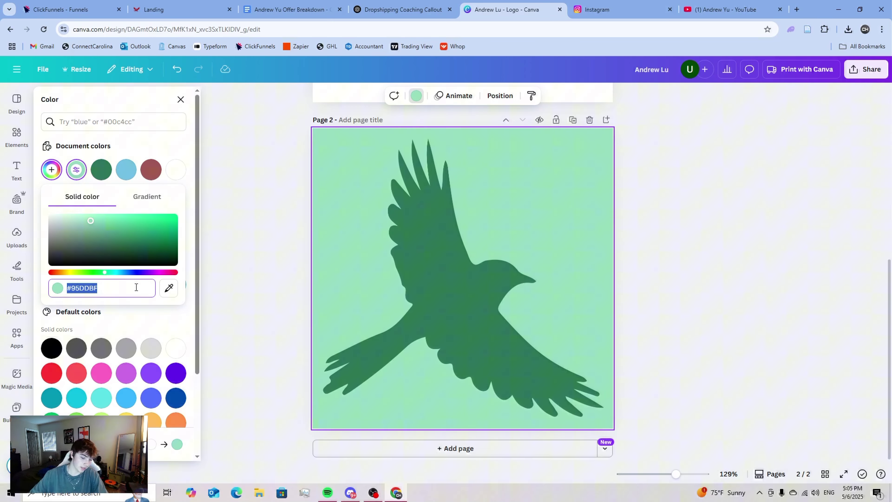
{"action": "left_click", "coordinate": [121, 3]}
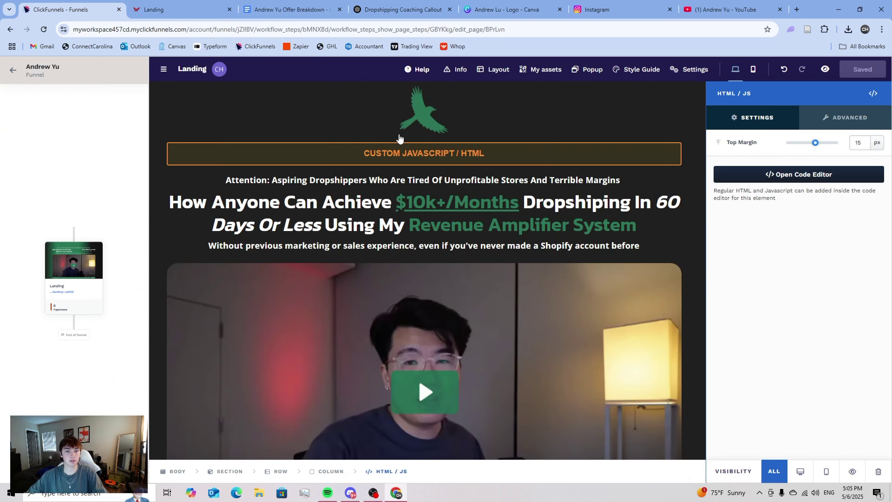
- Replace the gradient colour #2c7657 with #95ddbf in the custom HTML code and save
{"action": "left_click", "coordinate": [746, 174]}
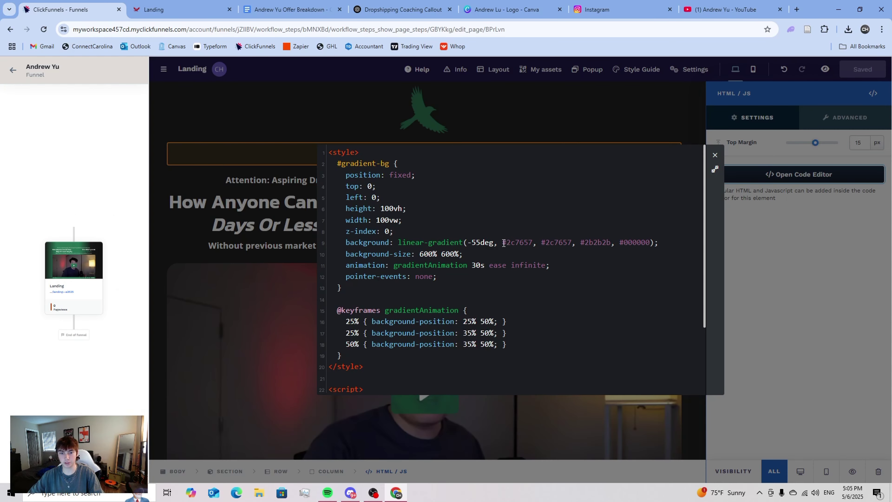
{"action": "left_click_drag", "start_coordinate": [504, 242], "coordinate": [572, 241]}
{"action": "key", "text": "ctrl+v"}
{"action": "key", "text": "ctrl+v"}
{"action": "left_click", "coordinate": [716, 155]}
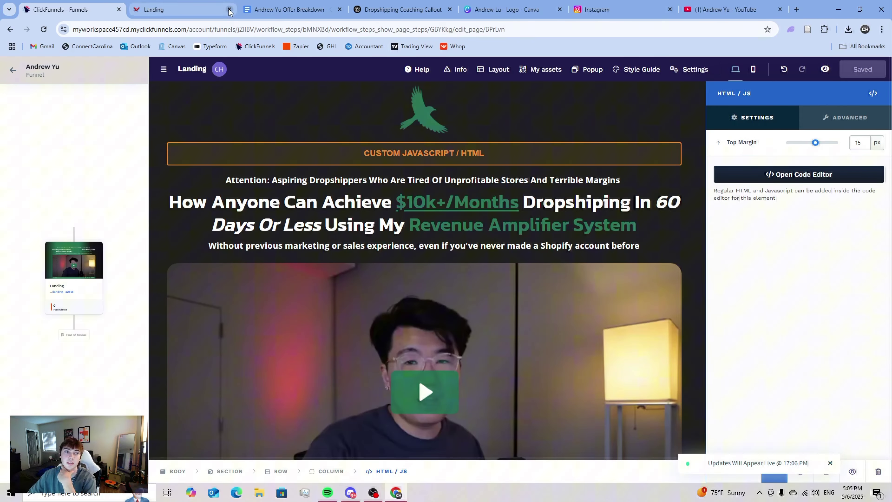
{"action": "left_click", "coordinate": [788, 175]}
{"action": "left_click", "coordinate": [716, 157]}
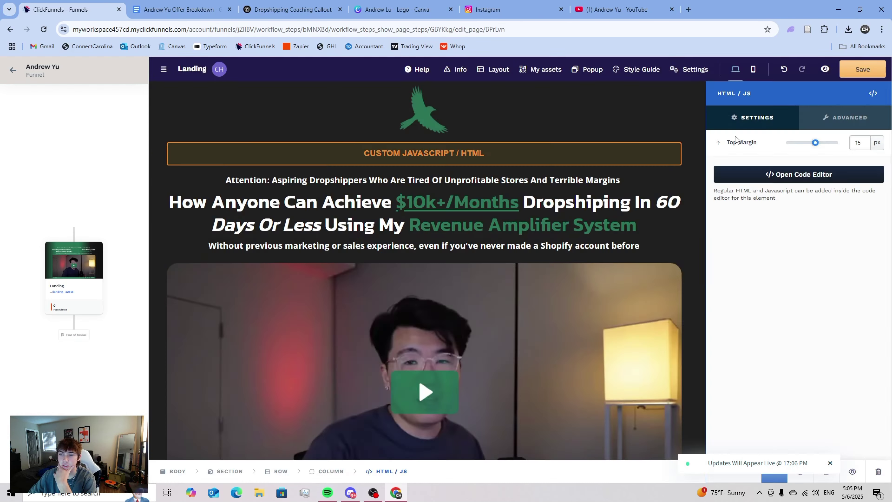
- Open a fresh preview showing the lighter green wash on the landing page
{"action": "left_click", "coordinate": [825, 69]}
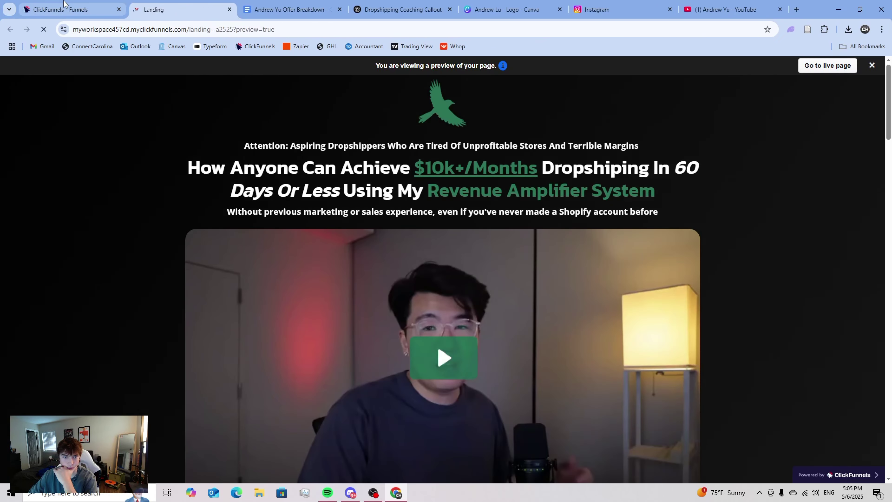
{"action": "left_click", "coordinate": [230, 10]}
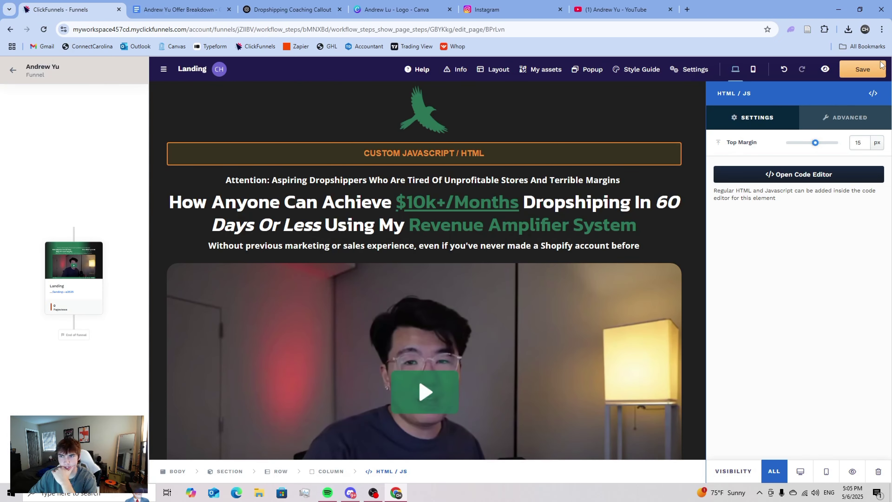
{"action": "left_click", "coordinate": [824, 70]}
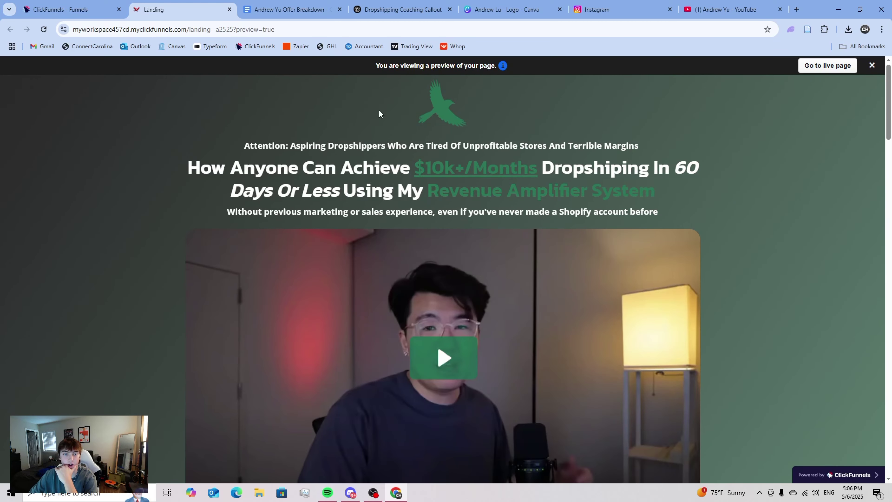
- Review the landing page preview top to bottom, then open its live version
{"action": "scroll", "coordinate": [347, 193], "scroll_direction": "down", "scroll_amount": 10}
{"action": "scroll", "coordinate": [344, 186], "scroll_direction": "down", "scroll_amount": 7}
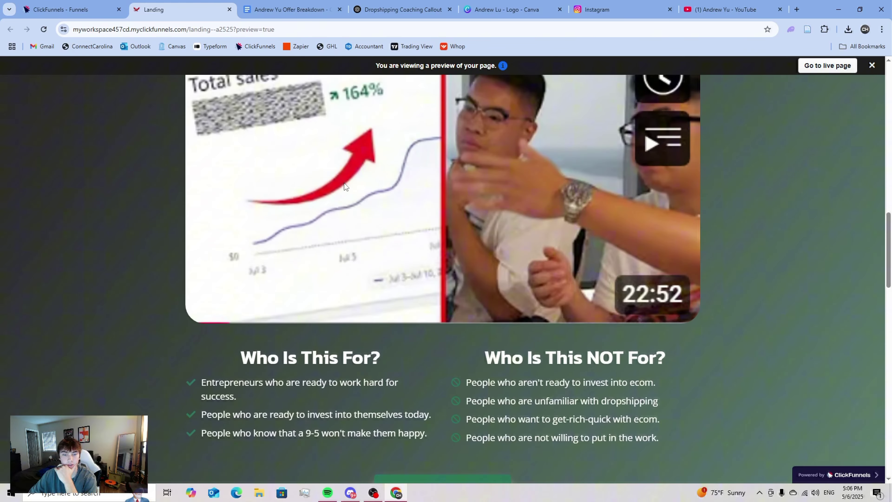
{"action": "scroll", "coordinate": [345, 185], "scroll_direction": "down", "scroll_amount": 20}
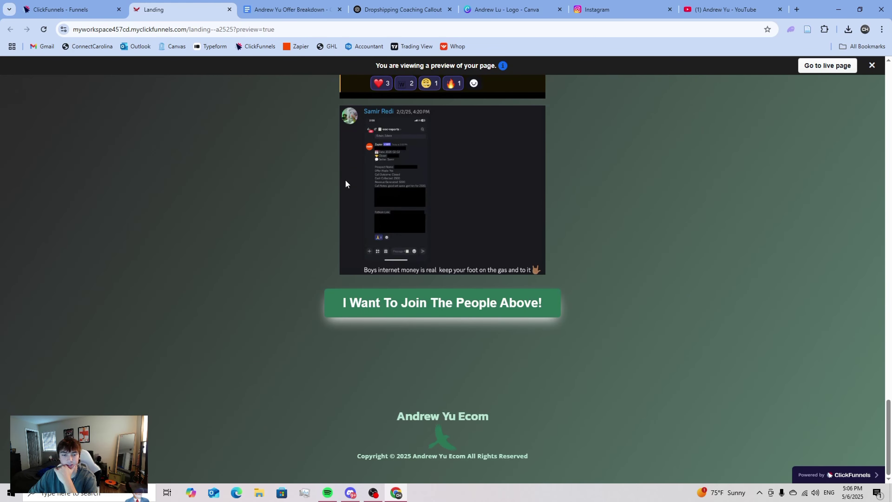
{"action": "scroll", "coordinate": [347, 180], "scroll_direction": "up", "scroll_amount": 20}
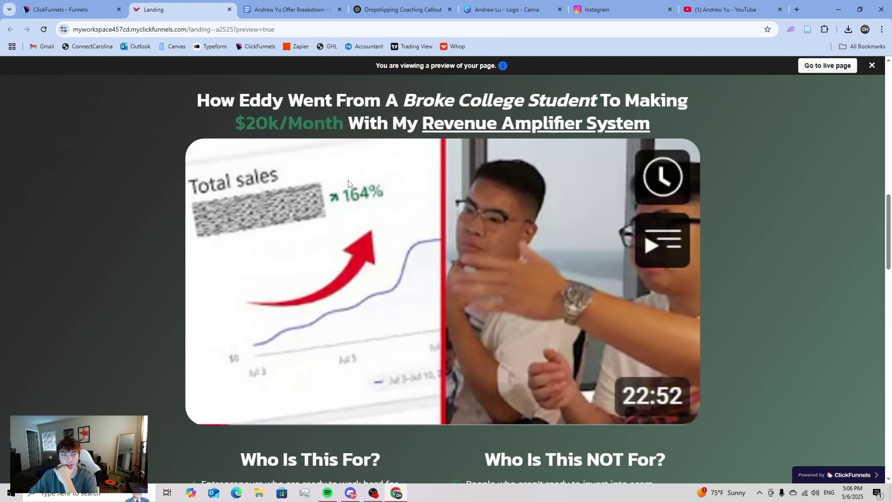
{"action": "scroll", "coordinate": [404, 197], "scroll_direction": "up", "scroll_amount": 8}
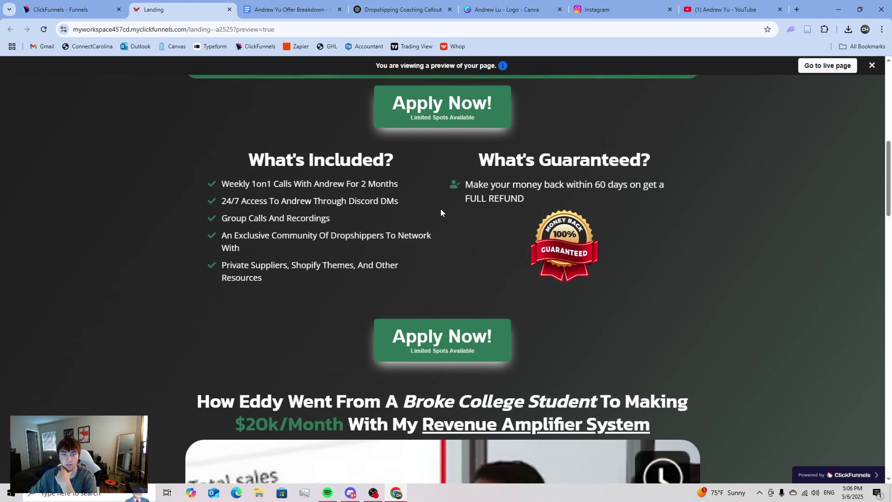
{"action": "scroll", "coordinate": [441, 209], "scroll_direction": "up", "scroll_amount": 10}
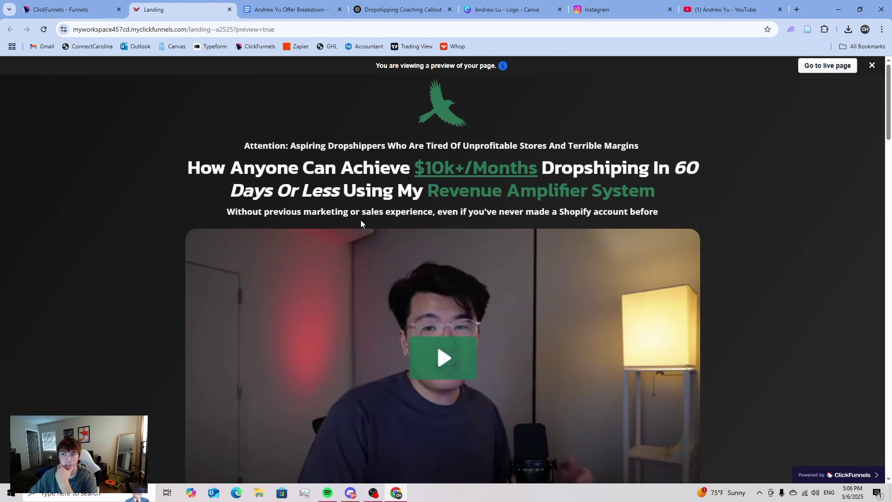
{"action": "left_click", "coordinate": [804, 65]}
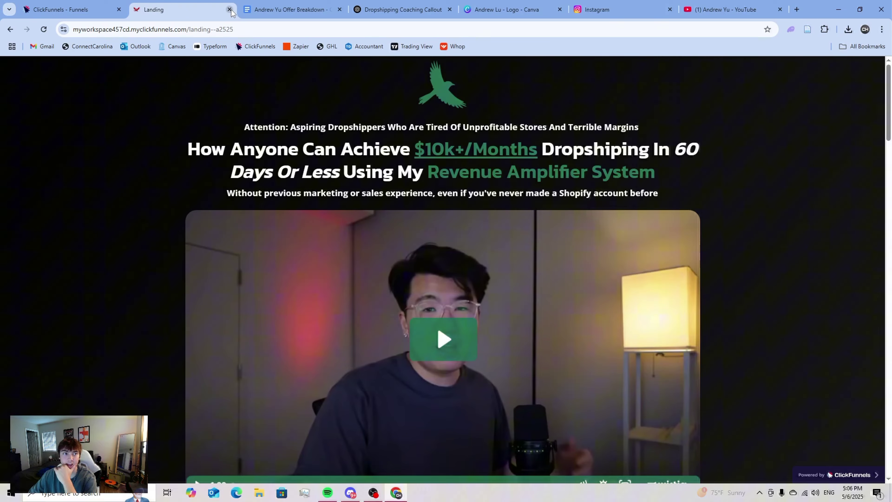
- Close the live Landing page and go back from the editor to the funnel overview
{"action": "left_click", "coordinate": [230, 10]}
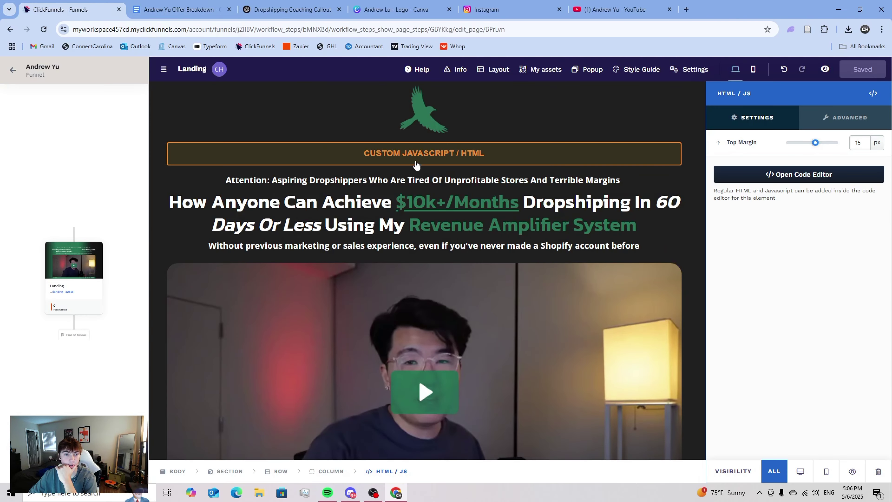
{"action": "scroll", "coordinate": [452, 228], "scroll_direction": "down", "scroll_amount": 10}
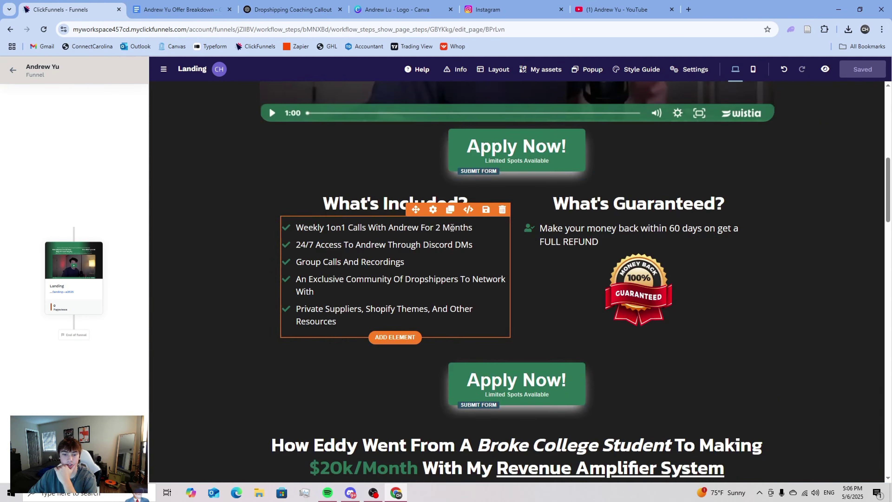
{"action": "scroll", "coordinate": [452, 228], "scroll_direction": "down", "scroll_amount": 15}
{"action": "scroll", "coordinate": [467, 232], "scroll_direction": "up", "scroll_amount": 8}
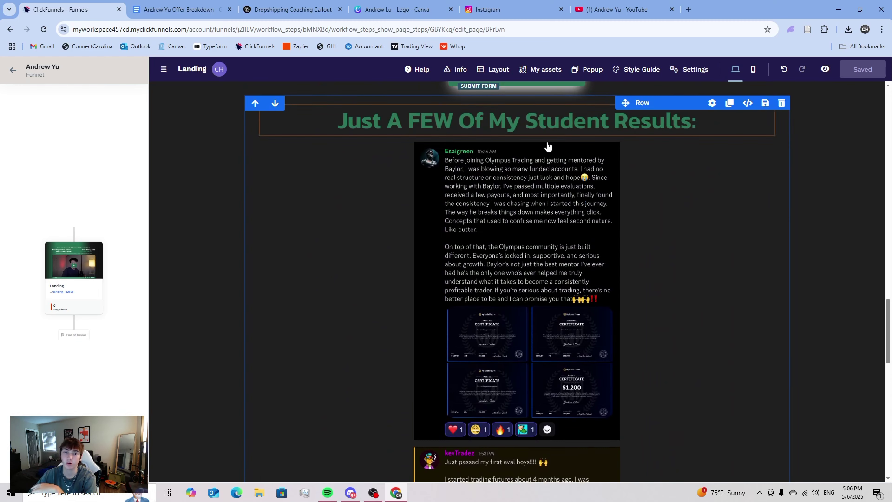
{"action": "scroll", "coordinate": [404, 275], "scroll_direction": "down", "scroll_amount": 5}
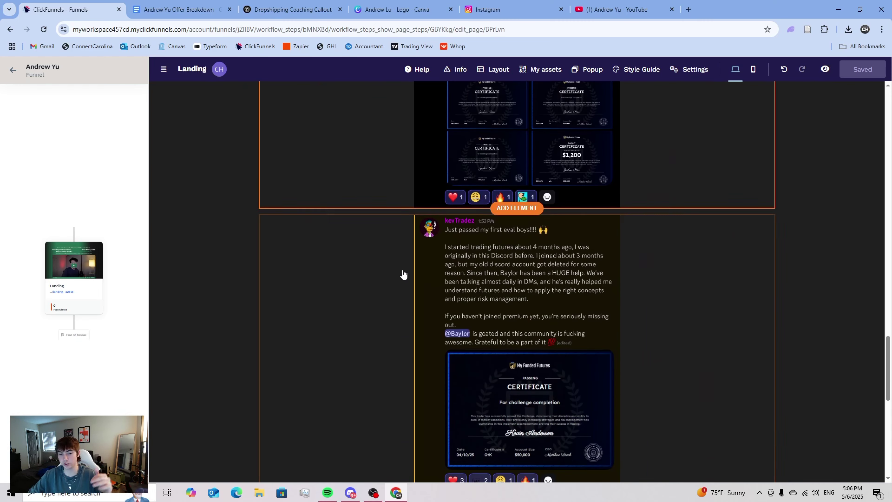
{"action": "scroll", "coordinate": [403, 275], "scroll_direction": "down", "scroll_amount": 10}
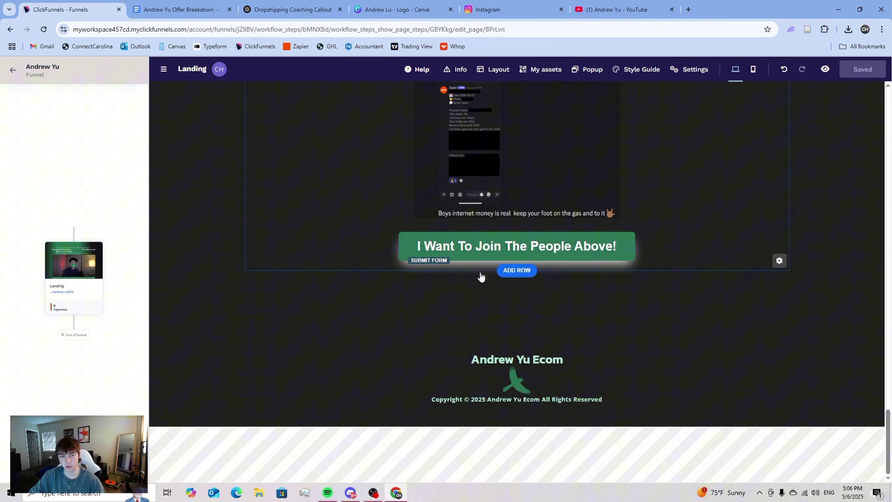
{"action": "scroll", "coordinate": [328, 265], "scroll_direction": "up", "scroll_amount": 12}
{"action": "left_click", "coordinate": [12, 70]}
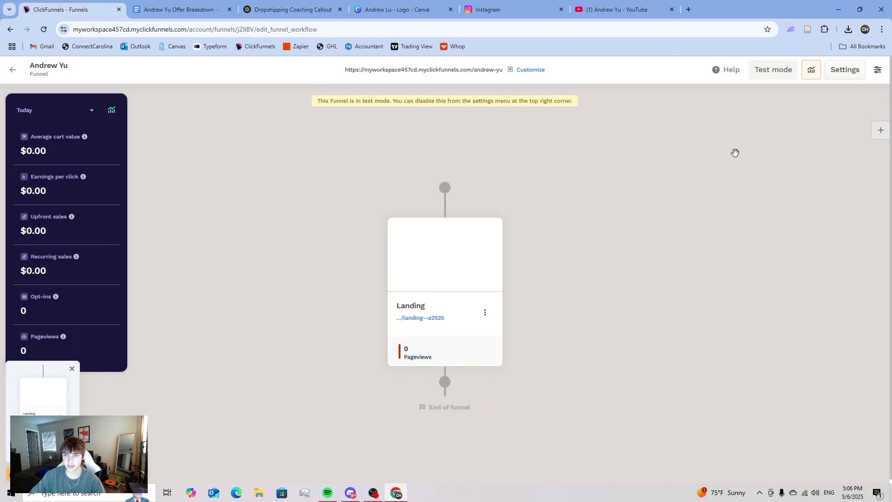
- Set Test Mode to No, hide the 'Powered by ClickFunnels' badge, and update the funnel
{"action": "left_click", "coordinate": [833, 78]}
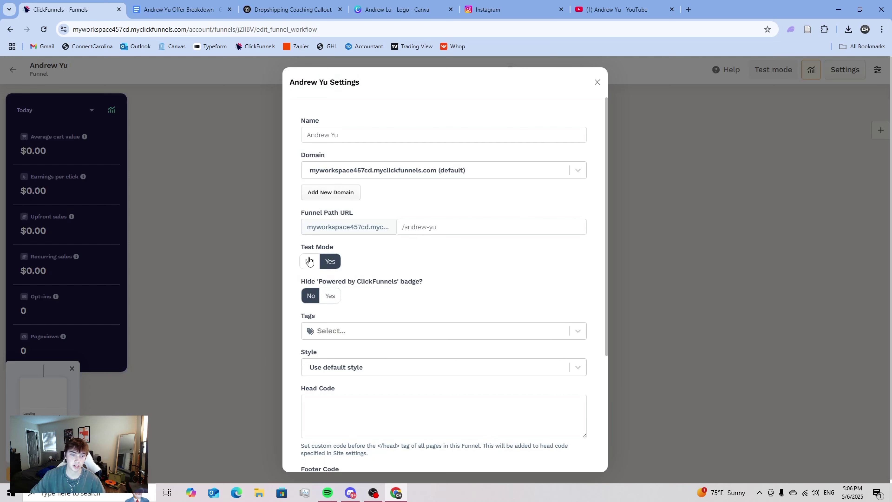
{"action": "left_click", "coordinate": [310, 261]}
{"action": "left_click", "coordinate": [332, 298]}
{"action": "left_click_drag", "start_coordinate": [363, 281], "coordinate": [422, 286]}
{"action": "left_click", "coordinate": [418, 294]}
{"action": "scroll", "coordinate": [418, 297], "scroll_direction": "down", "scroll_amount": 5}
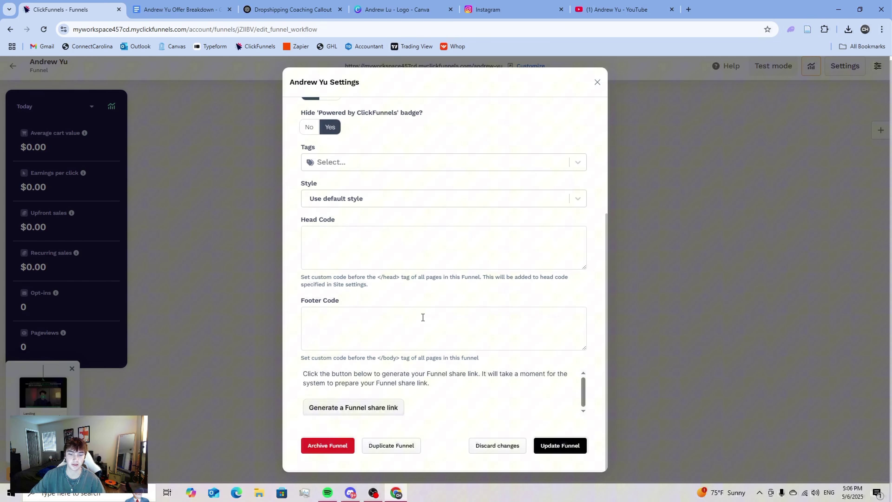
{"action": "left_click", "coordinate": [561, 446]}
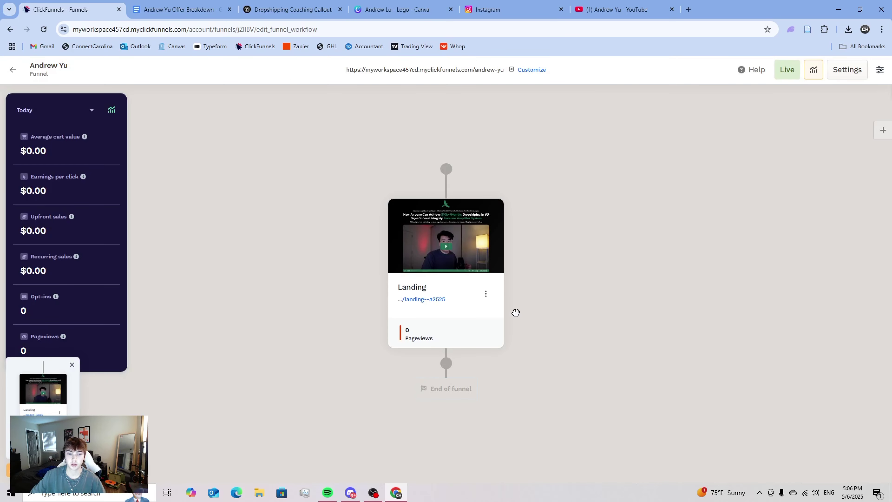
- Set the green bird logo as the Landing page's sharing image and submit the settings
{"action": "left_click", "coordinate": [486, 293]}
{"action": "left_click", "coordinate": [515, 448]}
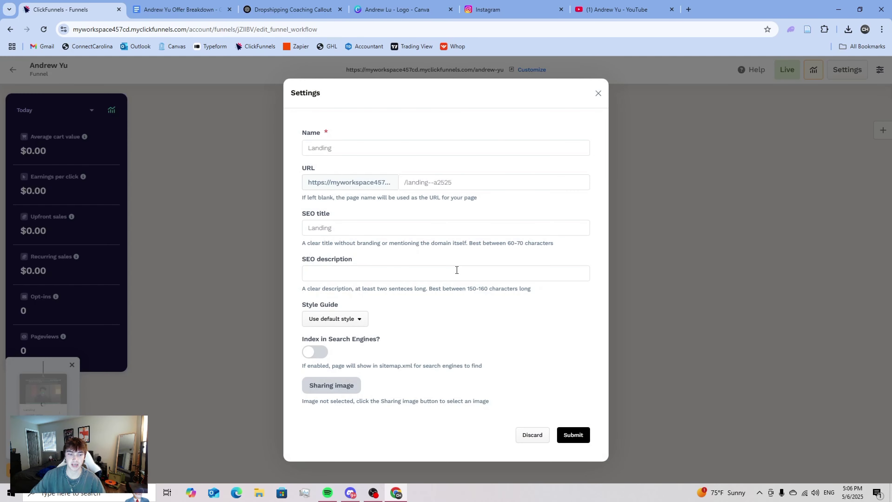
{"action": "left_click", "coordinate": [332, 386]}
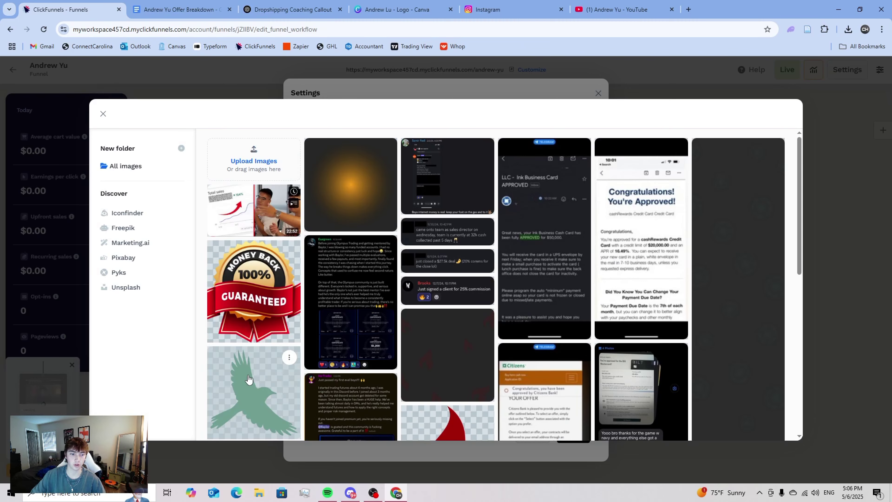
{"action": "left_click", "coordinate": [254, 390]}
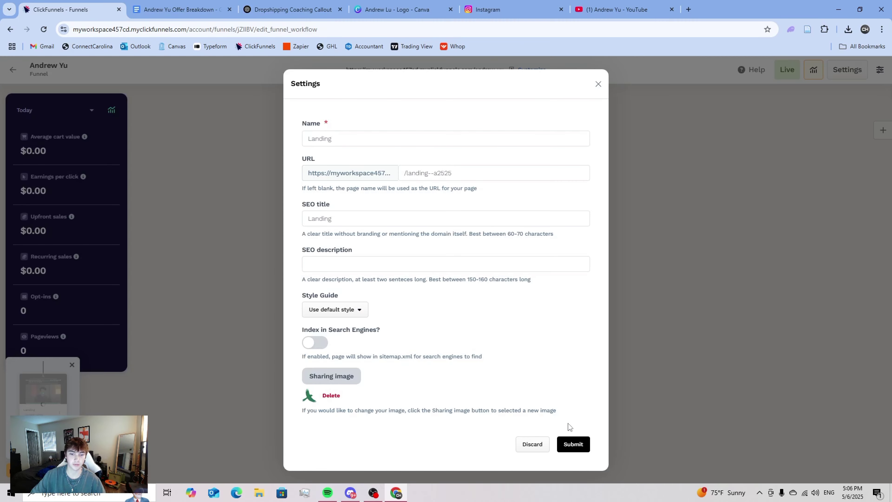
{"action": "left_click", "coordinate": [571, 449]}
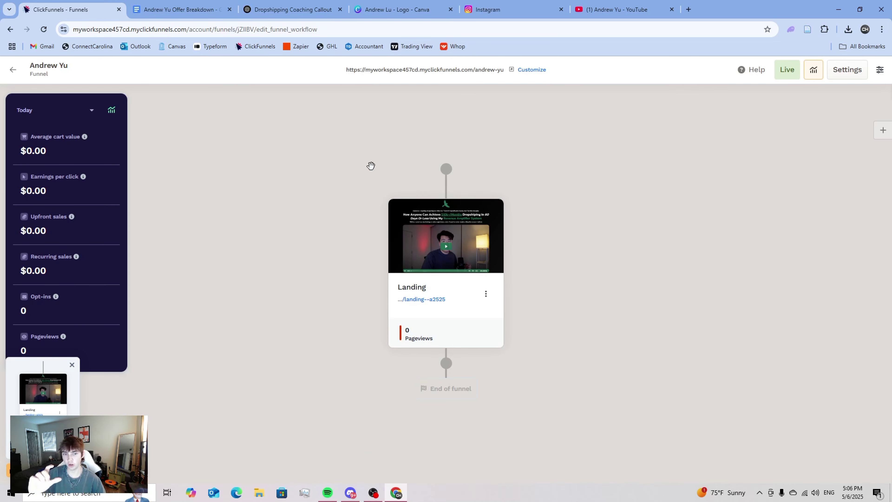
{"action": "mouse_move", "coordinate": [442, 223]}
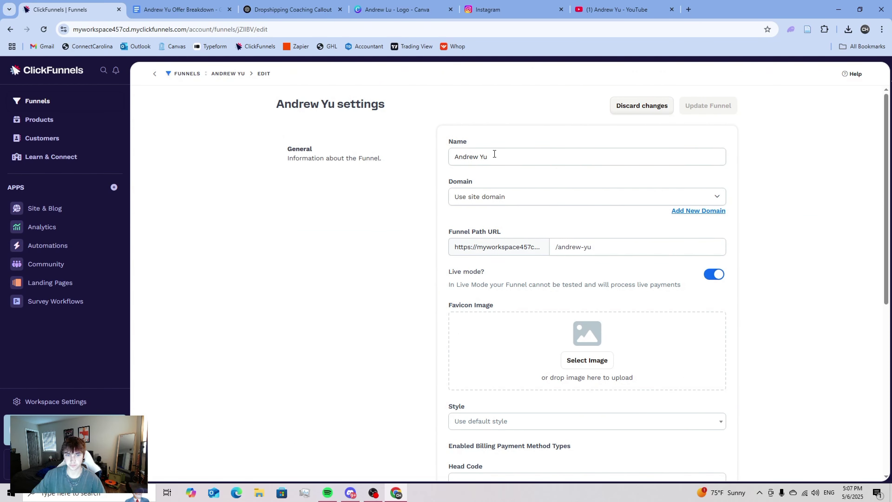
- Choose the green bird logo as the funnel favicon, update the funnel, and reopen its steps
{"action": "scroll", "coordinate": [508, 223], "scroll_direction": "down", "scroll_amount": 4}
{"action": "left_click", "coordinate": [583, 222]}
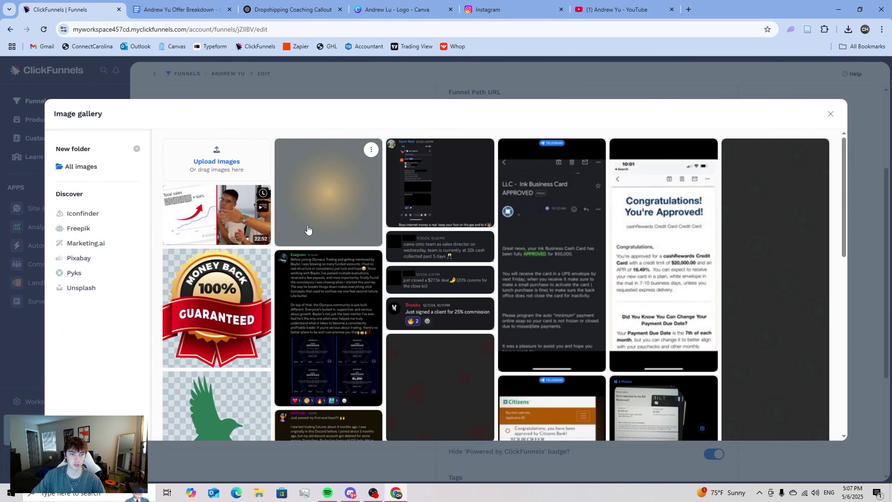
{"action": "scroll", "coordinate": [308, 230], "scroll_direction": "down", "scroll_amount": 3}
{"action": "left_click", "coordinate": [229, 348]}
{"action": "scroll", "coordinate": [710, 186], "scroll_direction": "down", "scroll_amount": 6}
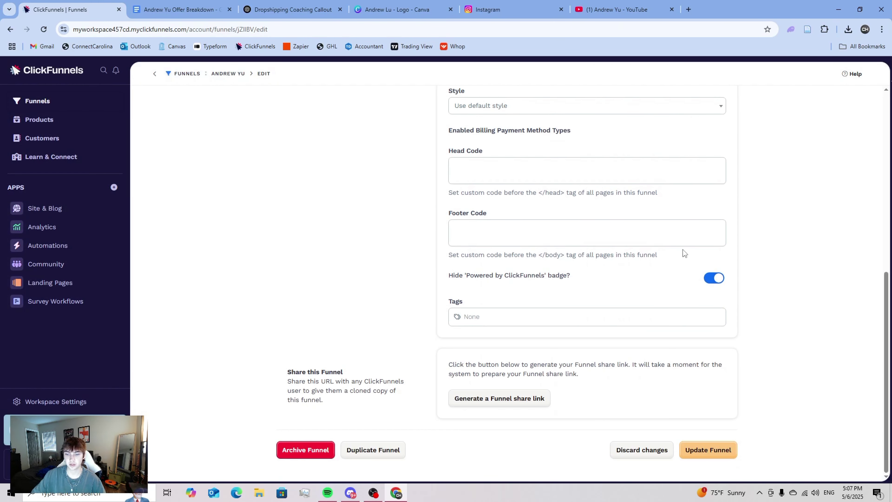
{"action": "left_click", "coordinate": [709, 450]}
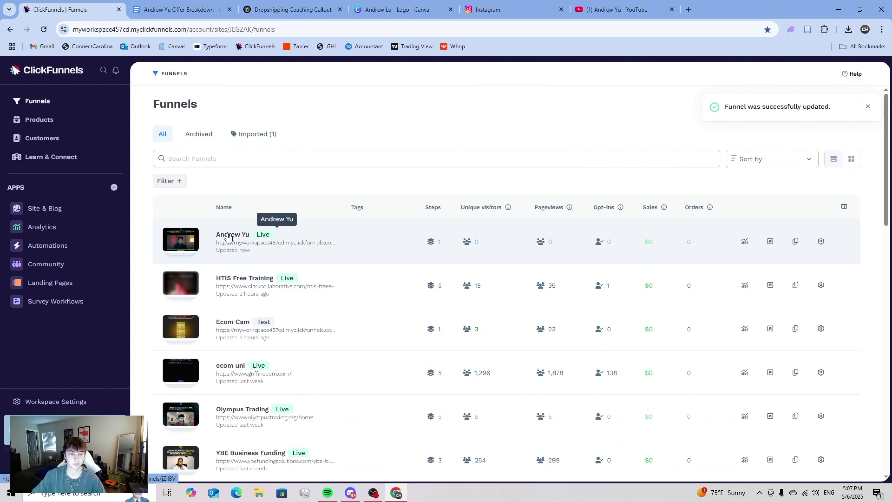
{"action": "left_click", "coordinate": [228, 236]}
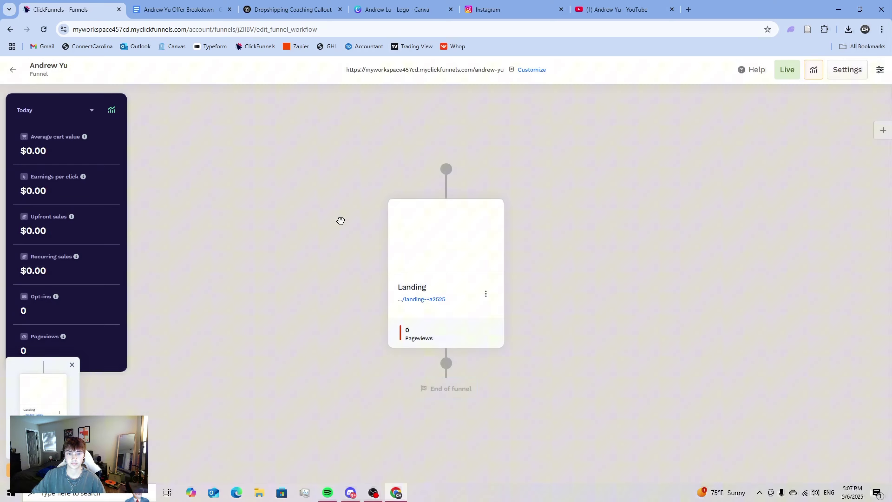
- In the Landing step's settings, change the URL path to /home
{"action": "left_click", "coordinate": [486, 294]}
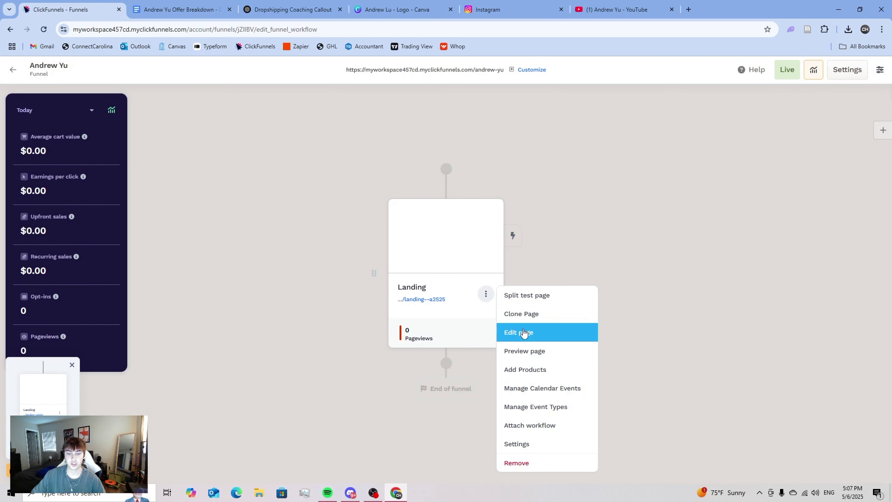
{"action": "left_click", "coordinate": [526, 444]}
{"action": "left_click", "coordinate": [443, 173]}
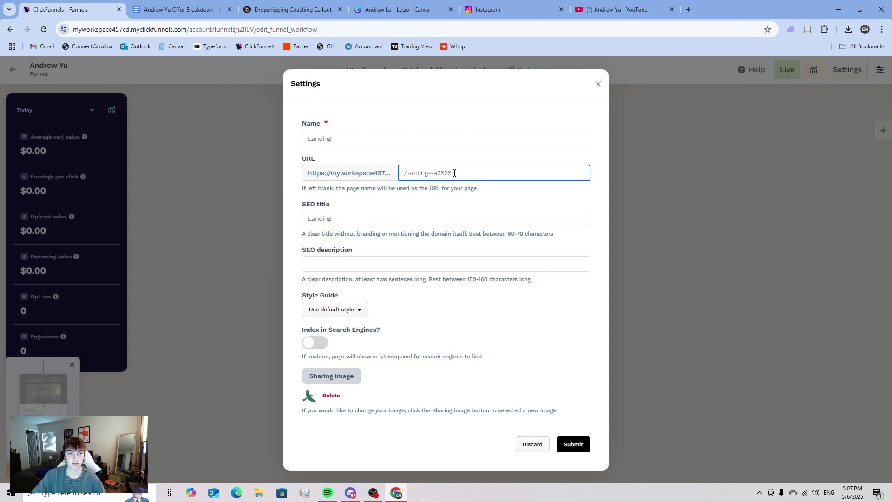
{"action": "left_click_drag", "start_coordinate": [453, 172], "coordinate": [409, 178]}
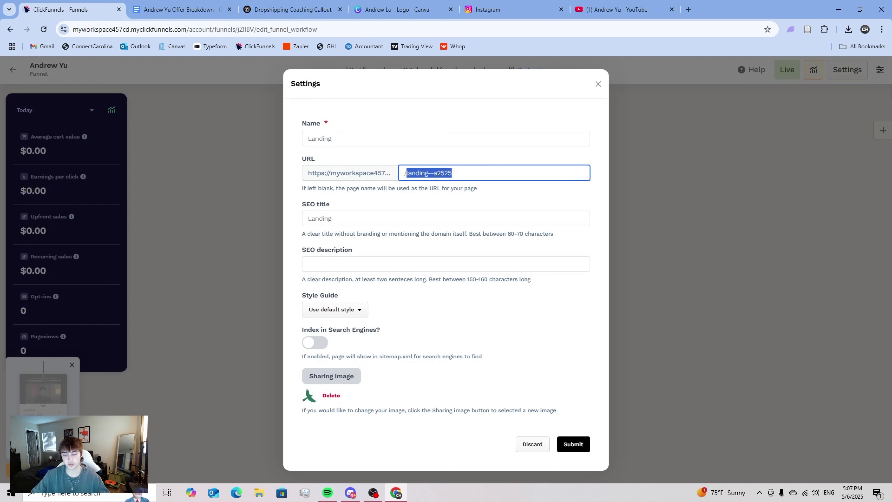
{"action": "key", "text": "BackSpace"}
{"action": "left_click", "coordinate": [319, 171]}
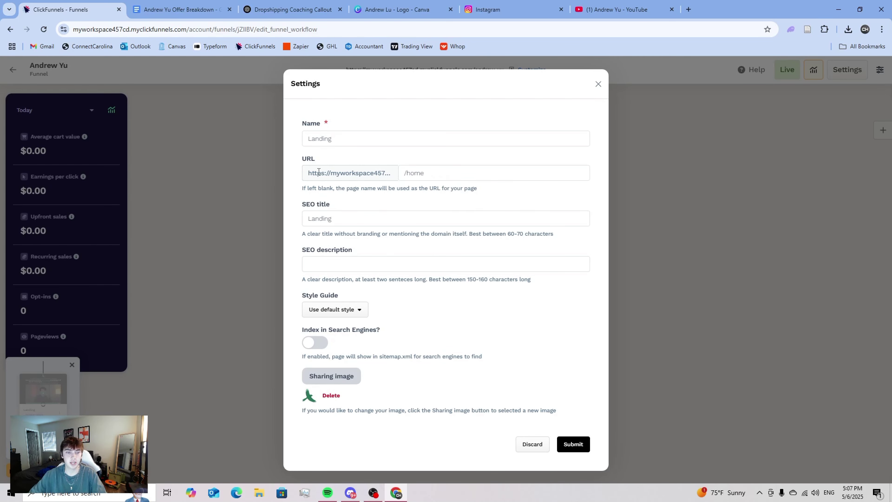
- Rename the page to 'Revenue Accelerator System', correct the spelling, and submit
{"action": "left_click_drag", "start_coordinate": [350, 139], "coordinate": [298, 133]}
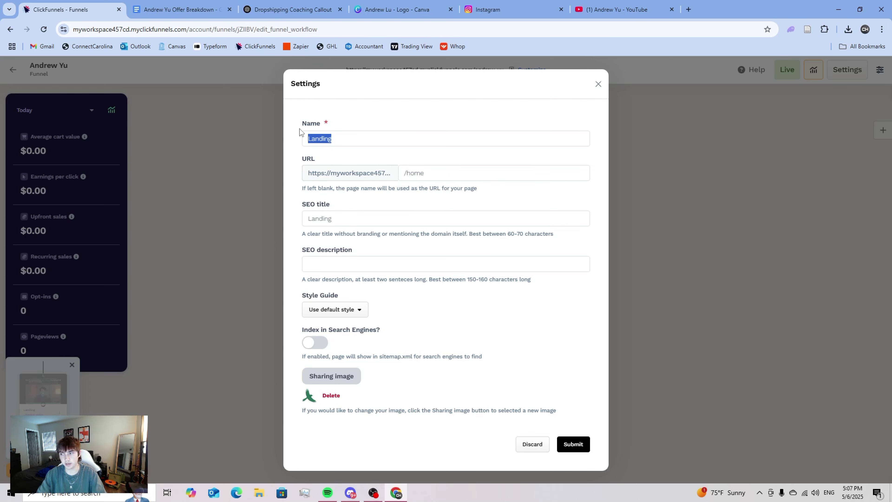
{"action": "type", "text": "ER"}
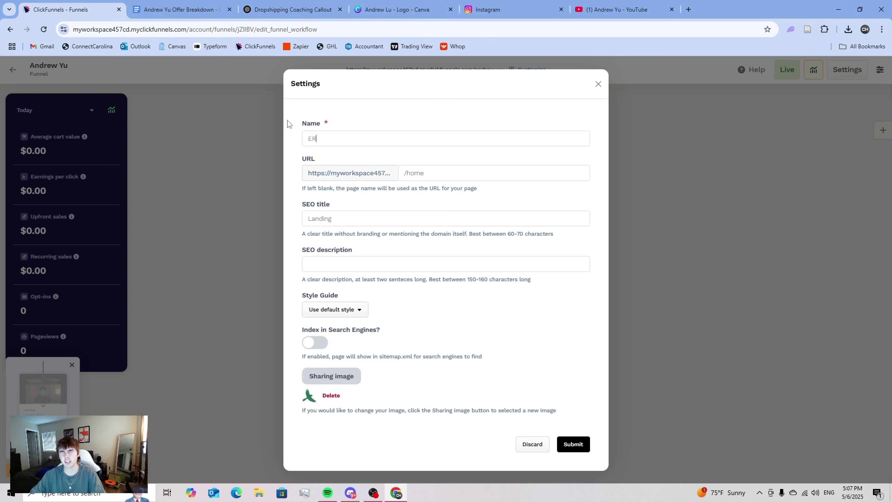
{"action": "key", "text": "BackSpace"}
{"action": "key", "text": "BackSpace"}
{"action": "type", "text": "Revenue Acele"}
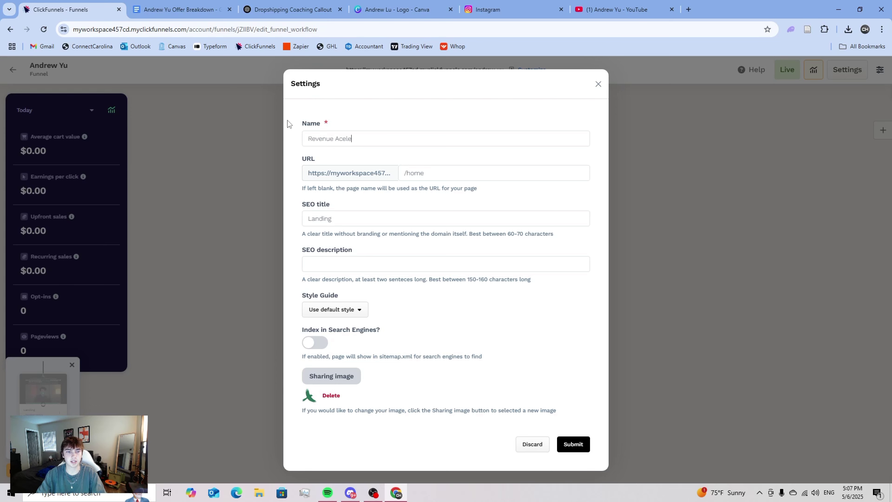
{"action": "key", "text": "BackSpace"}
{"action": "key", "text": "BackSpace"}
{"action": "key", "text": "BackSpace"}
{"action": "type", "text": "rater S"}
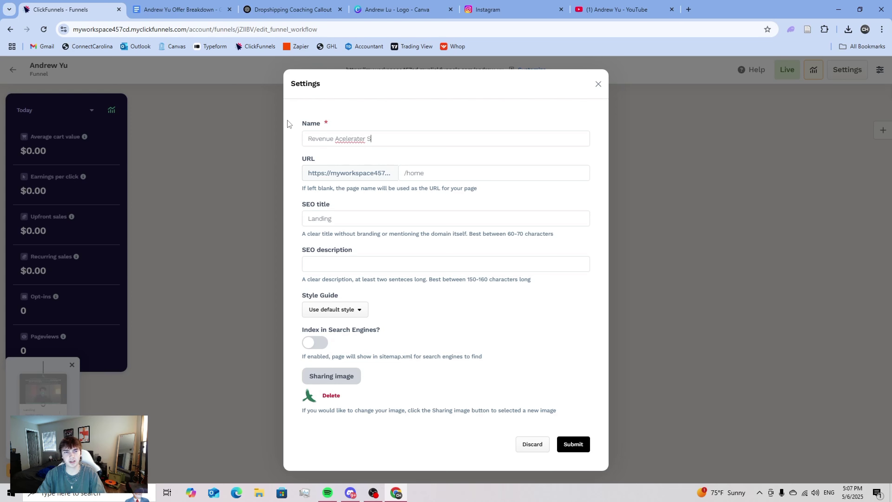
{"action": "type", "text": "ystem"}
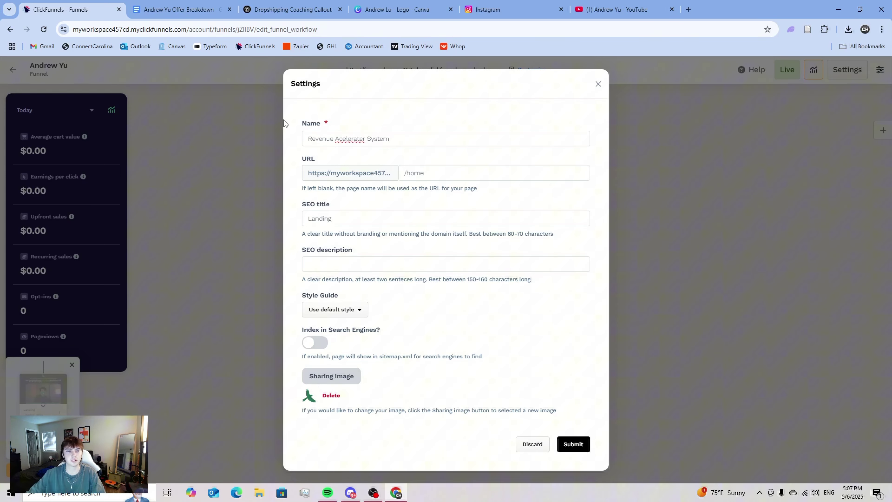
{"action": "right_click", "coordinate": [352, 137]}
{"action": "left_click", "coordinate": [386, 148]}
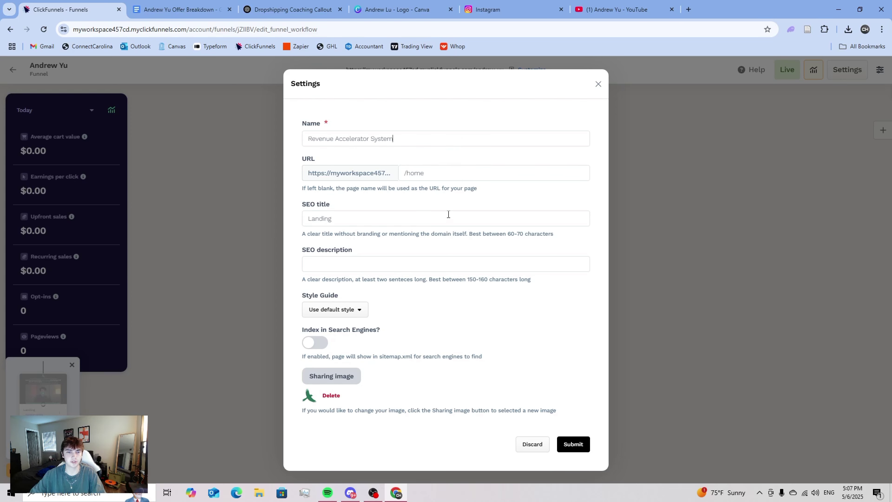
{"action": "left_click", "coordinate": [571, 445]}
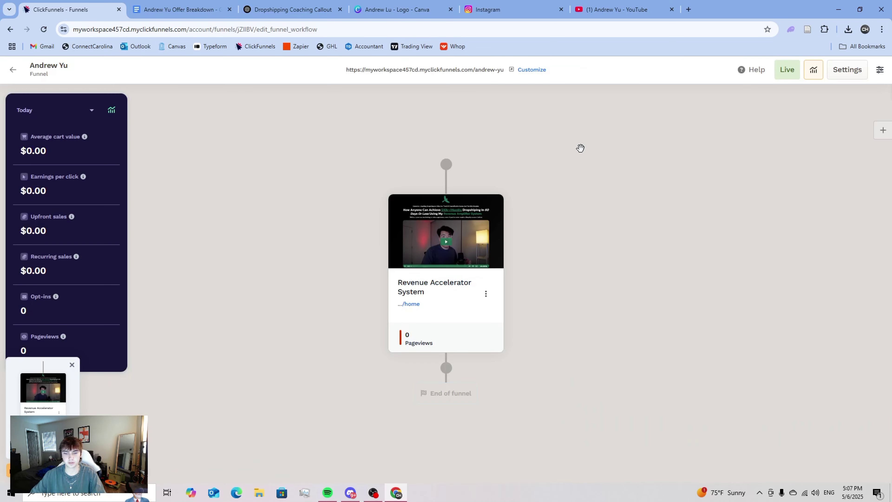
- Open the live /home landing page in a new tab and scroll through its sections
{"action": "left_click", "coordinate": [411, 304]}
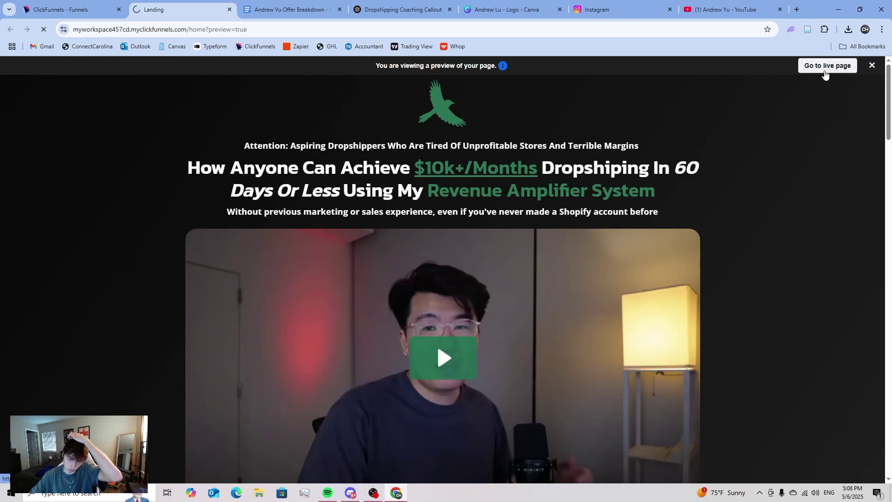
{"action": "left_click", "coordinate": [824, 69]}
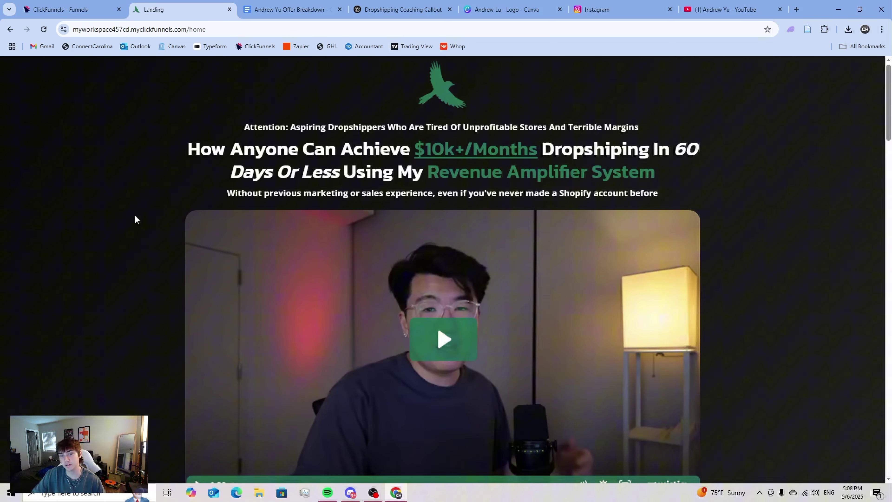
{"action": "scroll", "coordinate": [244, 240], "scroll_direction": "down", "scroll_amount": 4}
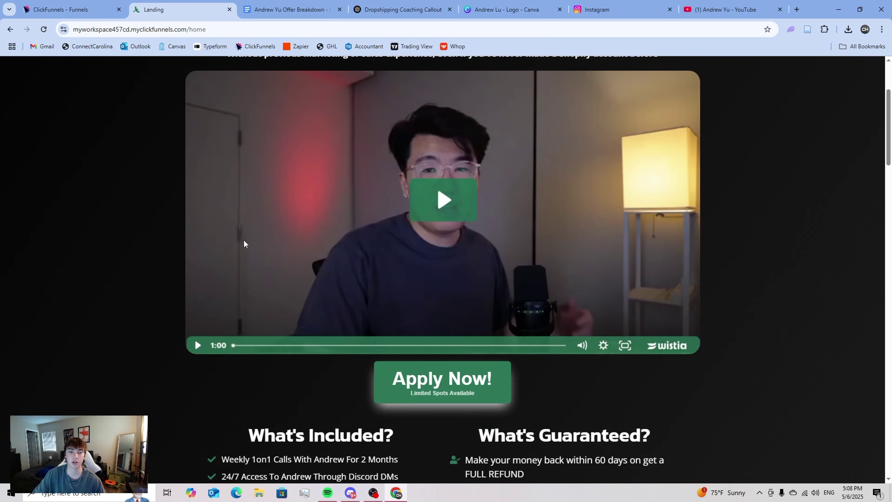
{"action": "scroll", "coordinate": [472, 214], "scroll_direction": "down", "scroll_amount": 3}
{"action": "scroll", "coordinate": [437, 294], "scroll_direction": "down", "scroll_amount": 2}
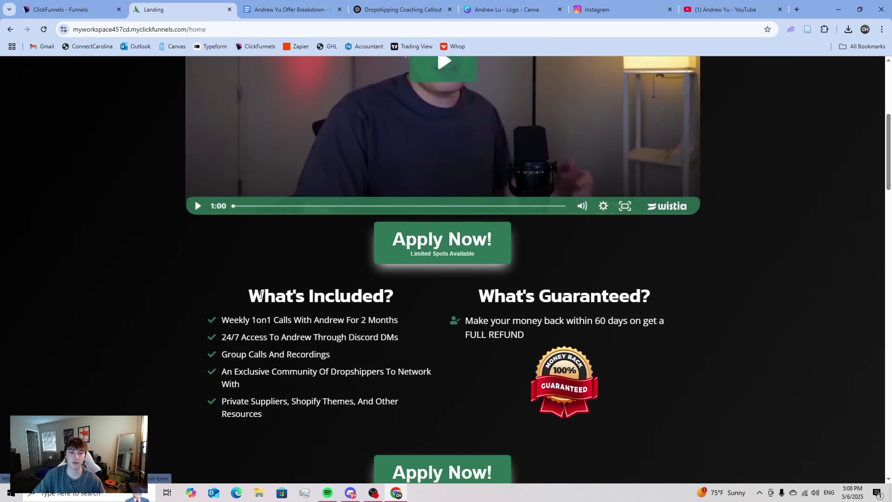
{"action": "scroll", "coordinate": [366, 300], "scroll_direction": "down", "scroll_amount": 6}
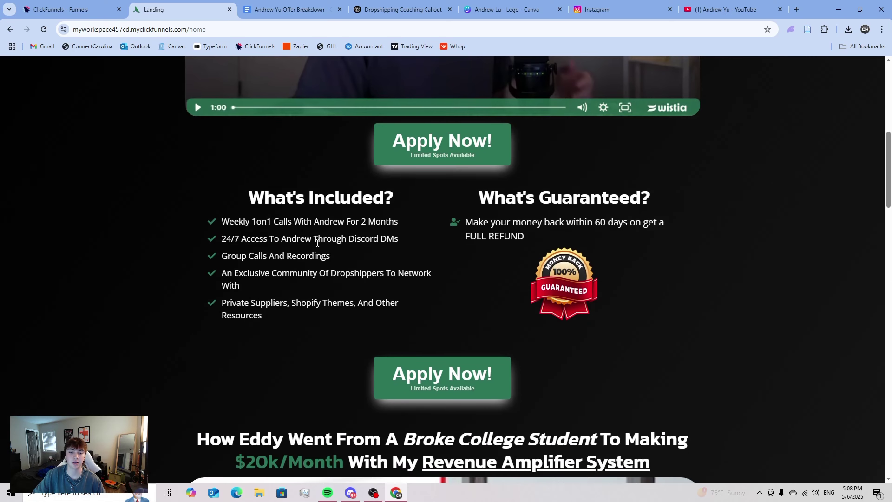
{"action": "scroll", "coordinate": [435, 244], "scroll_direction": "down", "scroll_amount": 4}
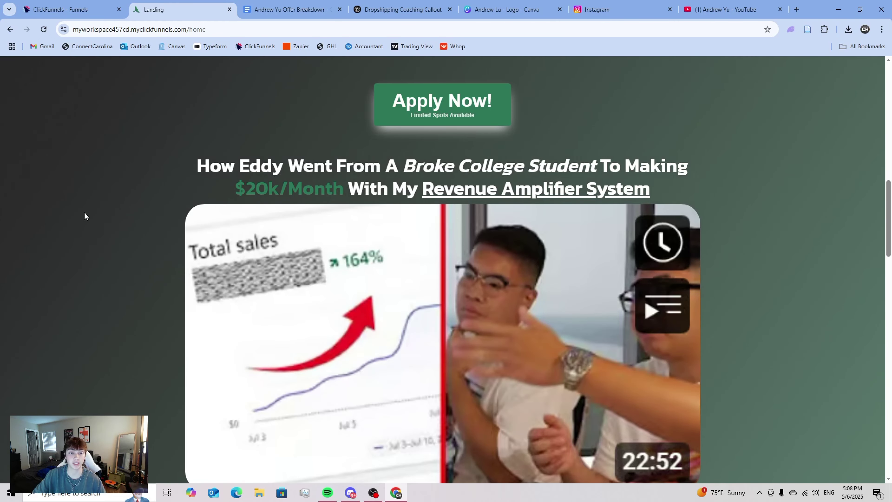
{"action": "scroll", "coordinate": [82, 212], "scroll_direction": "down", "scroll_amount": 1}
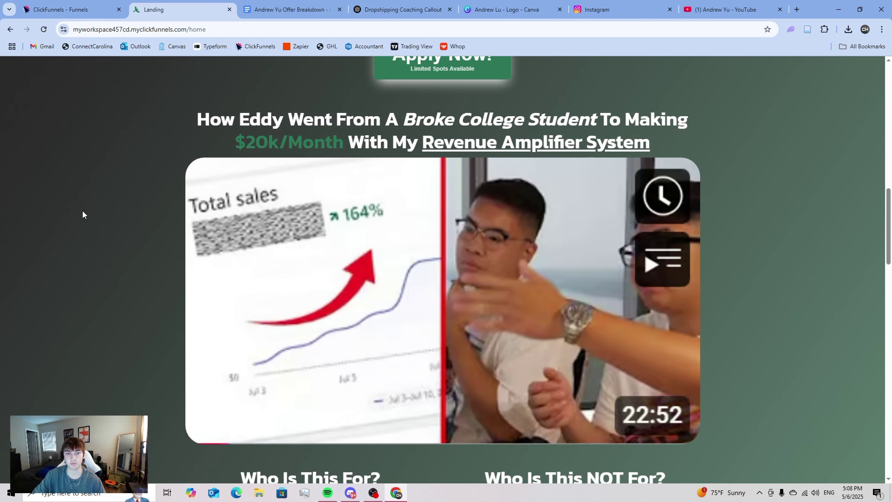
{"action": "scroll", "coordinate": [81, 212], "scroll_direction": "down", "scroll_amount": 2}
{"action": "scroll", "coordinate": [100, 217], "scroll_direction": "up", "scroll_amount": 2}
- Review the headline, then use 'I Want To Join The People Above!' to reach /home?notice=success
{"action": "left_click_drag", "start_coordinate": [421, 143], "coordinate": [665, 154]}
{"action": "left_click", "coordinate": [121, 224]}
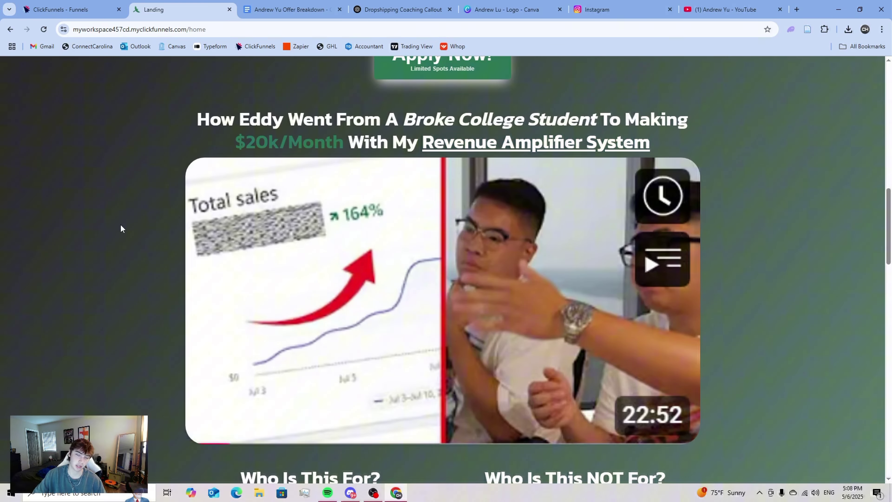
{"action": "scroll", "coordinate": [127, 218], "scroll_direction": "down", "scroll_amount": 3}
{"action": "scroll", "coordinate": [128, 223], "scroll_direction": "down", "scroll_amount": 2}
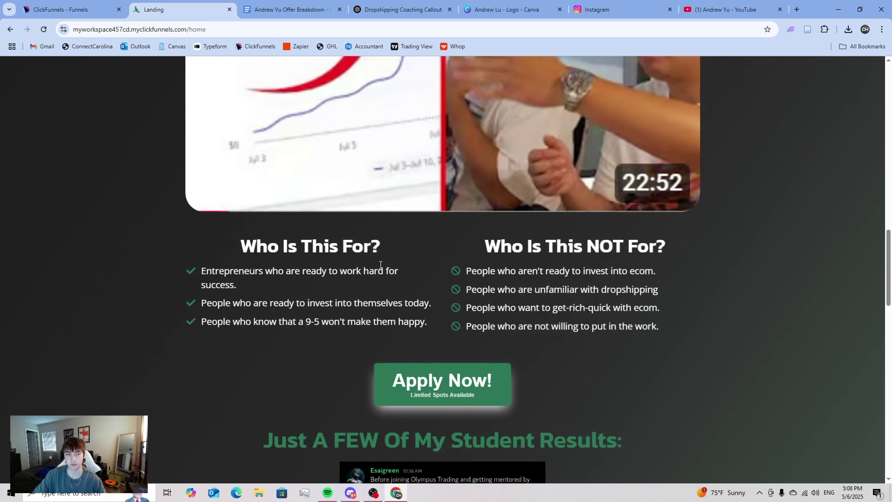
{"action": "scroll", "coordinate": [380, 264], "scroll_direction": "down", "scroll_amount": 12}
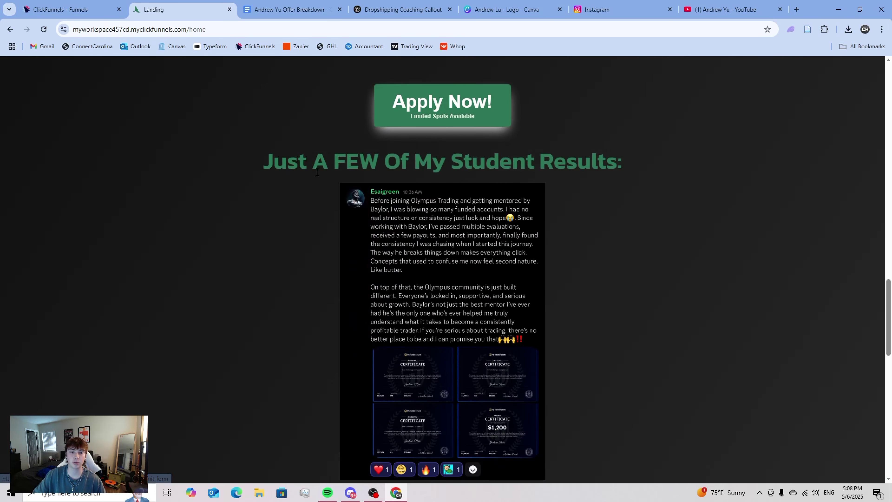
{"action": "scroll", "coordinate": [270, 165], "scroll_direction": "down", "scroll_amount": 10}
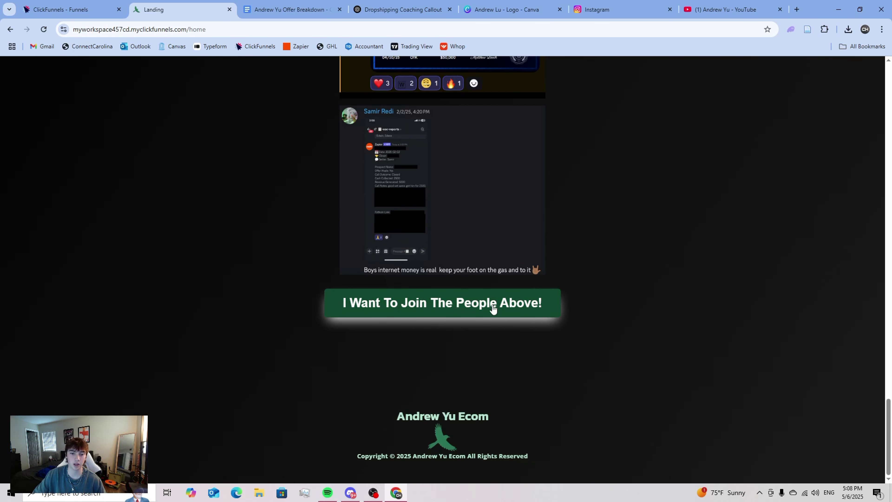
{"action": "left_click", "coordinate": [456, 303]}
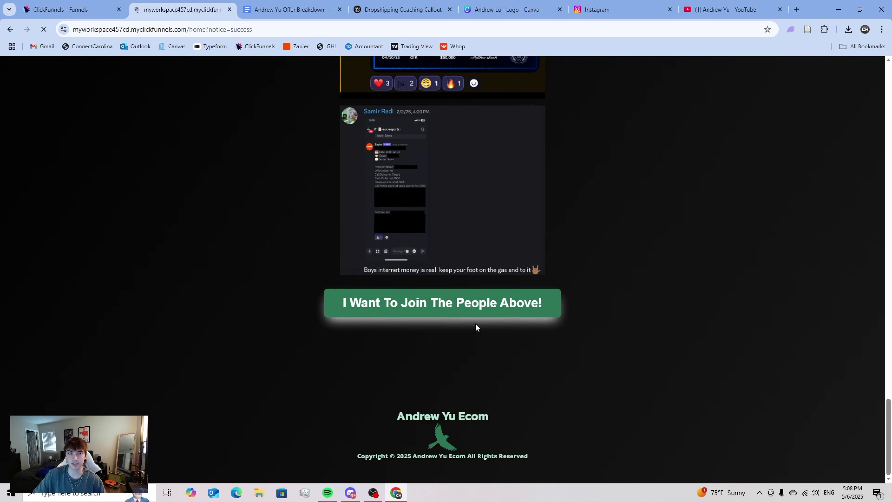